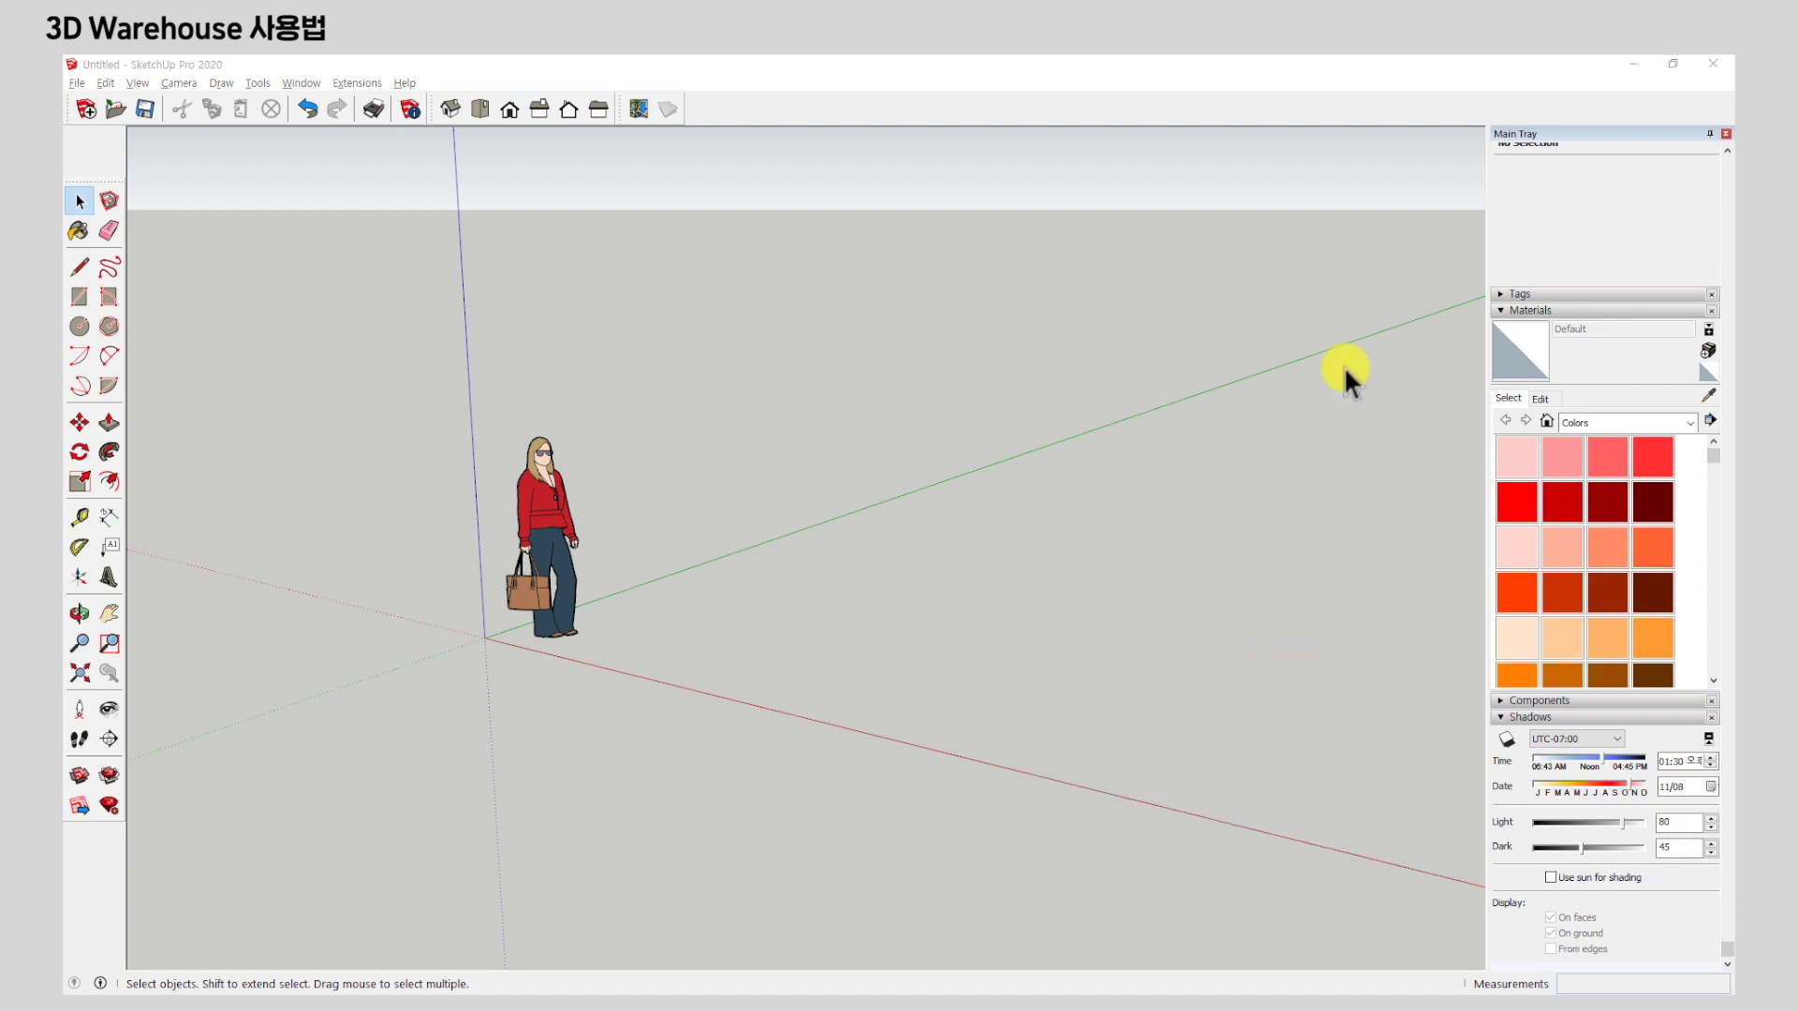
Enable the Warehouse toolbar from the toolbar area's right-click list.
click(825, 332)
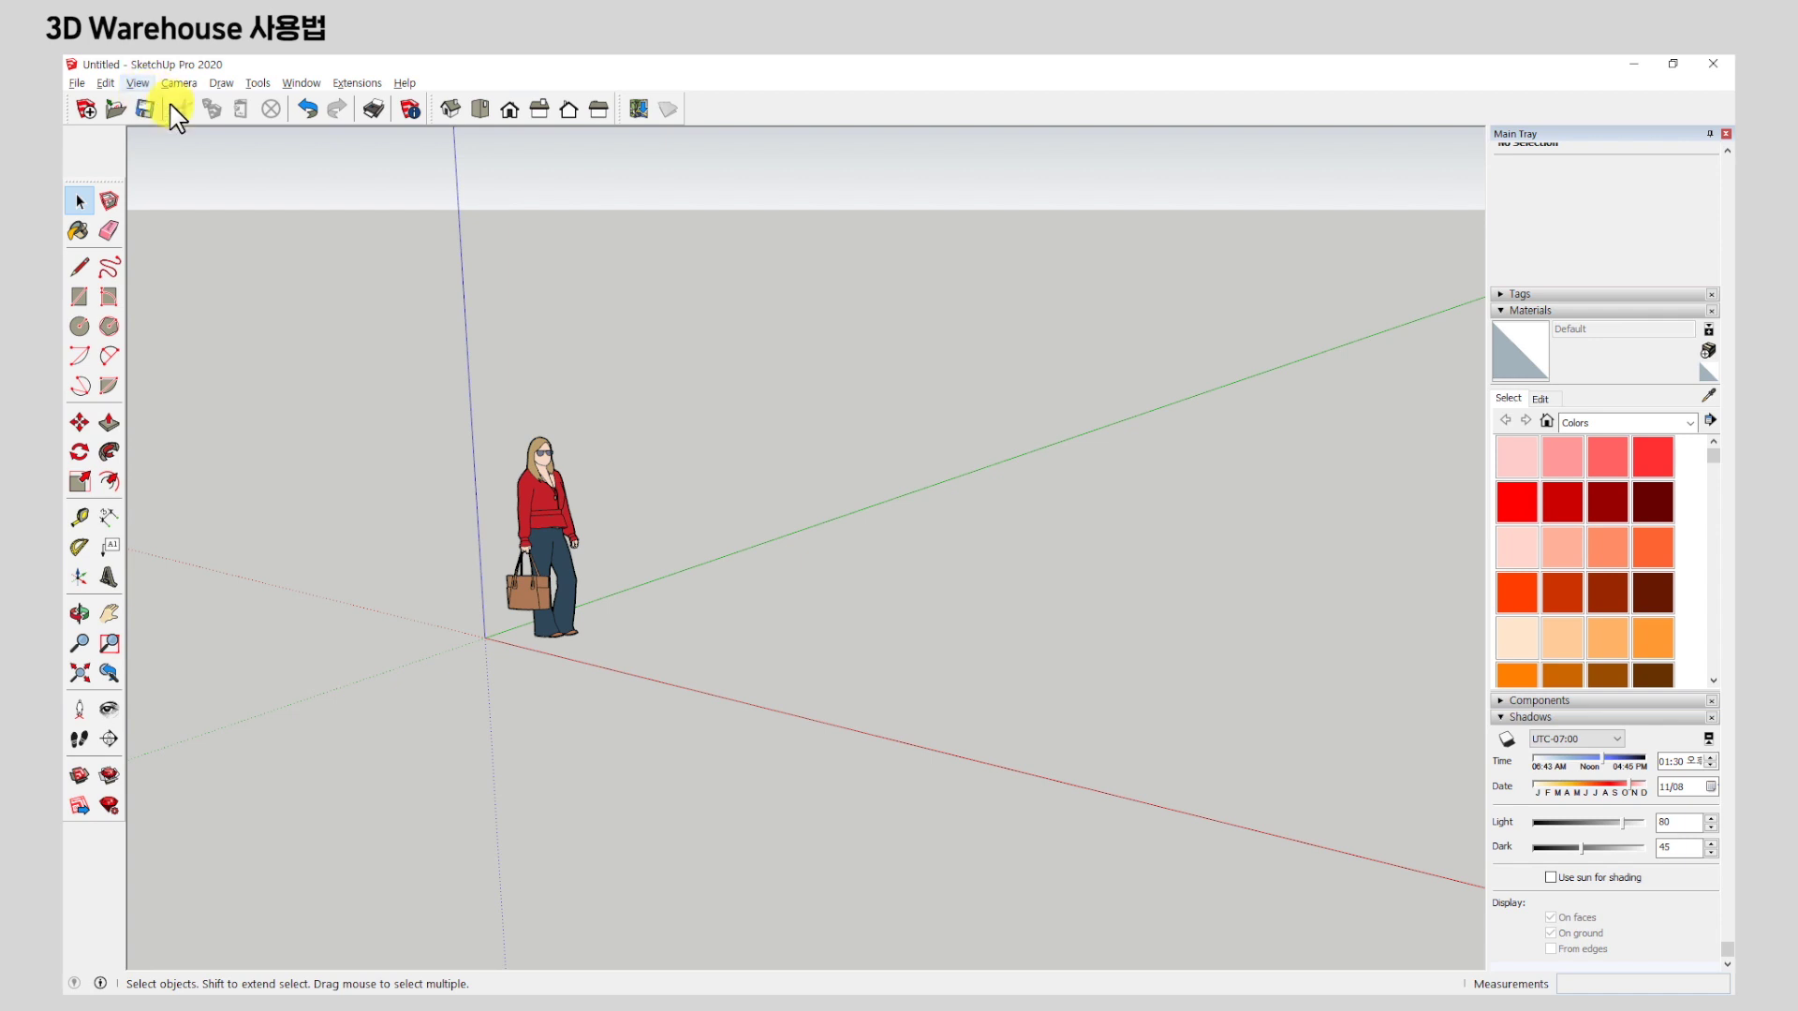
right_click(592, 120)
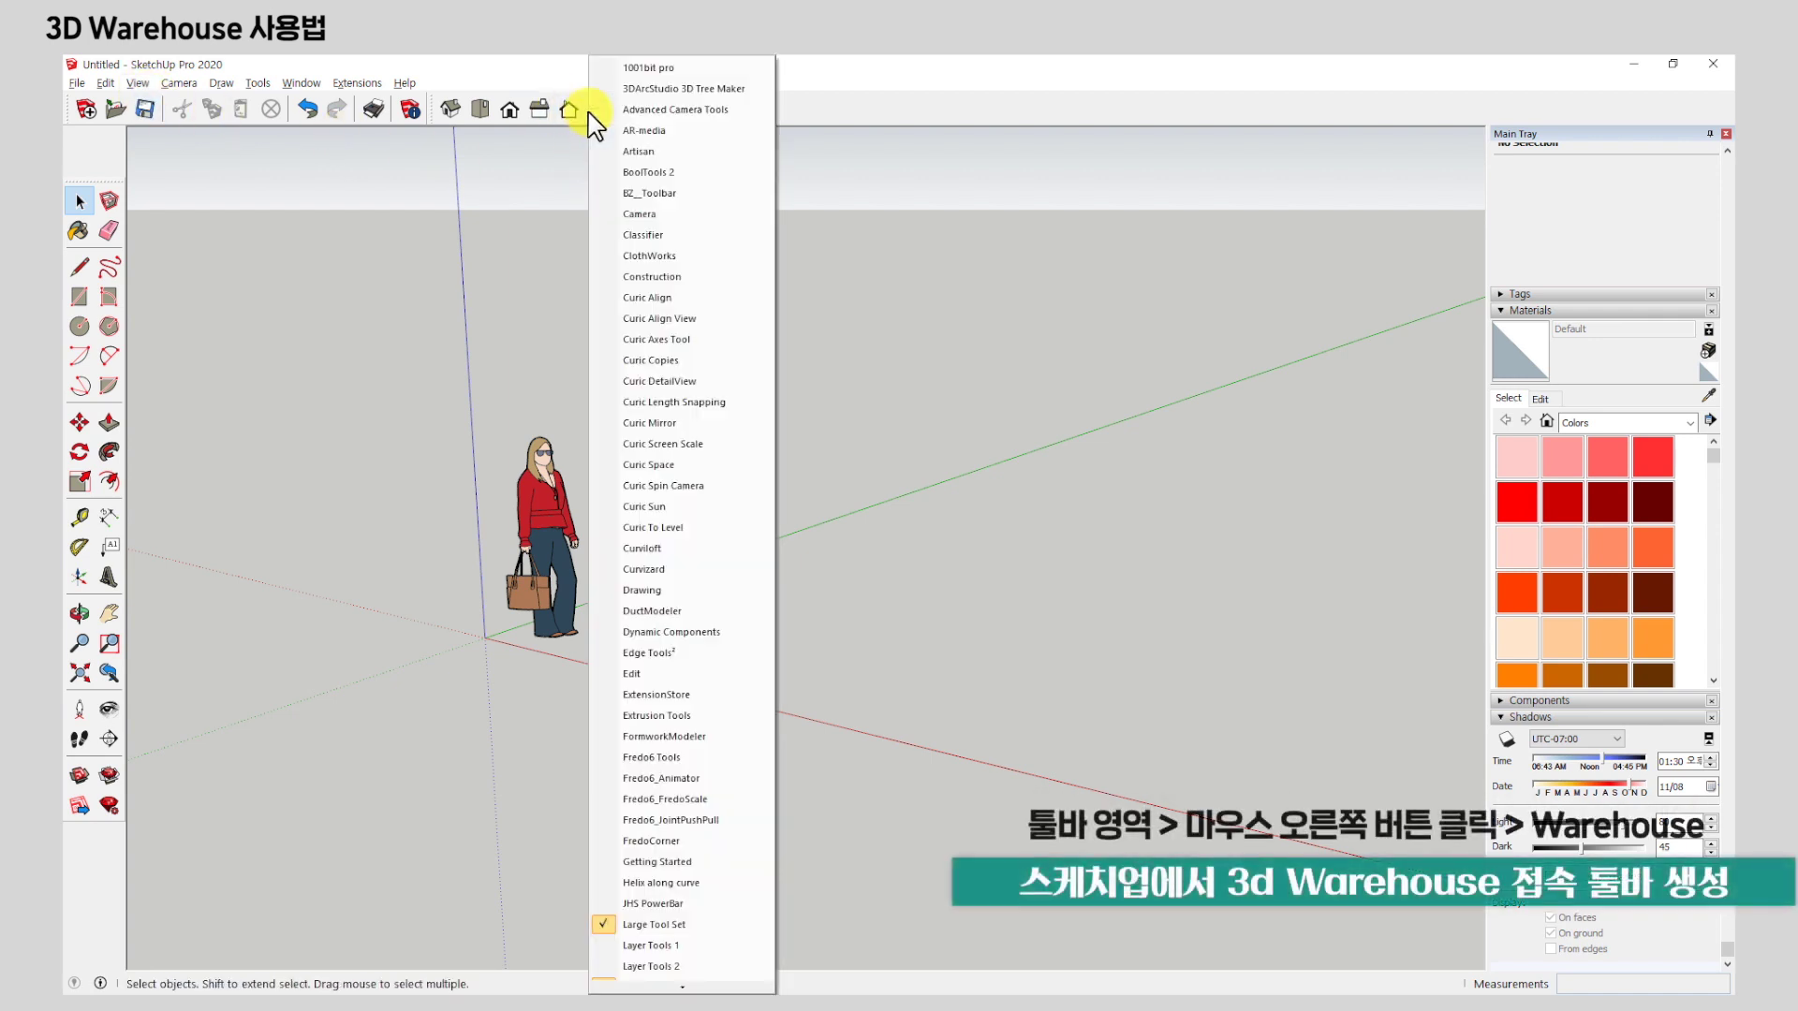
scroll(734, 381, down, 3)
scroll(734, 381, down, 10)
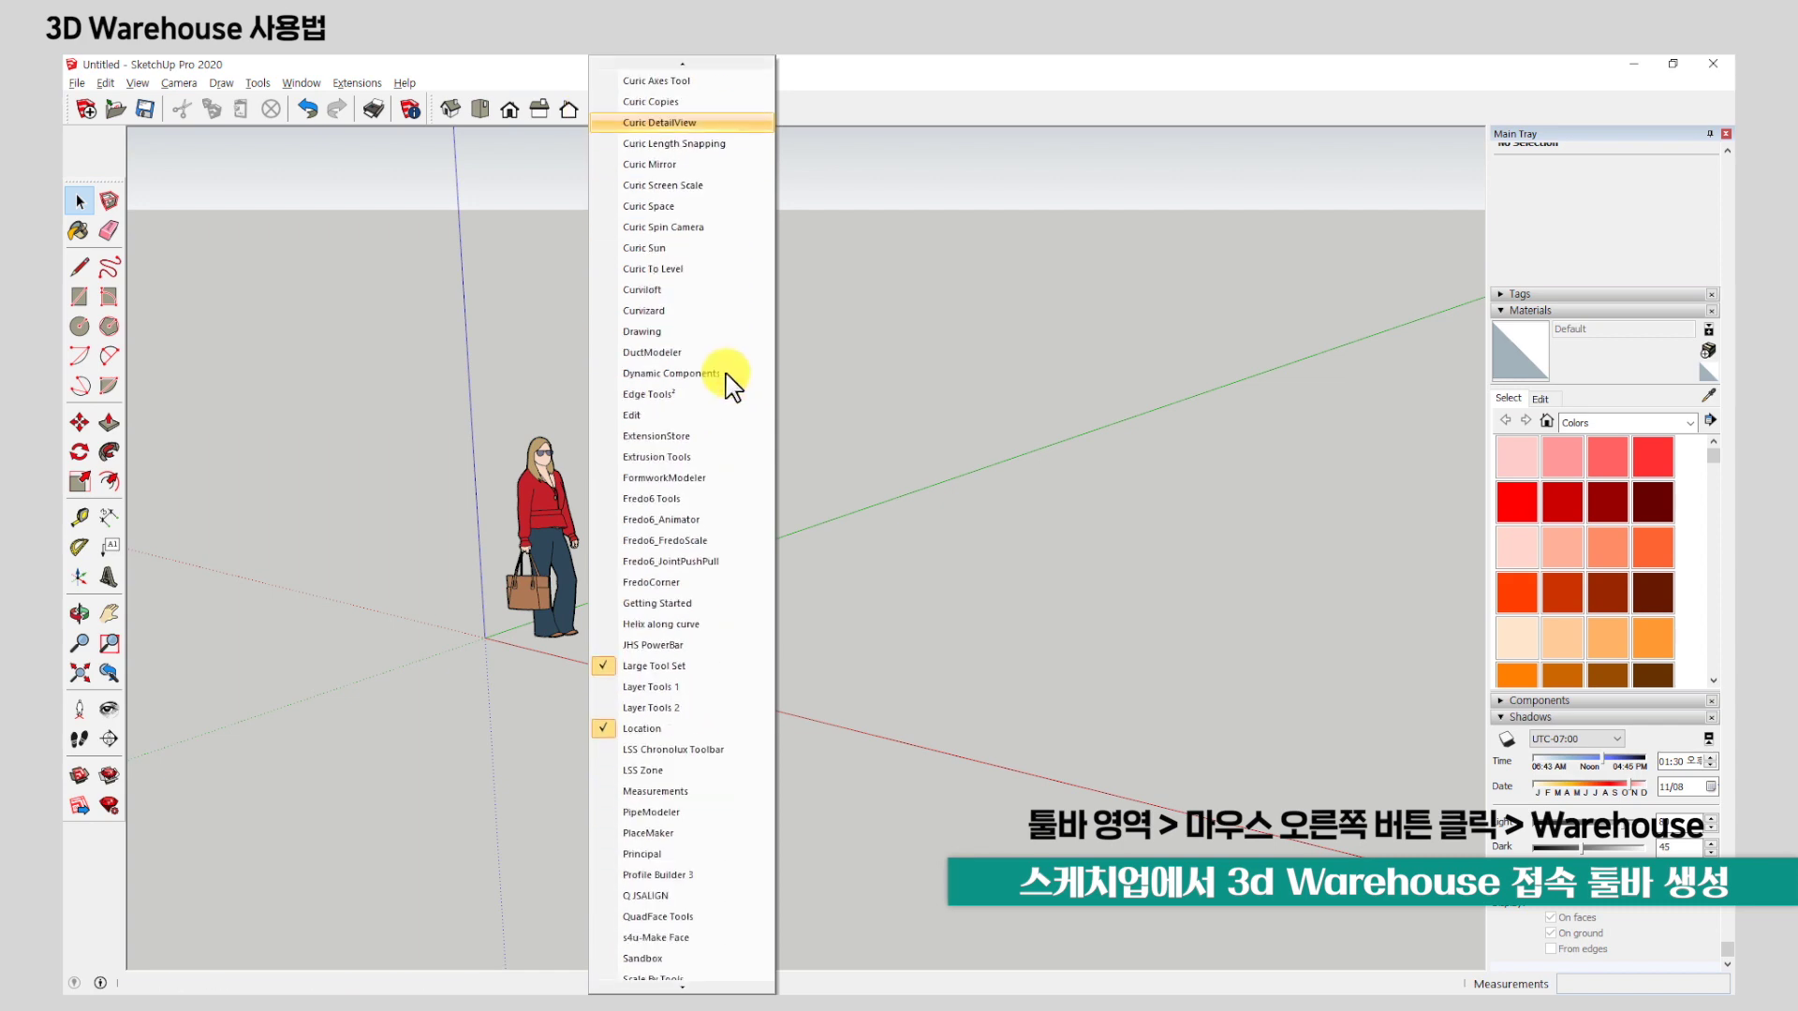
scroll(721, 373, down, 8)
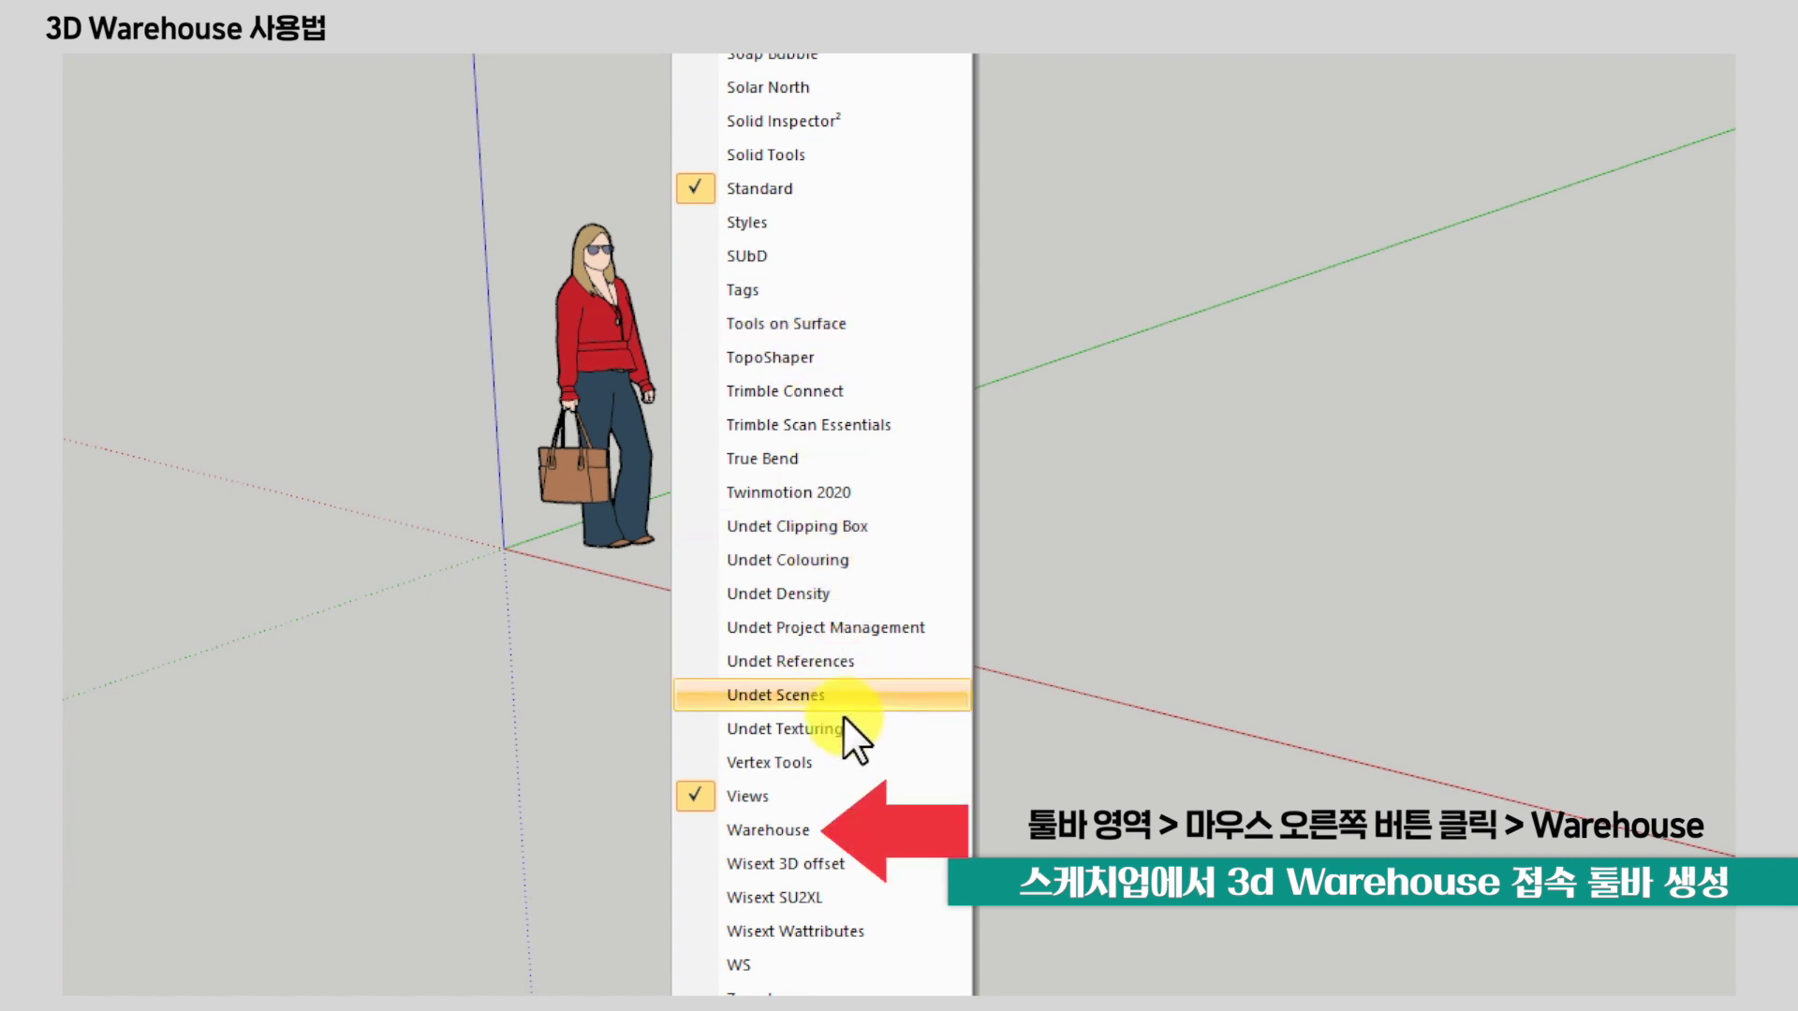
click(801, 829)
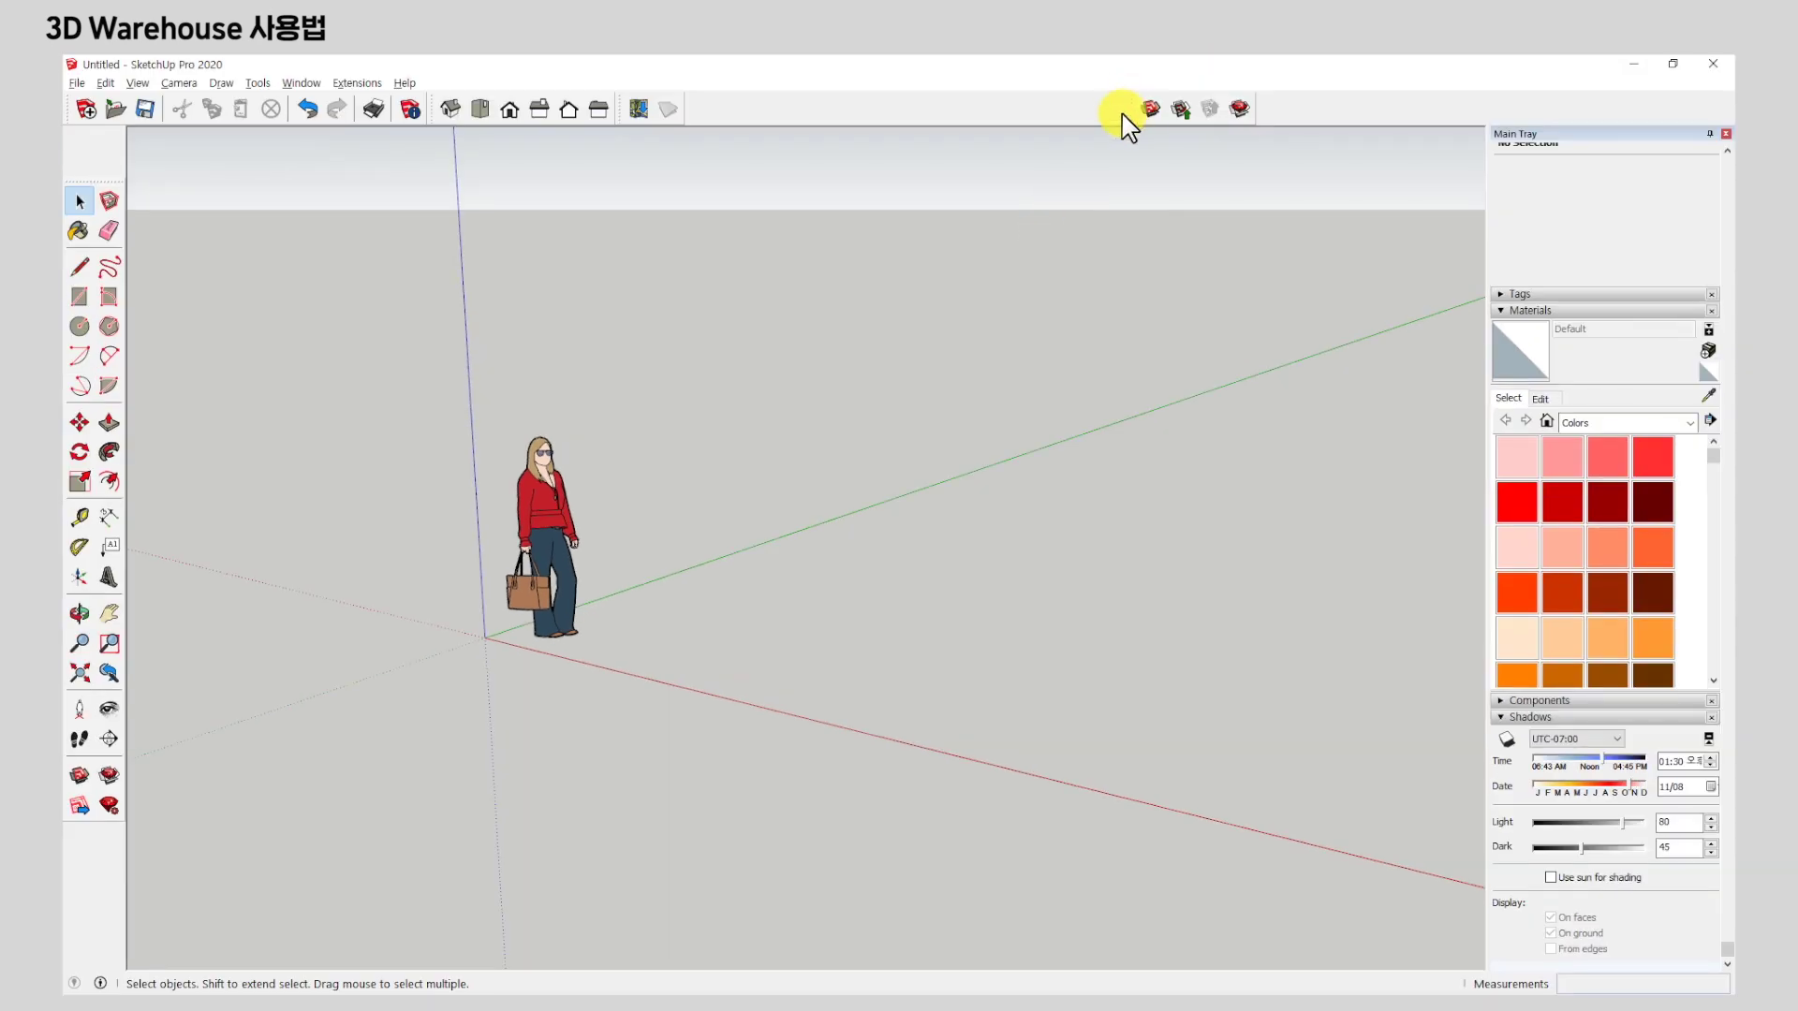
Float the Warehouse toolbar as one row over the viewport and launch the 3D Warehouse window.
drag(1127, 109, 896, 354)
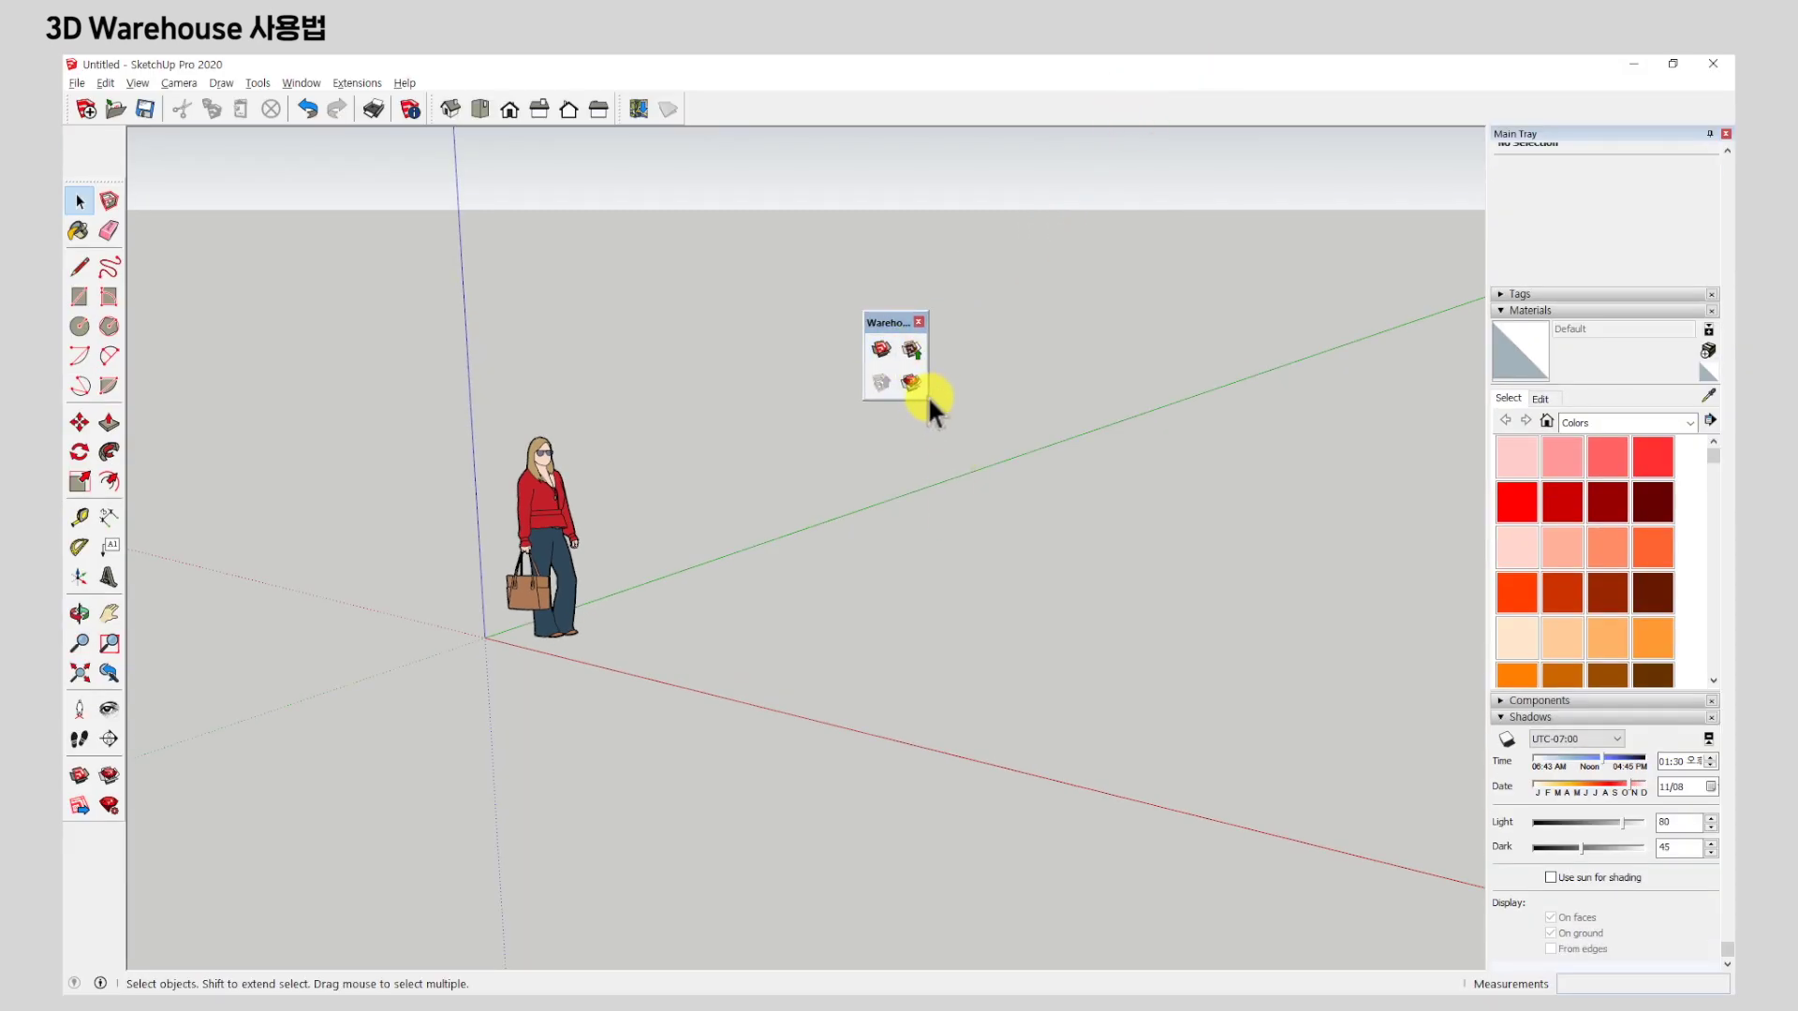
drag(927, 397, 1027, 359)
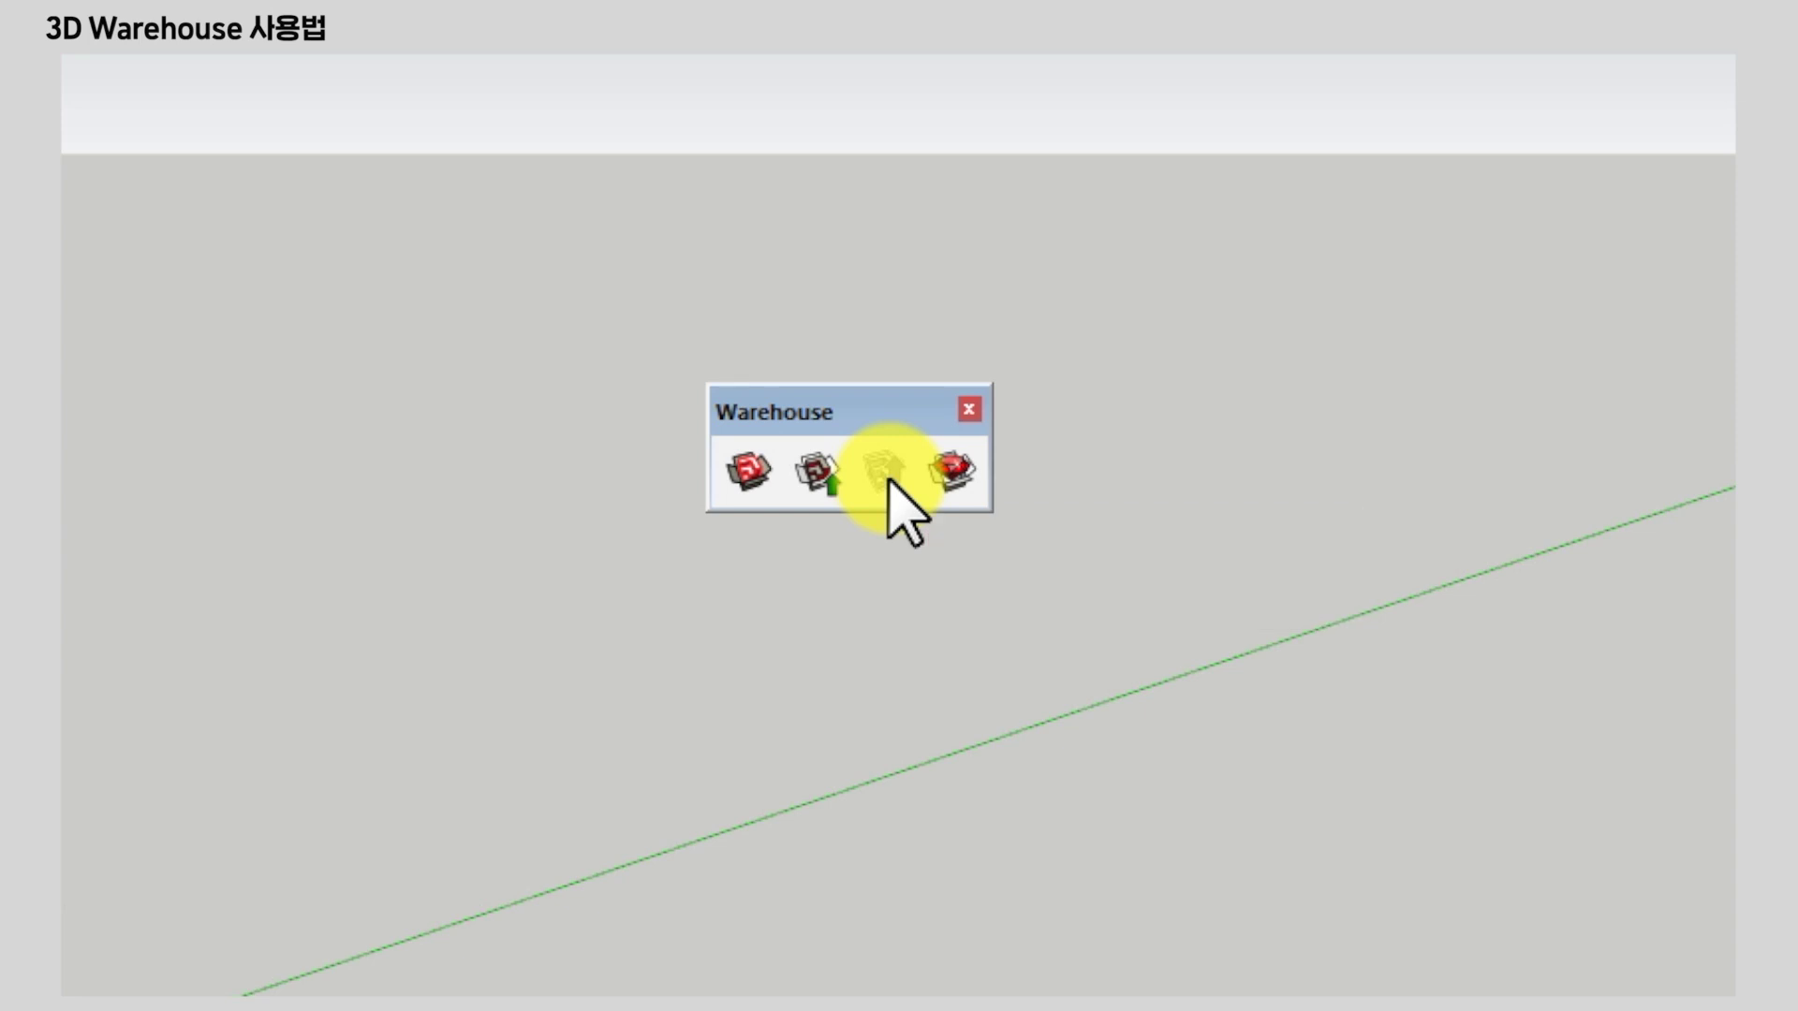
click(950, 471)
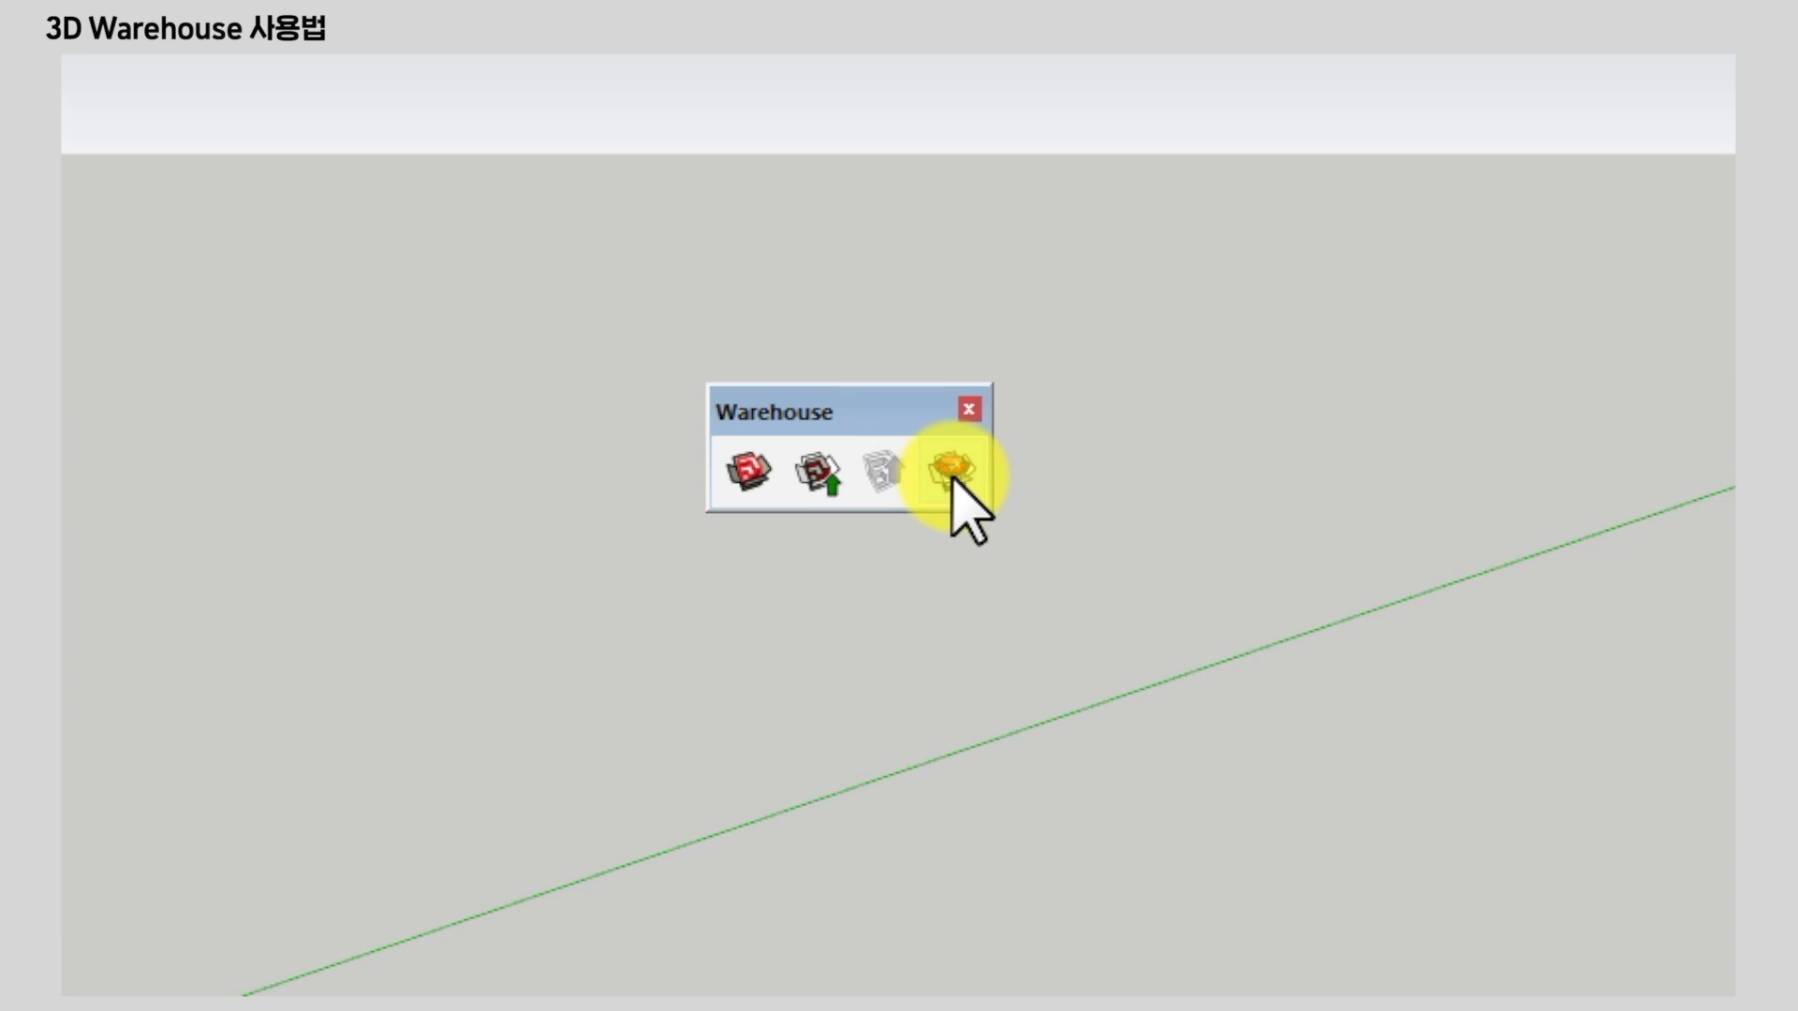
click(748, 473)
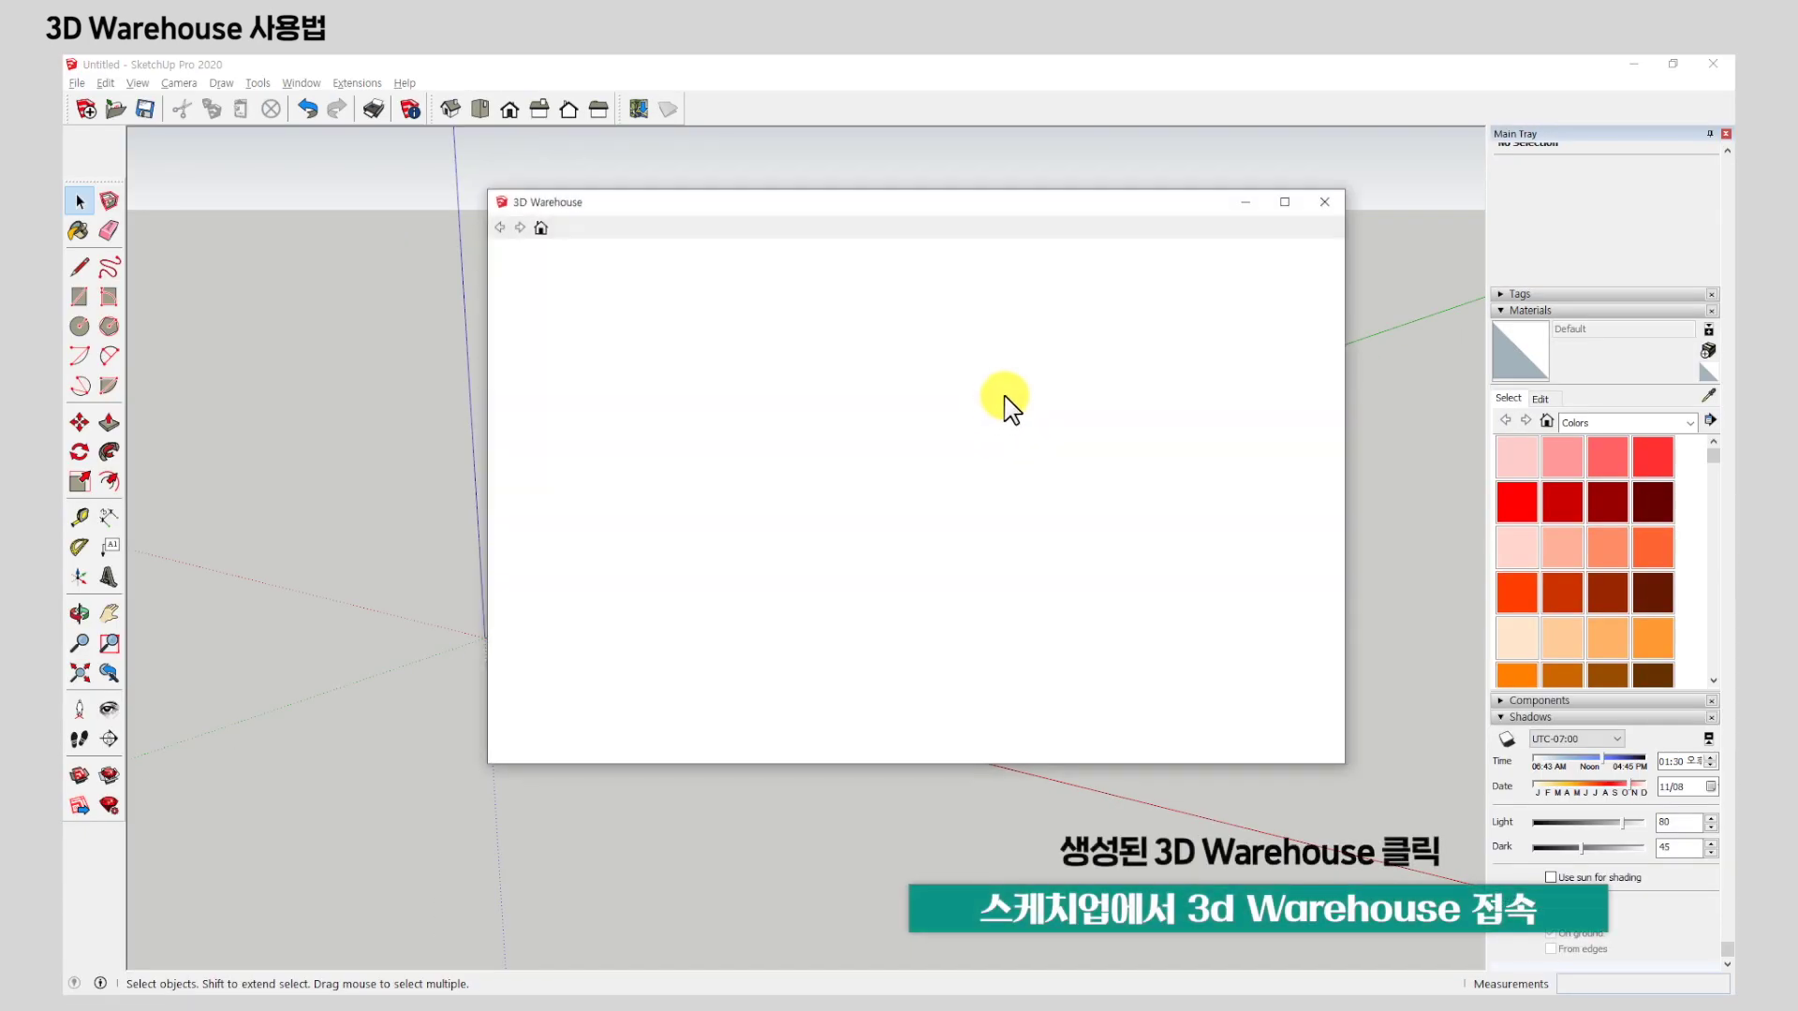
drag(1071, 201, 1222, 199)
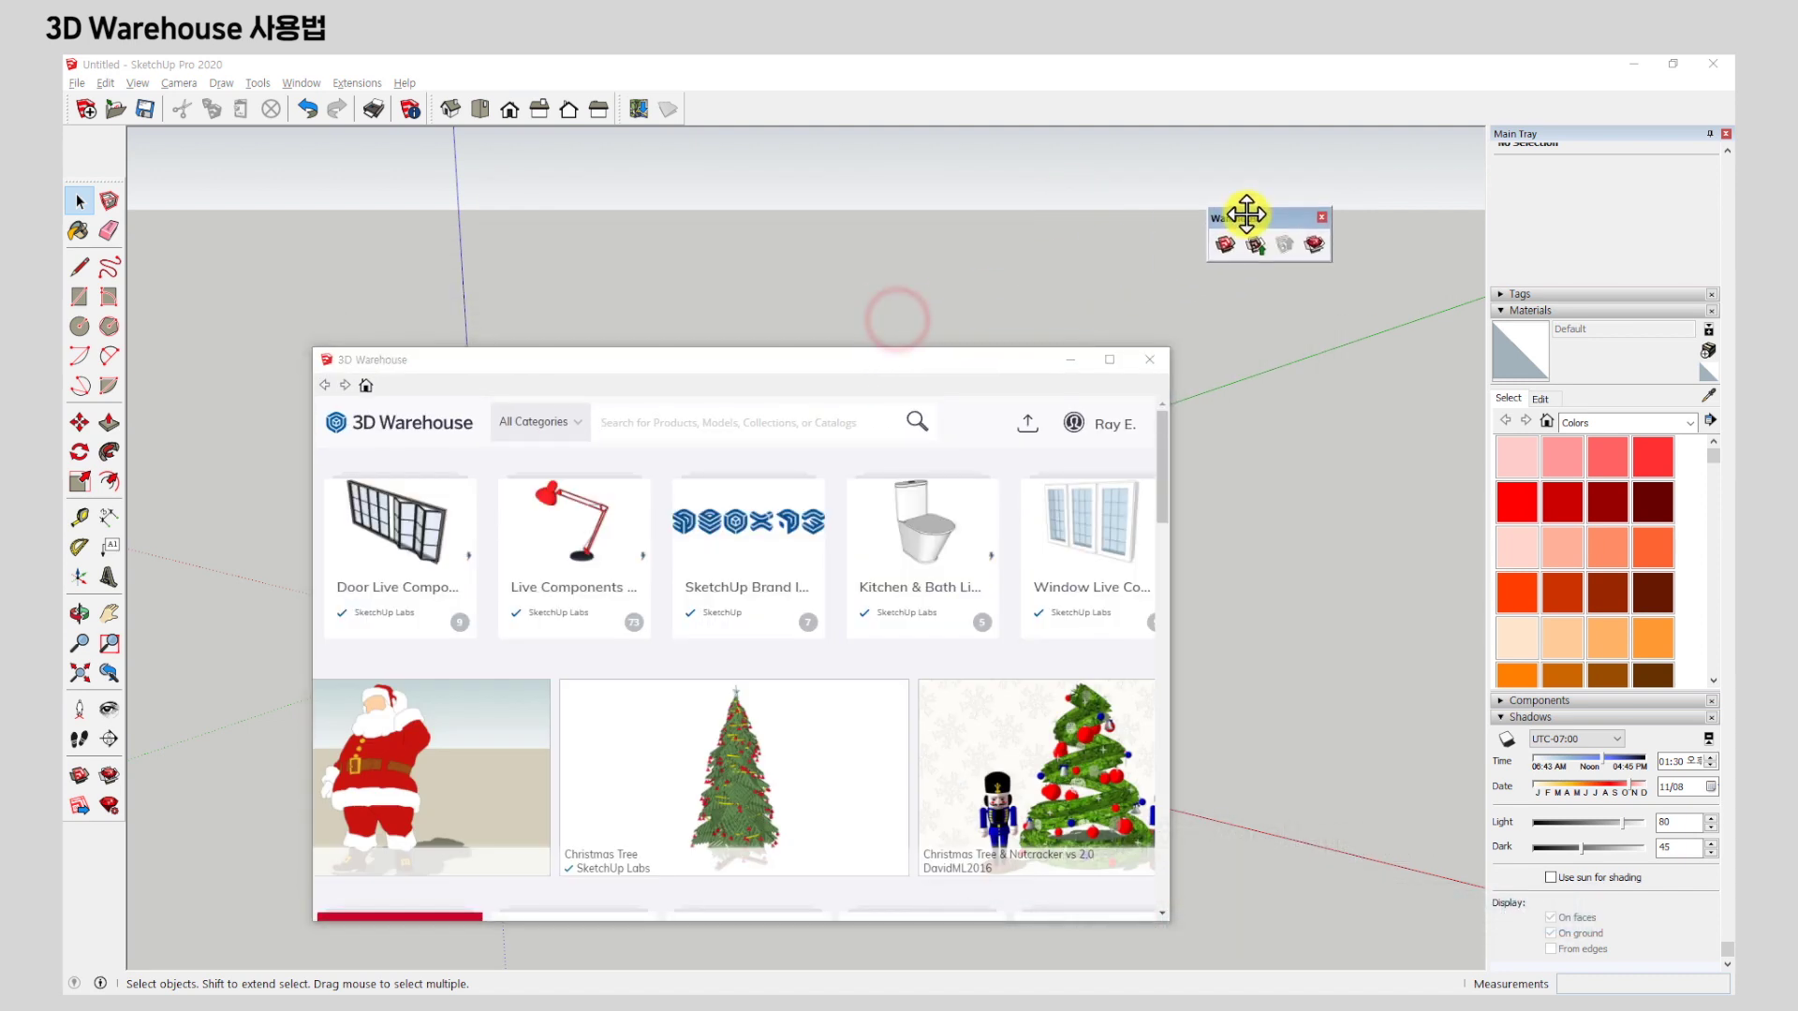
Move and enlarge the 3D Warehouse window, checking the signed-in account's profile menu.
drag(916, 359, 943, 222)
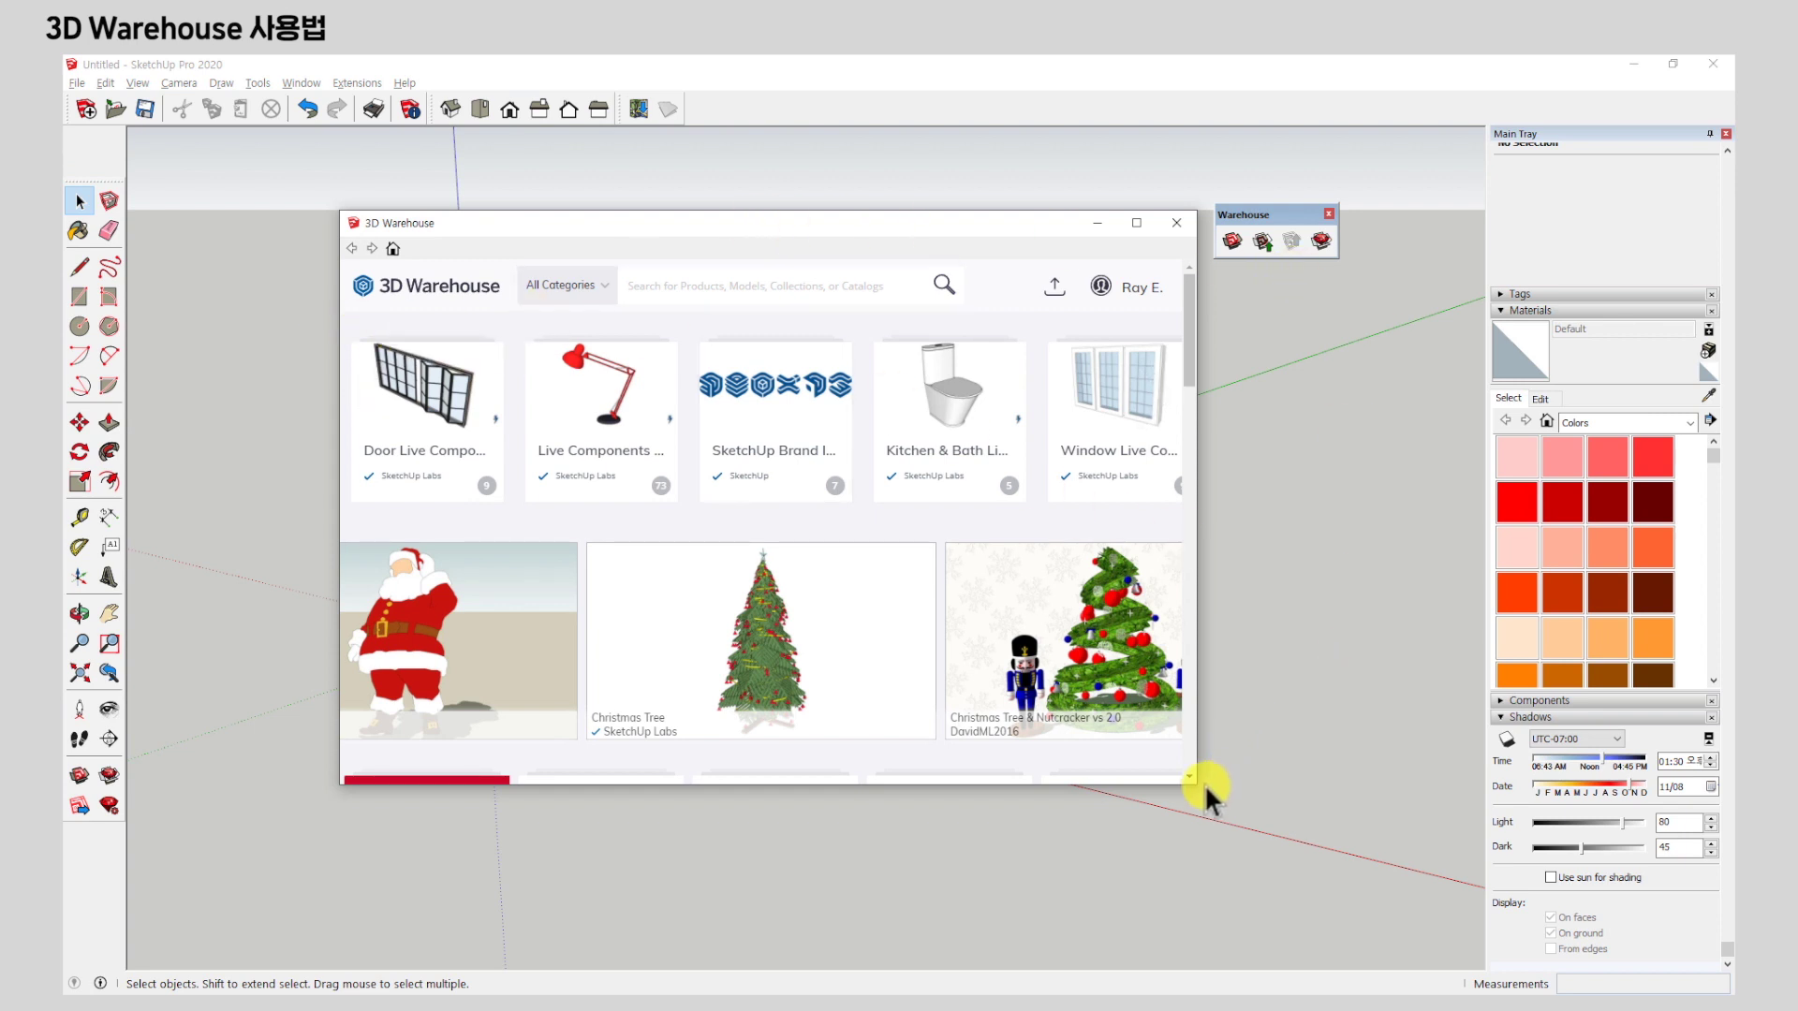
drag(1196, 787, 1362, 840)
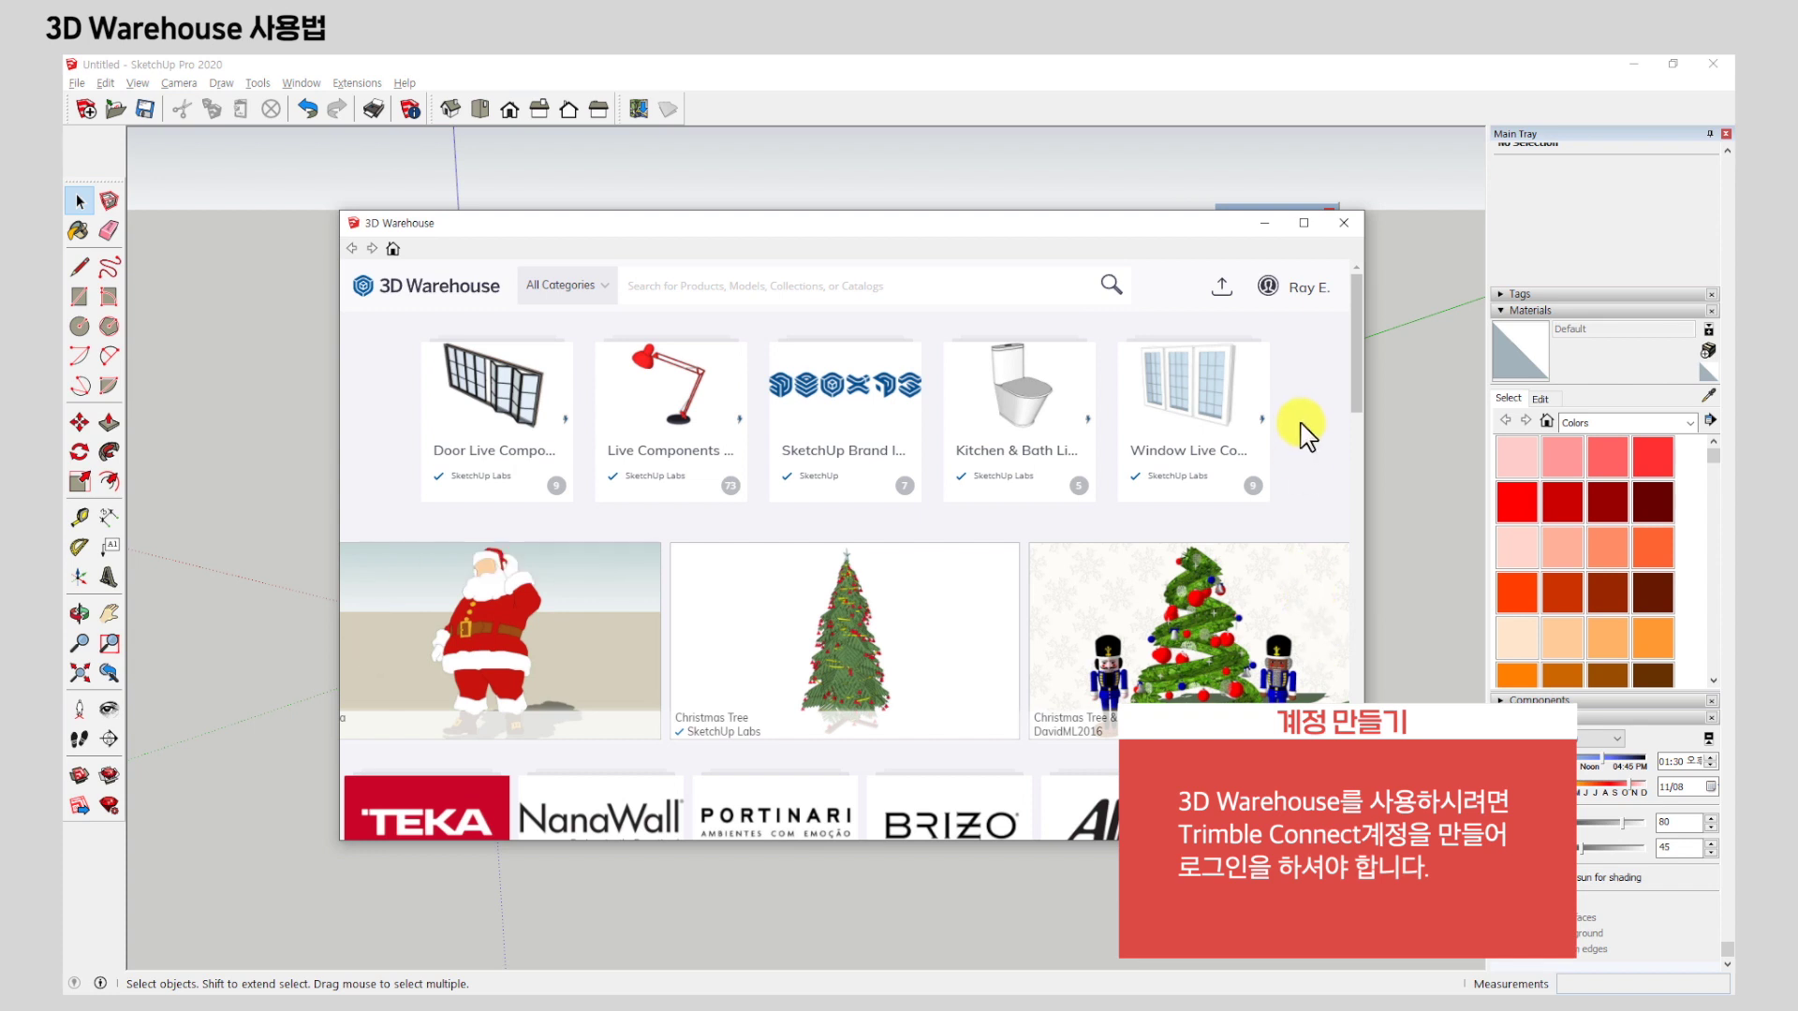
click(1316, 292)
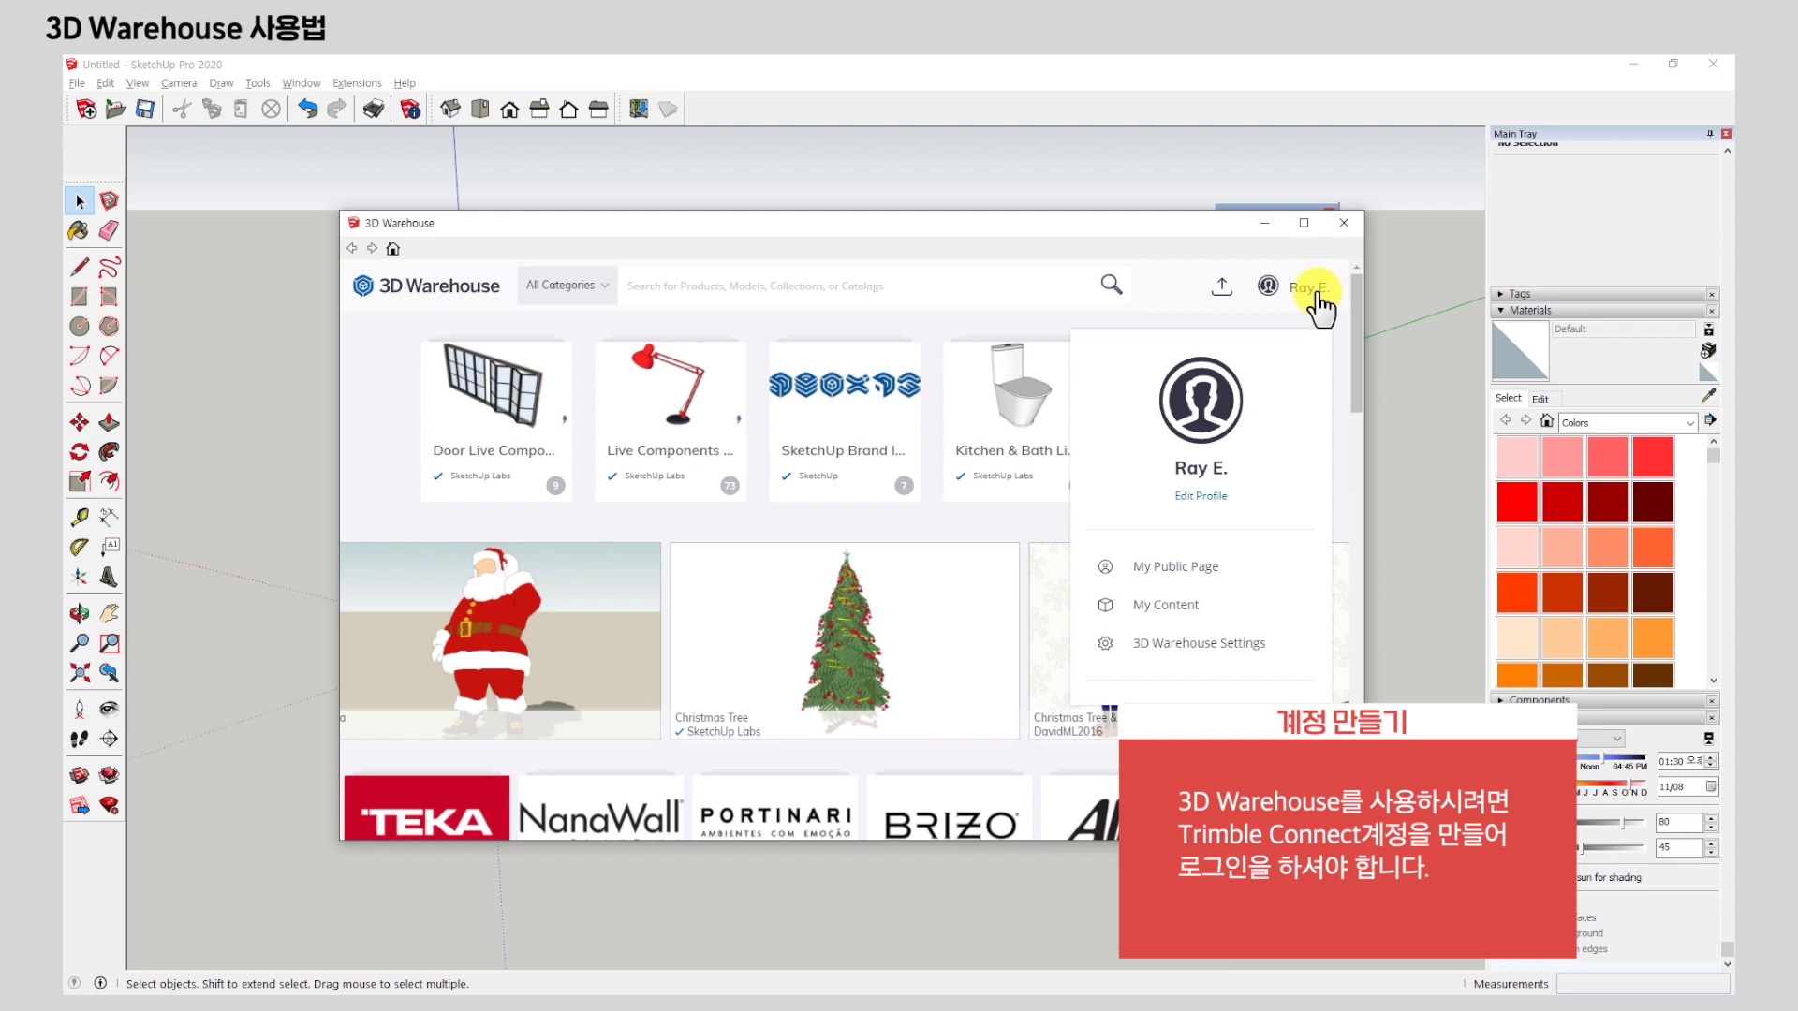
click(1015, 531)
drag(760, 236, 716, 296)
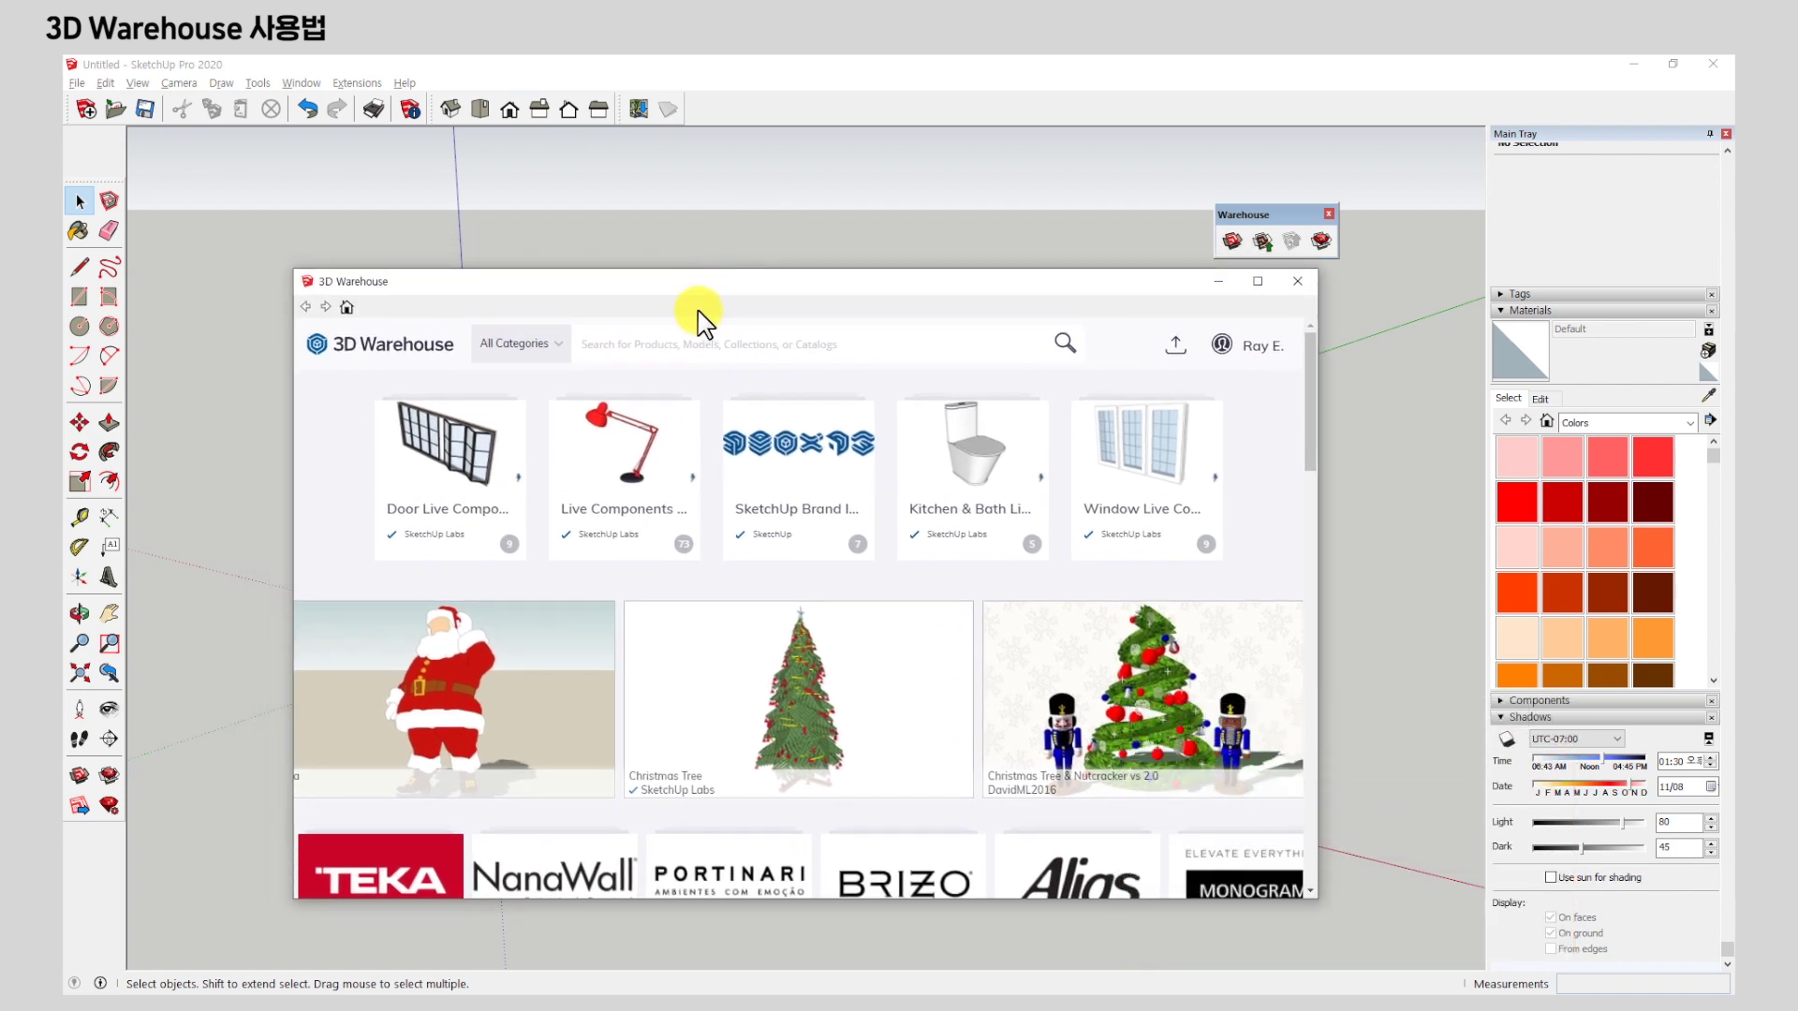
drag(710, 292, 666, 213)
click(1177, 266)
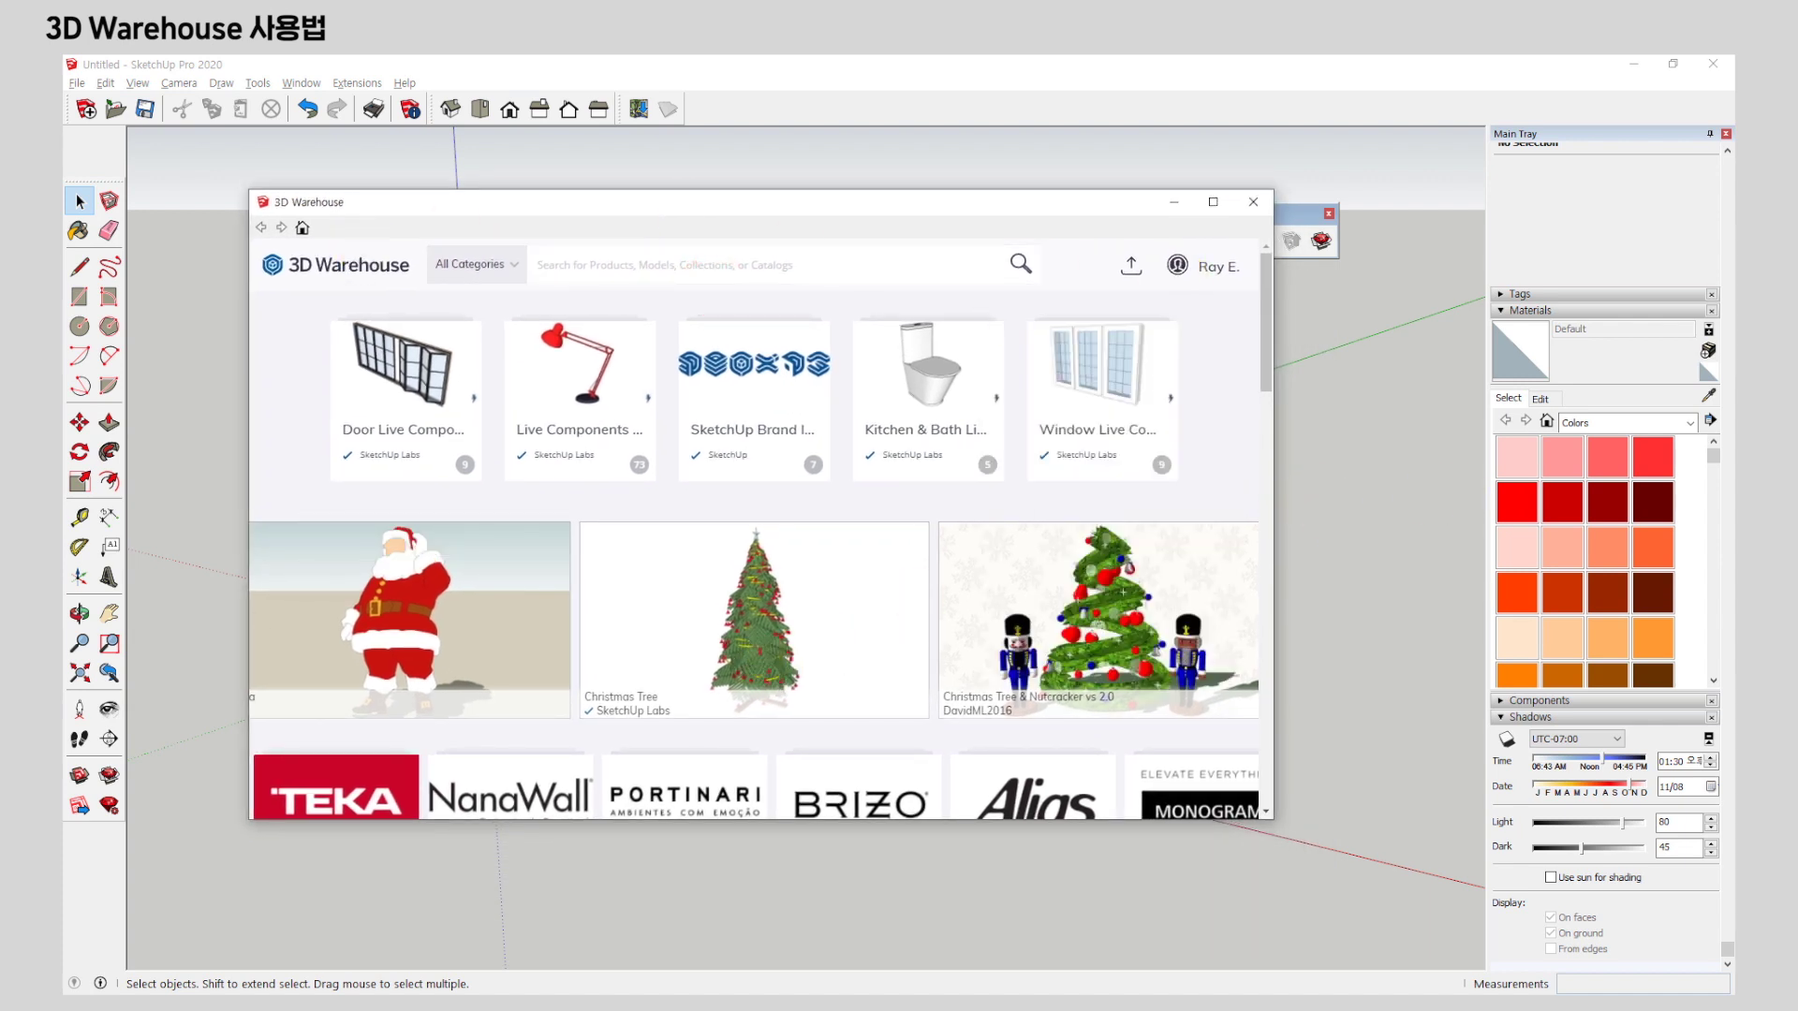
In Chrome, search Google for '3d warehouse' and open the 3D Warehouse site.
key(alt+Tab)
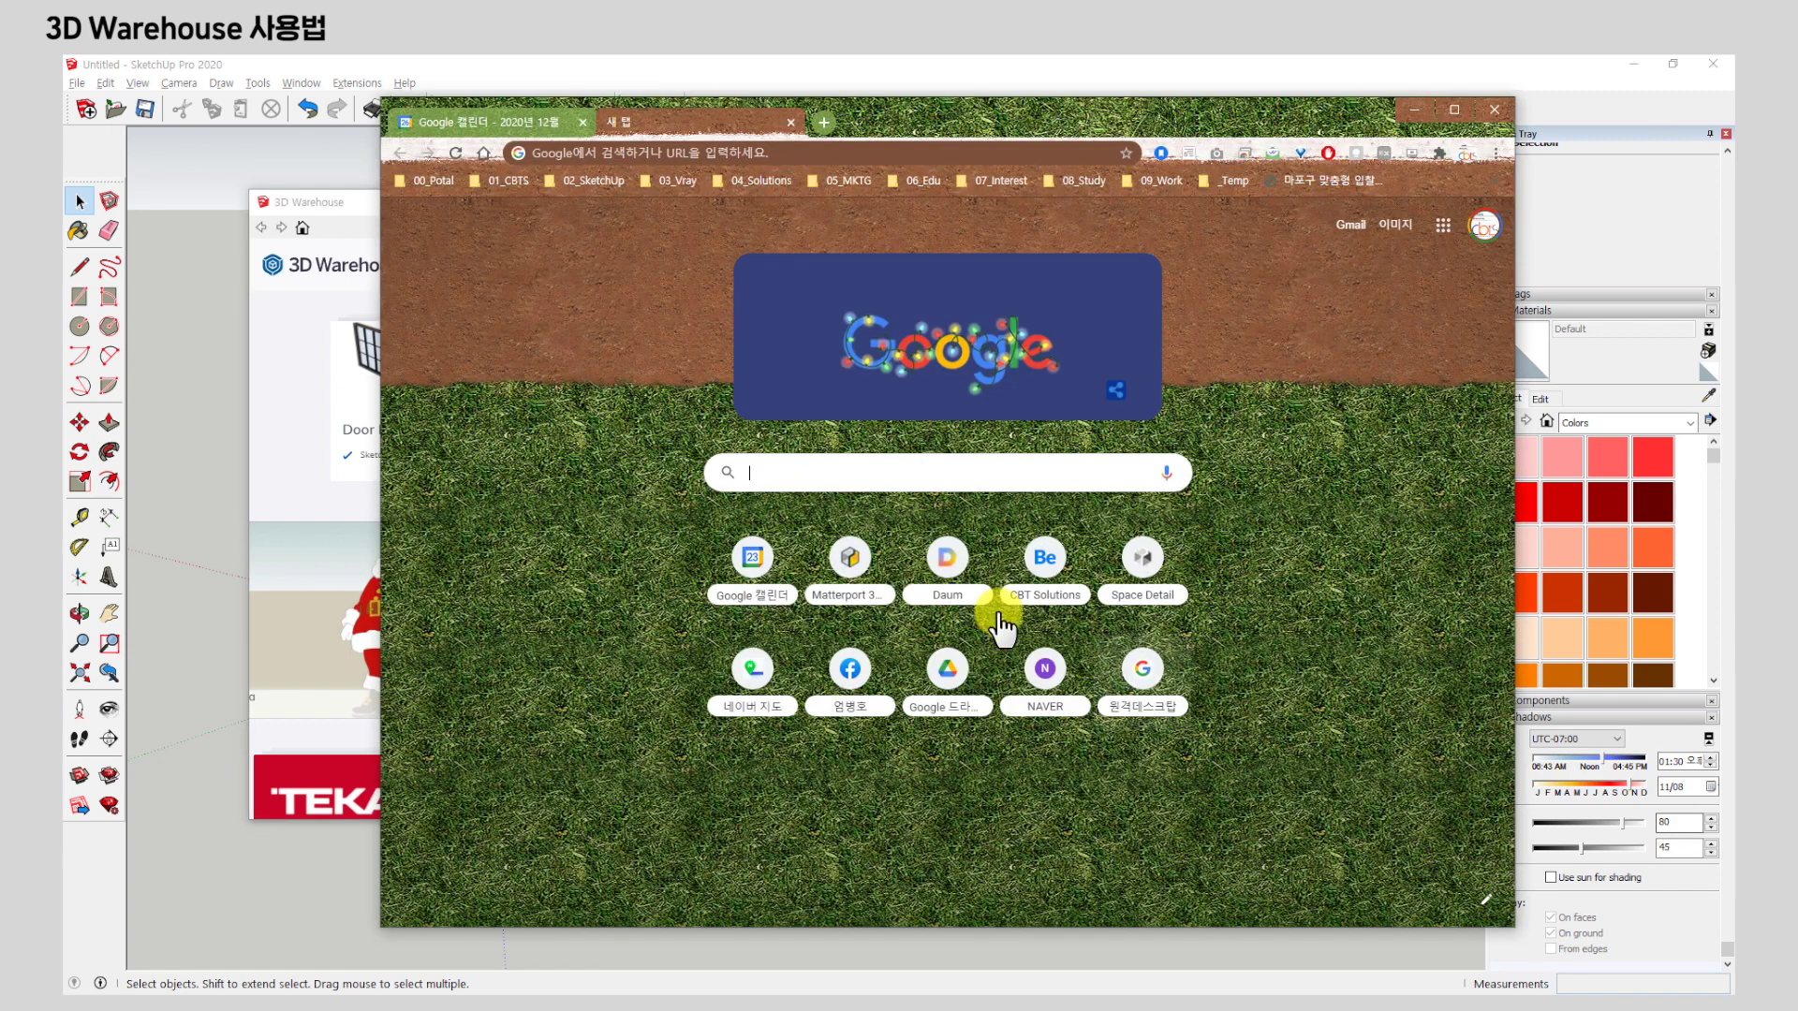
text(3d warehouse)
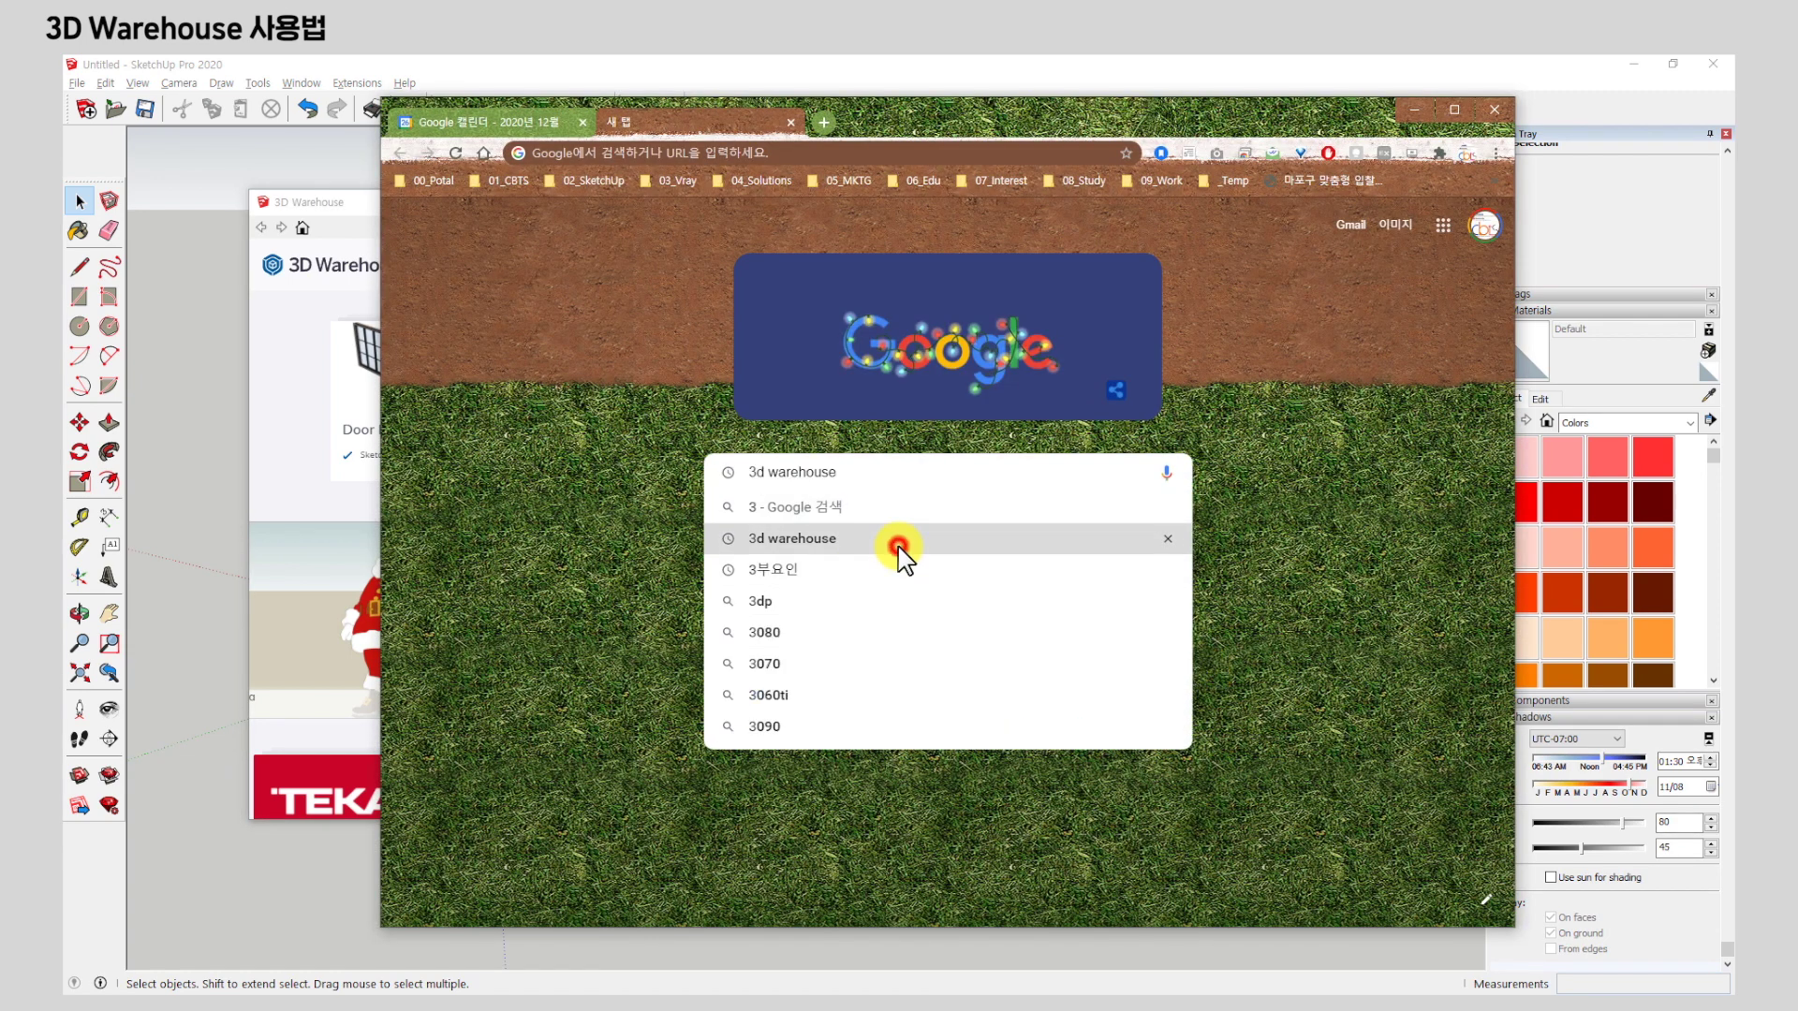
click(899, 558)
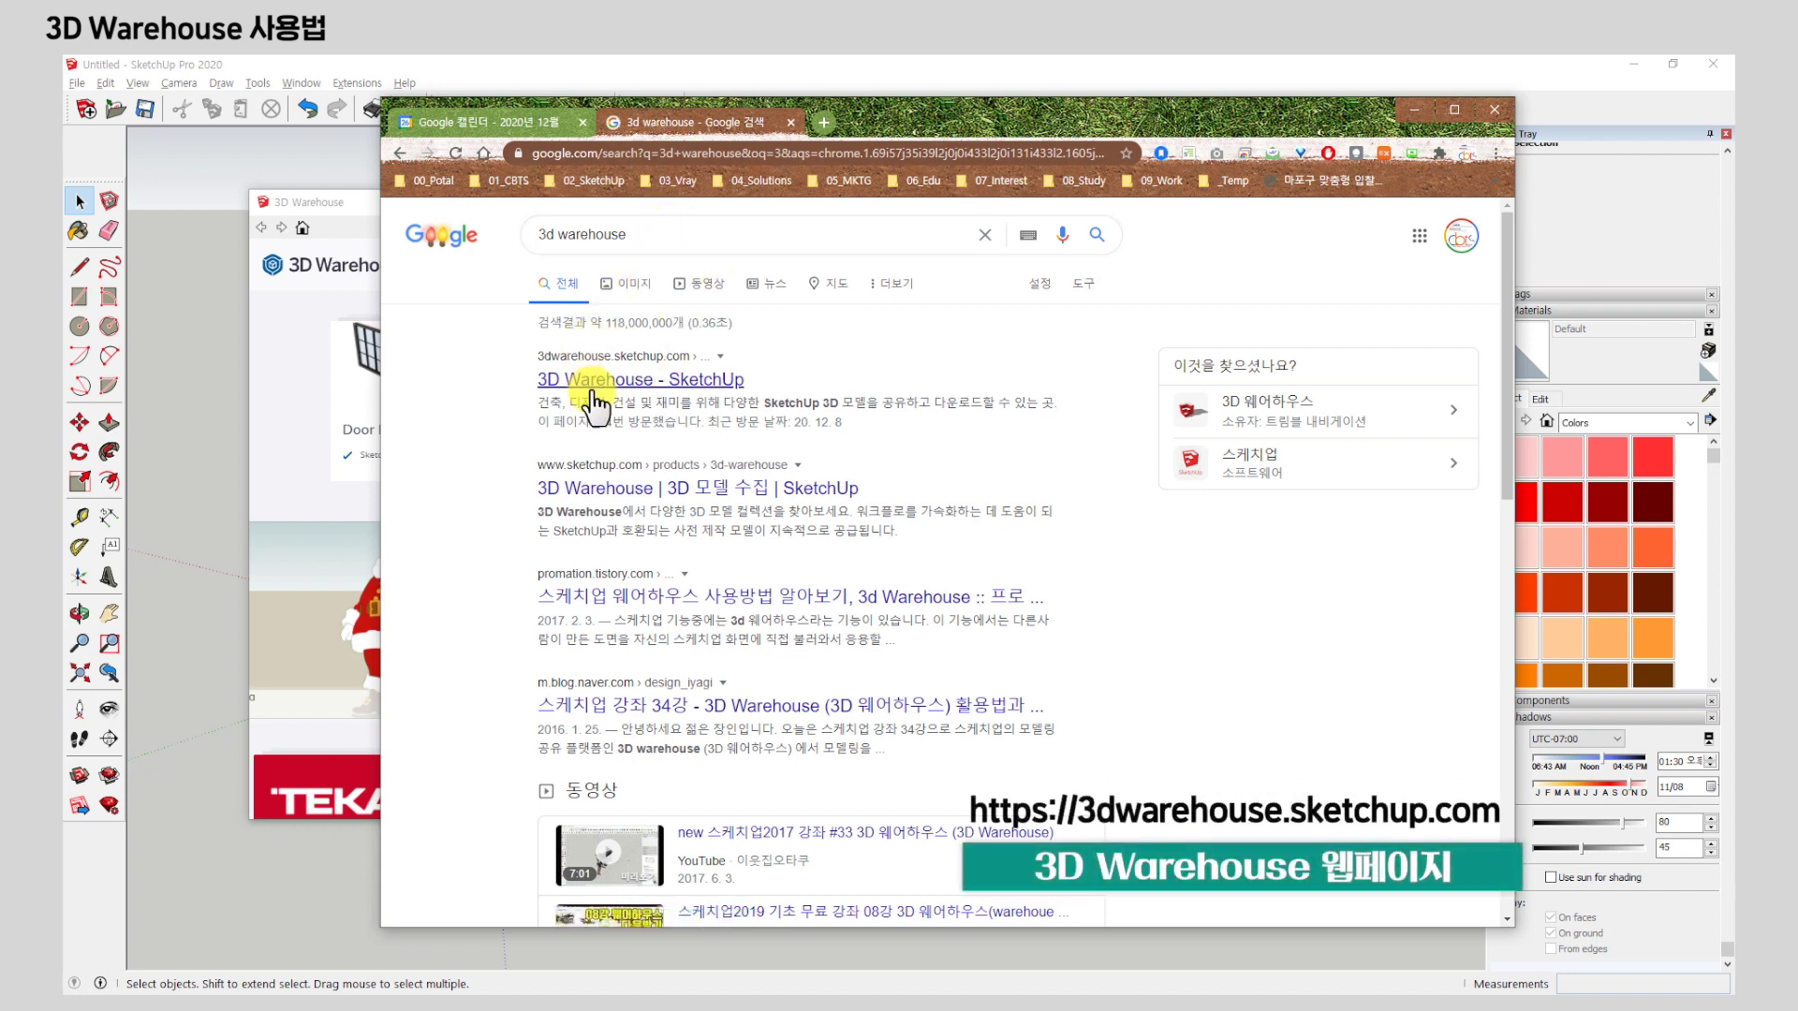
click(718, 389)
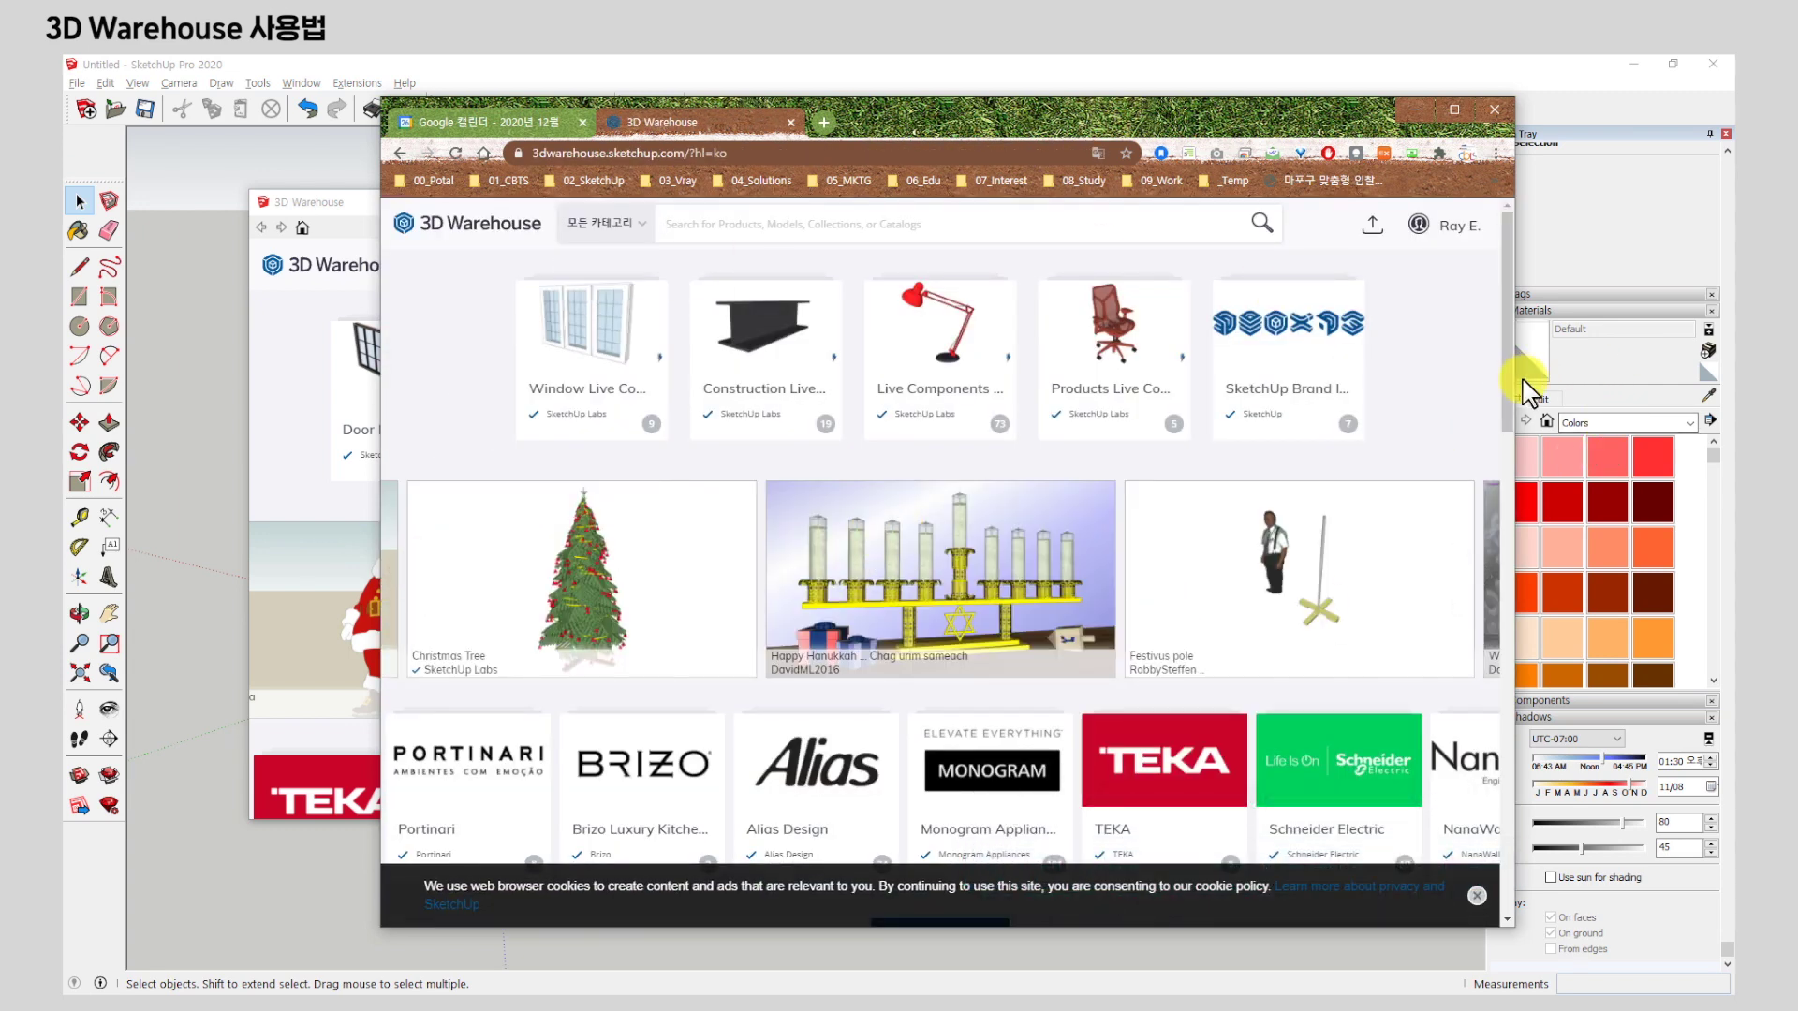
Rearrange the browser window beside SketchUp and log out of 3D Warehouse.
drag(1516, 377, 1594, 375)
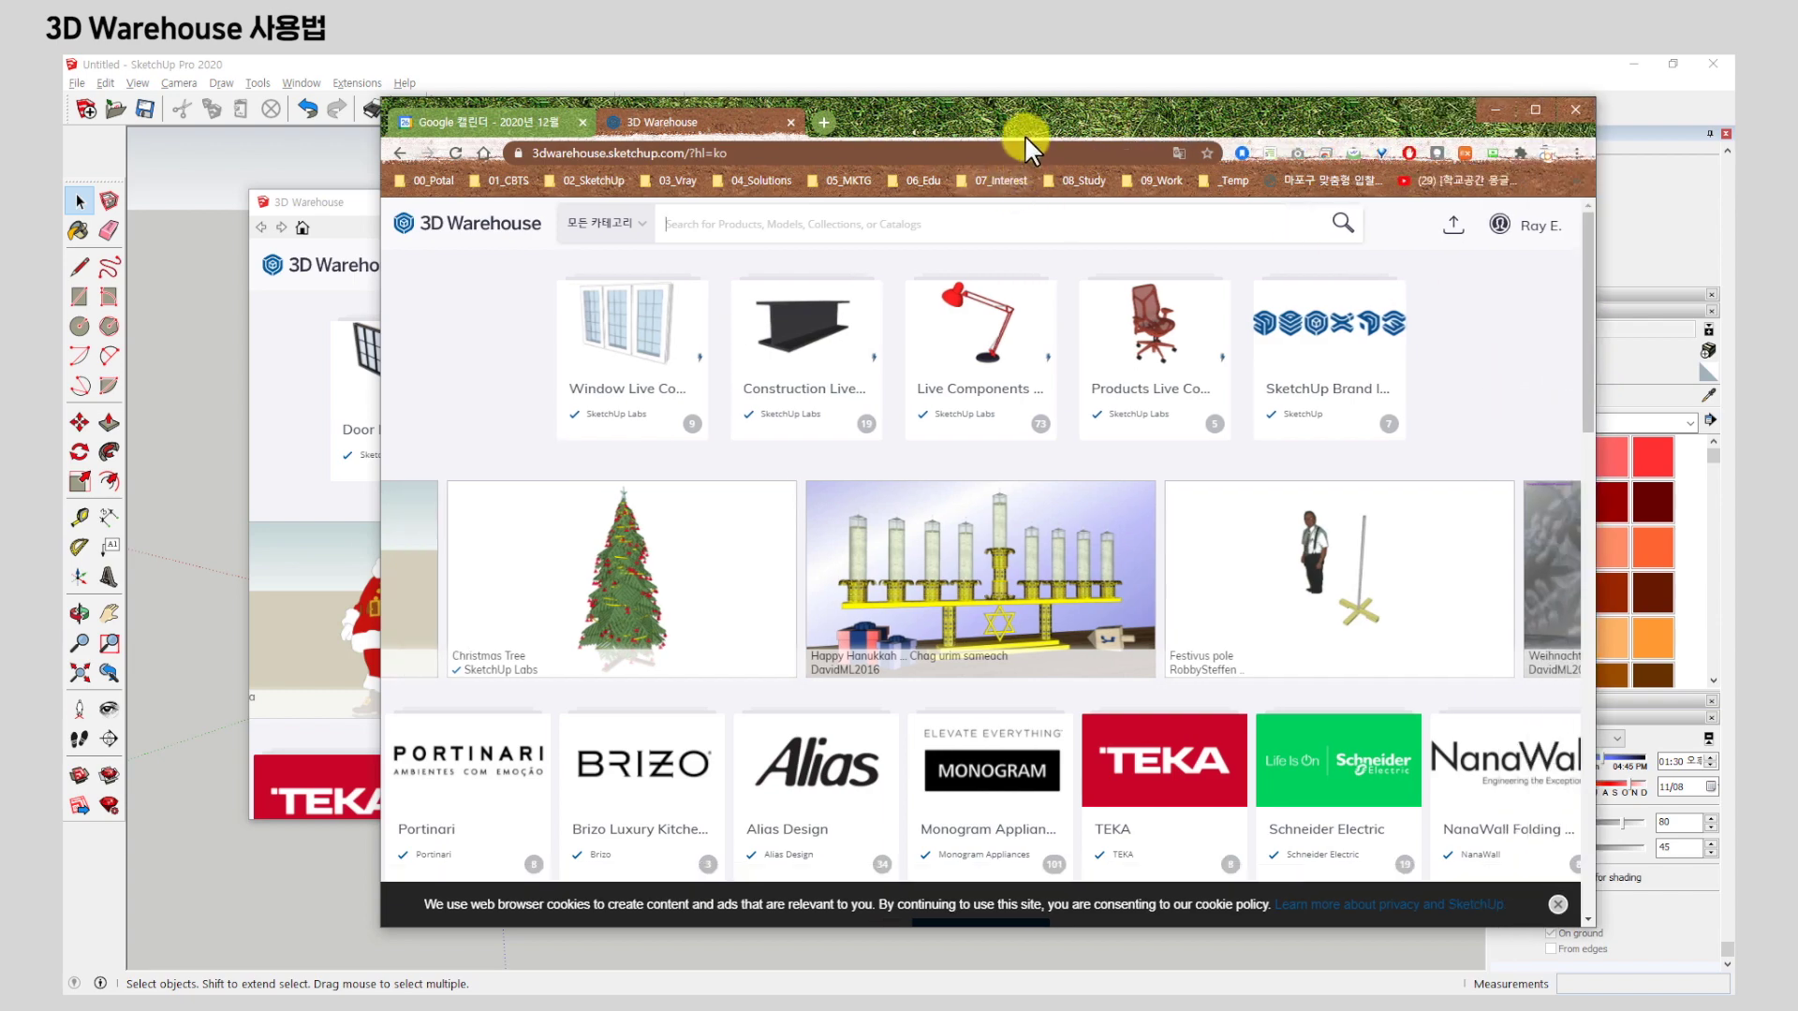
drag(1008, 115, 1023, 200)
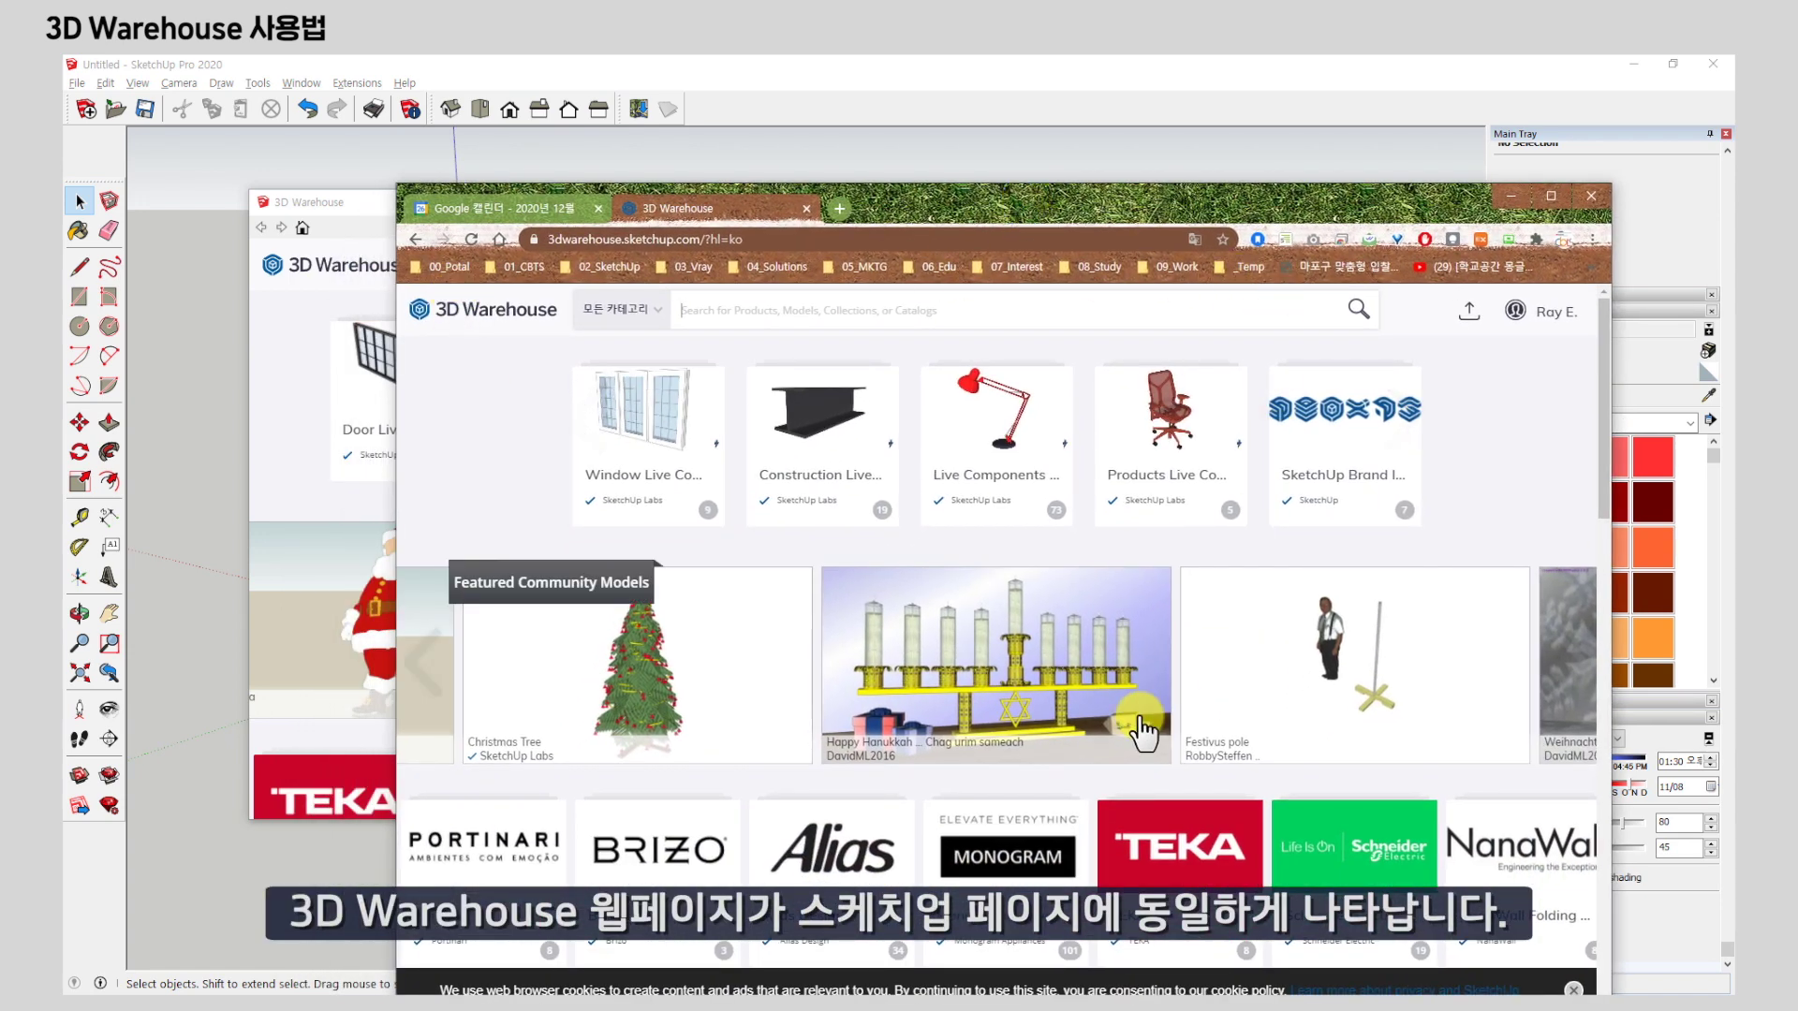
drag(907, 198, 858, 558)
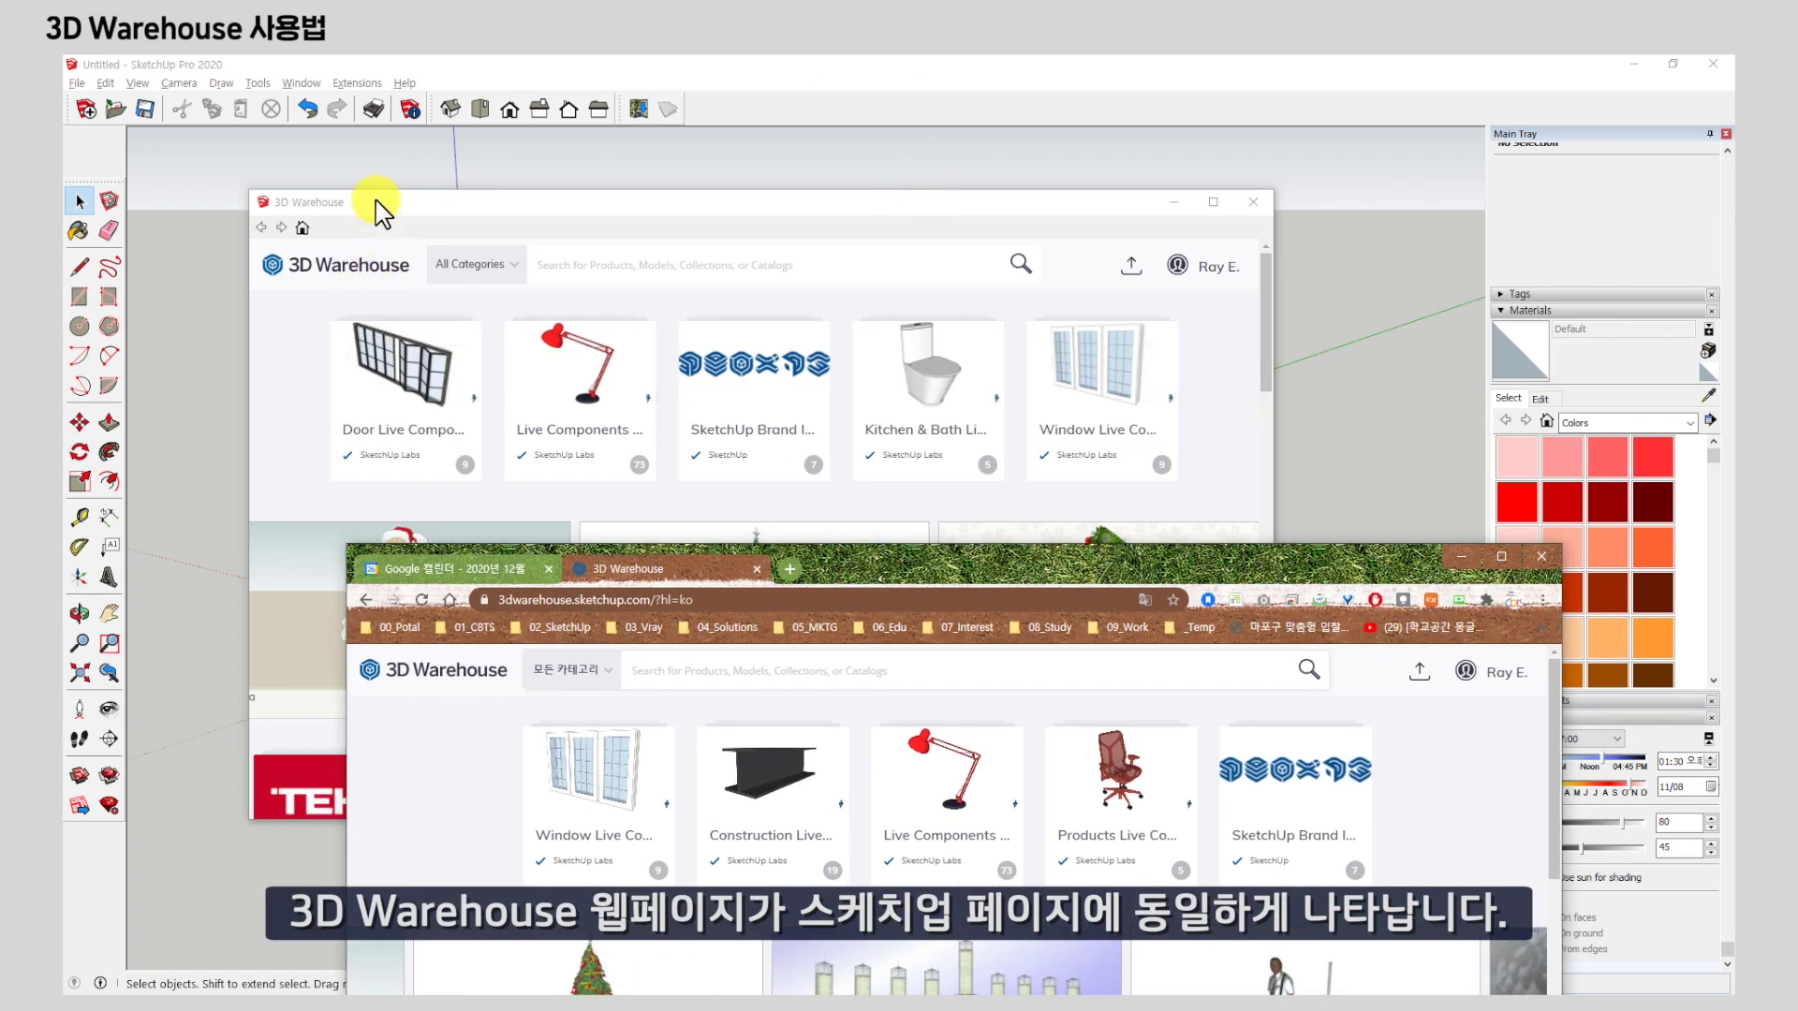
drag(1192, 560, 1195, 160)
mouse_move(1522, 271)
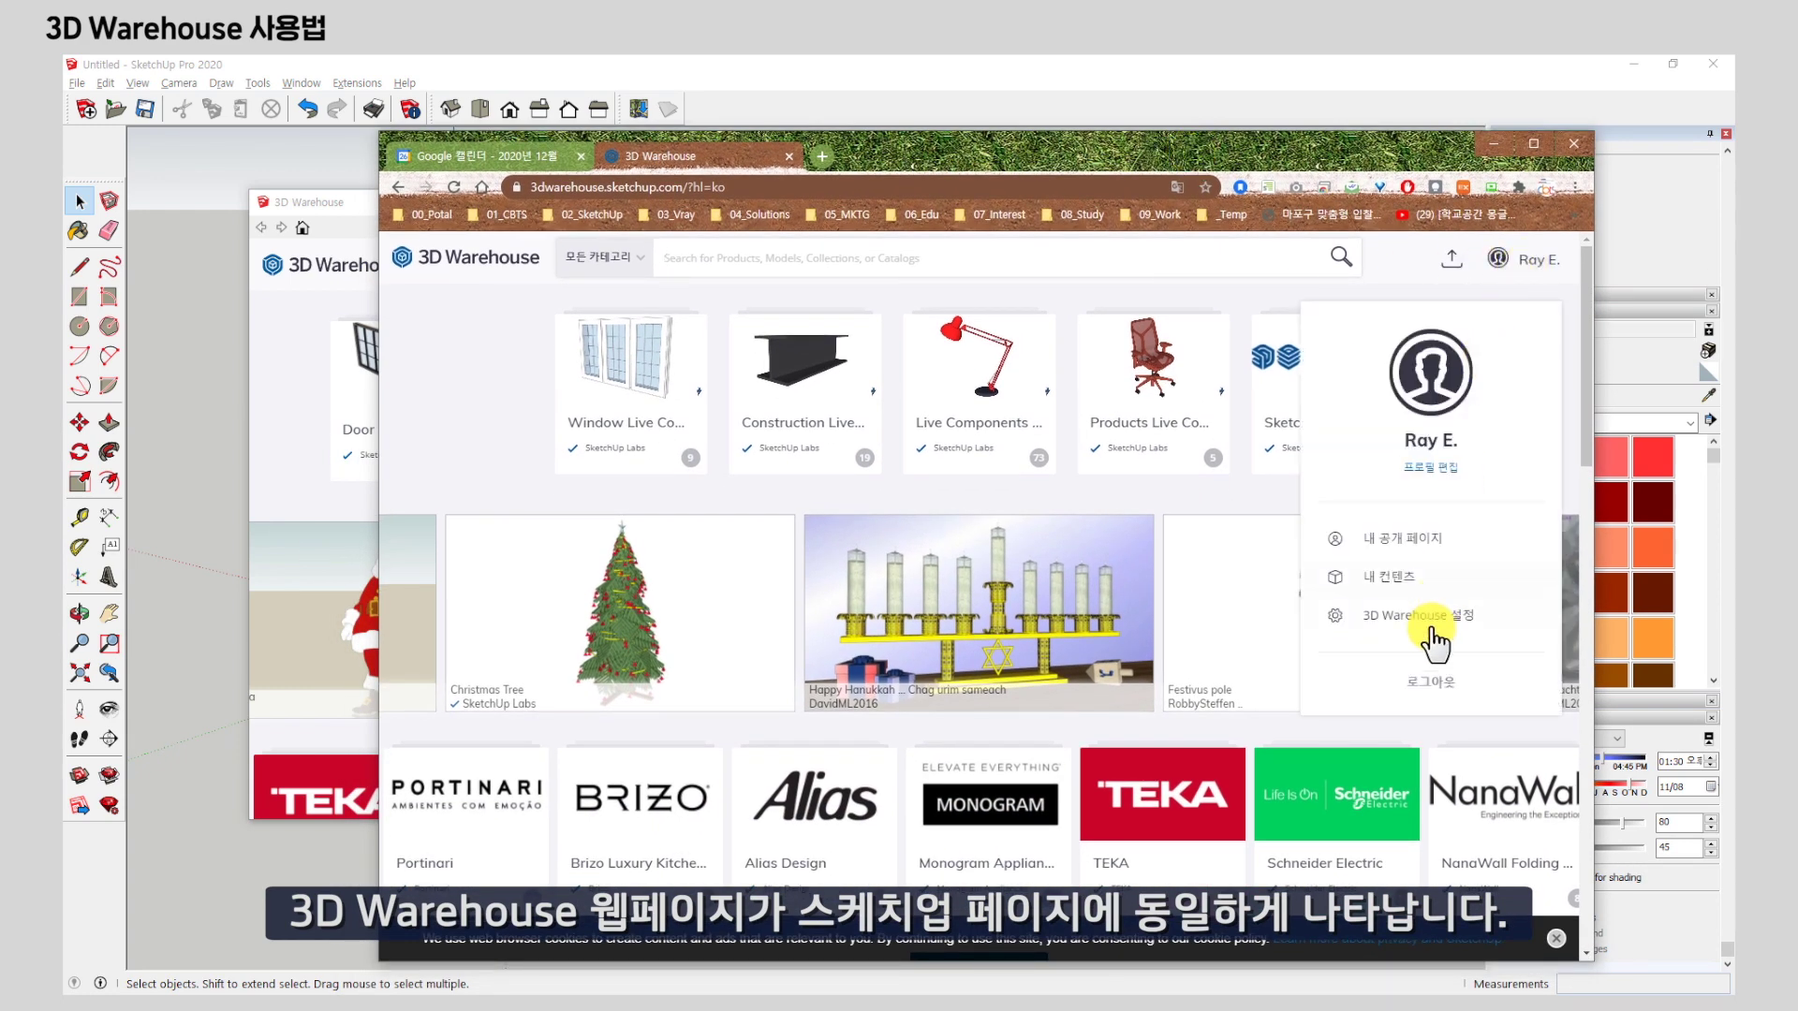
click(1430, 682)
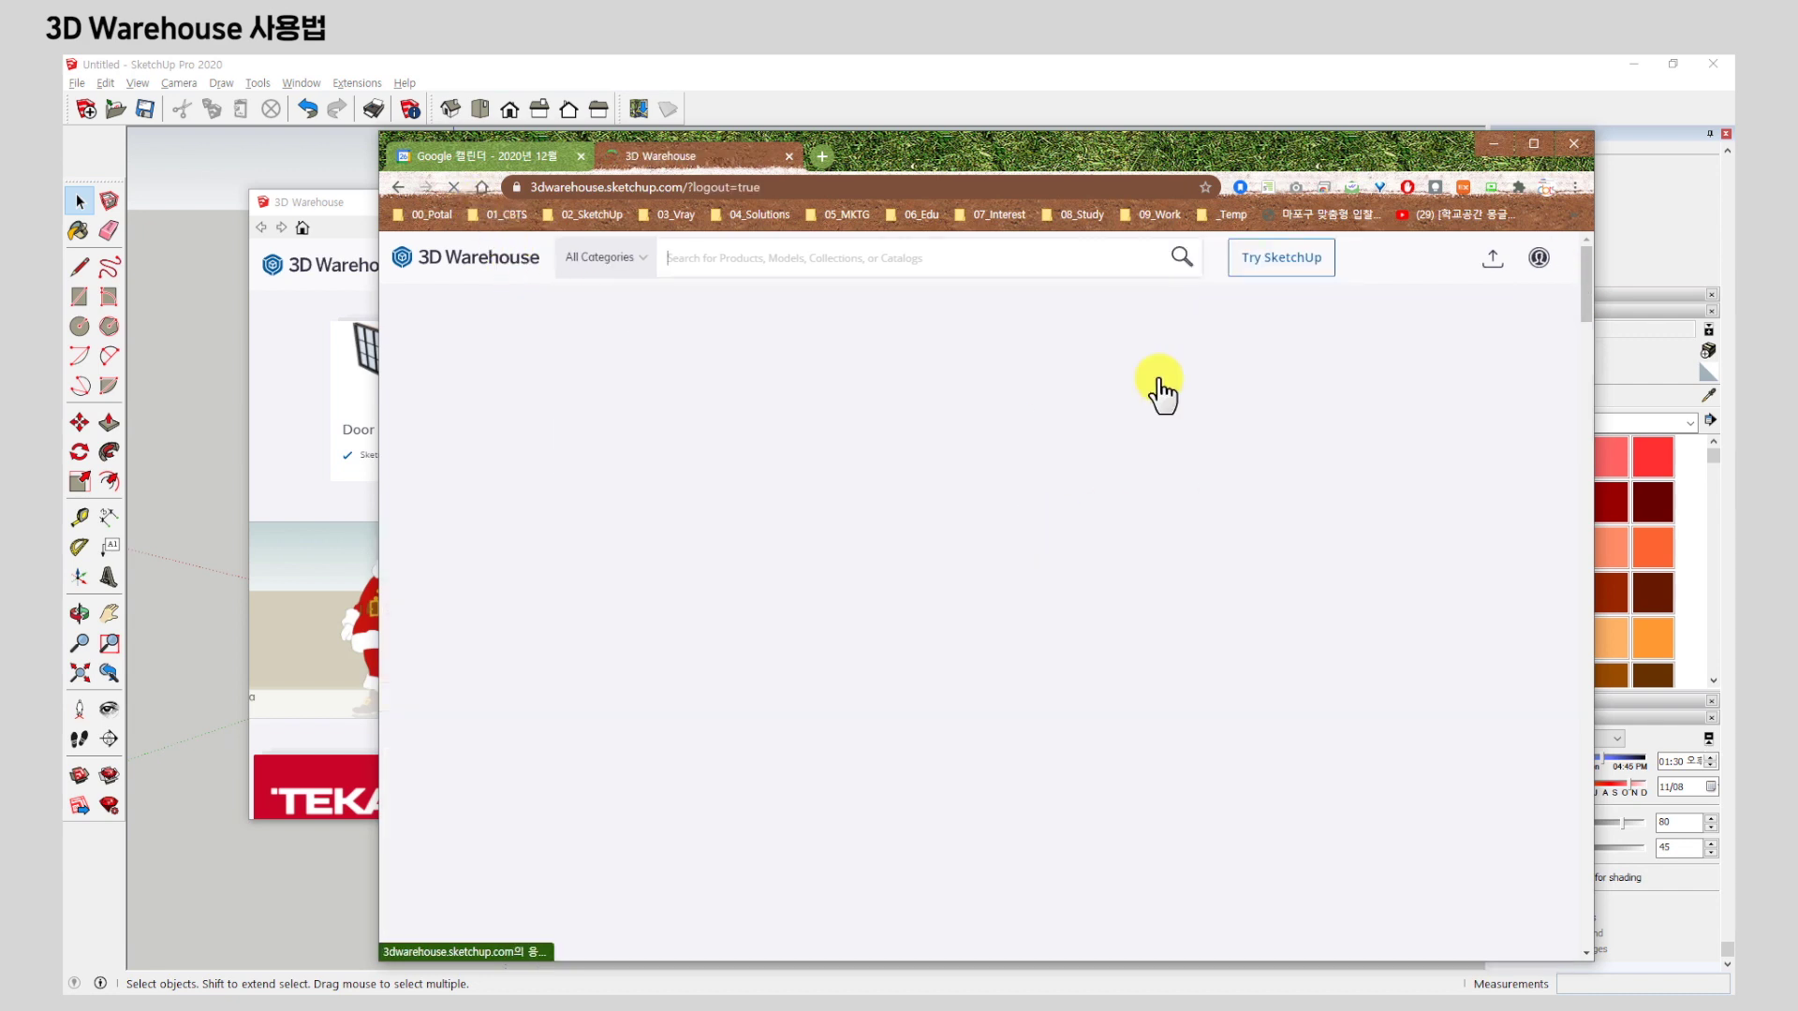
Go through the profile icon's Sign In | Create Account option to the Trimble sign-in page.
drag(1275, 161, 1244, 131)
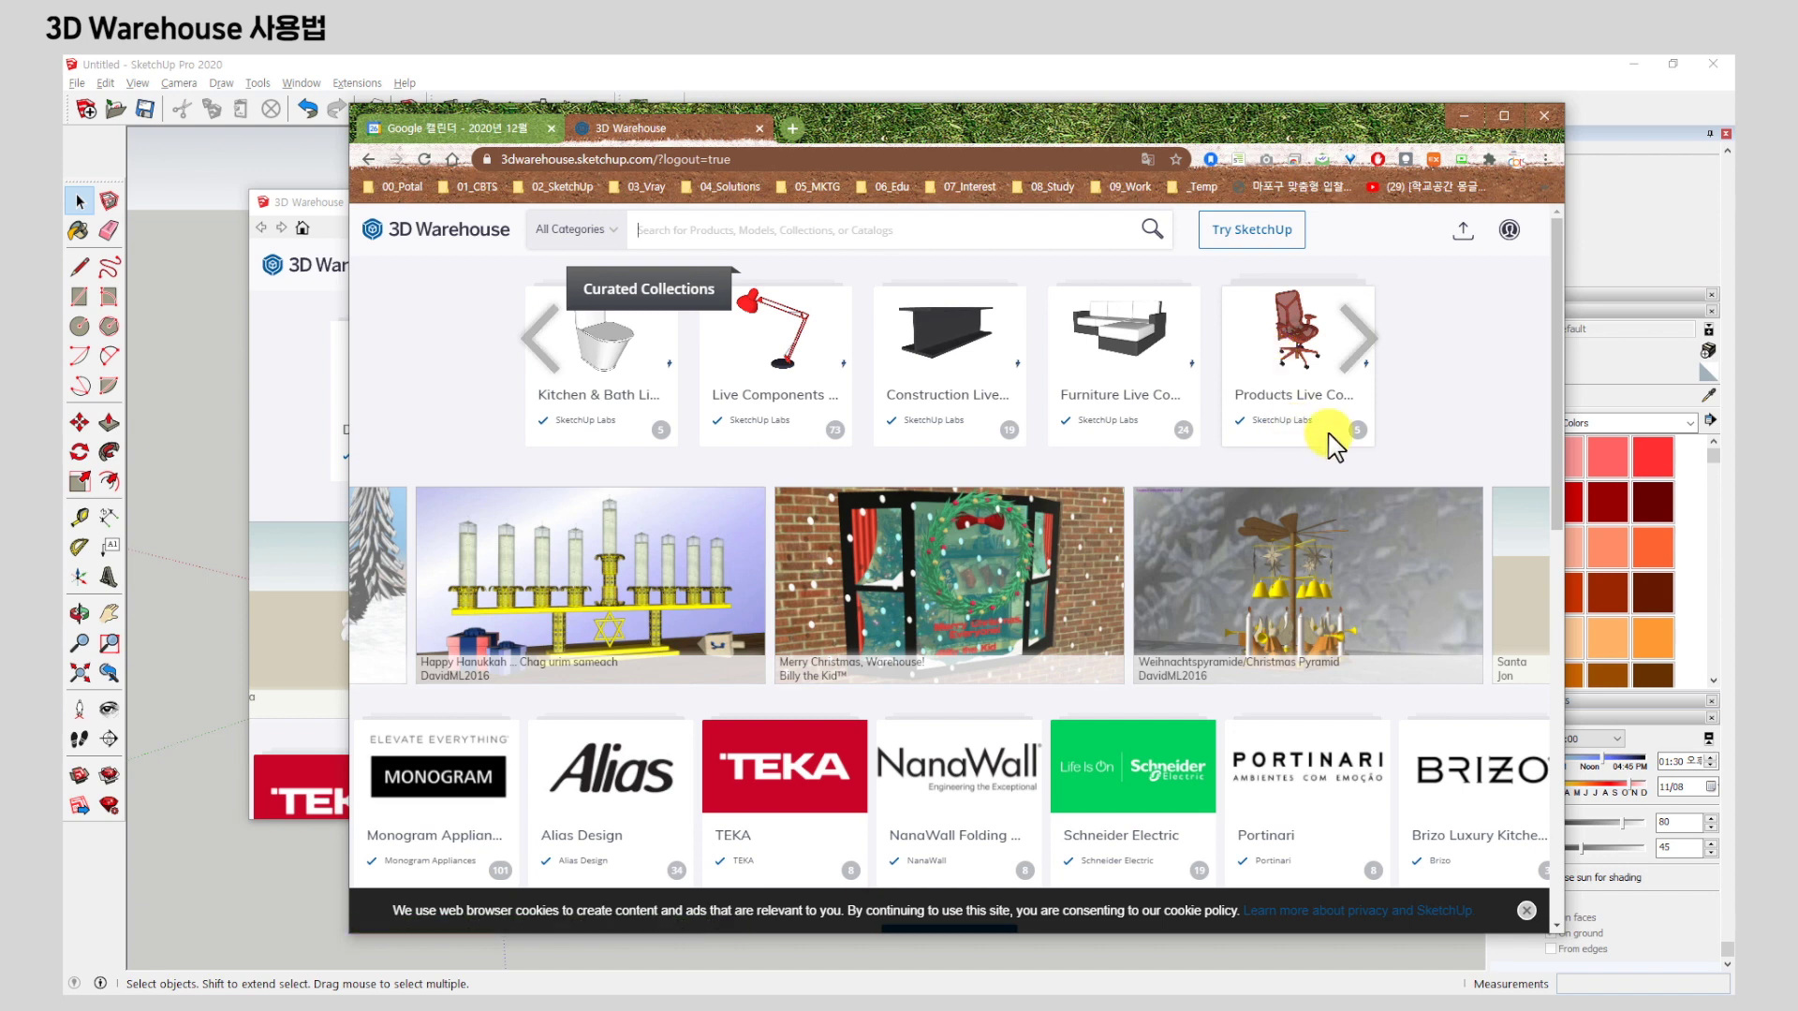
click(1508, 240)
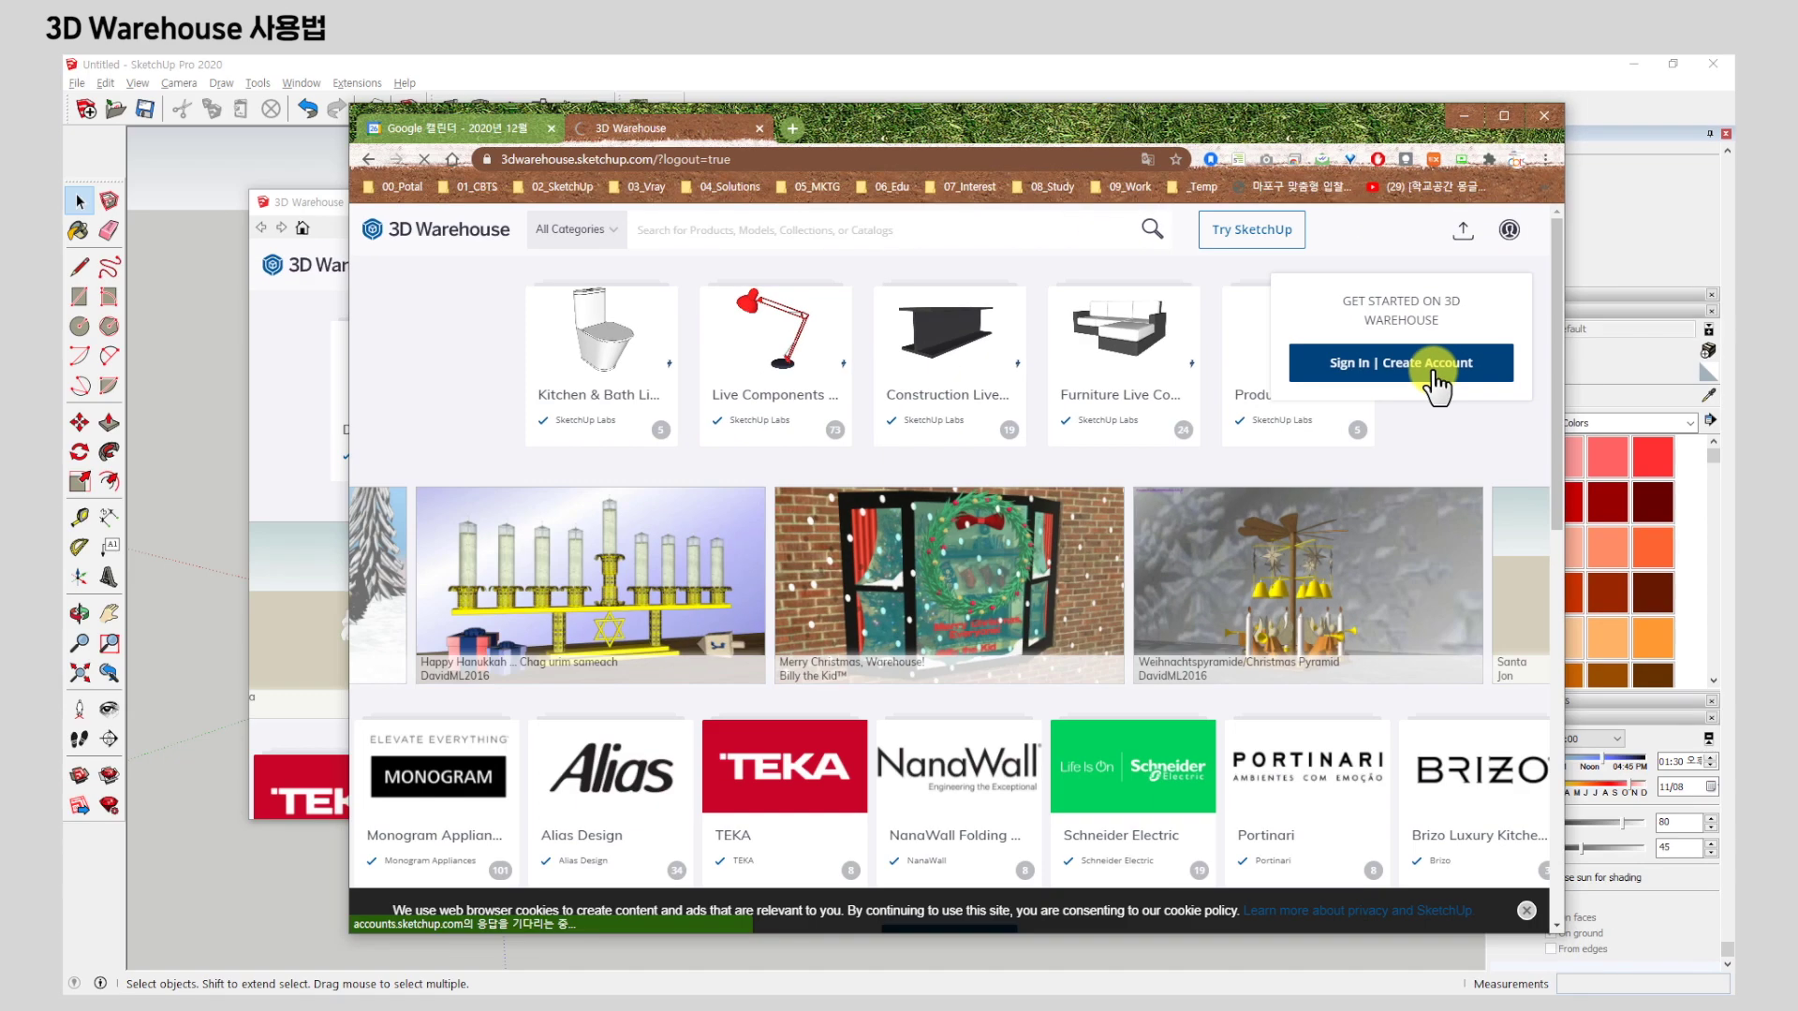
click(1158, 513)
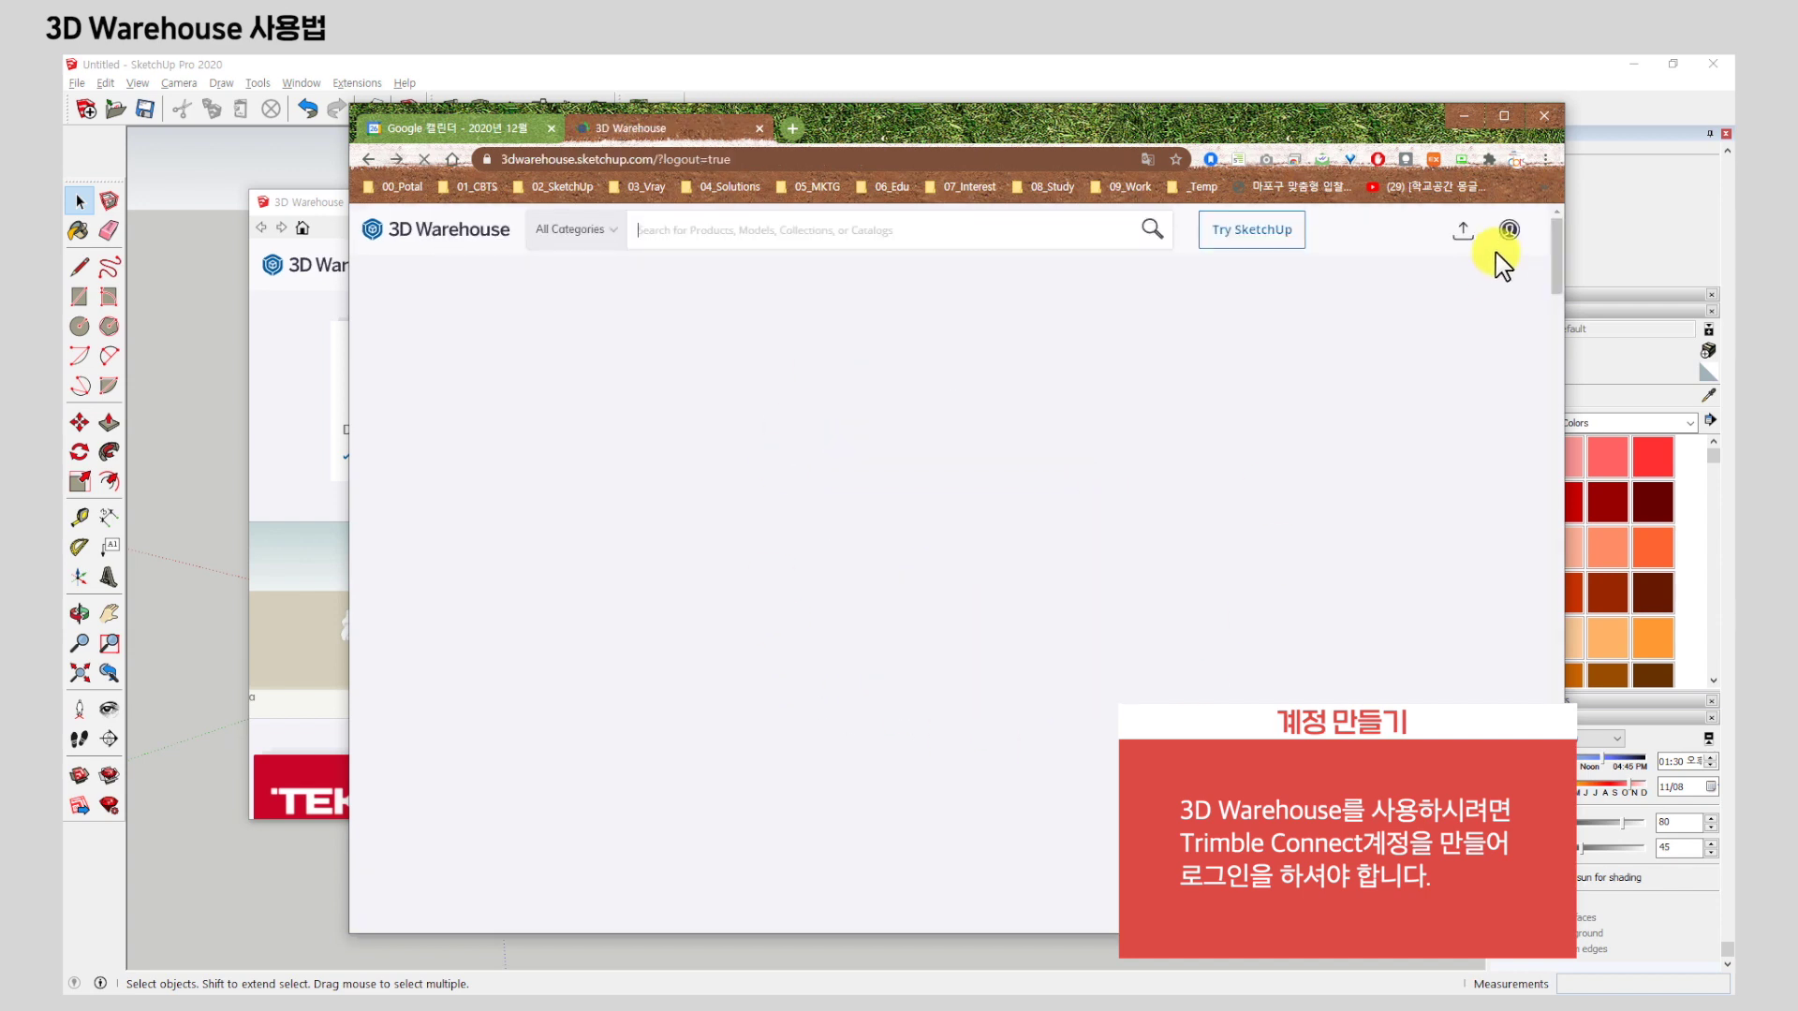
click(1510, 229)
click(1401, 367)
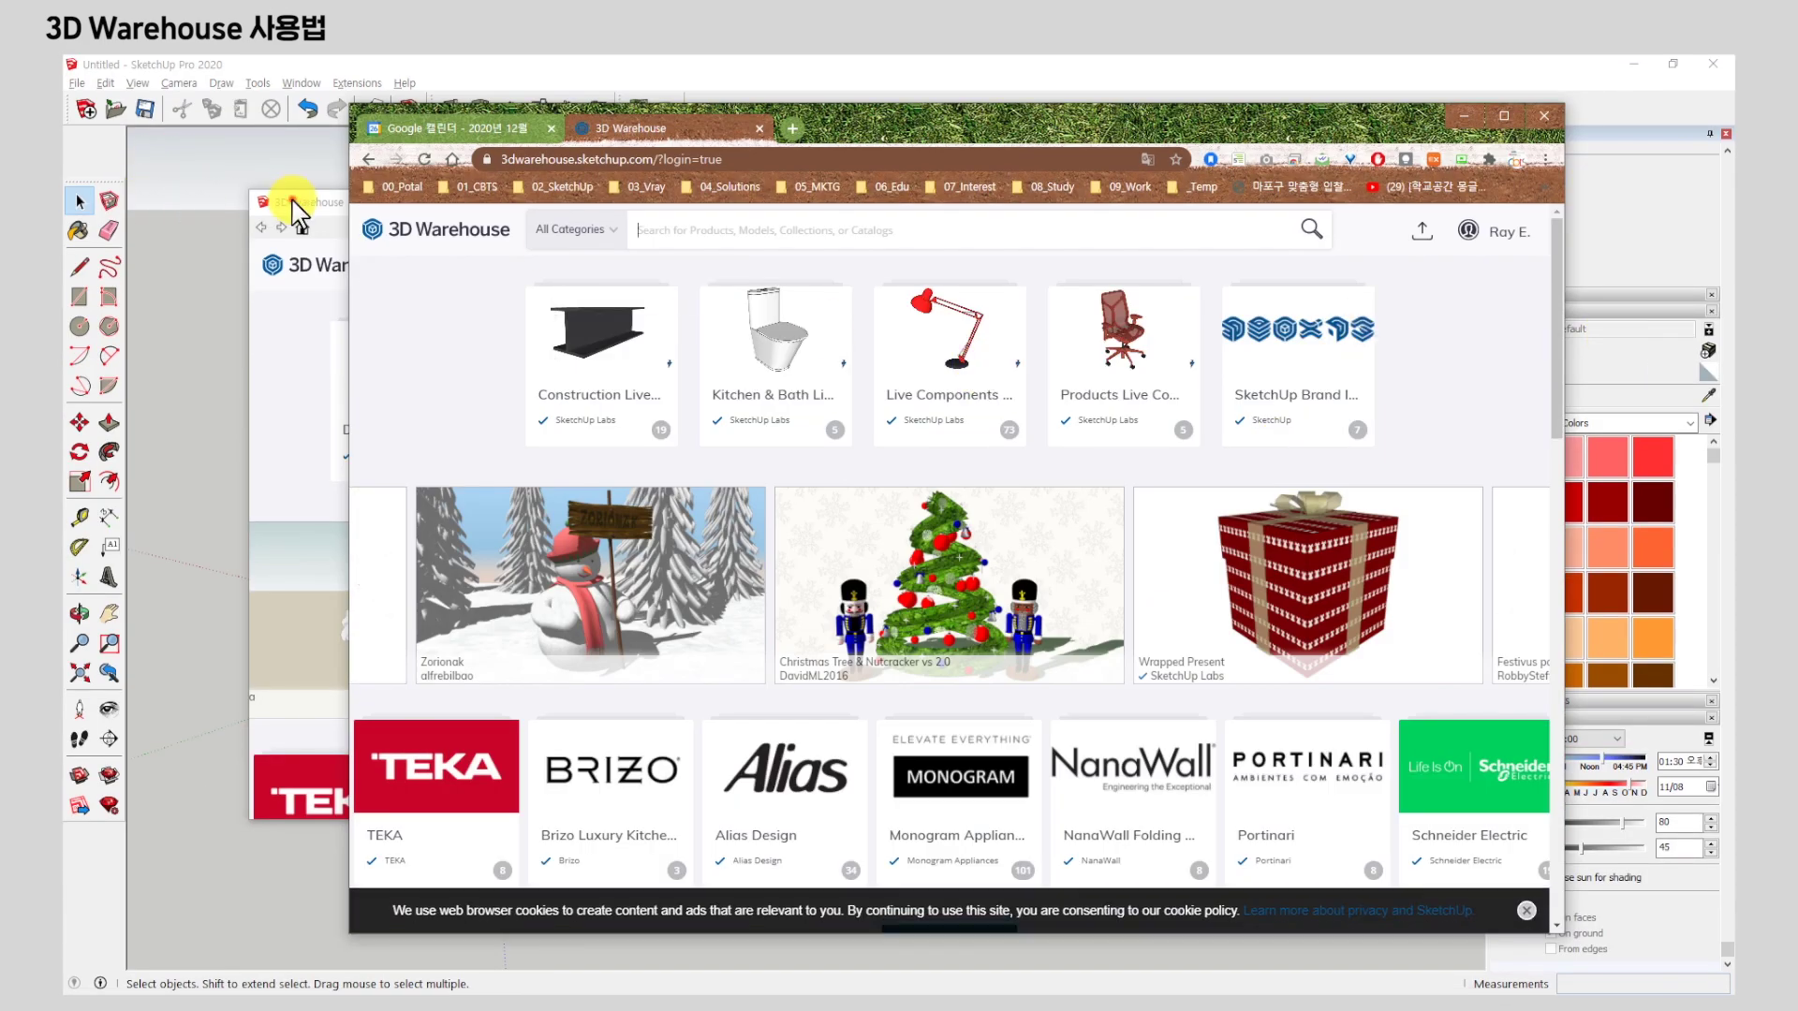
Bring SketchUp's 3D Warehouse window forward, check its profile menu and move it right.
click(293, 200)
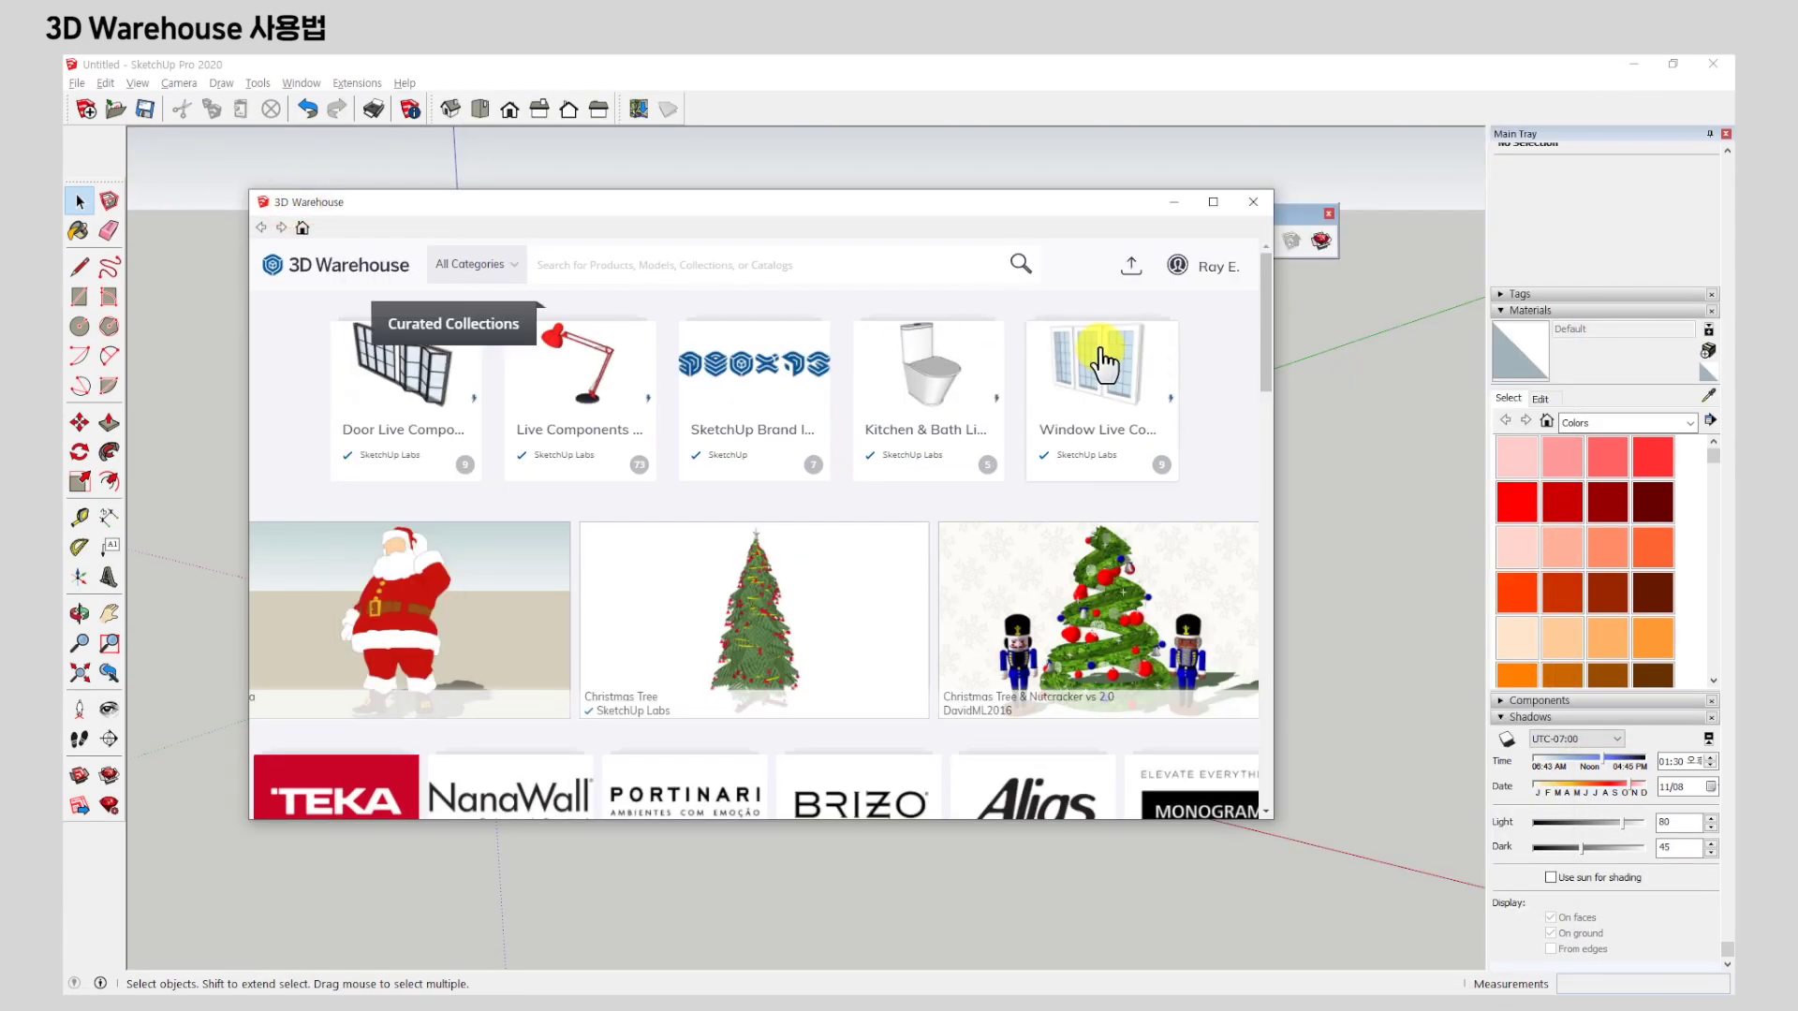
click(1178, 266)
click(1219, 284)
click(1220, 284)
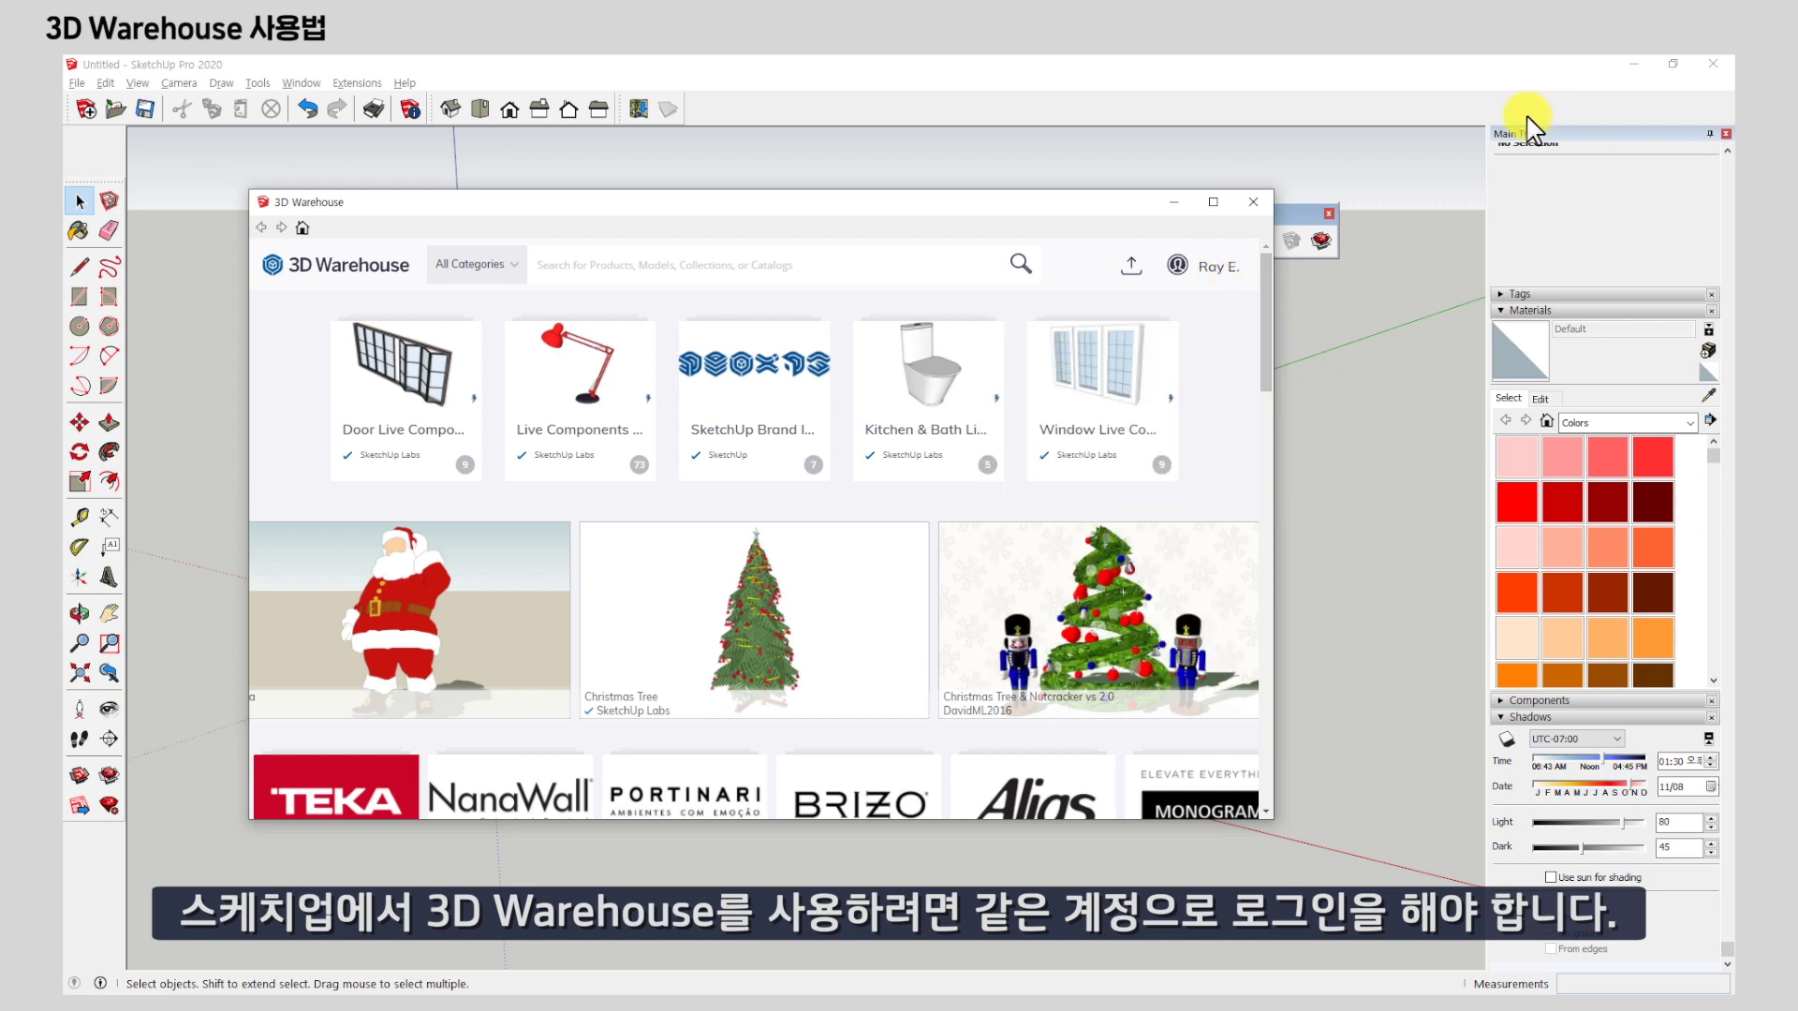
drag(883, 204, 1136, 186)
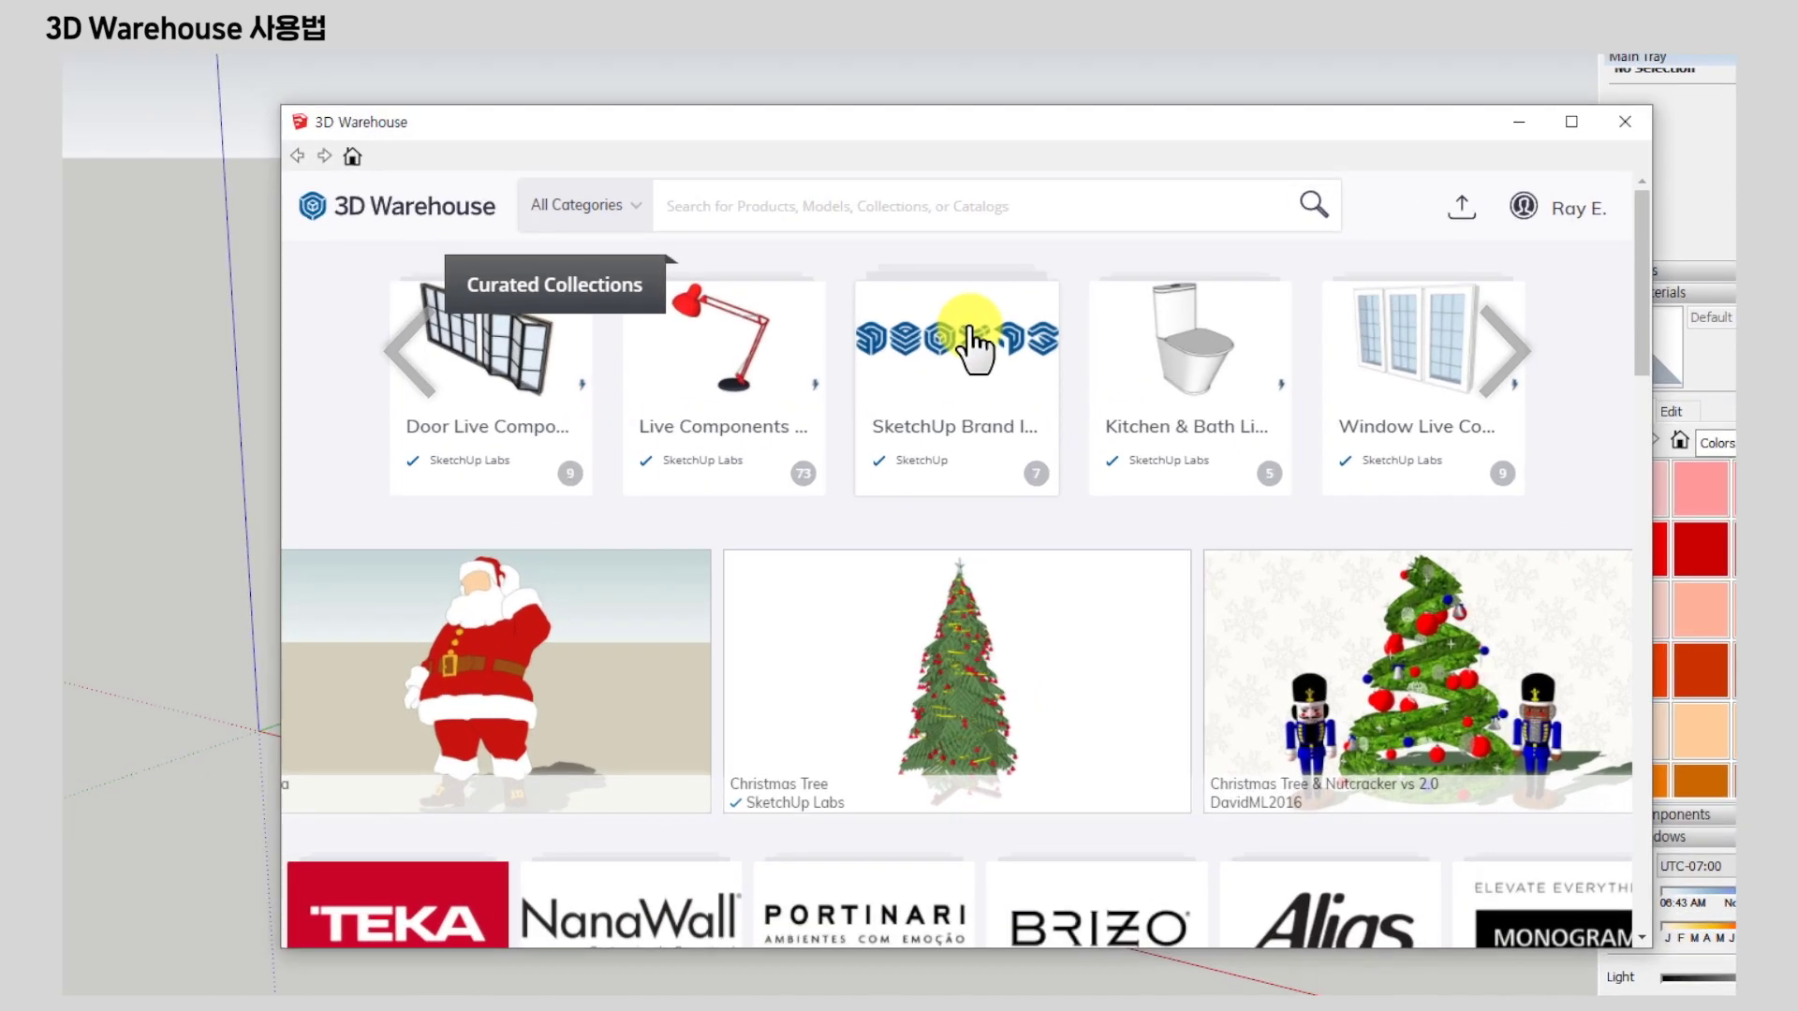
Search 3D Warehouse for 'desk' and enlarge the results window.
text(desk)
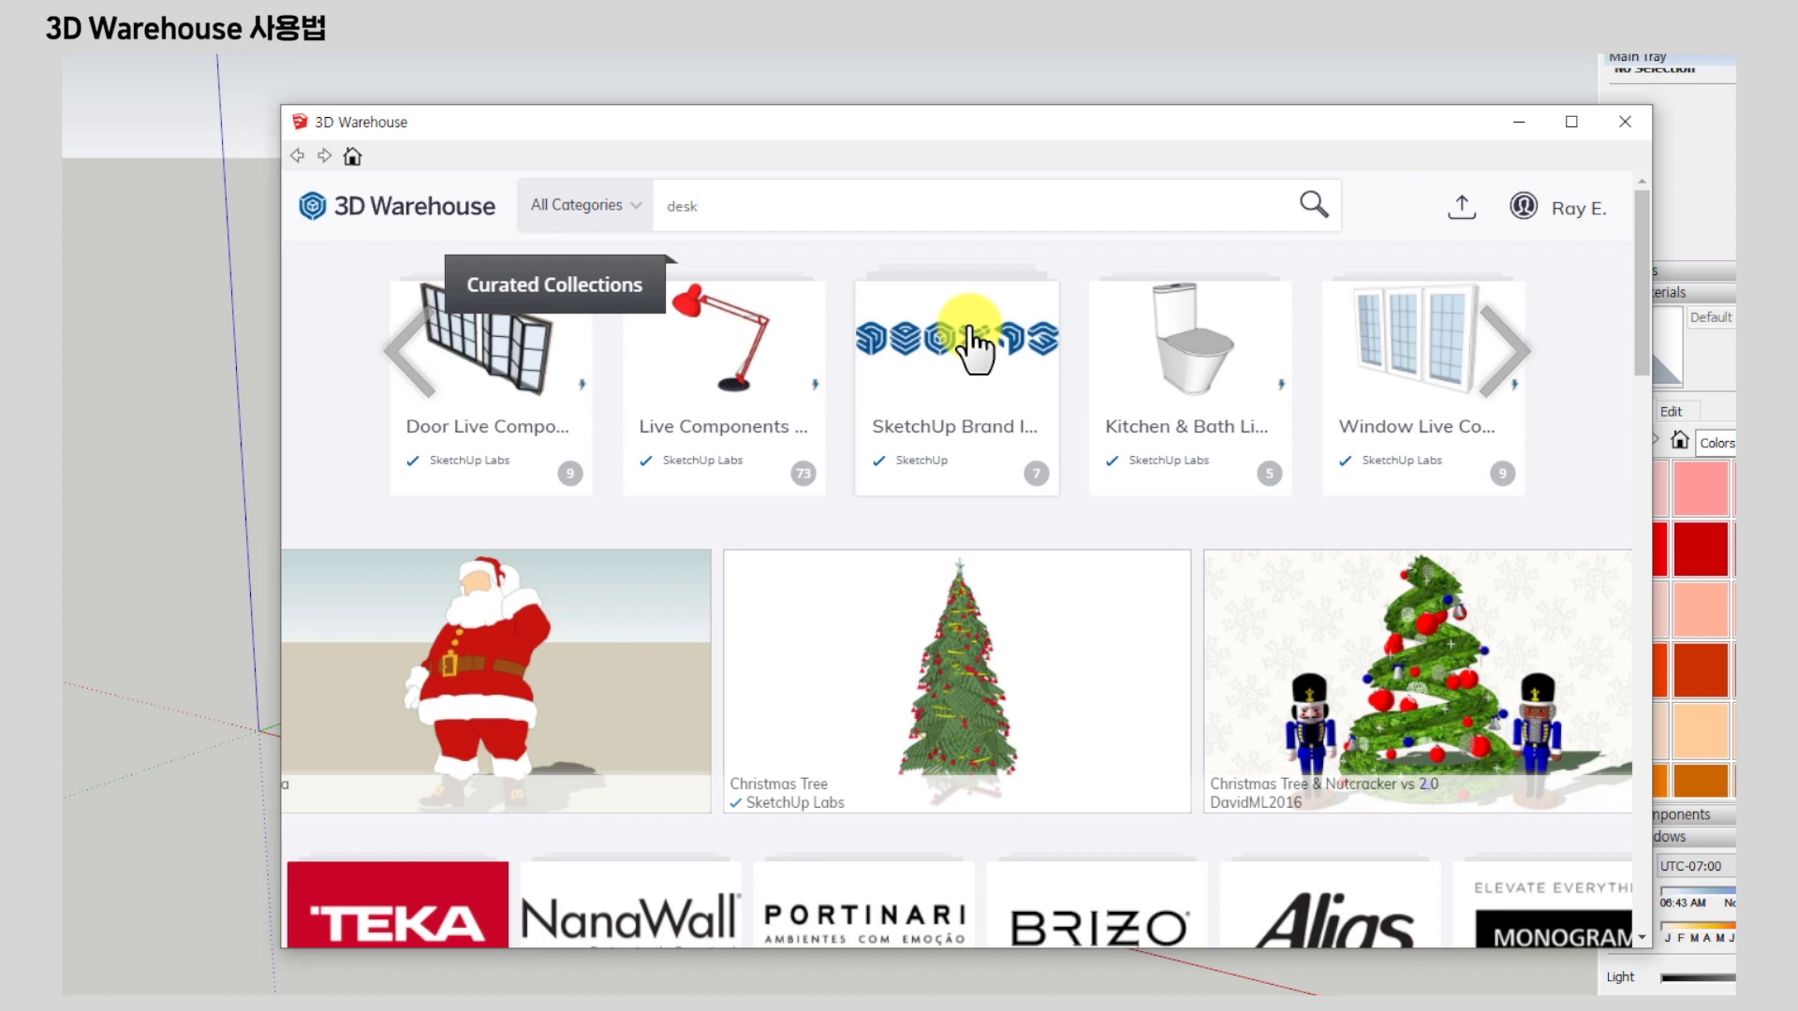
key(Return)
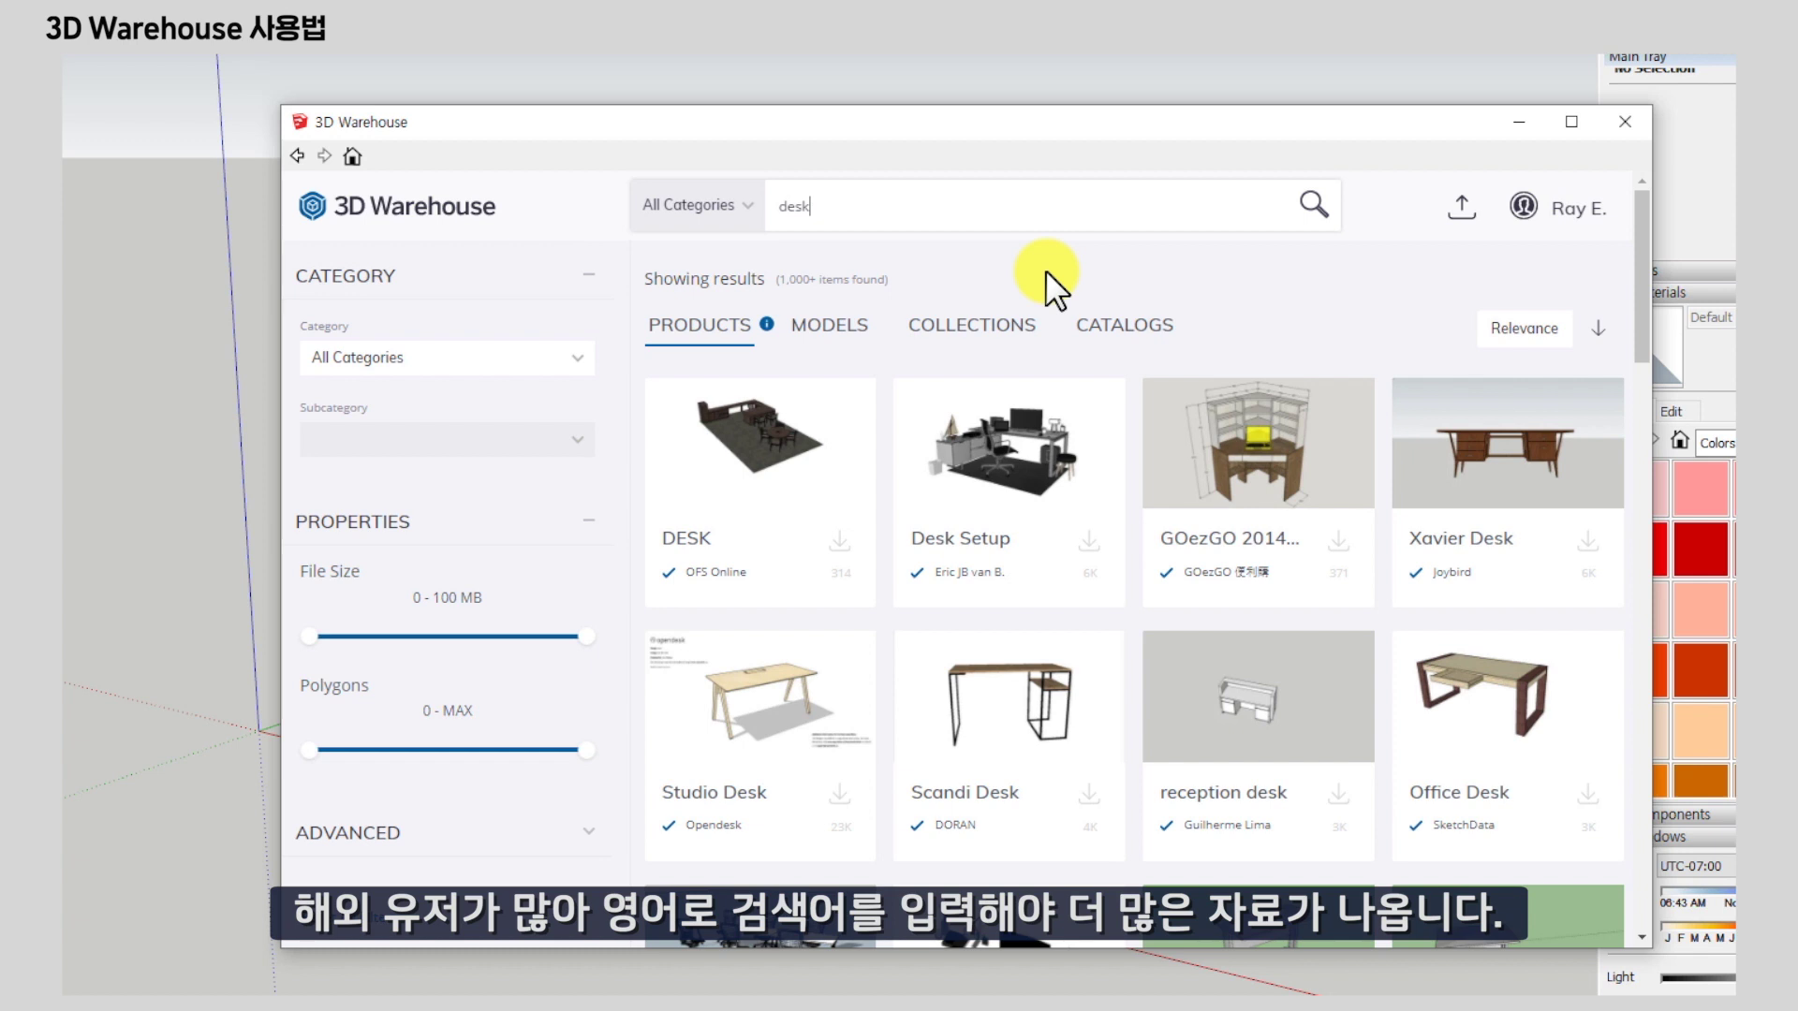
drag(277, 955, 76, 999)
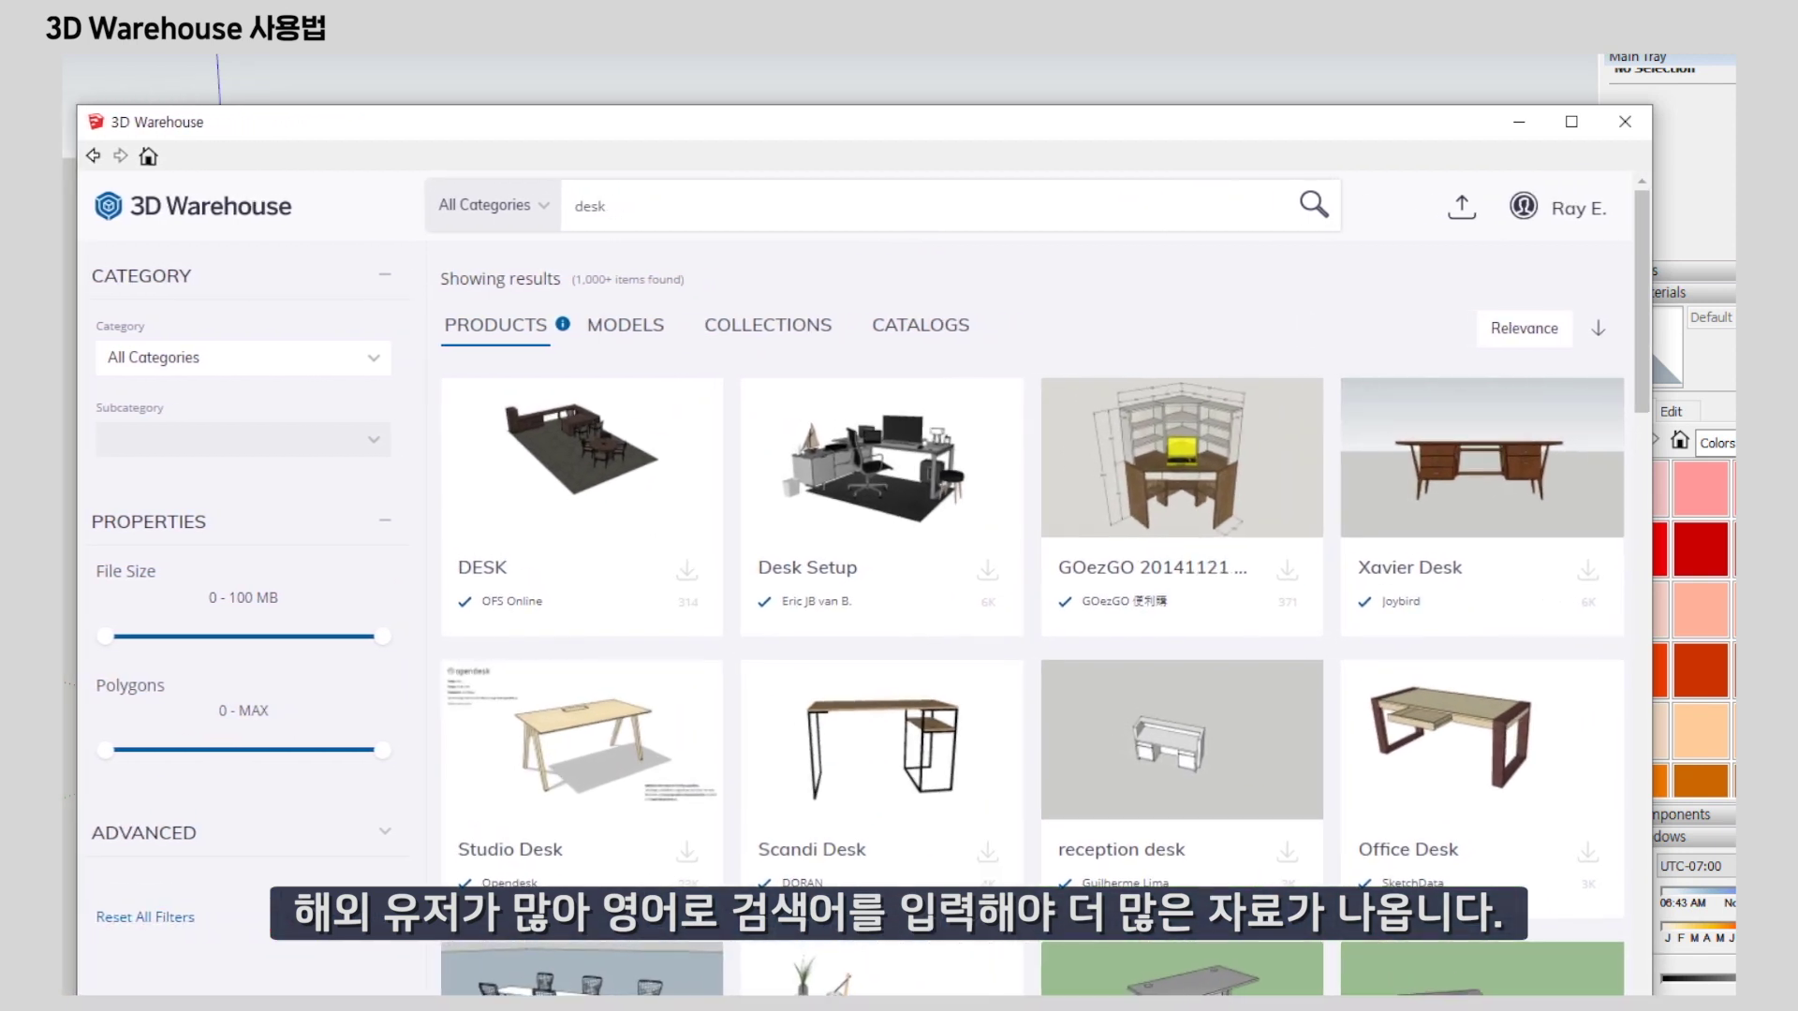
Leave Category unchanged and limit desk results to 0–21 MB files, polygons at 0–MAX.
click(374, 359)
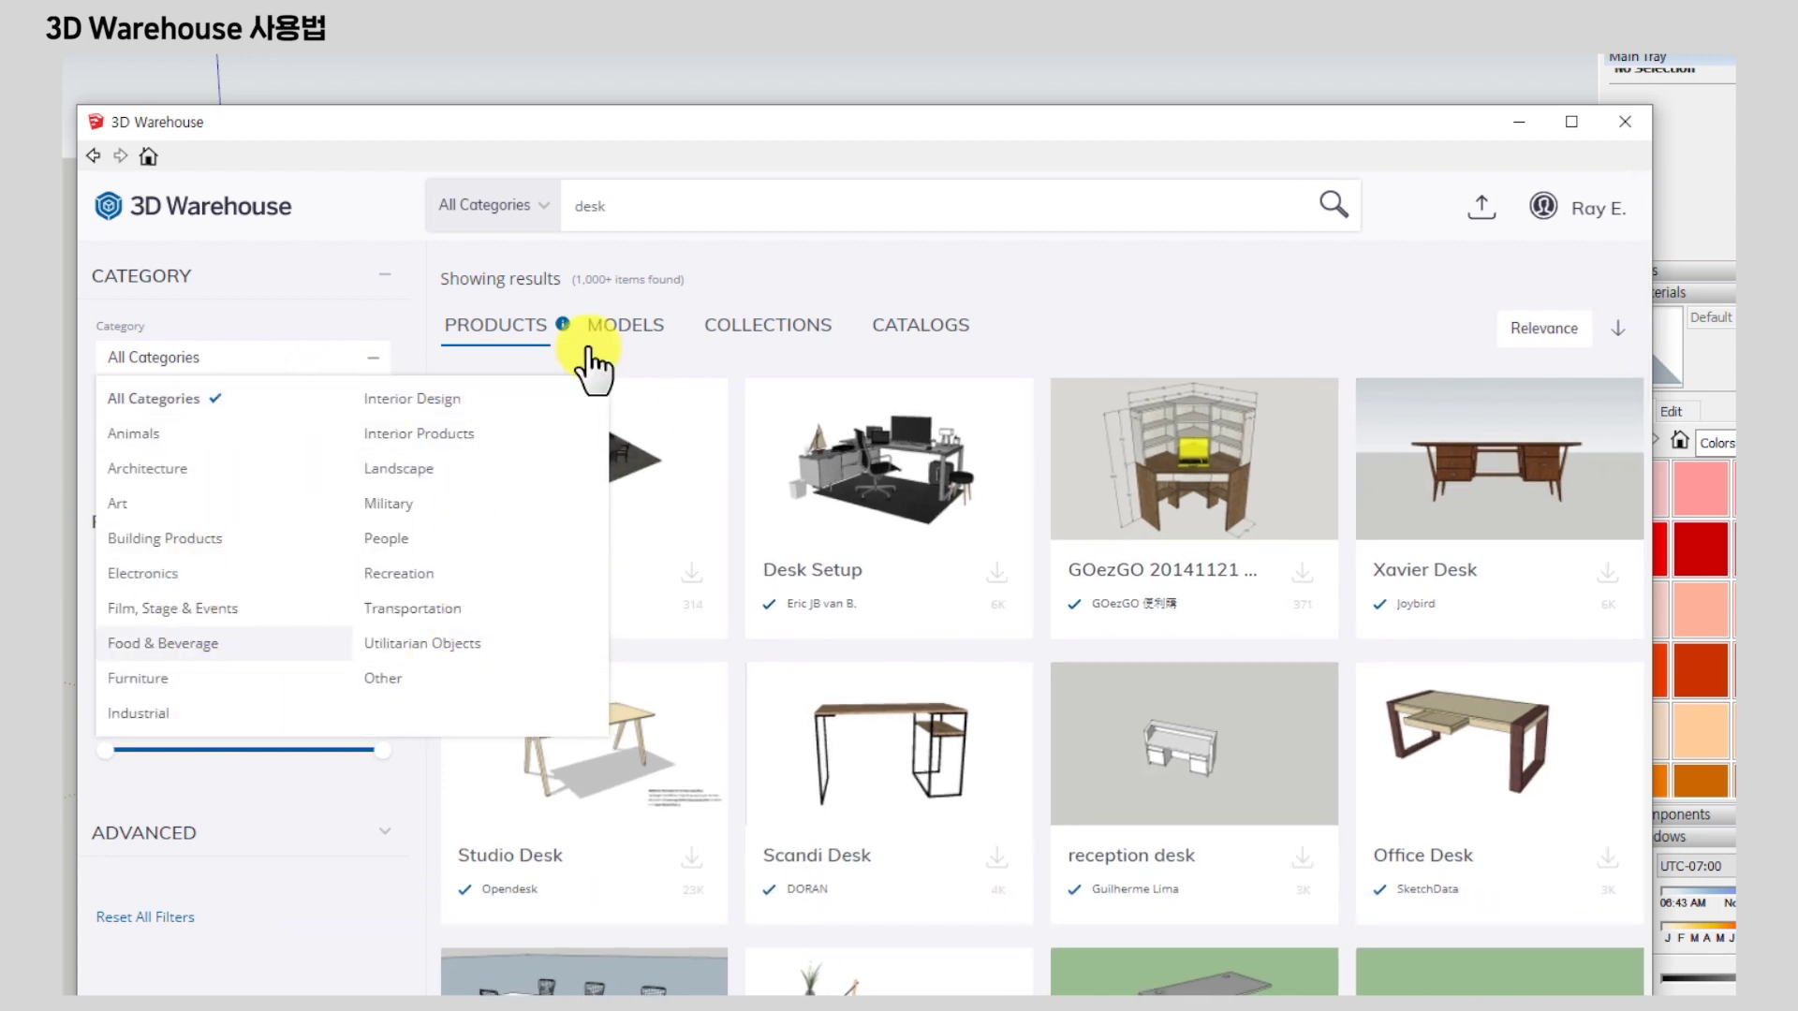
click(852, 260)
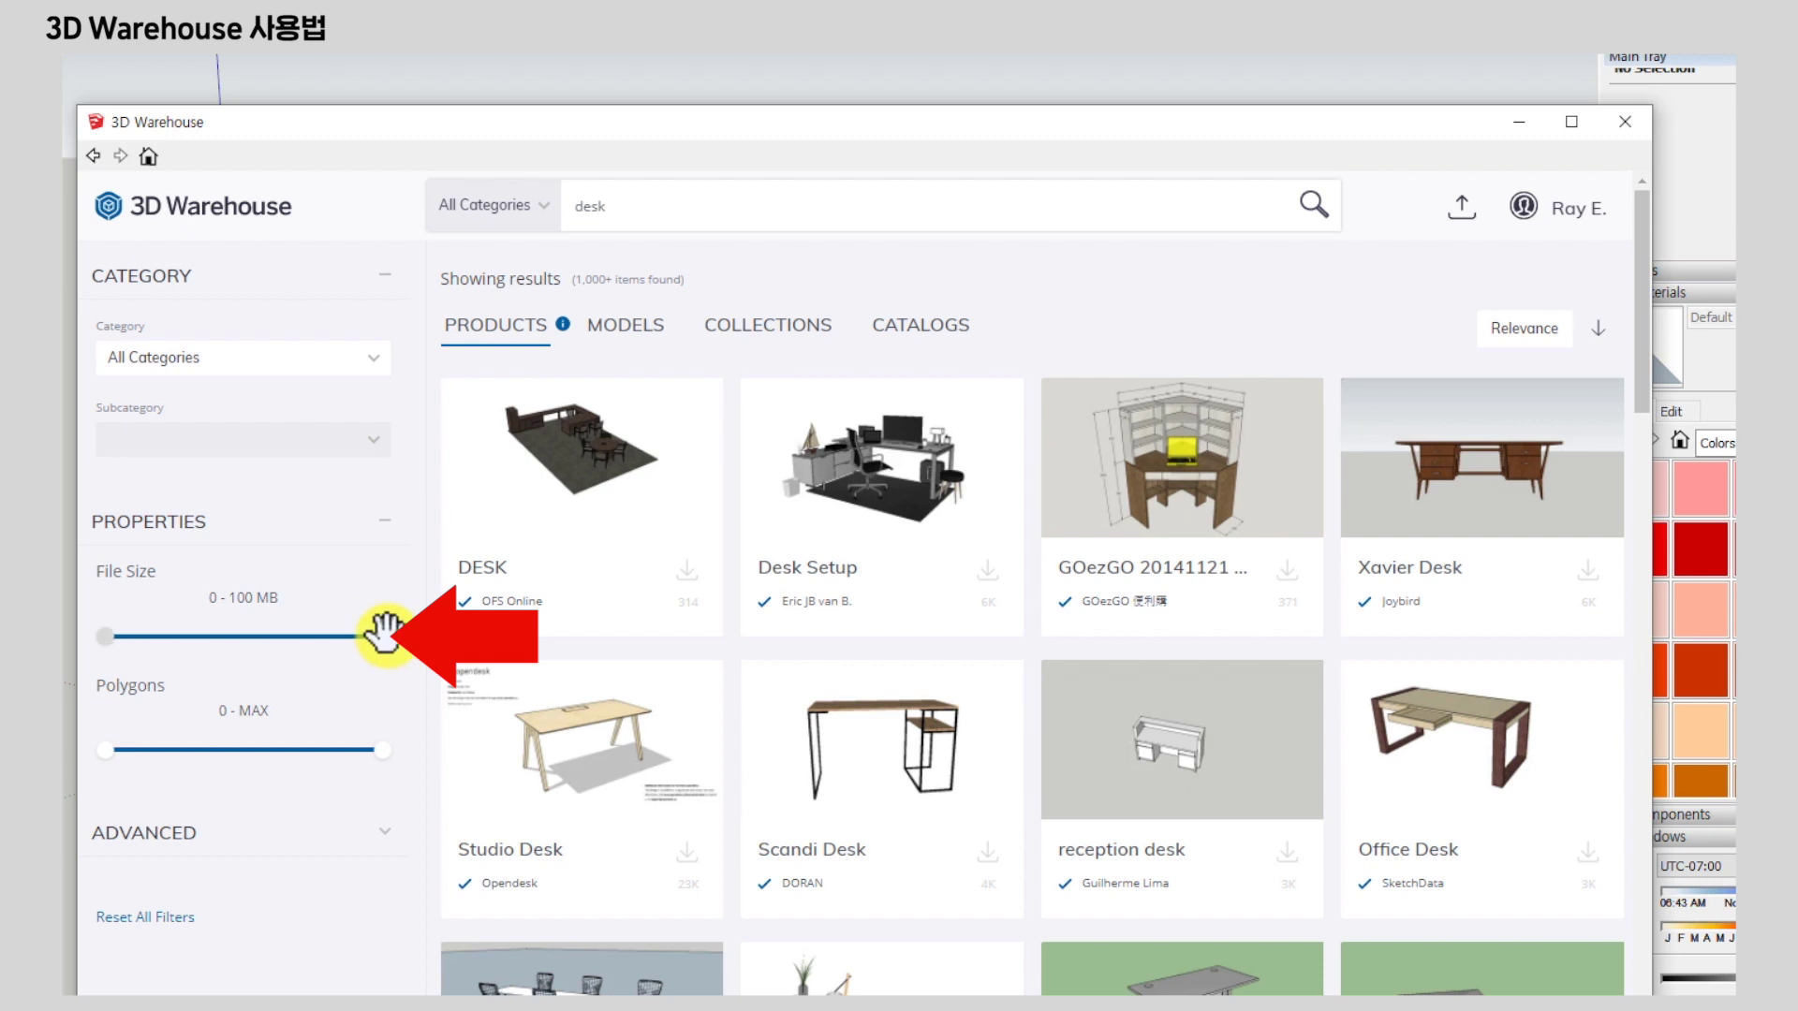
drag(384, 636, 164, 639)
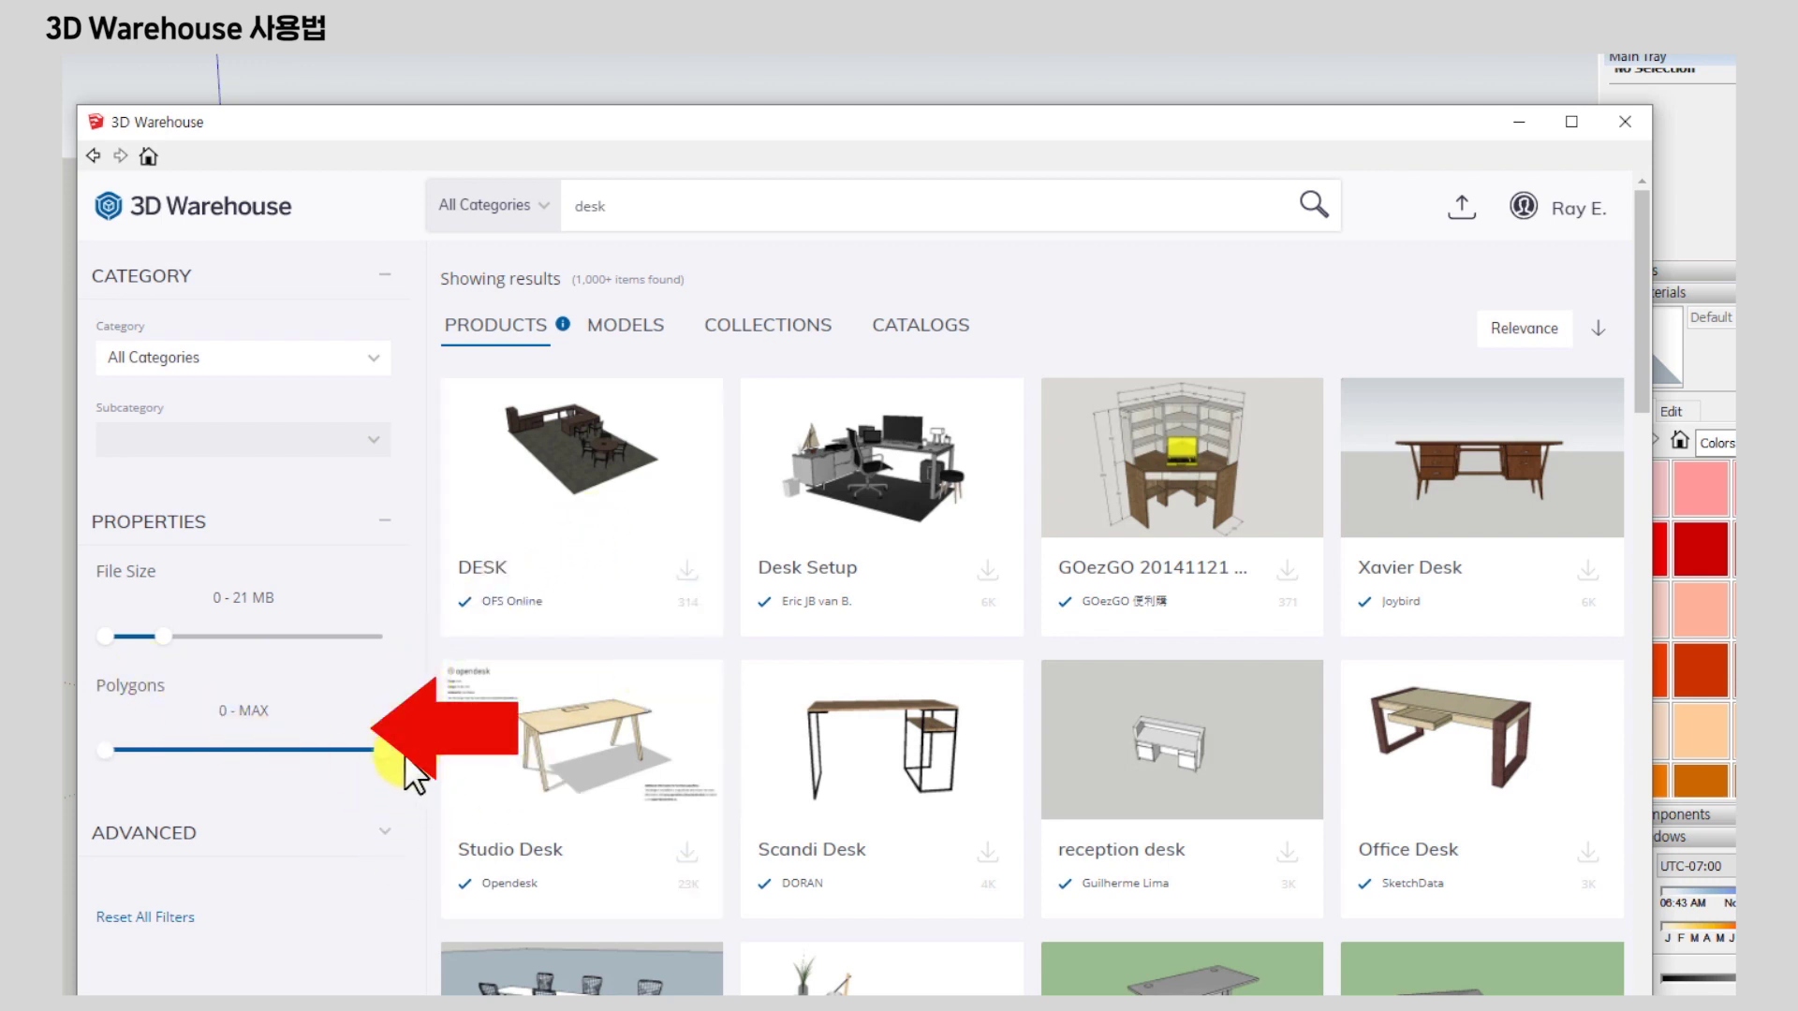
mouse_move(368, 748)
mouse_down()
mouse_move(222, 752)
mouse_move(371, 751)
mouse_up()
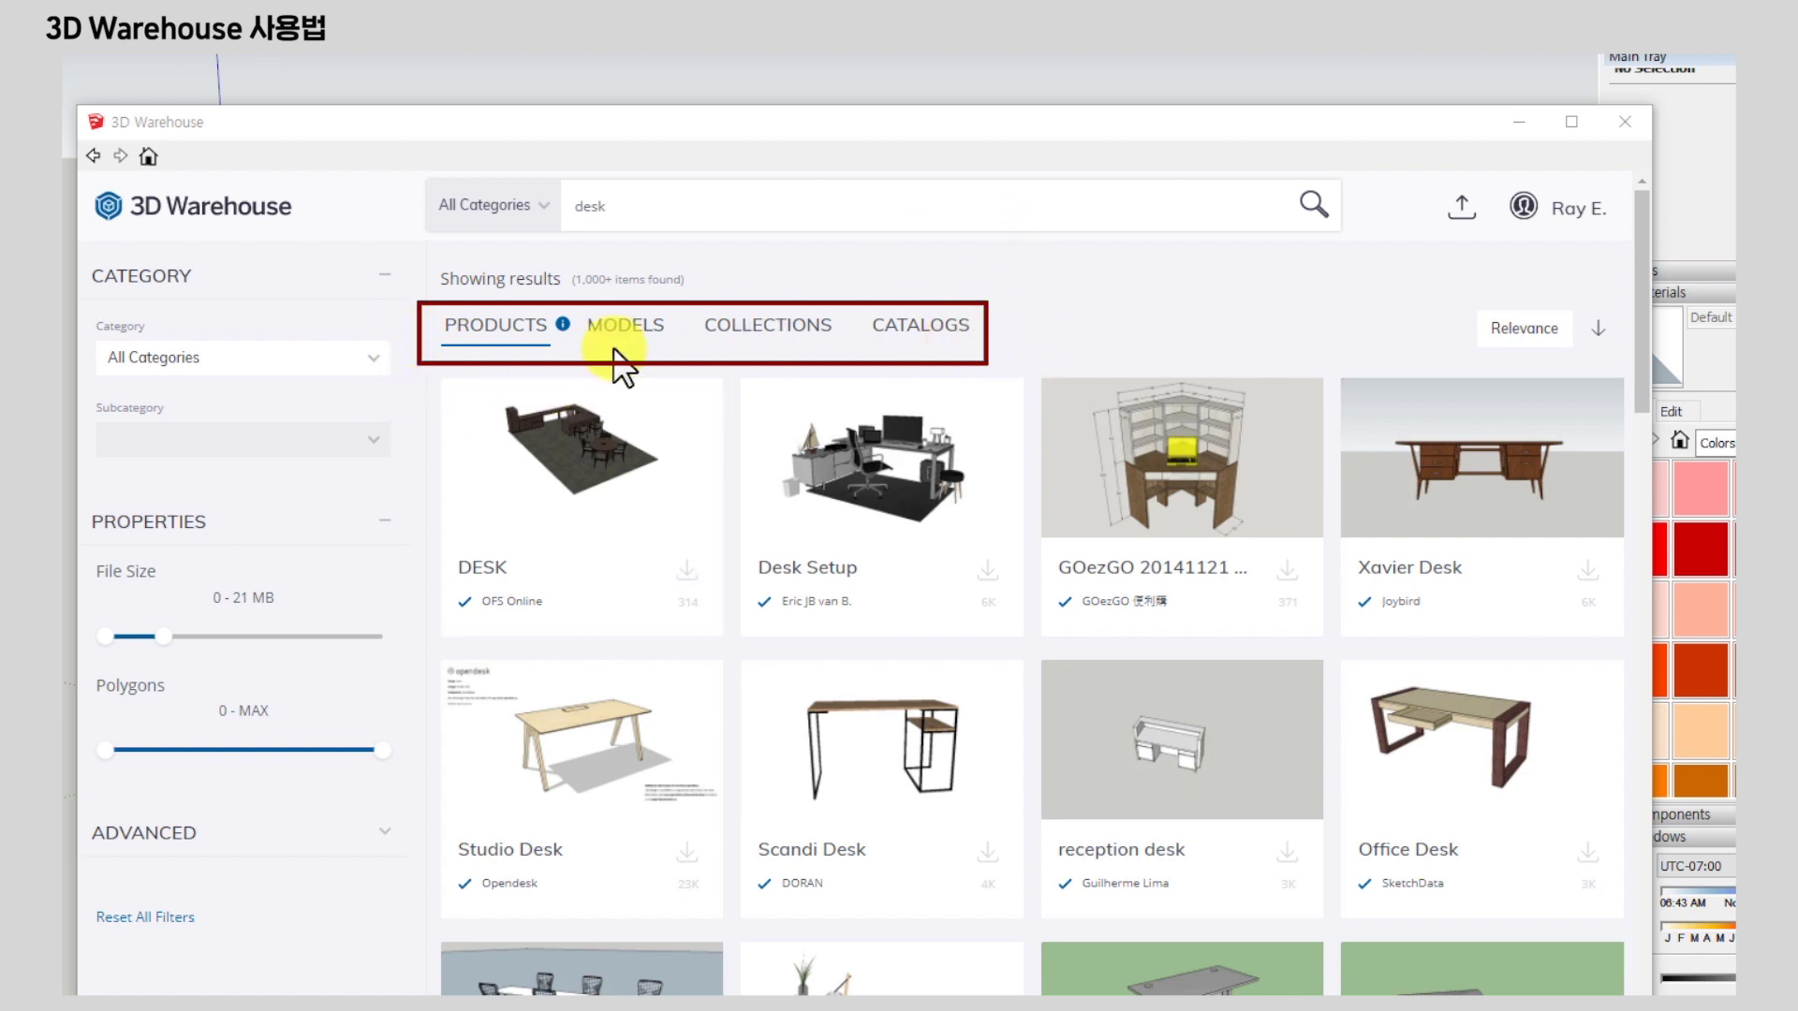
click(619, 342)
click(763, 335)
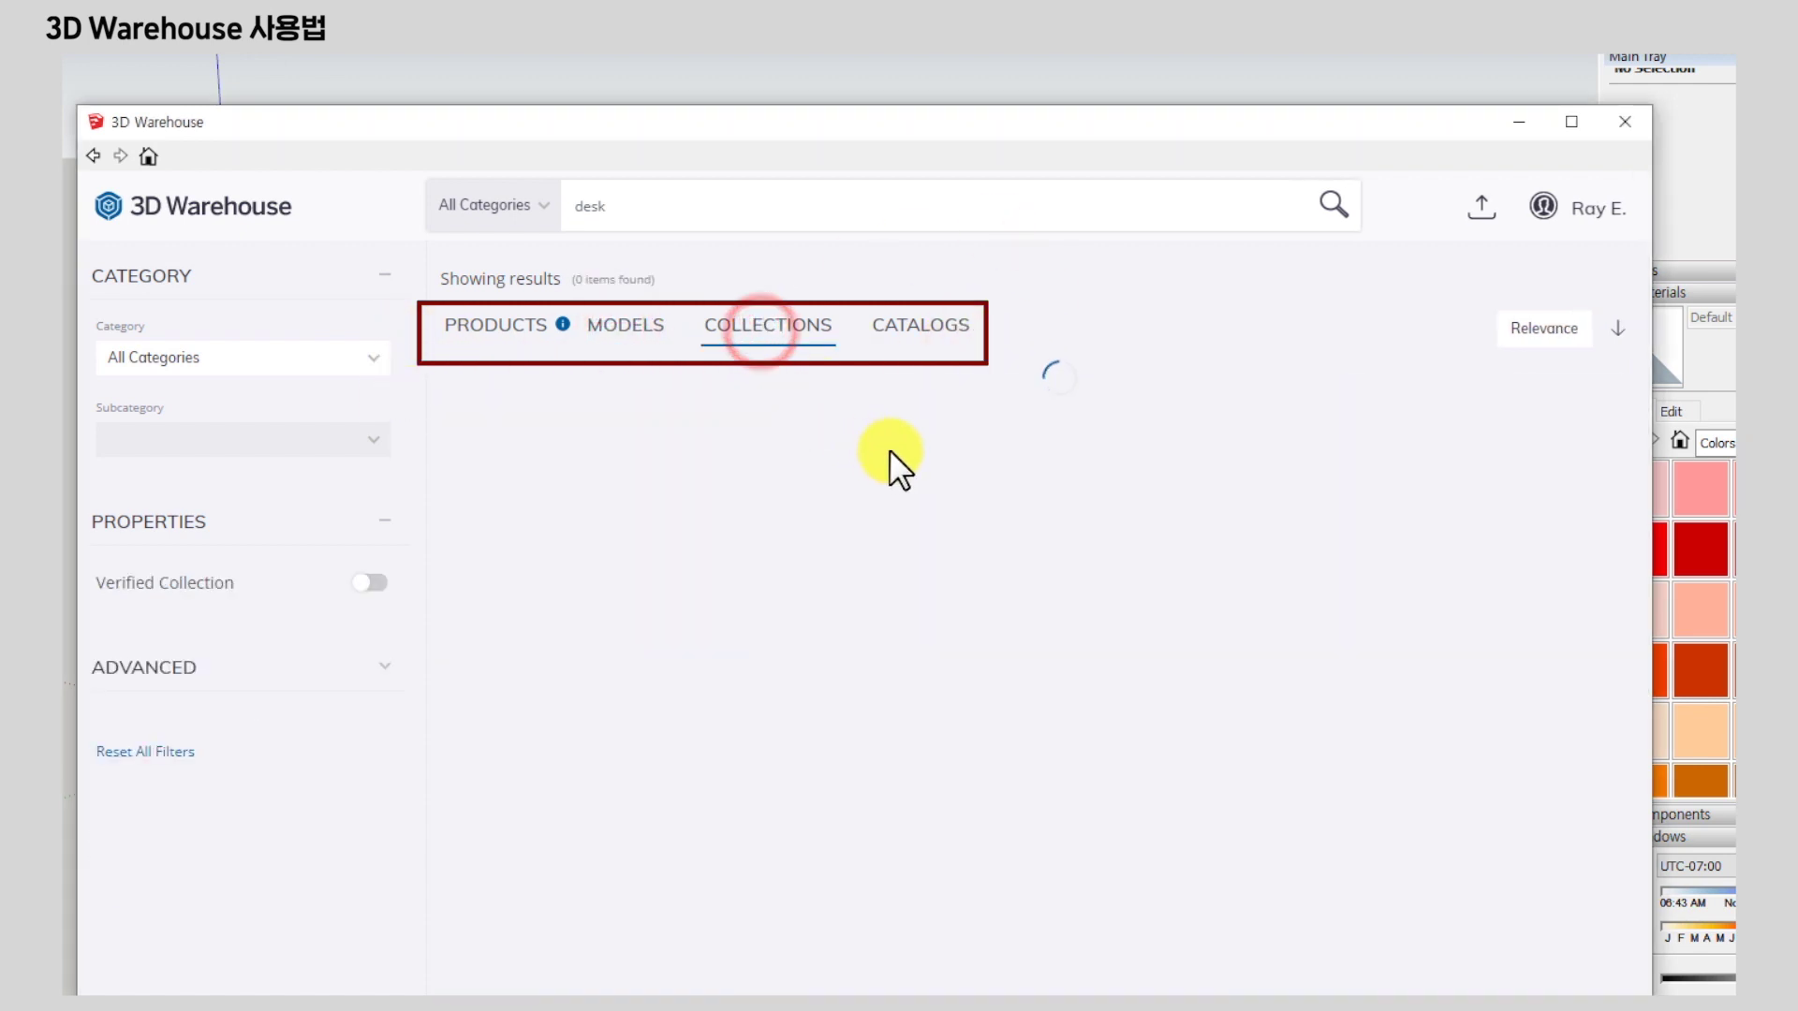
click(946, 338)
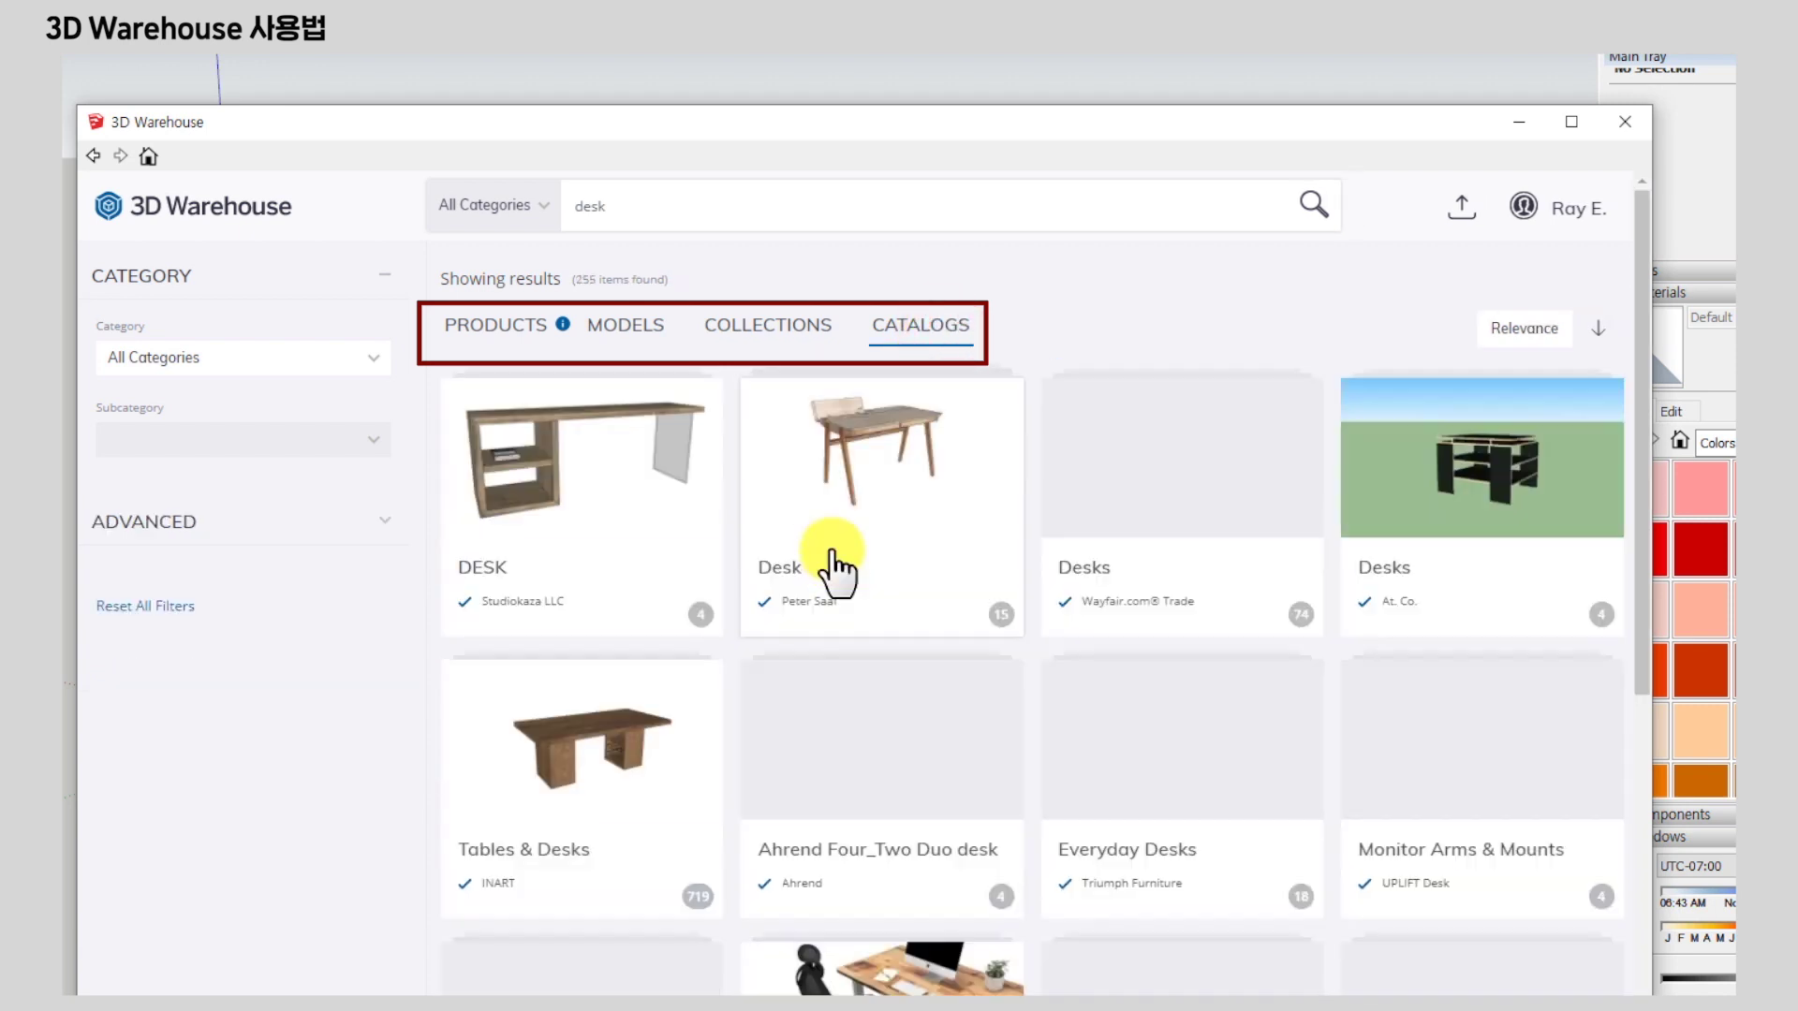
click(791, 328)
click(644, 330)
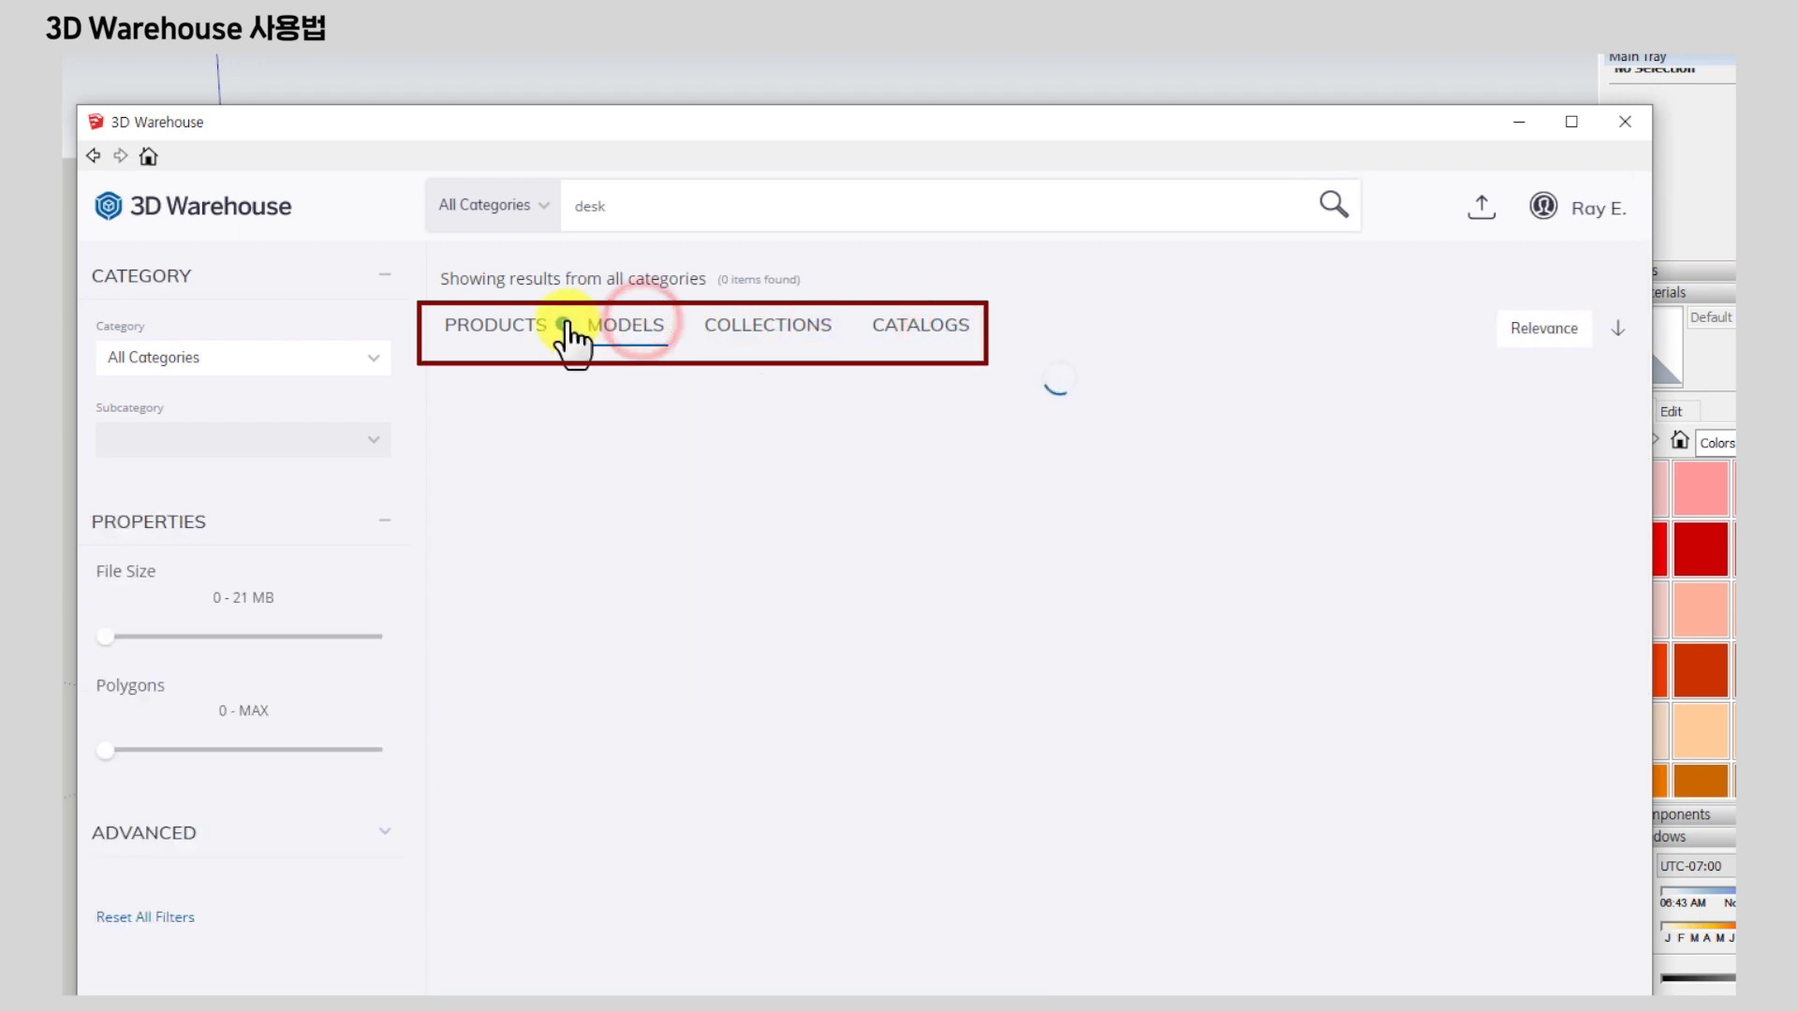
click(494, 330)
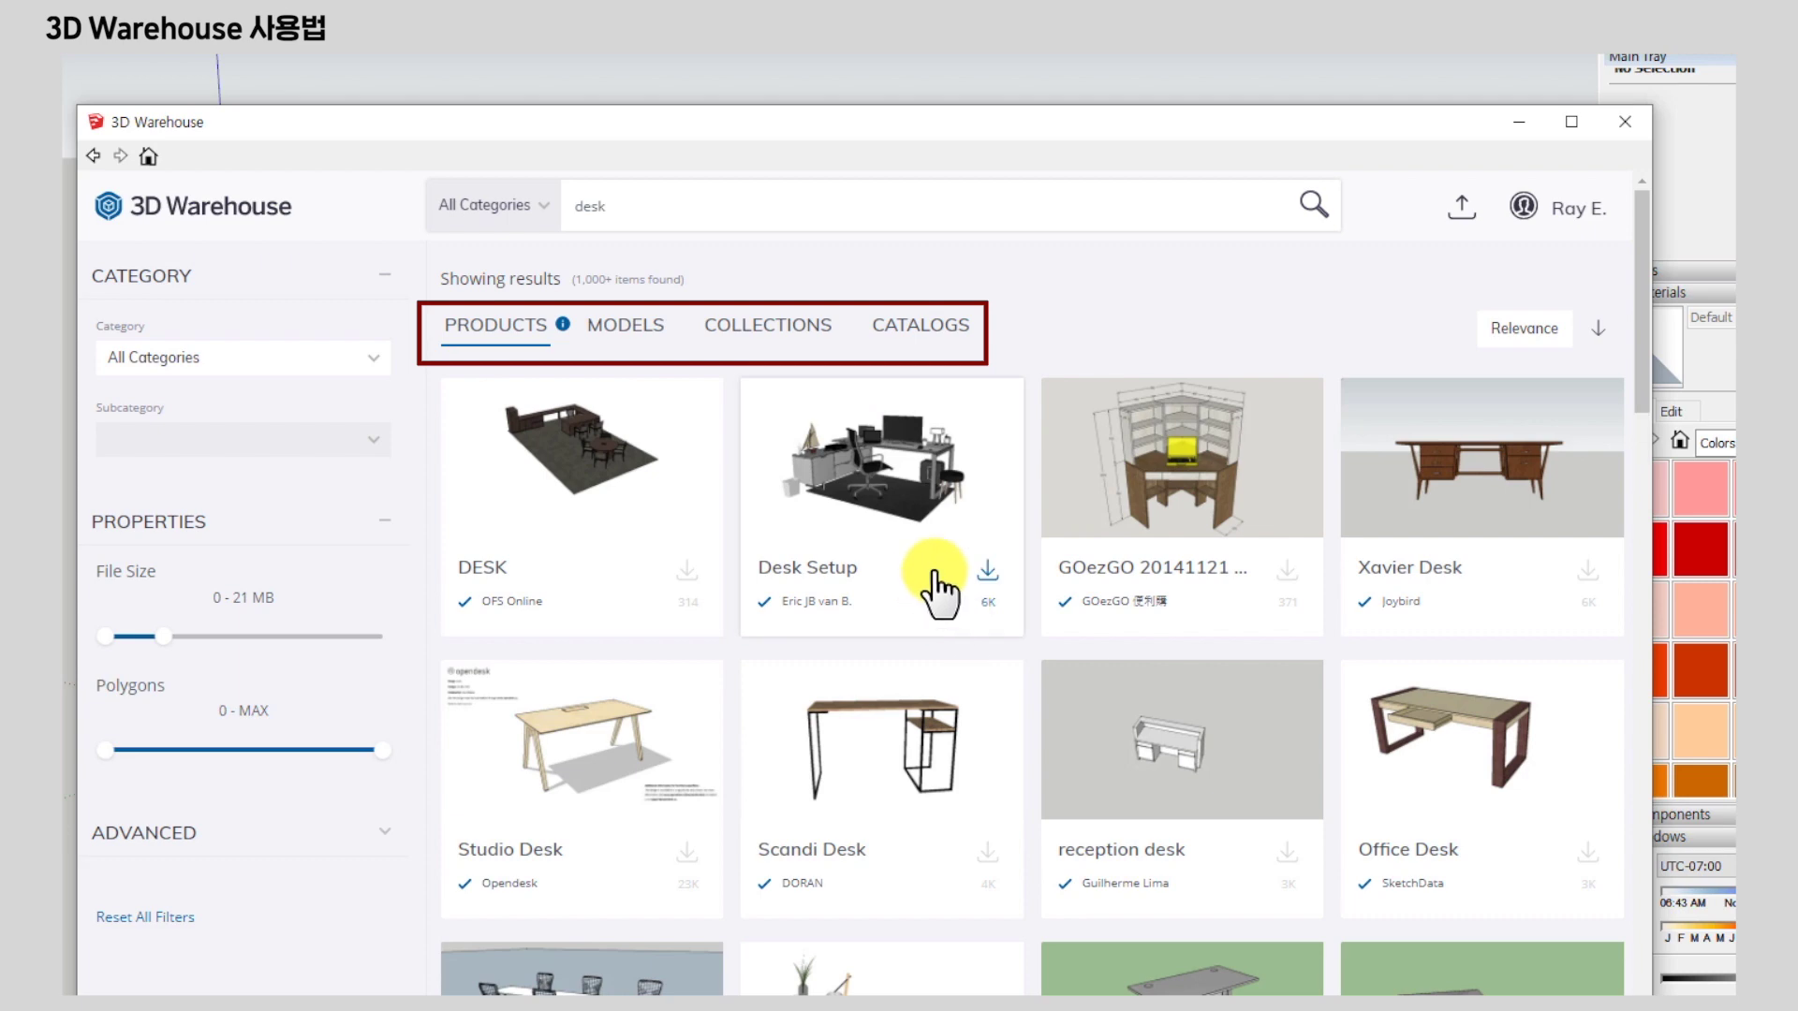
scroll(880, 690, down, 3)
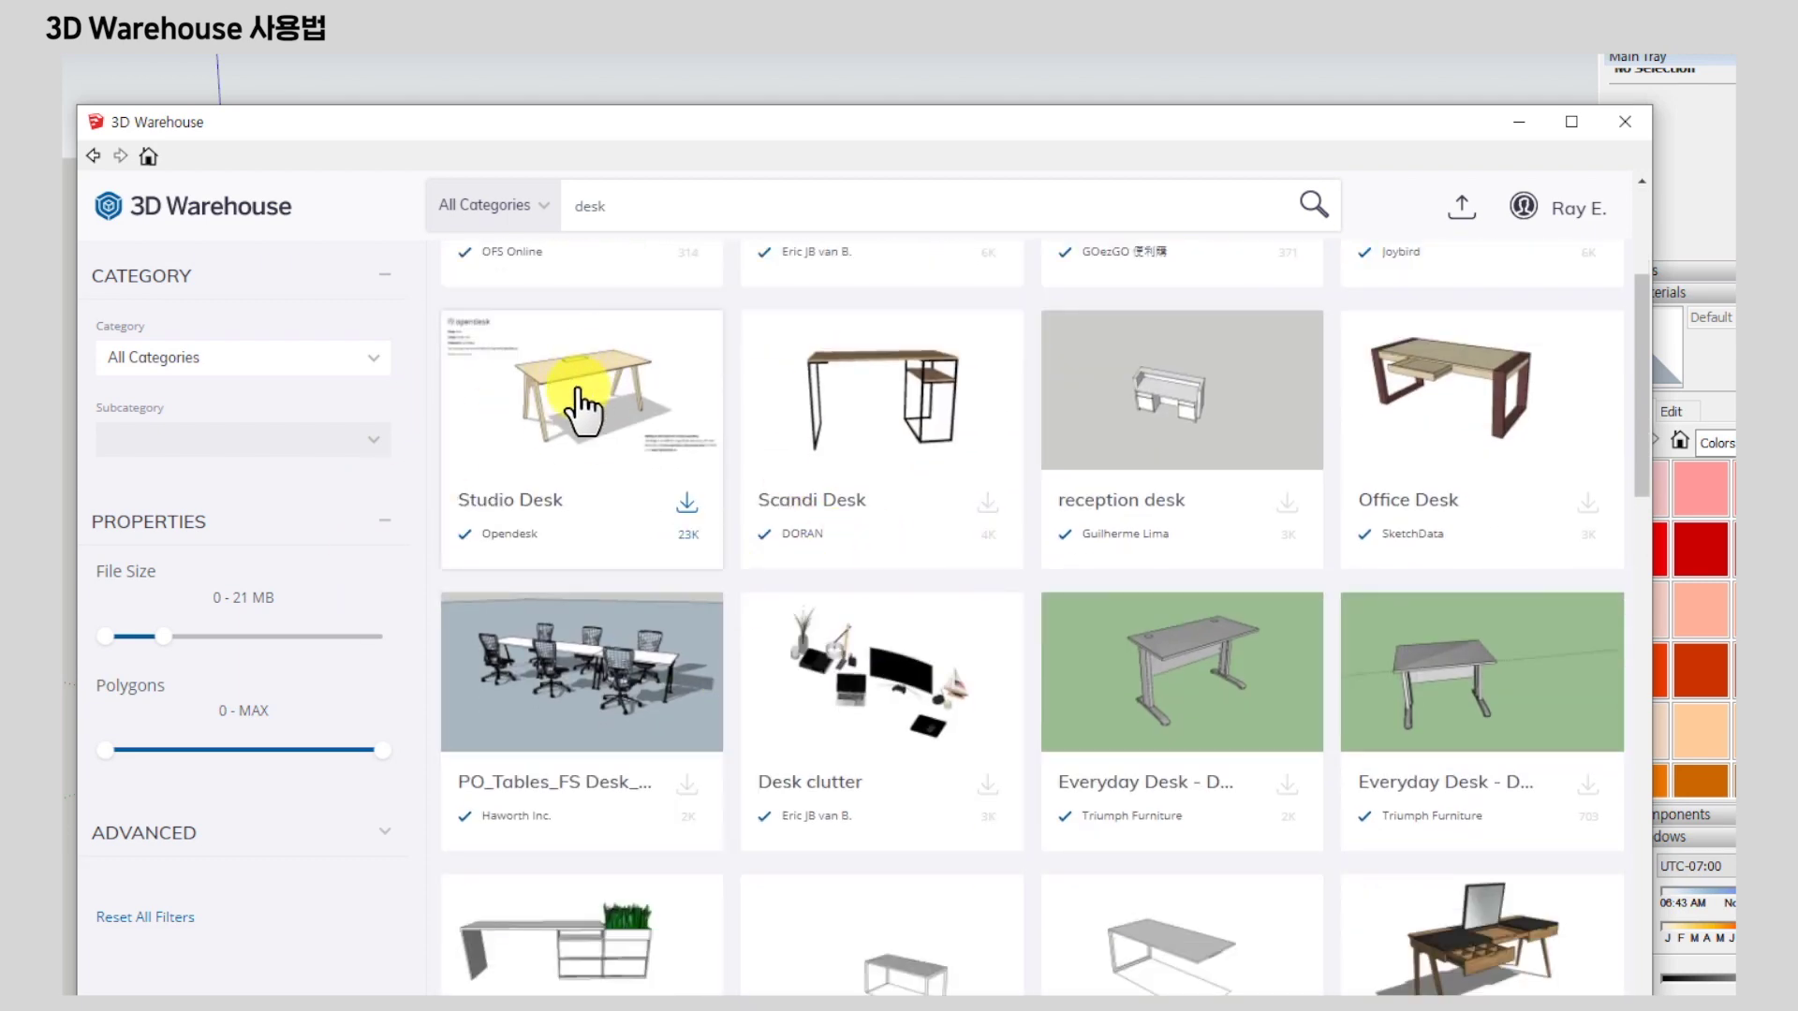
Open the Studio Desk, cancel its download, and go to its full details page.
click(578, 402)
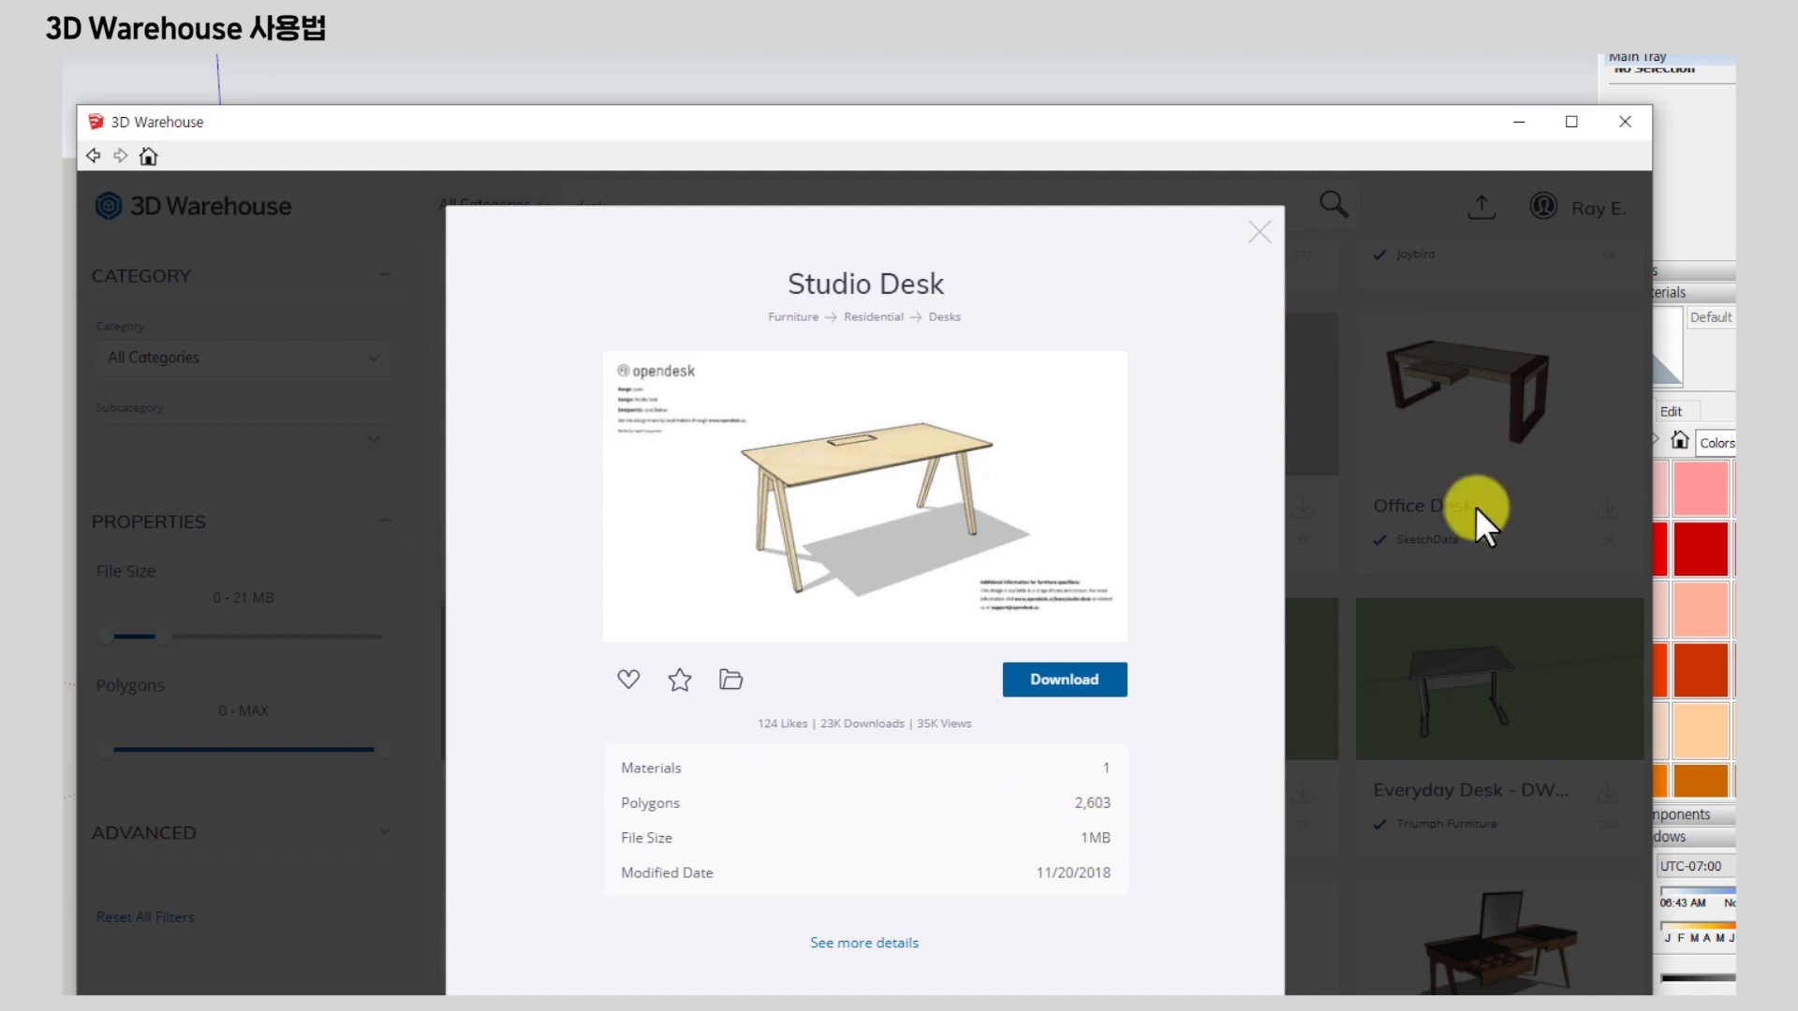
click(1078, 683)
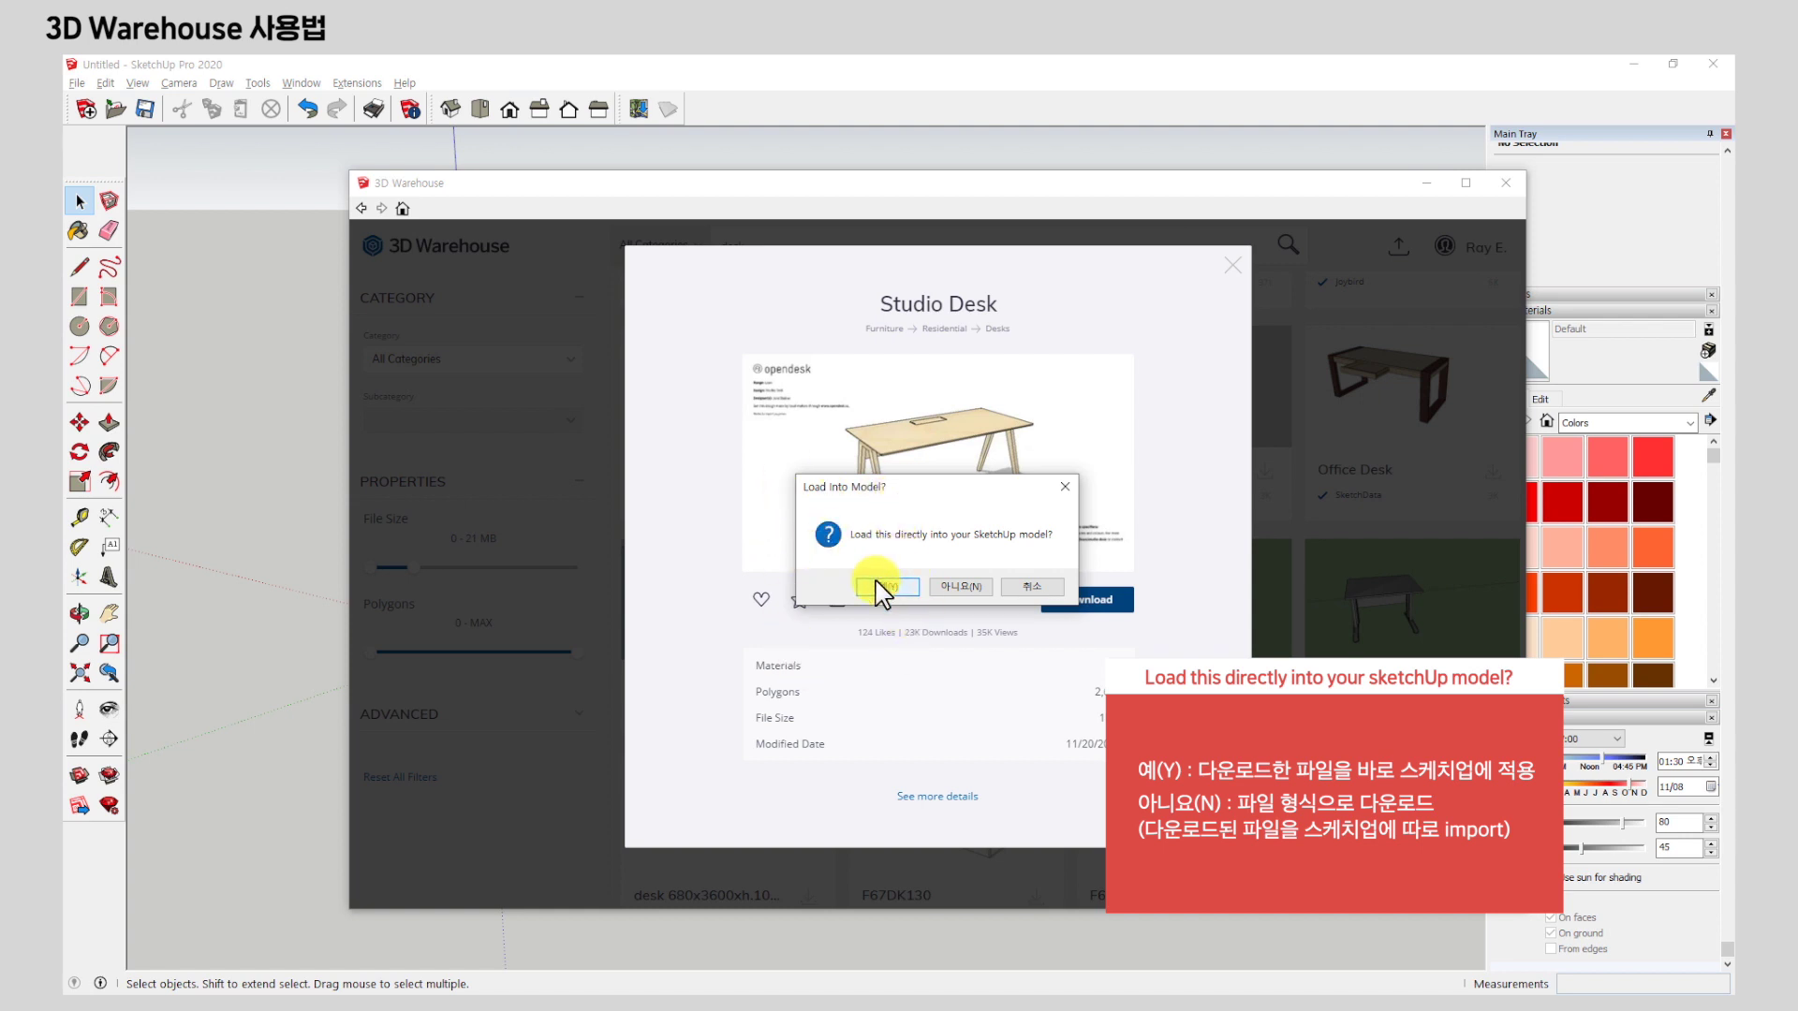
click(1031, 588)
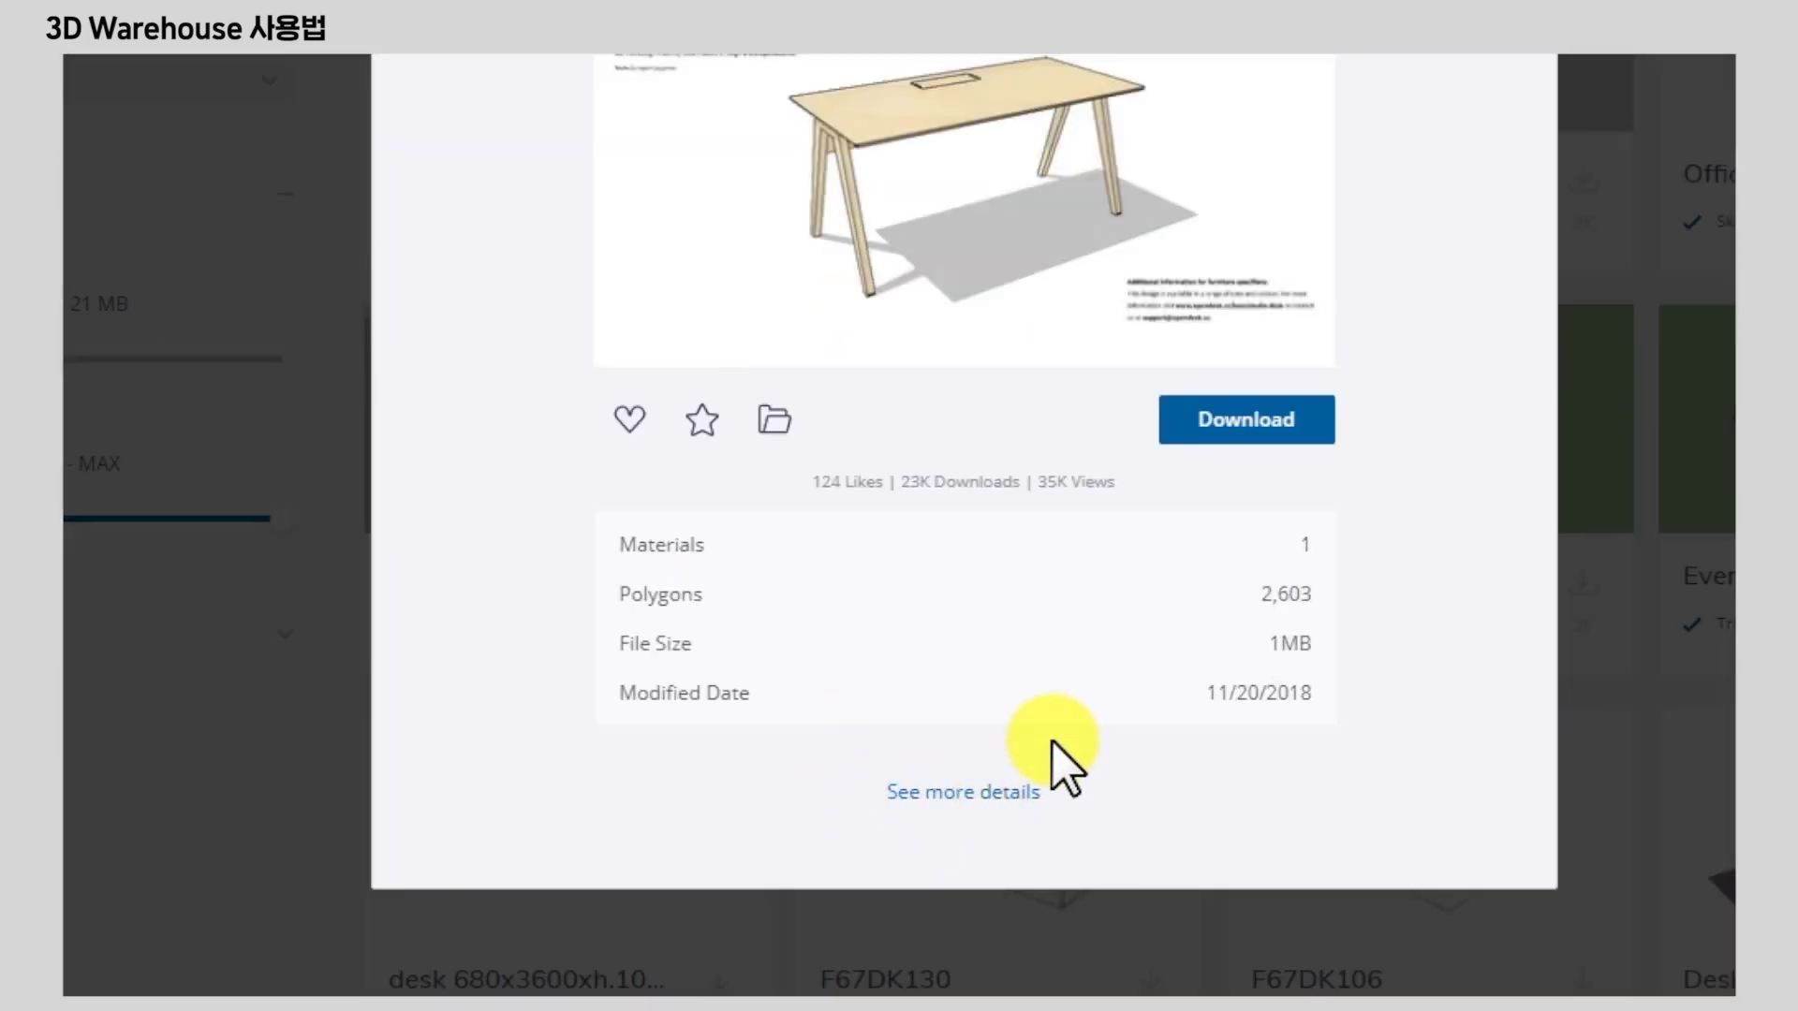
click(1009, 796)
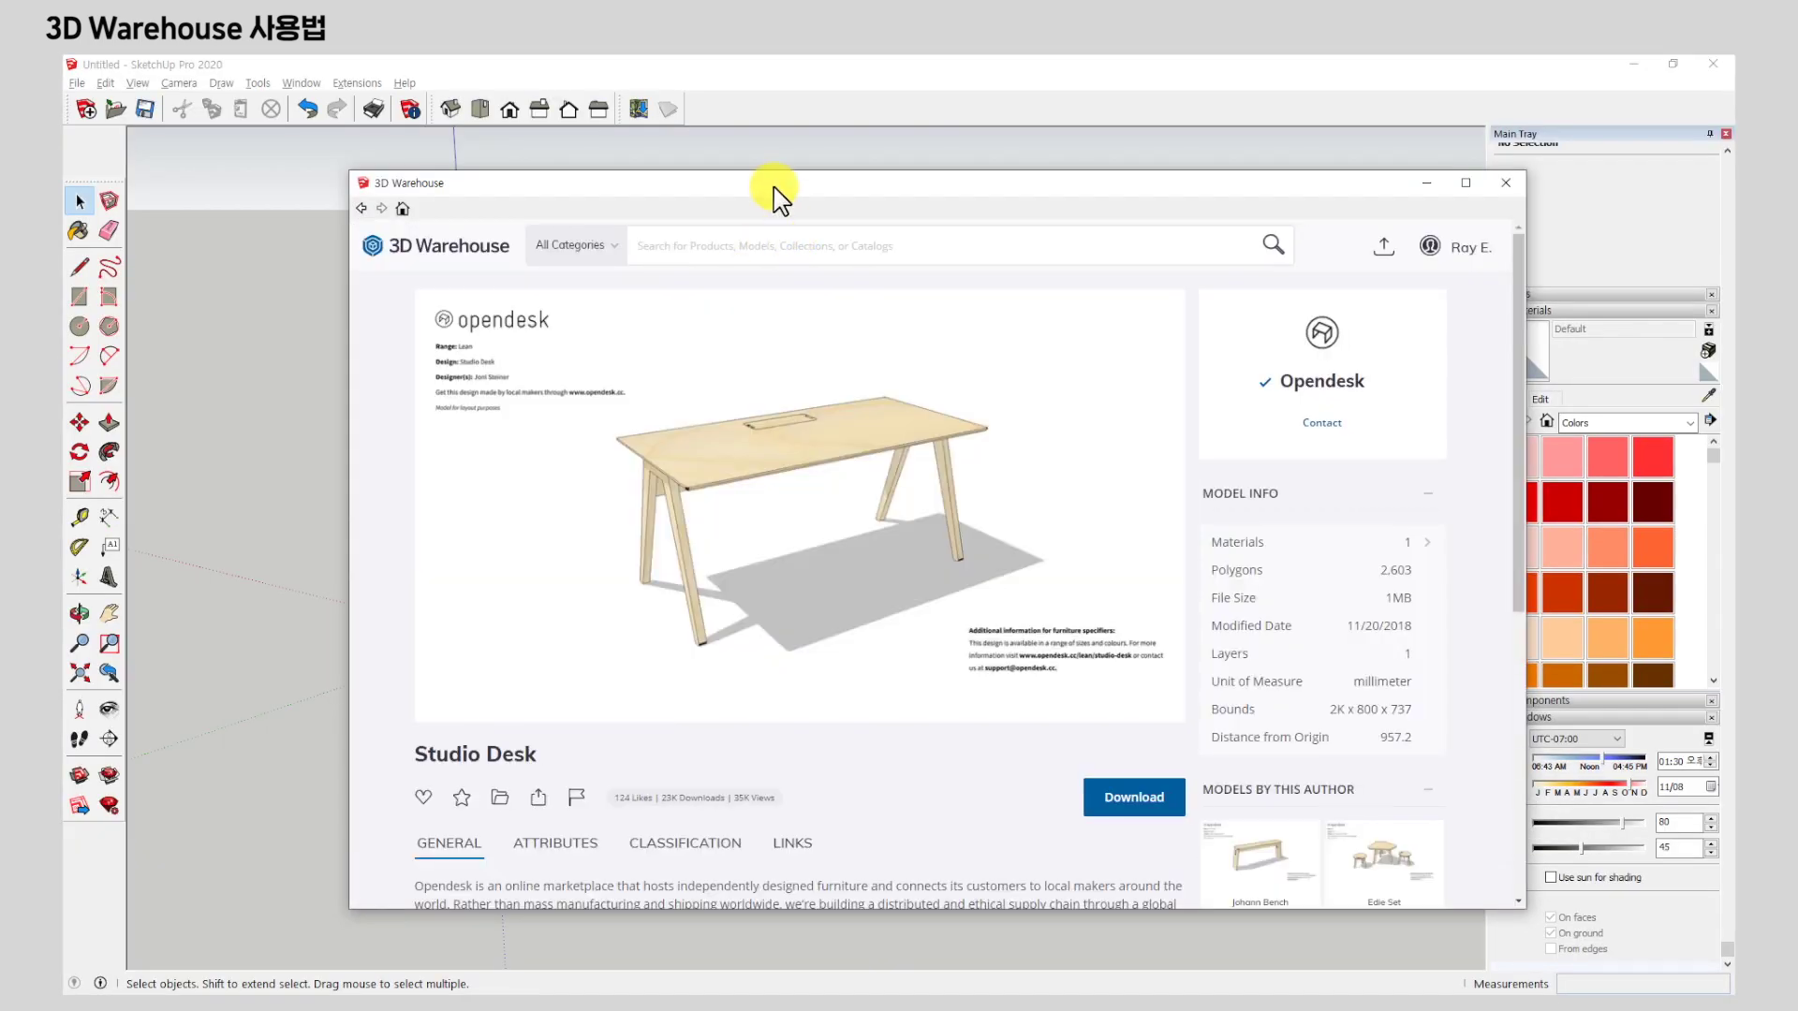
Launch the Studio Desk's 3D Model preview in the browser's 3D Web Viewer.
drag(777, 192, 718, 145)
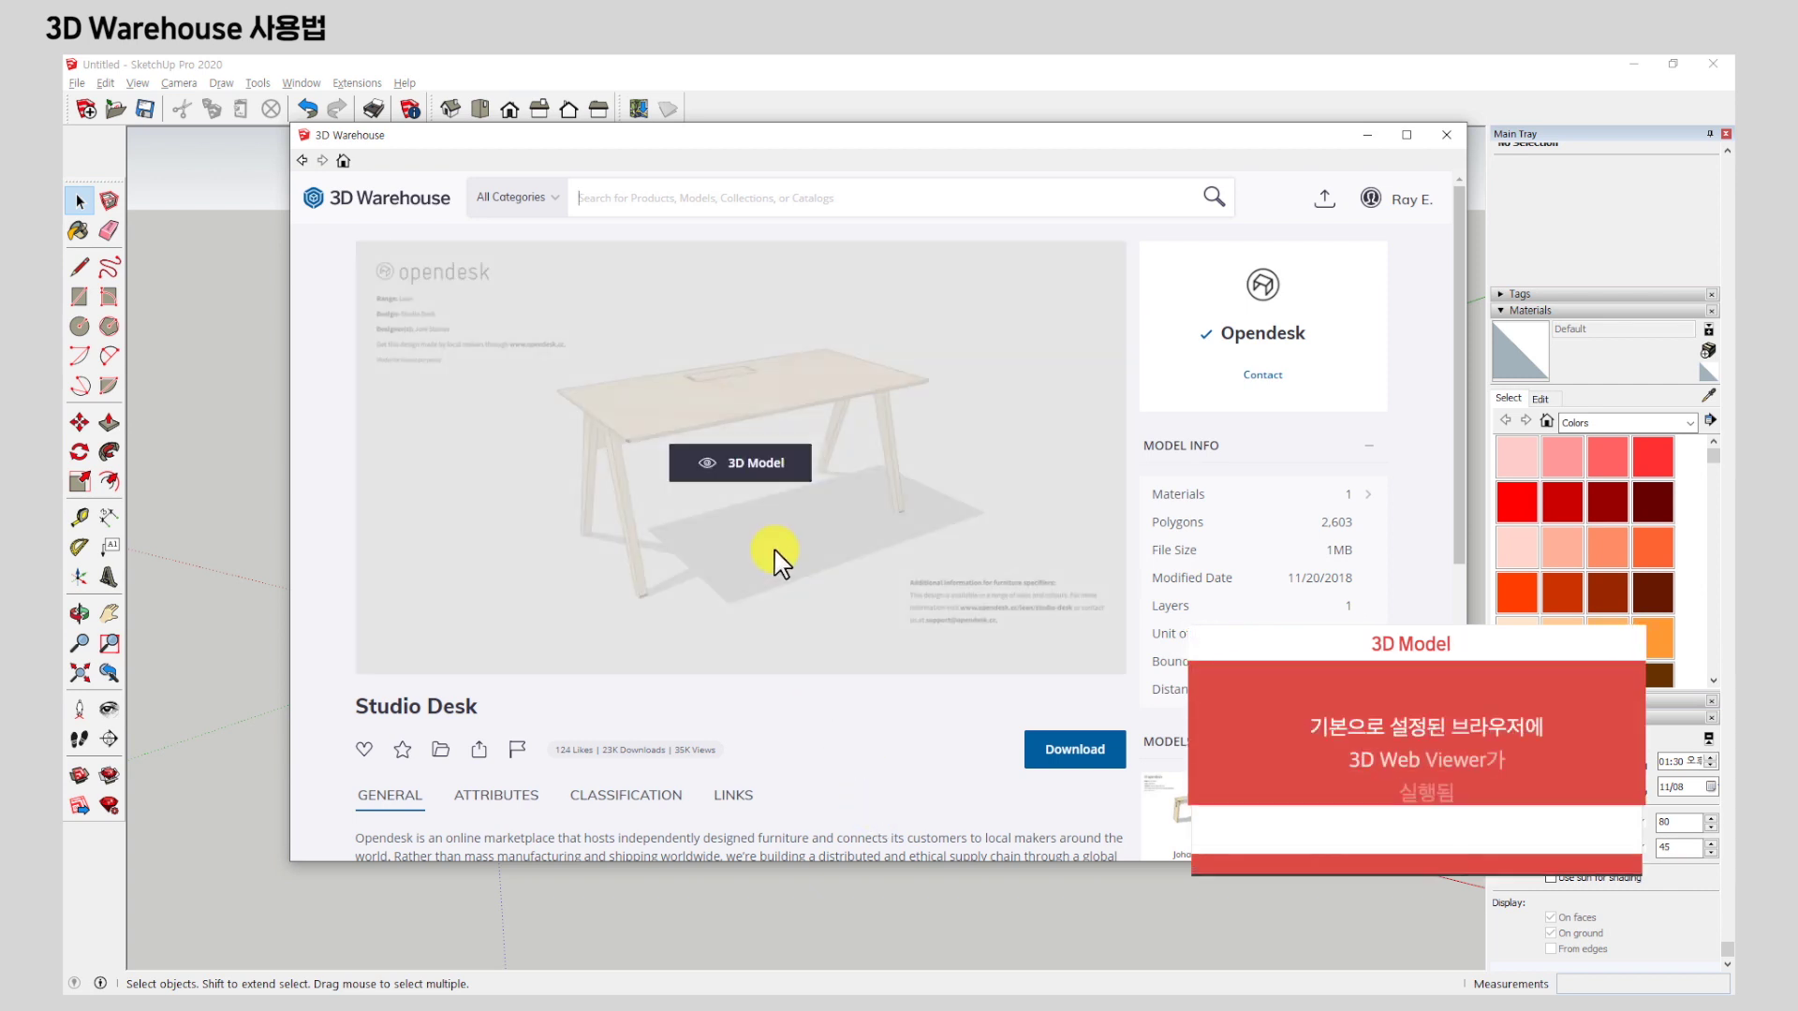
click(758, 463)
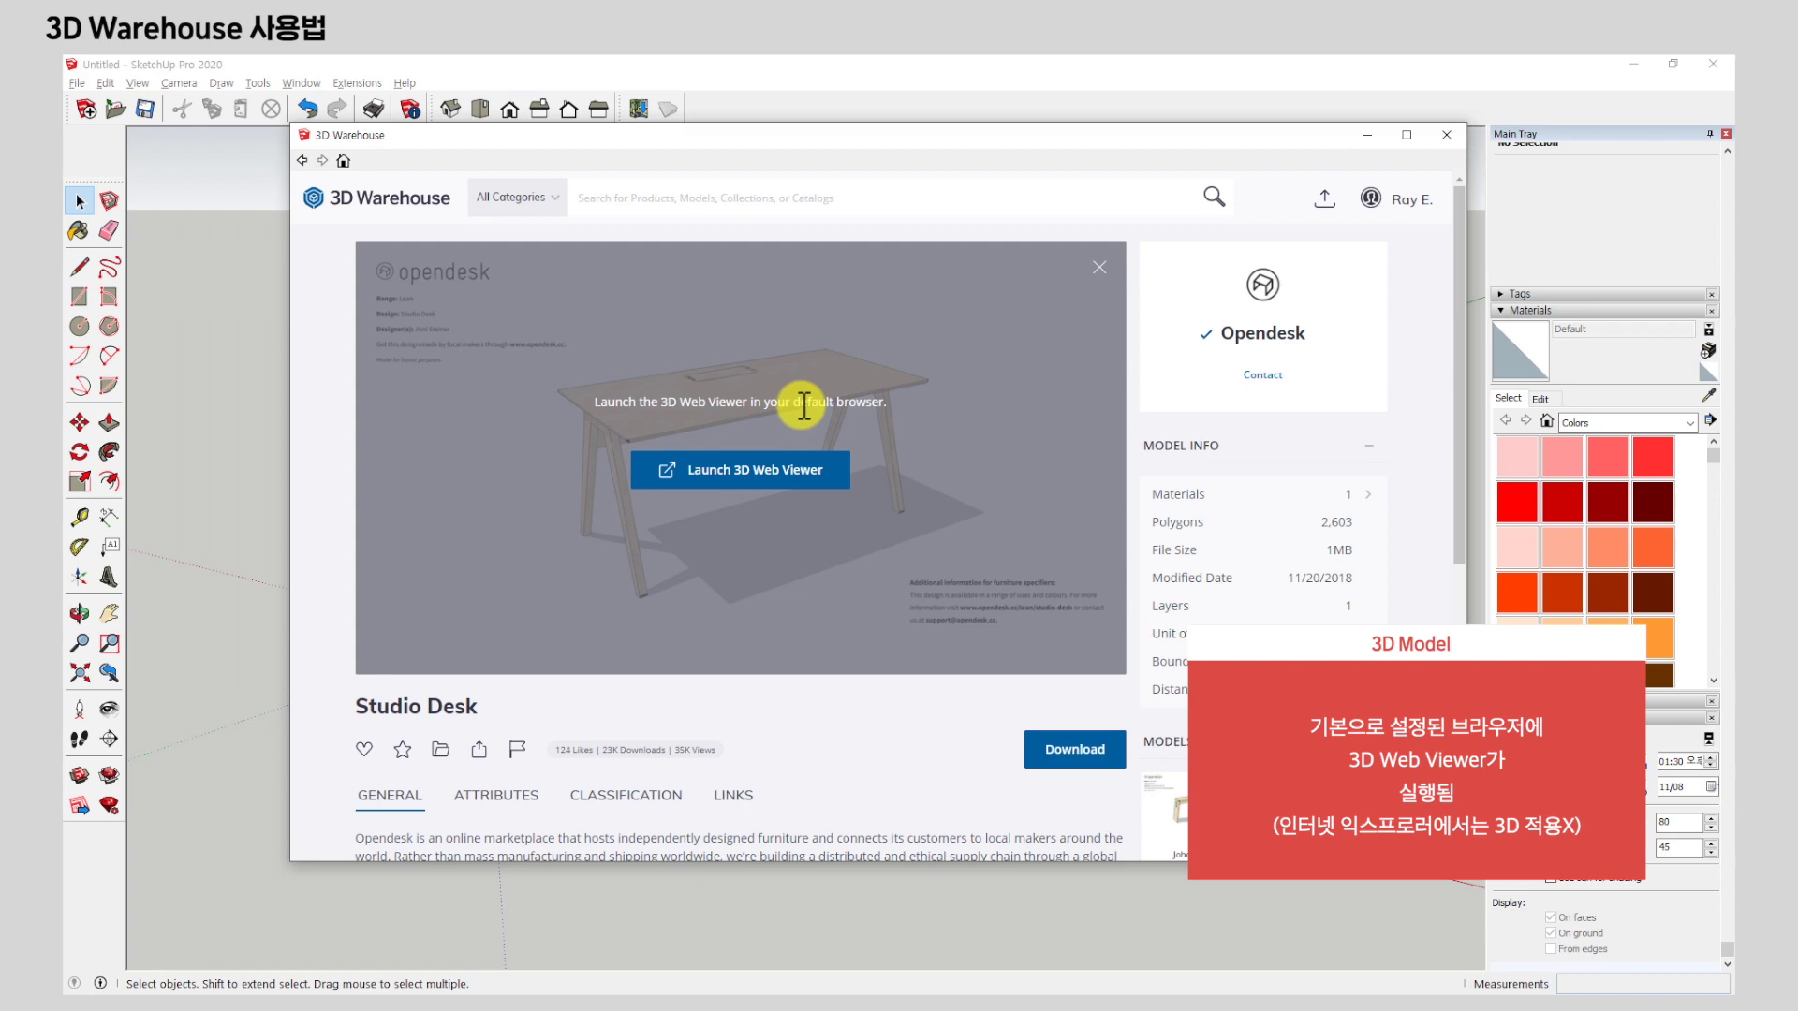
drag(809, 402, 885, 403)
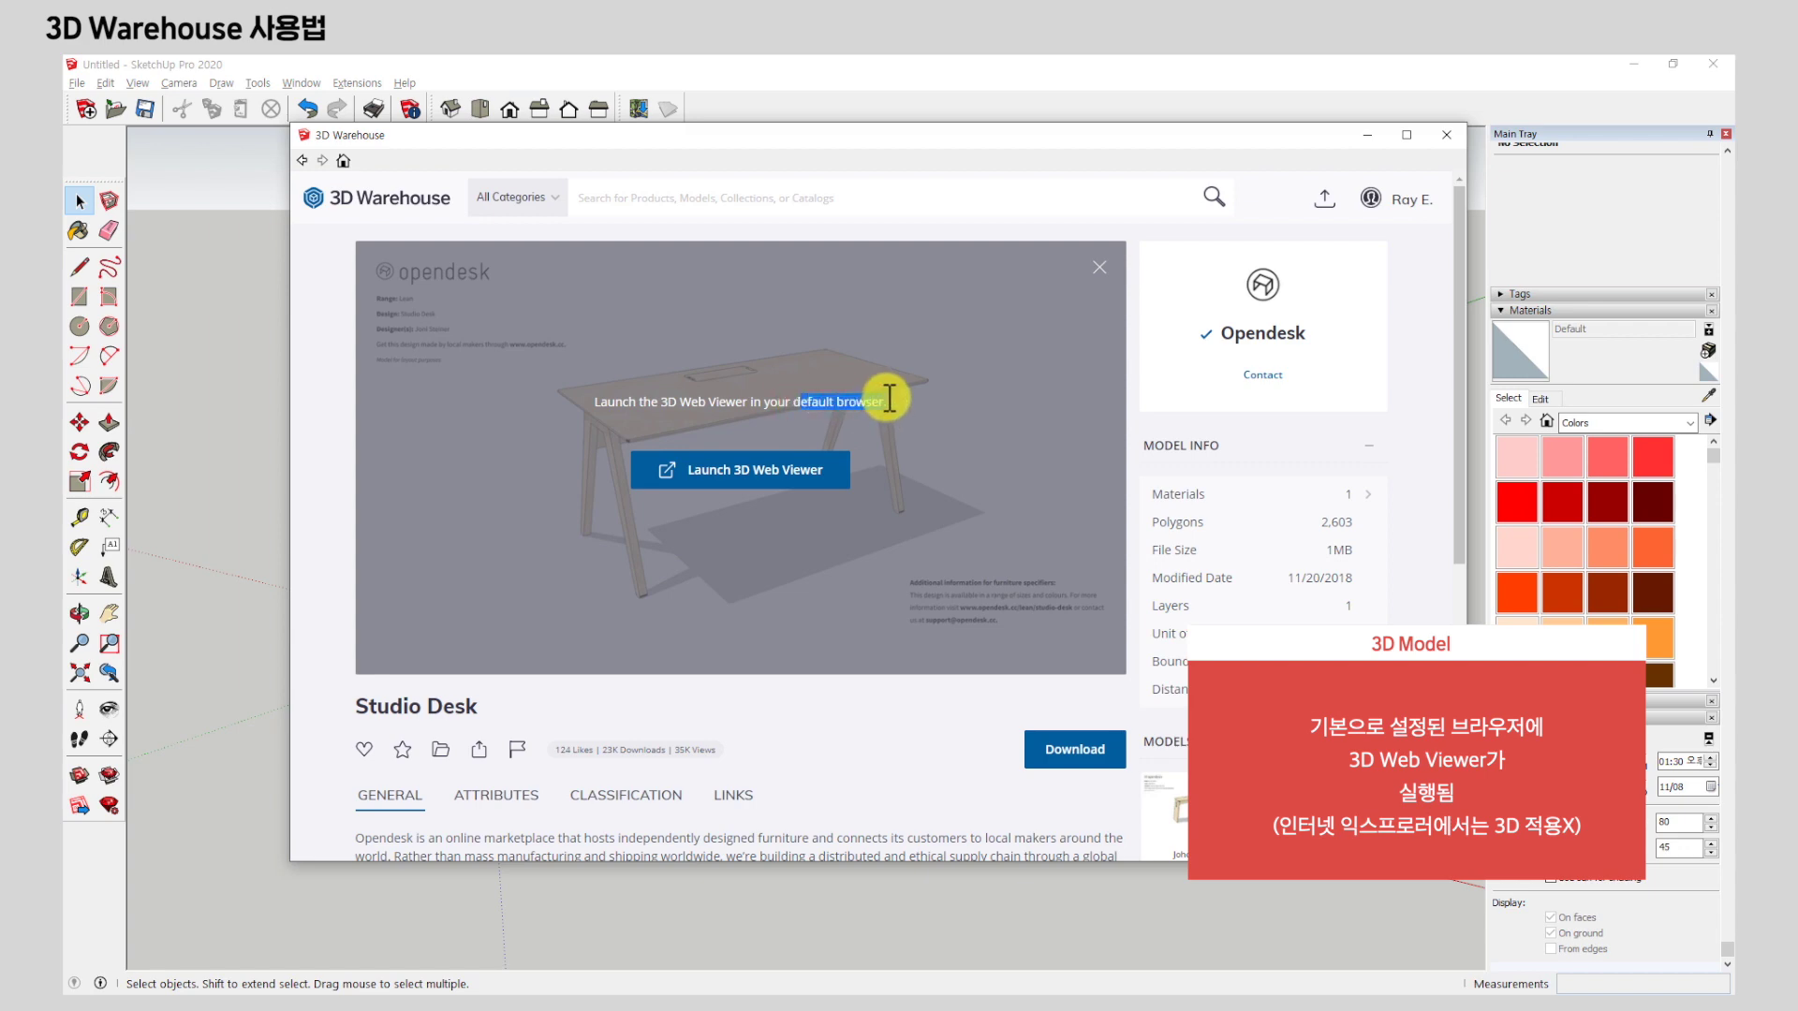
click(785, 468)
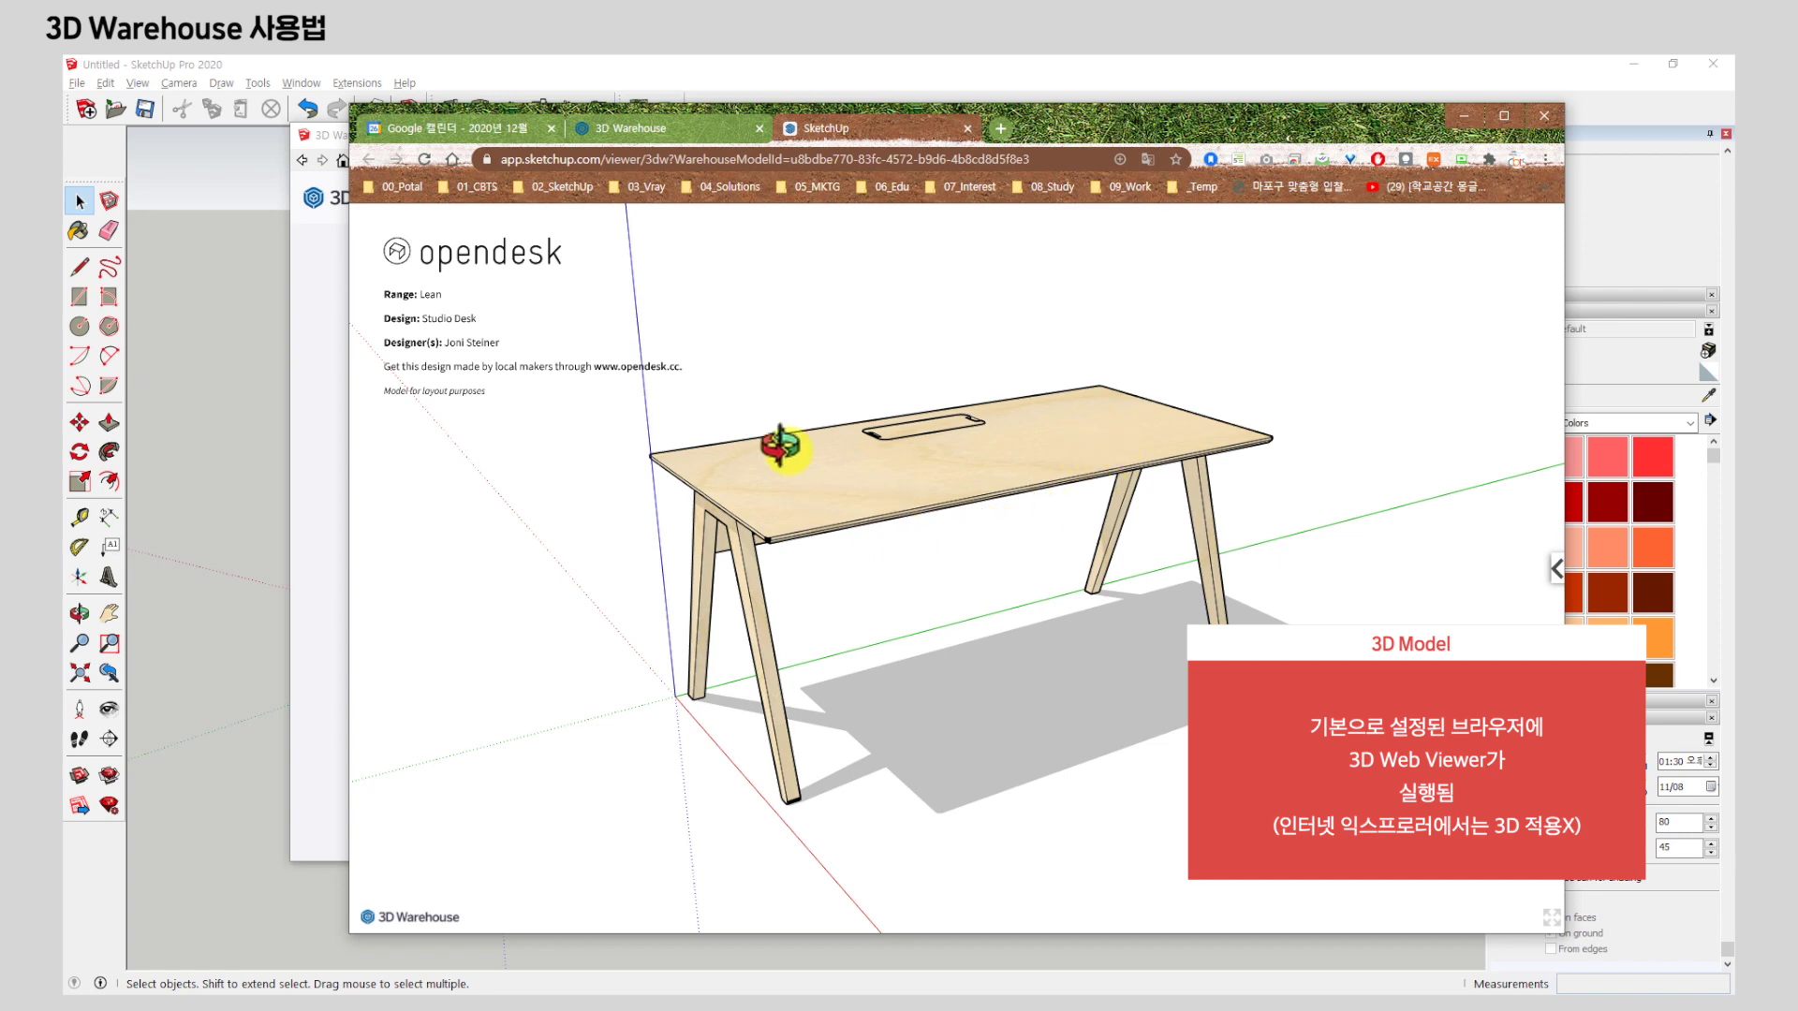
Orbit and zoom the Studio Desk in the web viewer from front, underside and top angles.
drag(1083, 133, 1098, 108)
drag(1043, 469, 746, 687)
scroll(990, 367, up, 5)
scroll(1105, 541, down, 8)
drag(1121, 556, 862, 630)
scroll(962, 390, down, 4)
scroll(1038, 531, up, 5)
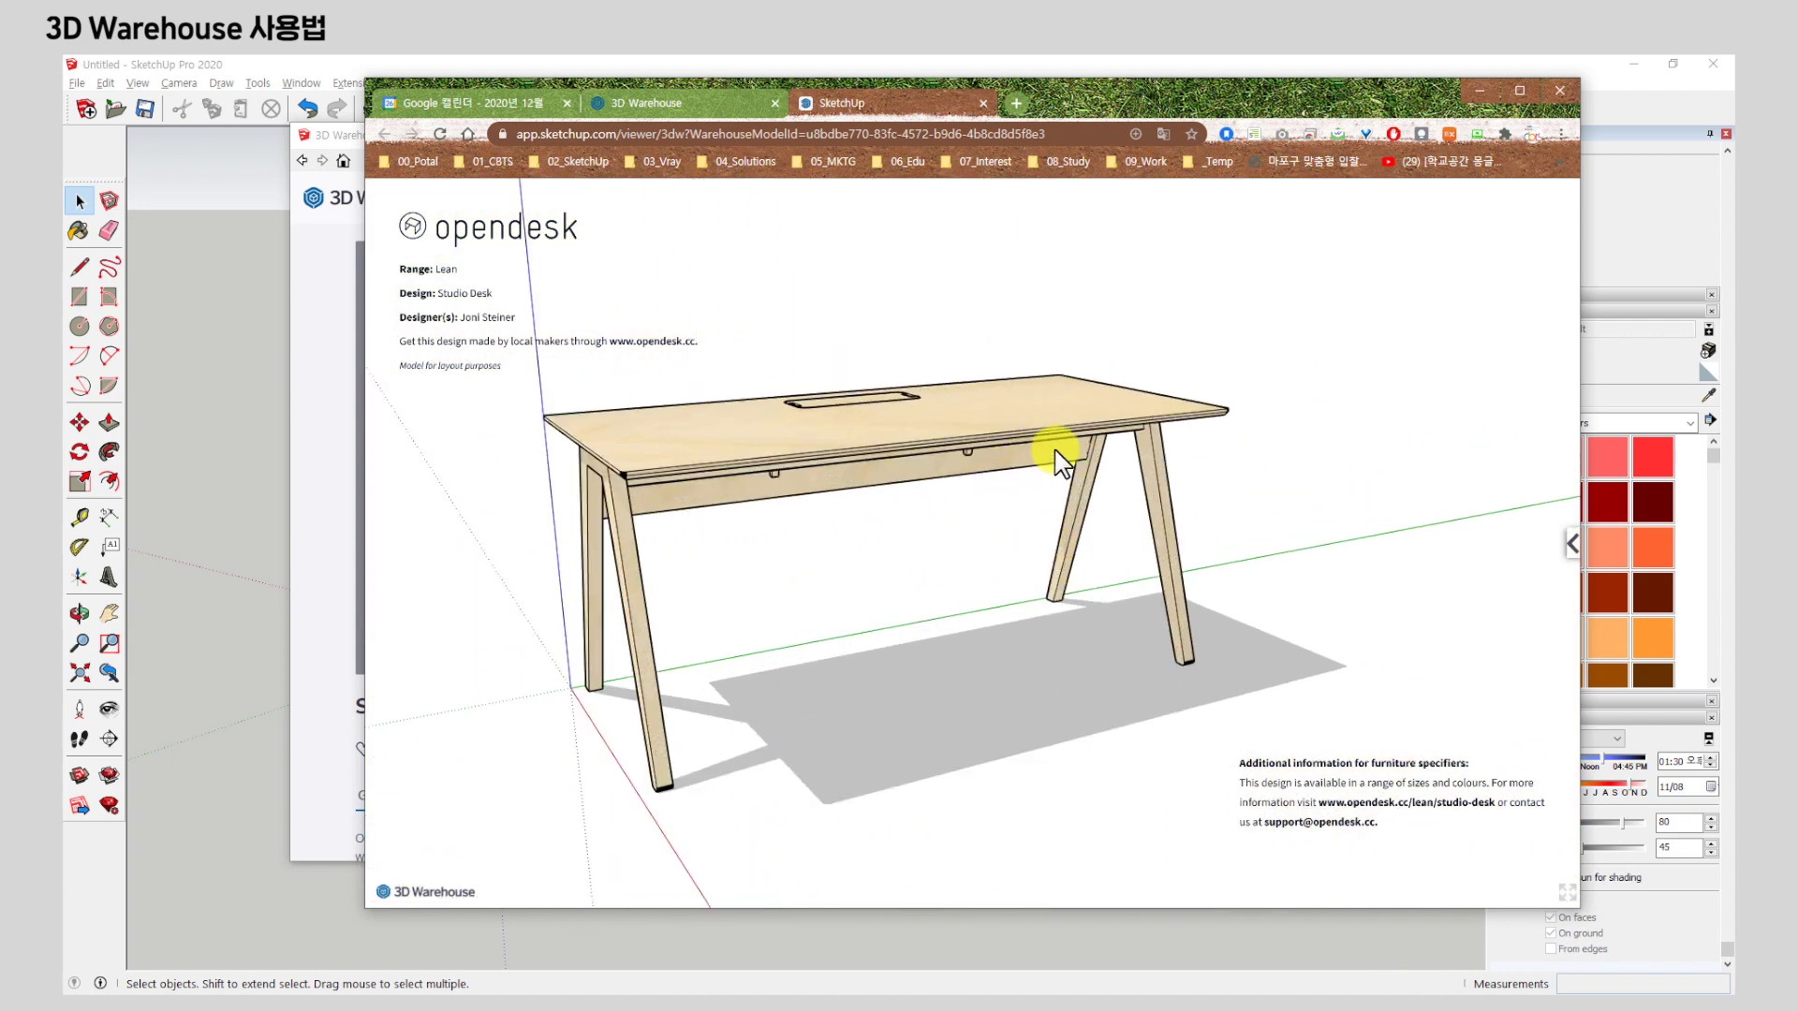
scroll(1307, 393, down, 2)
scroll(965, 485, up, 2)
drag(936, 440, 1545, 597)
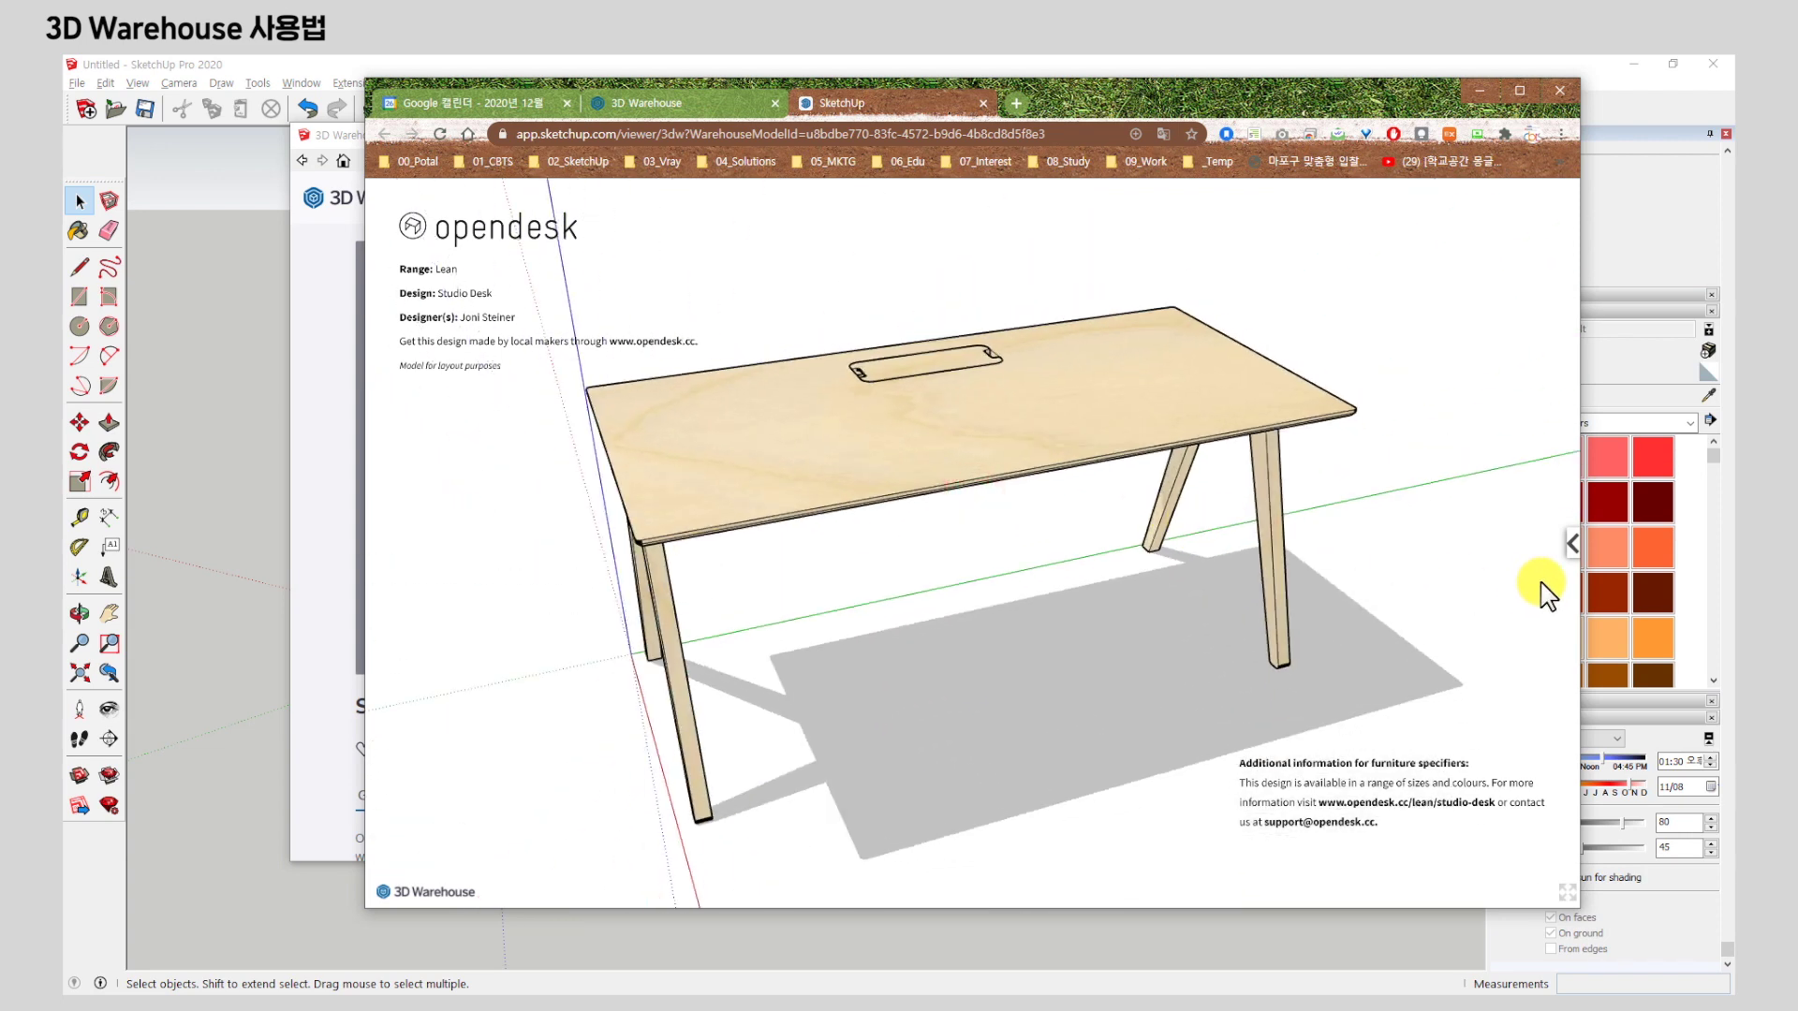
Pan, zoom, orbit and Zoom Extents the desk with the viewer's tool strip, then return to SketchUp.
click(1574, 547)
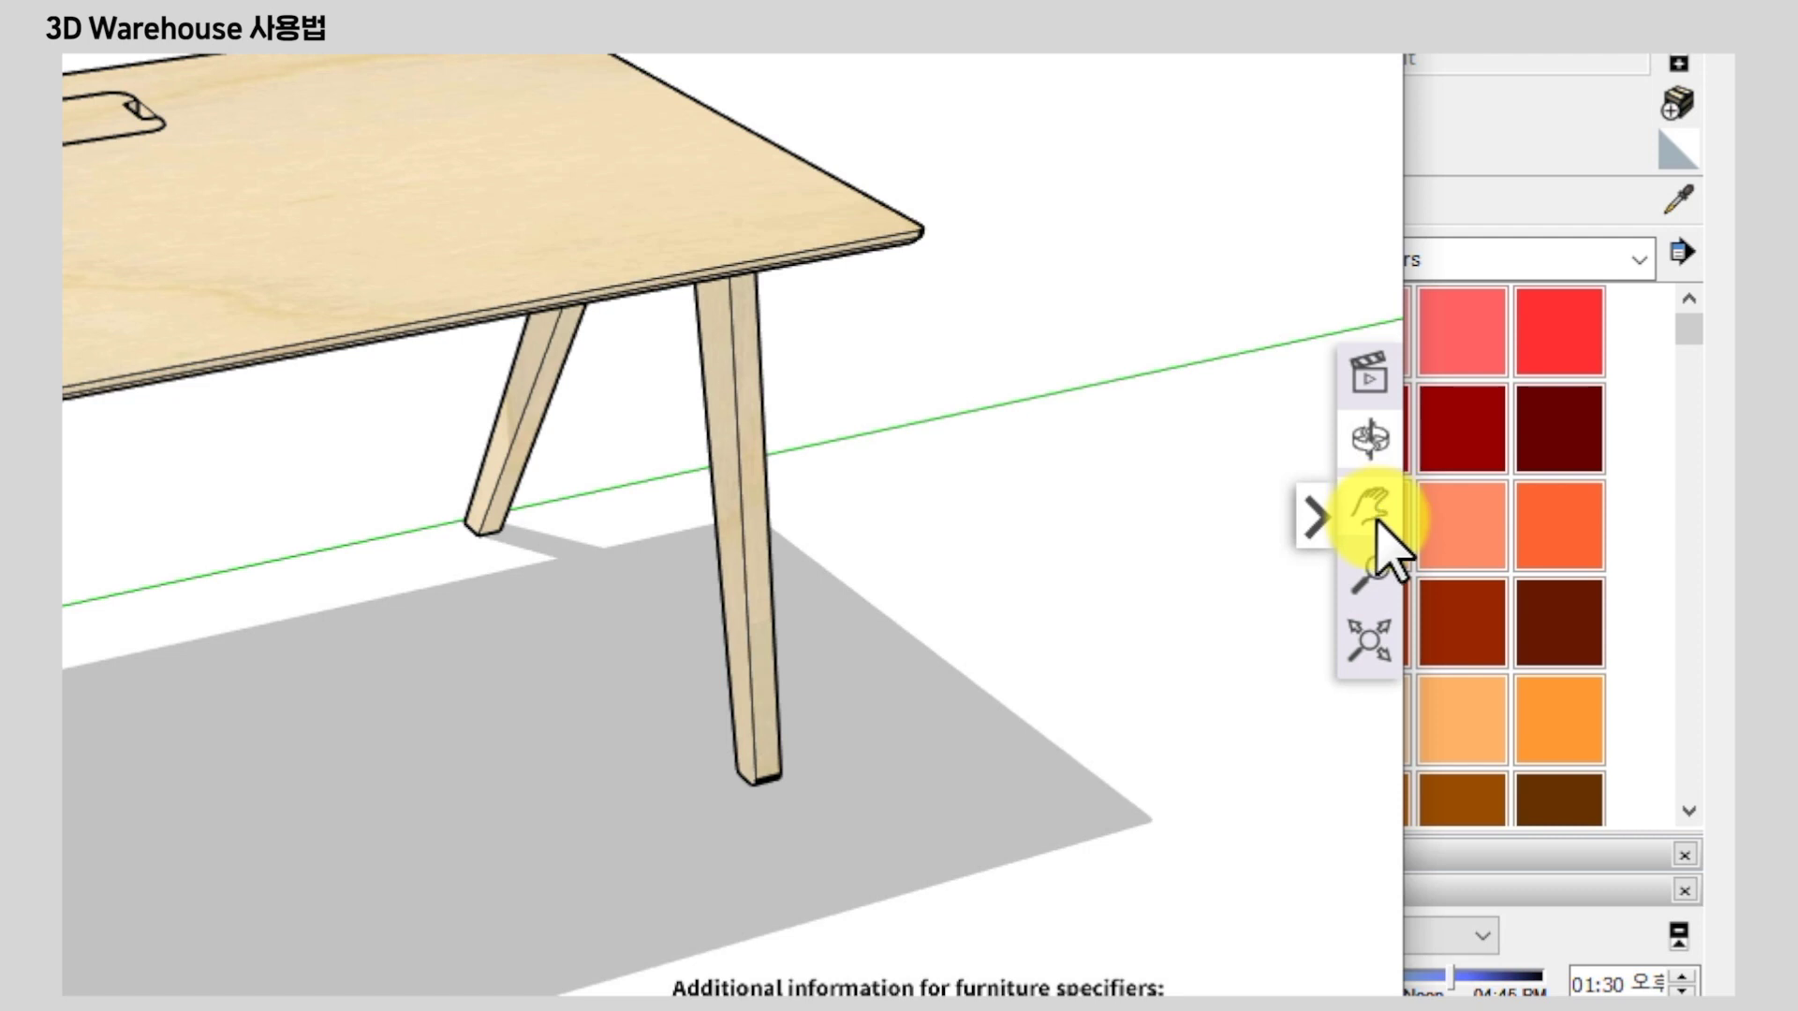
click(1547, 537)
mouse_move(1123, 418)
mouse_down()
mouse_move(1096, 413)
mouse_move(1113, 413)
mouse_up()
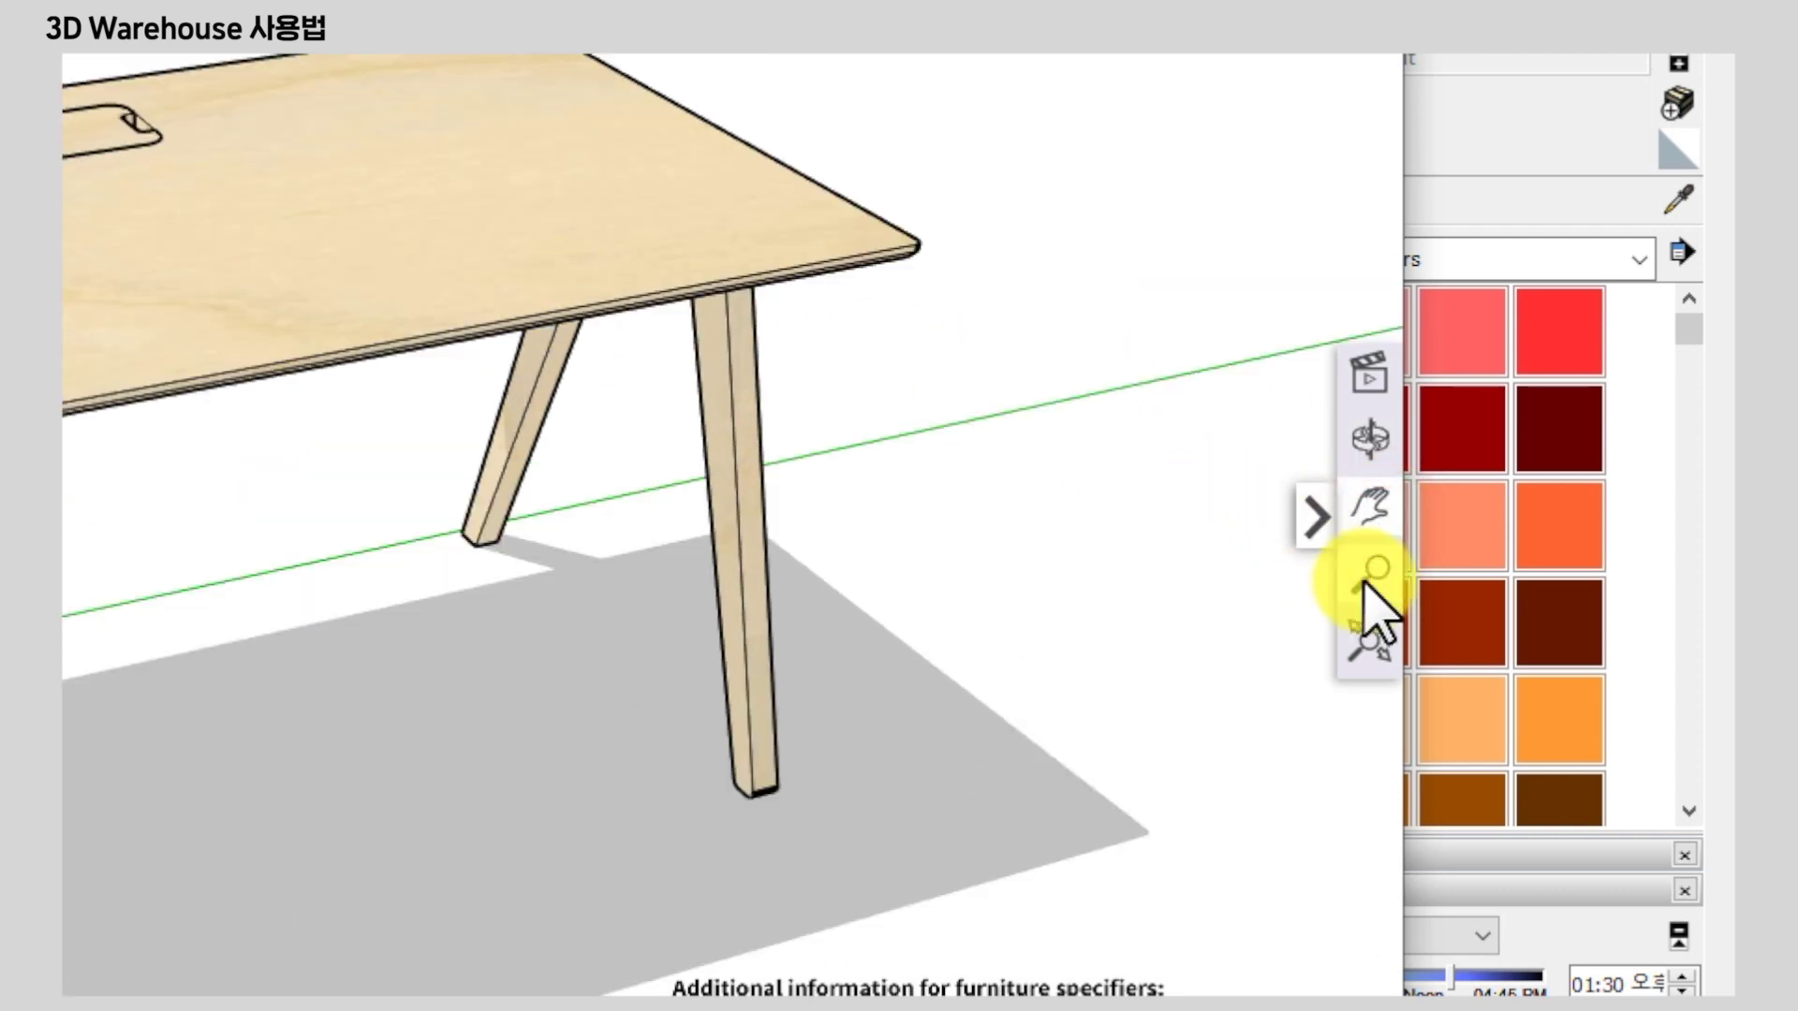
click(1369, 573)
drag(444, 352, 609, 309)
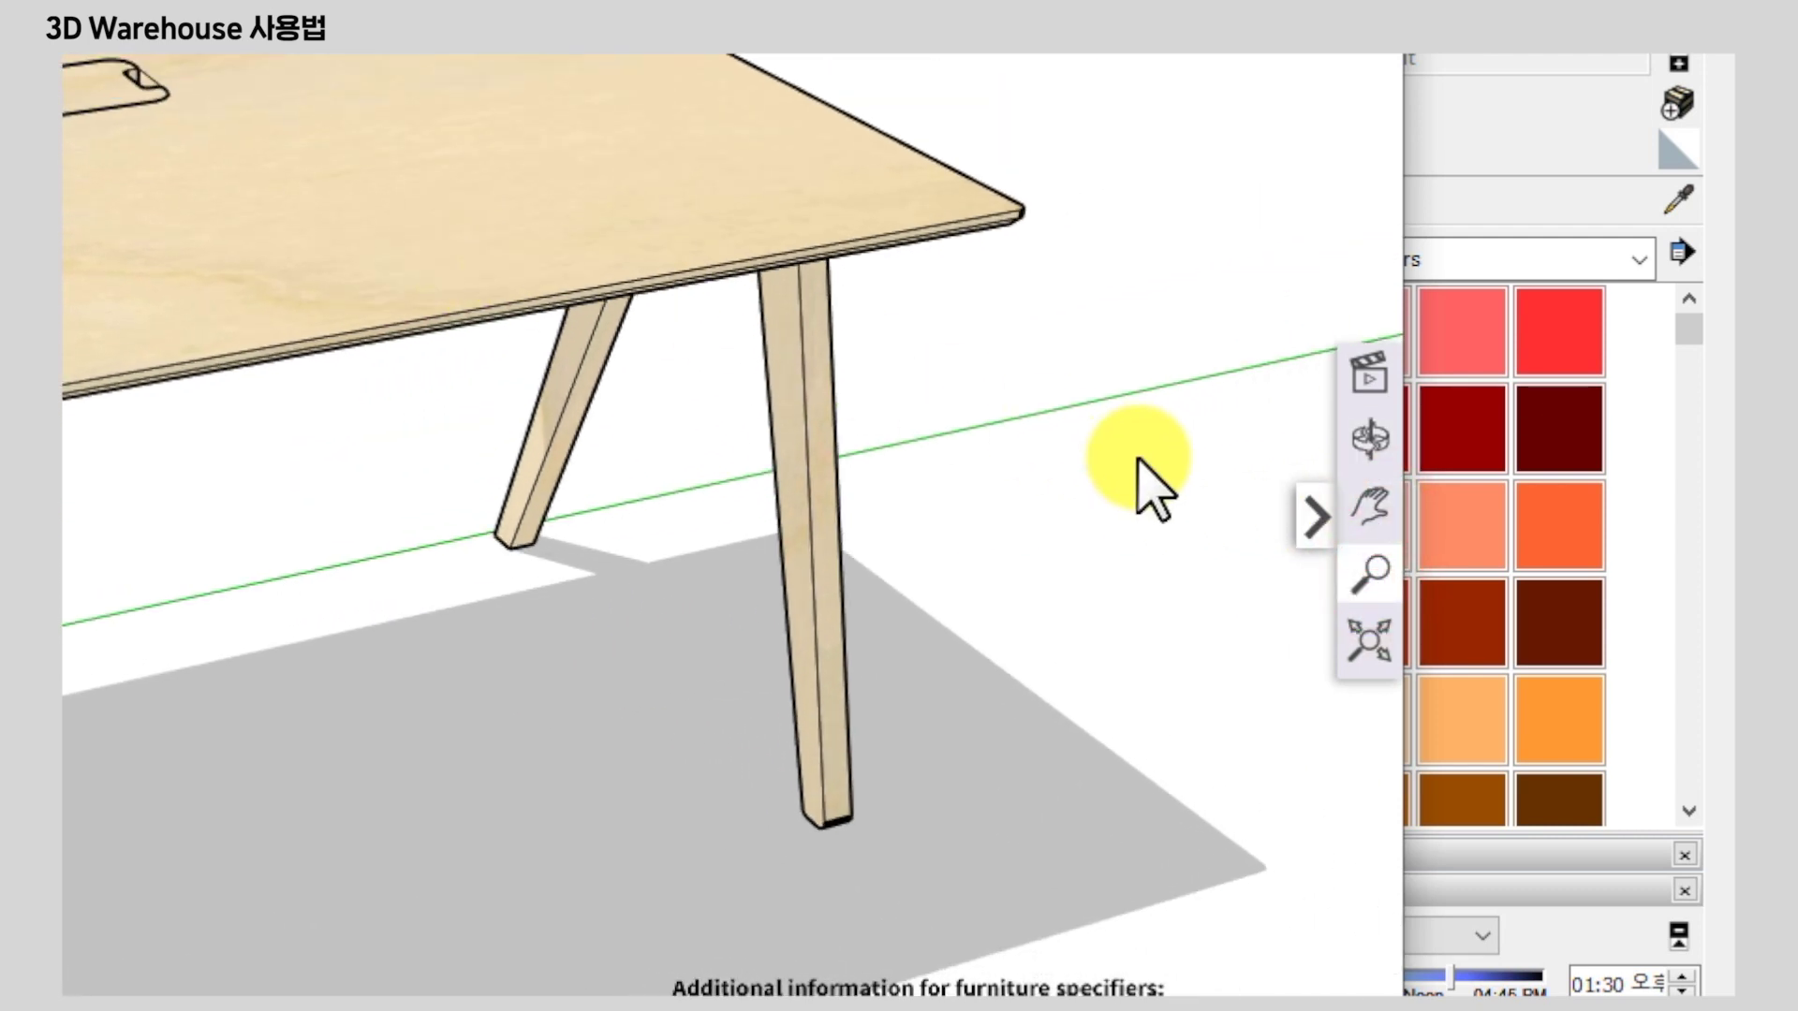
click(1370, 506)
drag(768, 210, 622, 233)
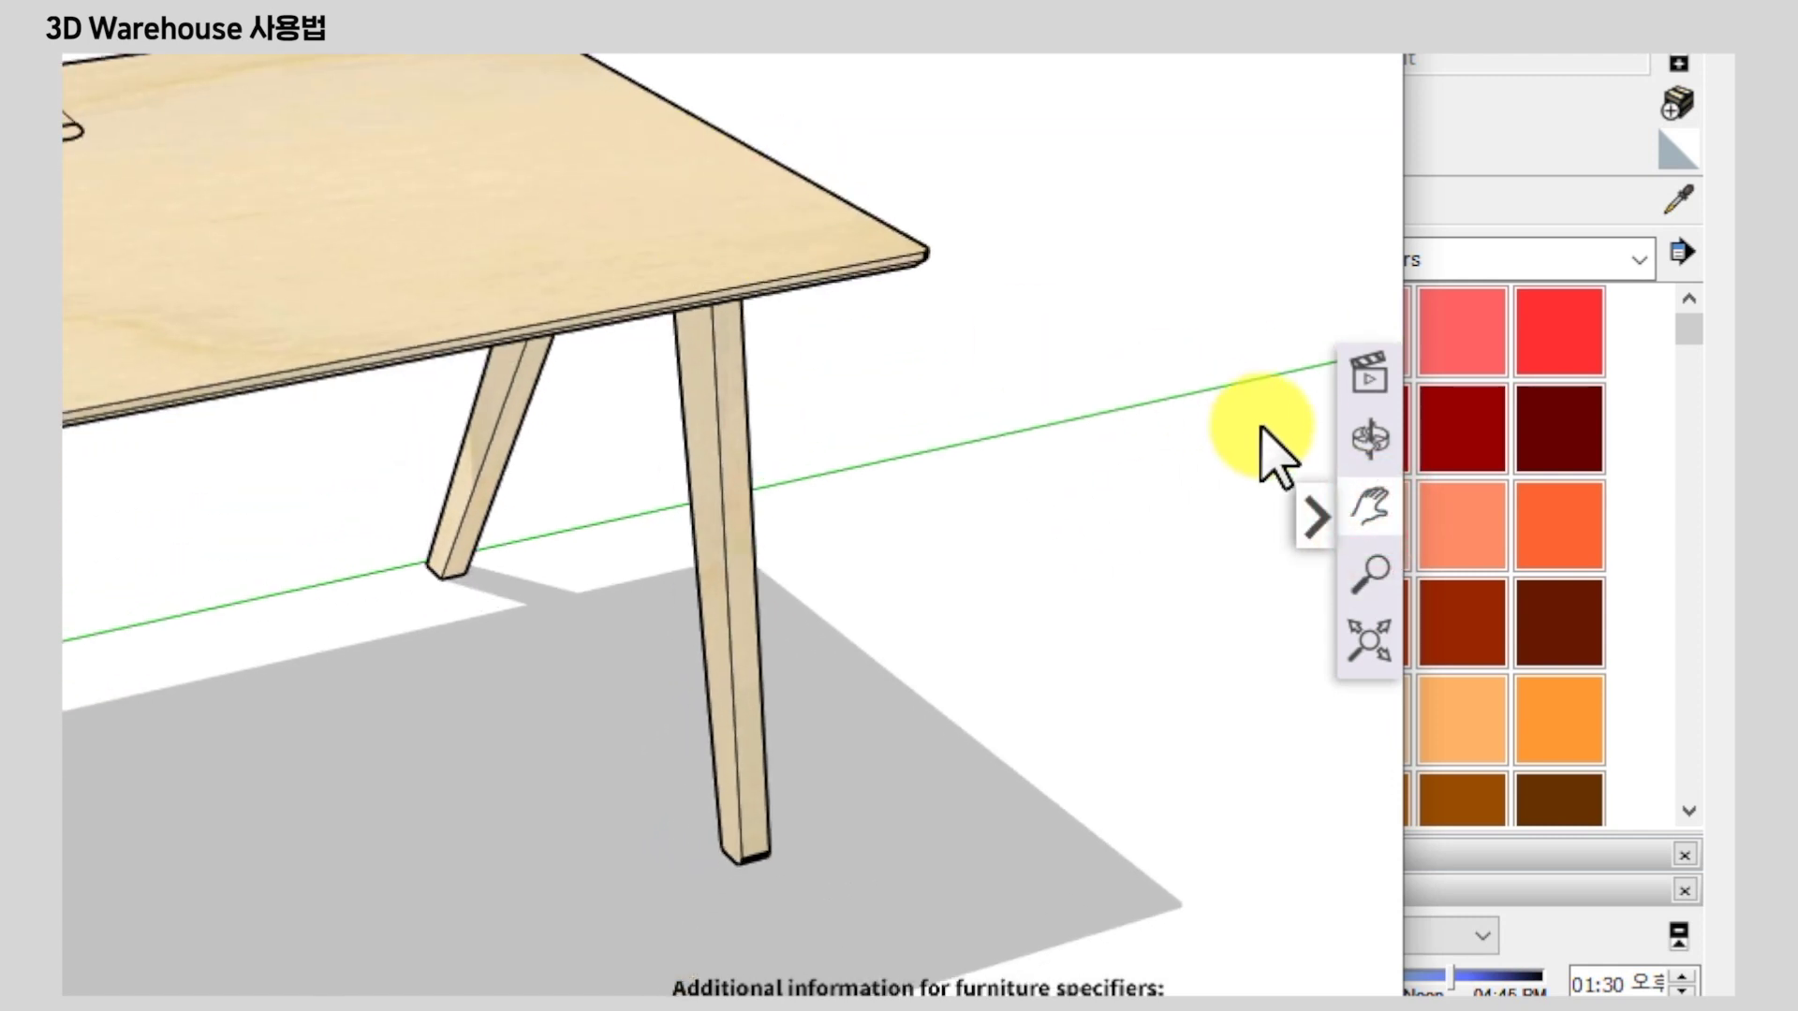
click(1370, 438)
mouse_move(655, 300)
mouse_down()
mouse_move(771, 233)
mouse_move(655, 300)
mouse_up()
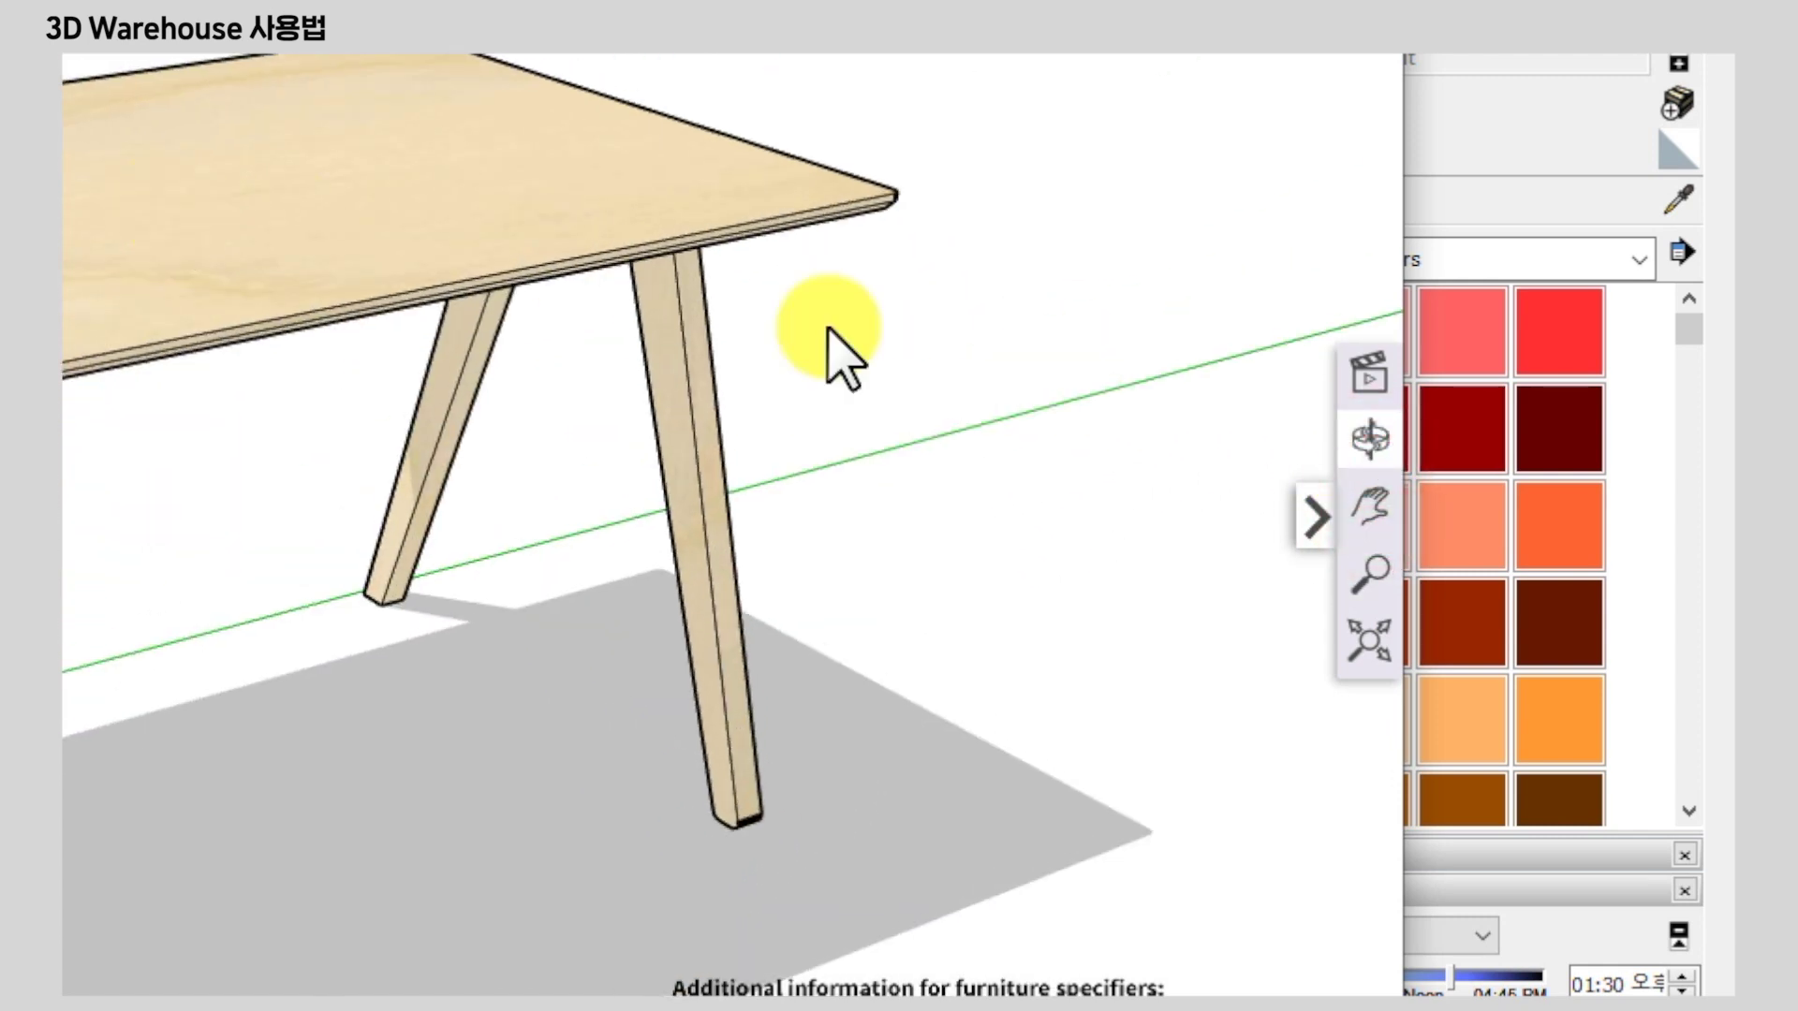
click(1370, 647)
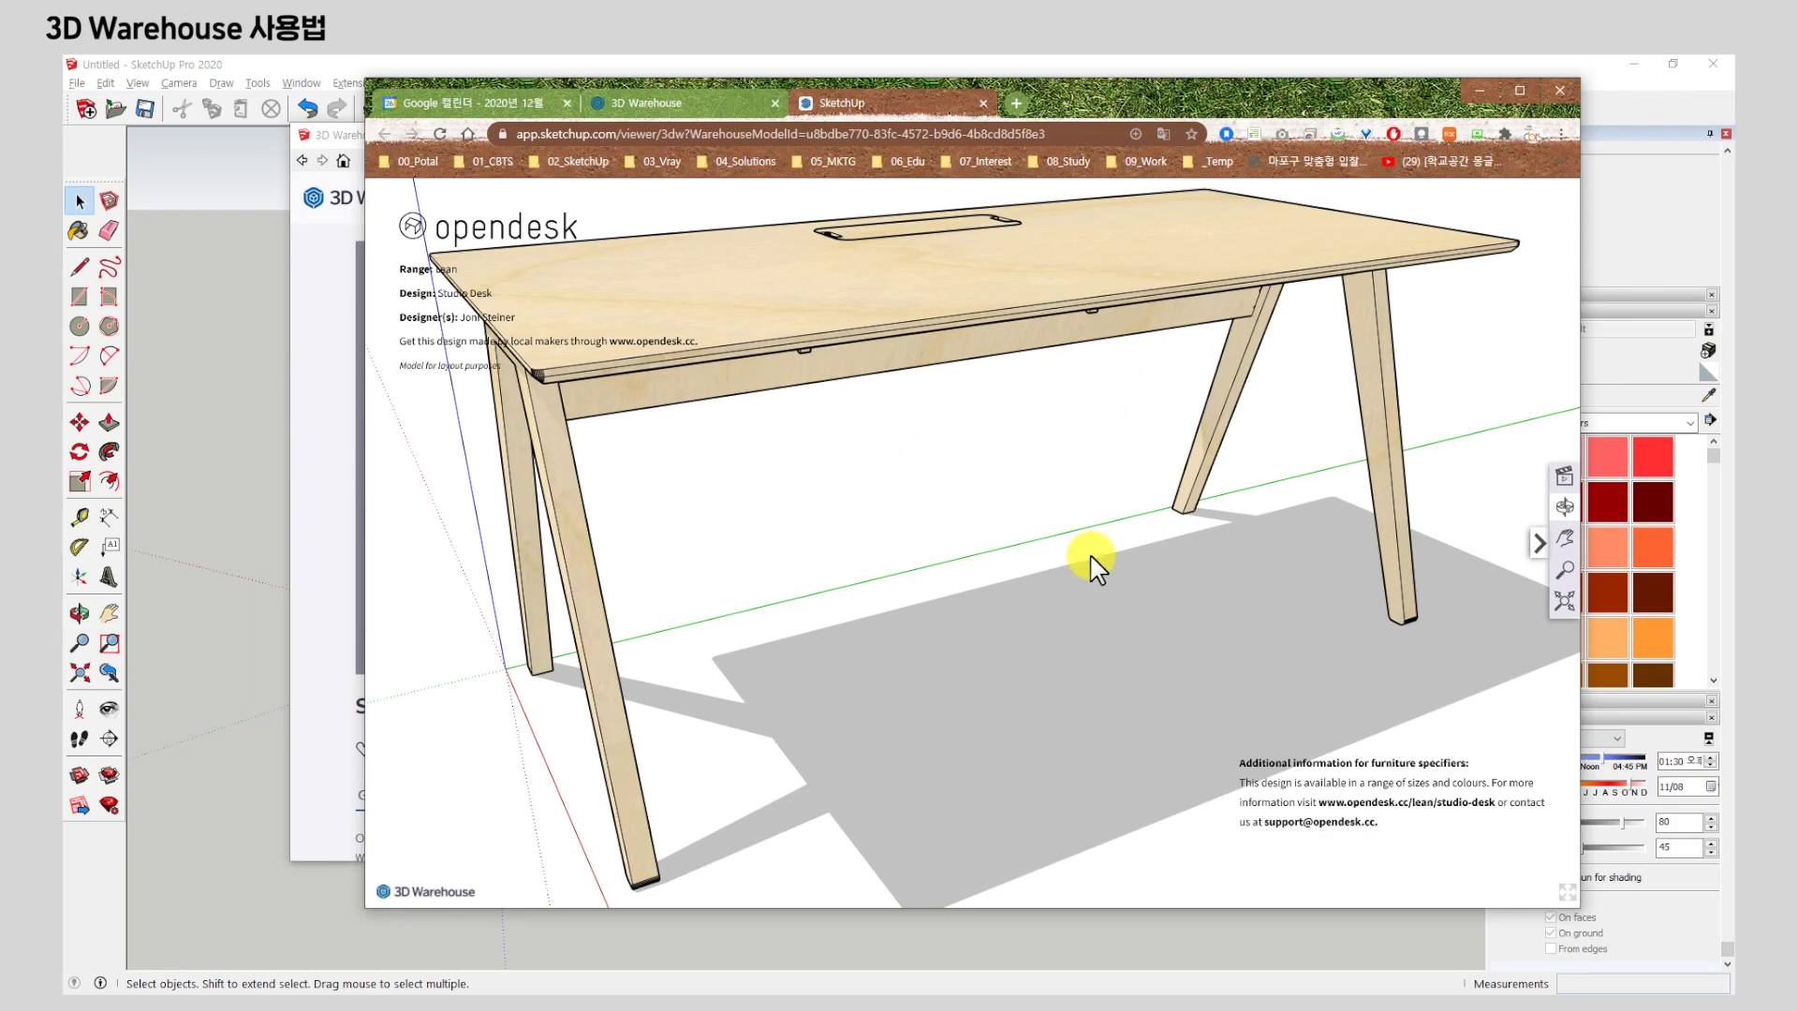
drag(1091, 558, 852, 381)
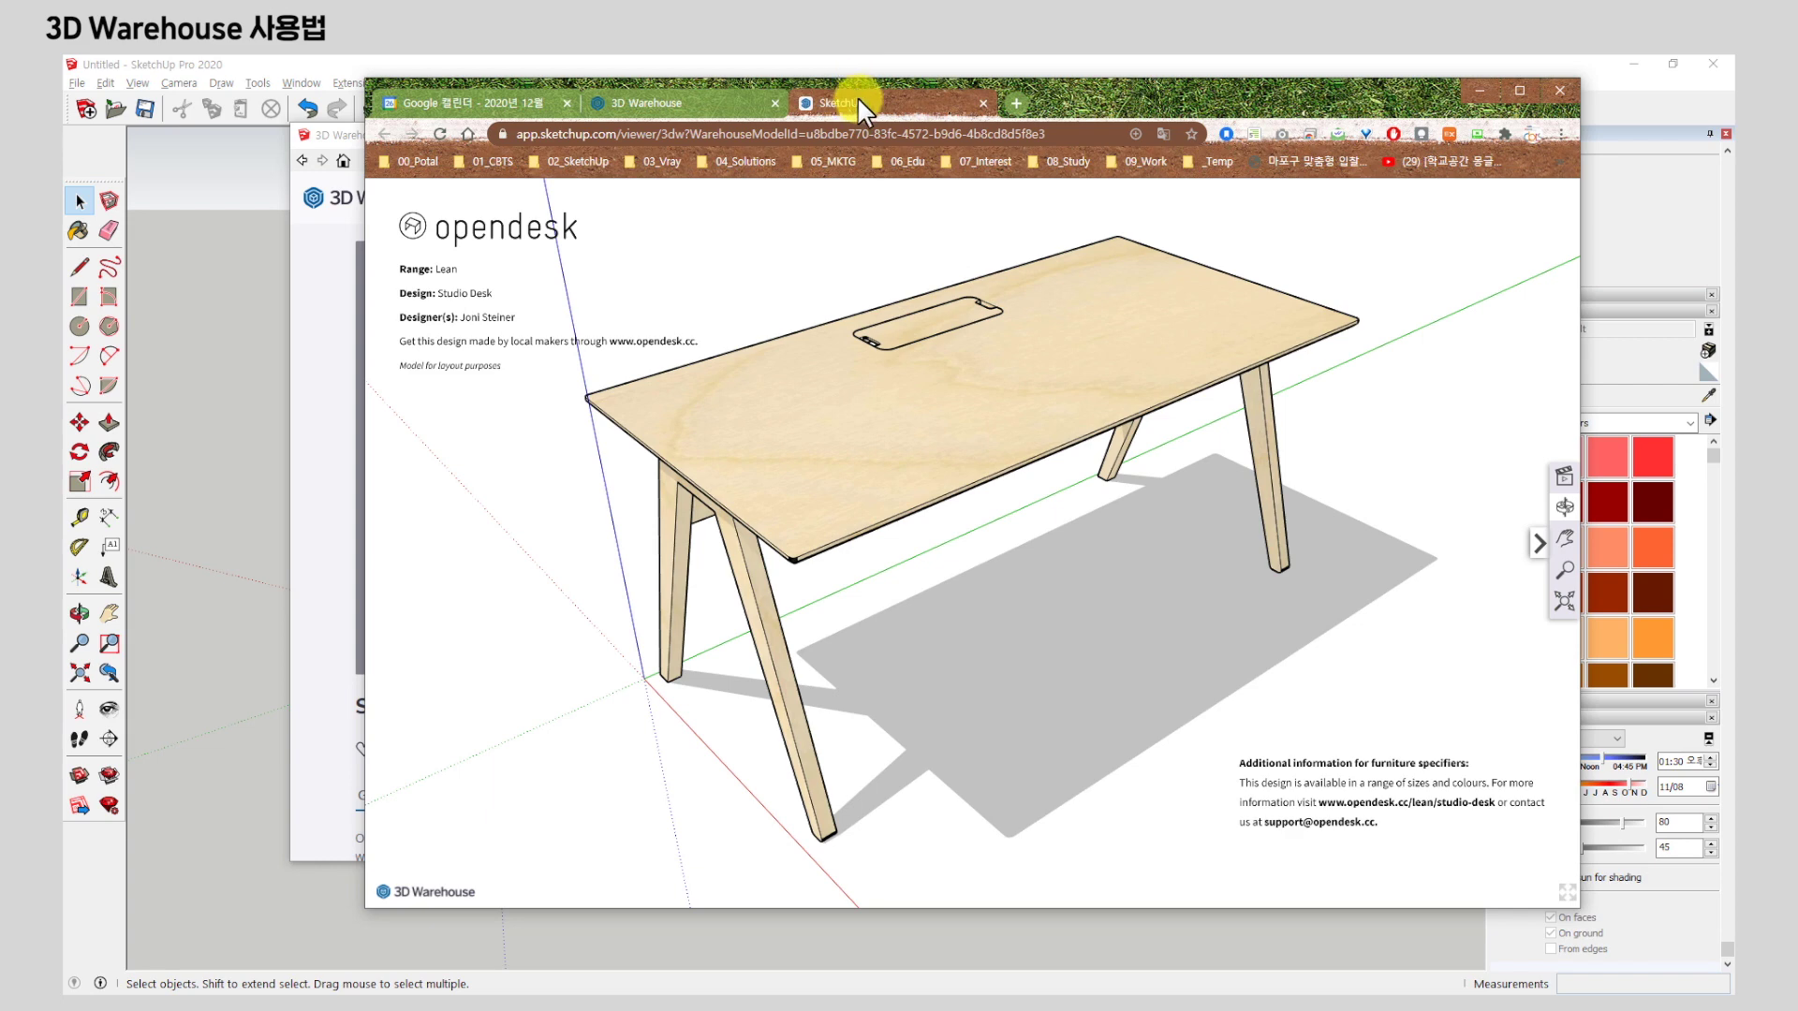
click(285, 300)
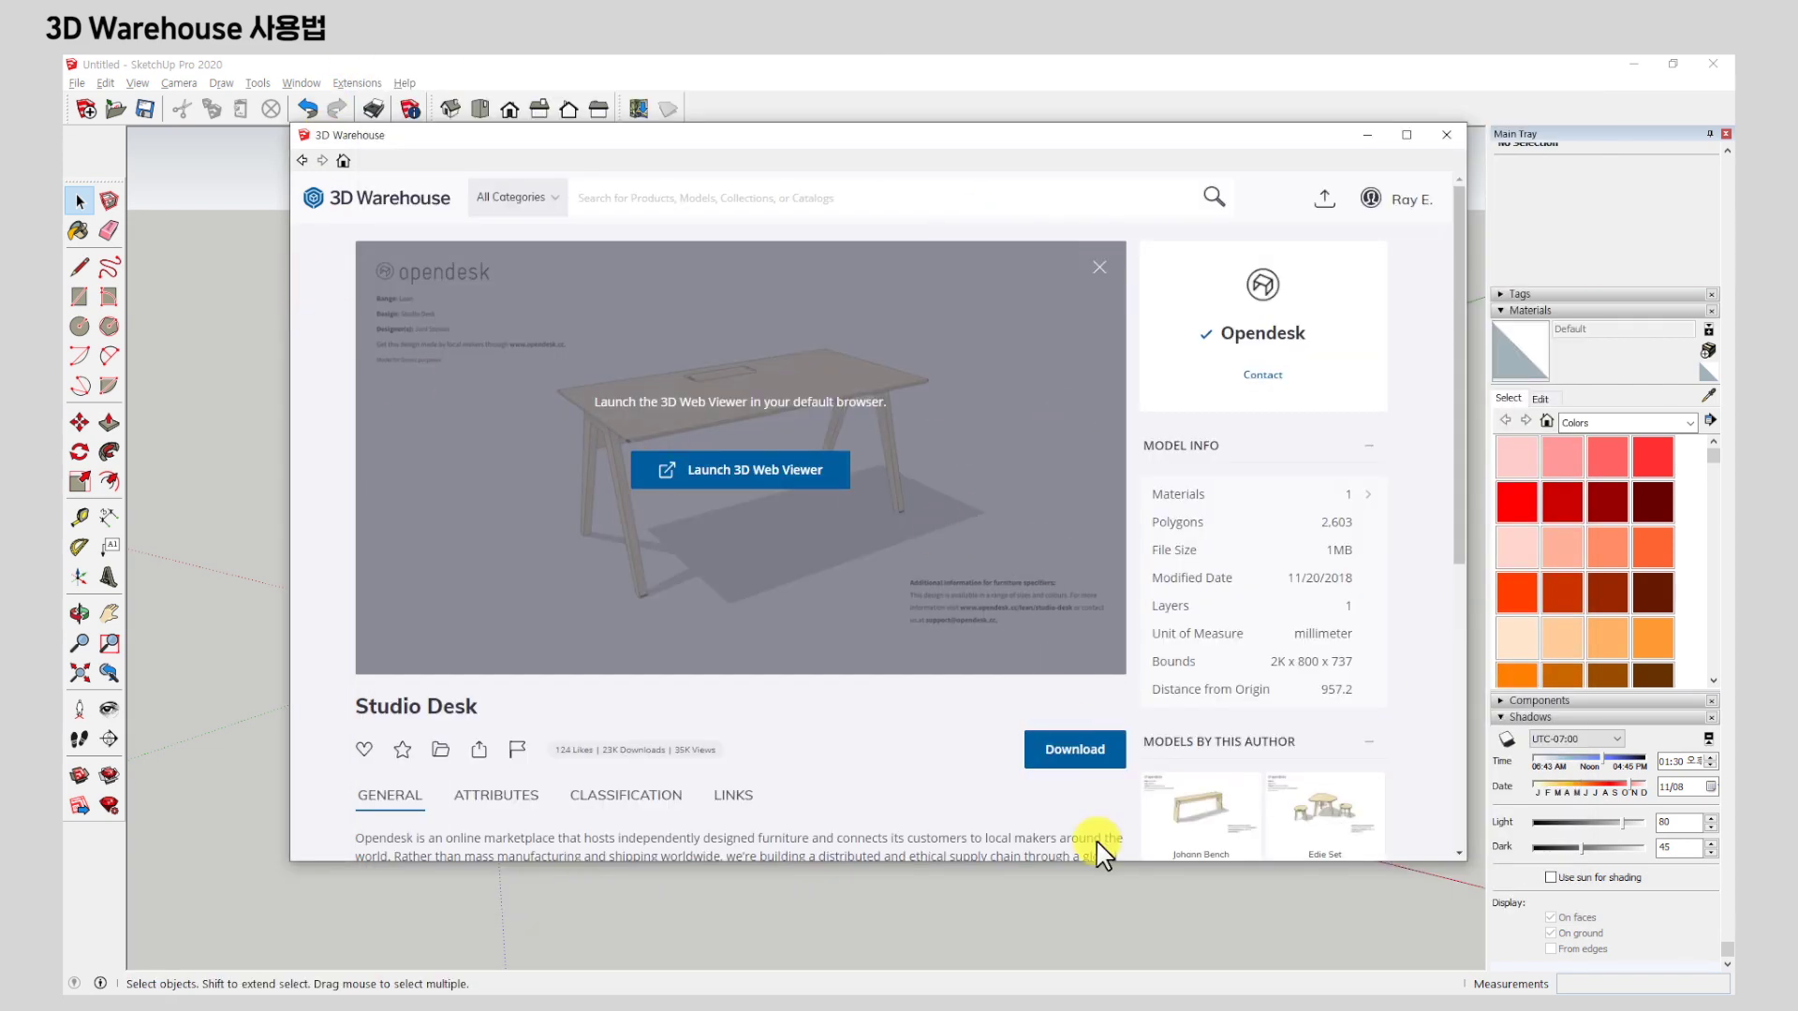
Load the Studio Desk into the model and drop it beside the standing figure.
scroll(1100, 603, down, 2)
click(1068, 574)
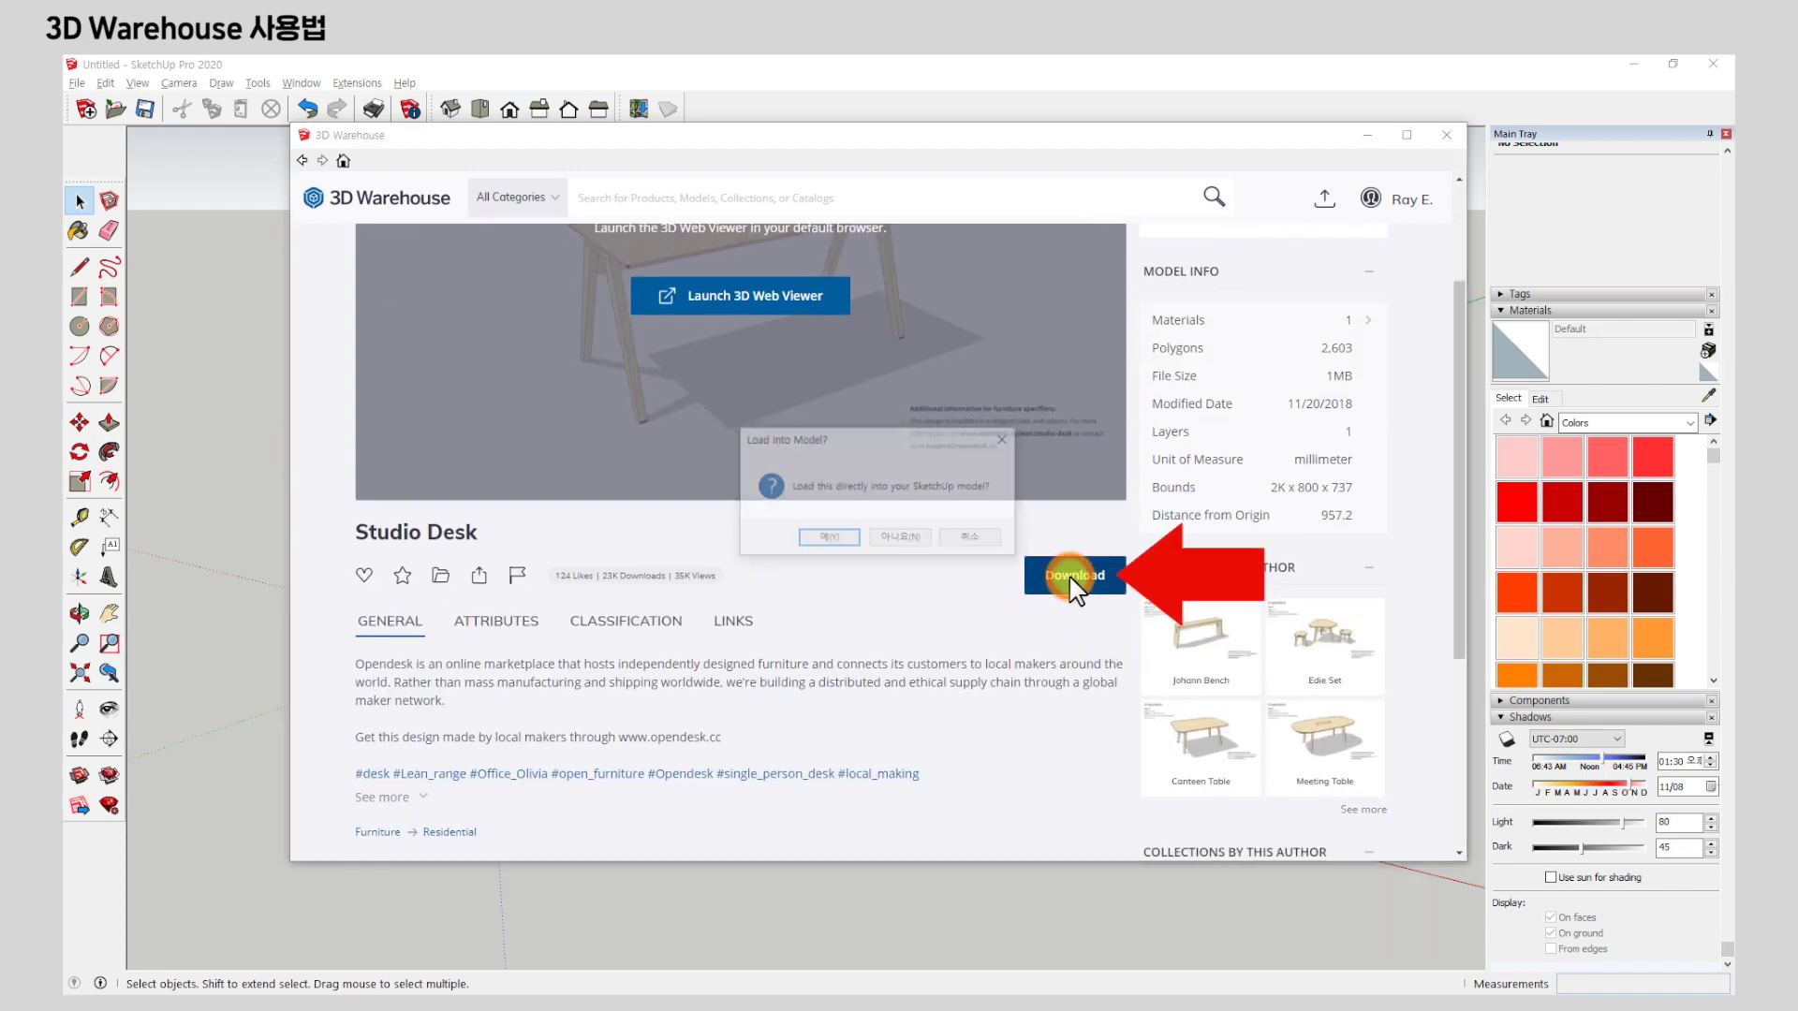
click(833, 540)
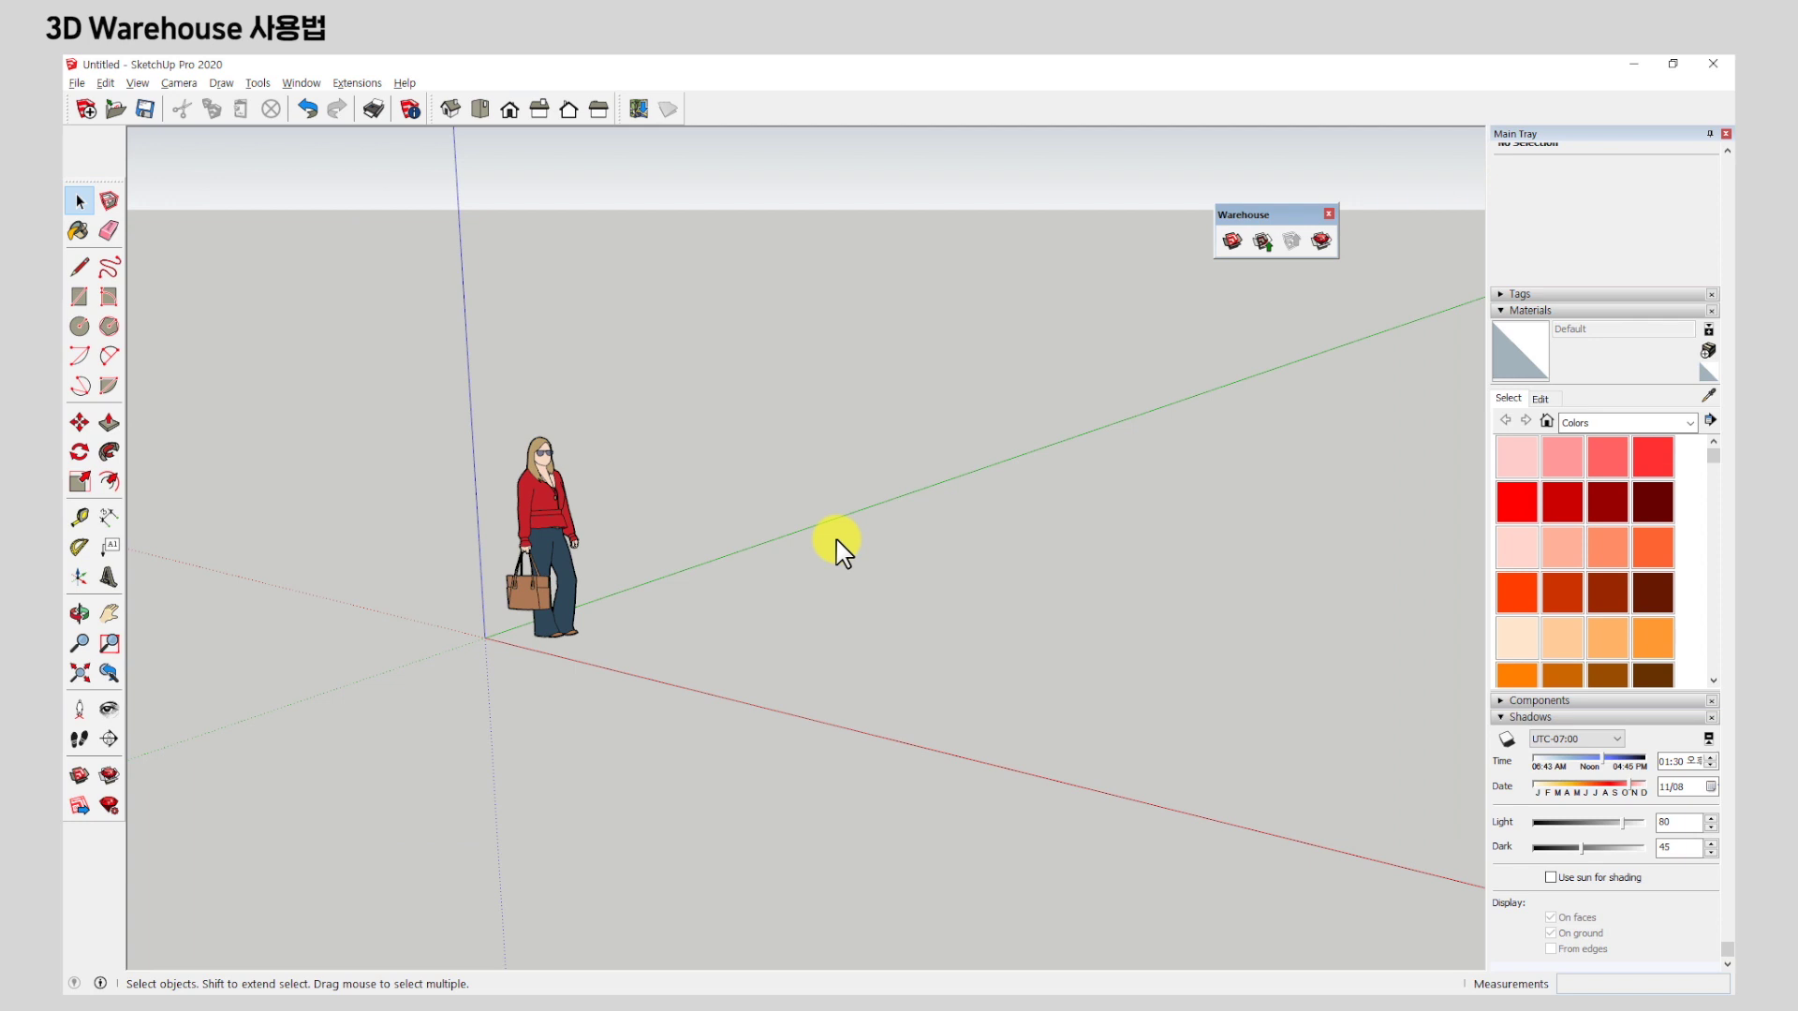
middle_drag(859, 474, 681, 557)
scroll(681, 557, up, 4)
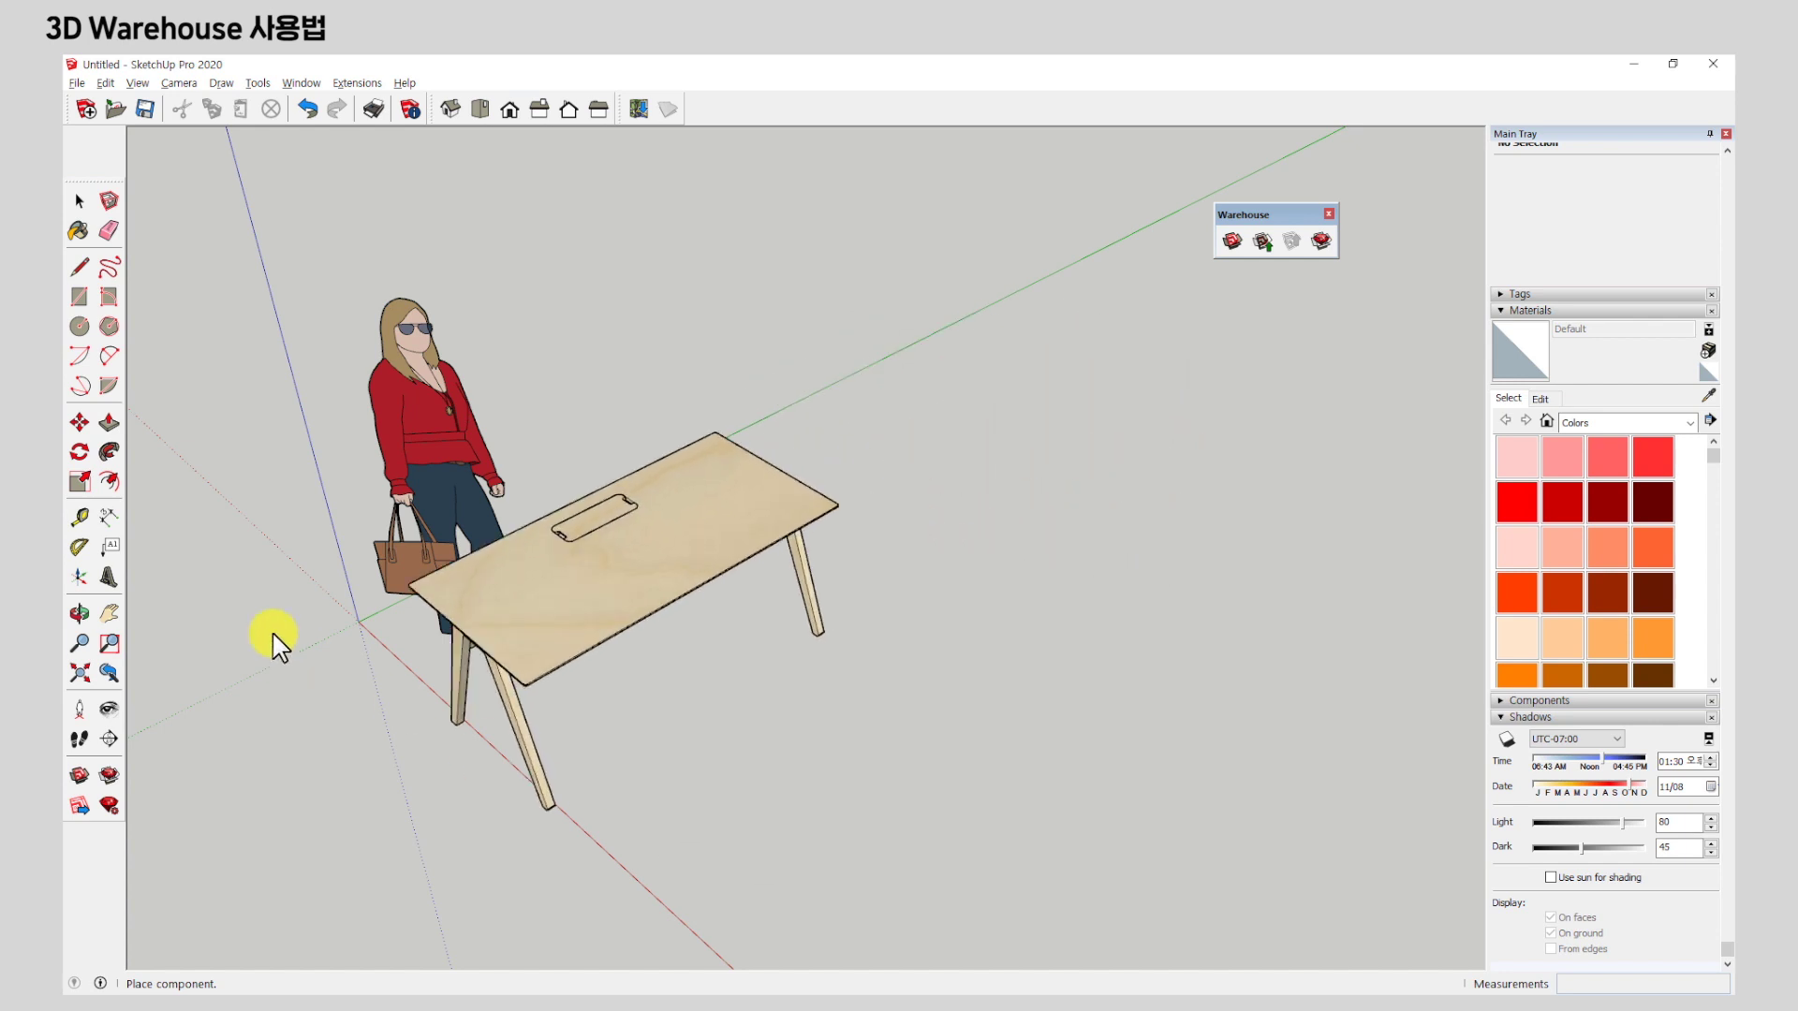
key(o)
middle_drag(649, 573, 762, 384)
scroll(753, 393, down, 3)
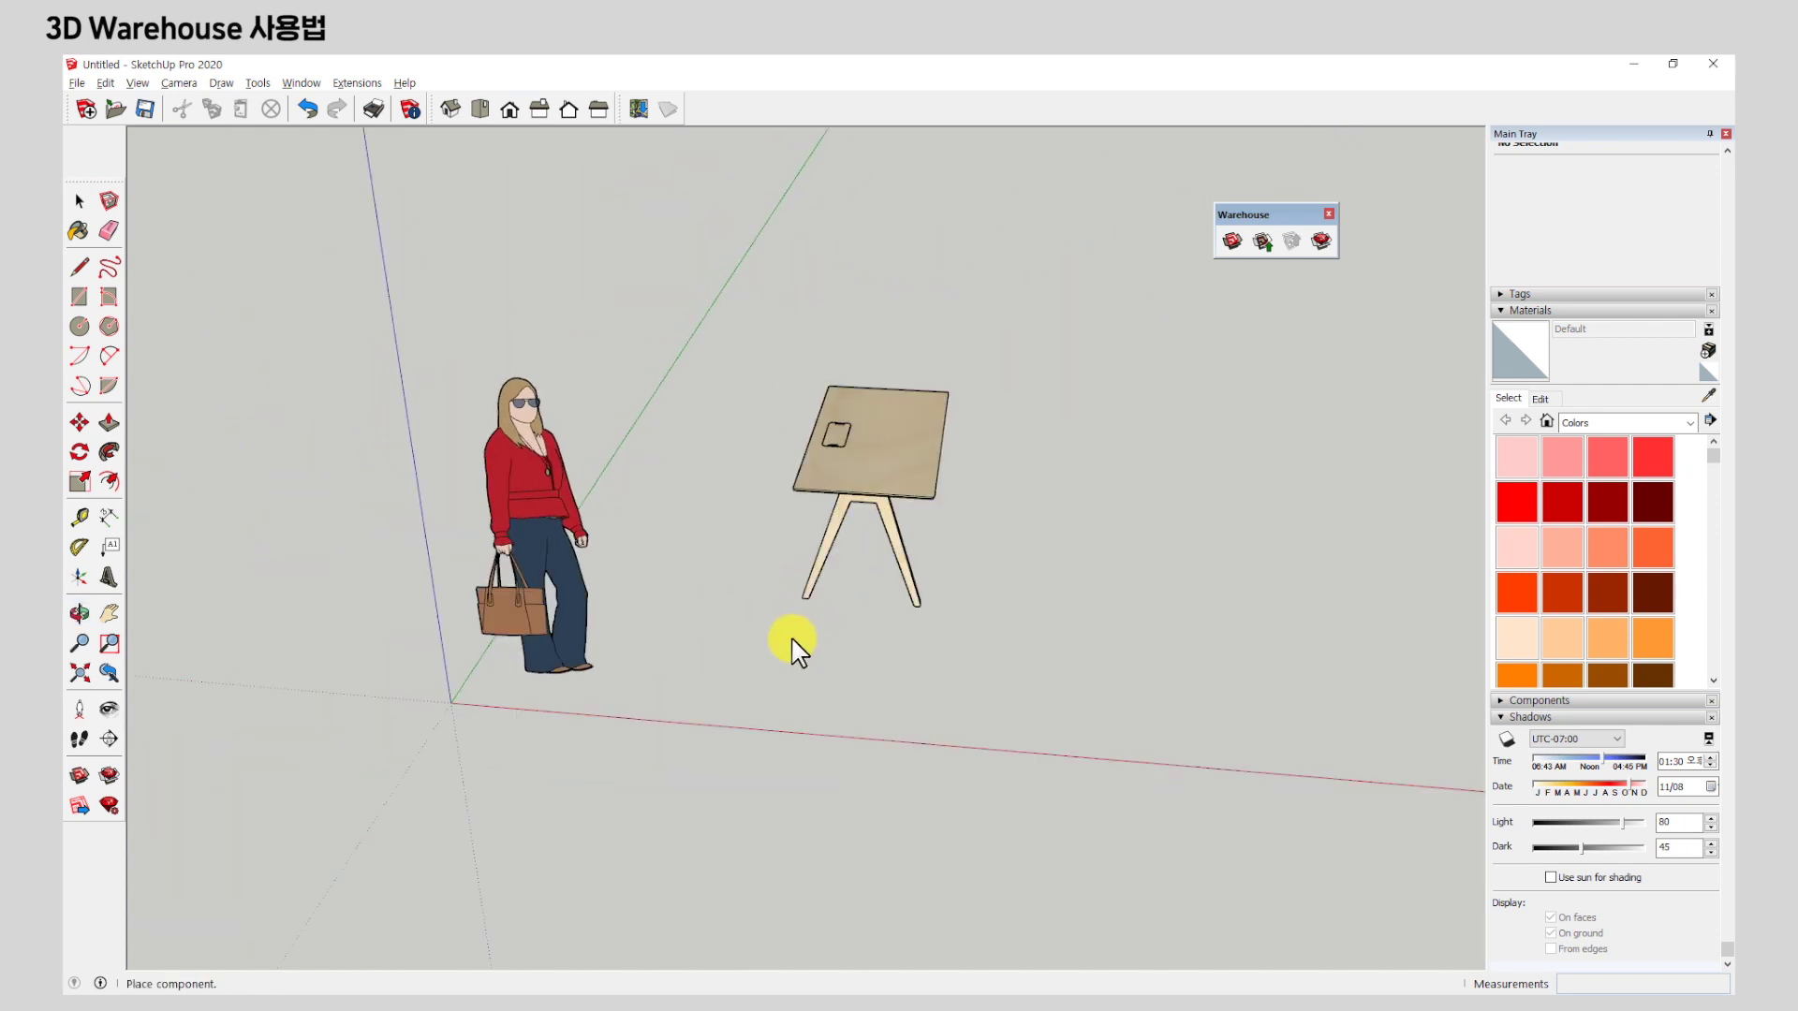
click(743, 693)
Look down on the placed desk, switch to Select, and go back to Chrome's desk results.
middle_drag(1027, 622, 1084, 374)
key(space)
scroll(1086, 376, down, 3)
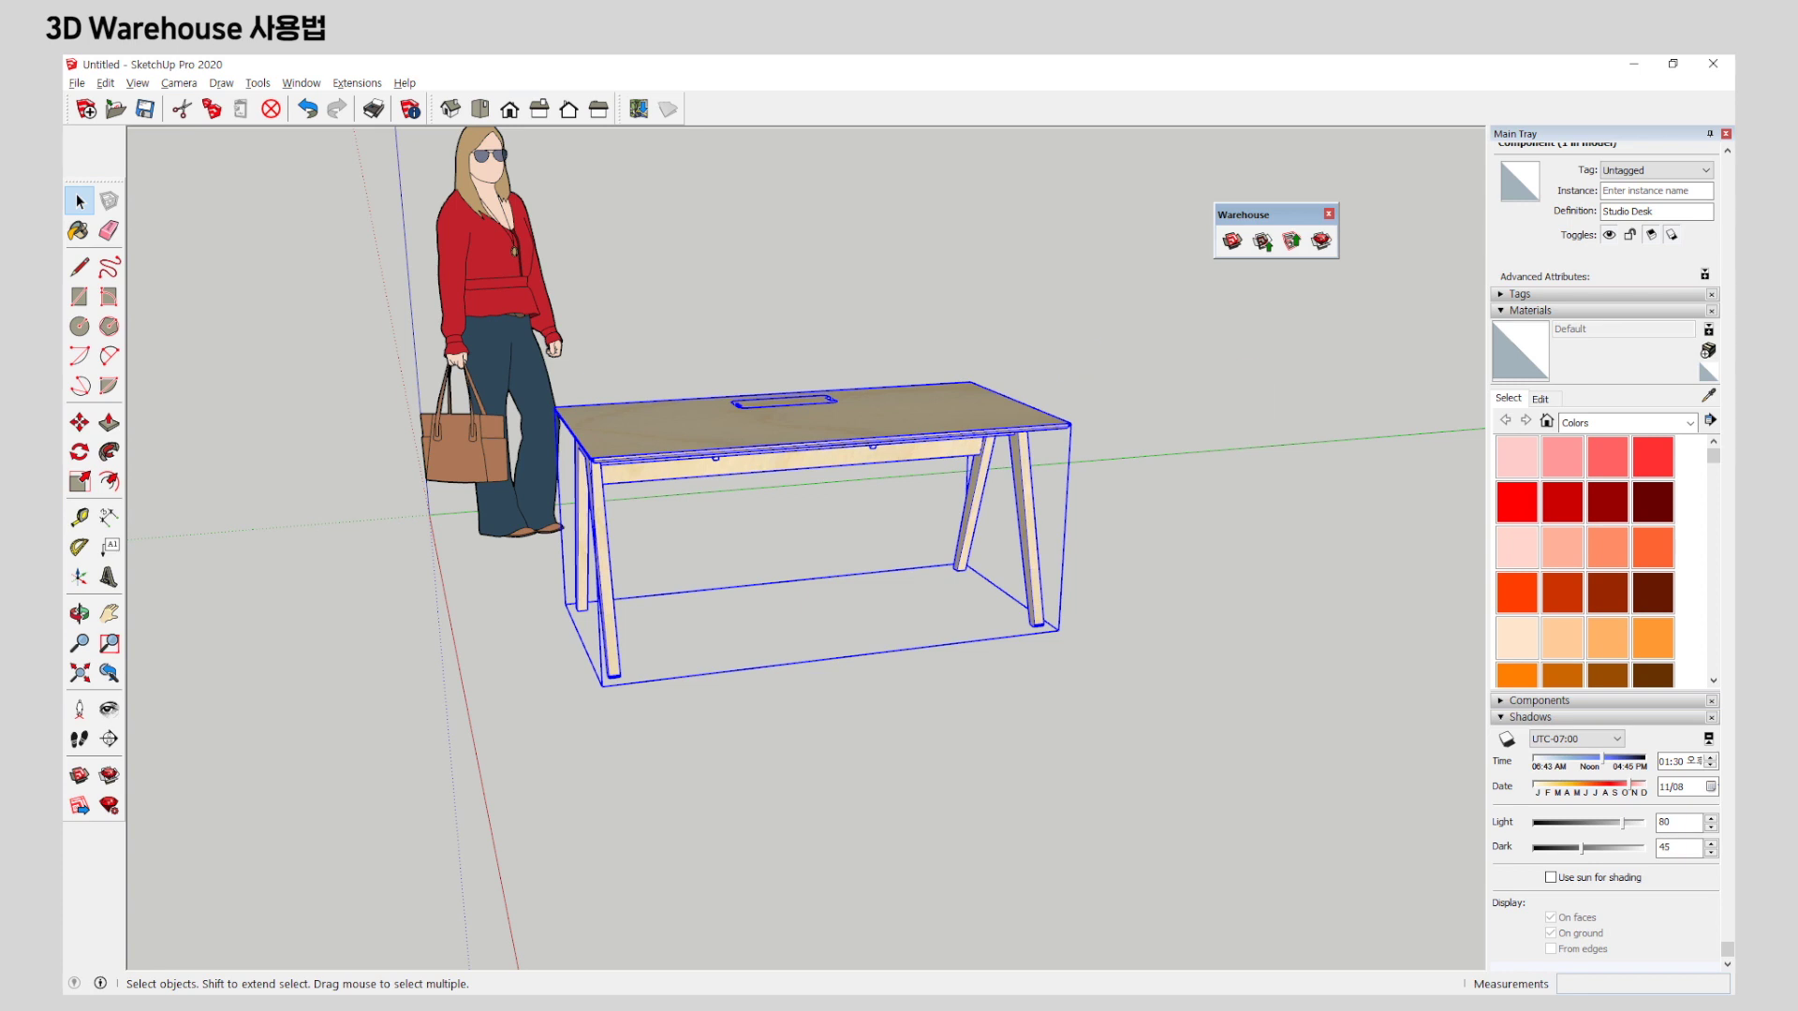
key(alt+Tab)
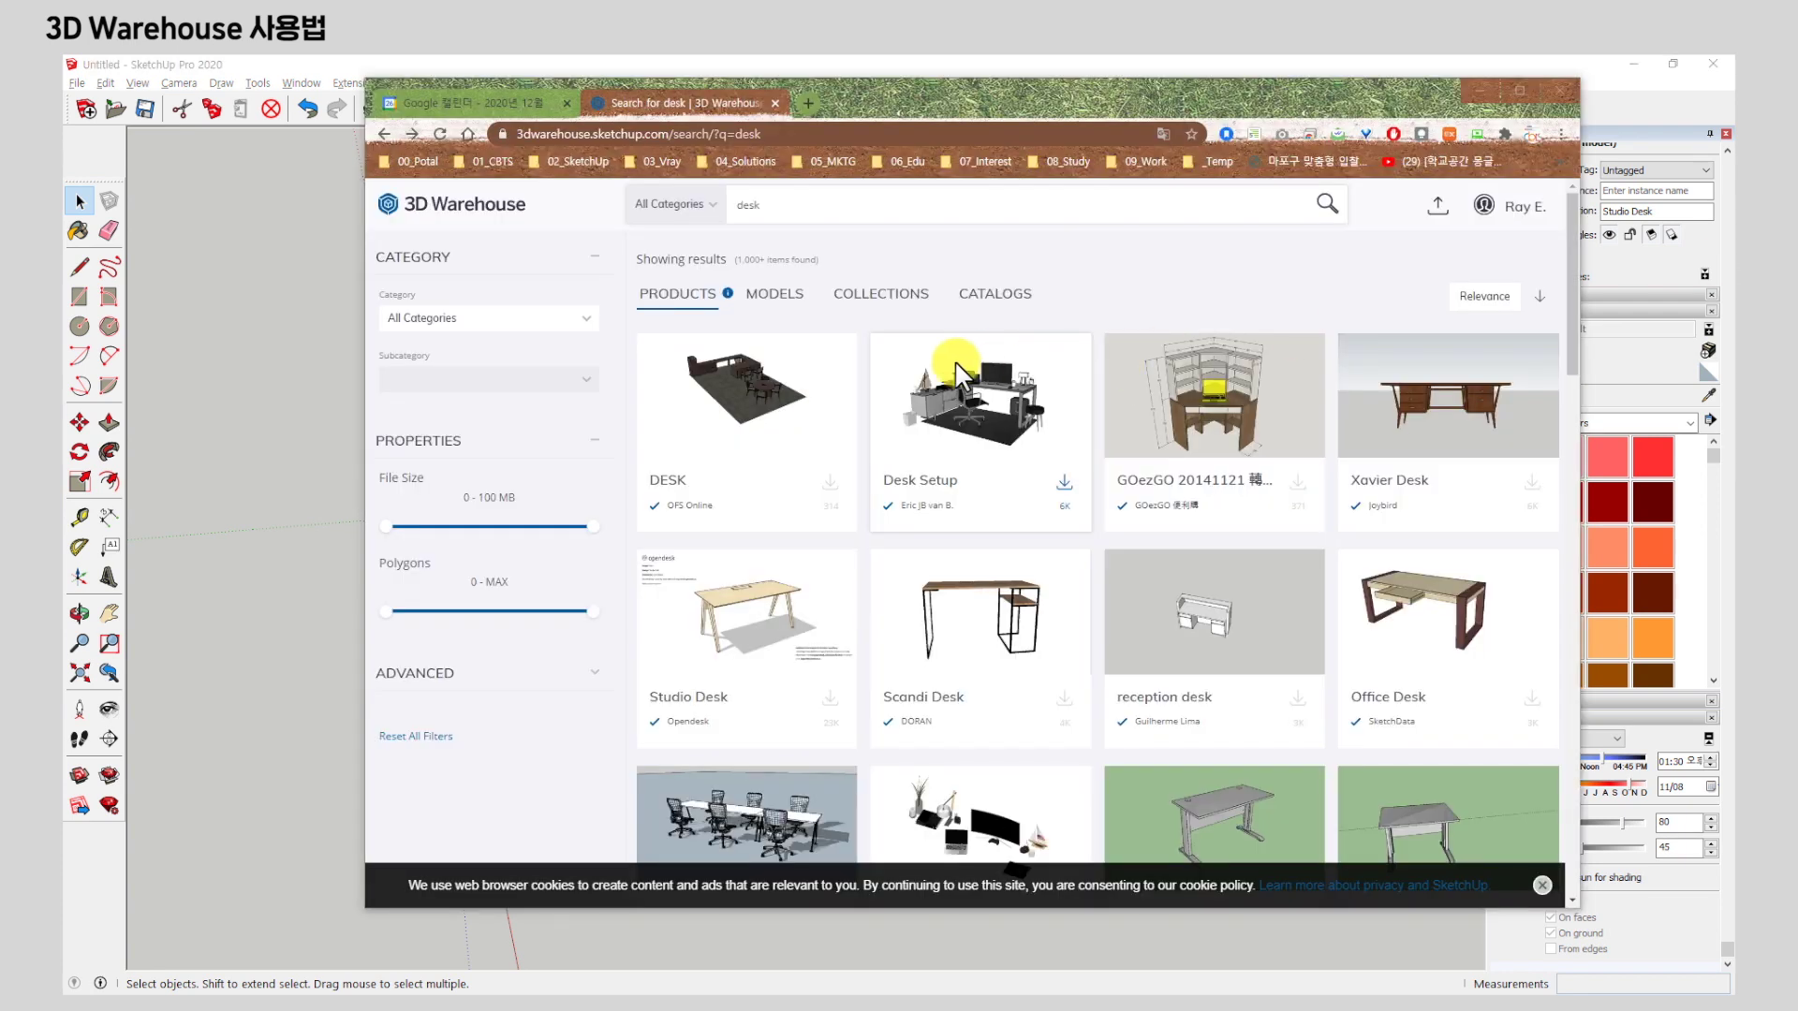
Dismiss the cookie notice and inspect the desk model in SketchUp.
click(1543, 885)
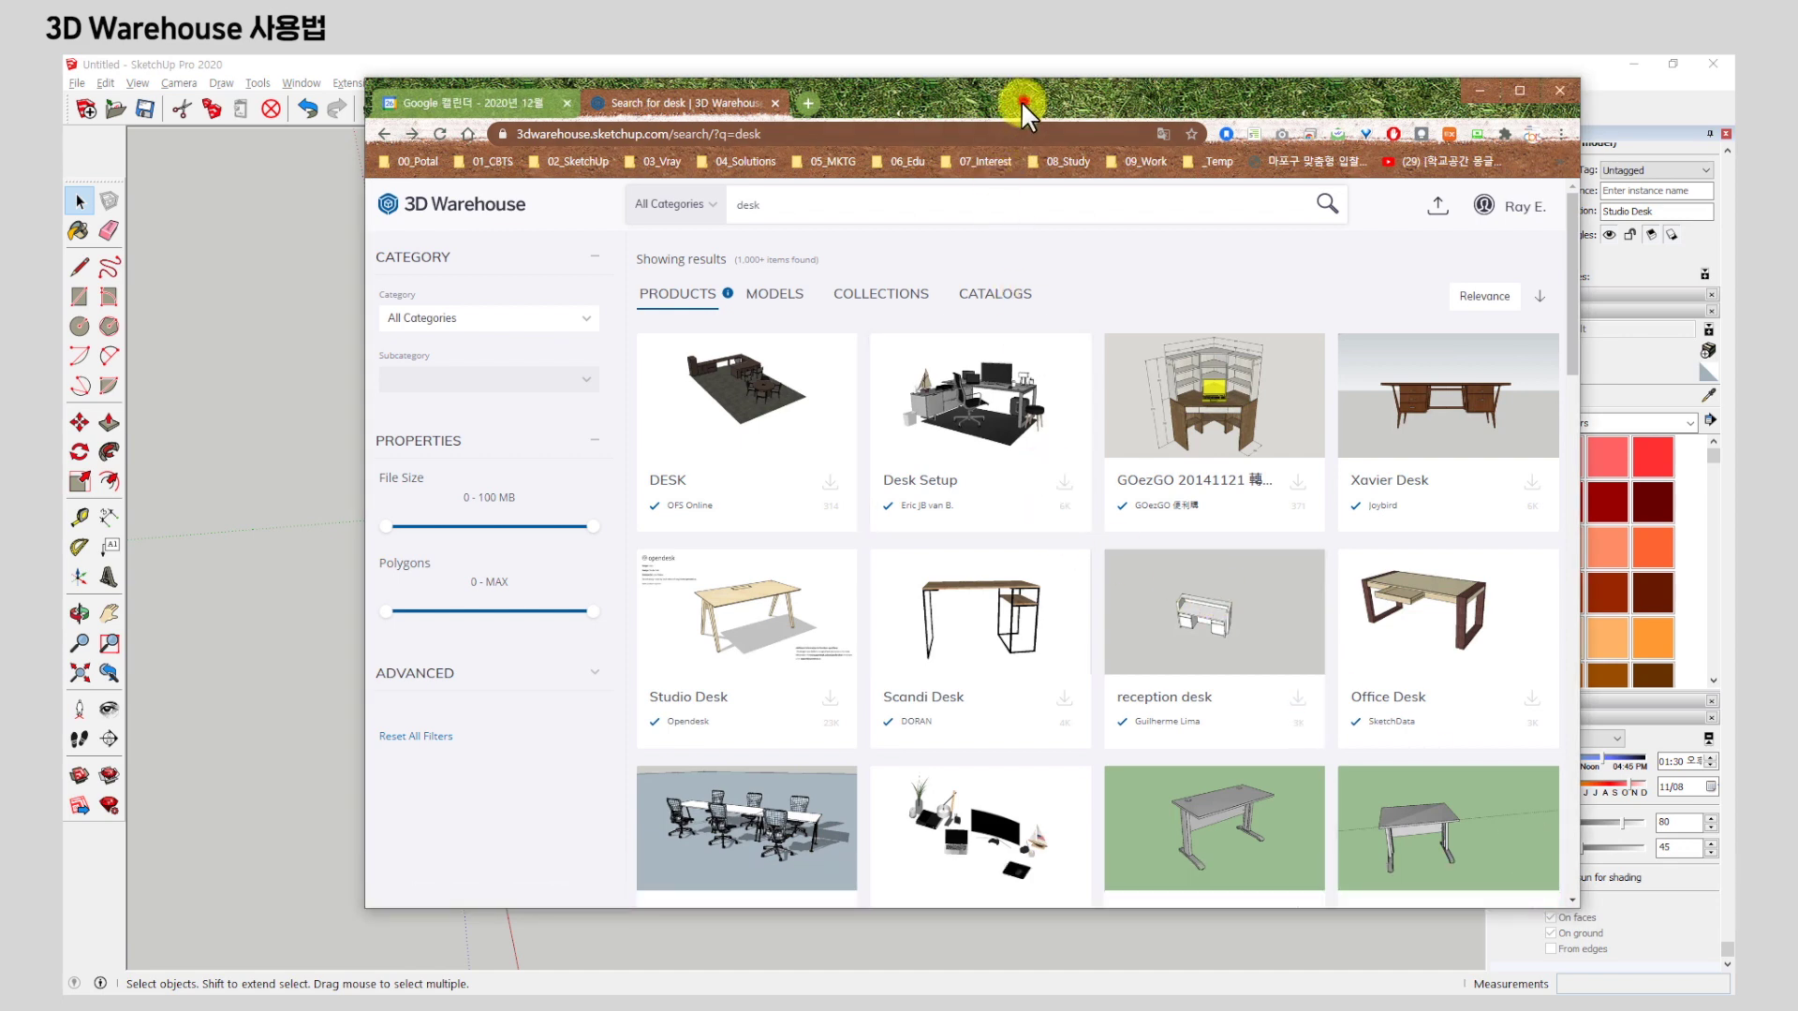
drag(1020, 100, 865, 661)
click(762, 465)
scroll(824, 594, up, 10)
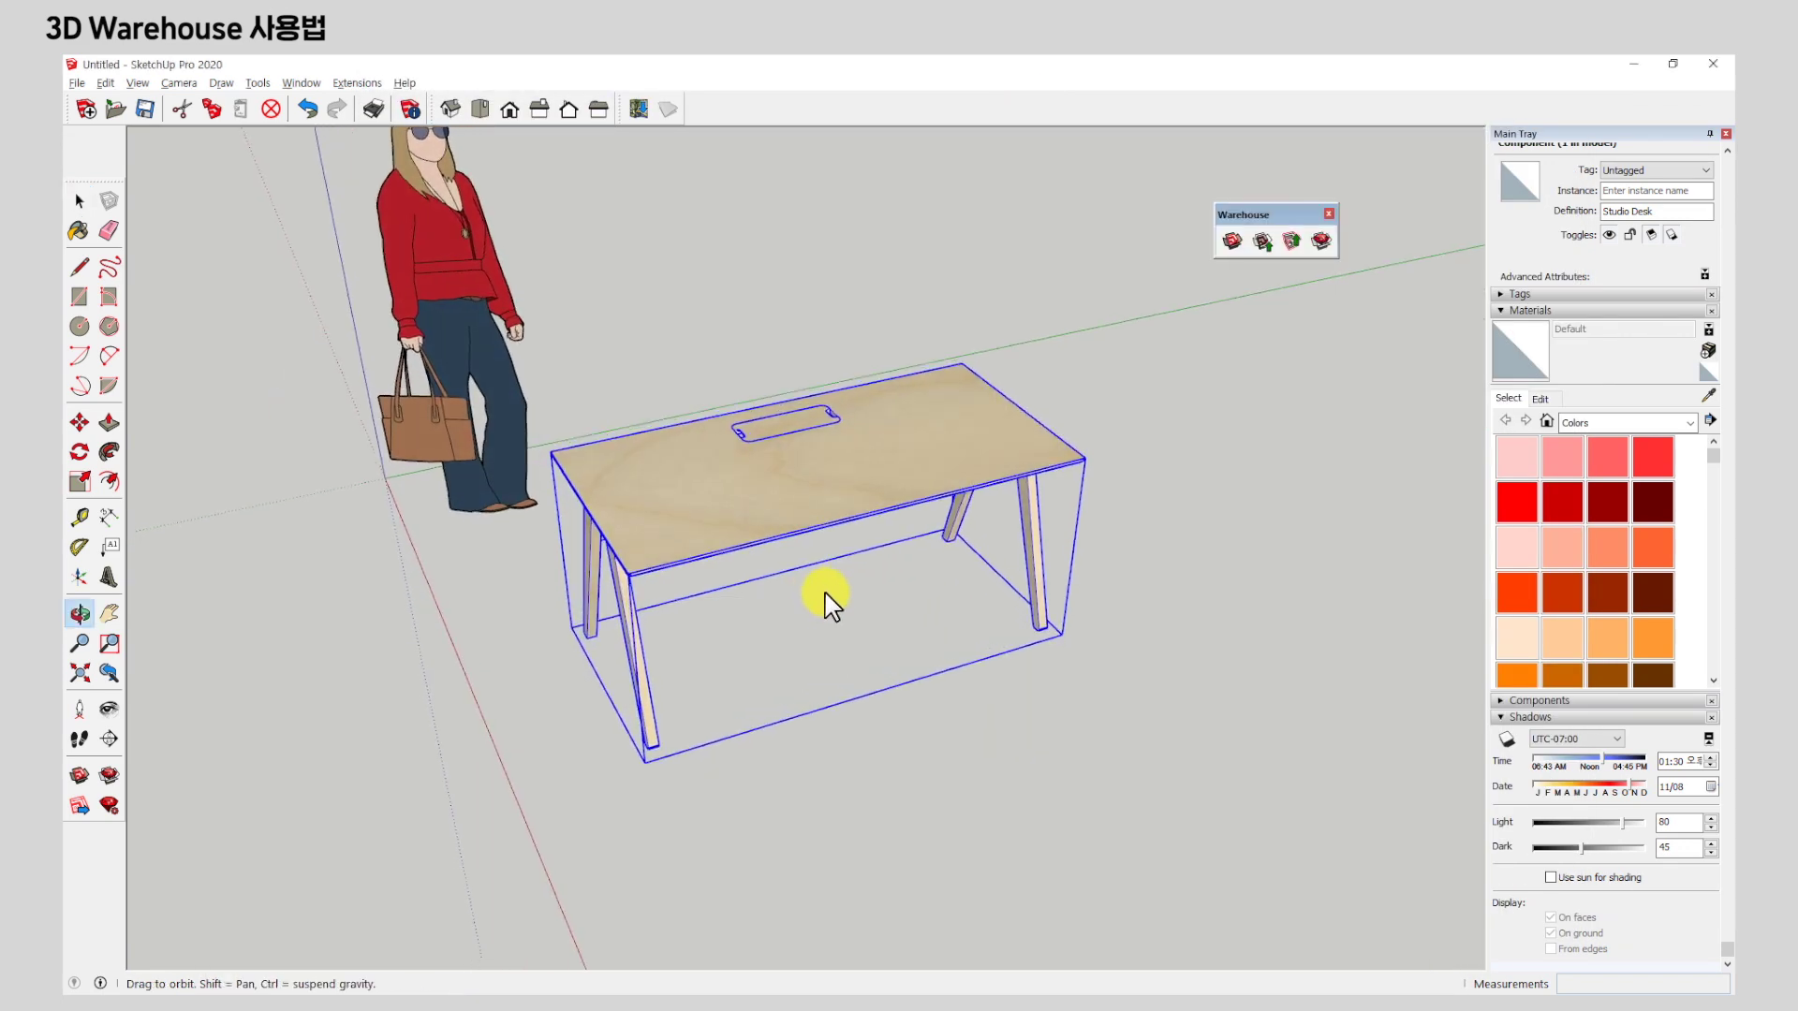
mouse_move(533, 505)
middle_down()
mouse_move(594, 528)
mouse_move(782, 522)
middle_up()
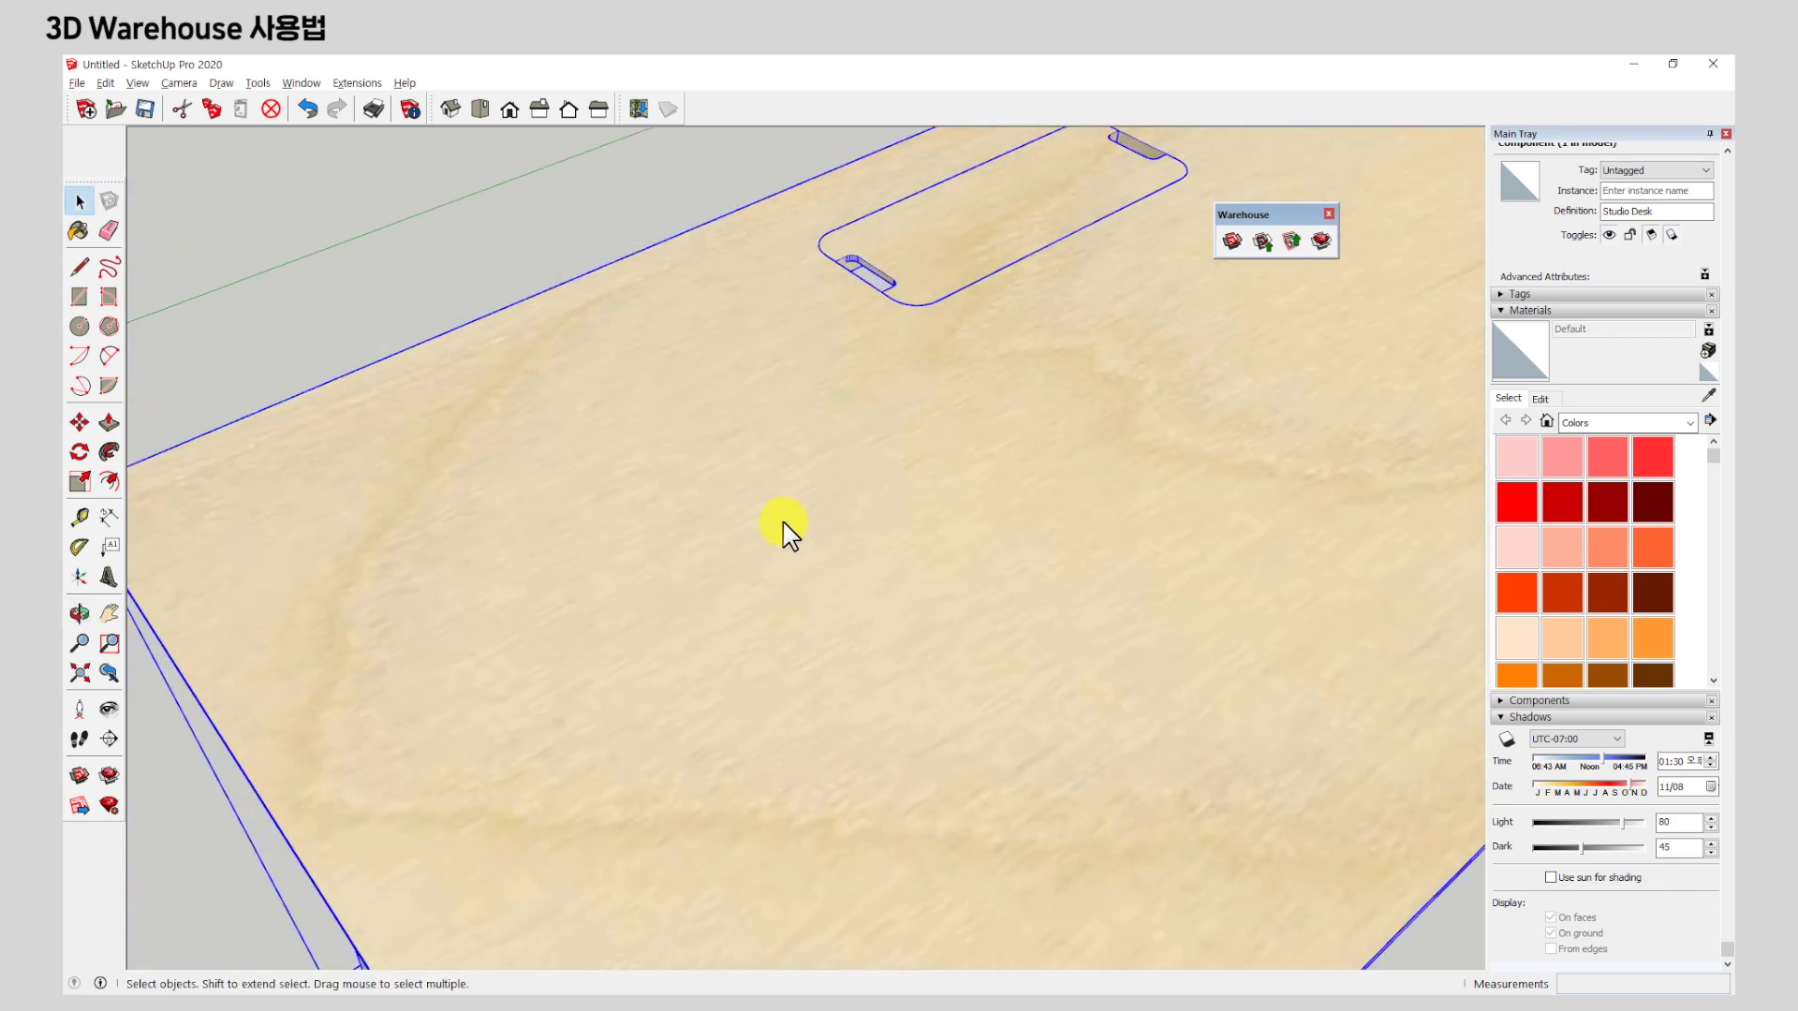
scroll(1189, 450, up, 3)
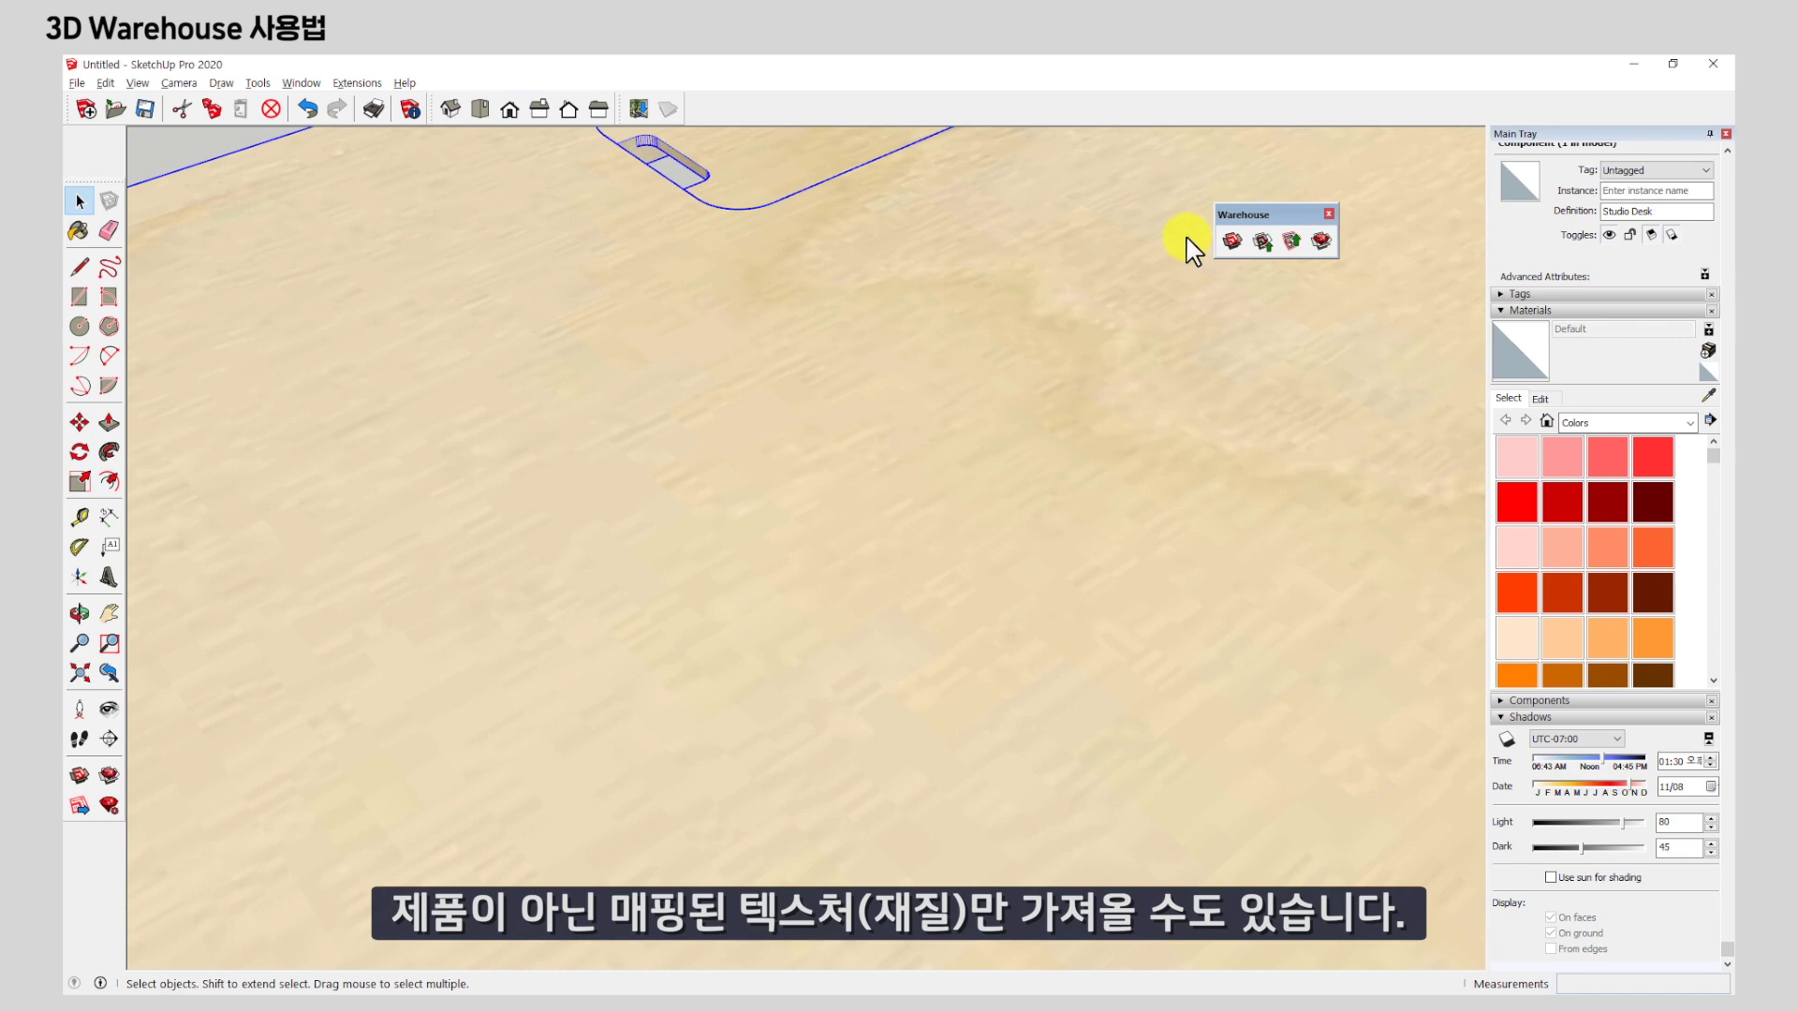
scroll(896, 351, down, 5)
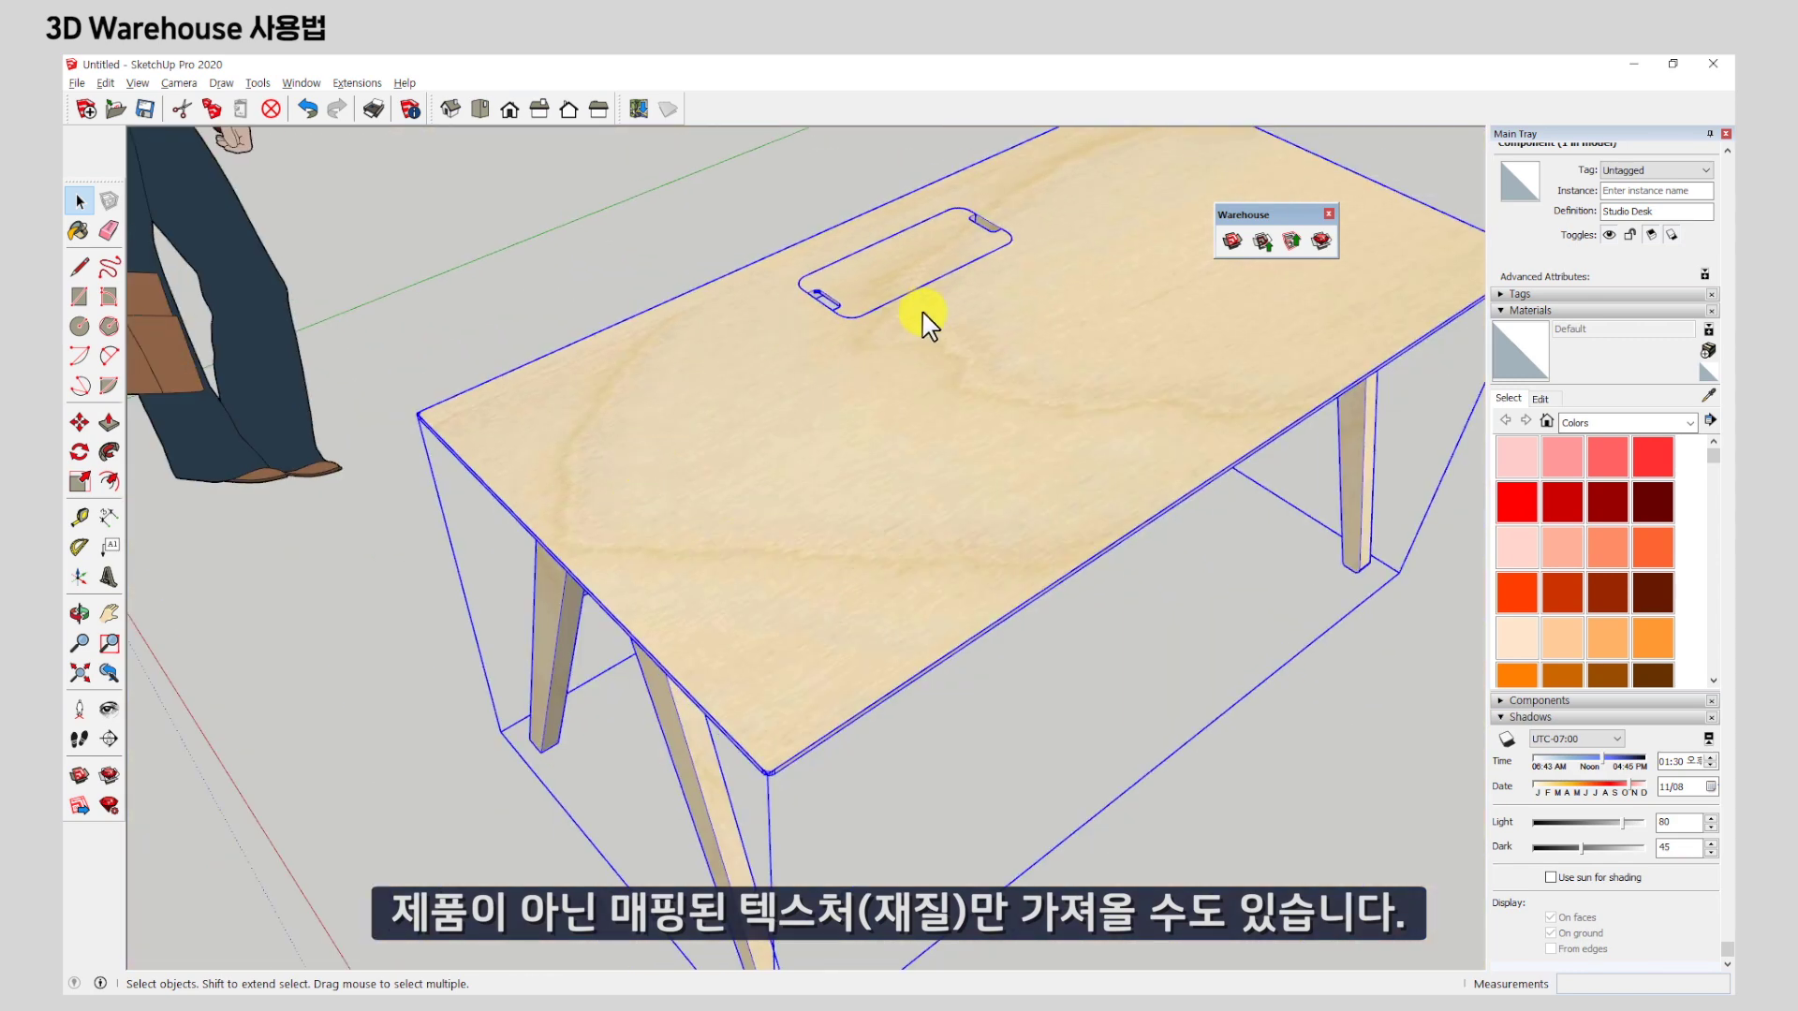
Open Desk 01's full details page in 3D Warehouse and show its materials.
key(alt+Tab)
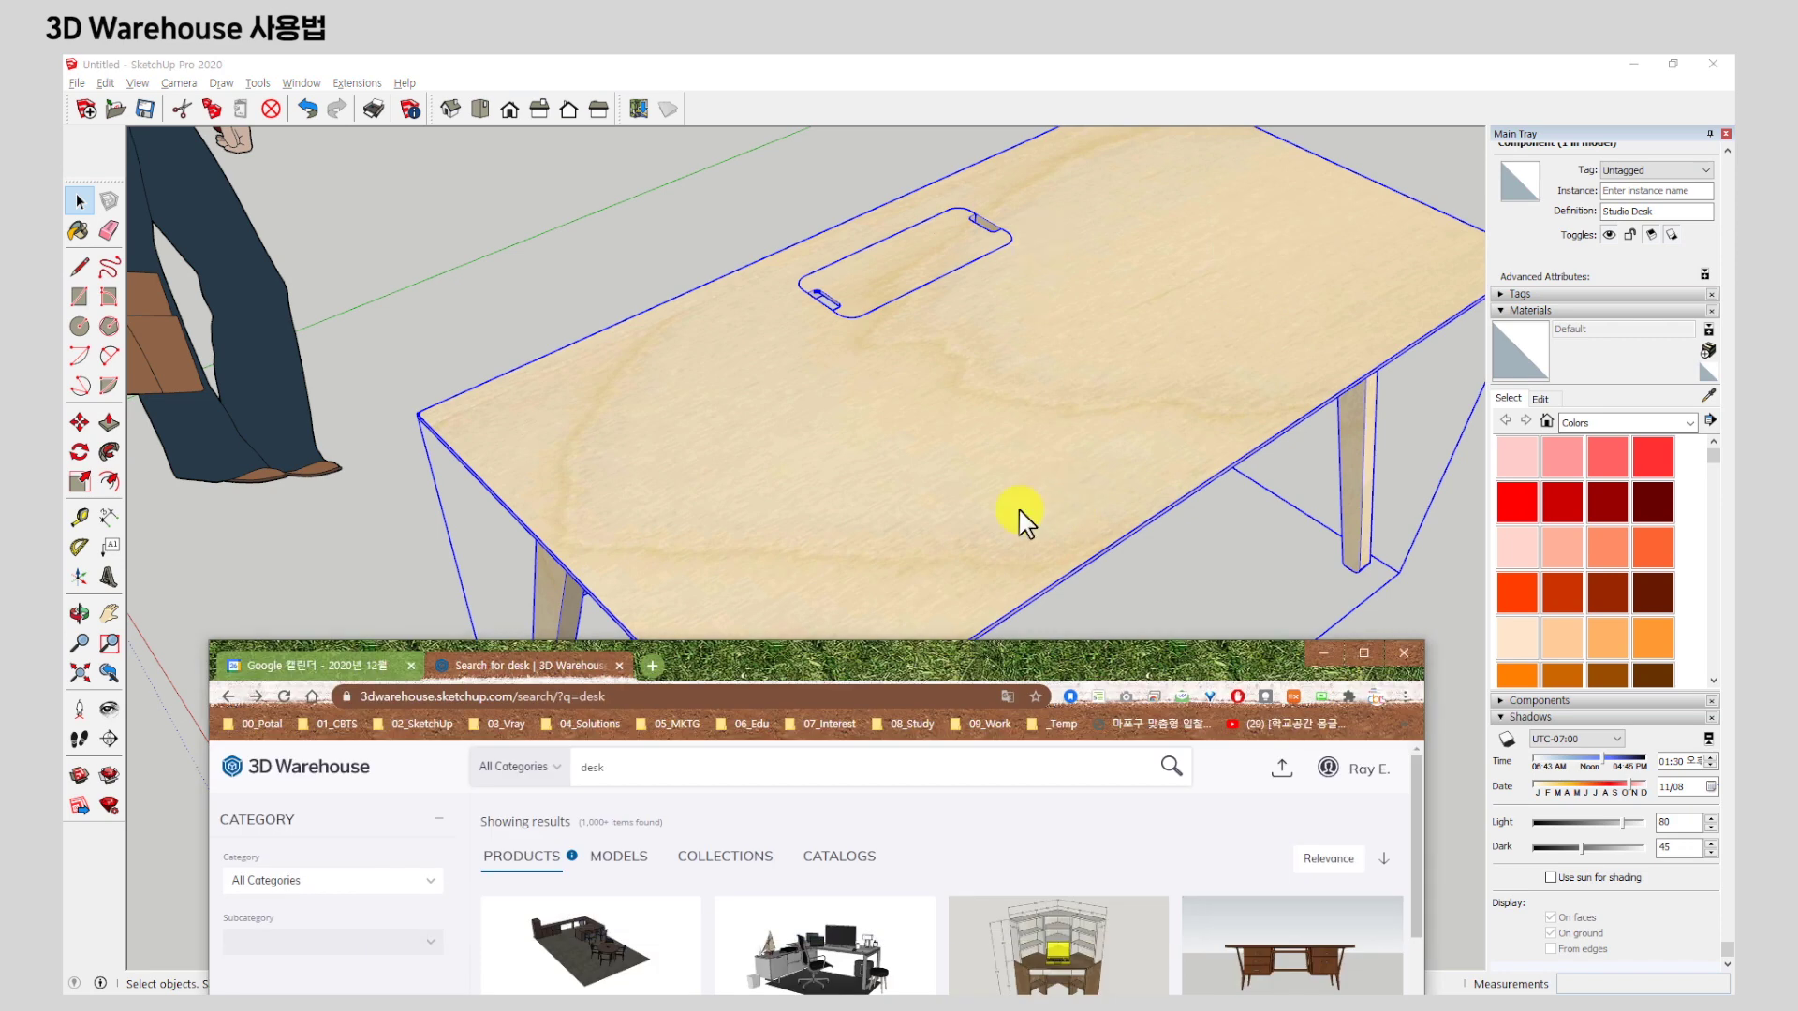
drag(1024, 649, 1009, 83)
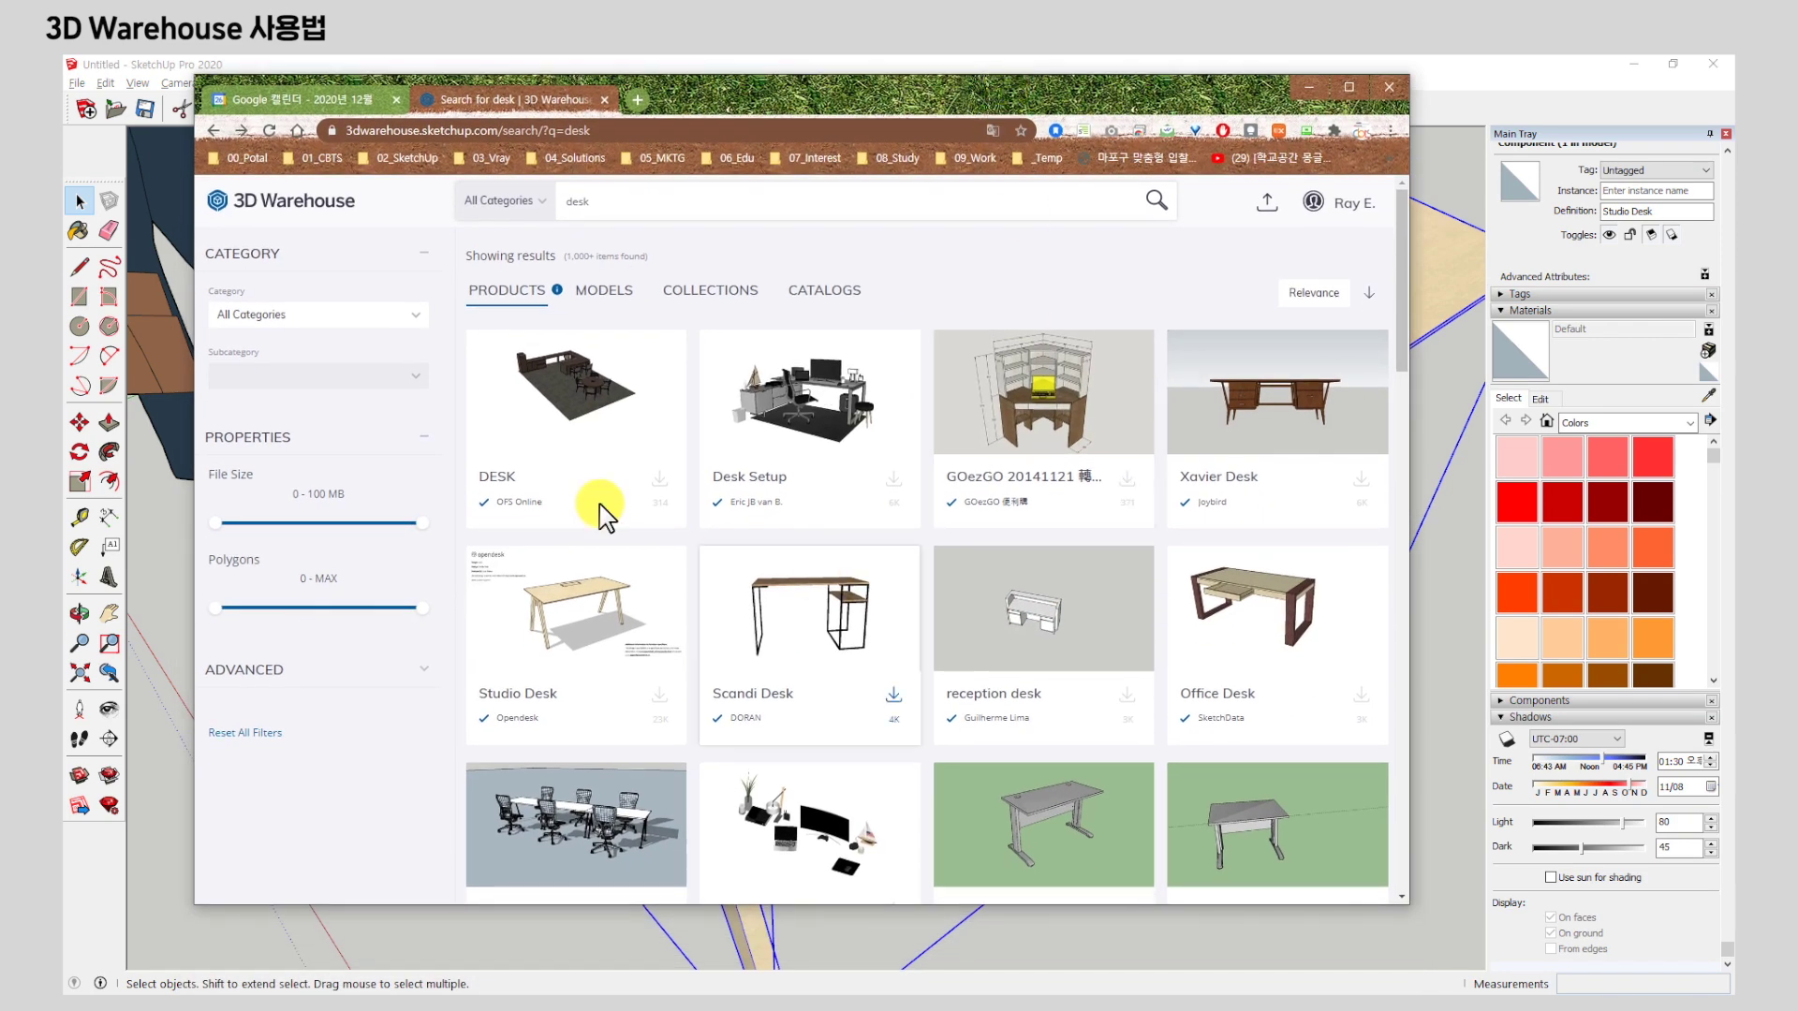
scroll(709, 473, down, 3)
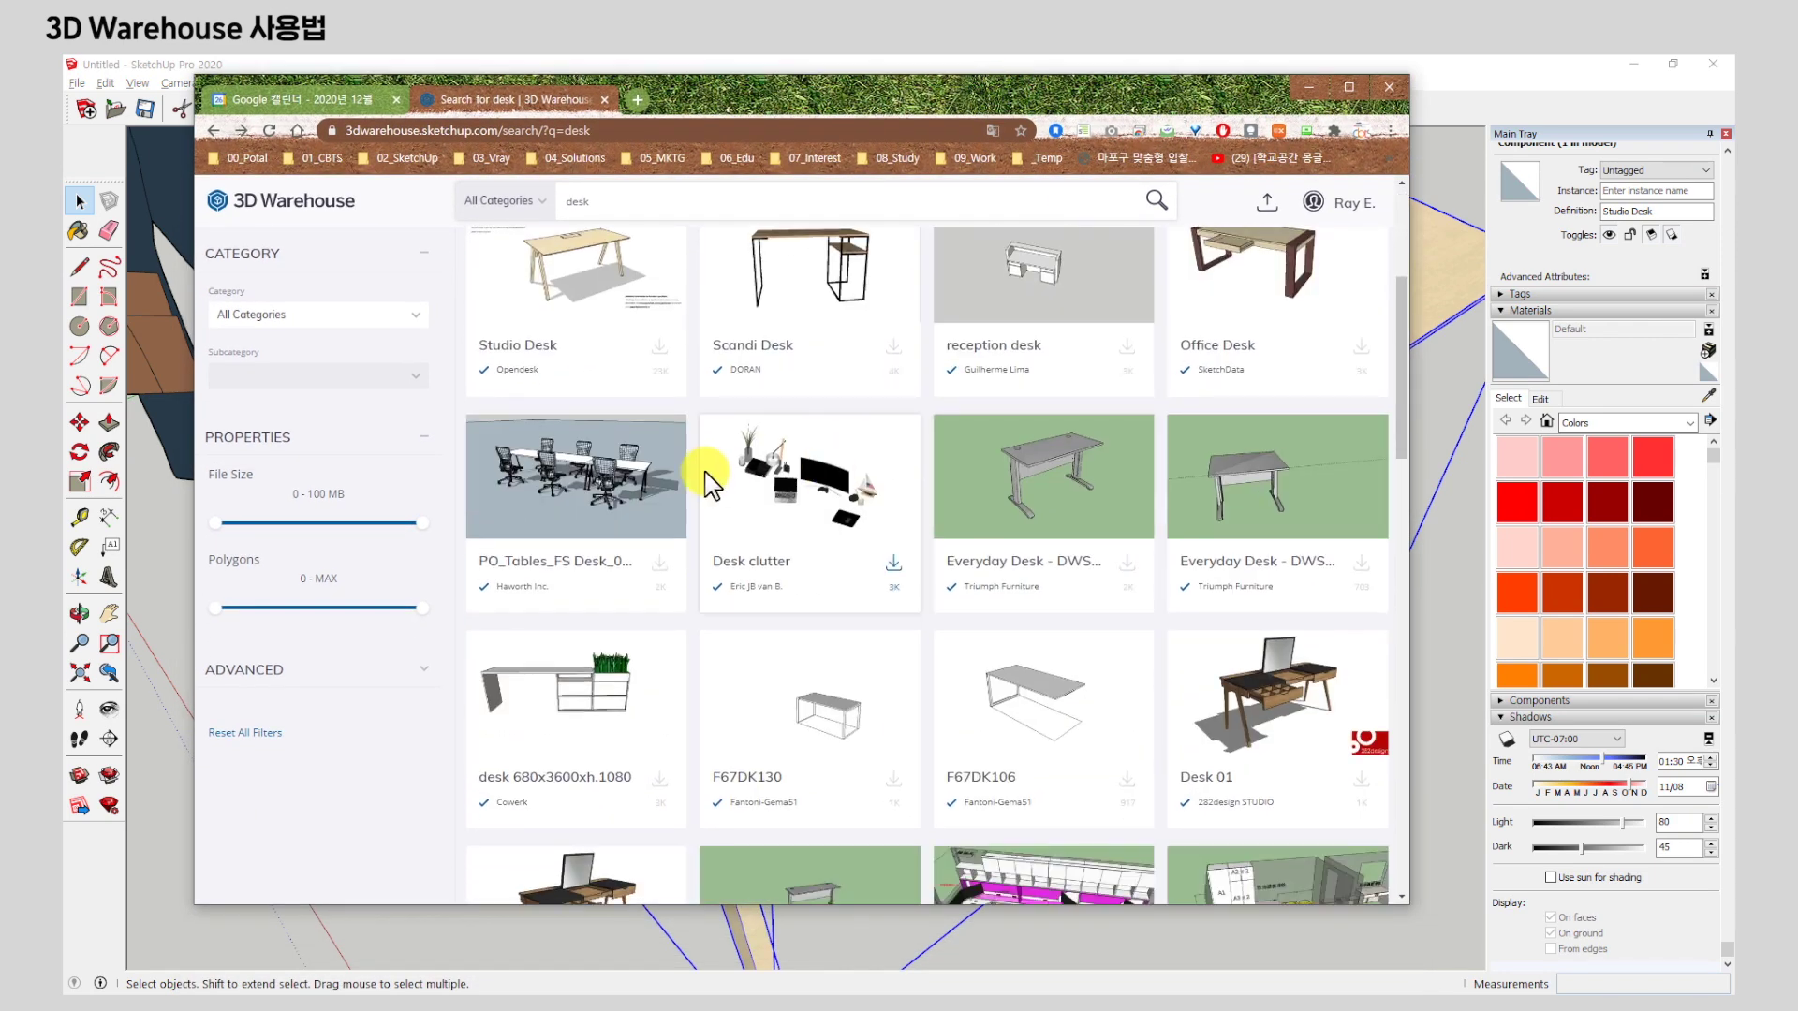
scroll(1043, 502, down, 2)
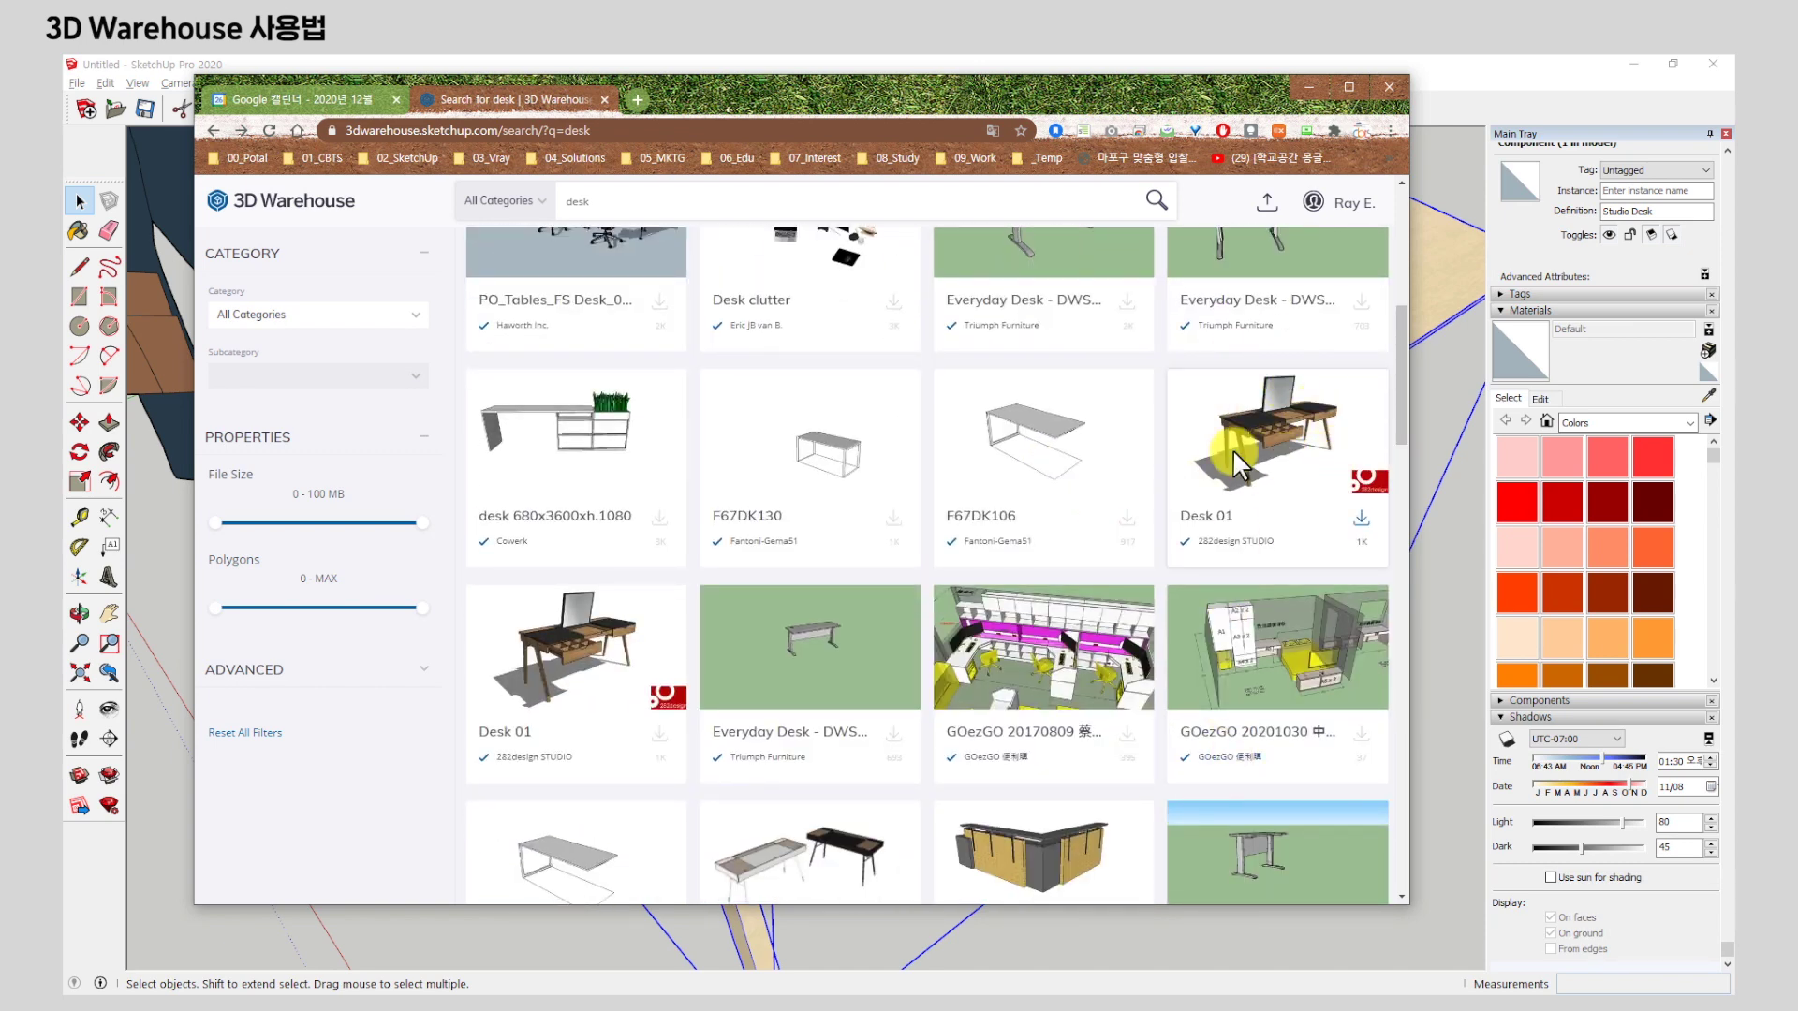
click(1232, 446)
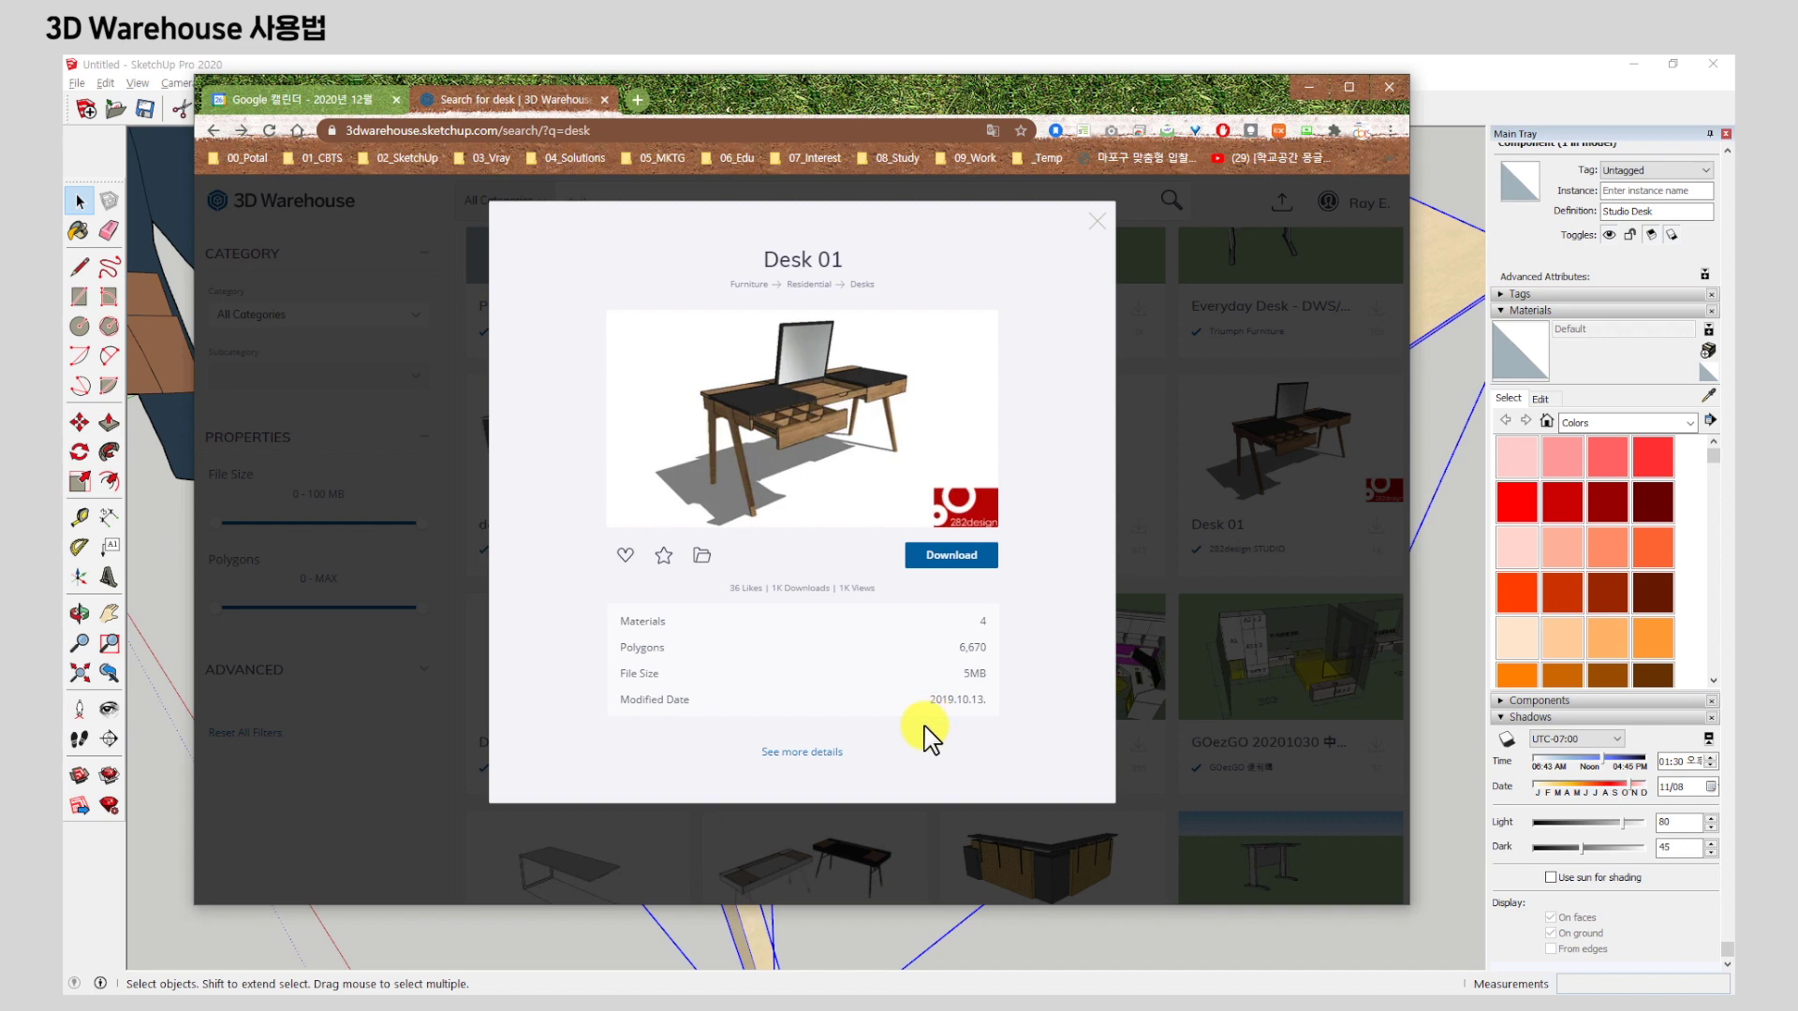
click(824, 755)
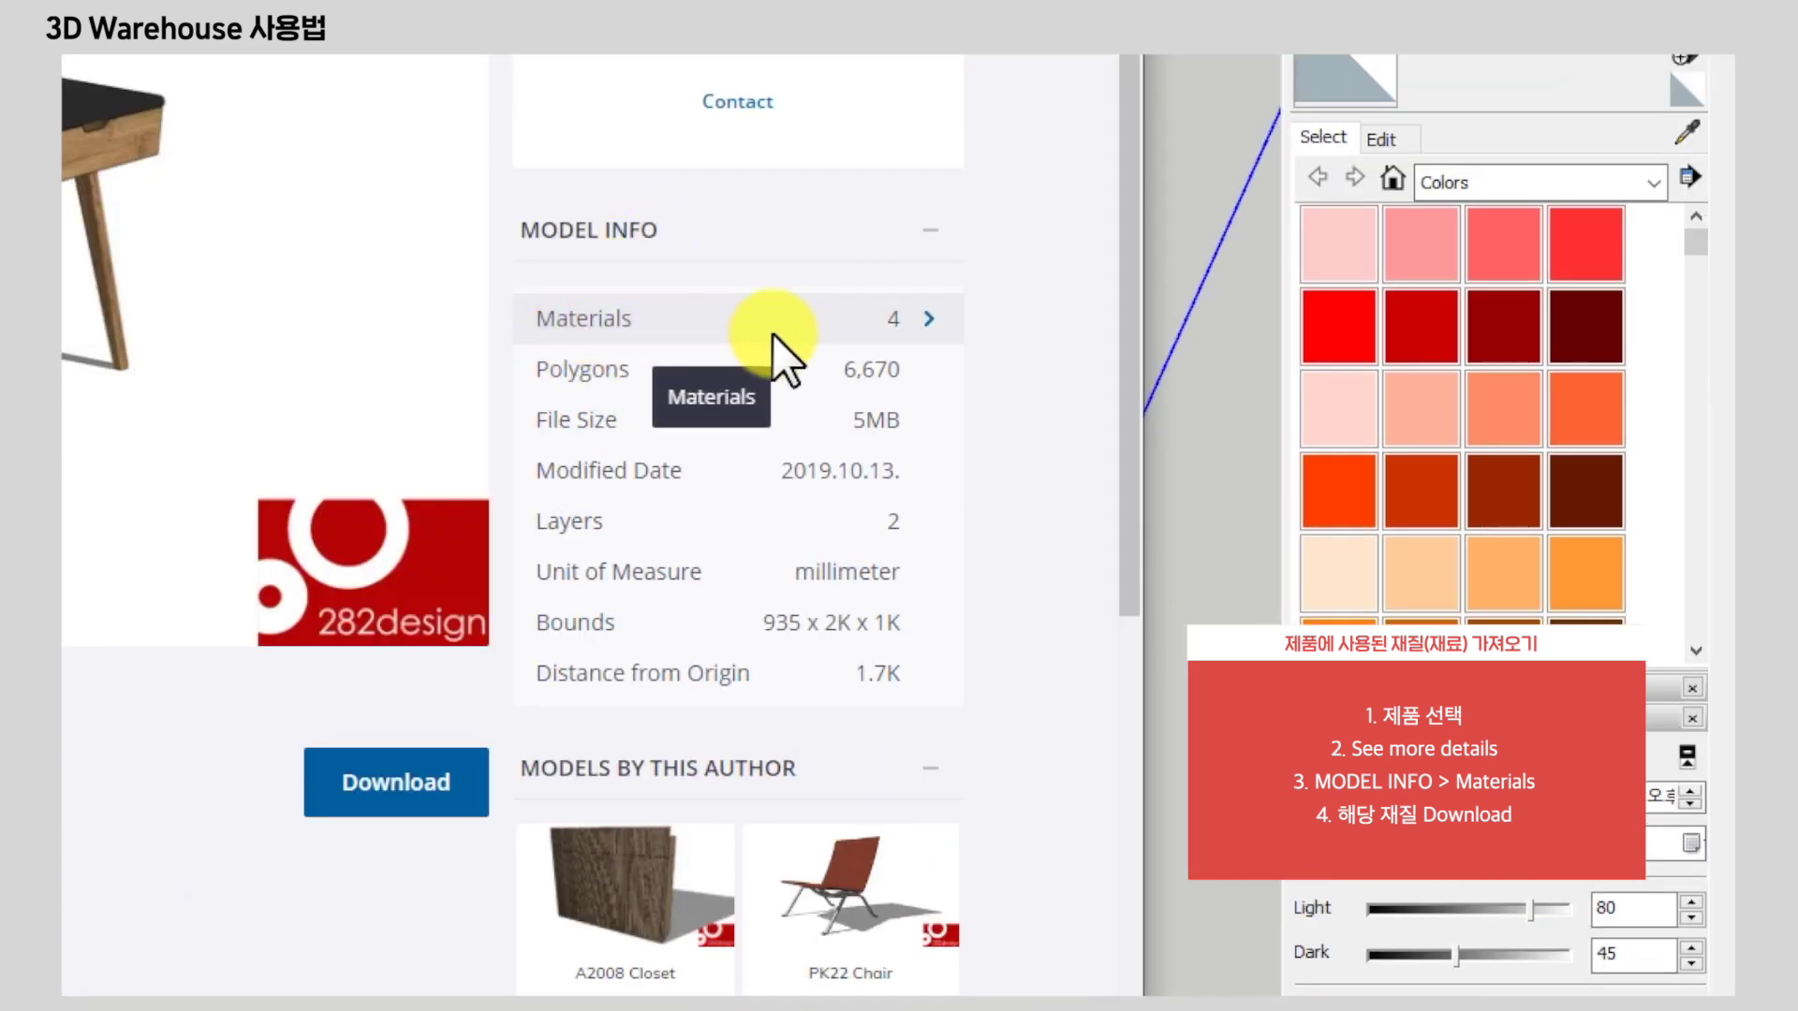
click(929, 322)
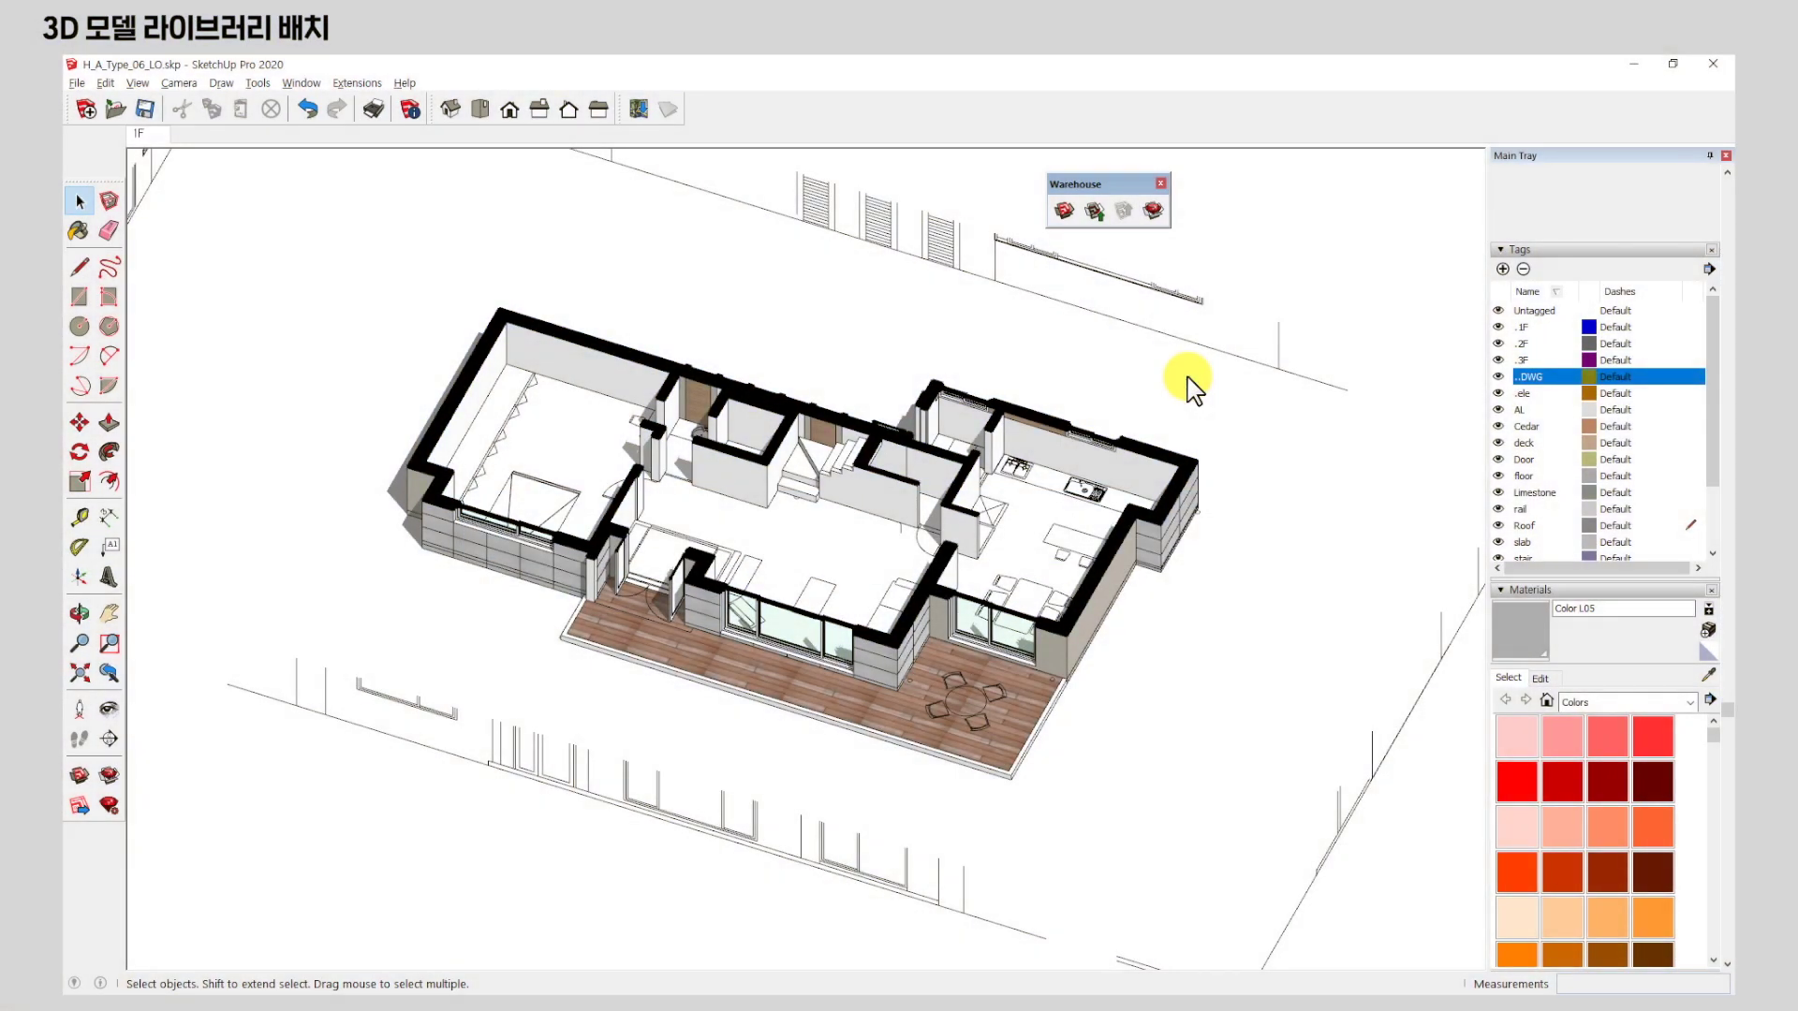
Orbit and zoom around the house model to view it from several angles.
scroll(969, 552, up, 3)
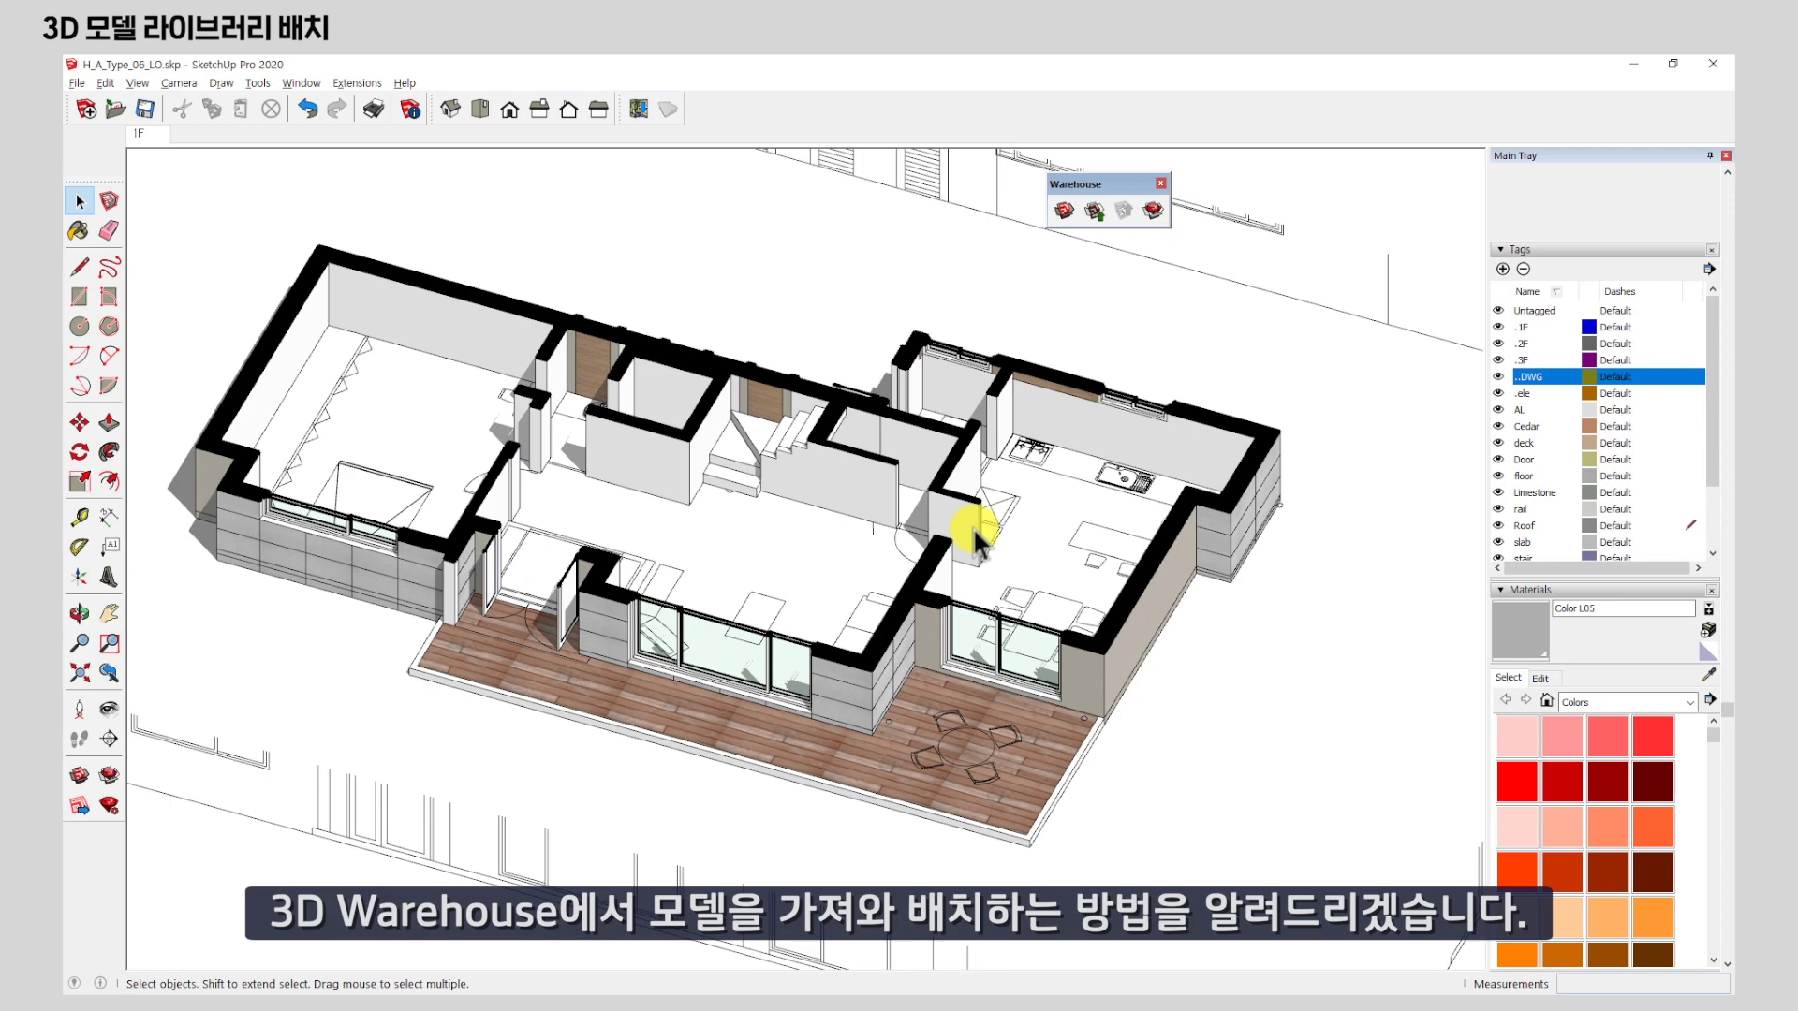
scroll(605, 571, up, 4)
middle_drag(605, 571, 897, 596)
scroll(896, 596, down, 4)
middle_drag(1181, 588, 796, 462)
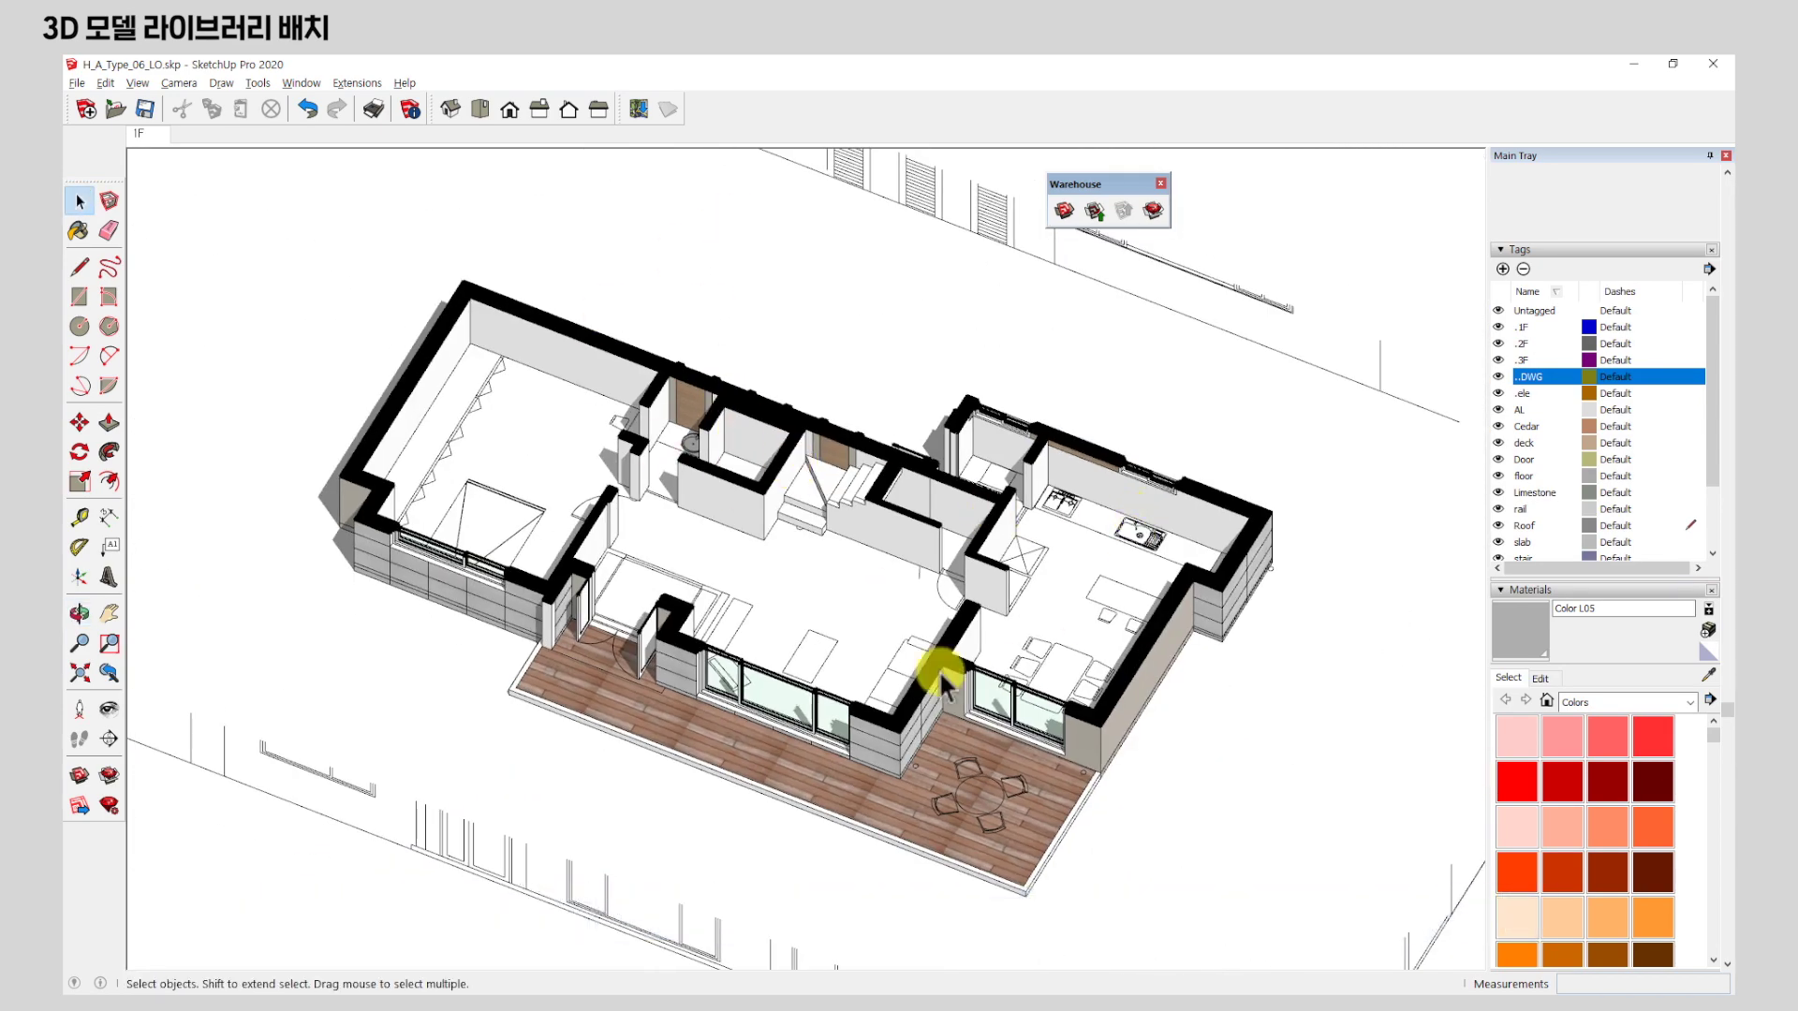
middle_drag(724, 335, 774, 457)
Tilt the floor plan into 3D perspective and open the 3D Warehouse window.
scroll(824, 487, up, 5)
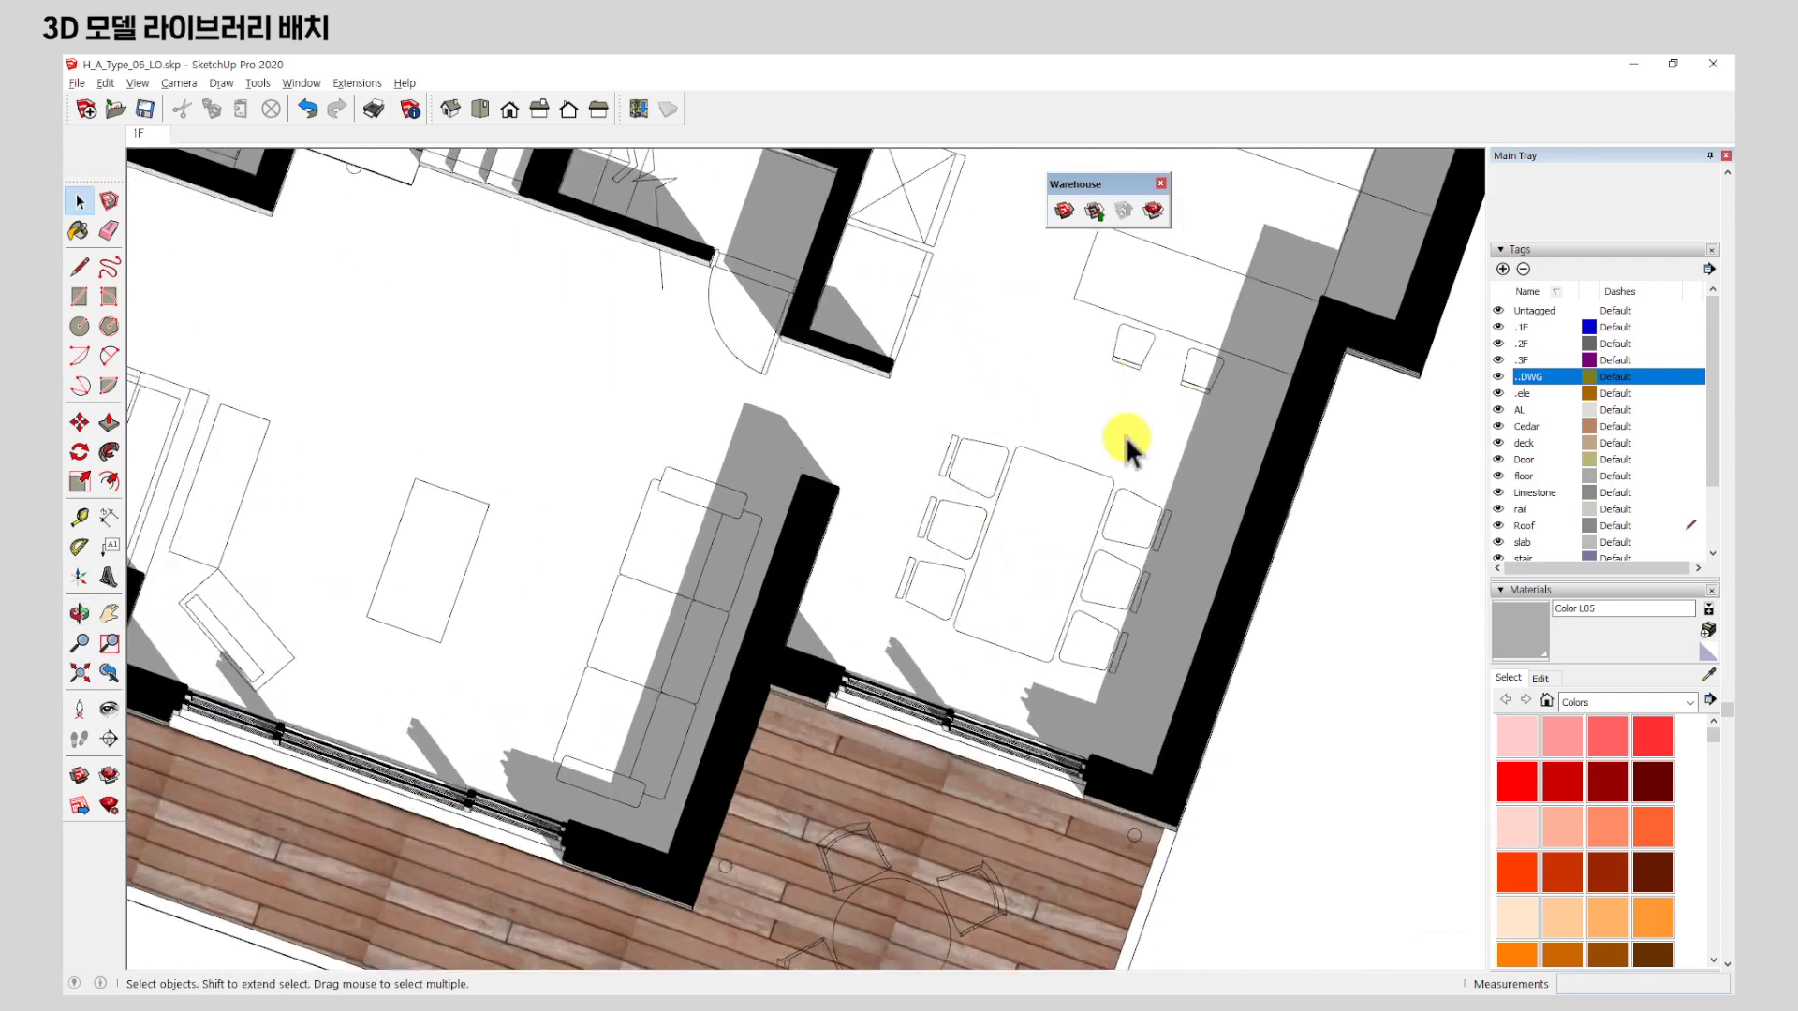
scroll(1124, 506, down, 2)
scroll(1108, 519, down, 2)
scroll(883, 527, up, 4)
scroll(1091, 641, down, 3)
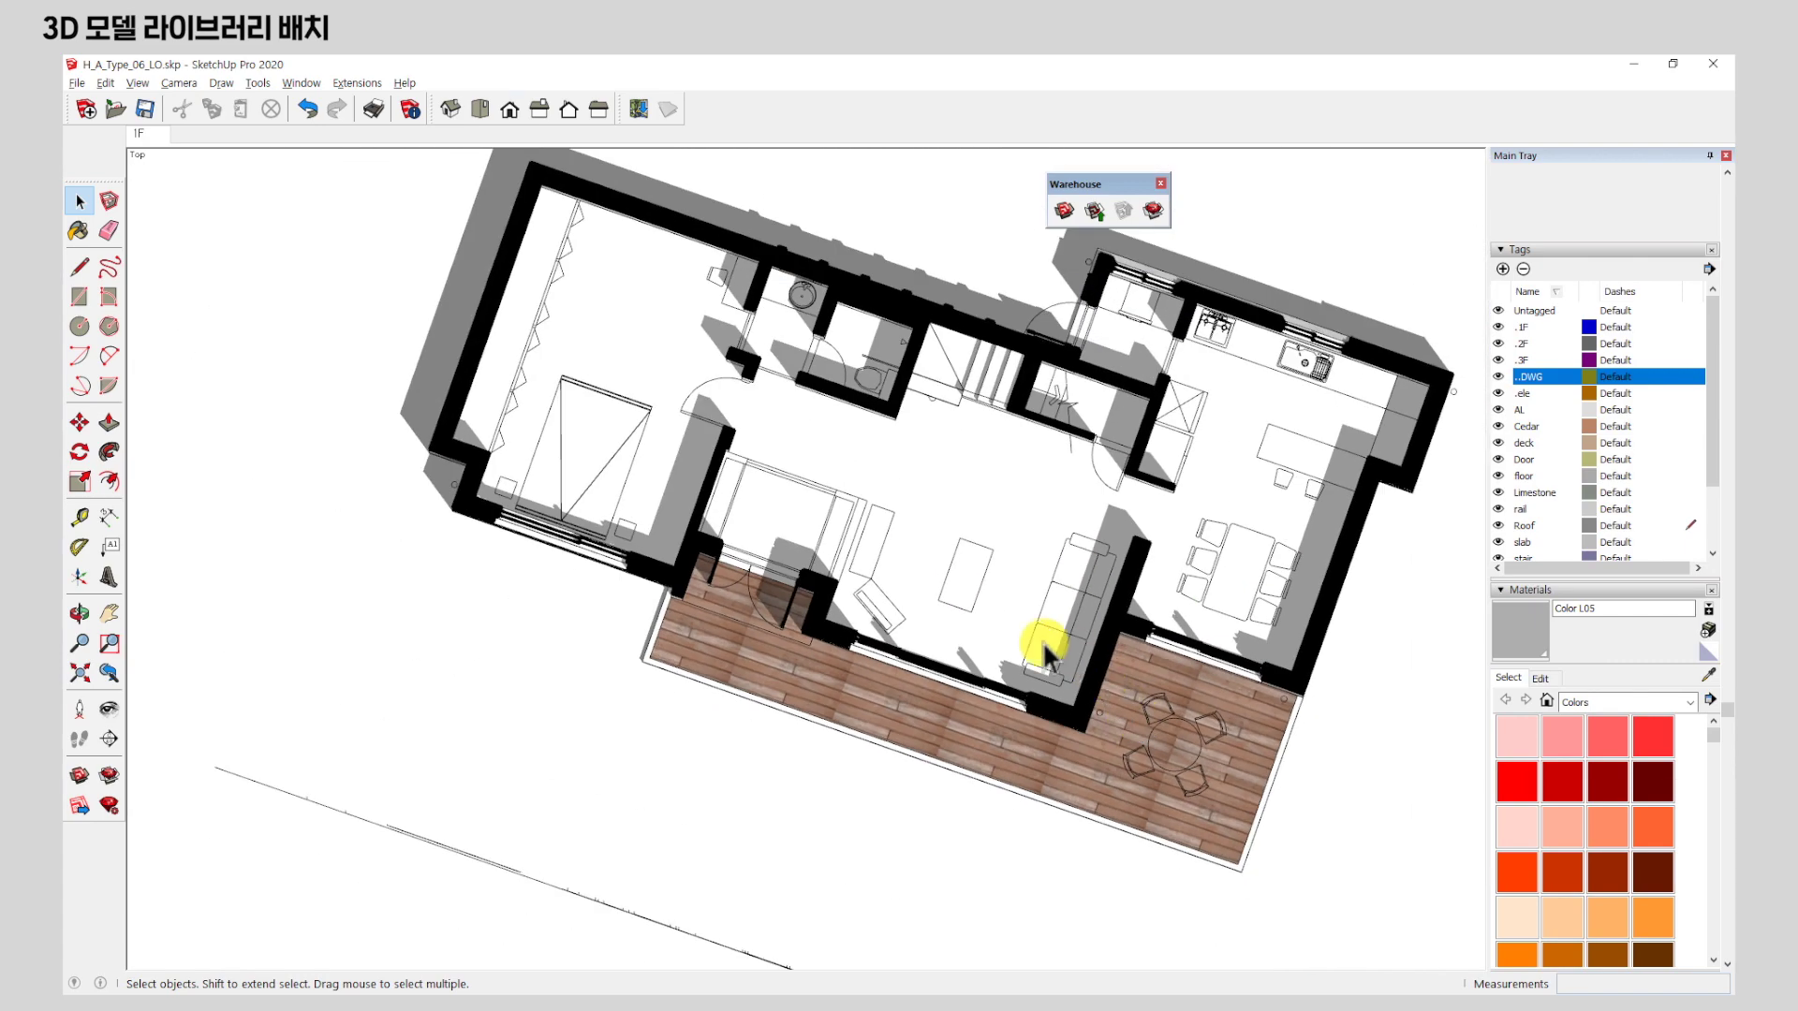
scroll(630, 509, up, 3)
mouse_move(820, 651)
middle_down()
mouse_move(734, 630)
mouse_move(662, 546)
mouse_move(923, 540)
middle_up()
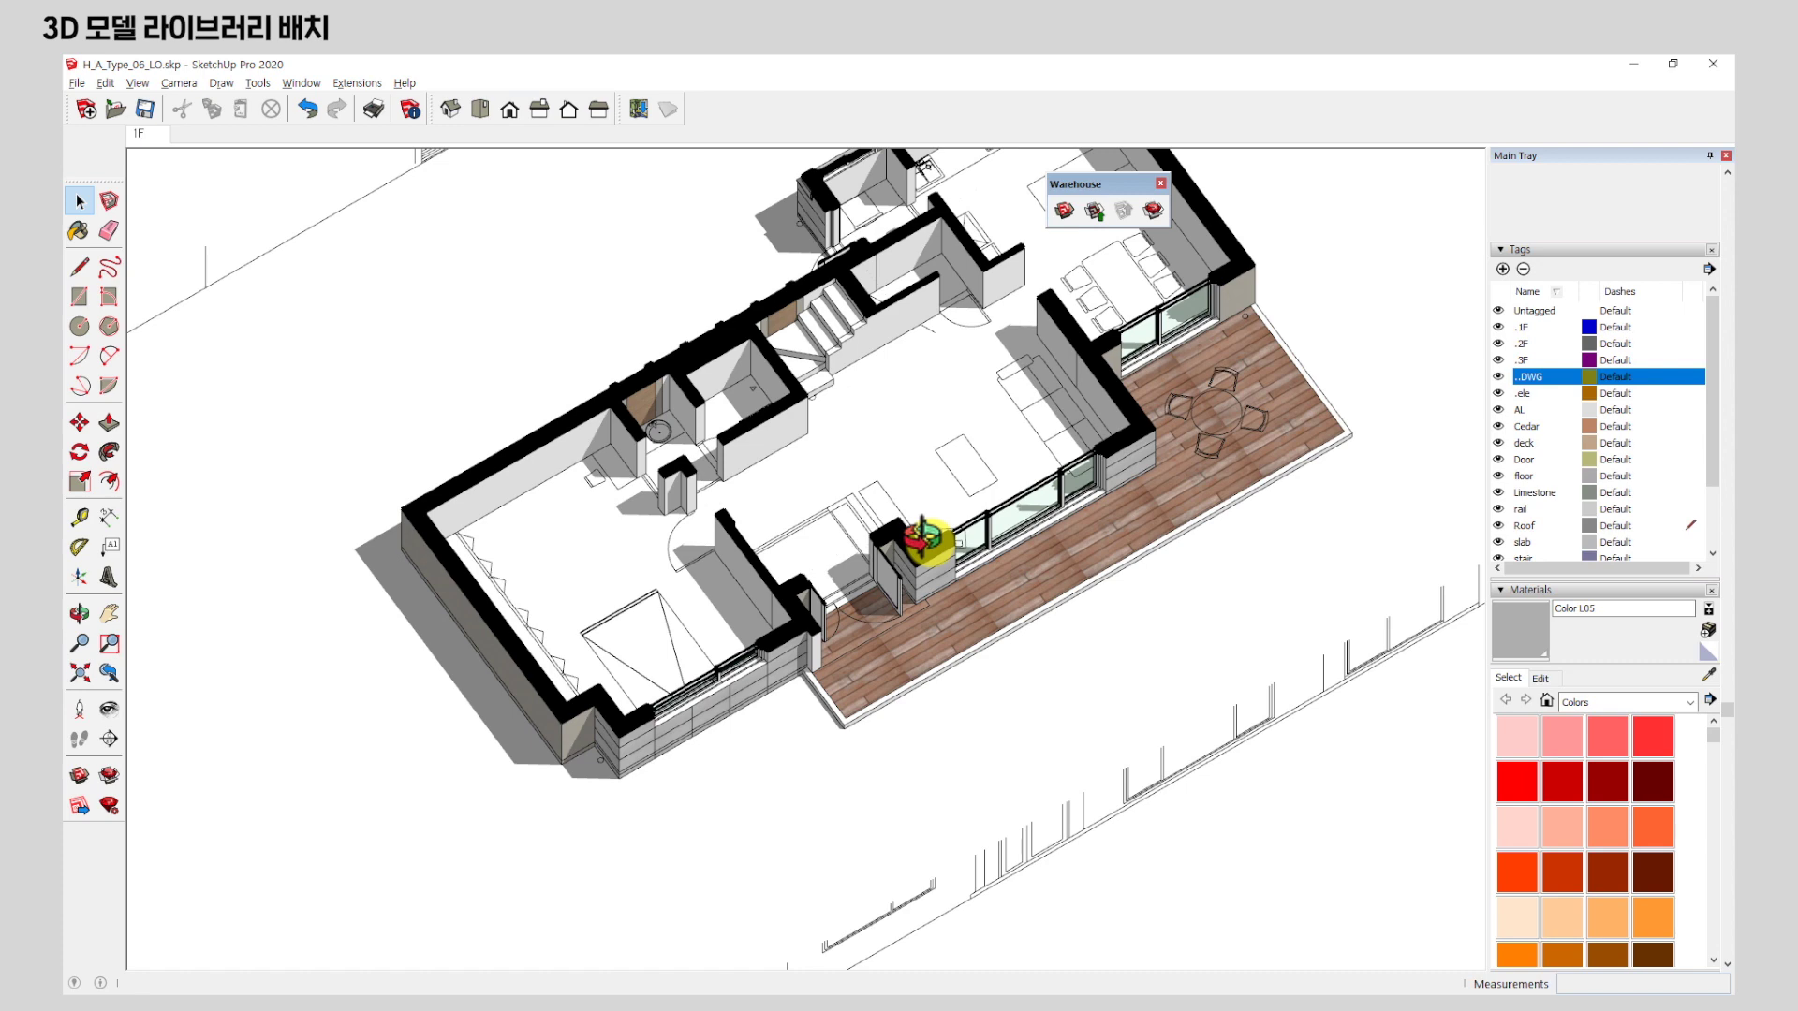
scroll(919, 551, up, 2)
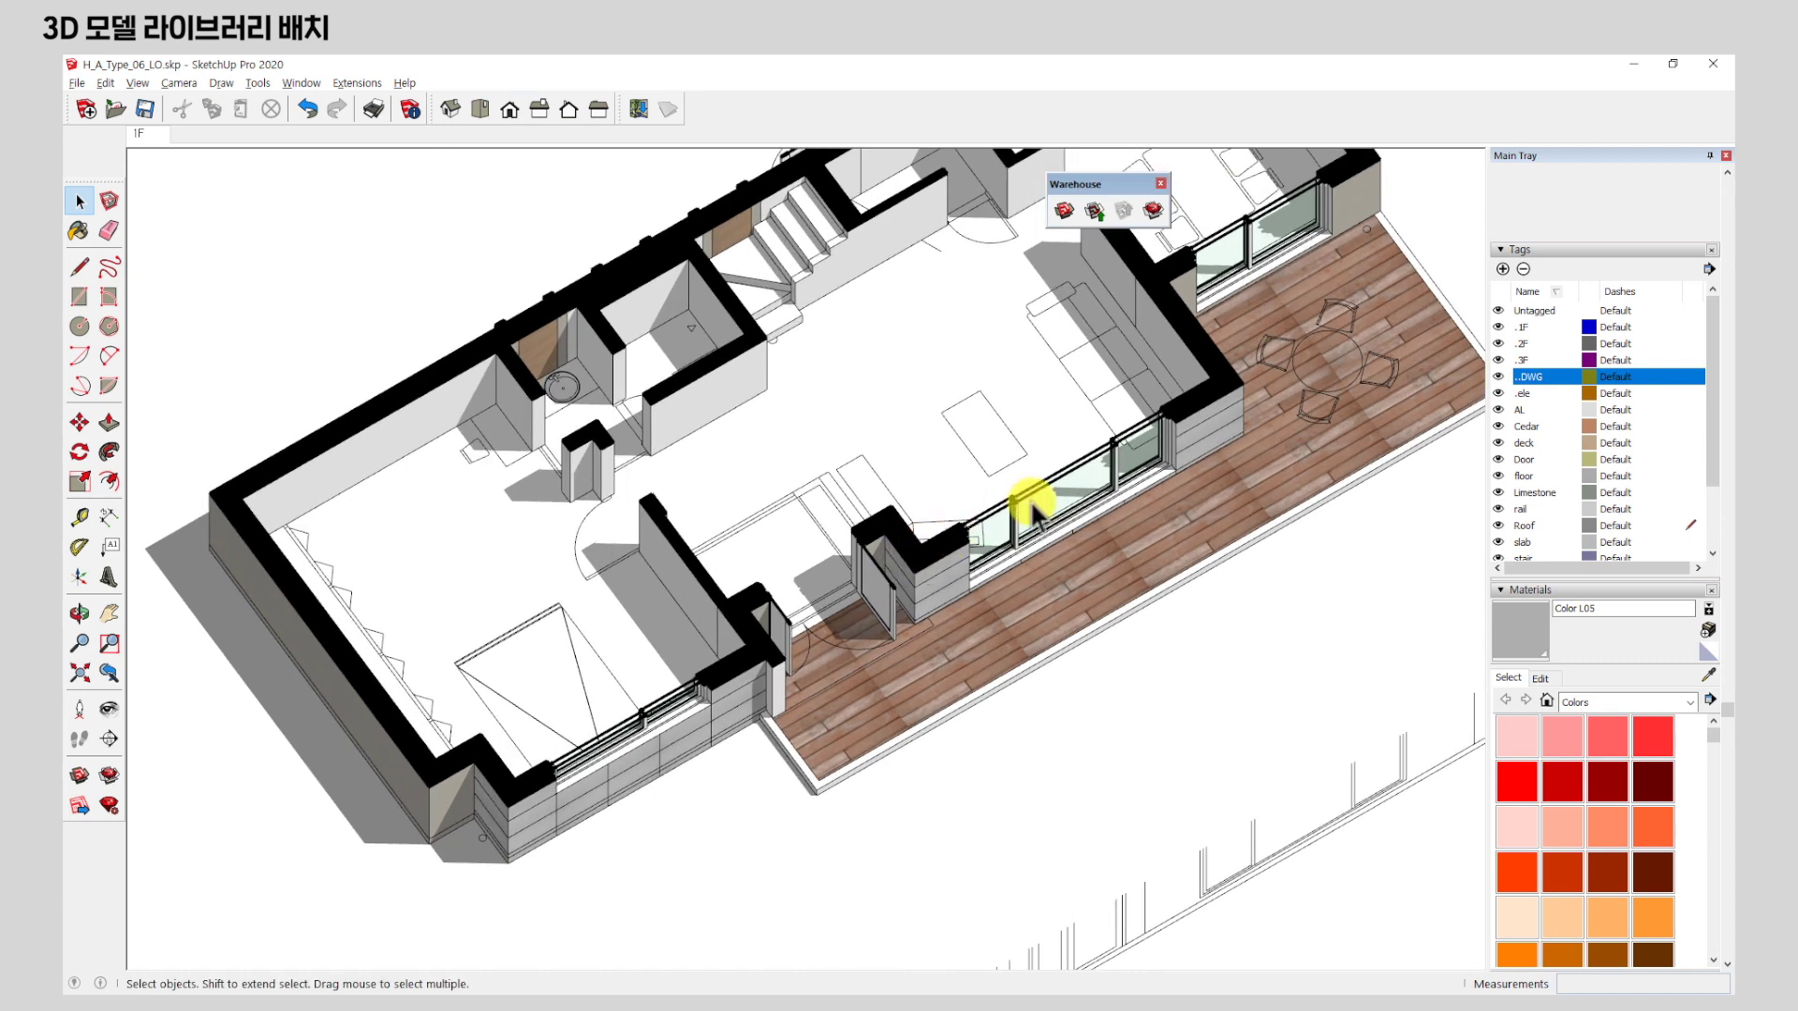
click(1065, 212)
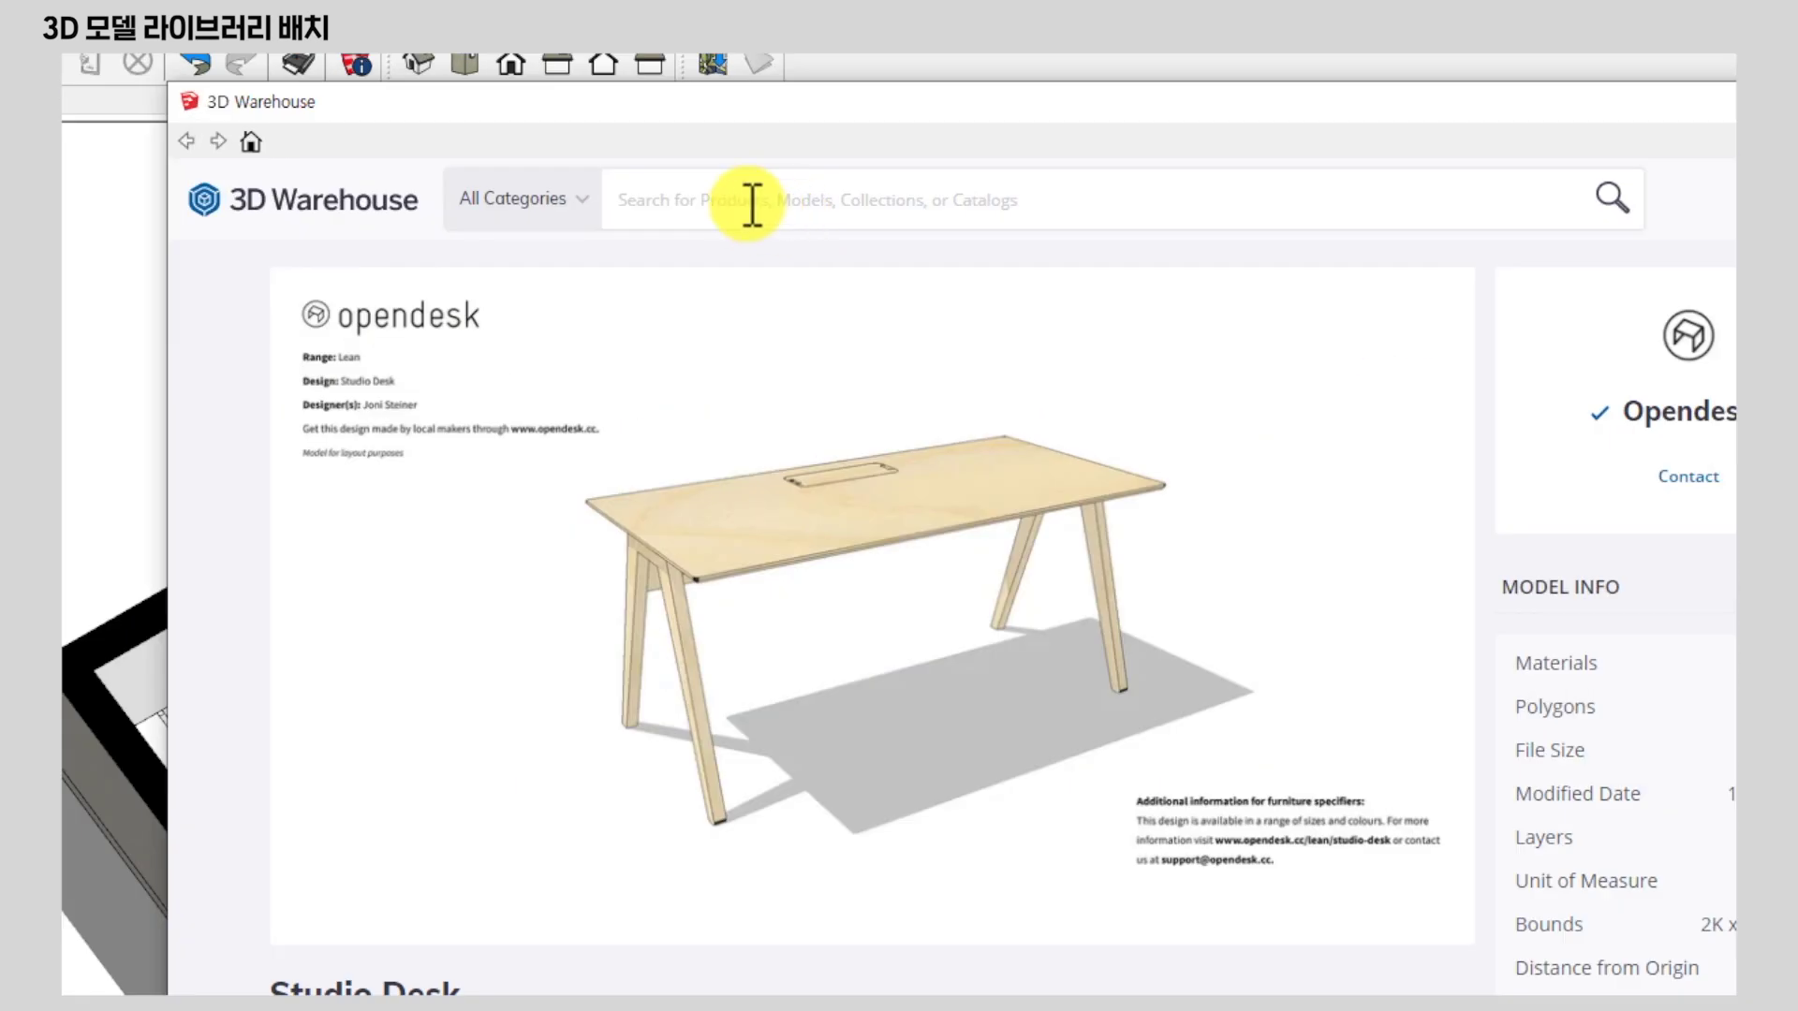
Search 3D Warehouse for 'bed' and load the Raine Bed into the model.
click(669, 200)
text(bed)
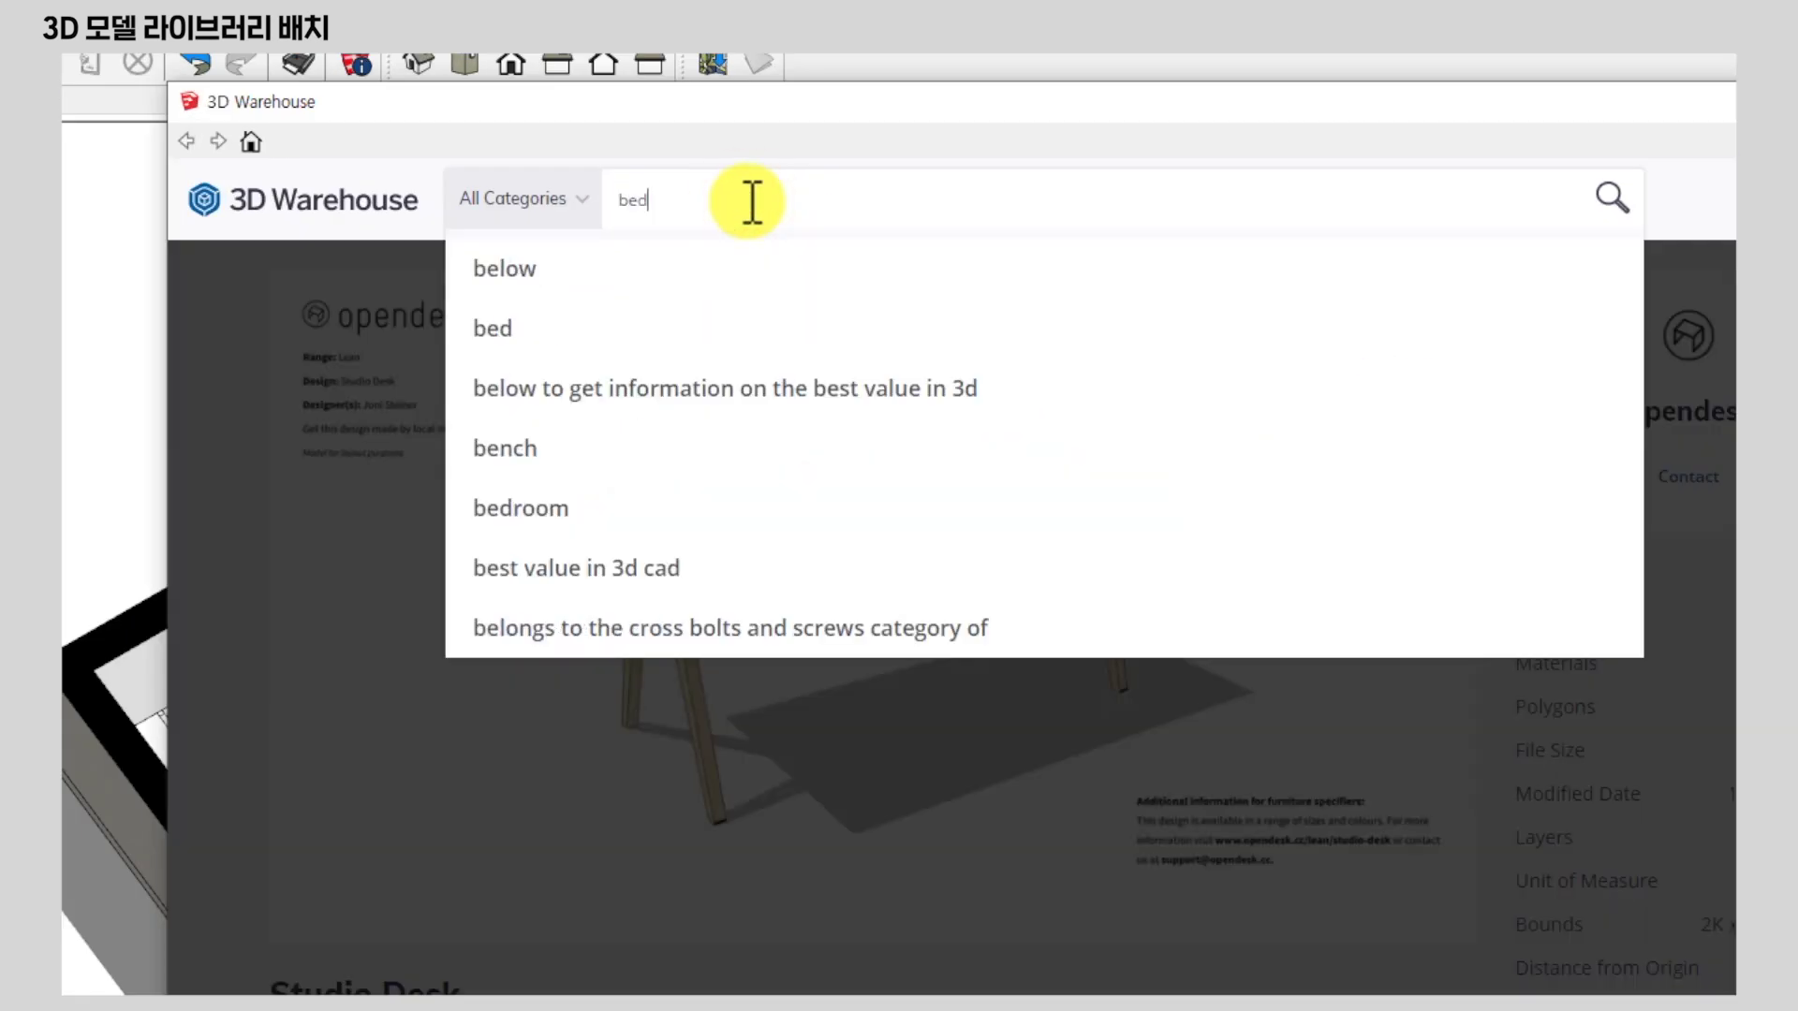
key(Return)
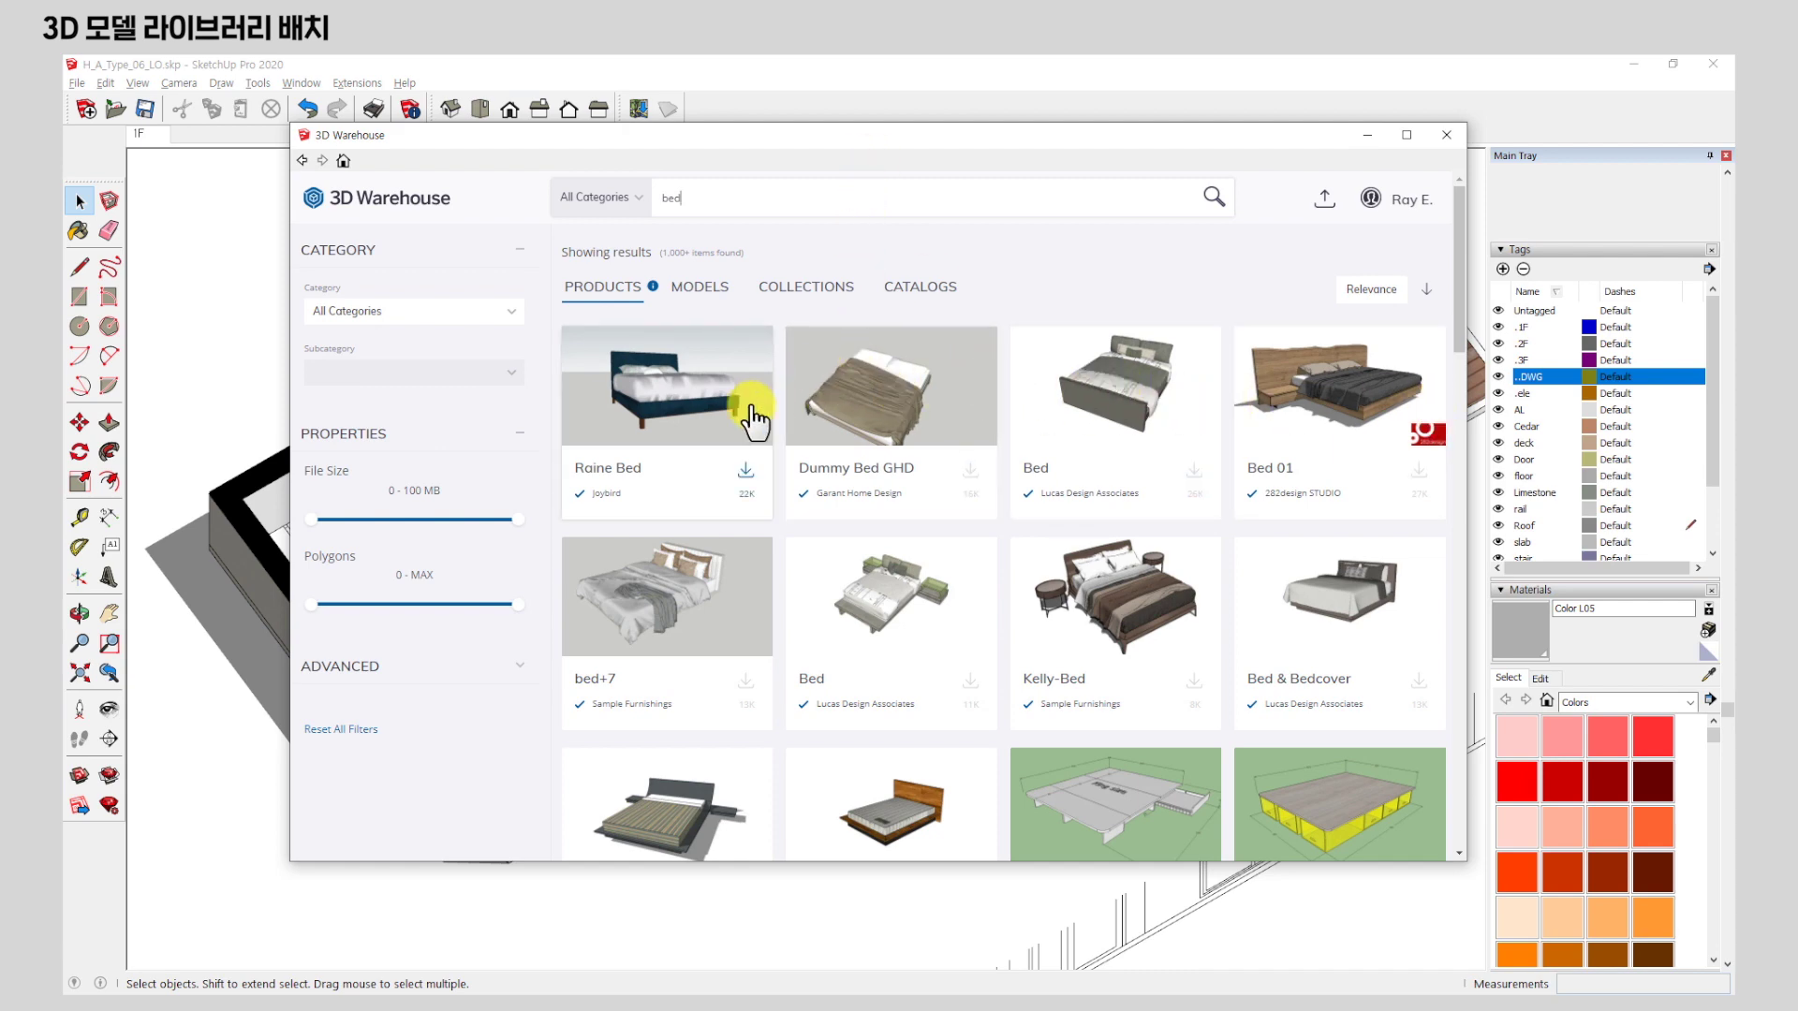
click(704, 398)
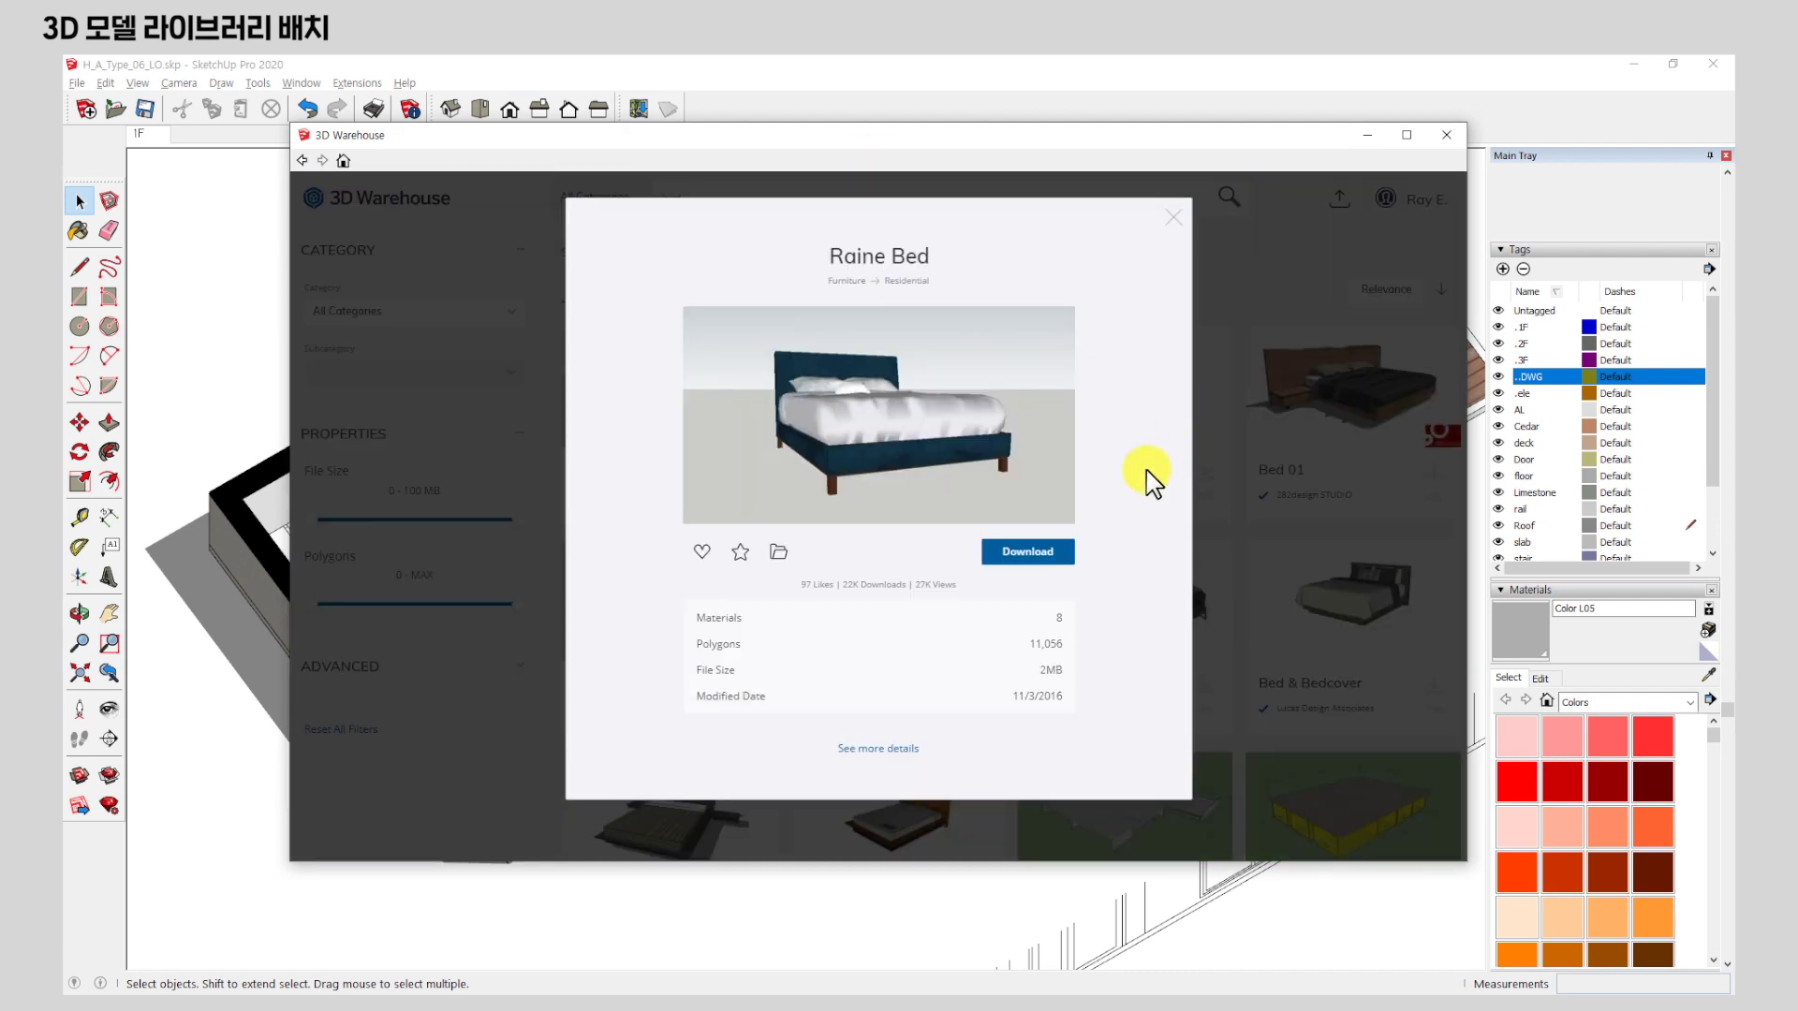
click(880, 750)
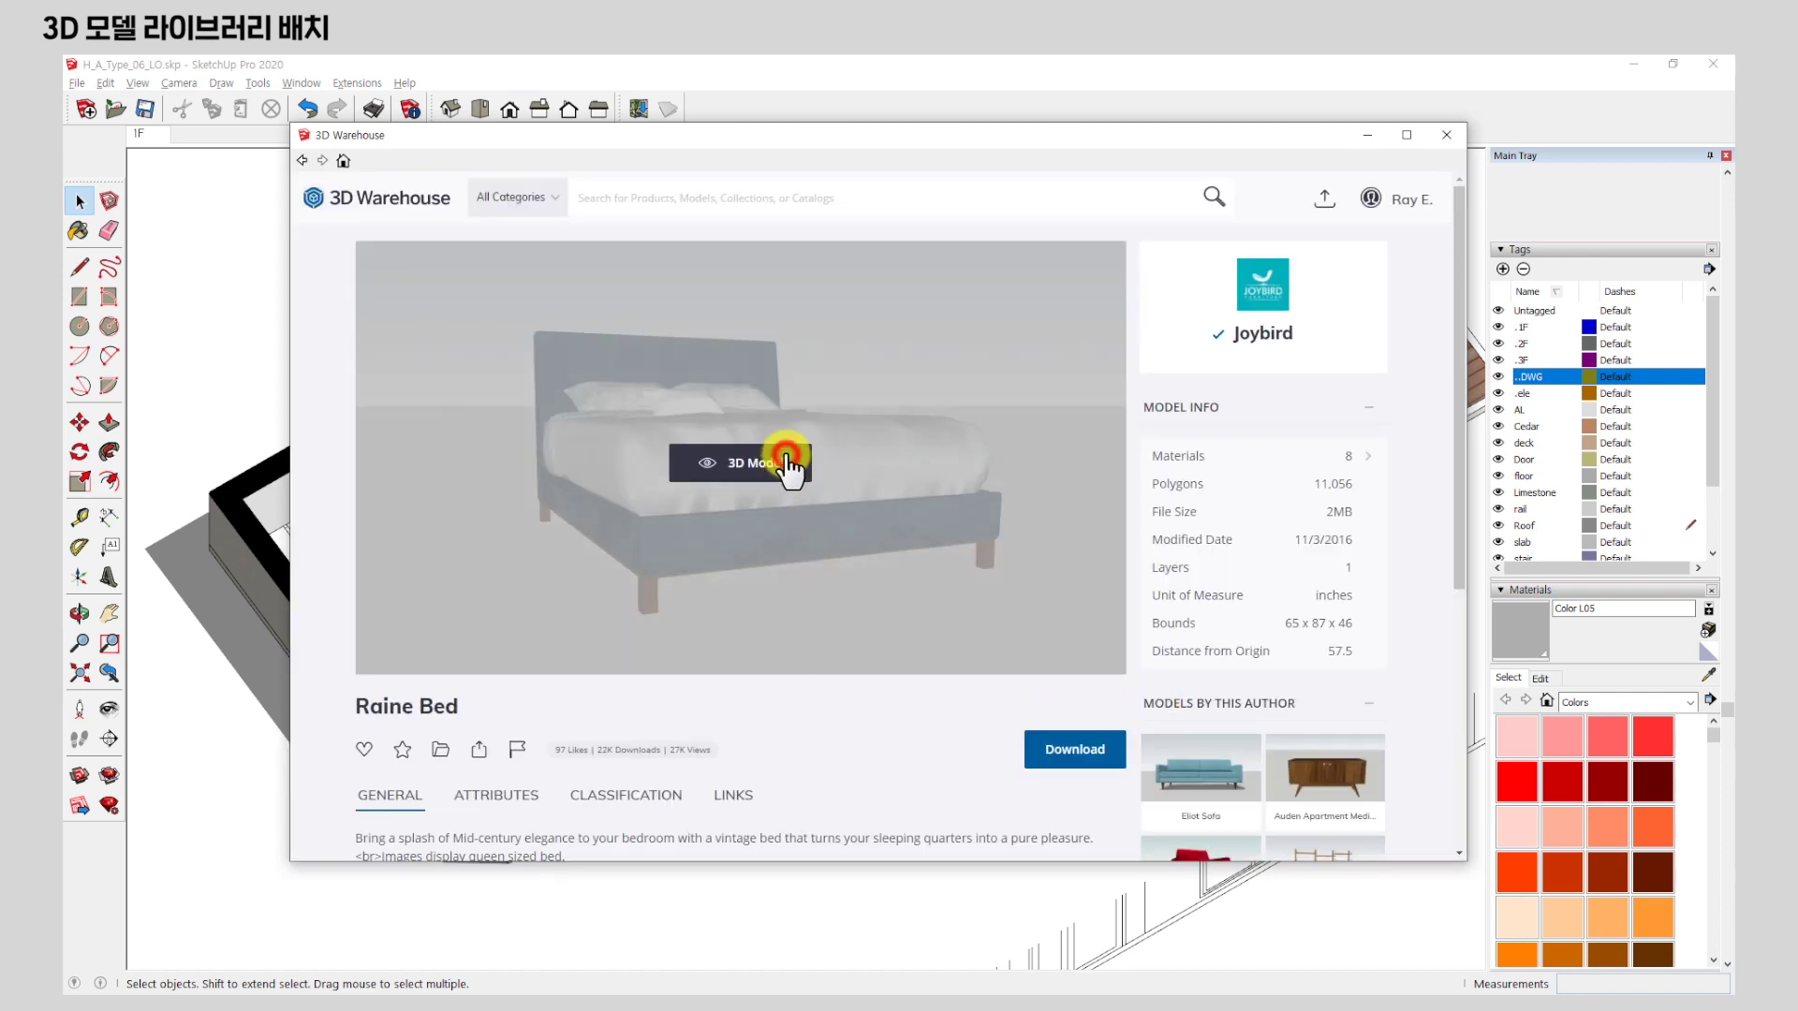
click(790, 462)
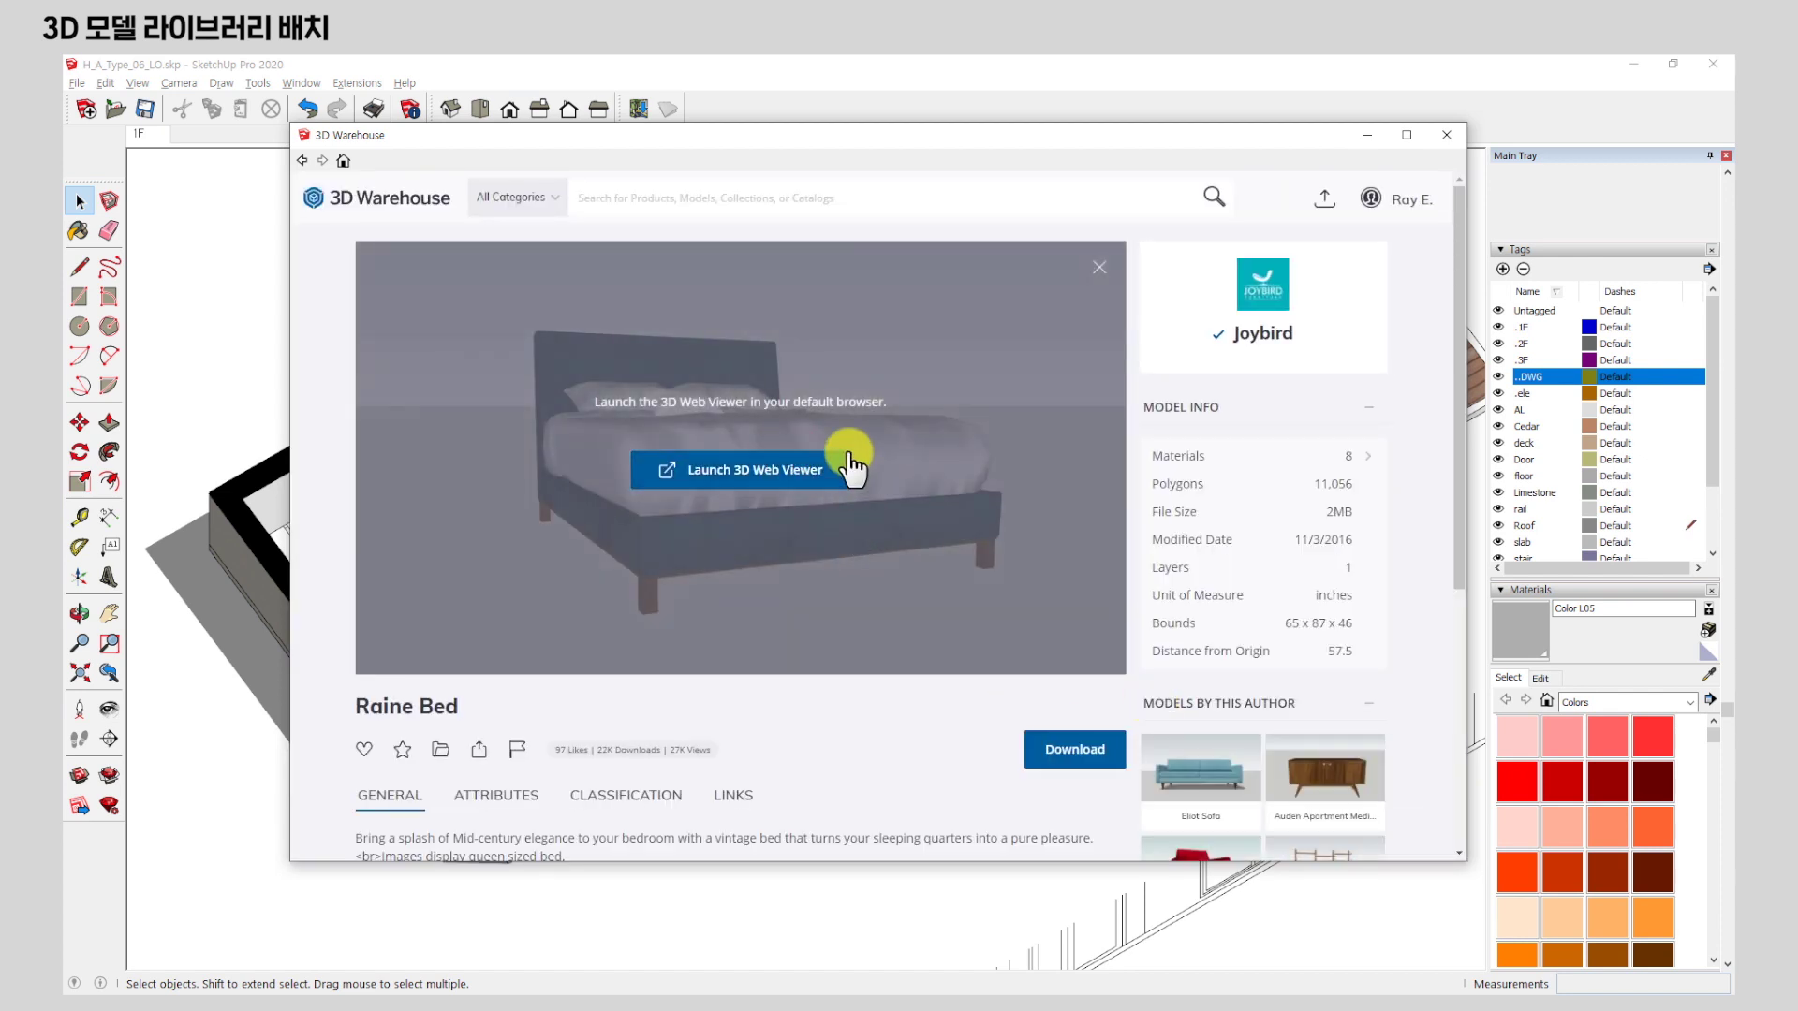
click(1077, 754)
click(835, 545)
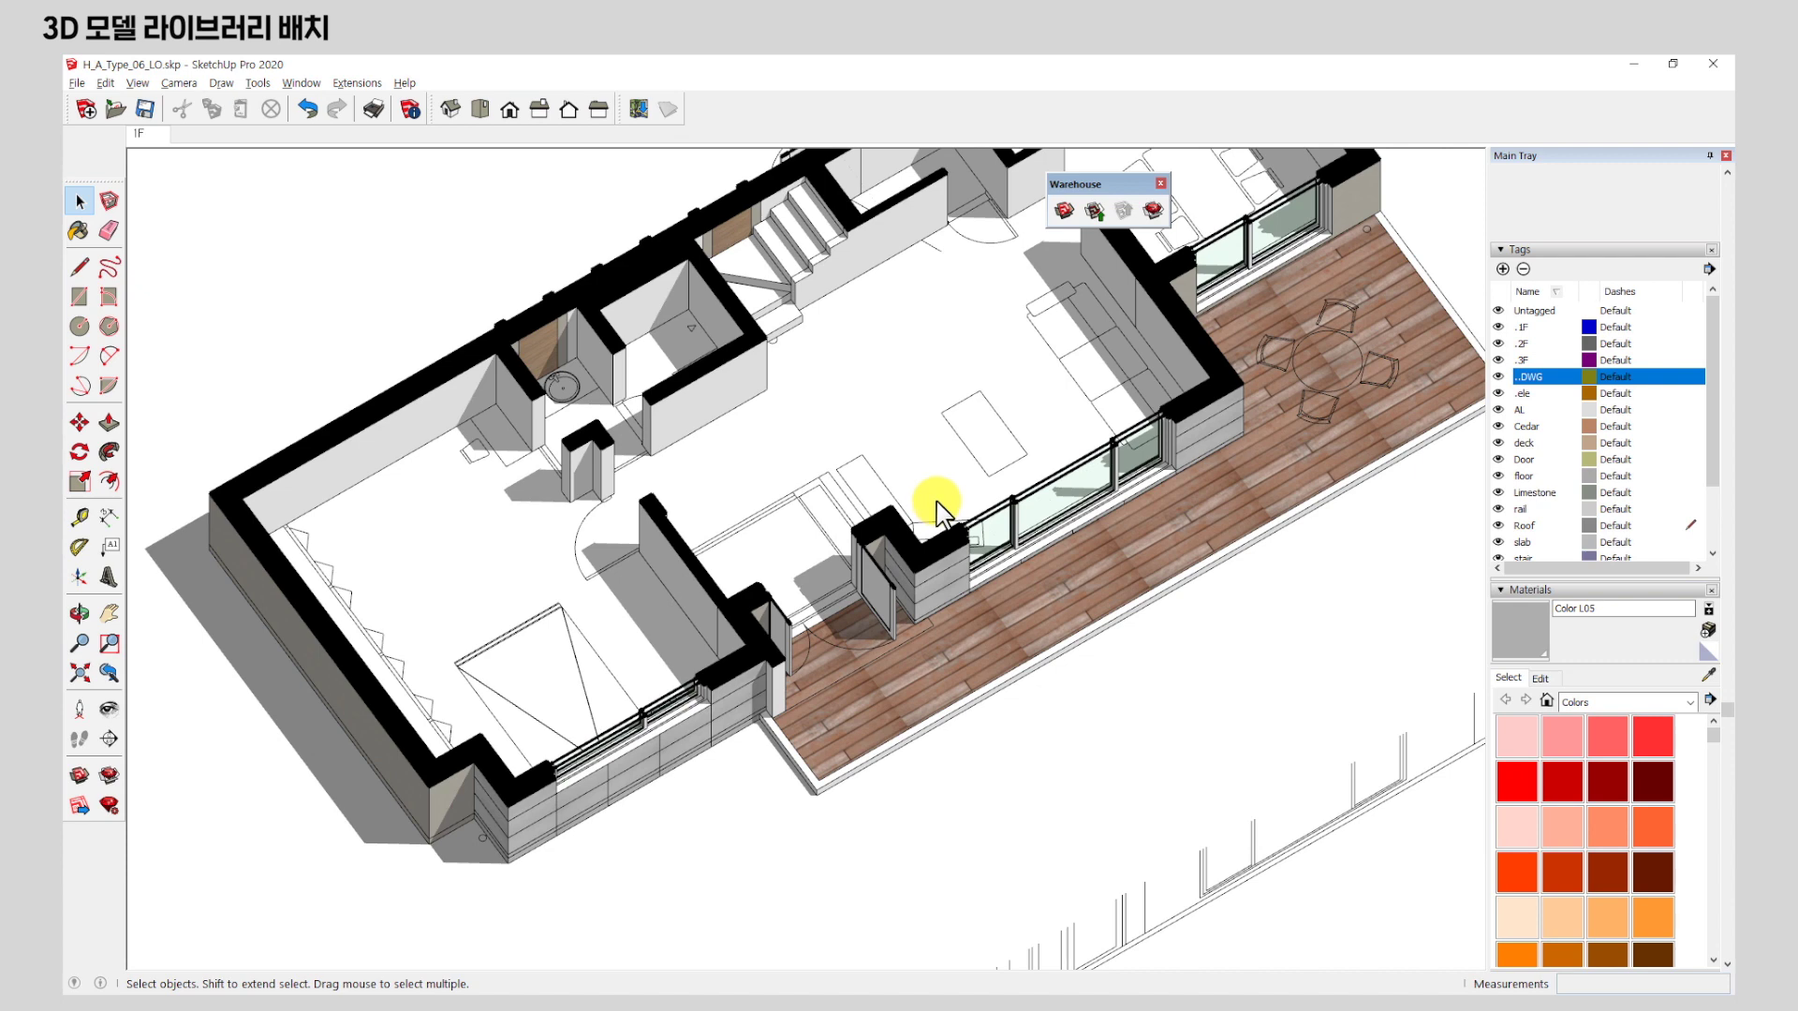
Orbit to the bedroom and drop the Raine Bed next to the wall.
middle_drag(469, 497, 454, 788)
scroll(425, 570, up, 4)
scroll(423, 567, up, 2)
middle_drag(611, 604, 580, 337)
scroll(578, 453, down, 4)
scroll(529, 454, down, 2)
middle_drag(538, 447, 502, 863)
scroll(515, 474, up, 2)
scroll(599, 504, up, 3)
scroll(809, 782, down, 2)
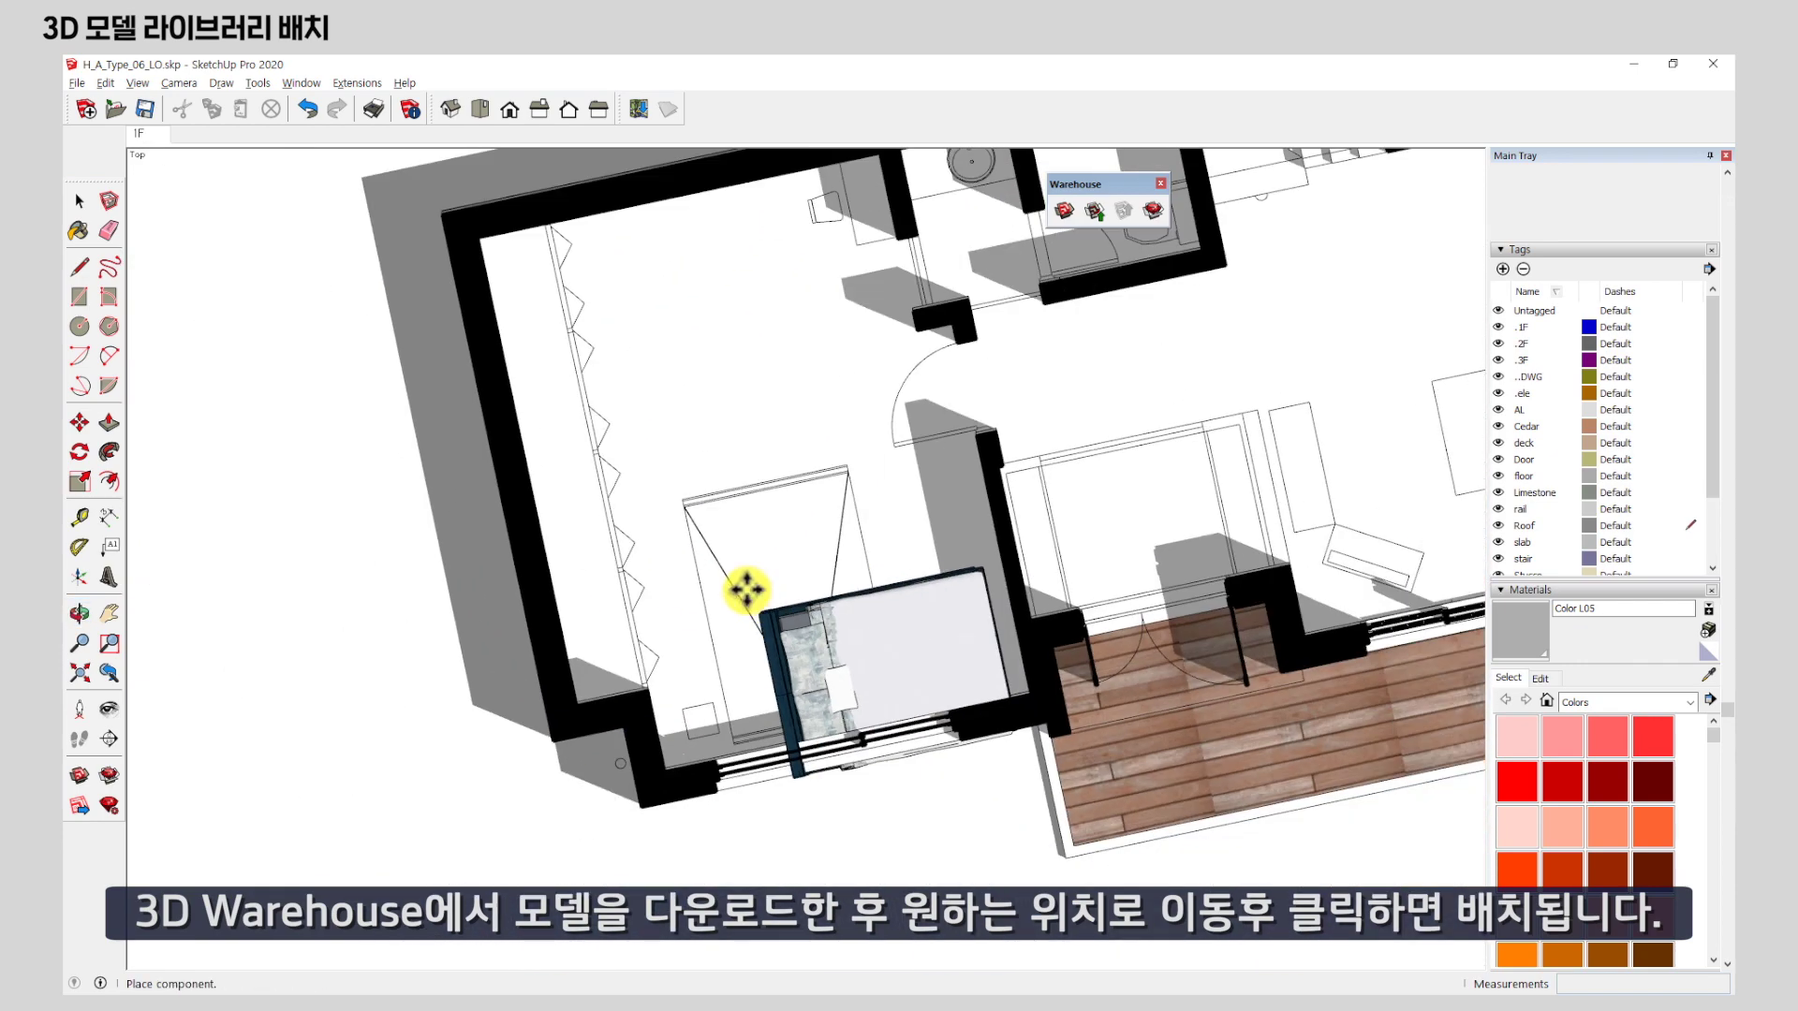
click(633, 313)
Orbit and zoom around the placed bed to inspect its position.
middle_drag(875, 690, 827, 582)
scroll(796, 525, up, 3)
scroll(941, 632, down, 4)
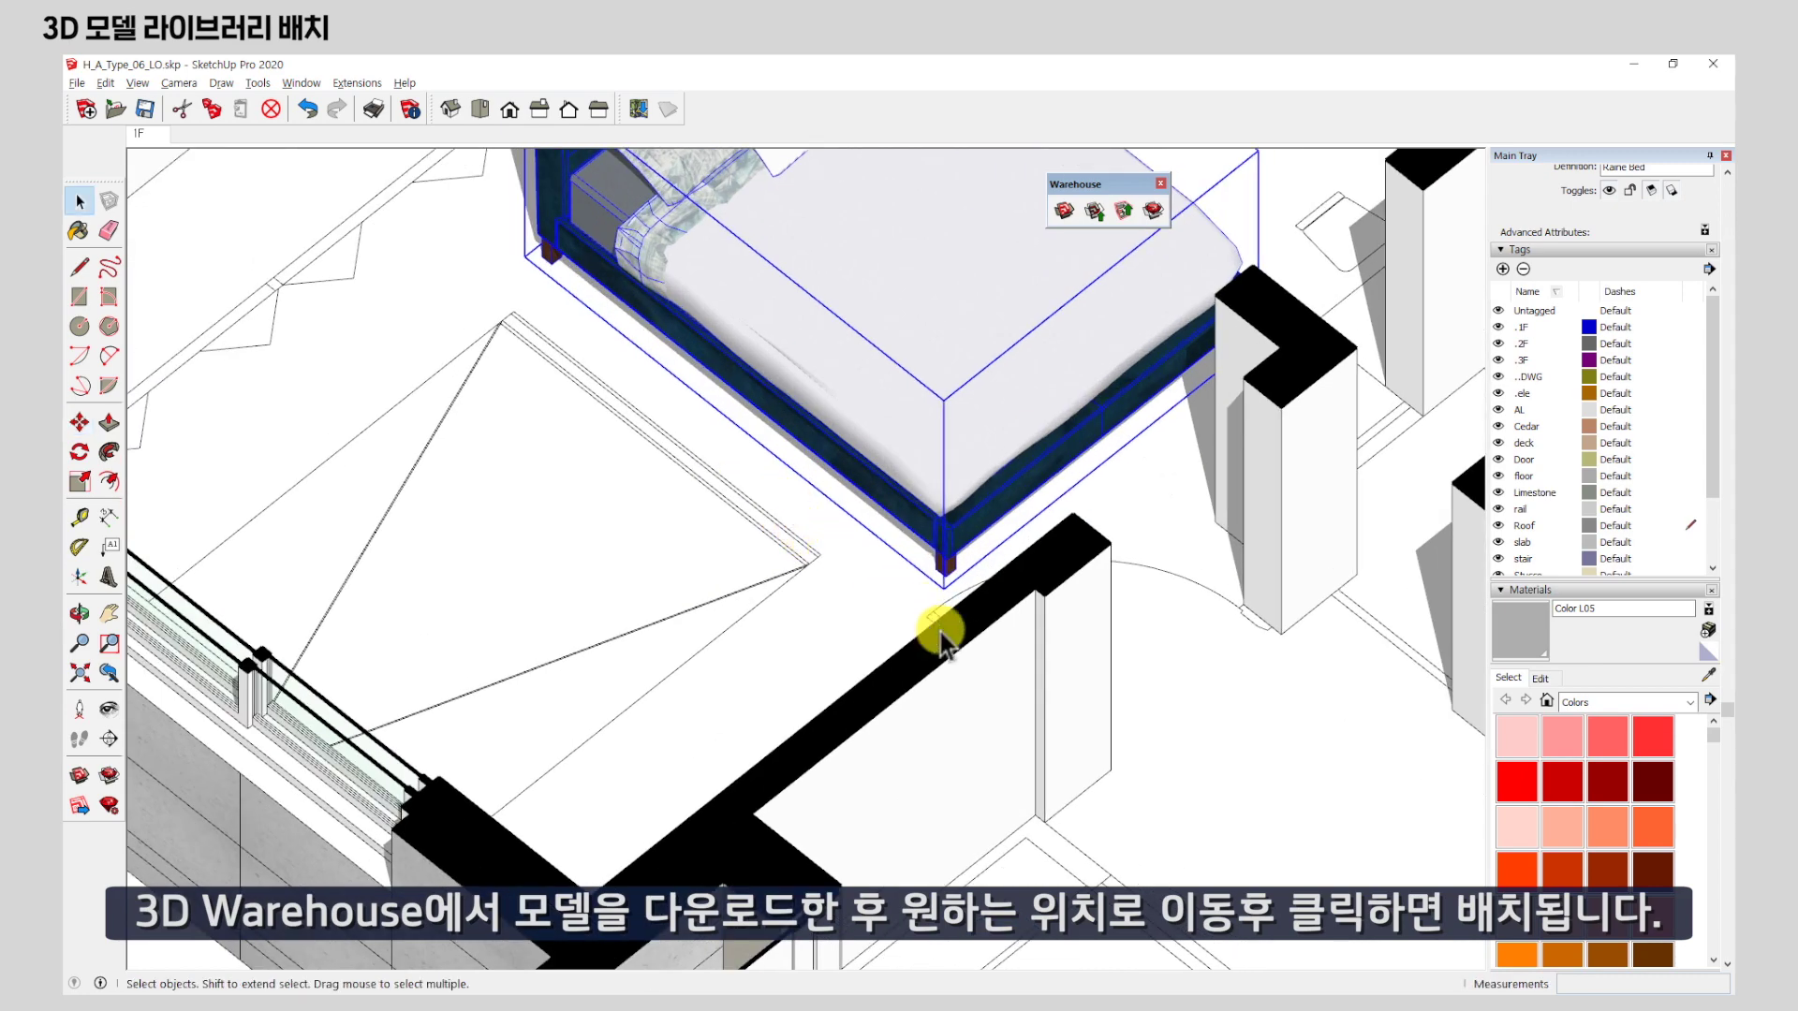
middle_drag(1051, 630, 587, 817)
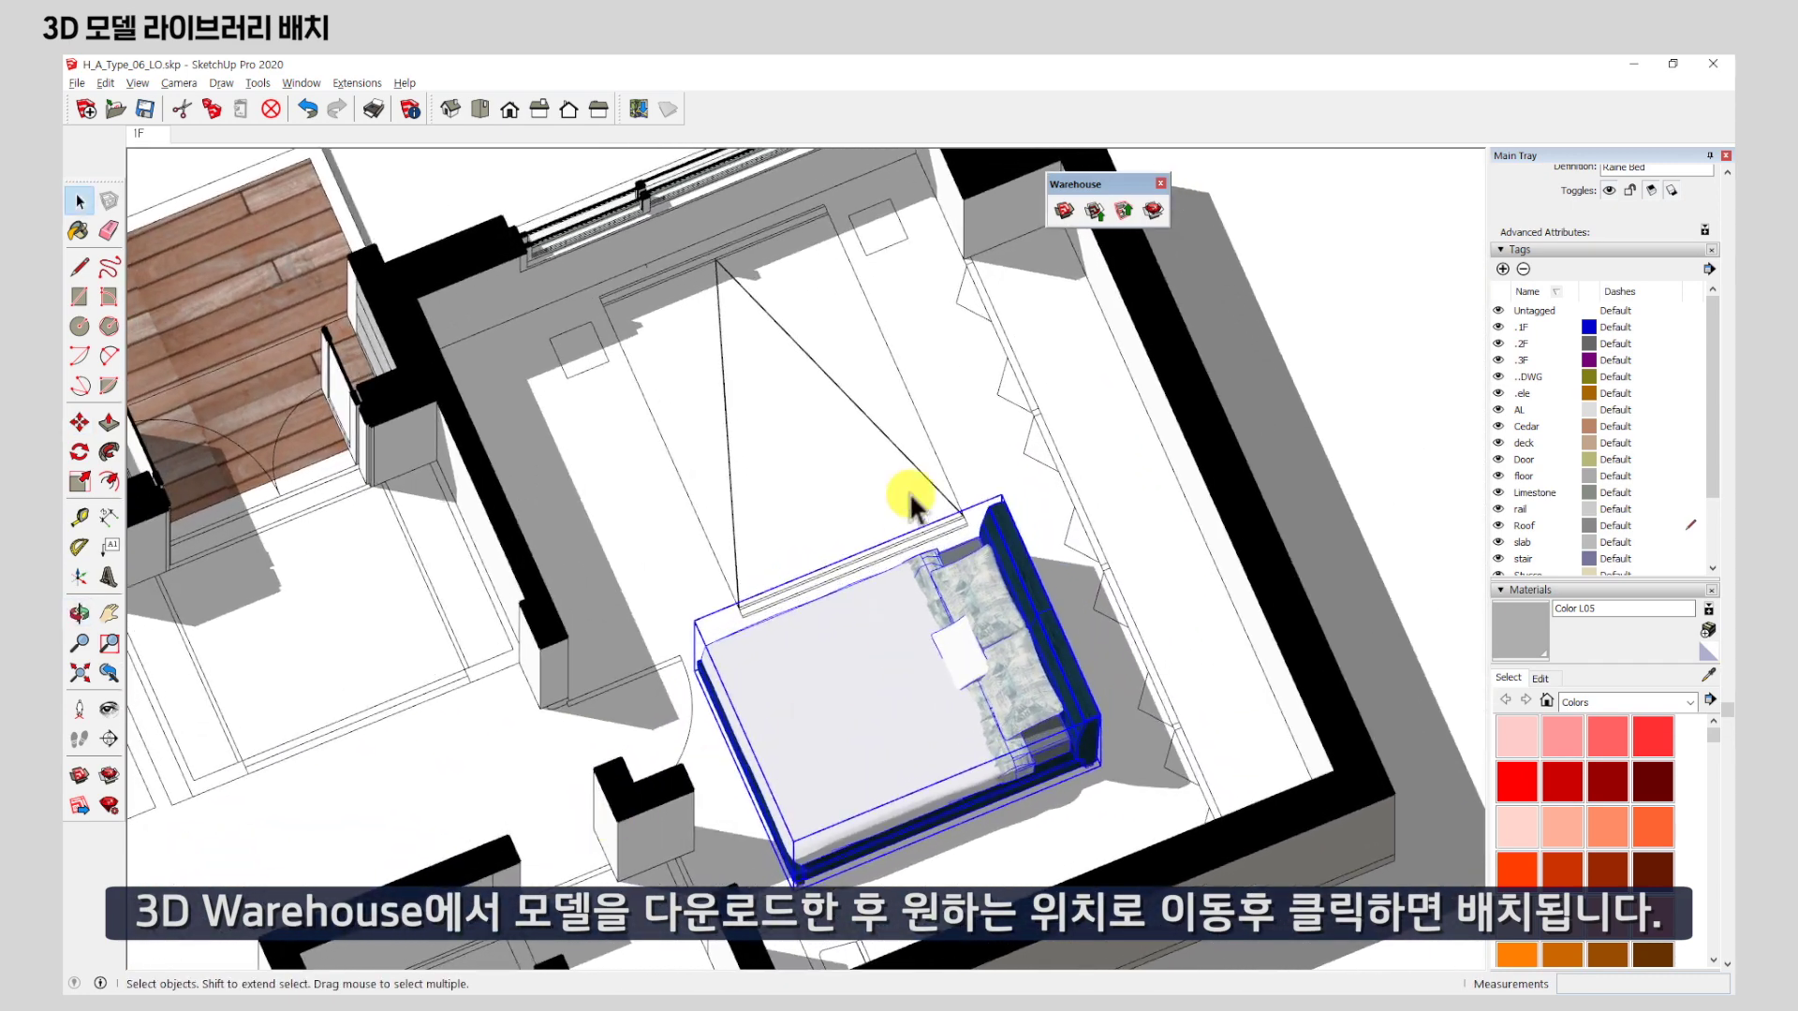
middle_drag(913, 676, 1010, 653)
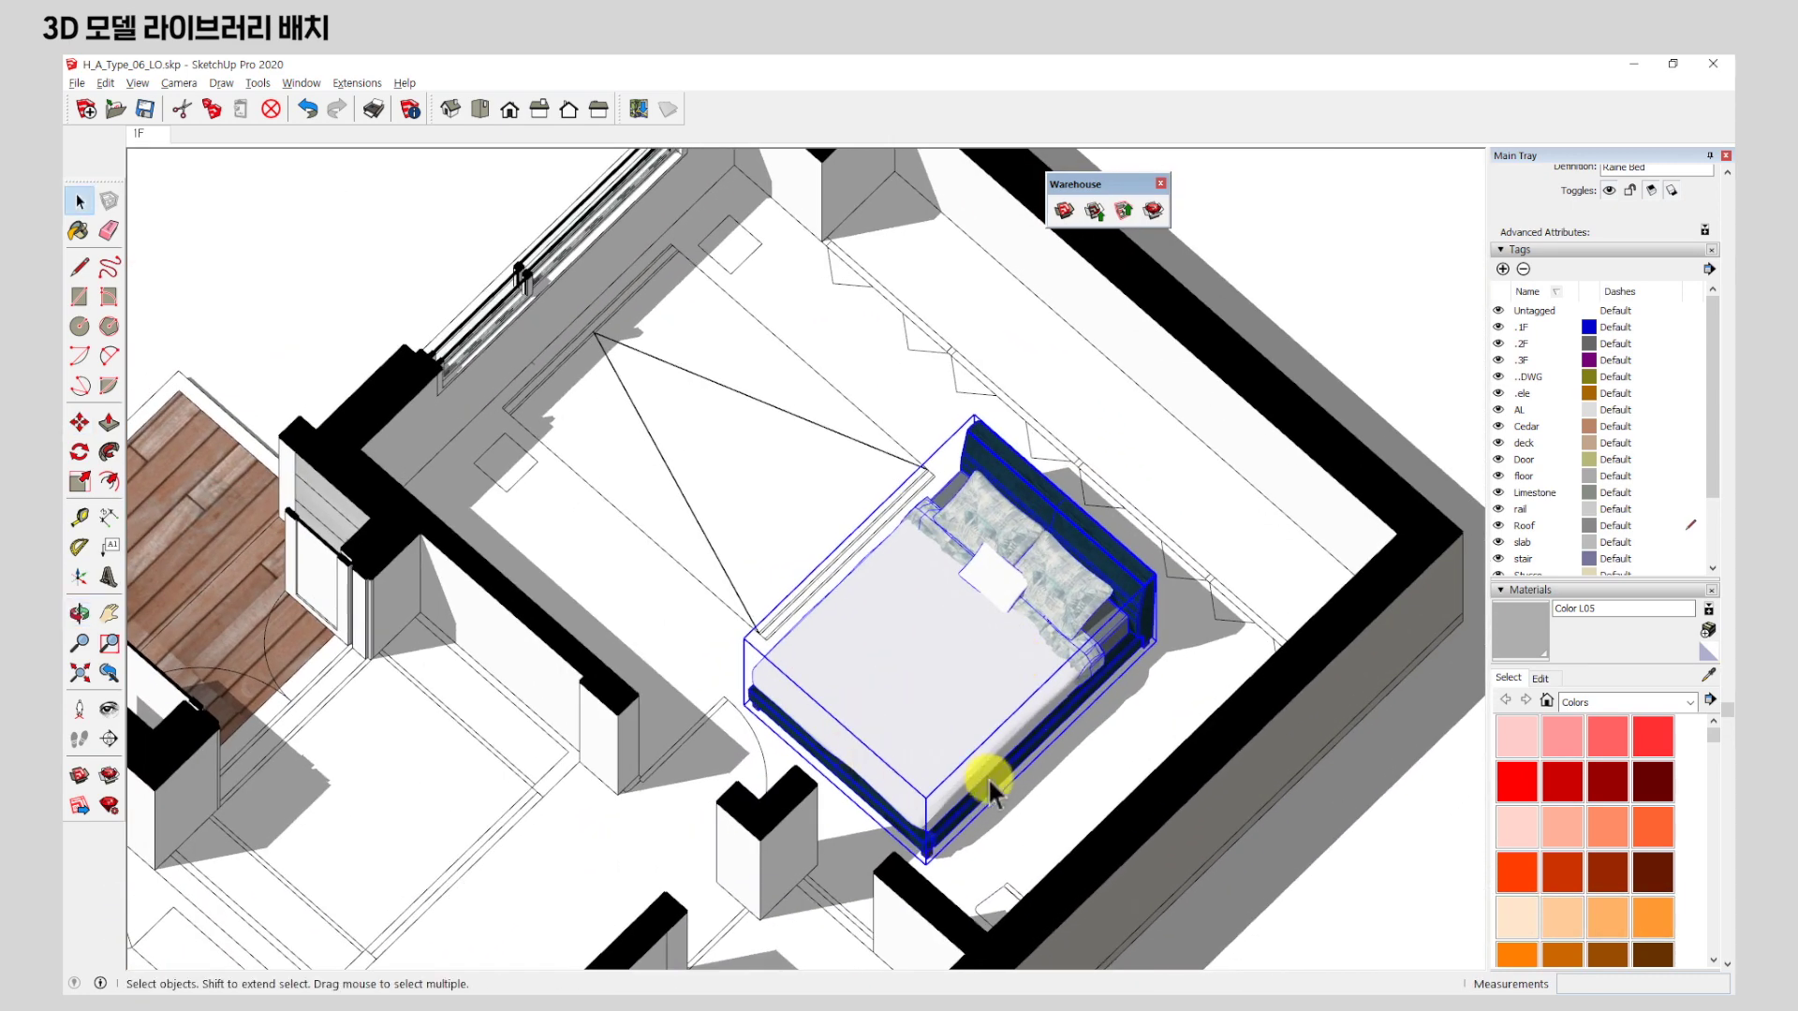
scroll(1055, 742, up, 4)
scroll(1185, 590, down, 3)
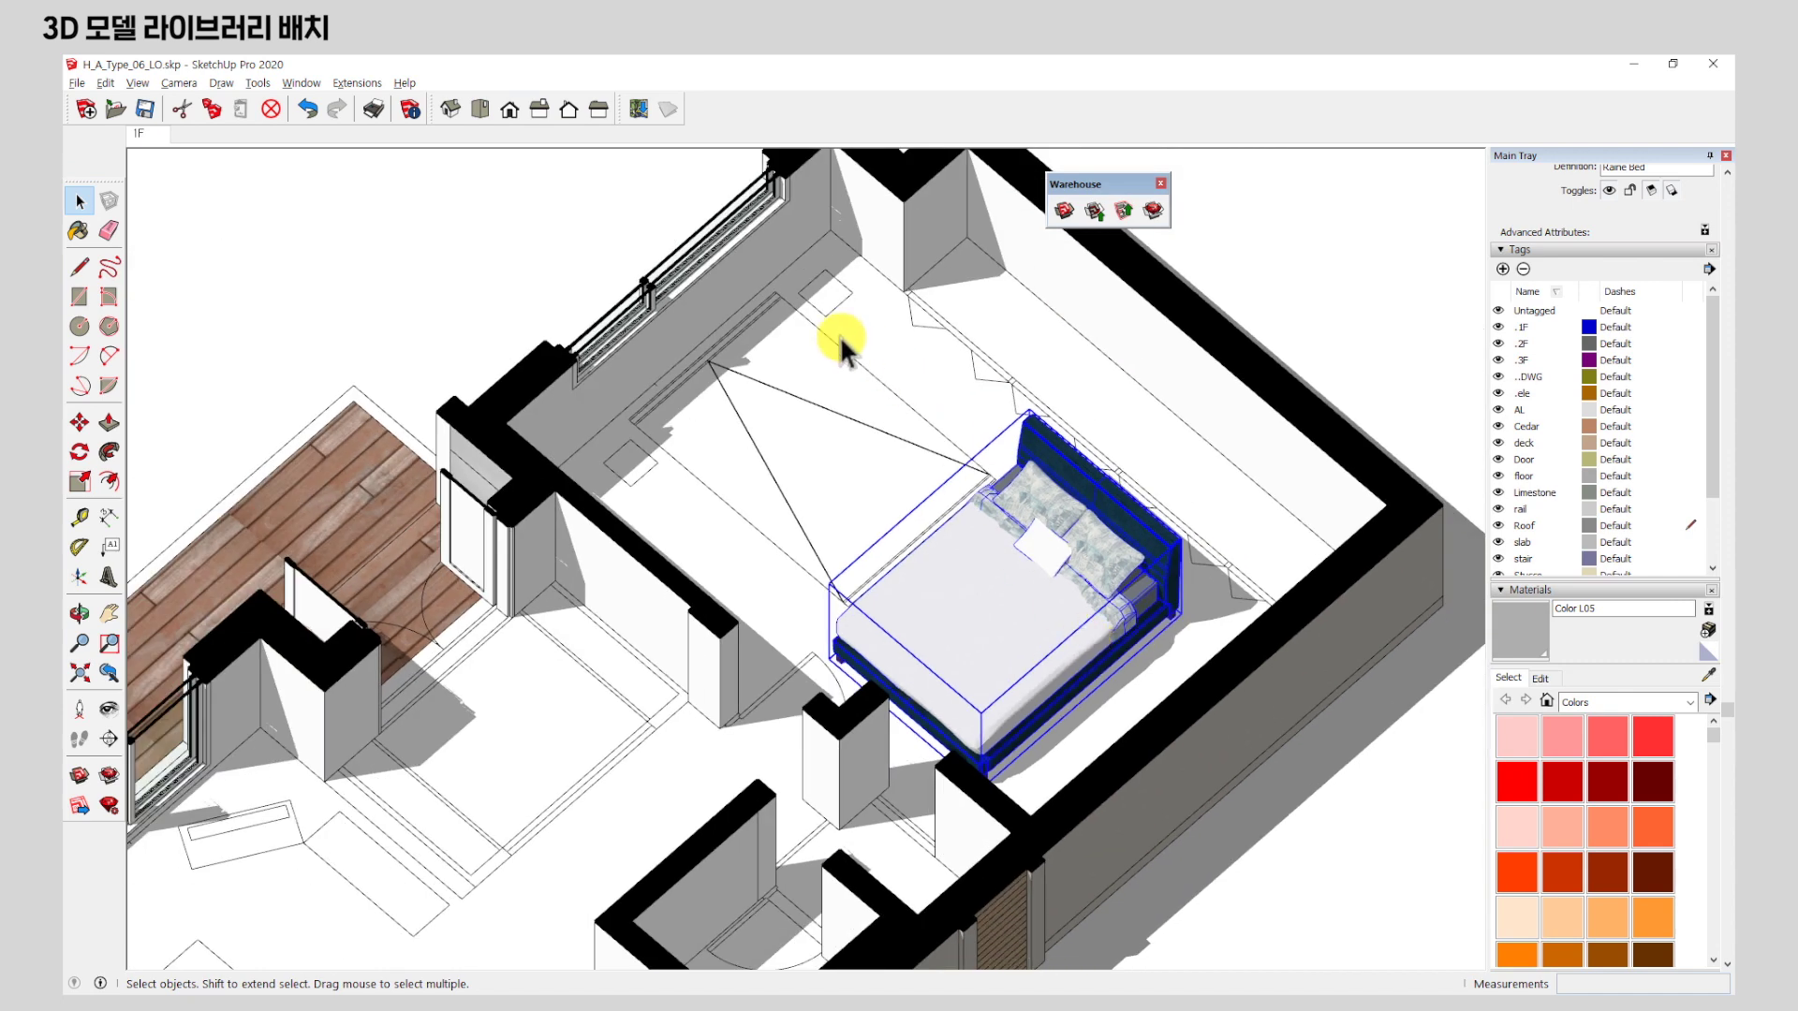
middle_drag(874, 515, 925, 660)
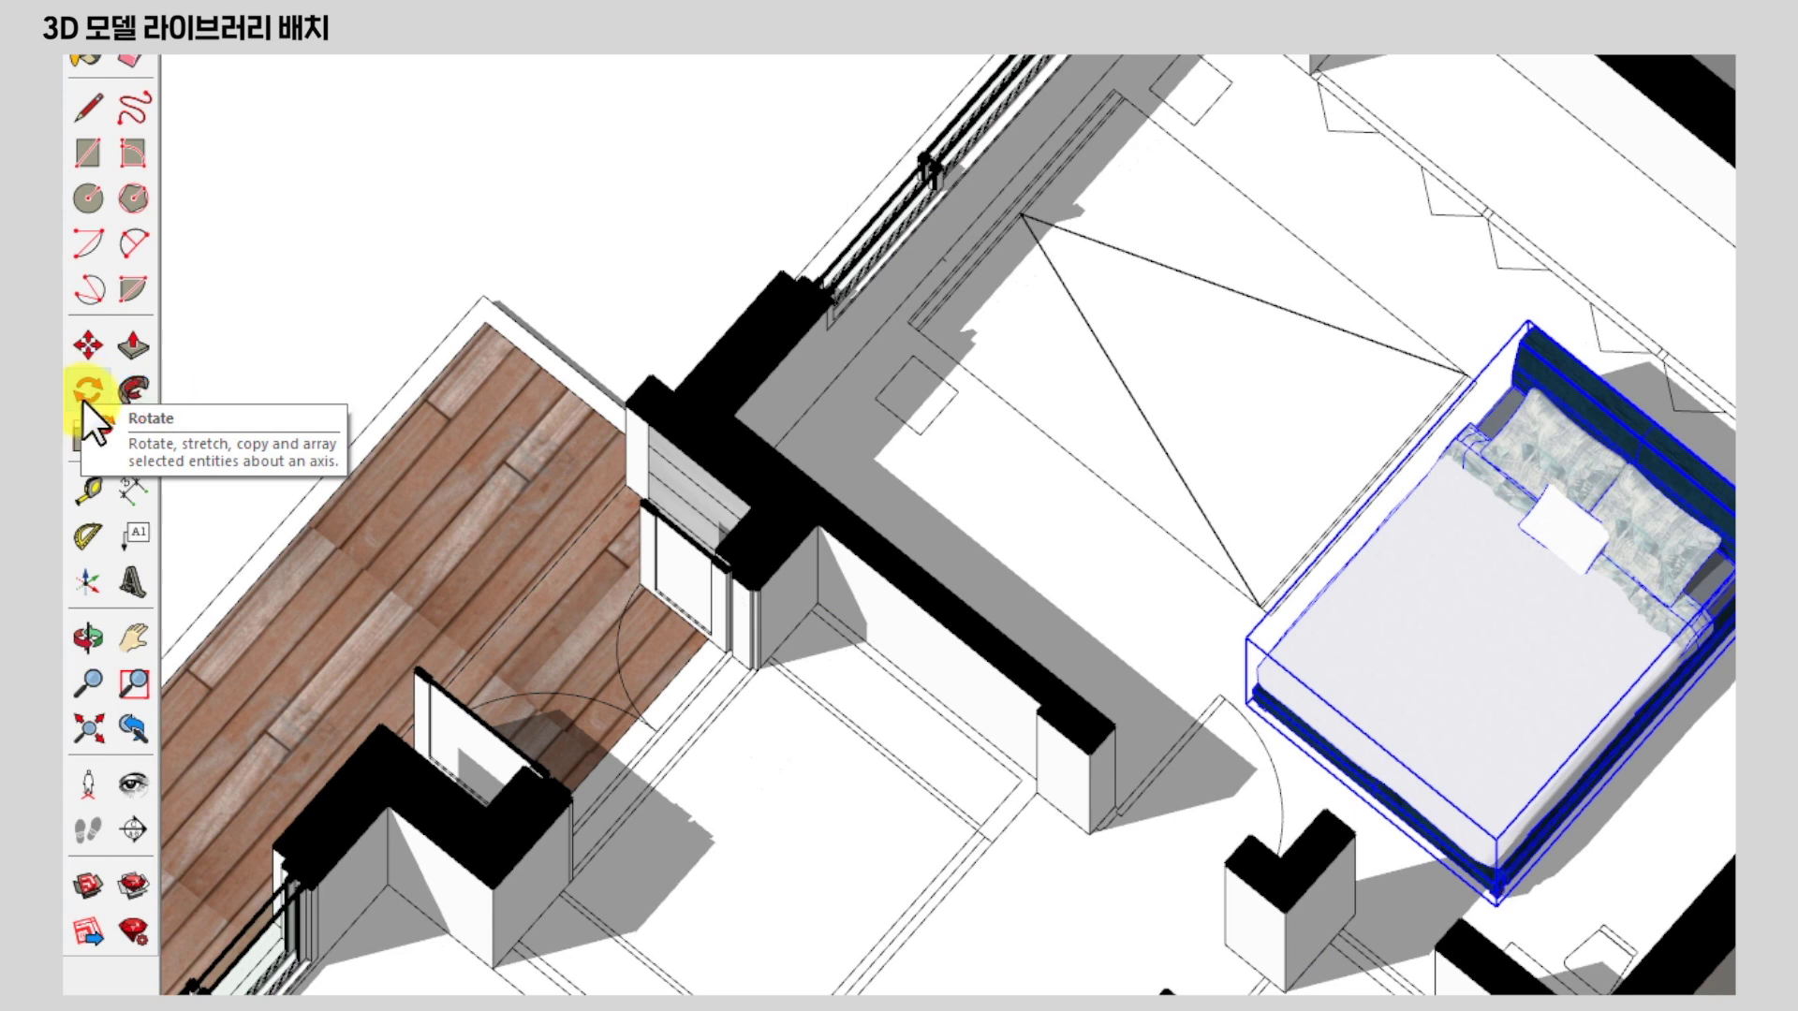
Select the Raine Bed and activate the Rotate tool.
click(623, 167)
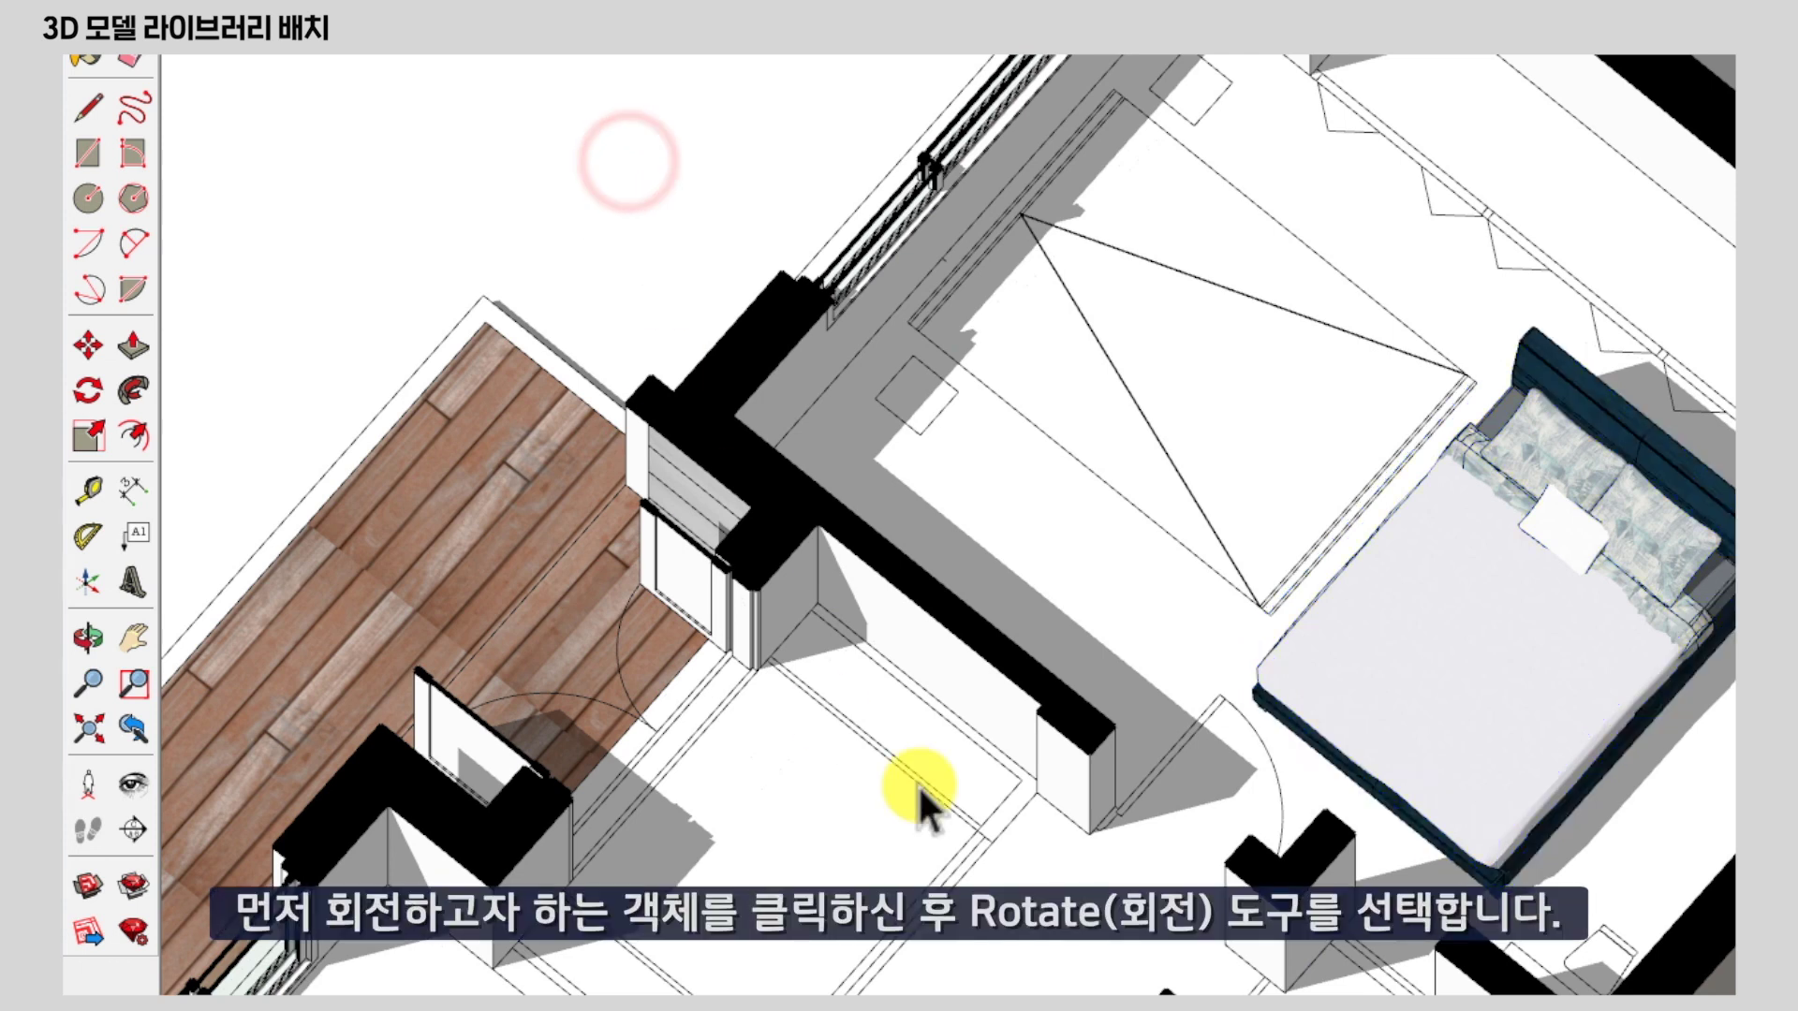
click(1545, 654)
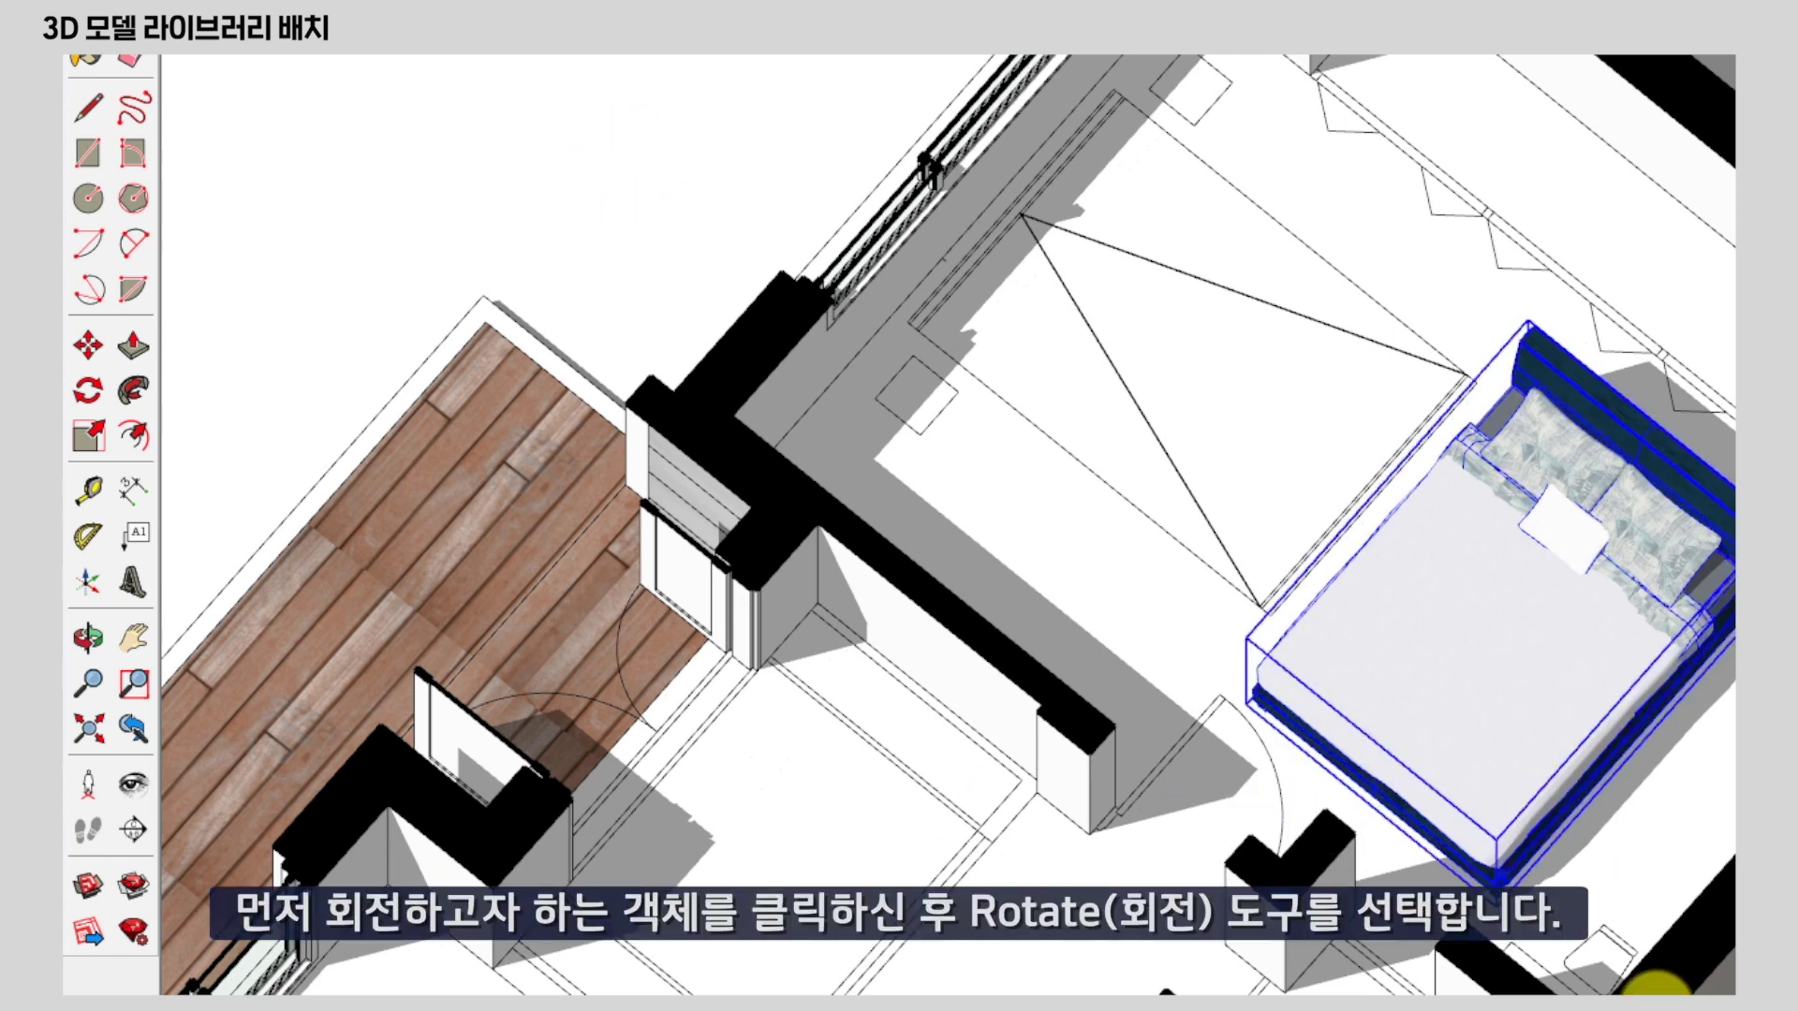
click(97, 394)
mouse_move(1217, 445)
middle_down()
mouse_move(1224, 469)
mouse_move(1171, 390)
mouse_move(1076, 553)
mouse_move(1325, 379)
middle_up()
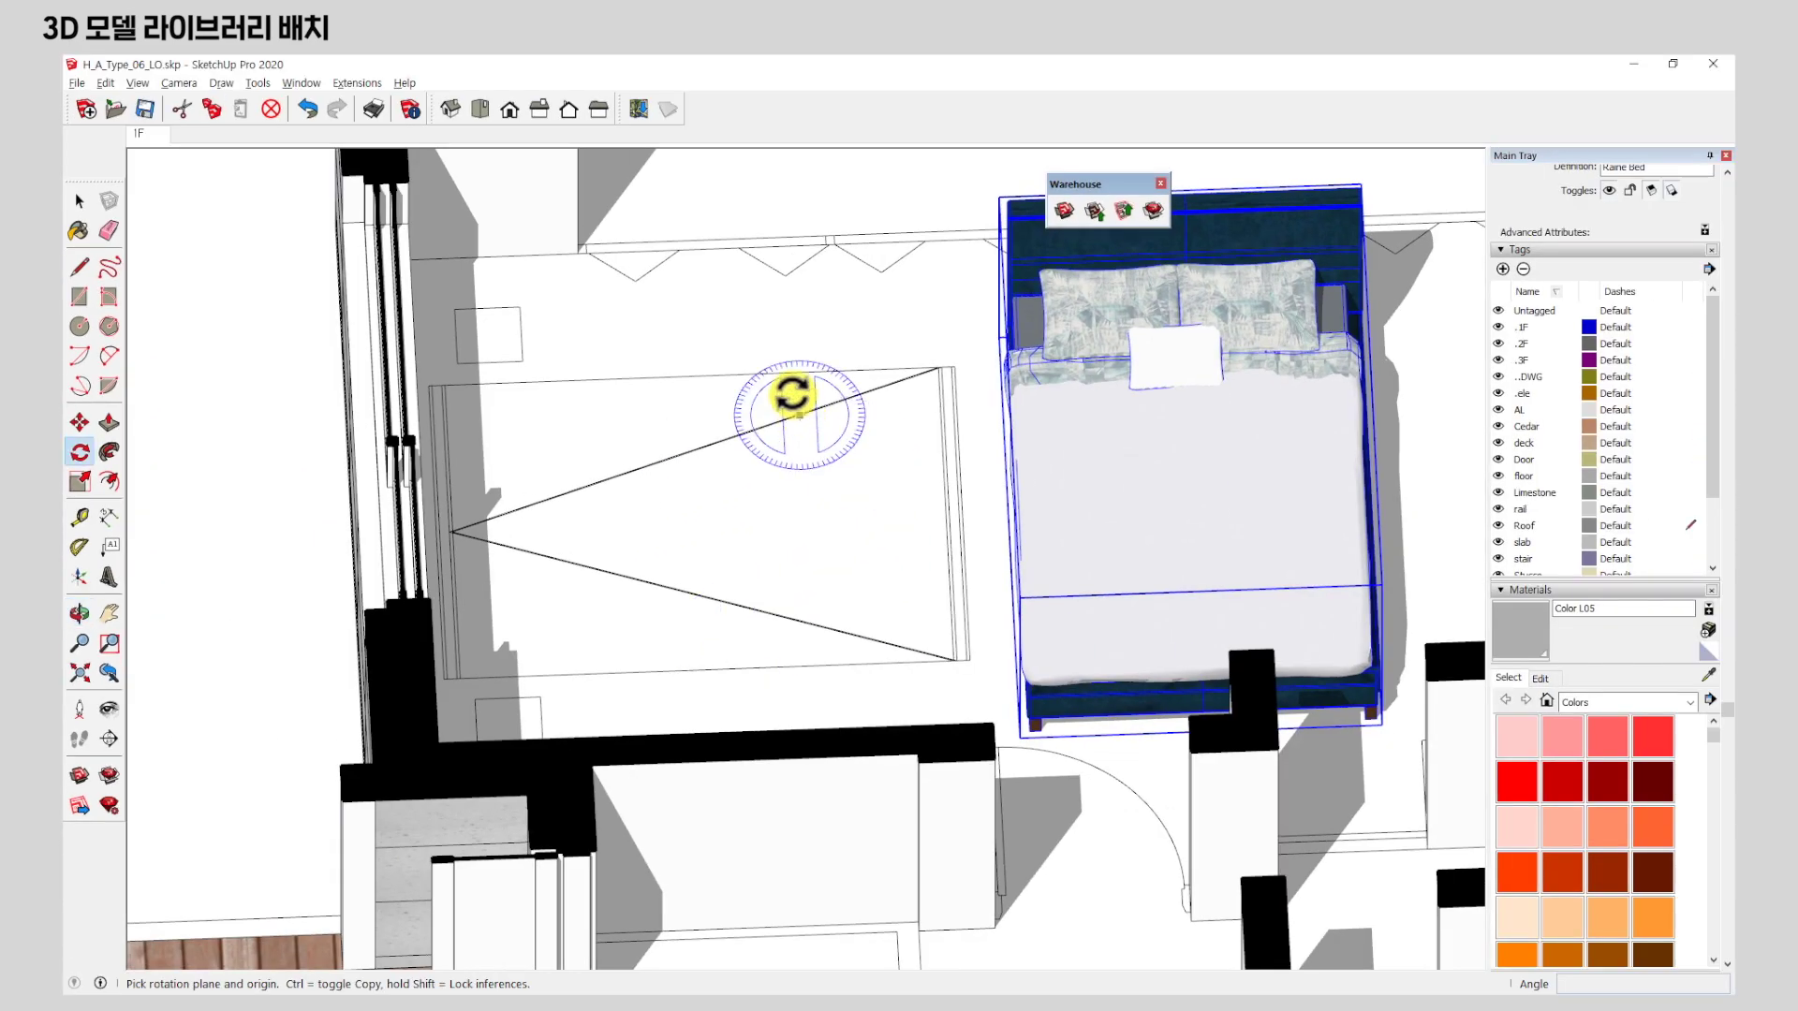
scroll(807, 695, down, 3)
middle_drag(787, 534, 773, 626)
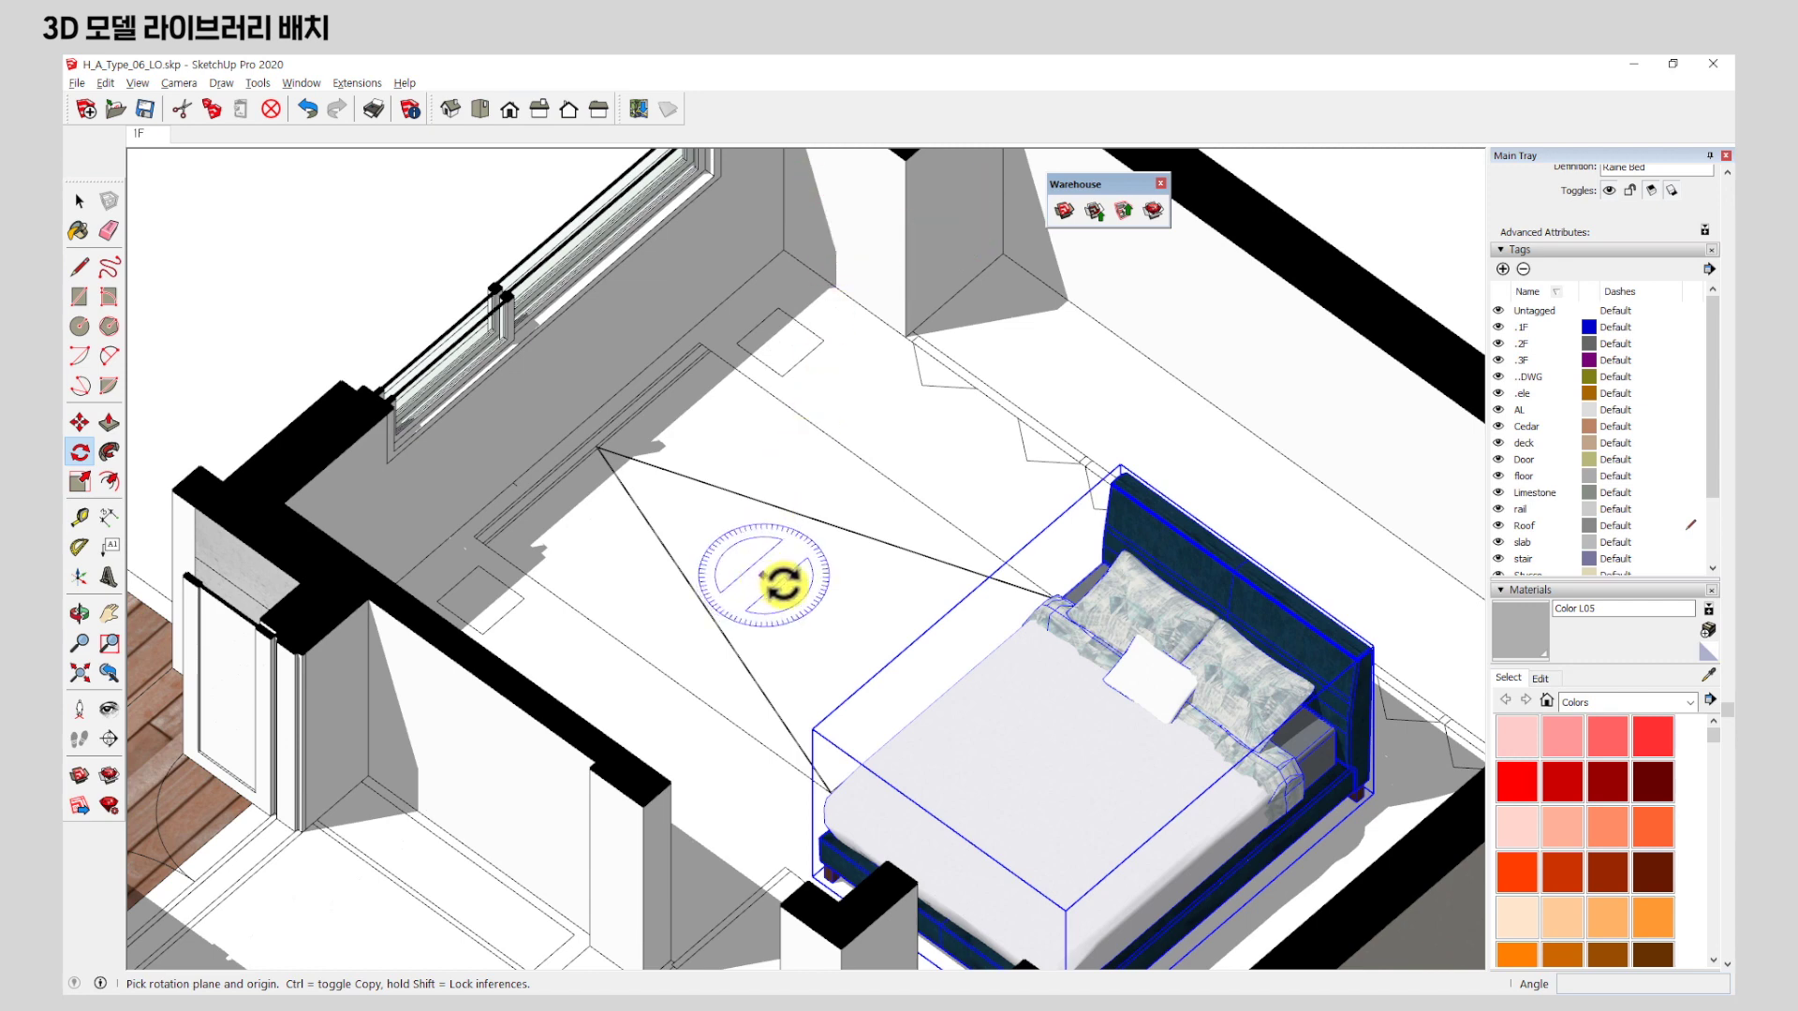
Zoom and orbit to a near top-down view of the bedroom.
scroll(783, 581, up, 3)
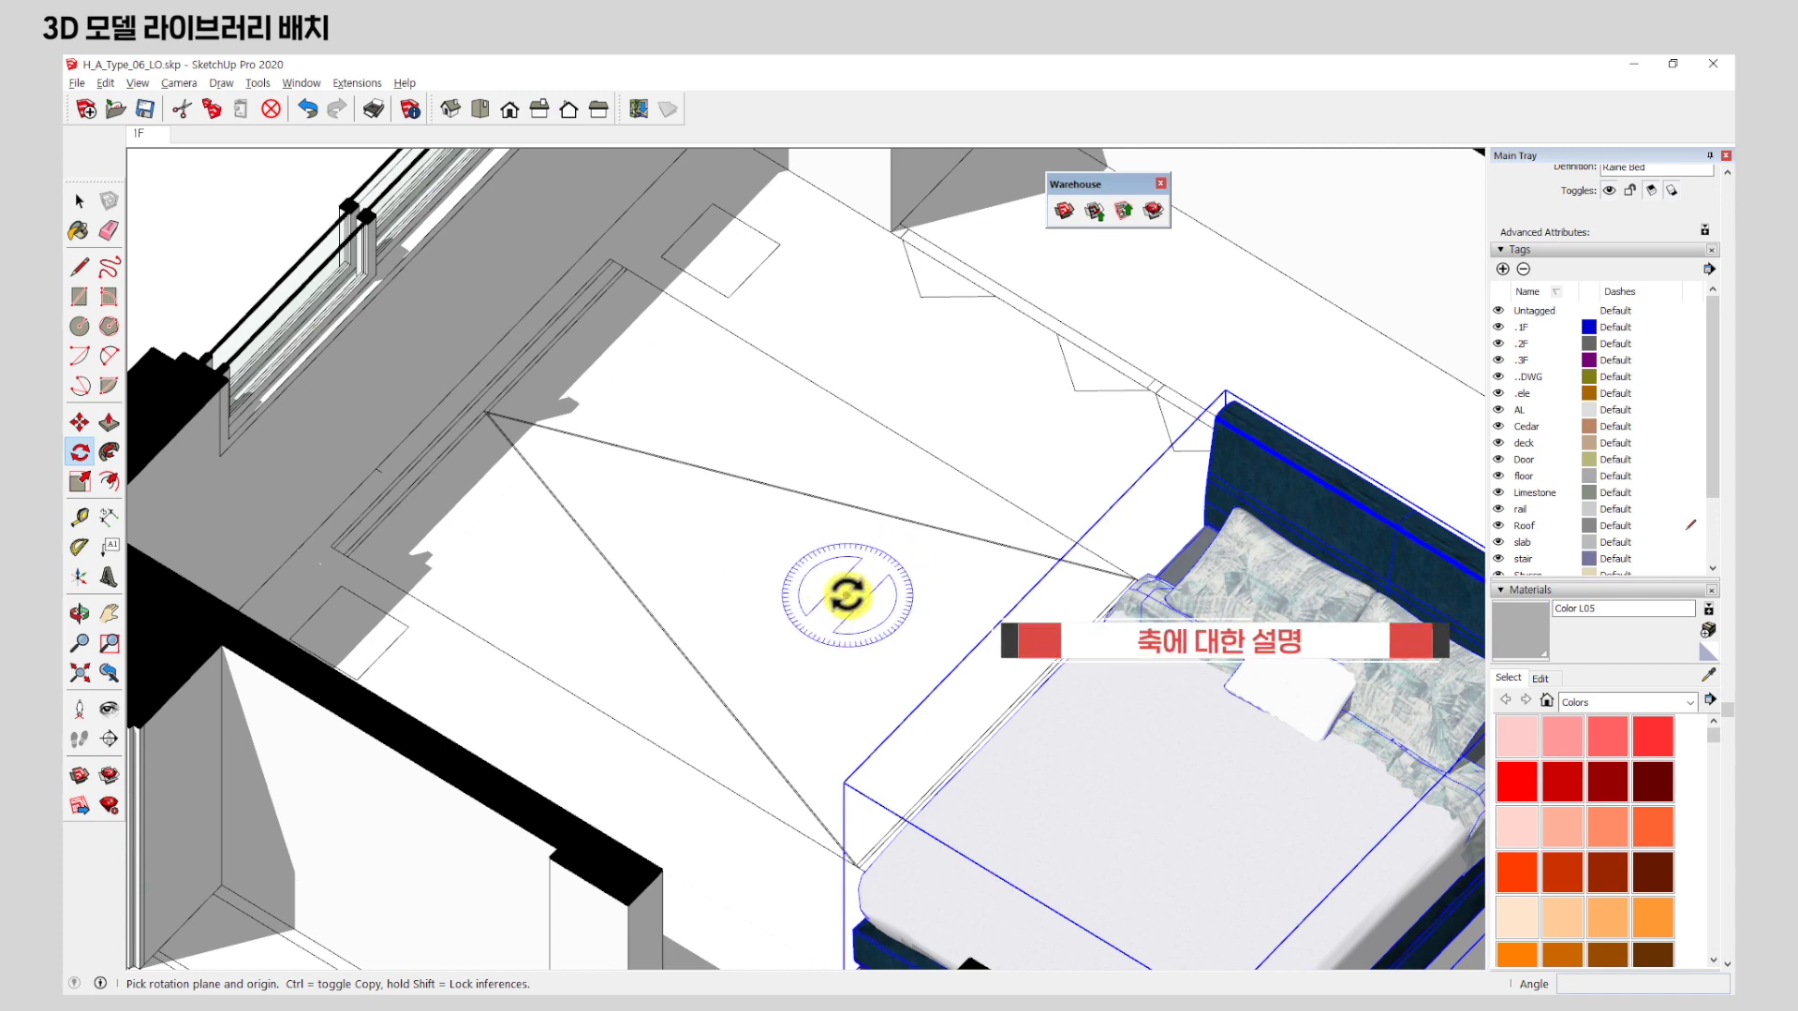
scroll(843, 590, down, 2)
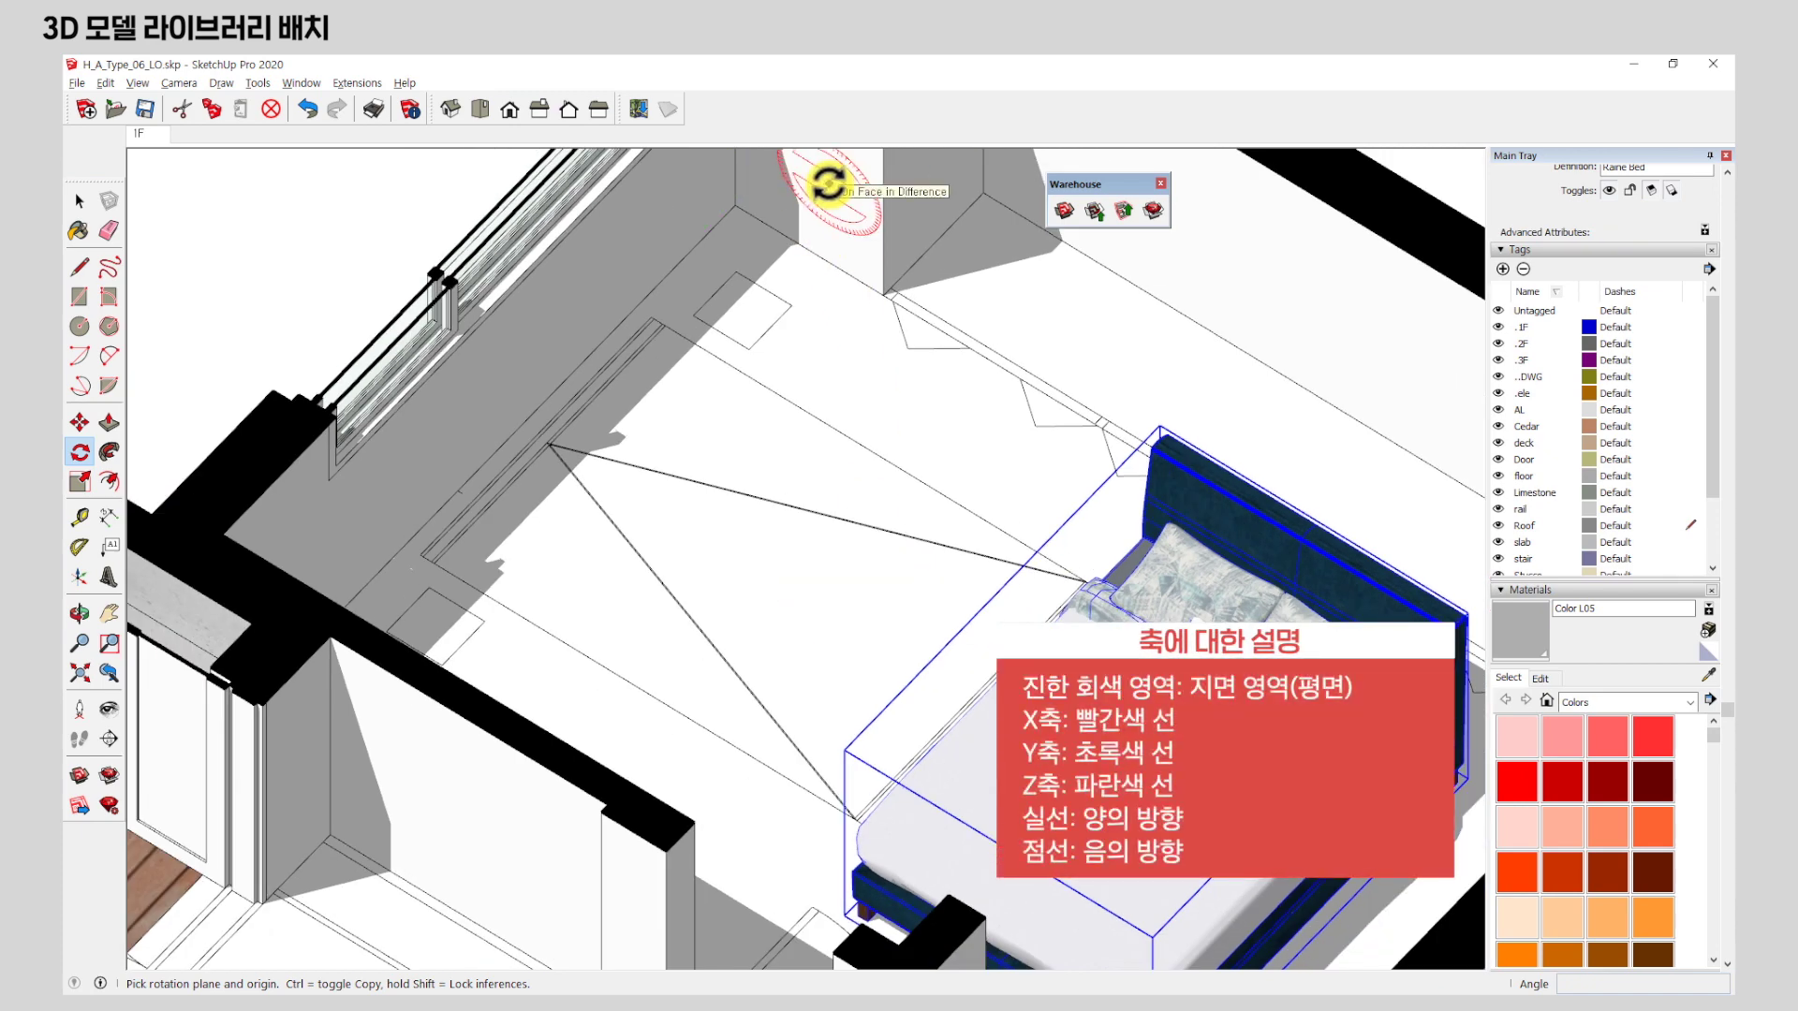
scroll(845, 464, down, 2)
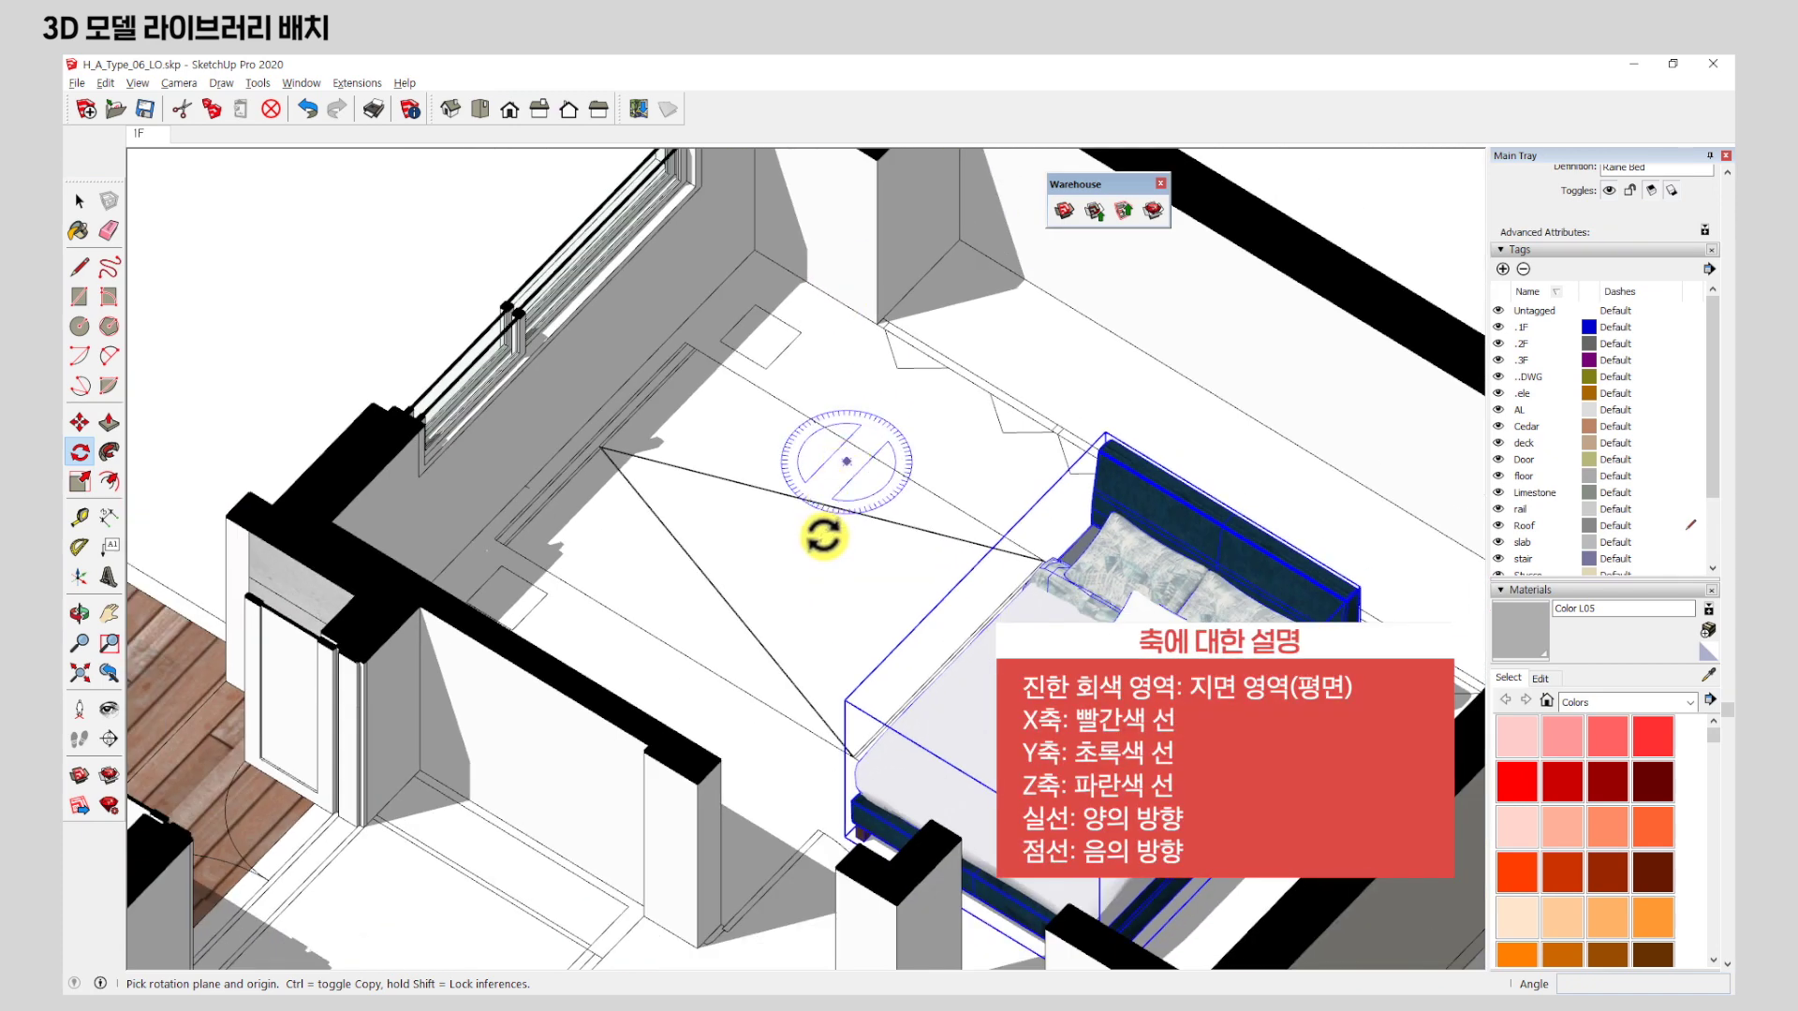
scroll(817, 561, up, 2)
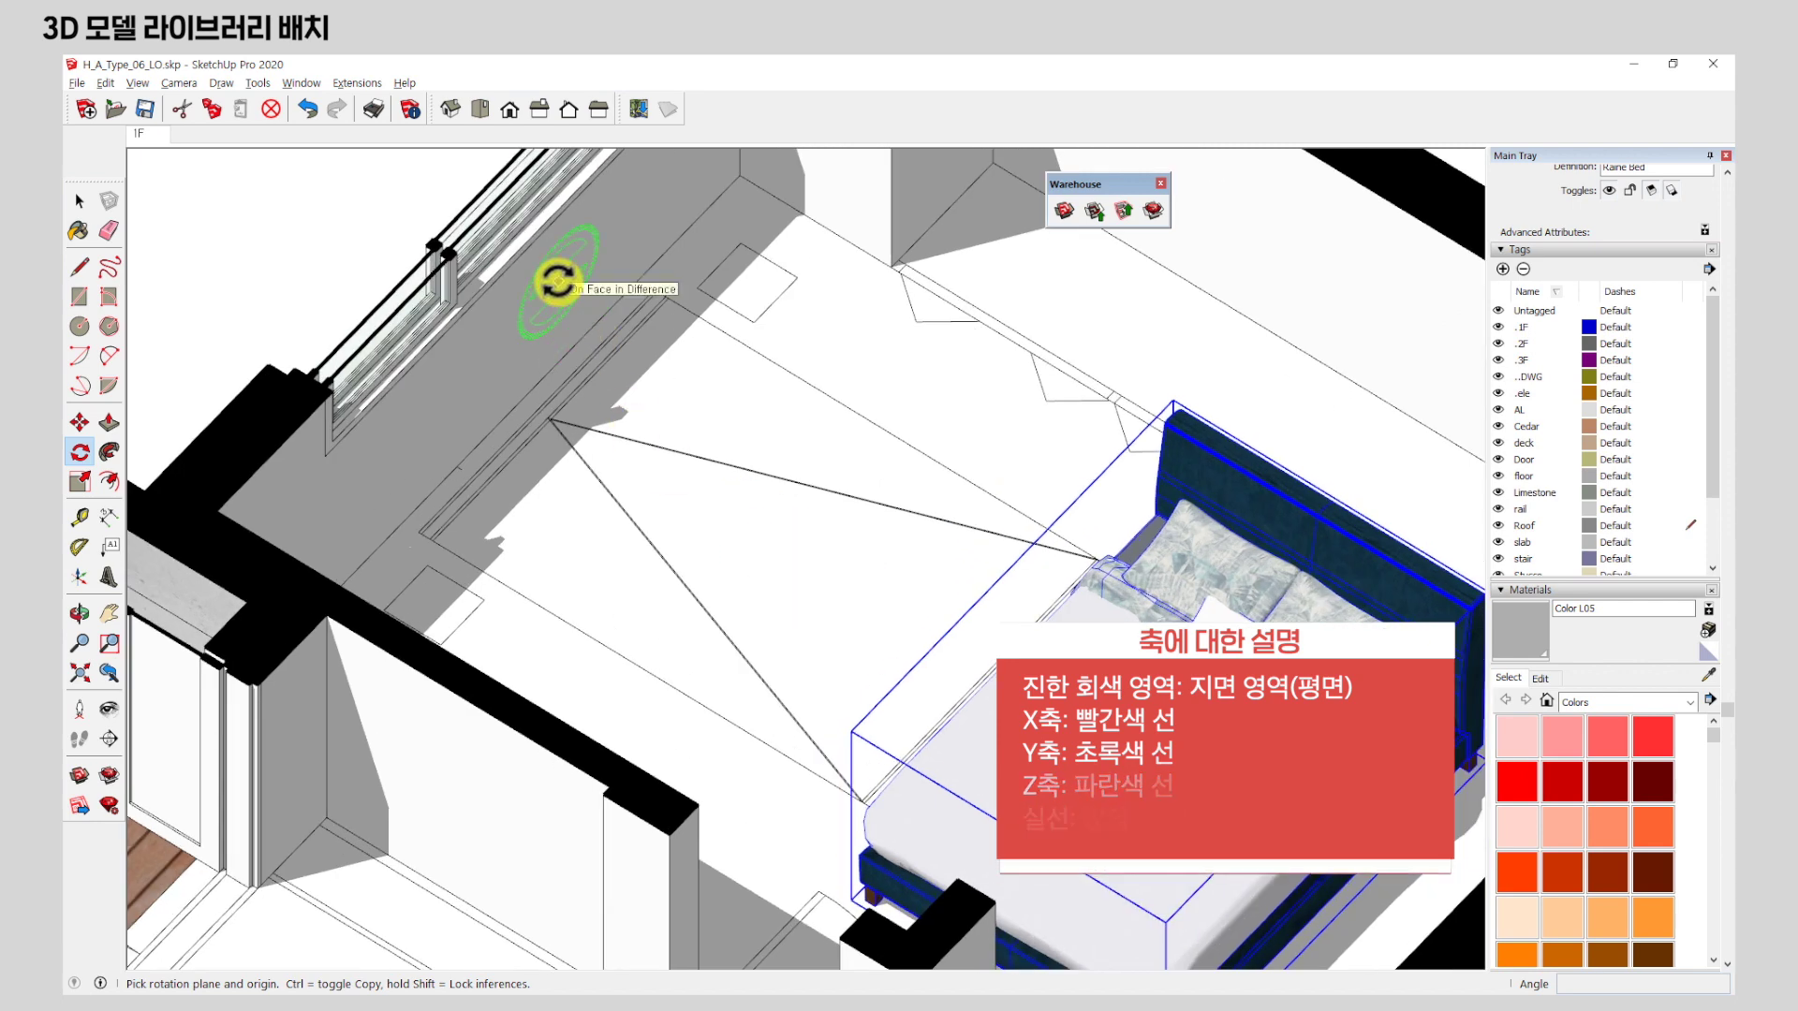
scroll(755, 480, down, 2)
middle_drag(755, 479, 955, 690)
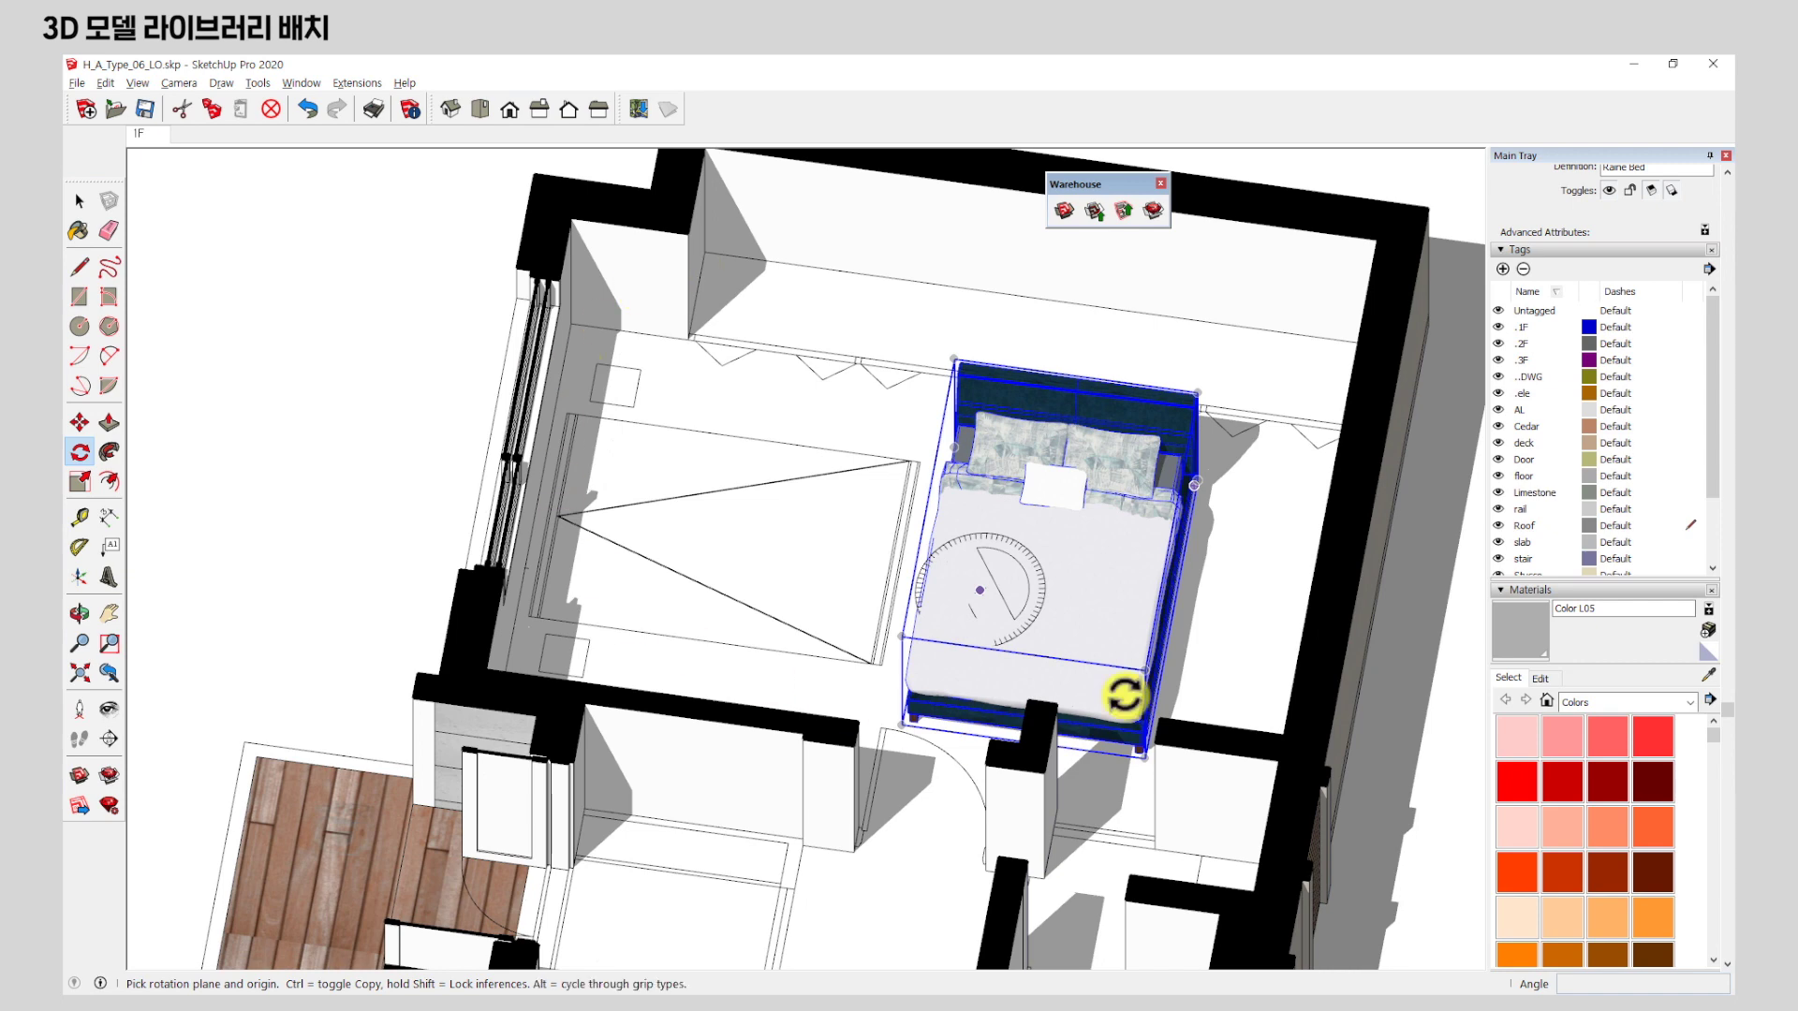
Rotate the Raine Bed 90° about a pivot beside it, using its corner as start point.
middle_drag(986, 559, 774, 574)
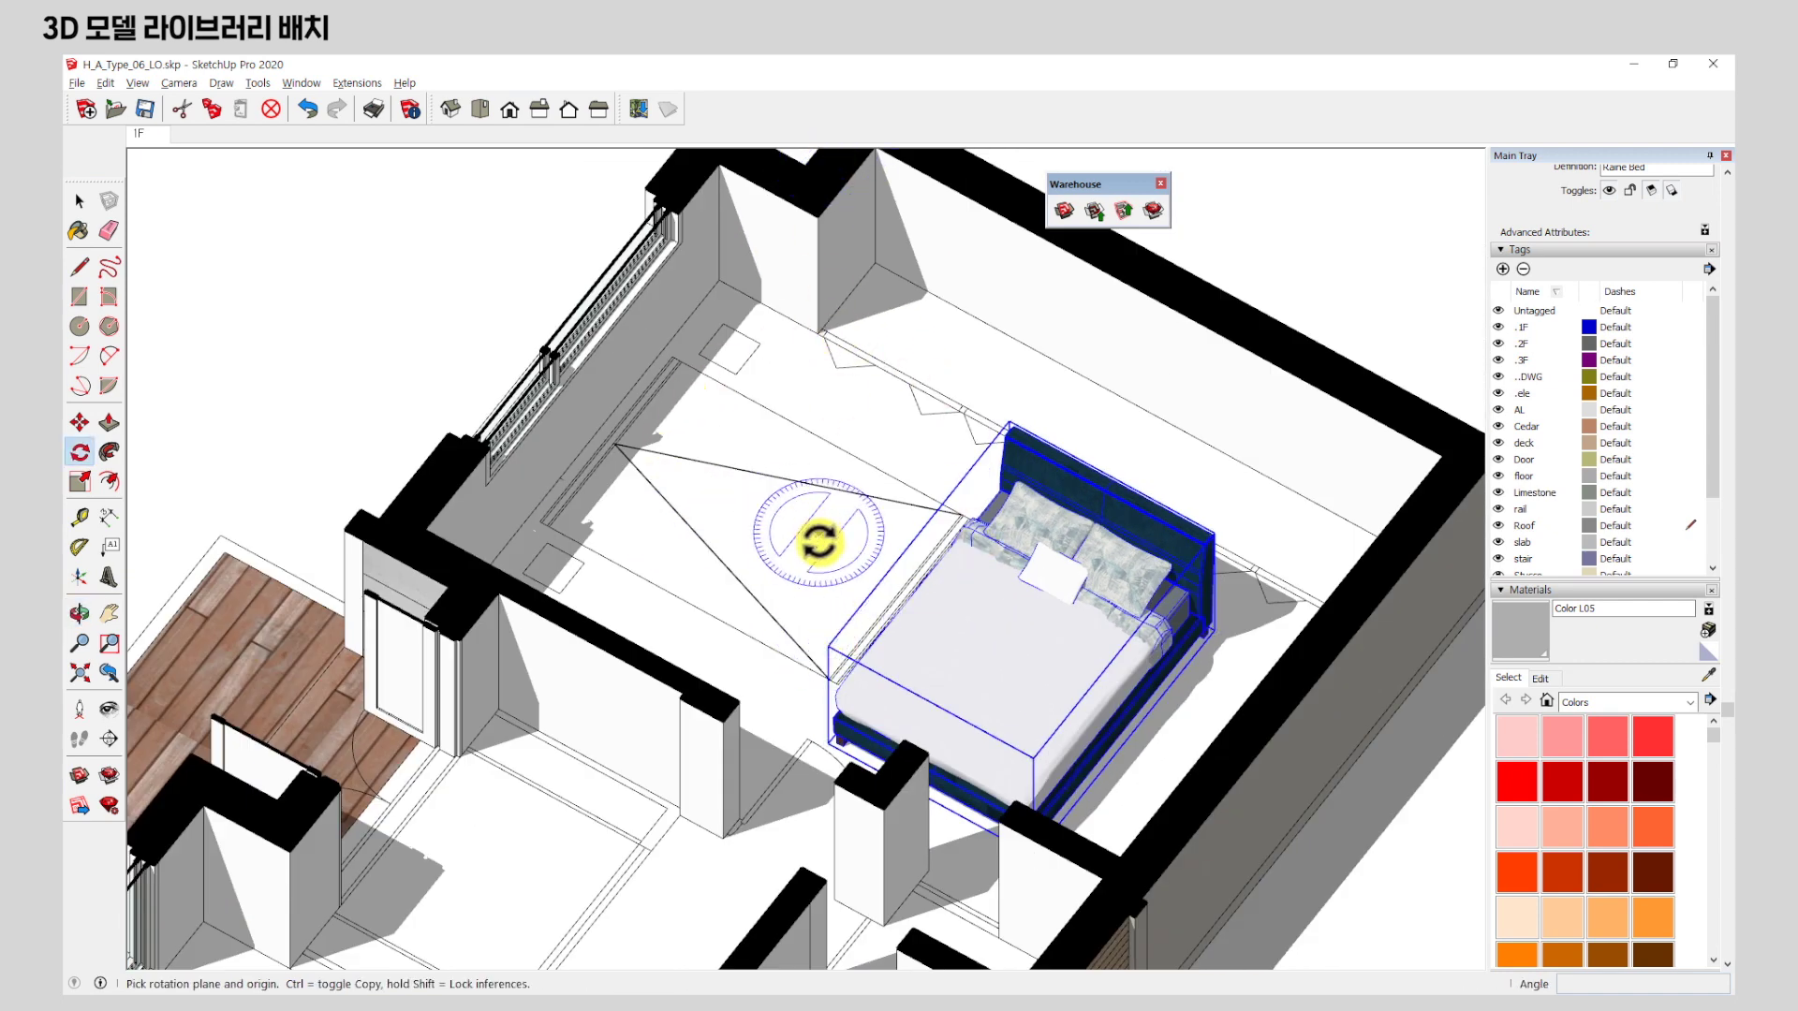
scroll(850, 560, up, 2)
scroll(849, 560, up, 1)
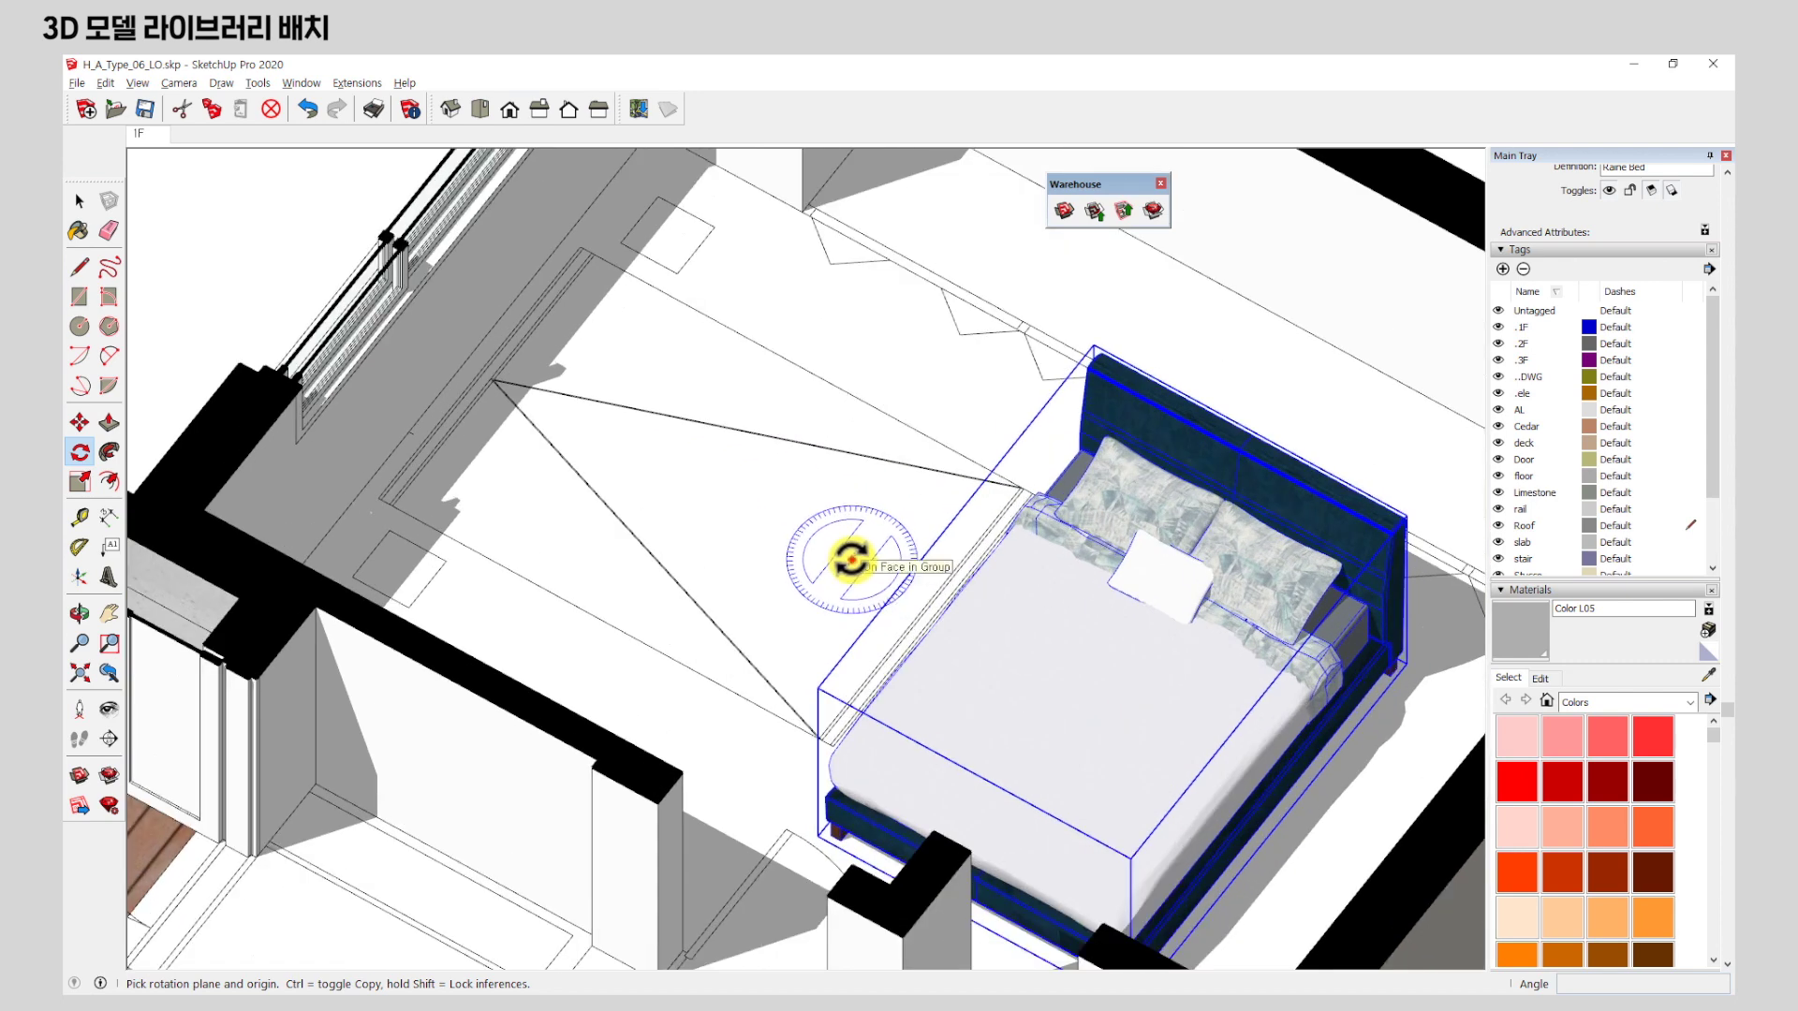
click(849, 560)
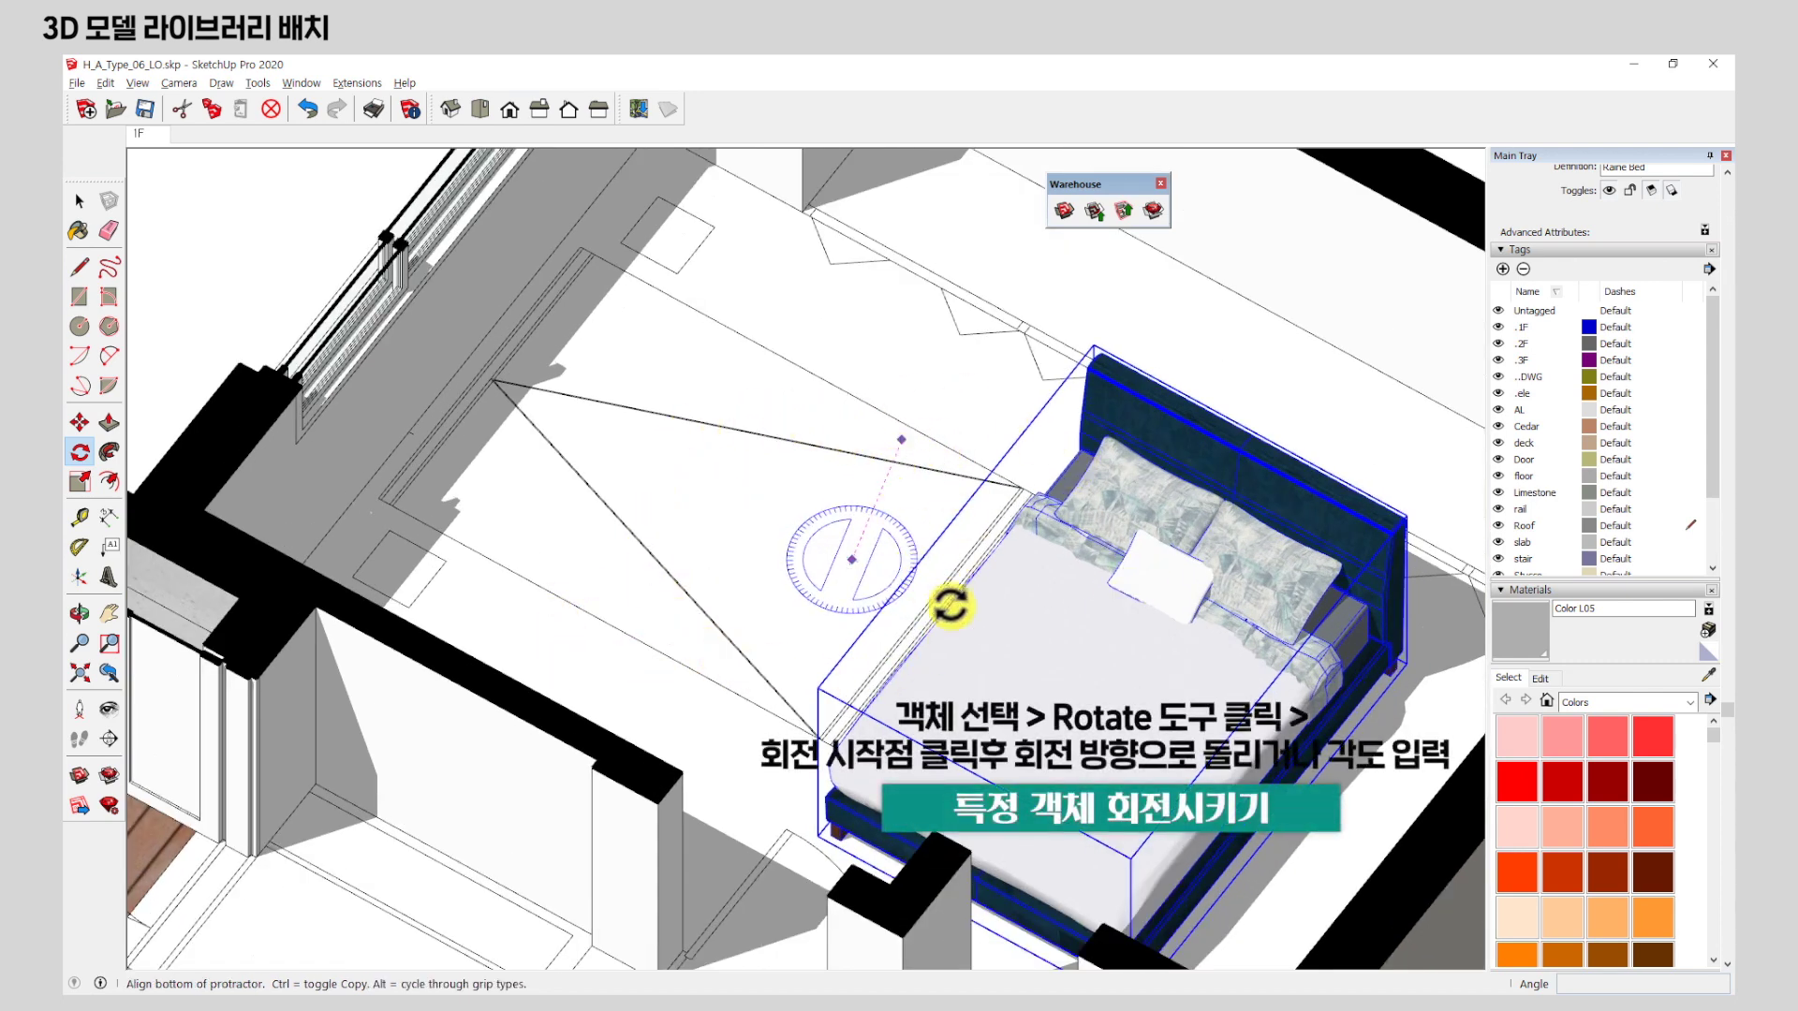
click(1313, 852)
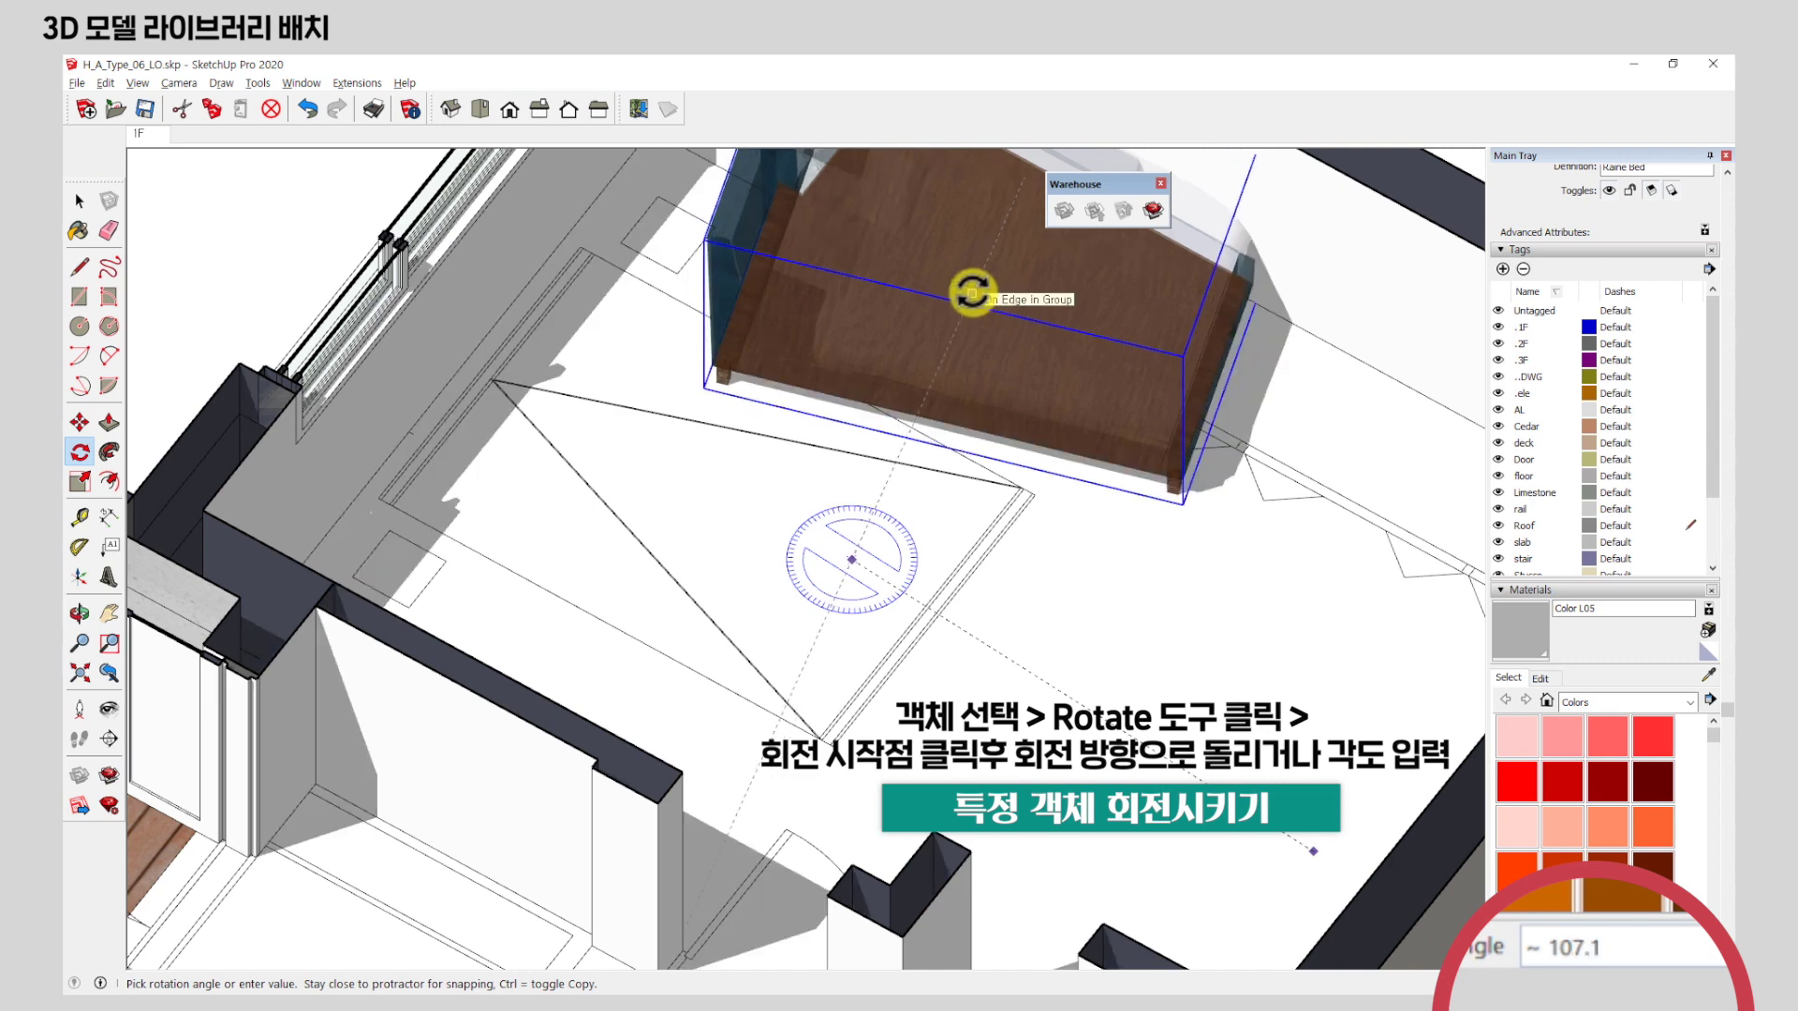
key(Return)
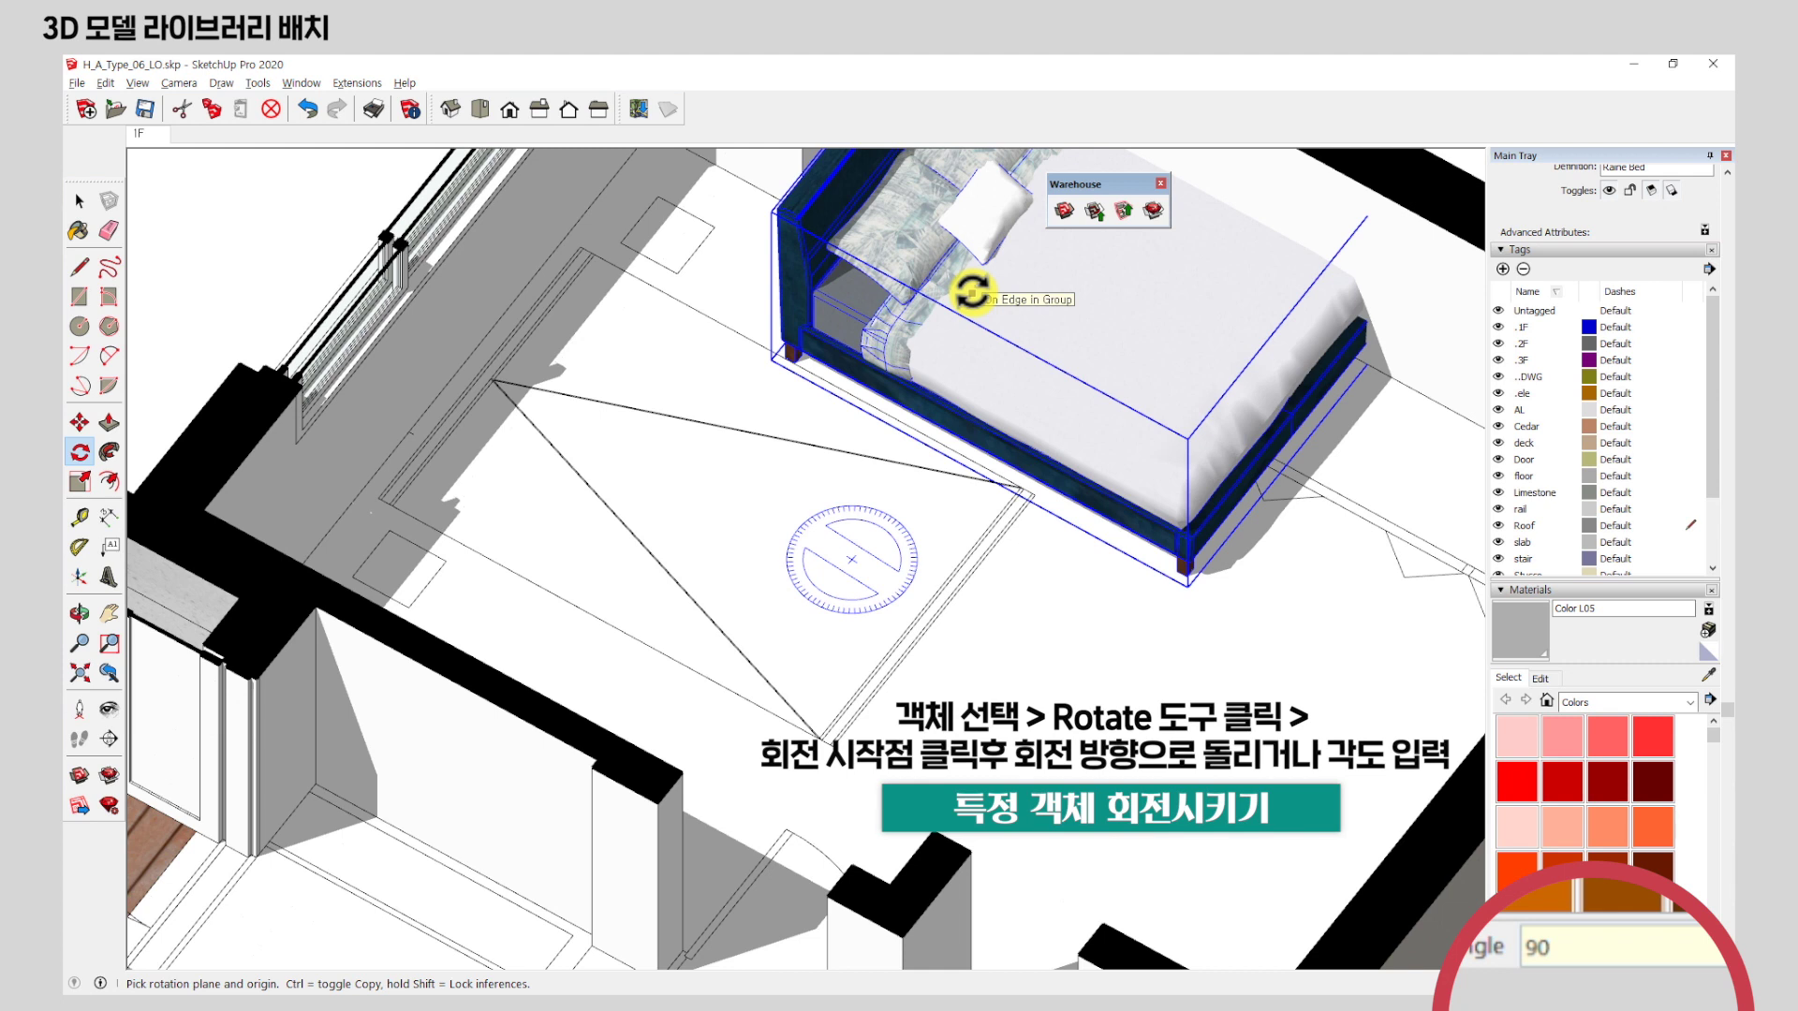
click(79, 425)
Move the bed toward the window wall, then nudge it into its adjusted position.
click(1285, 625)
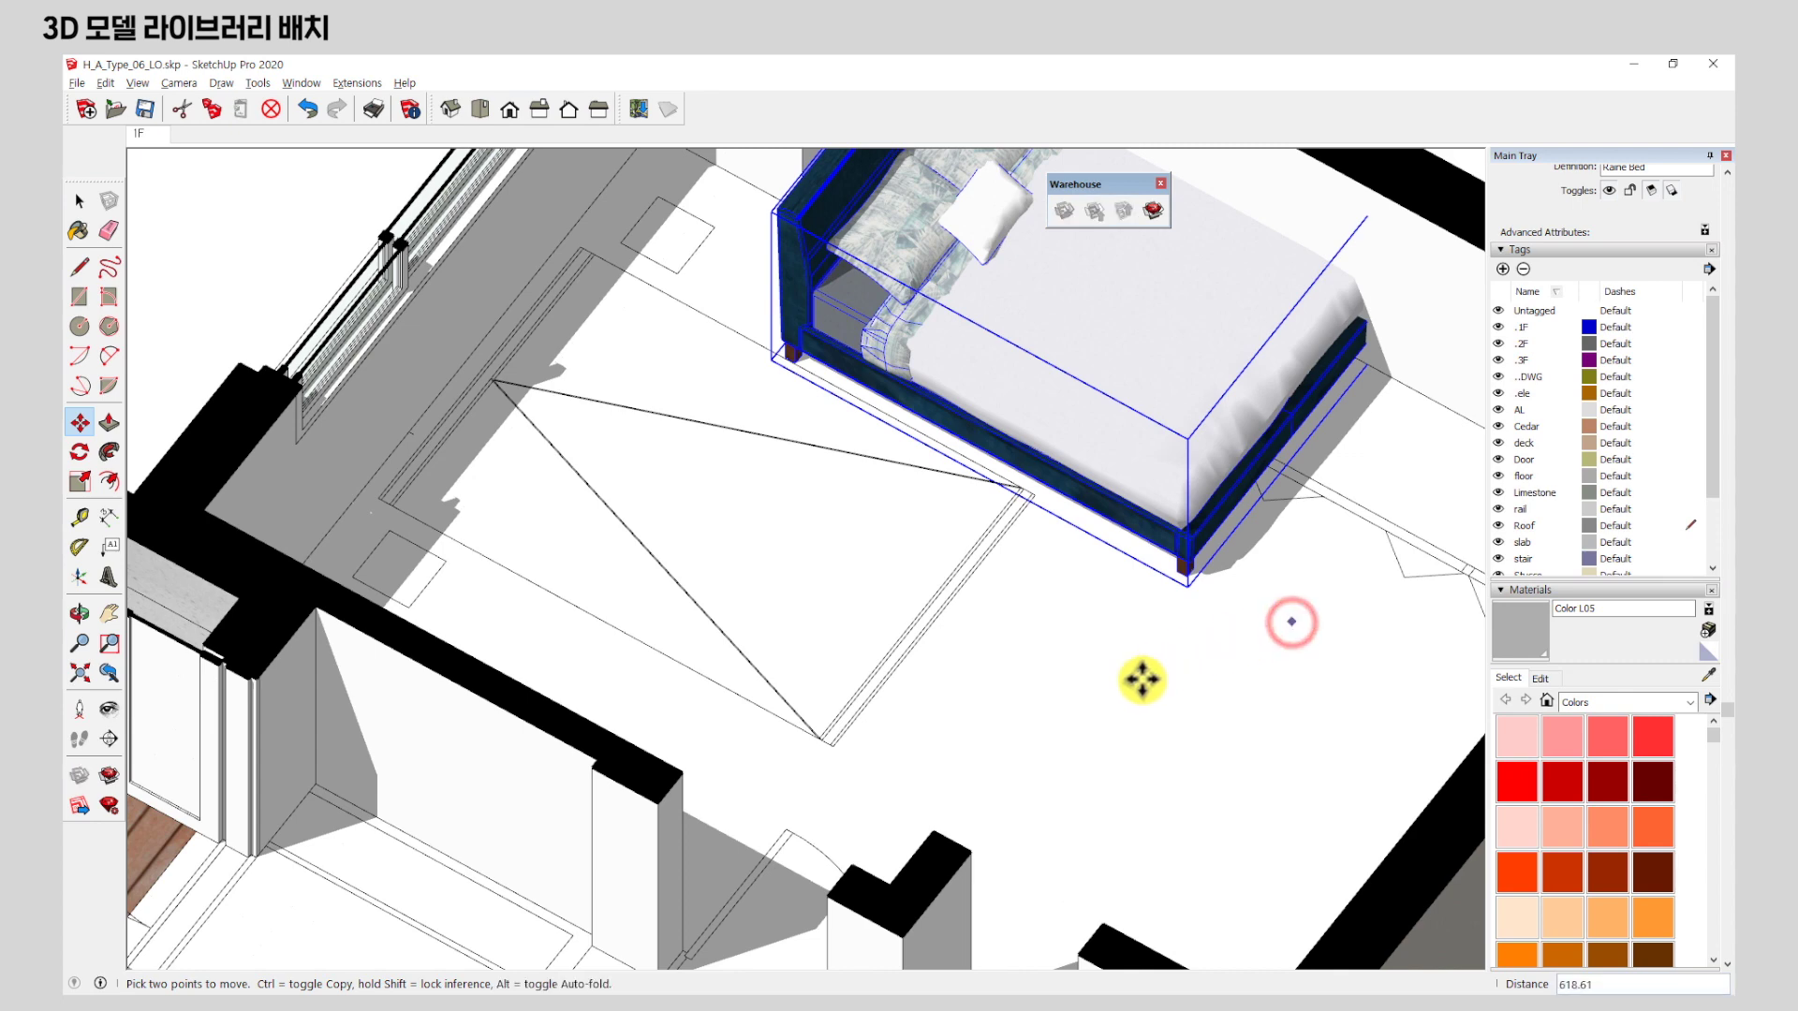
click(960, 732)
click(1286, 721)
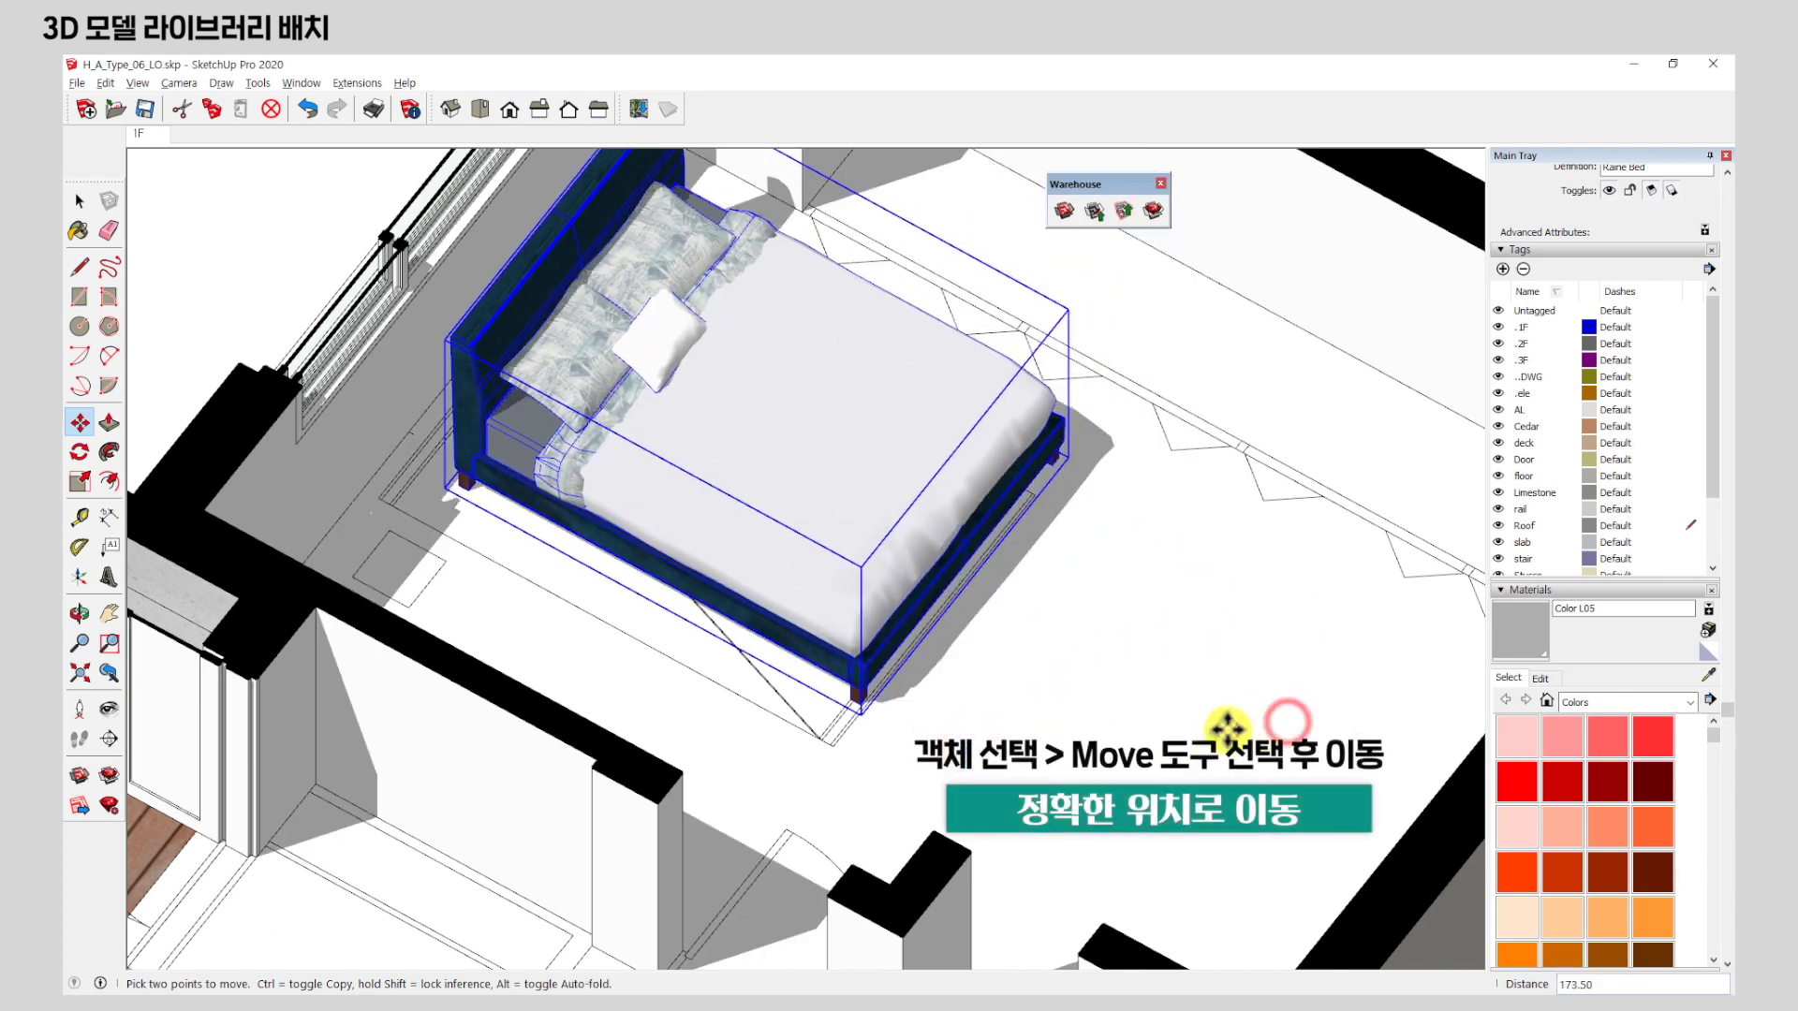
click(1257, 755)
Orbit to an exact top view to check the bed against the window wall.
middle_drag(1040, 543, 693, 524)
scroll(750, 640, down, 3)
middle_drag(981, 491, 1020, 834)
scroll(847, 621, up, 5)
middle_drag(847, 622, 887, 429)
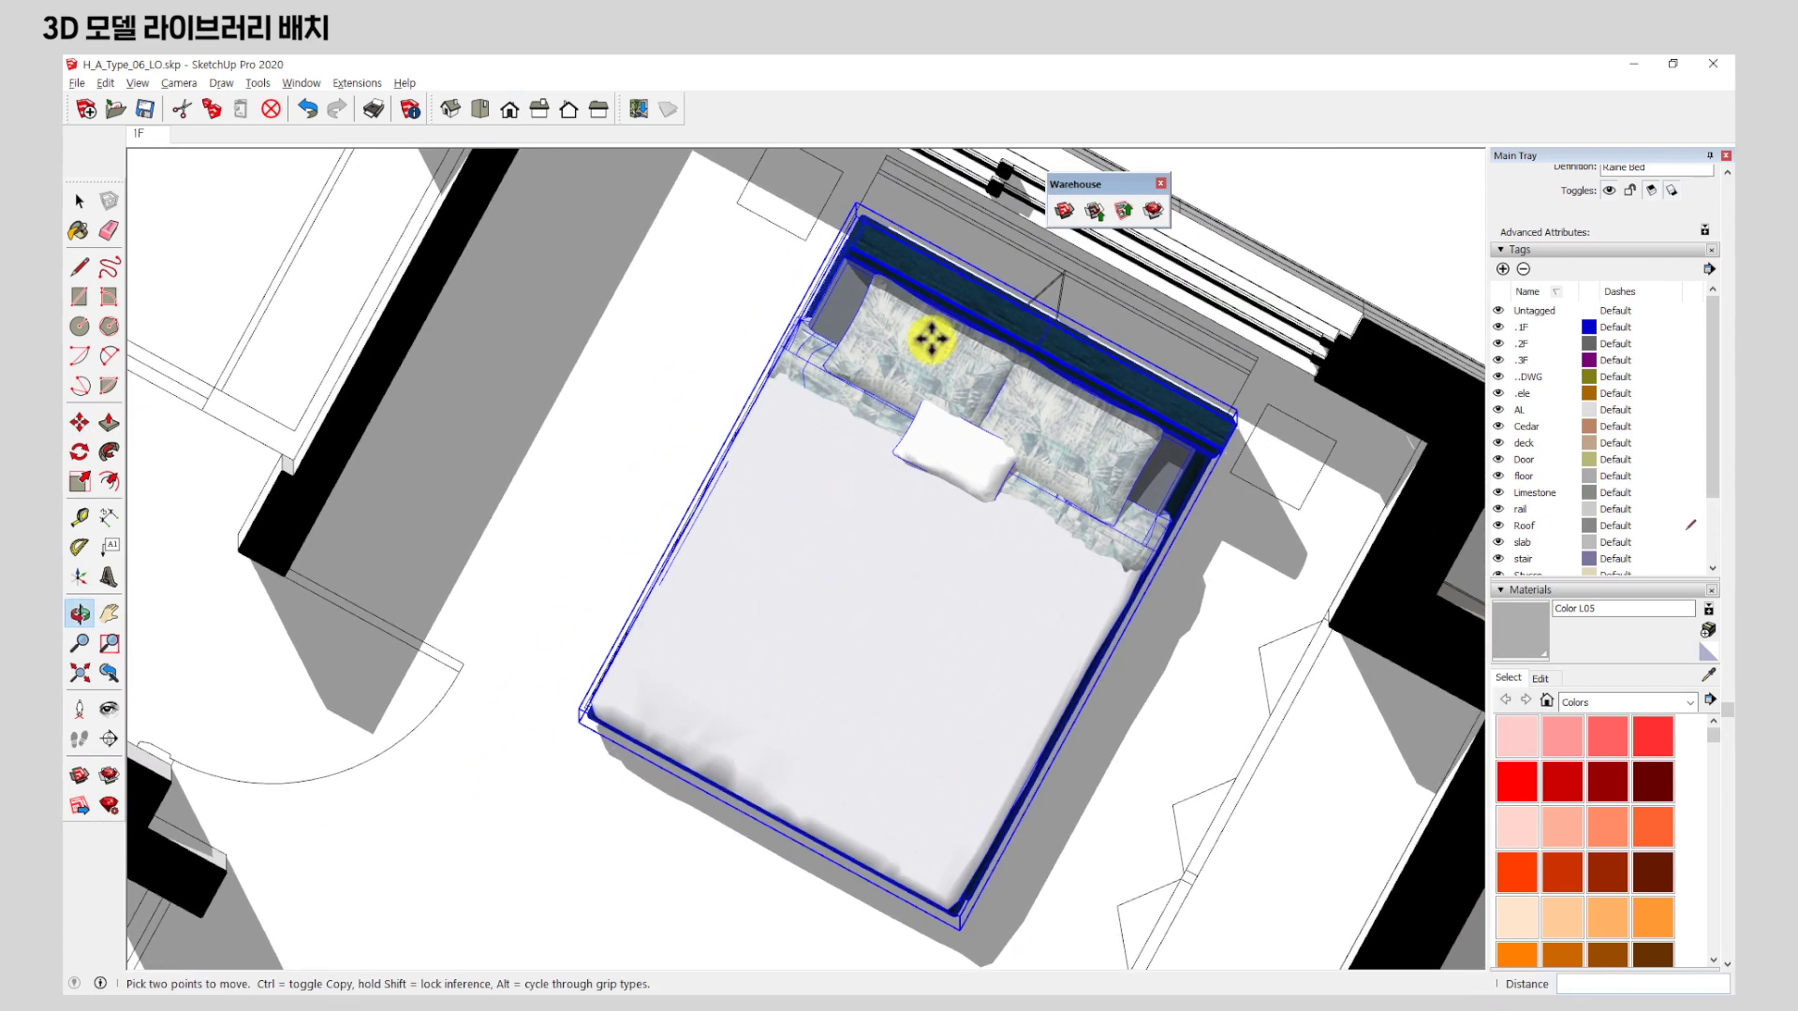
middle_drag(956, 187, 913, 688)
scroll(870, 729, down, 3)
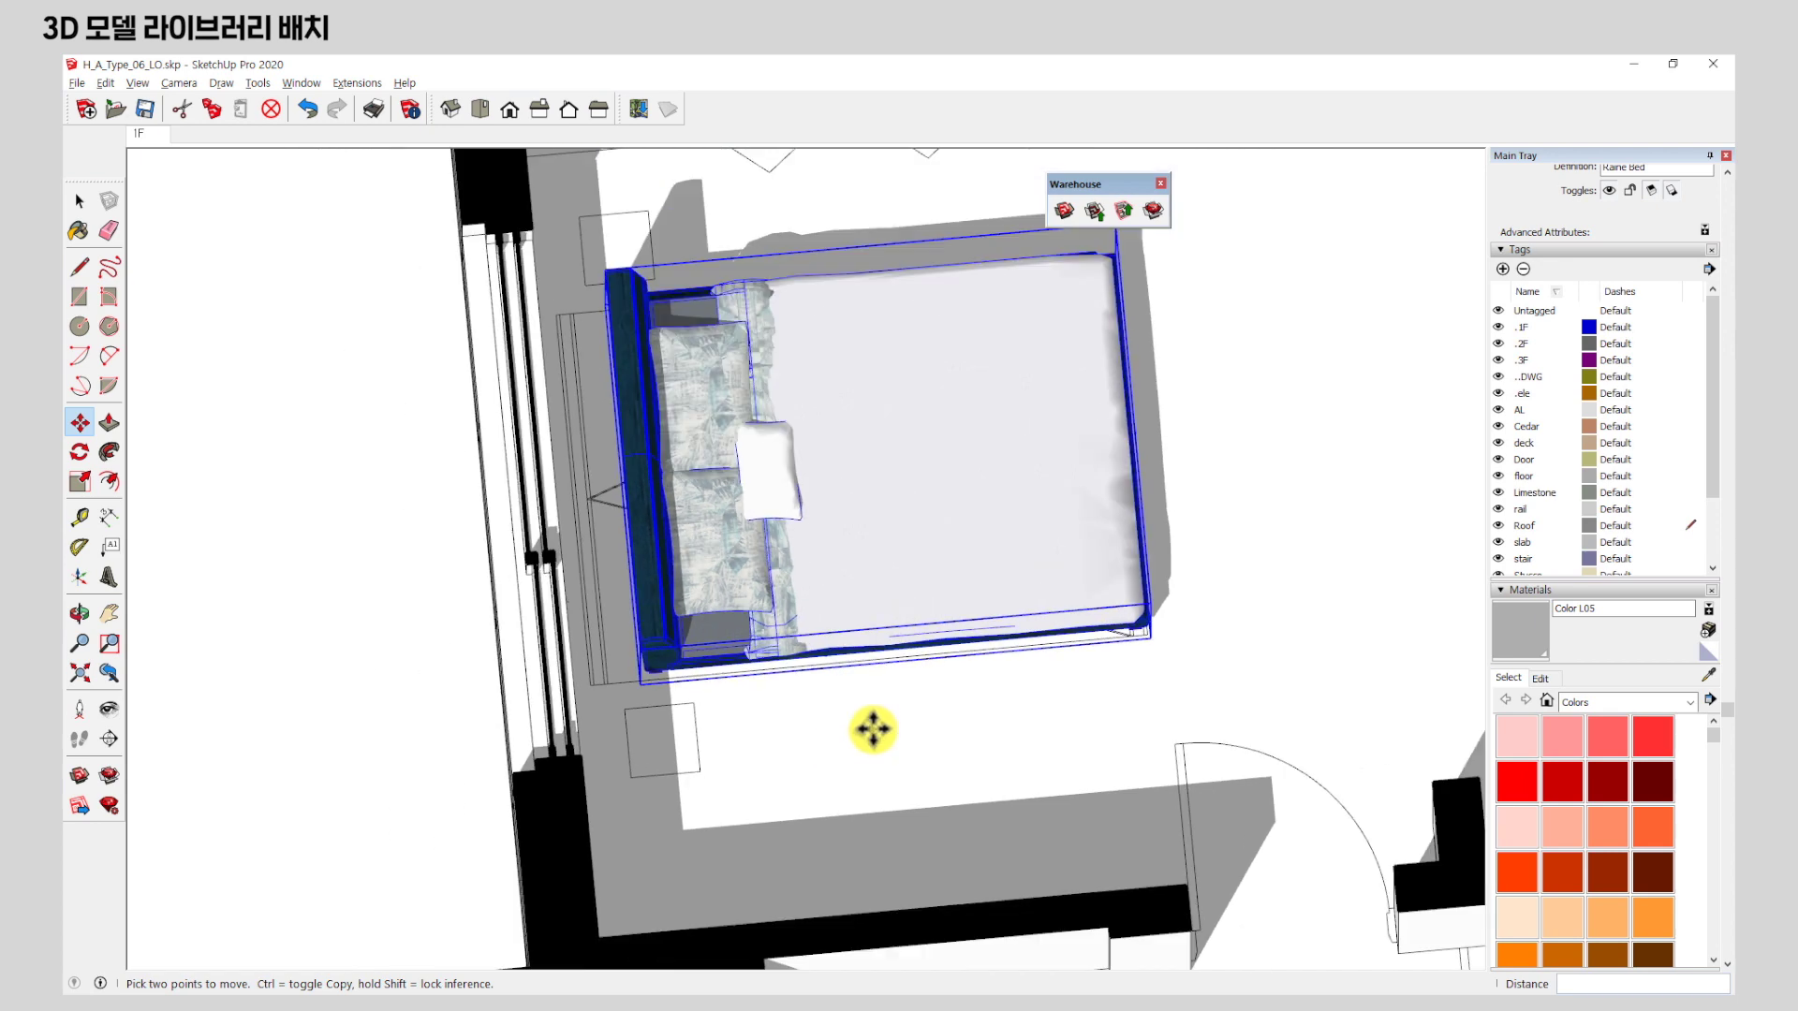
middle_drag(955, 486, 962, 544)
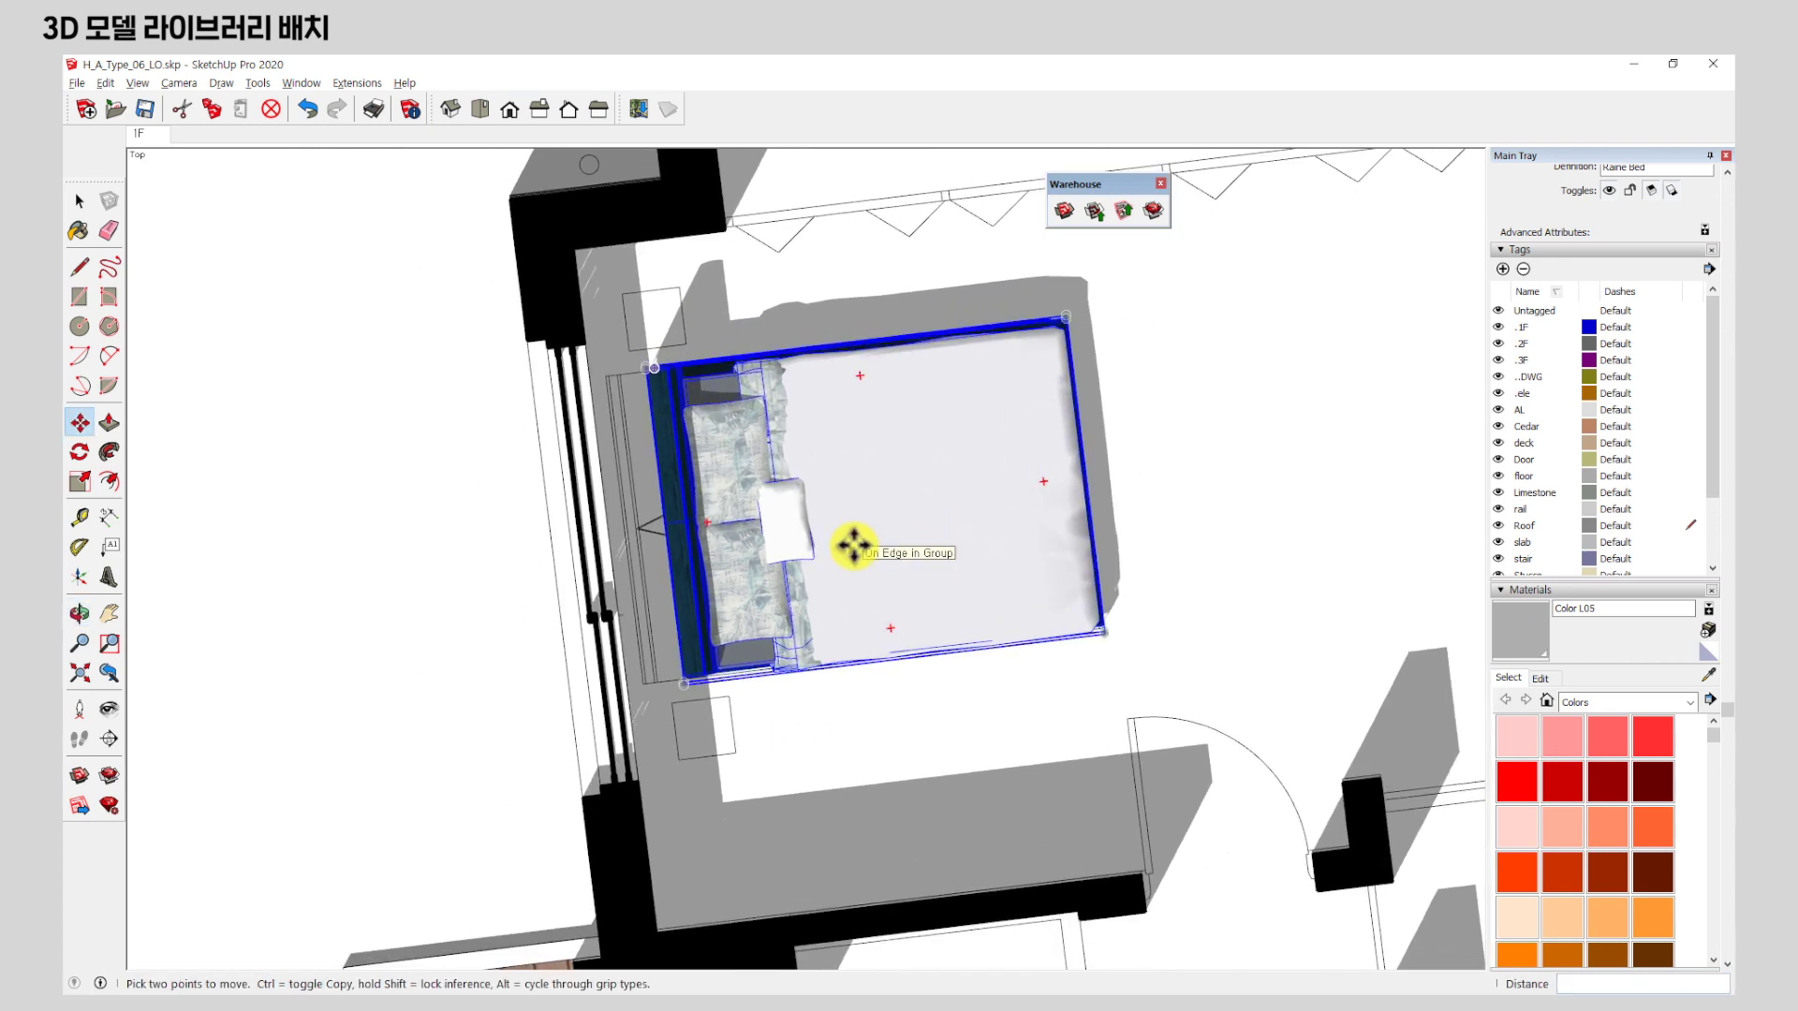
Cancel an extra move, keeping the bed in place, and return to an oblique view.
click(835, 727)
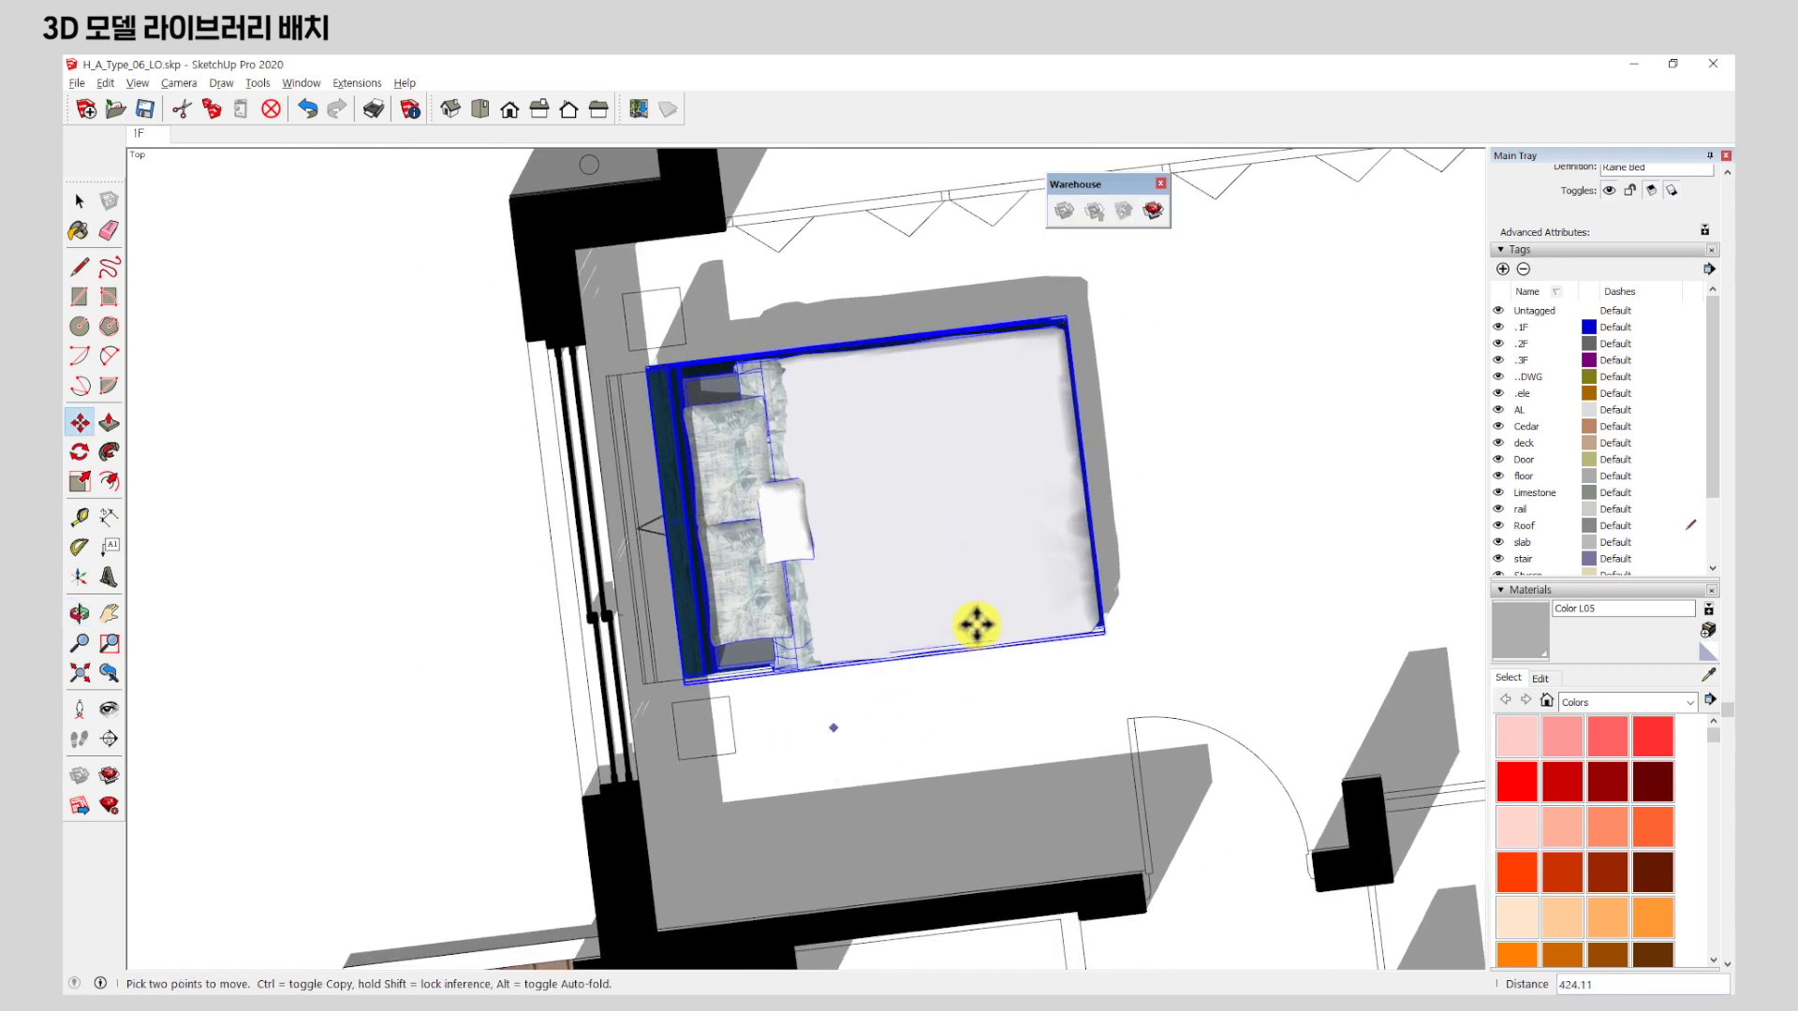
key(Escape)
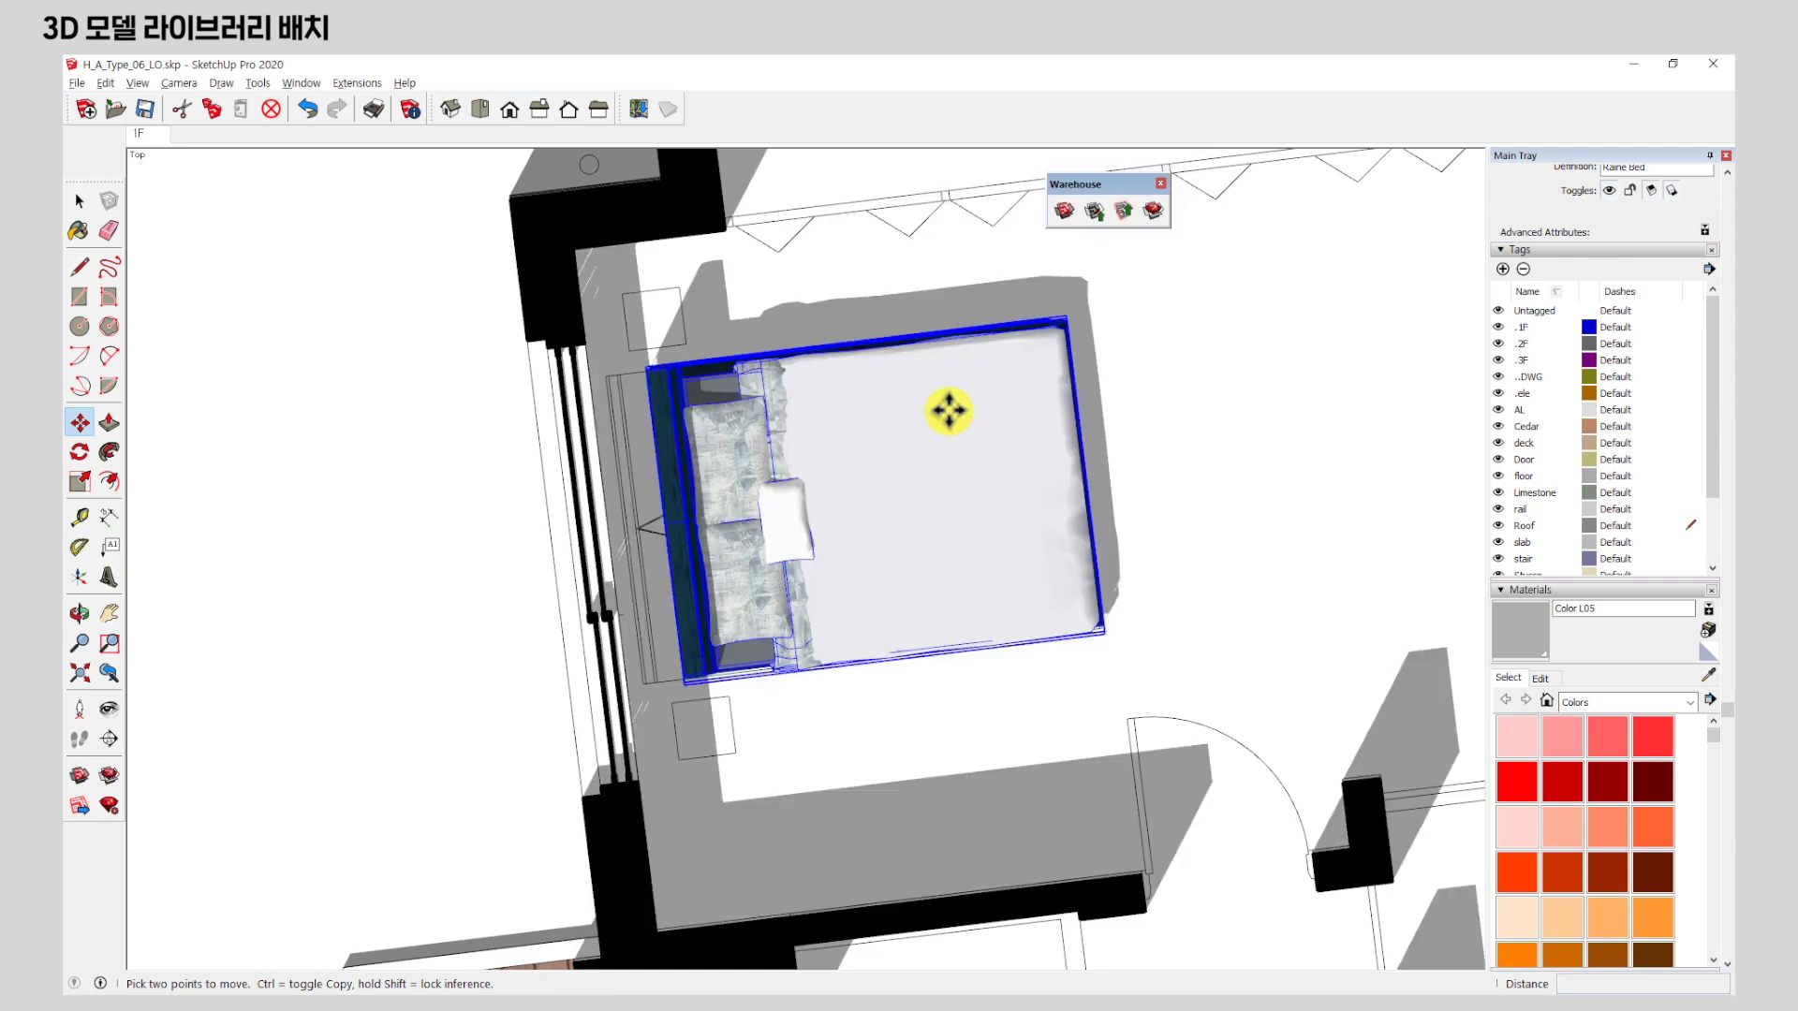
scroll(1172, 562, up, 2)
scroll(935, 687, up, 2)
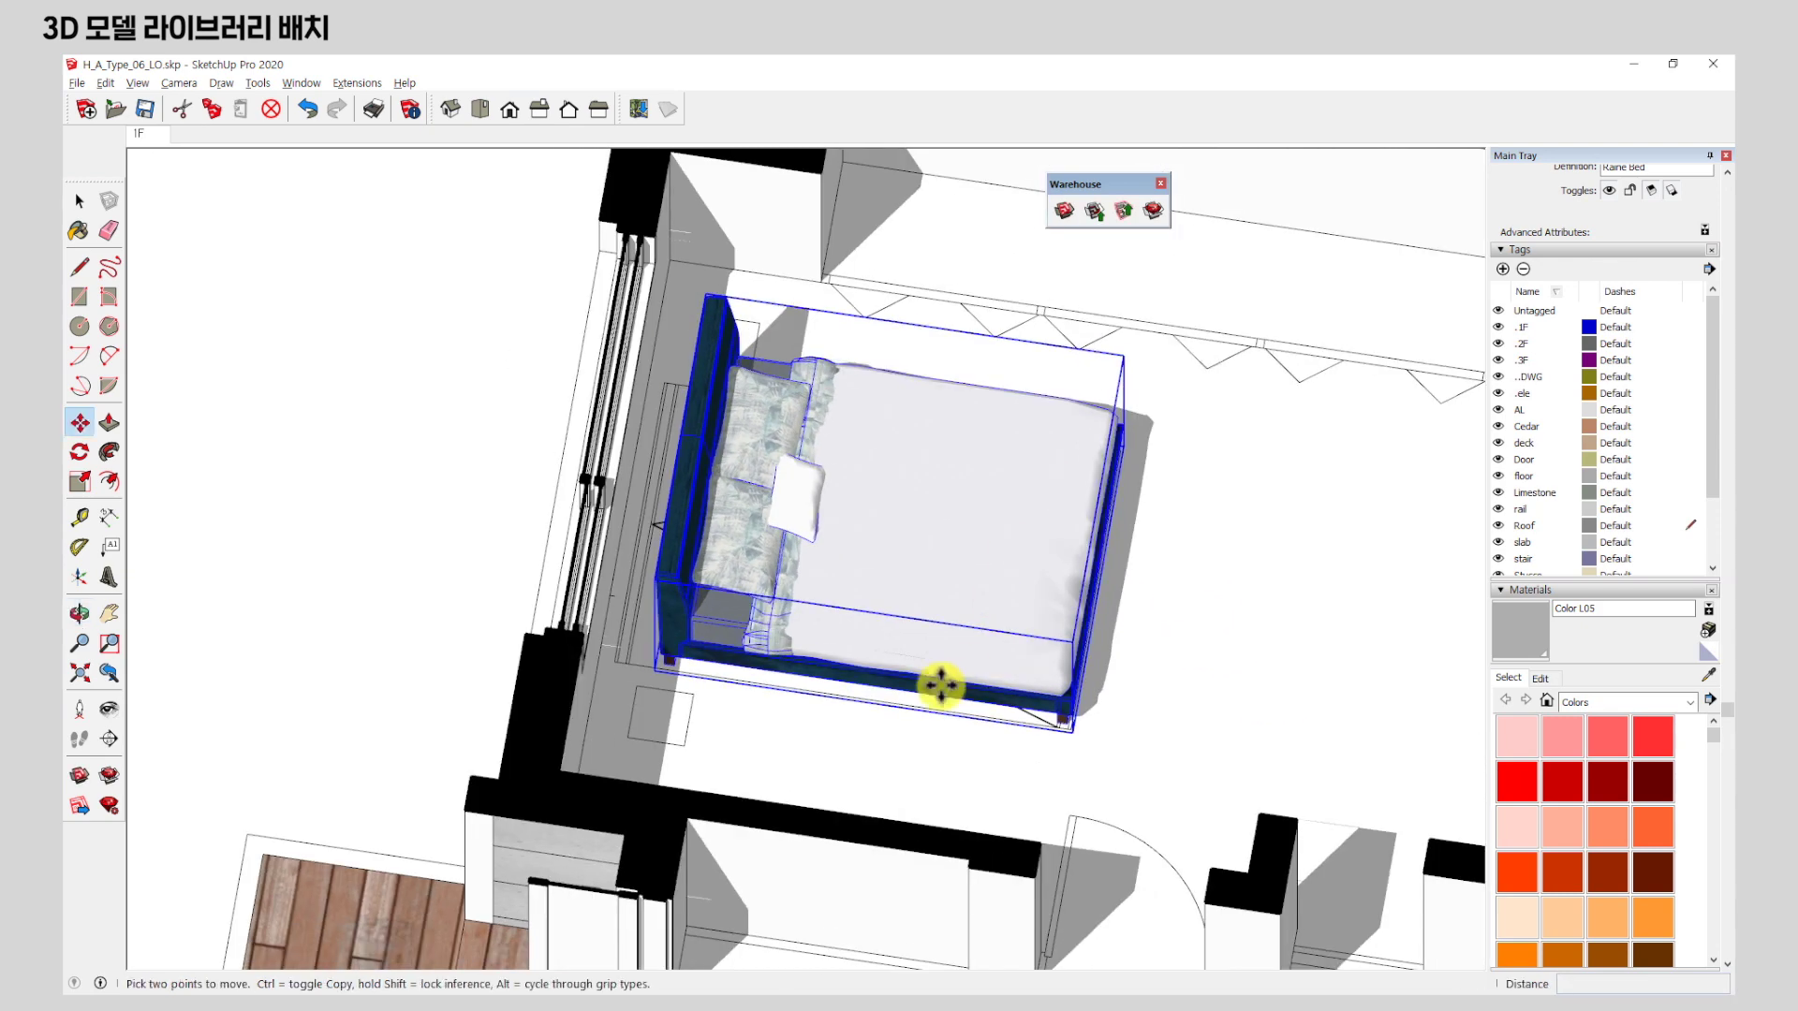
scroll(552, 618, up, 2)
middle_drag(1103, 718, 806, 650)
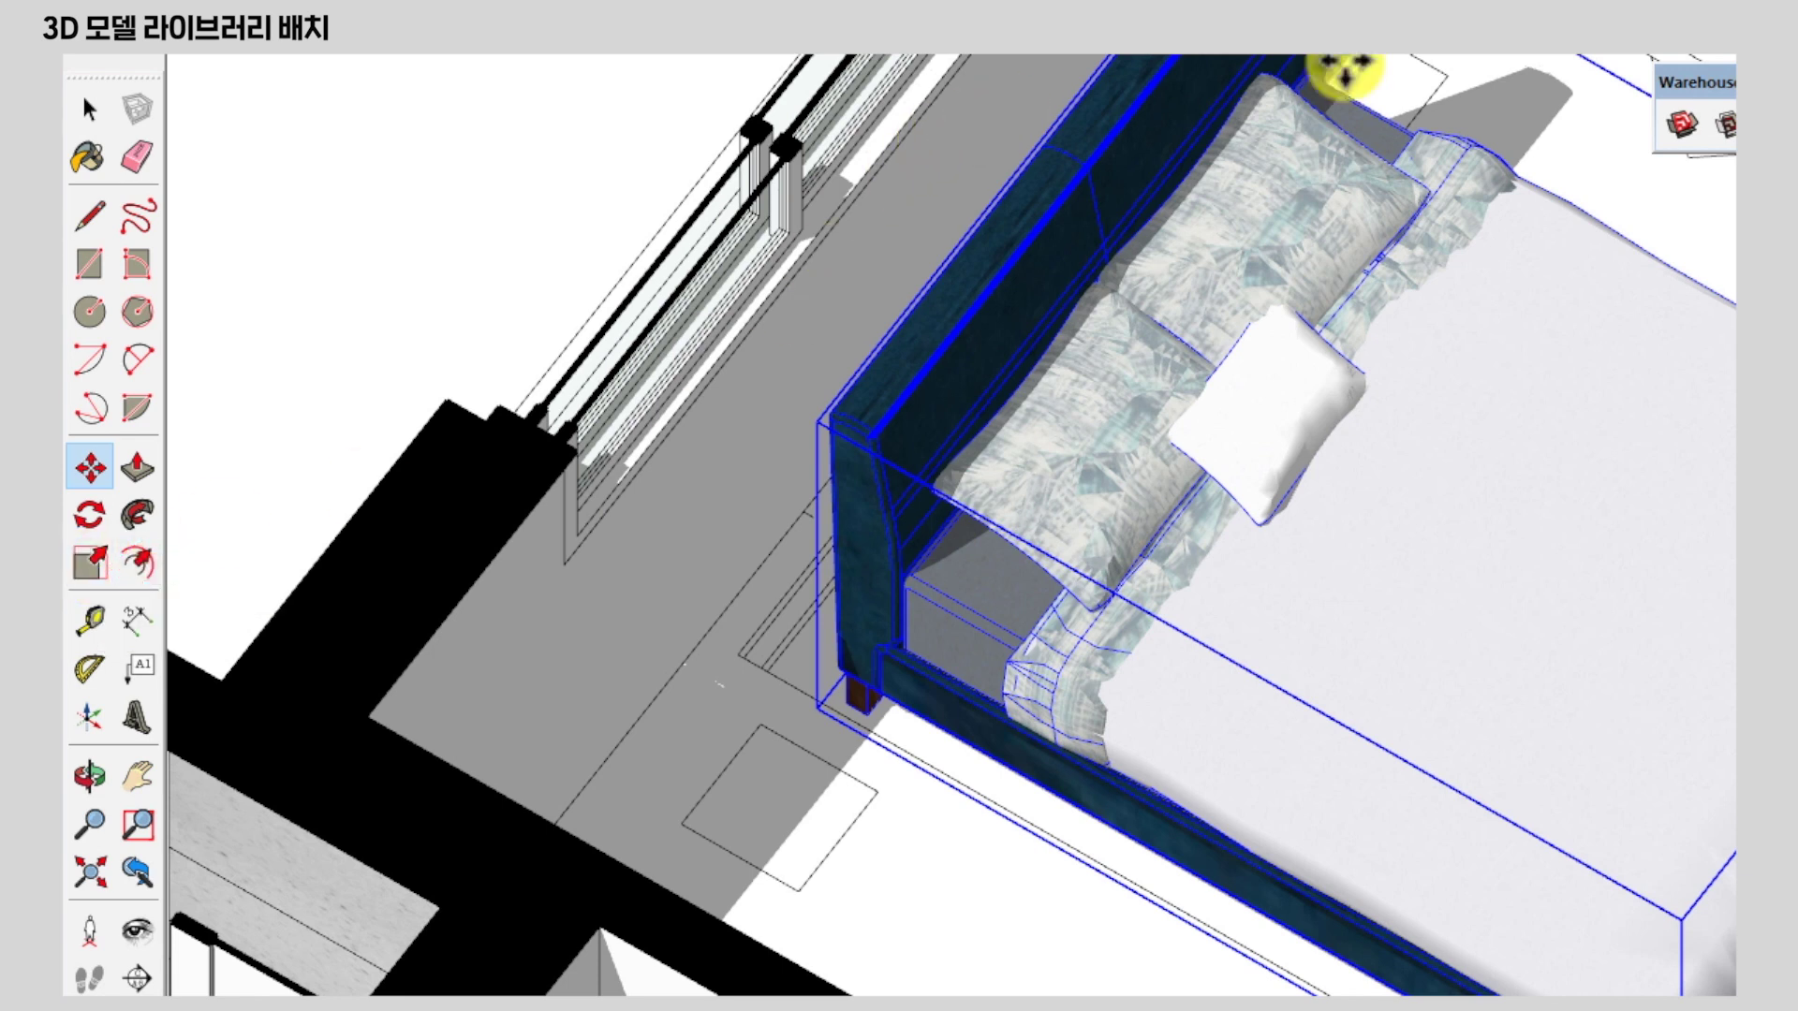
click(97, 567)
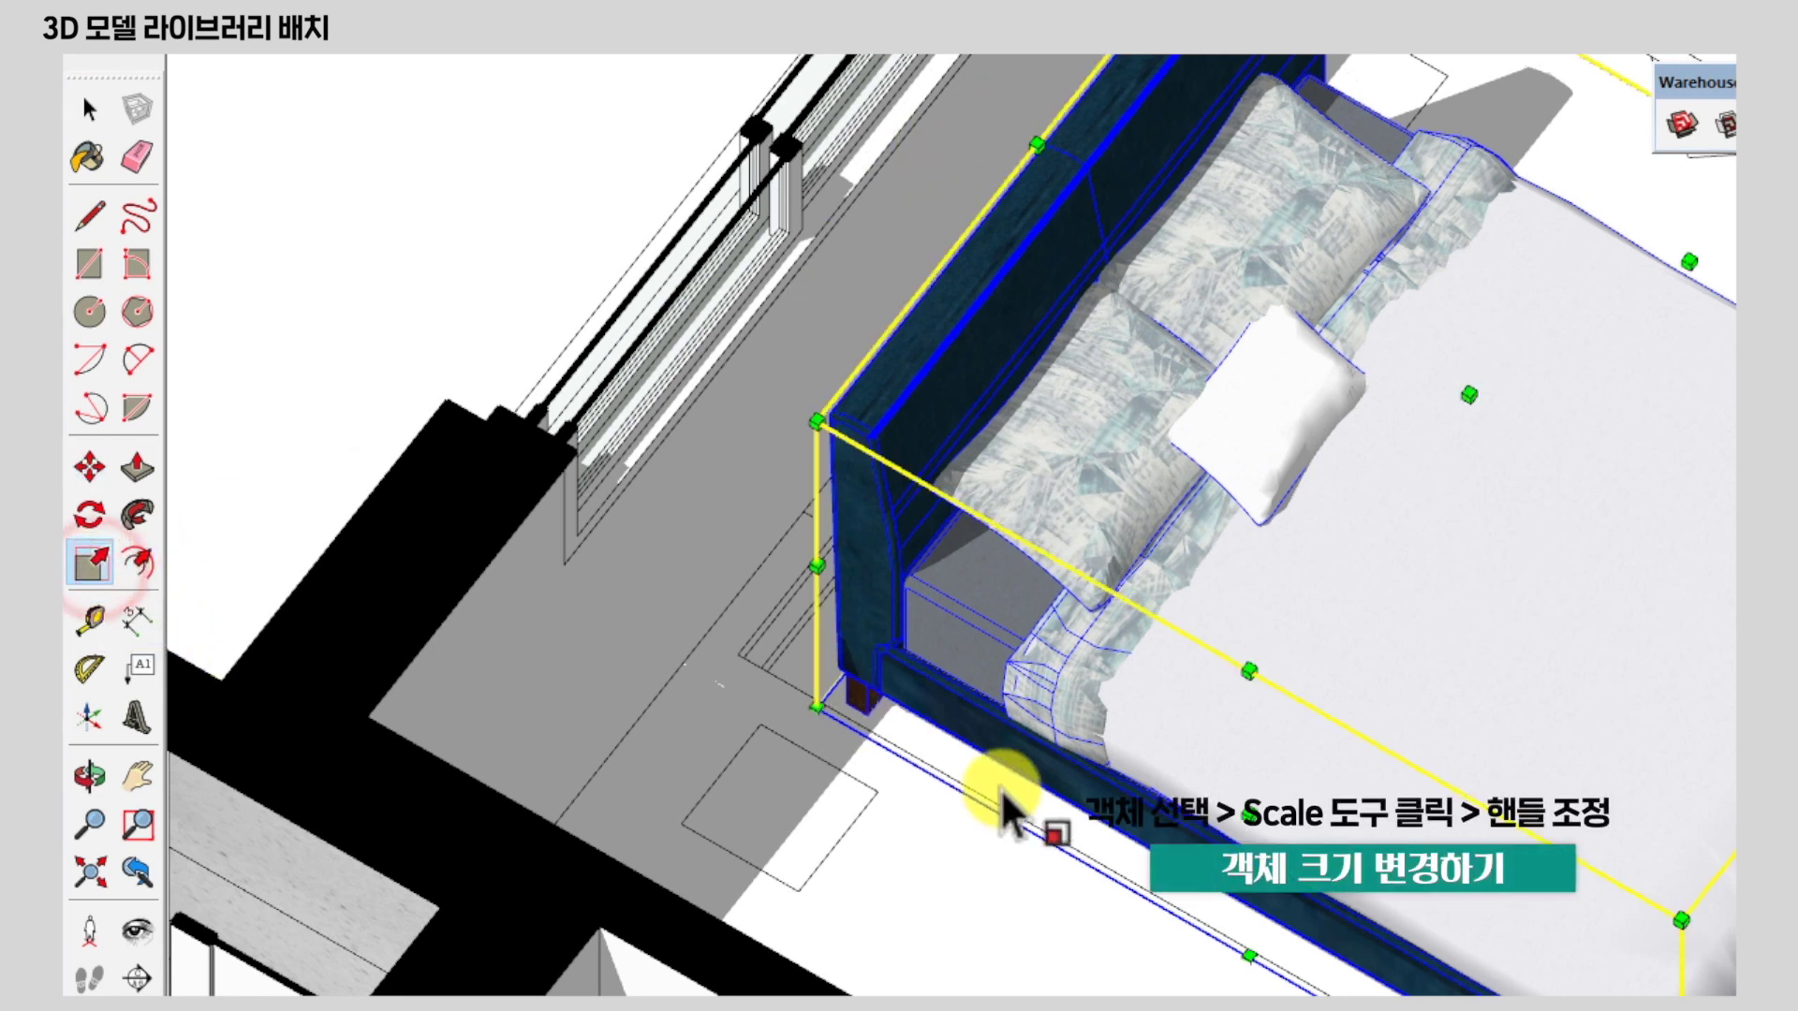
scroll(1031, 810, down, 2)
middle_drag(1620, 697, 1510, 590)
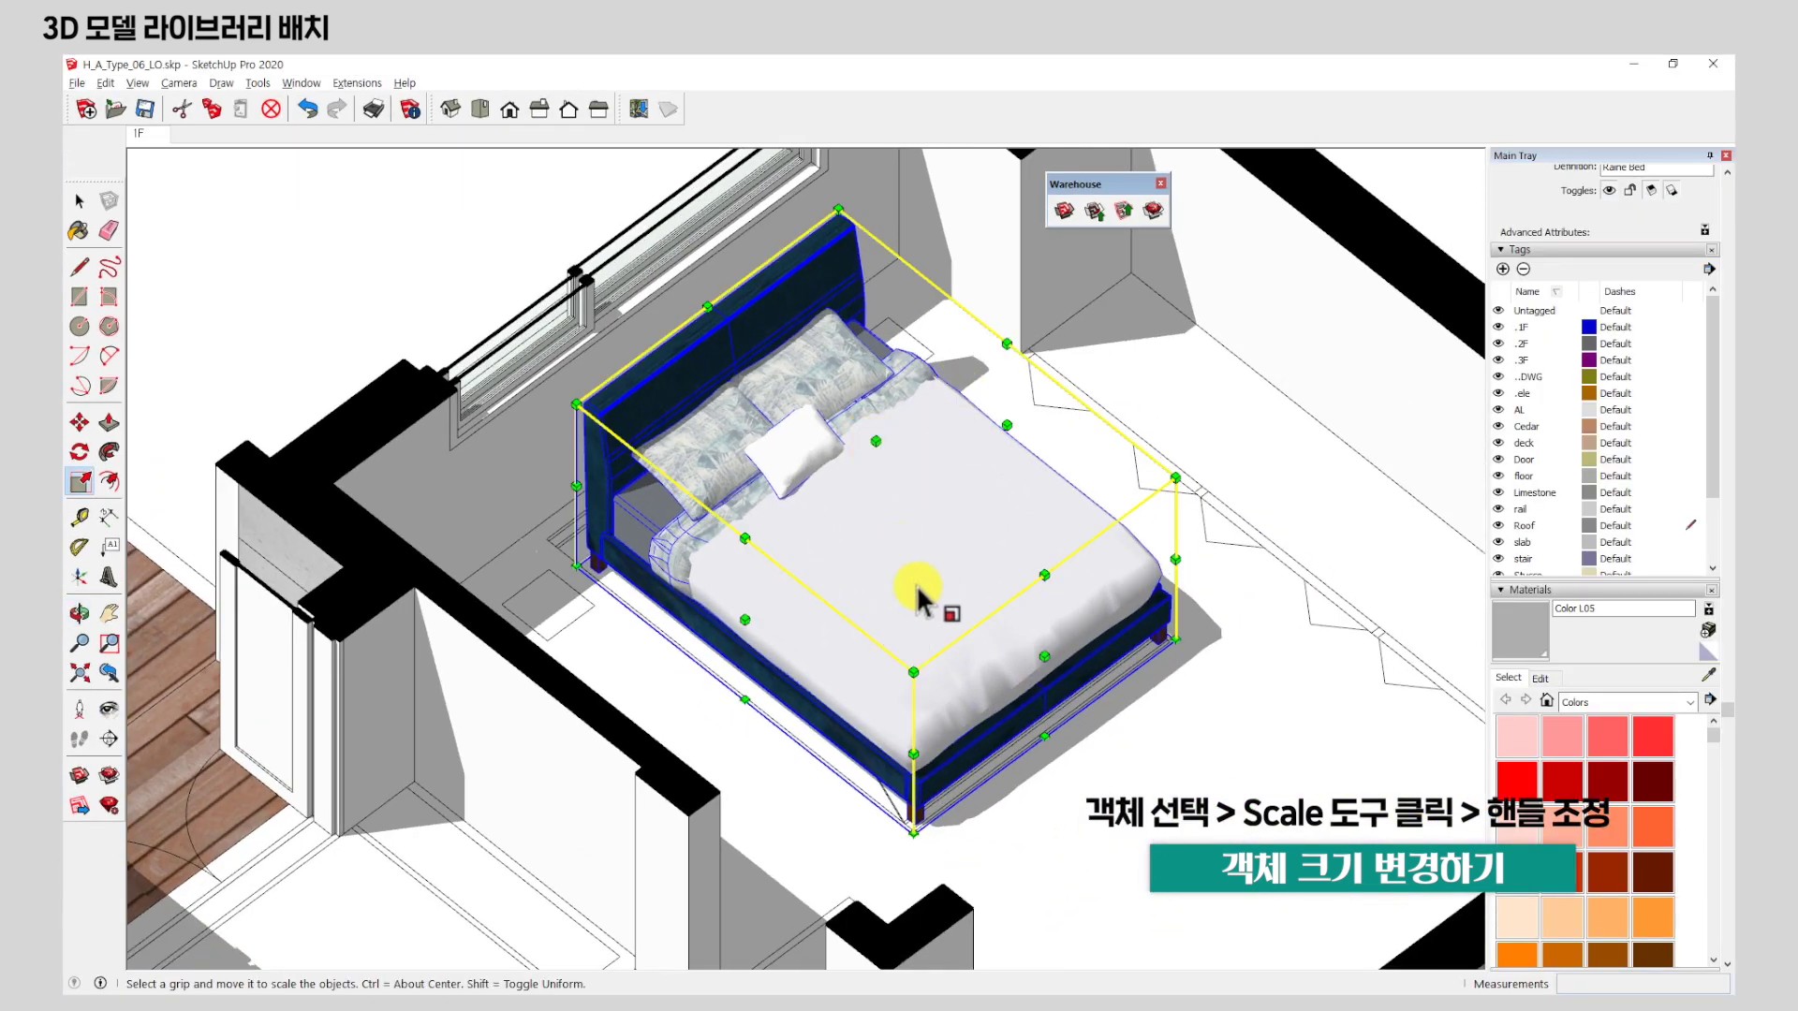
drag(876, 440, 880, 279)
drag(867, 548, 873, 387)
key(Escape)
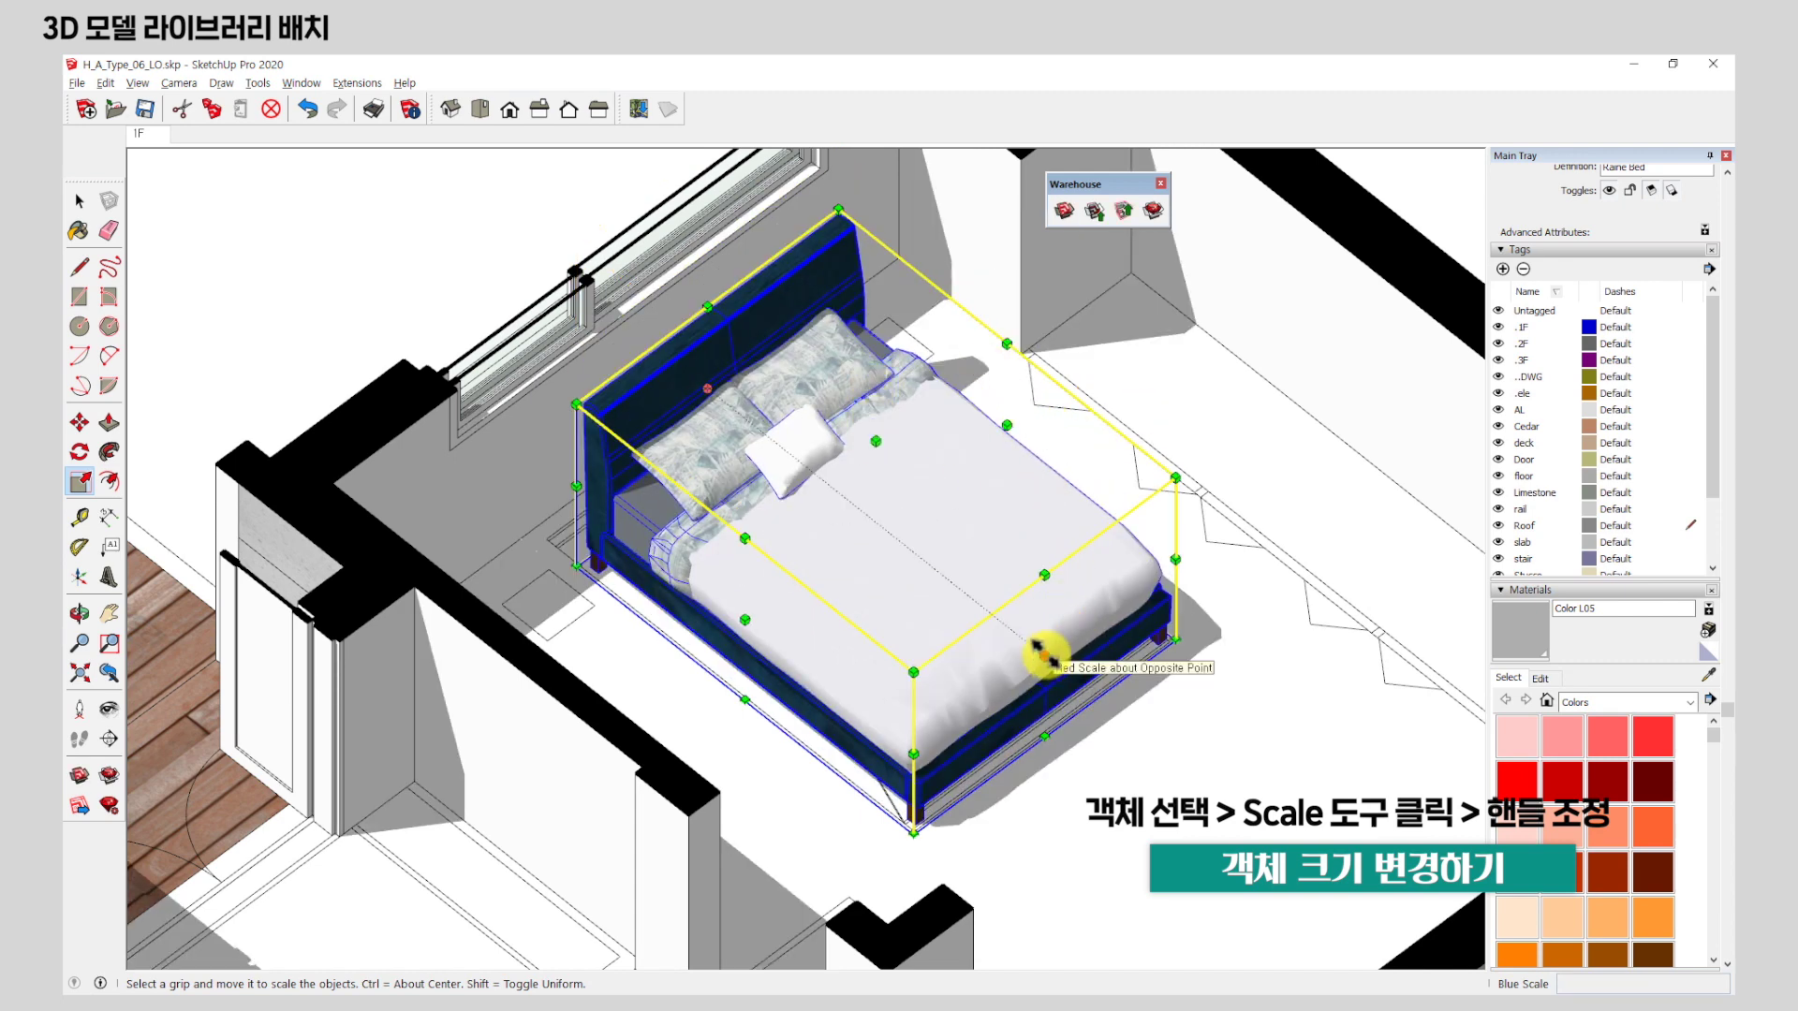
drag(1045, 655, 1212, 782)
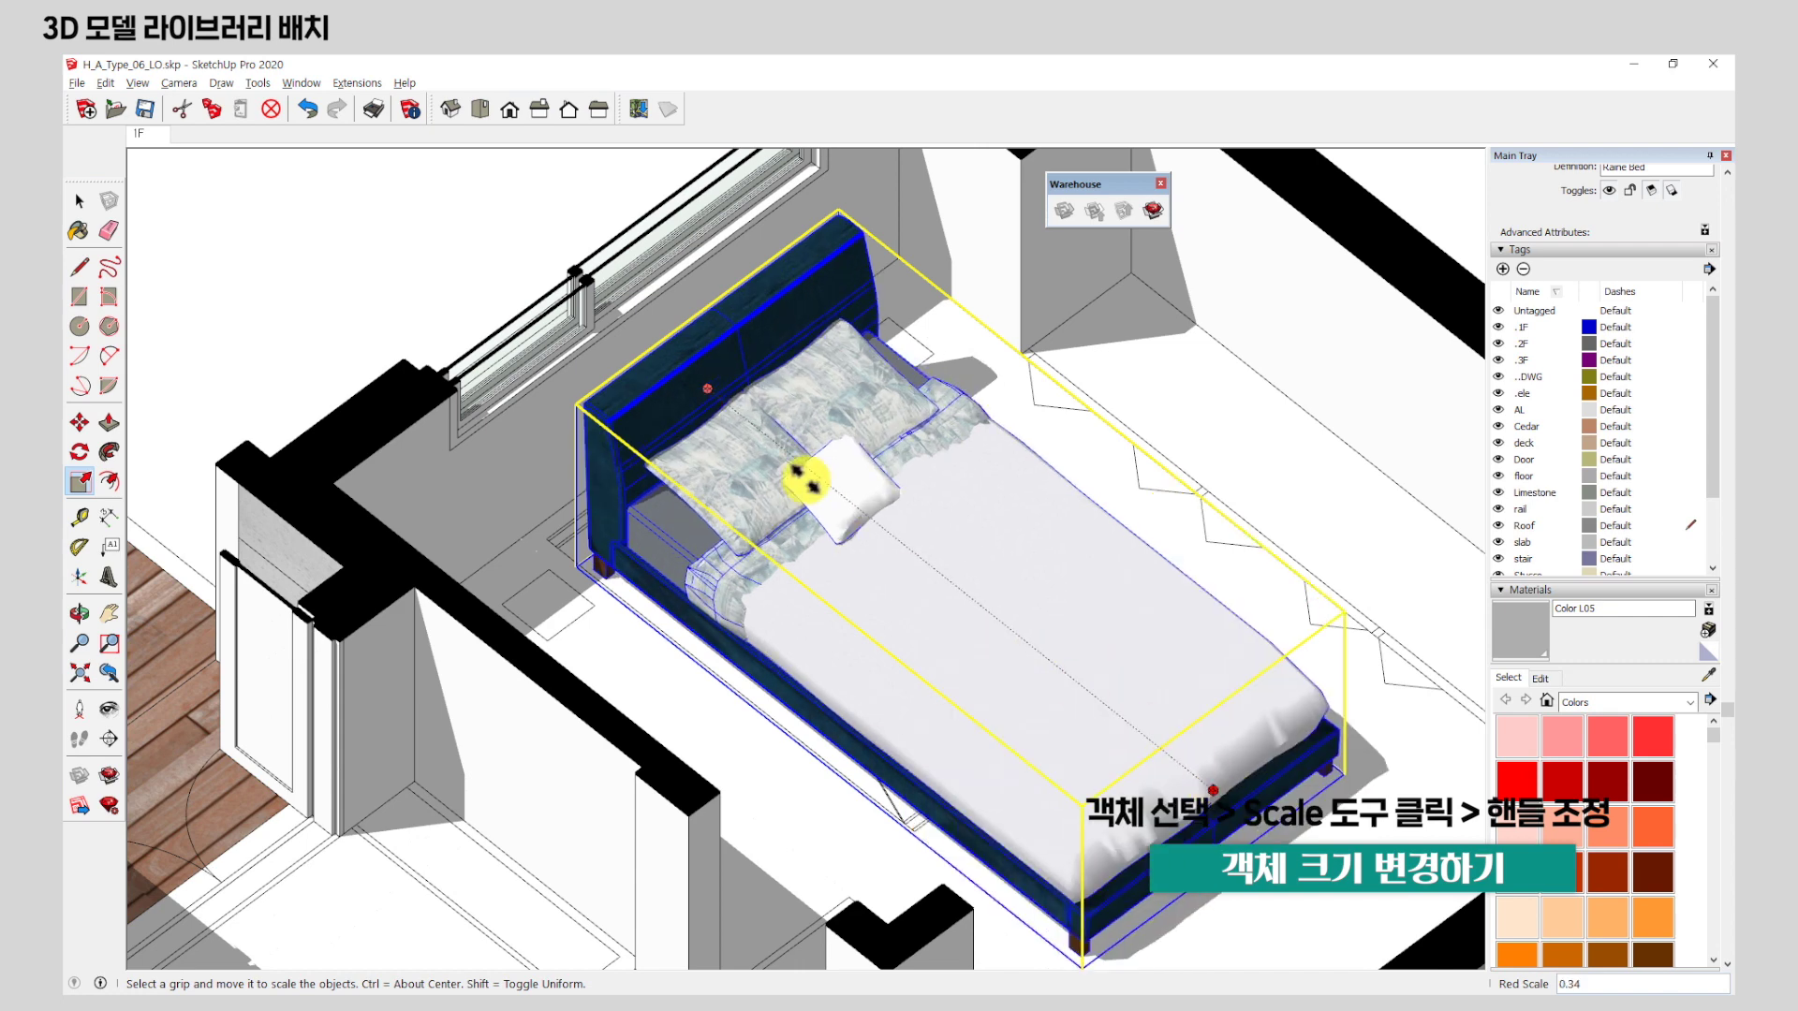
key(Escape)
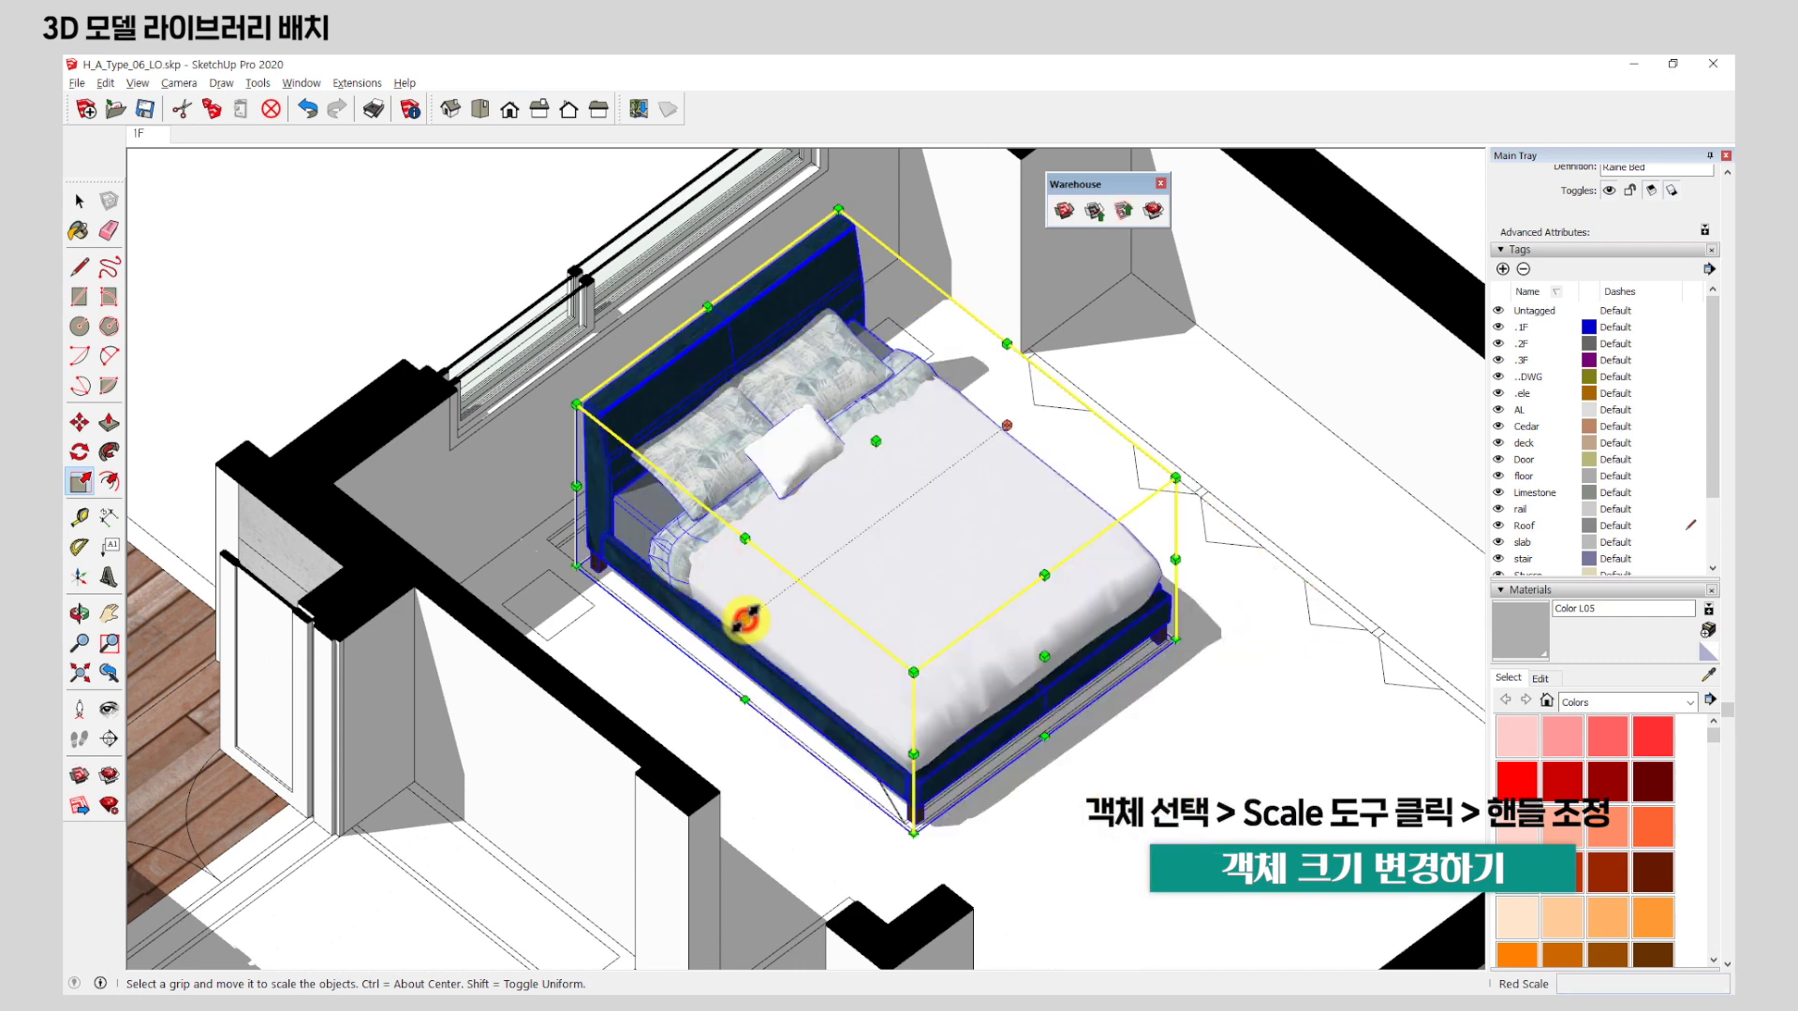
drag(744, 618, 576, 698)
key(Escape)
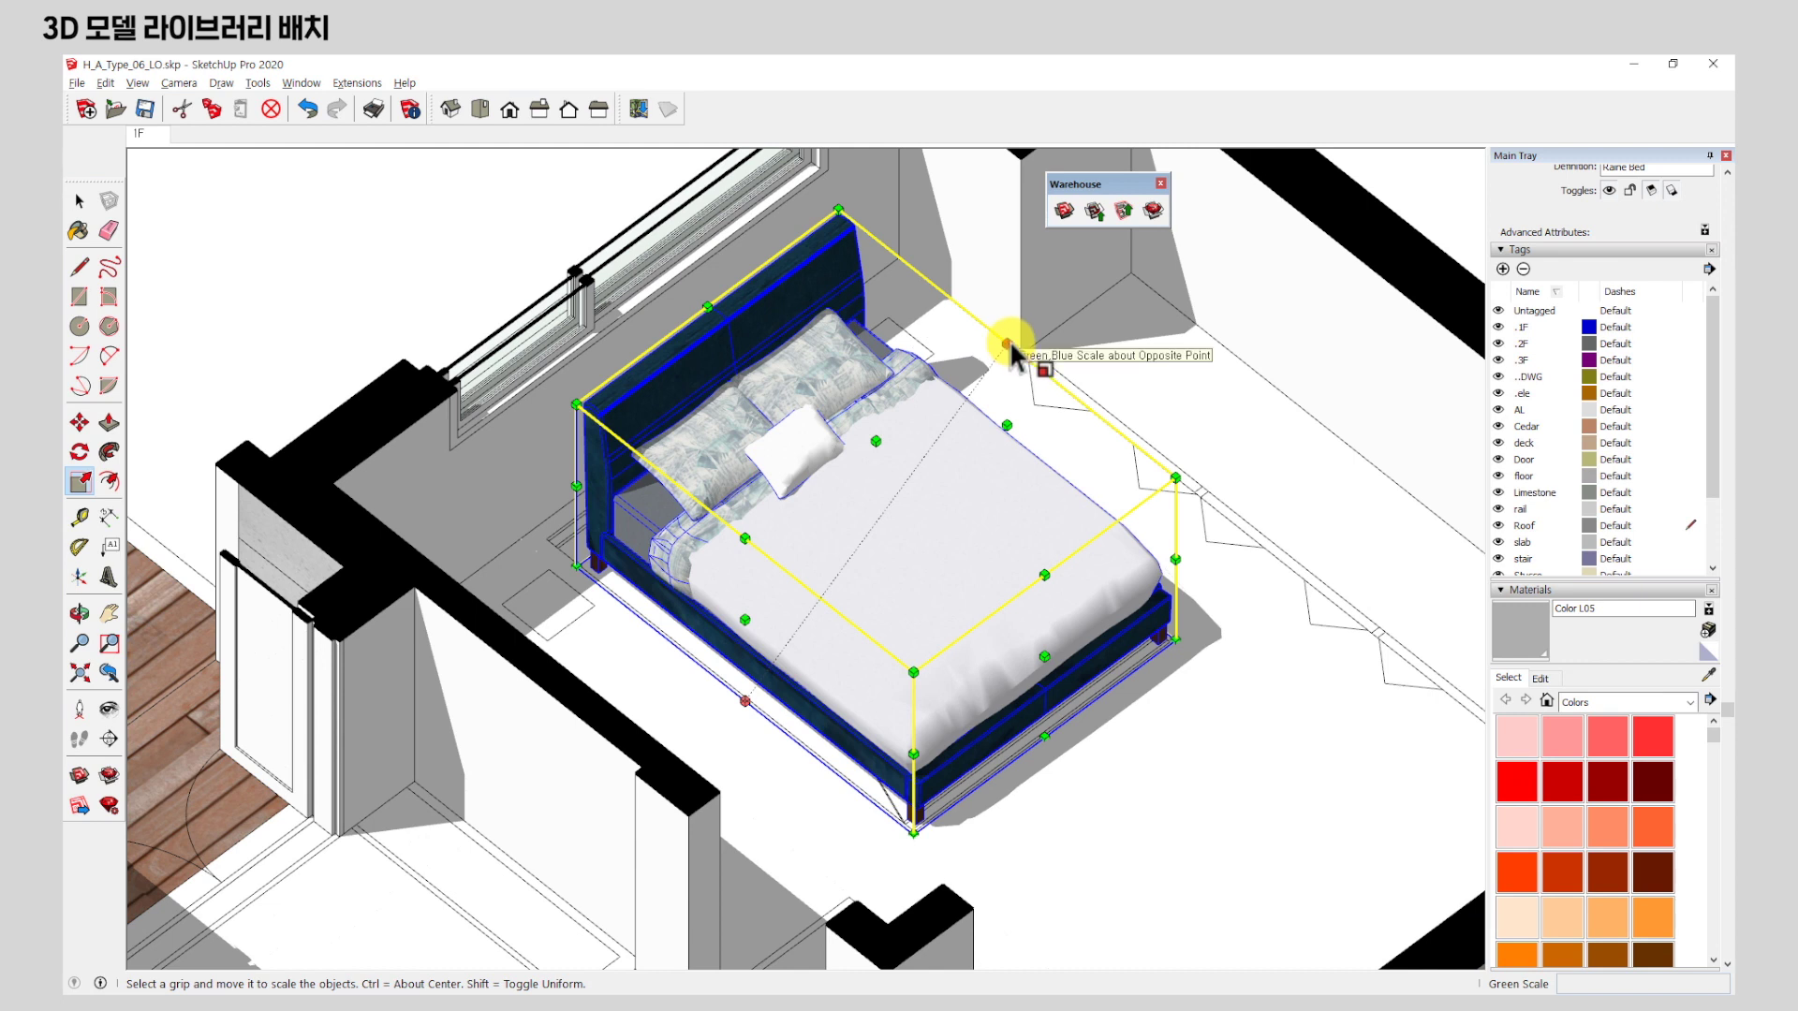
drag(1007, 345, 1070, 364)
key(Escape)
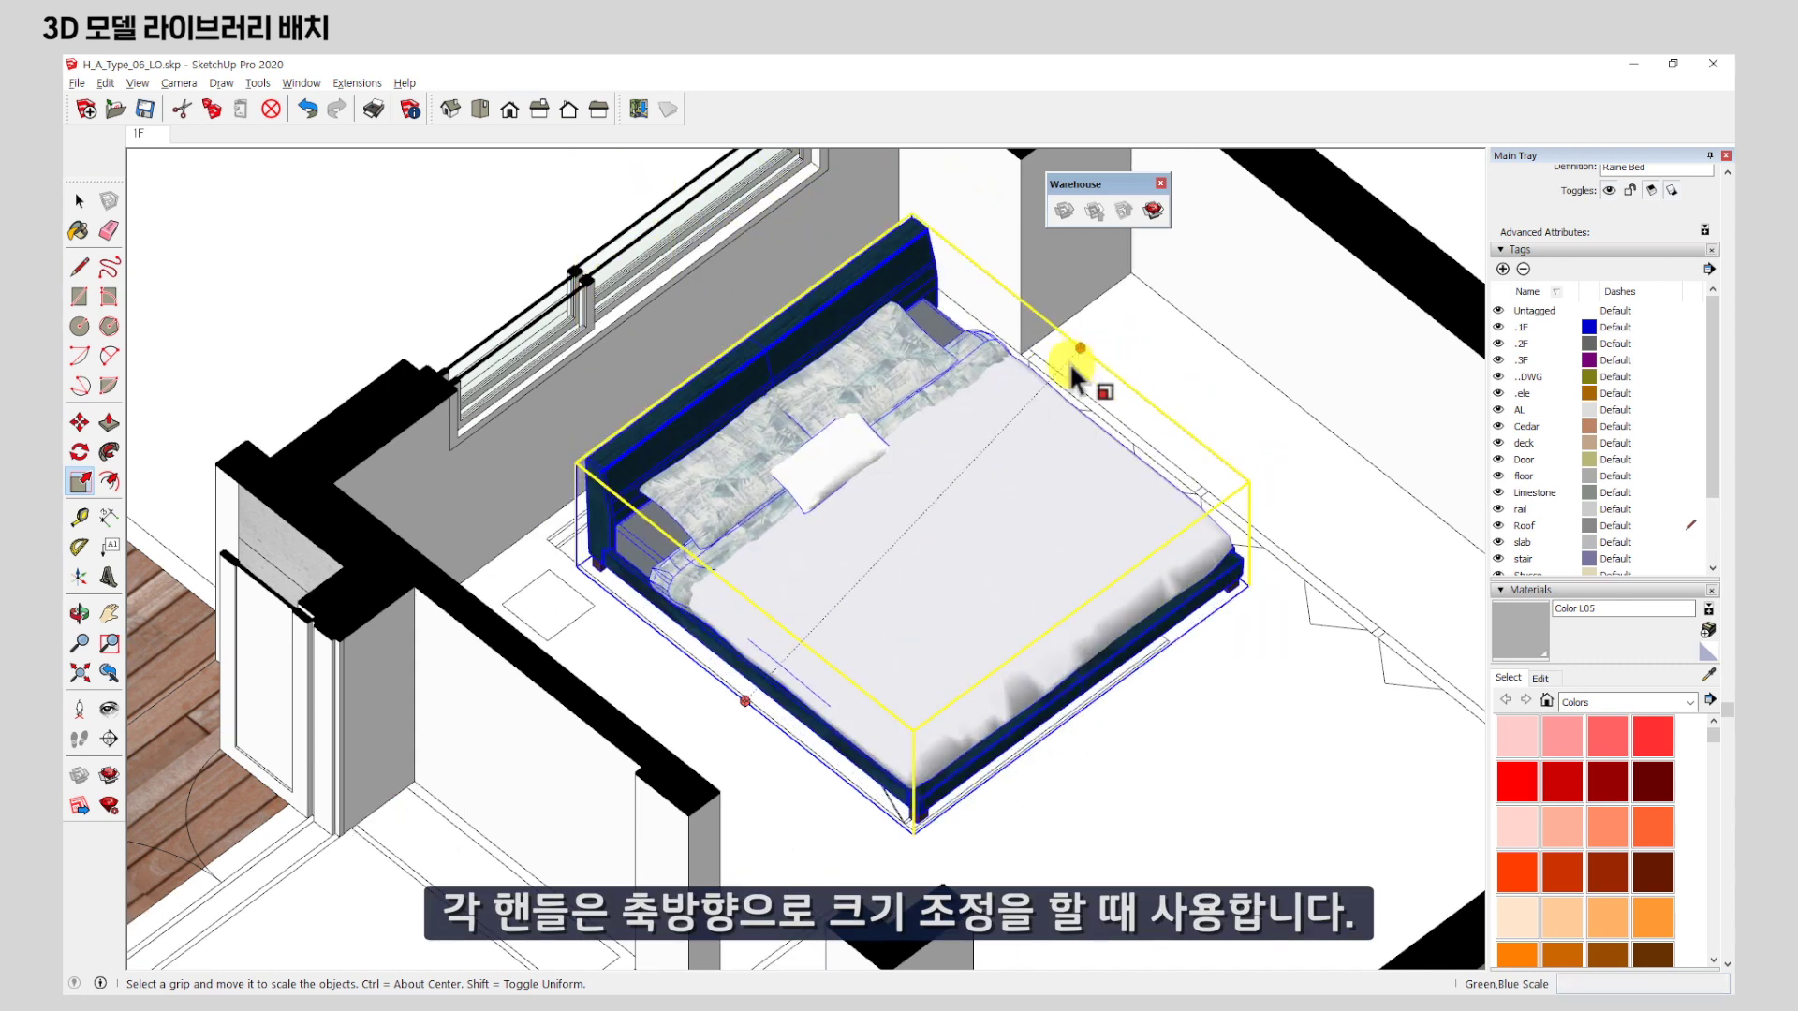
middle_drag(939, 428, 1030, 472)
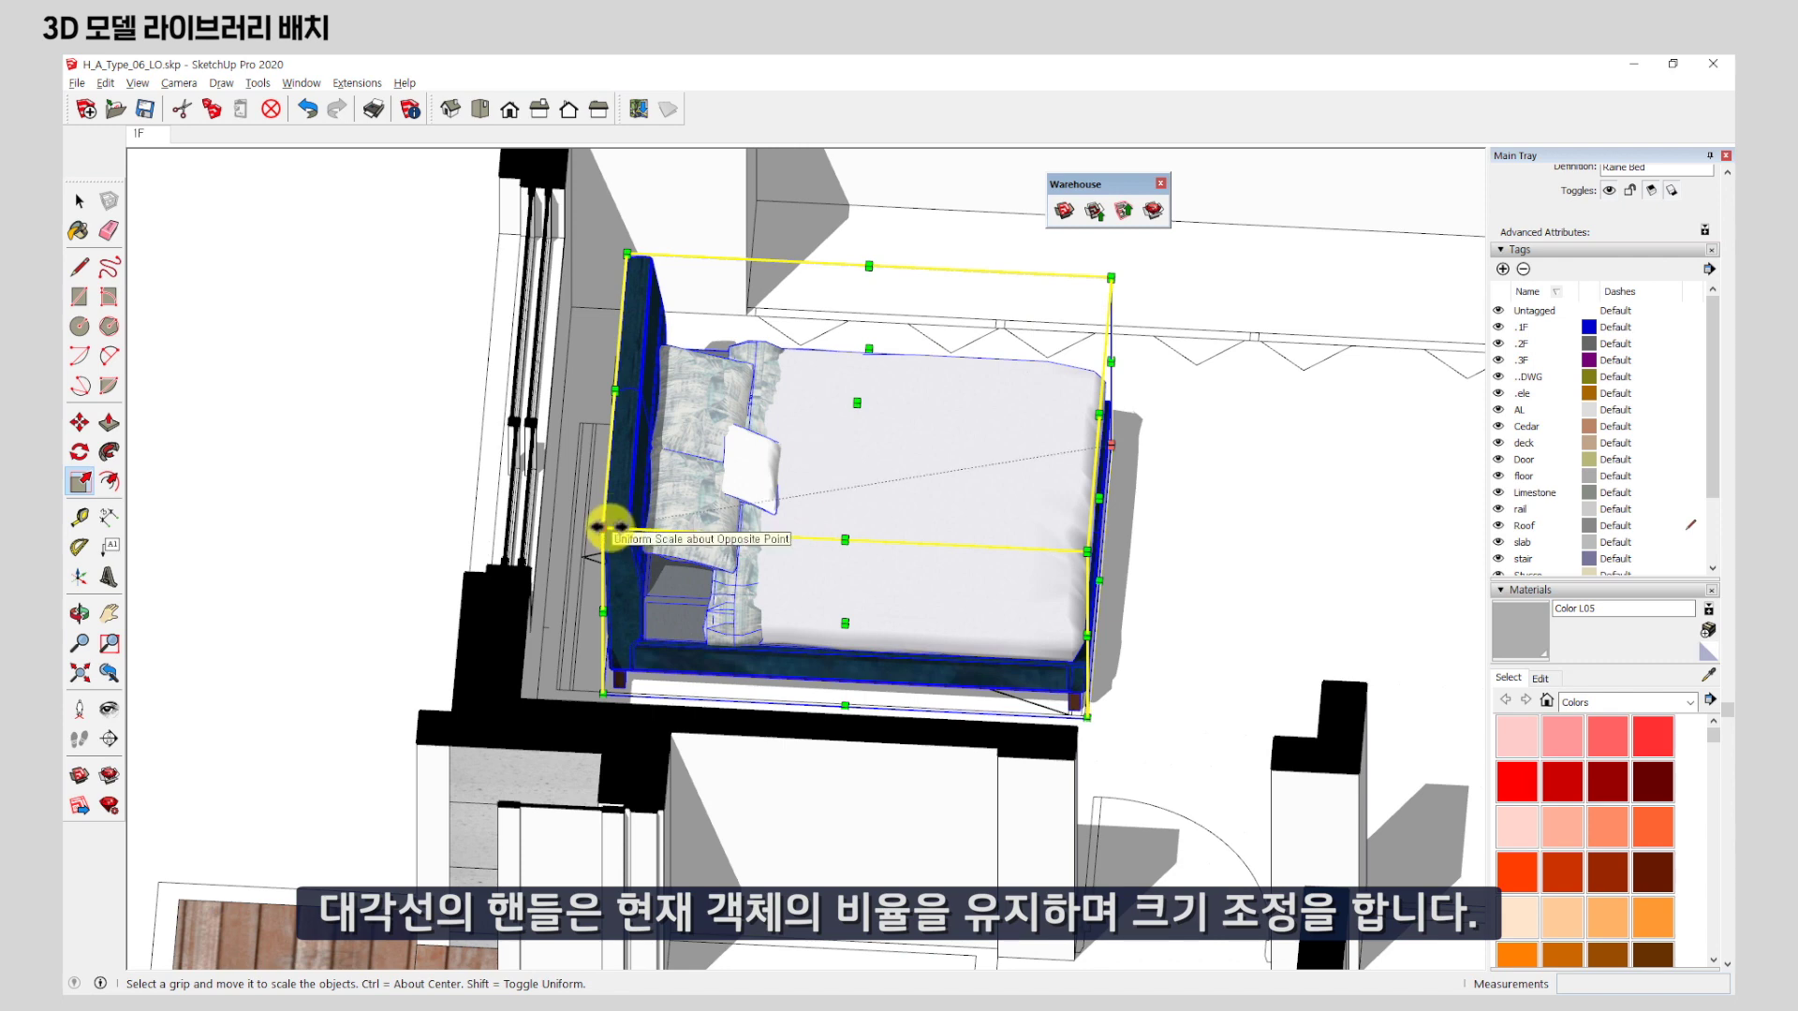
middle_drag(1205, 490, 1003, 473)
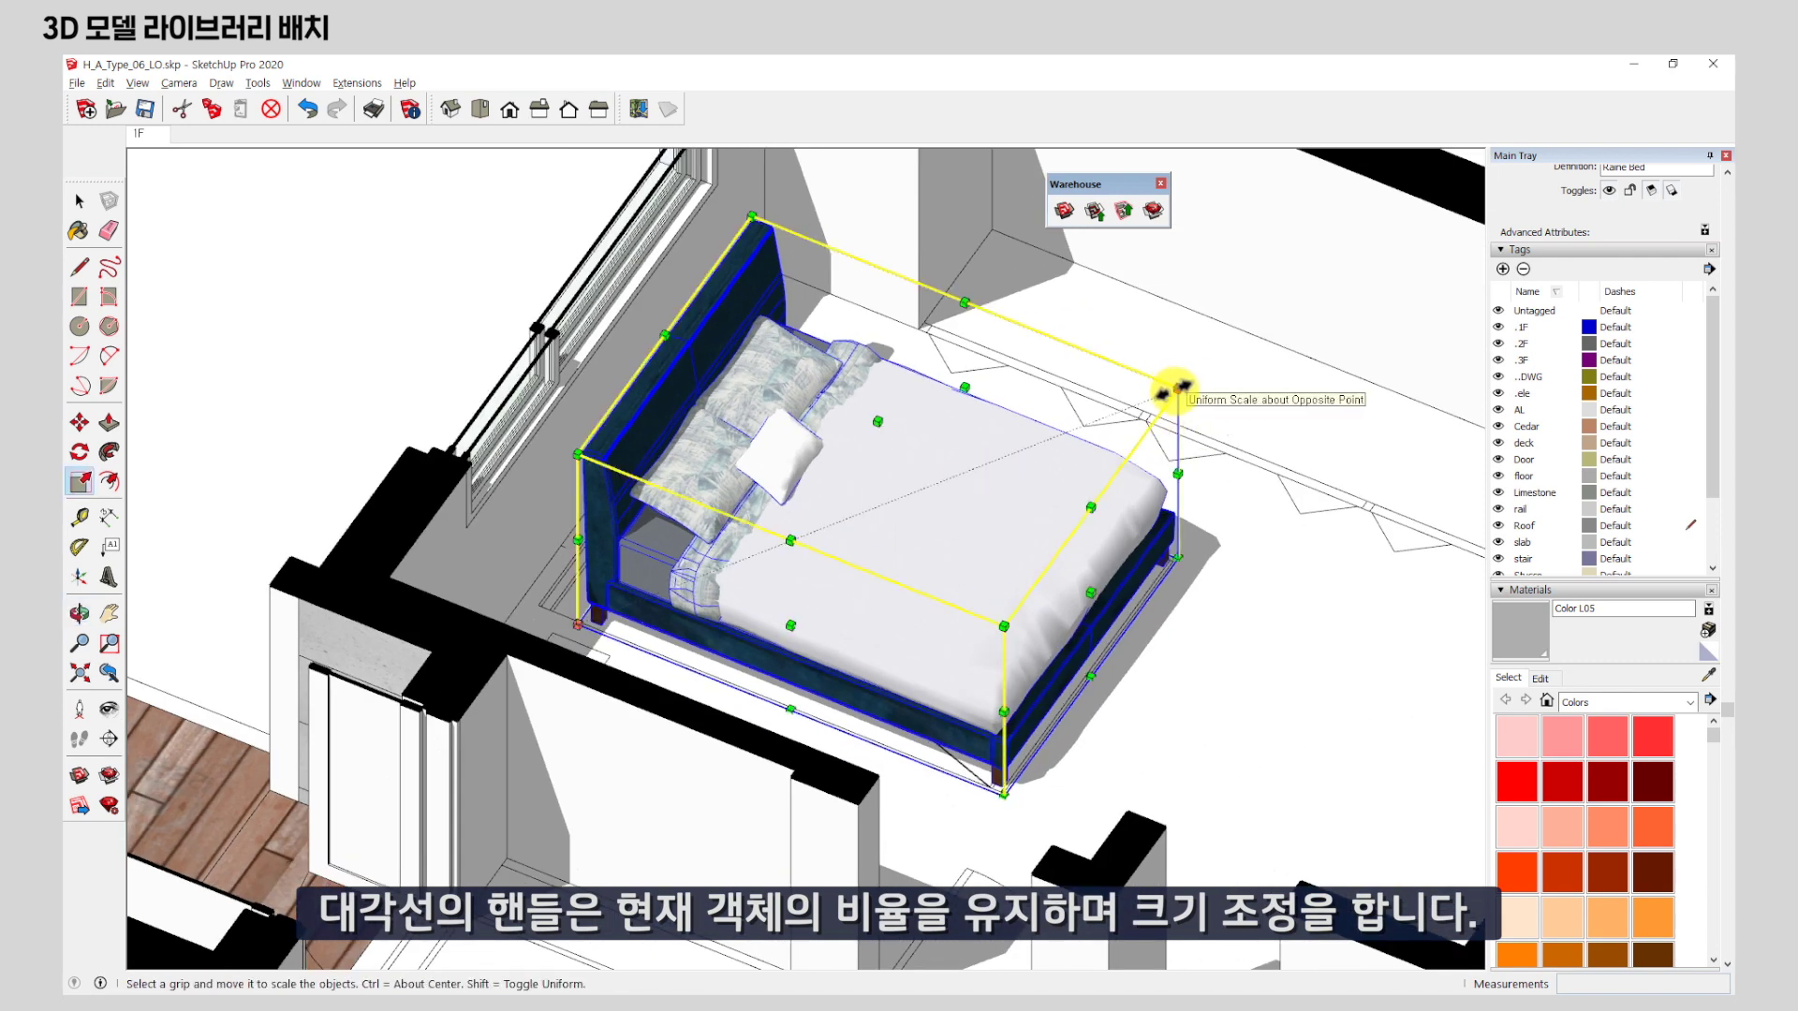
drag(1178, 386, 941, 459)
drag(1190, 347, 955, 429)
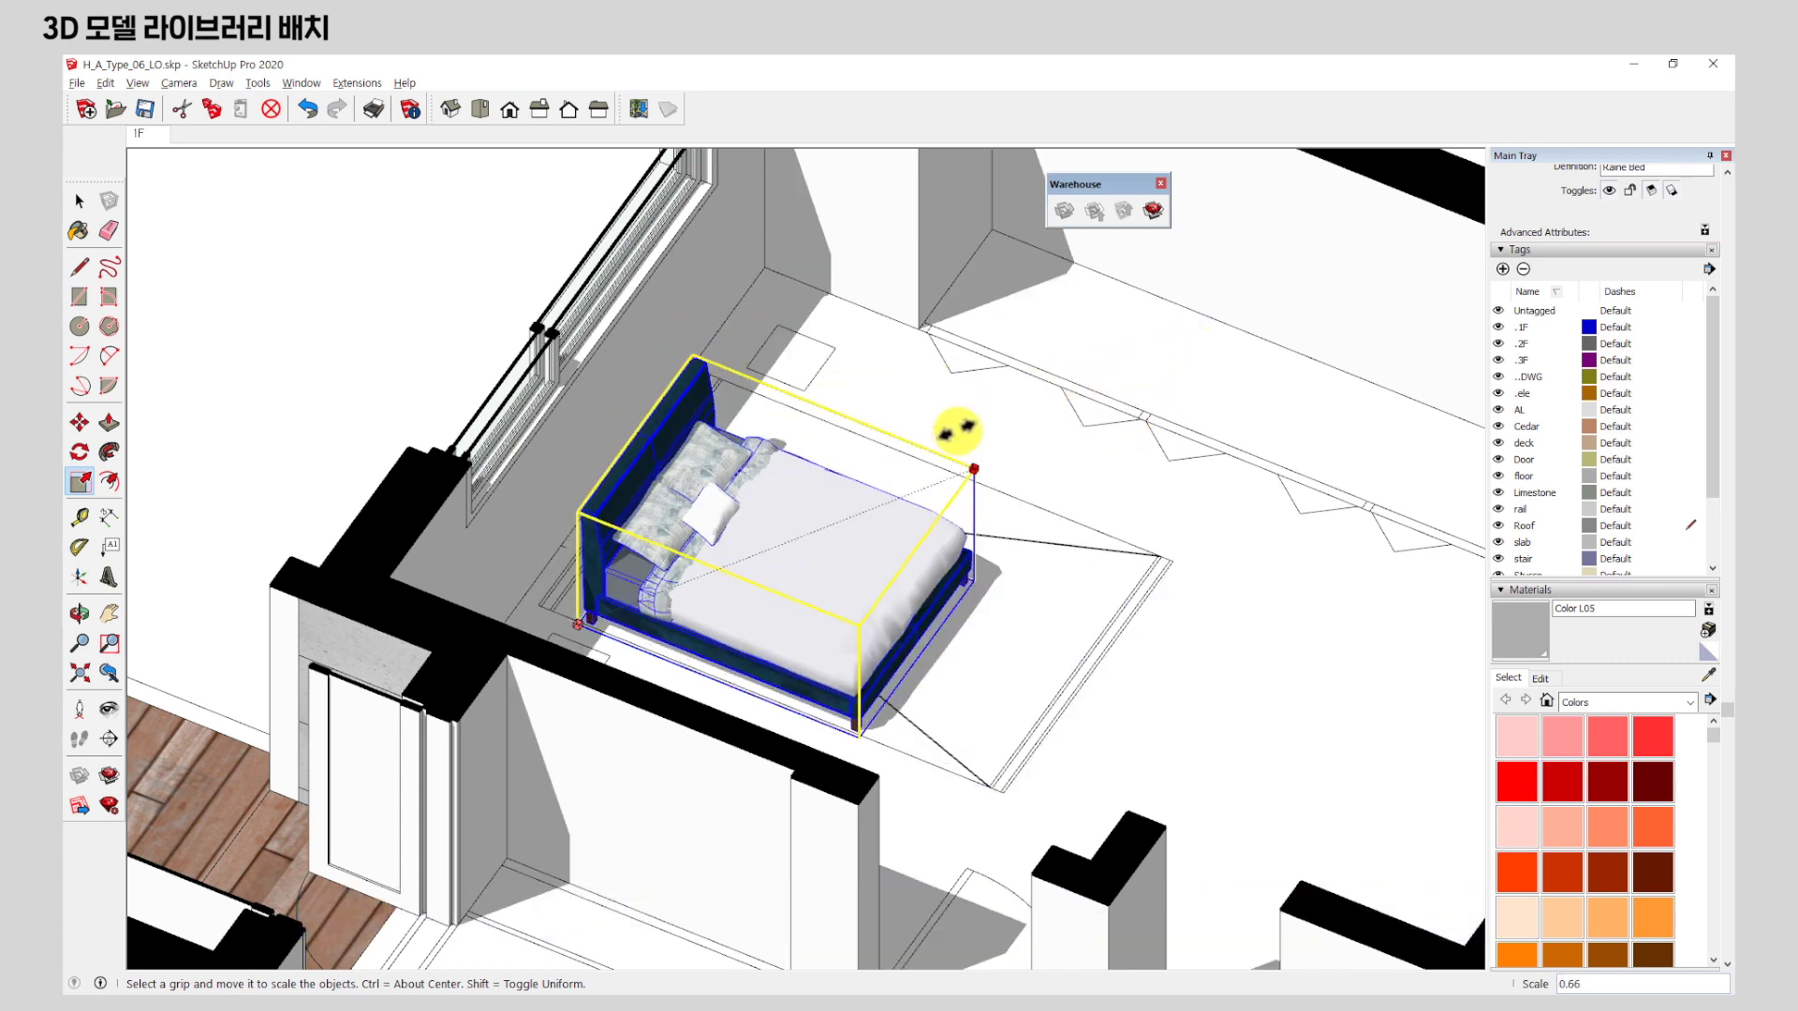
drag(957, 429, 1322, 369)
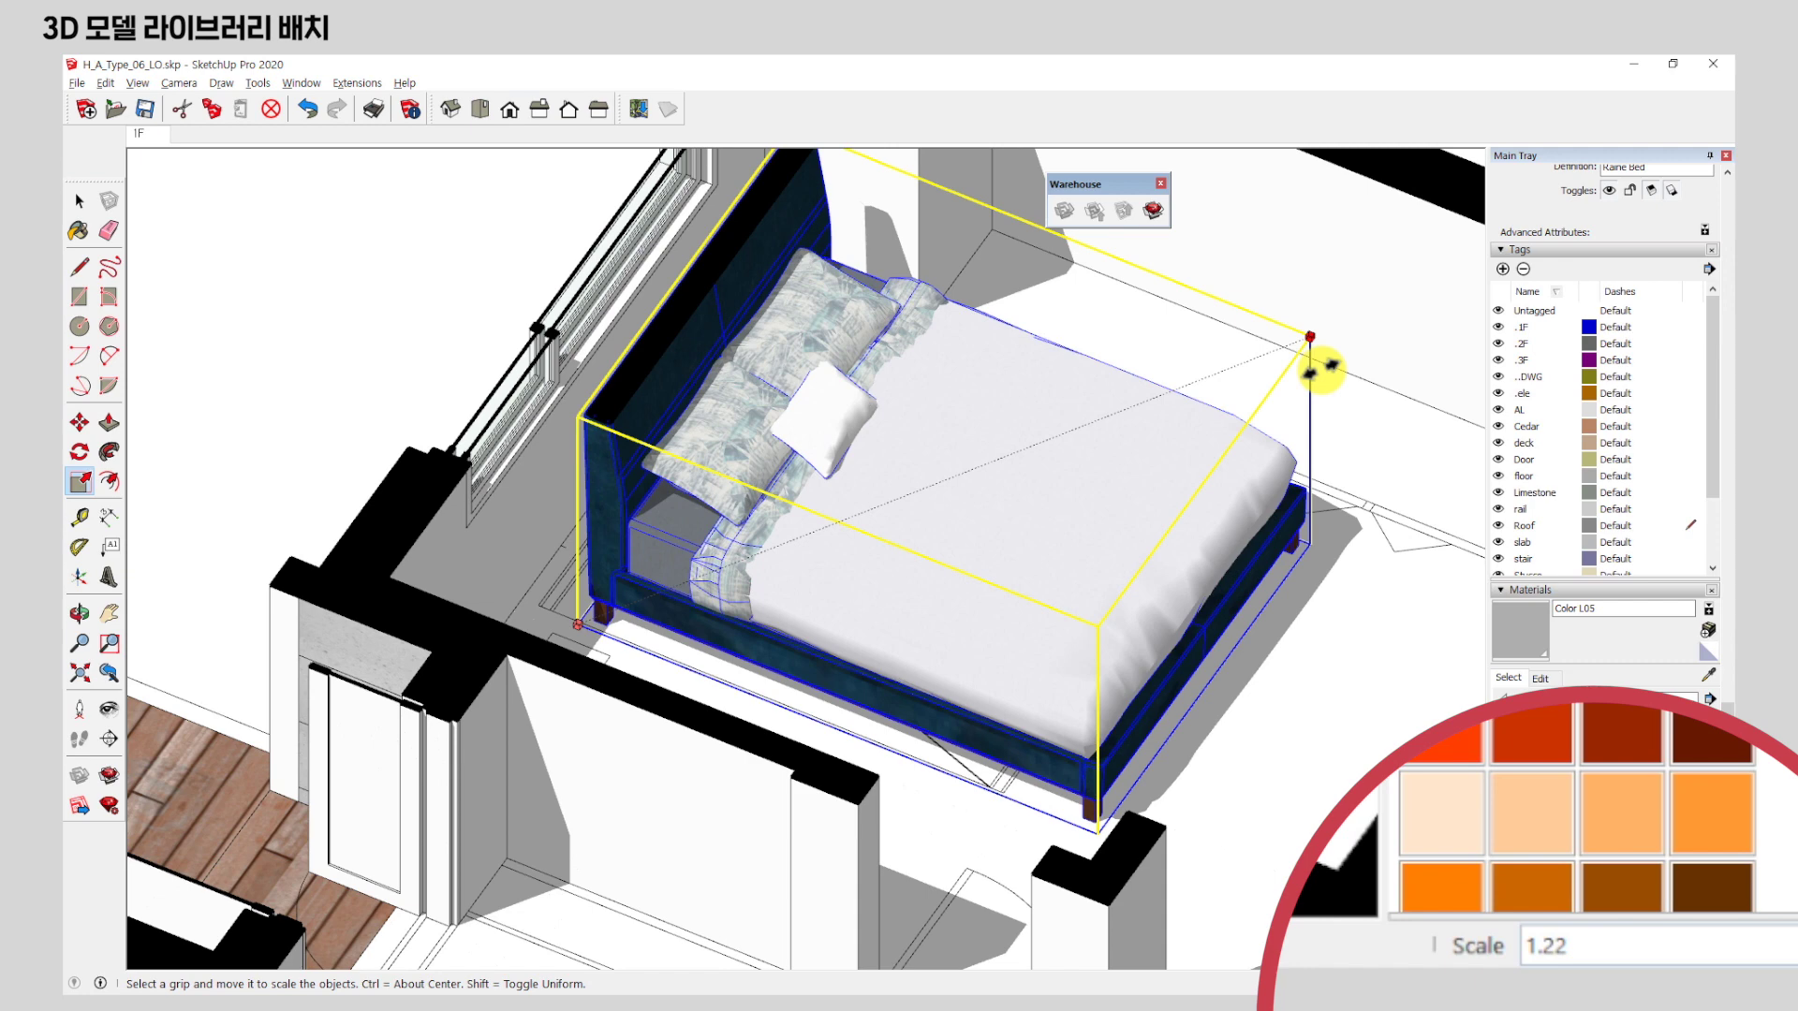
drag(1320, 370, 1103, 494)
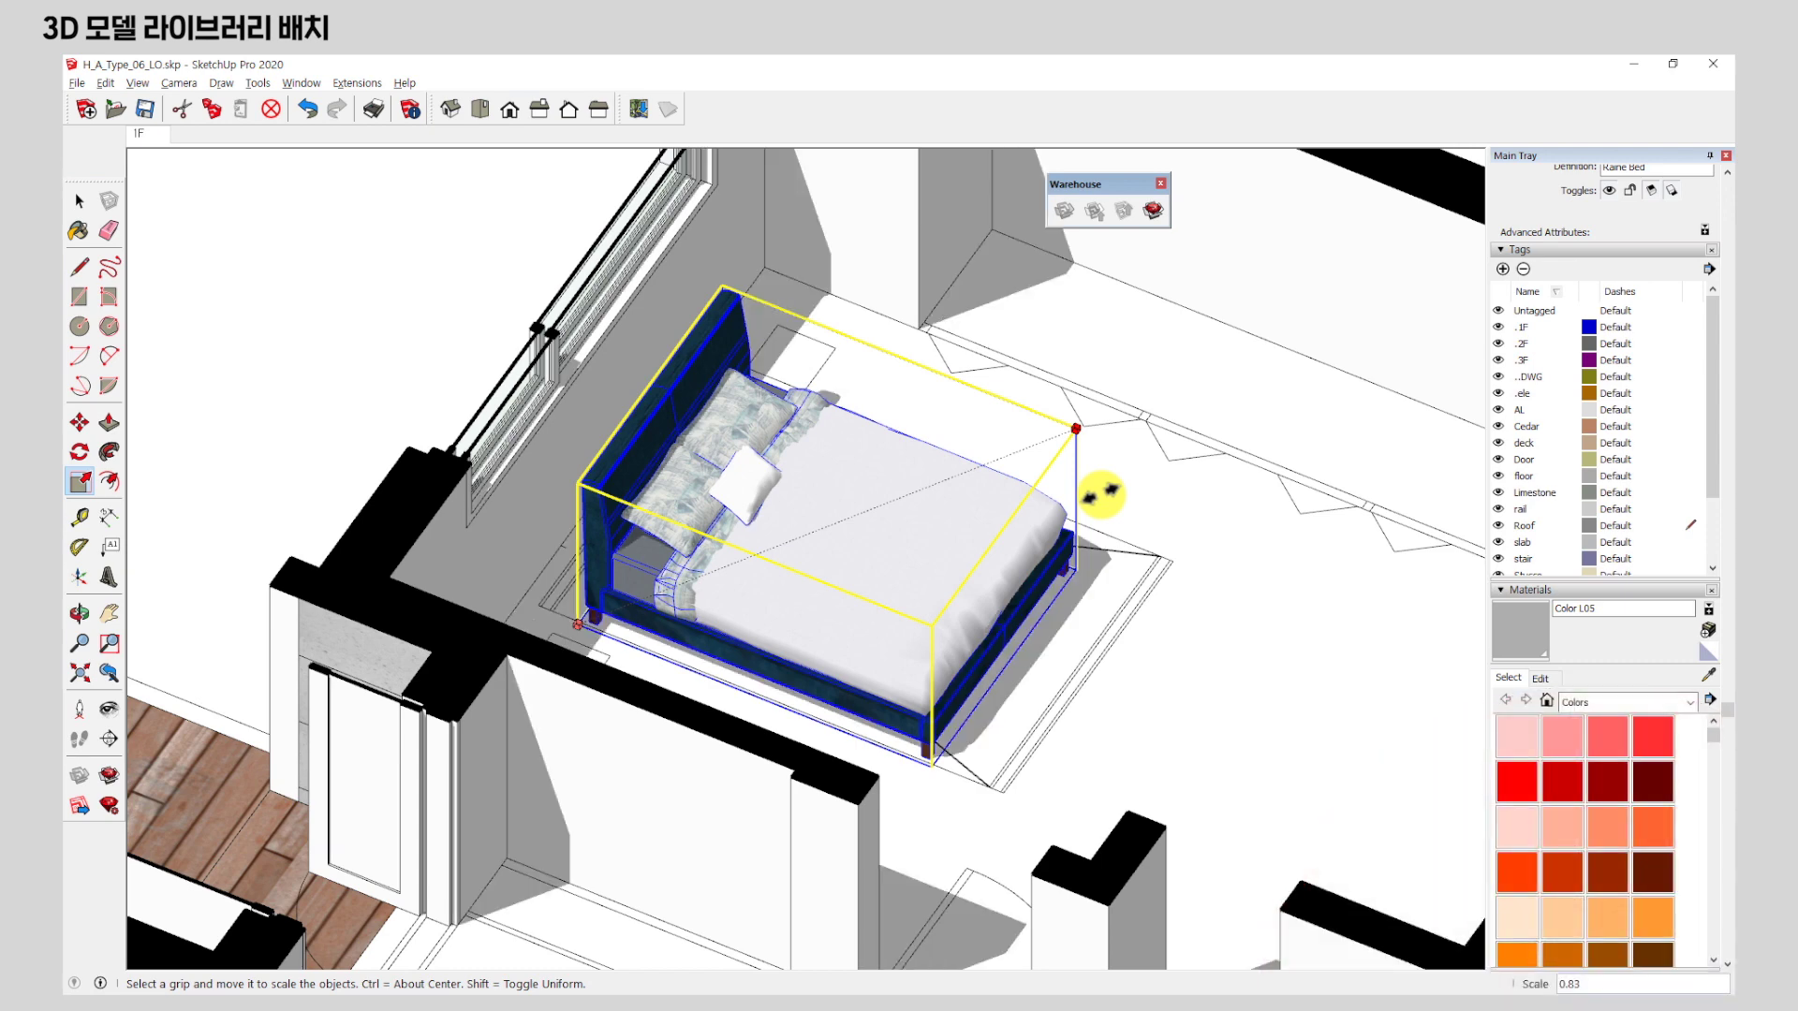
key(Escape)
middle_drag(457, 513, 927, 767)
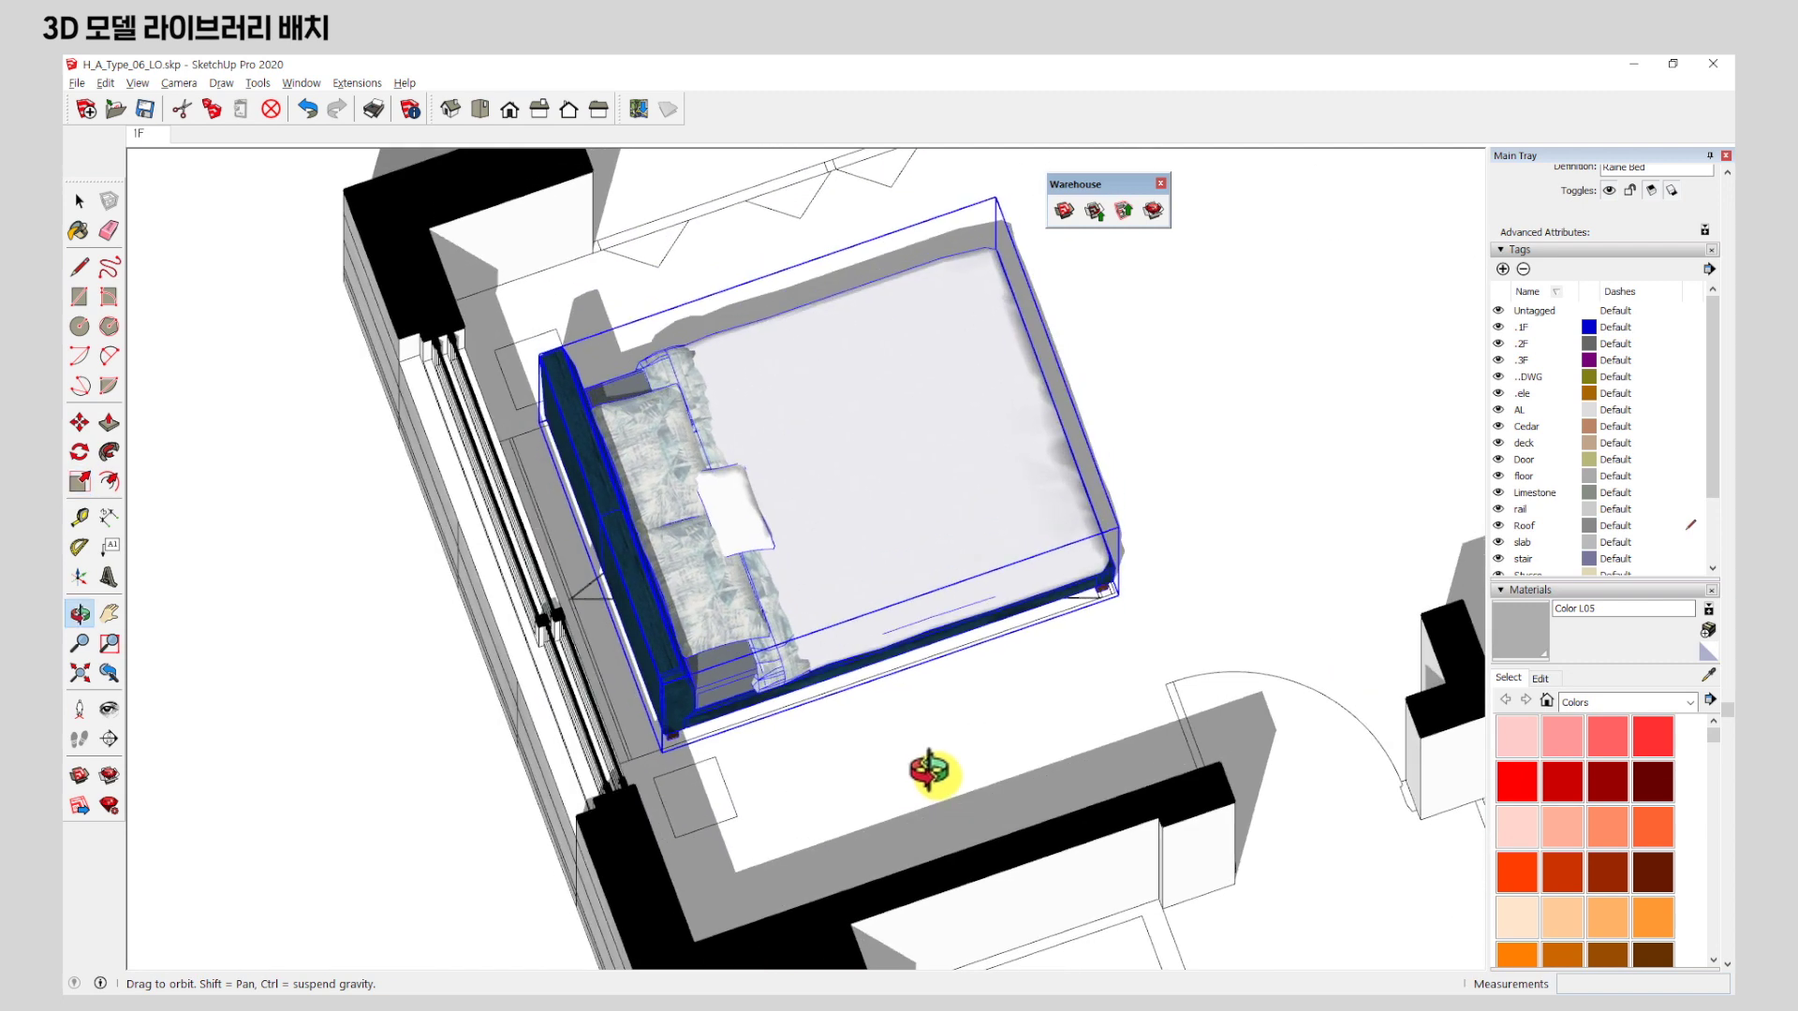
Stretch the bed's headboard side slightly outward along the red axis.
scroll(588, 635, up, 3)
scroll(587, 632, up, 3)
click(622, 447)
middle_drag(615, 445, 642, 637)
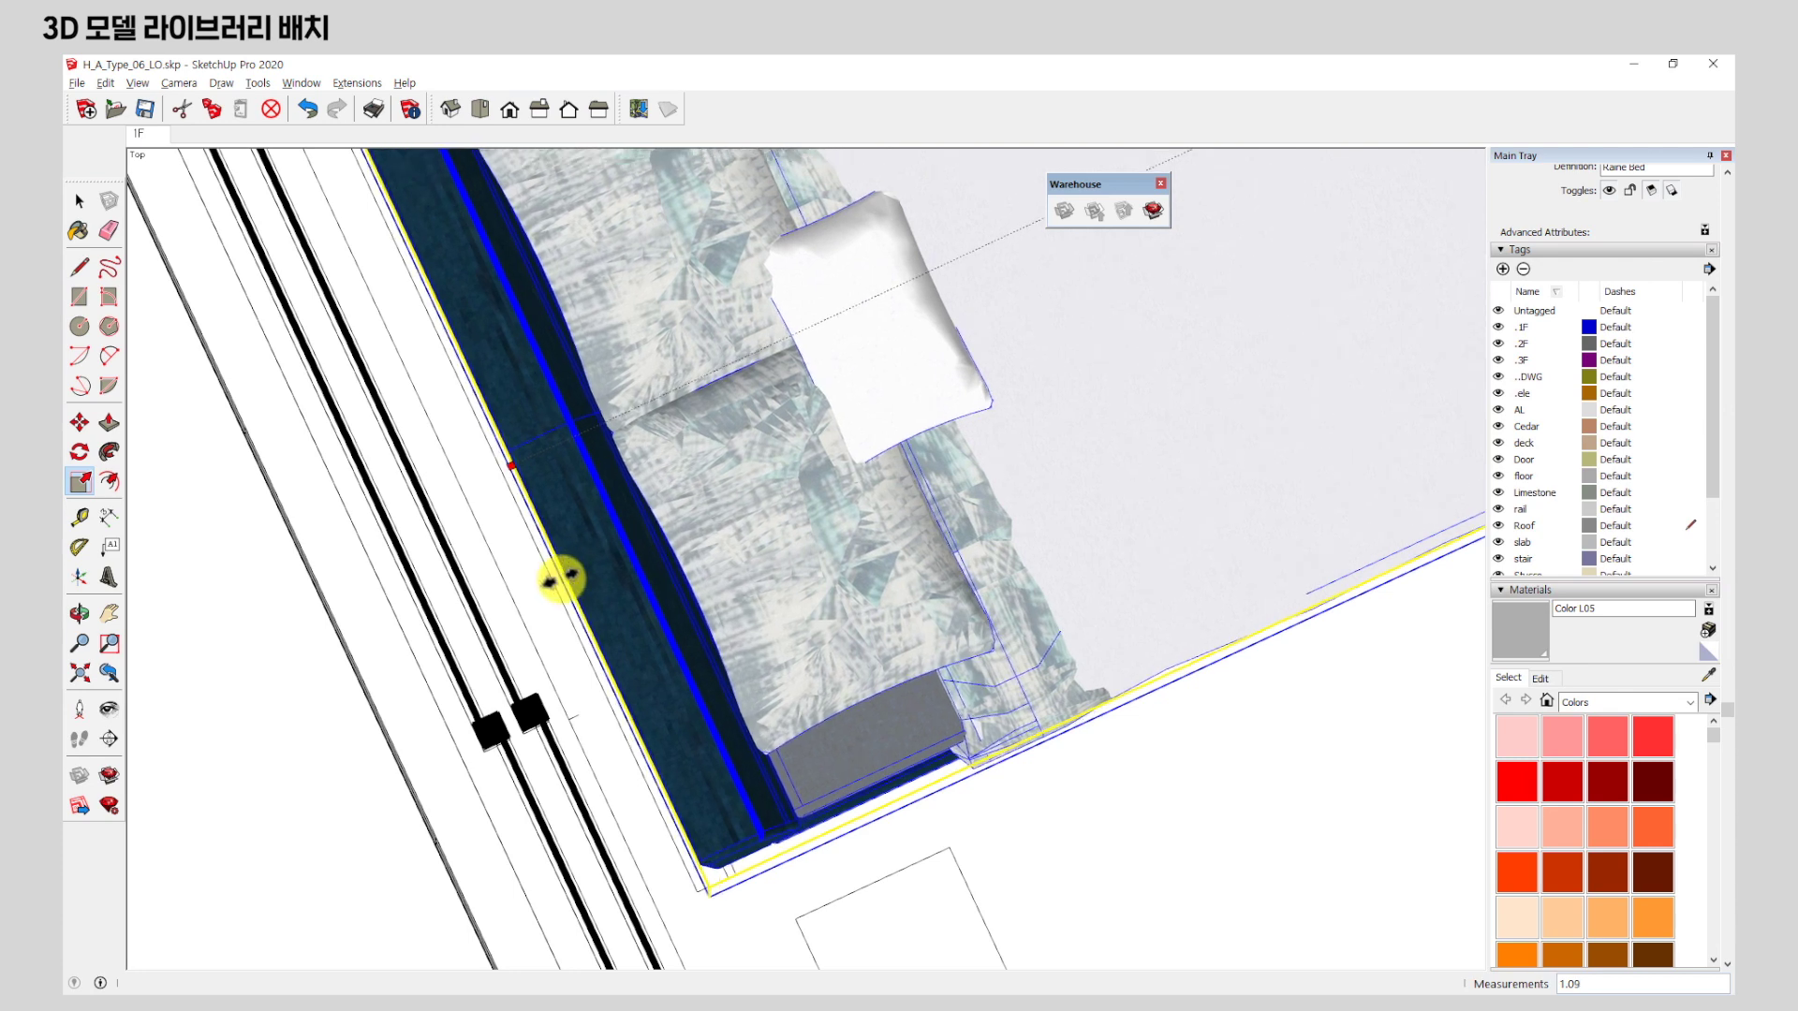
click(562, 583)
scroll(655, 646, down, 5)
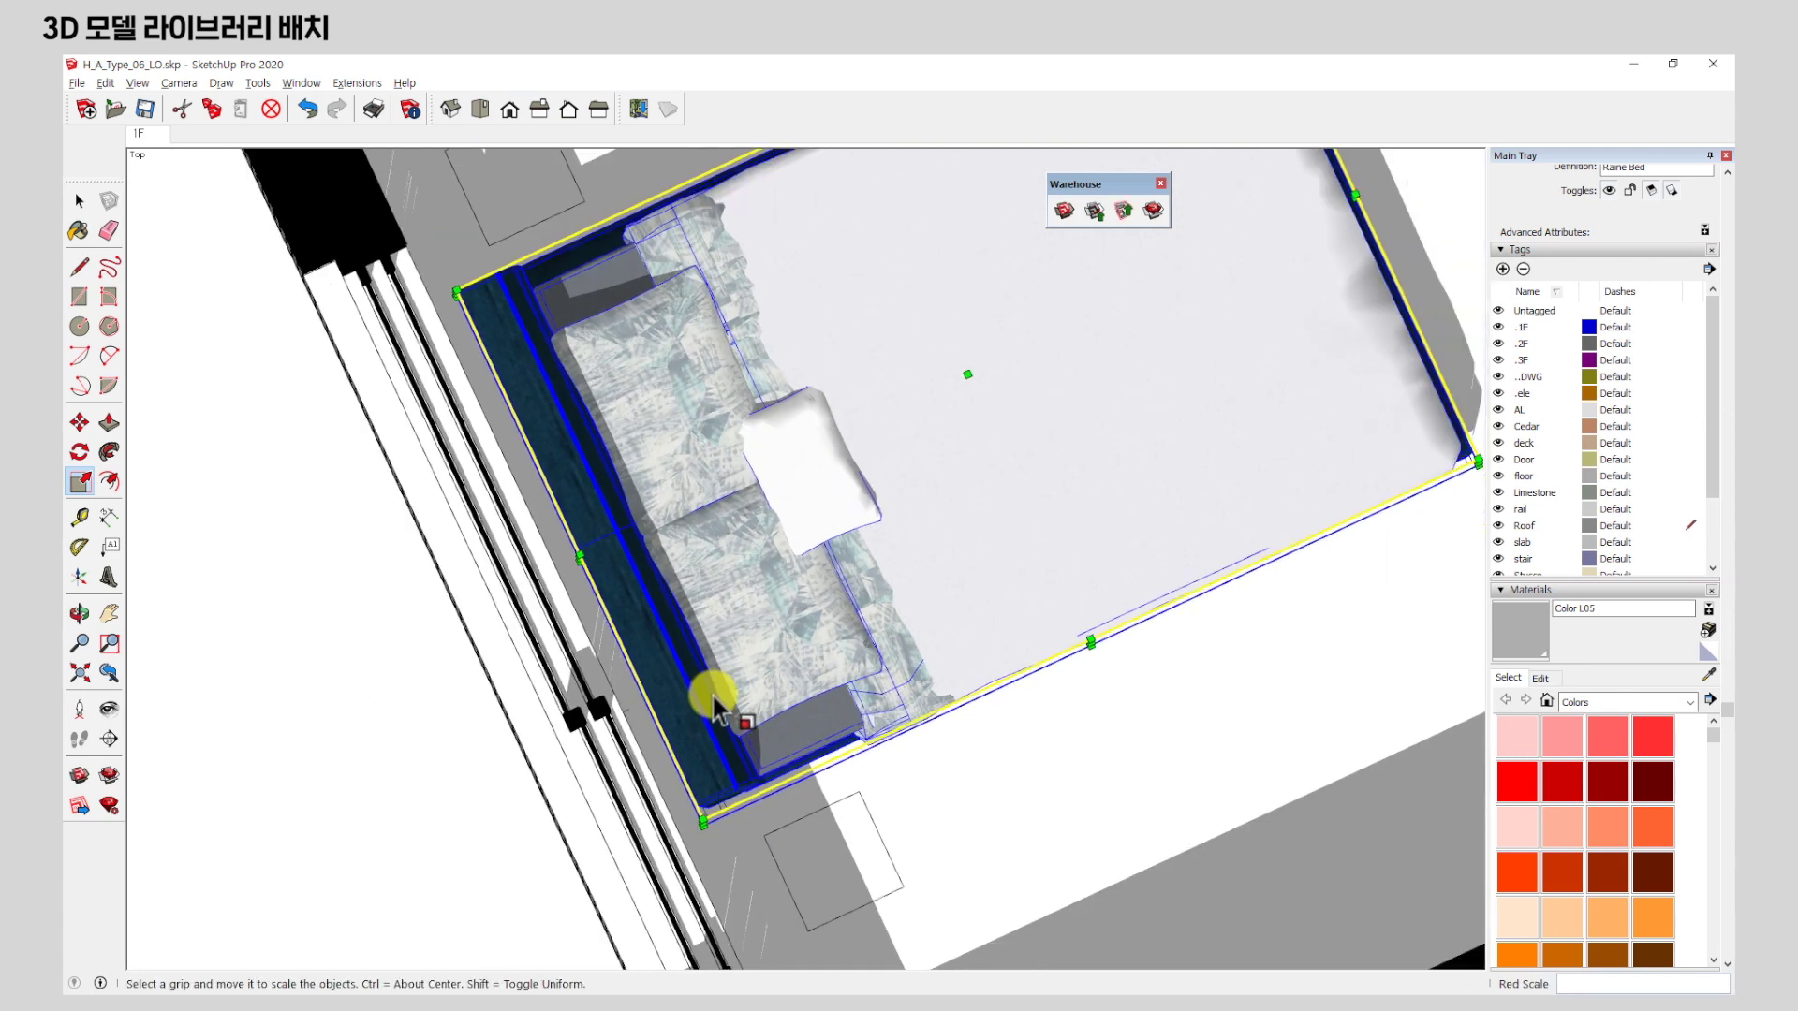
Orbit around the resized bed to check its fit, then return to the Select tool.
middle_drag(1027, 666, 592, 520)
middle_drag(933, 616, 796, 546)
scroll(766, 431, down, 4)
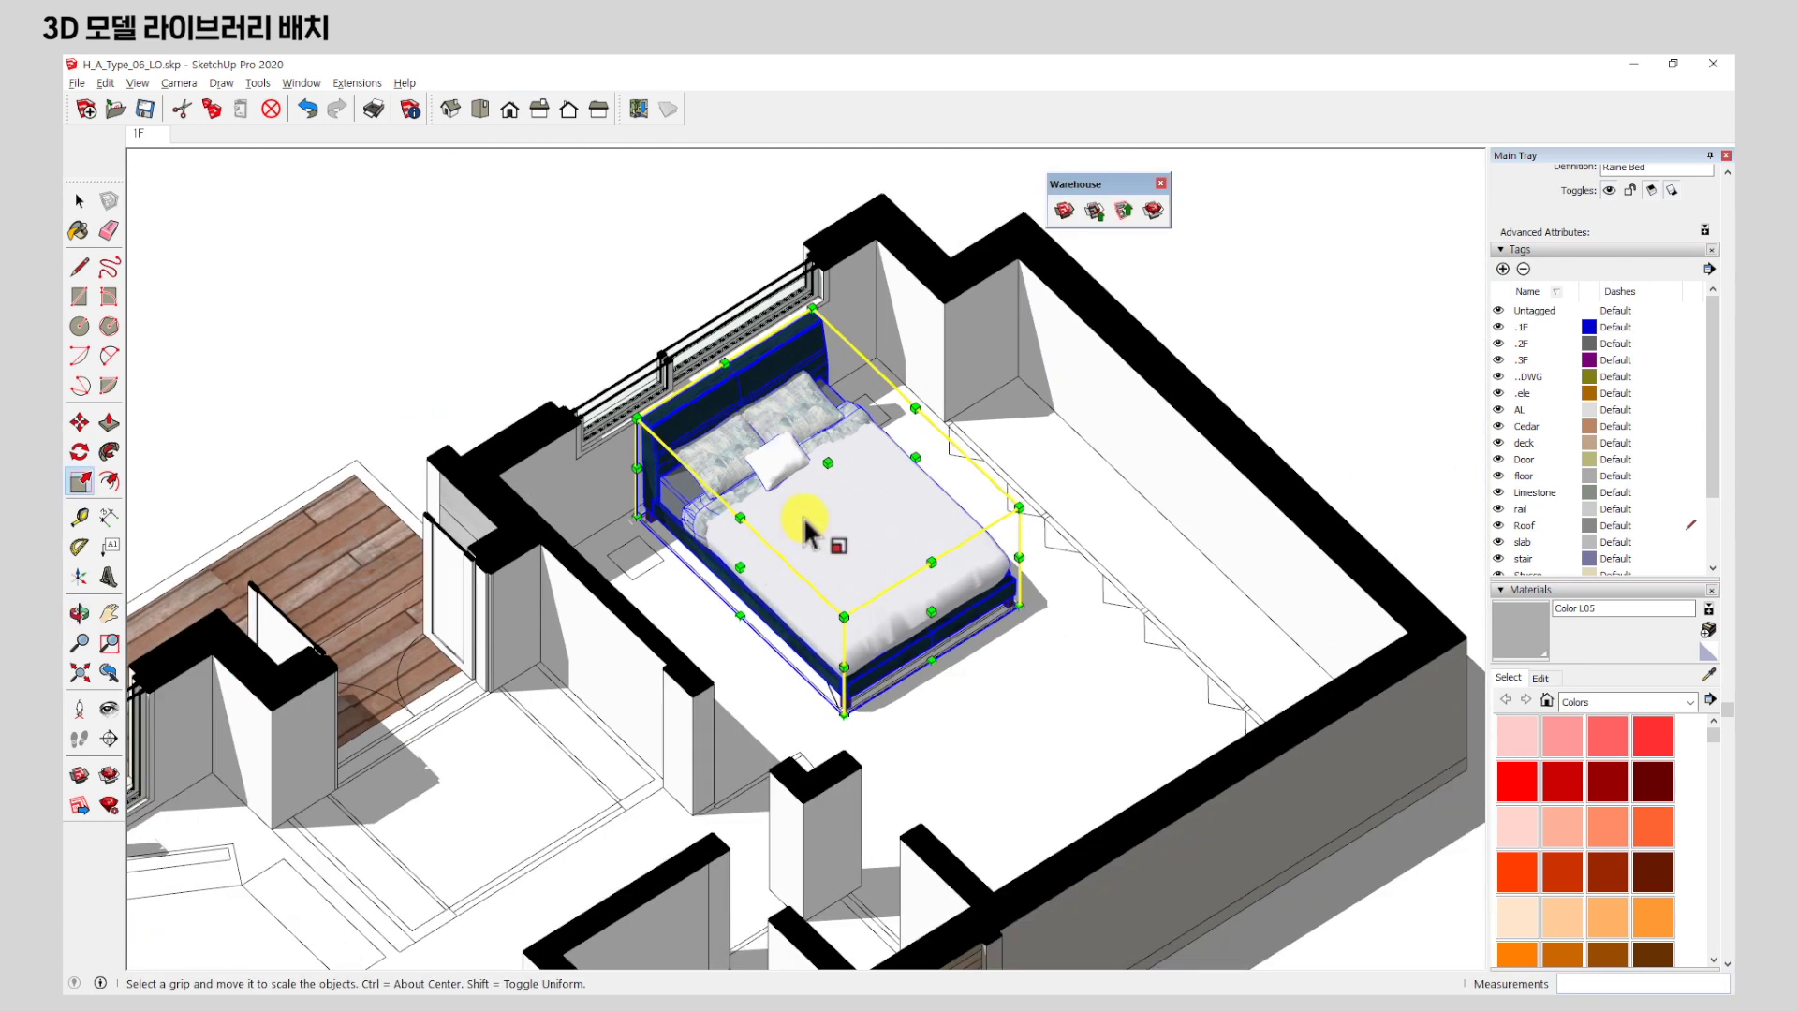
scroll(853, 610, up, 3)
middle_drag(853, 609, 796, 506)
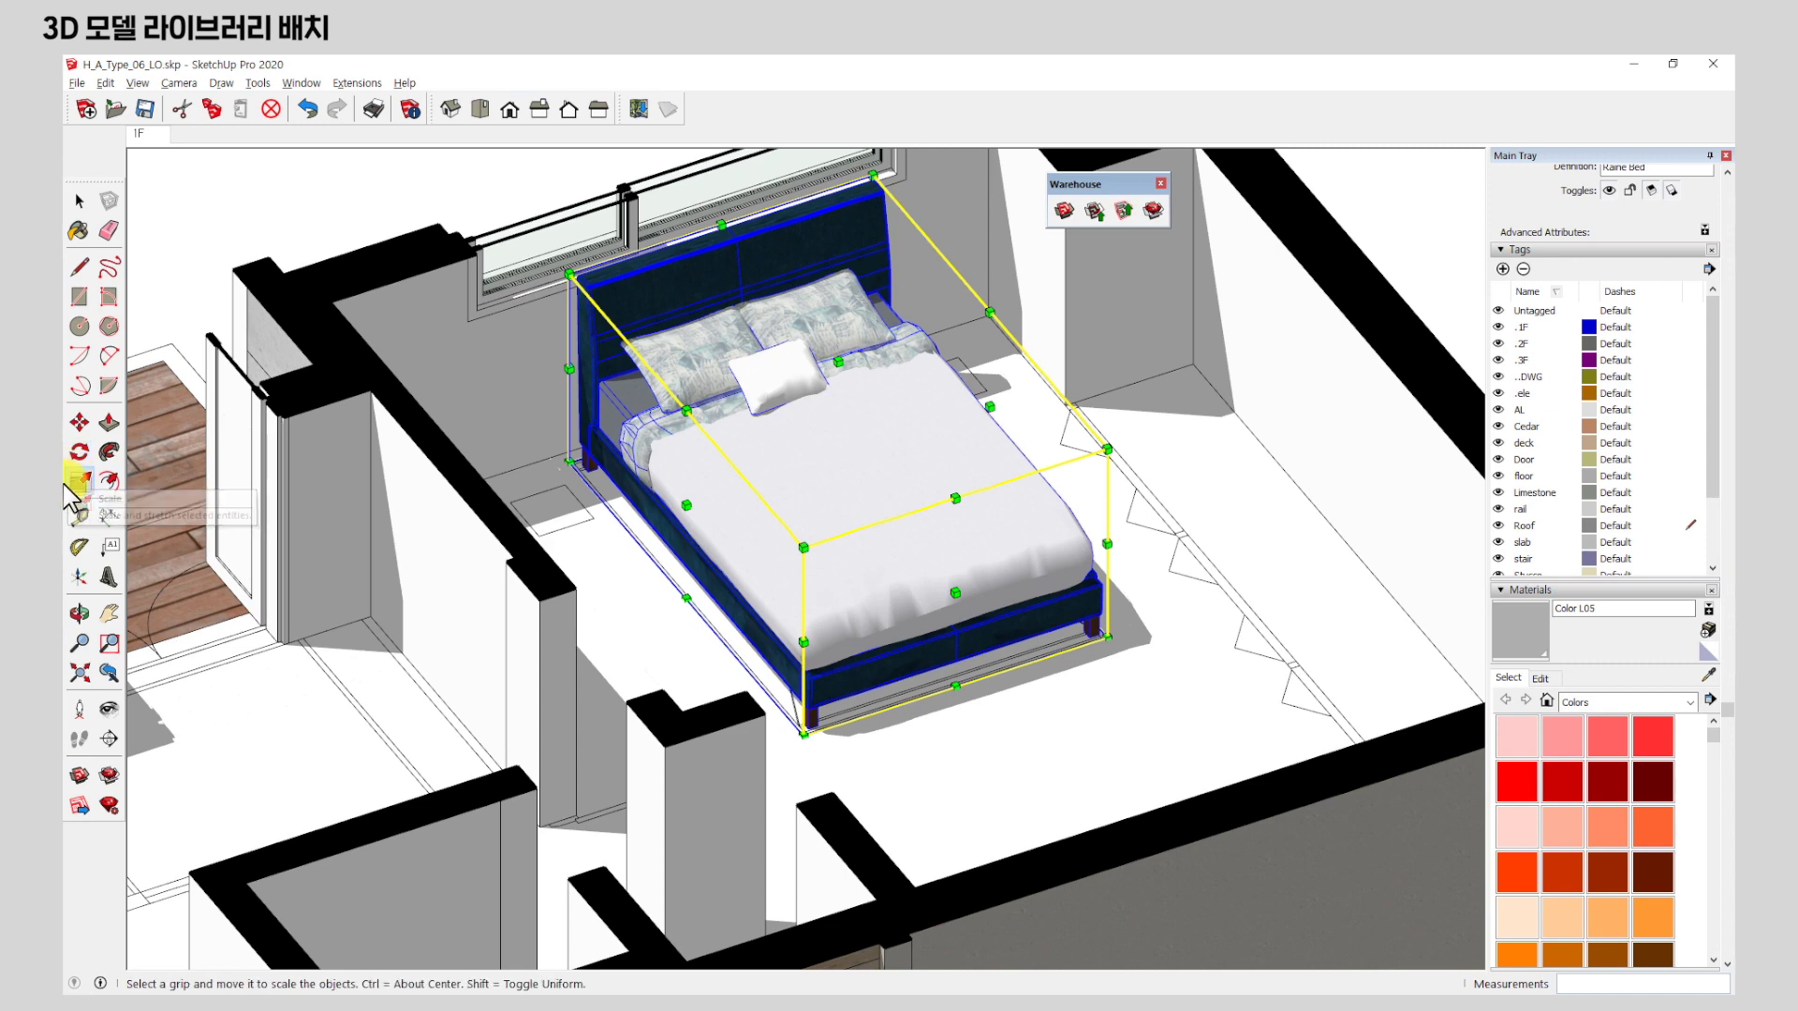
scroll(1053, 477, down, 3)
scroll(1054, 477, down, 3)
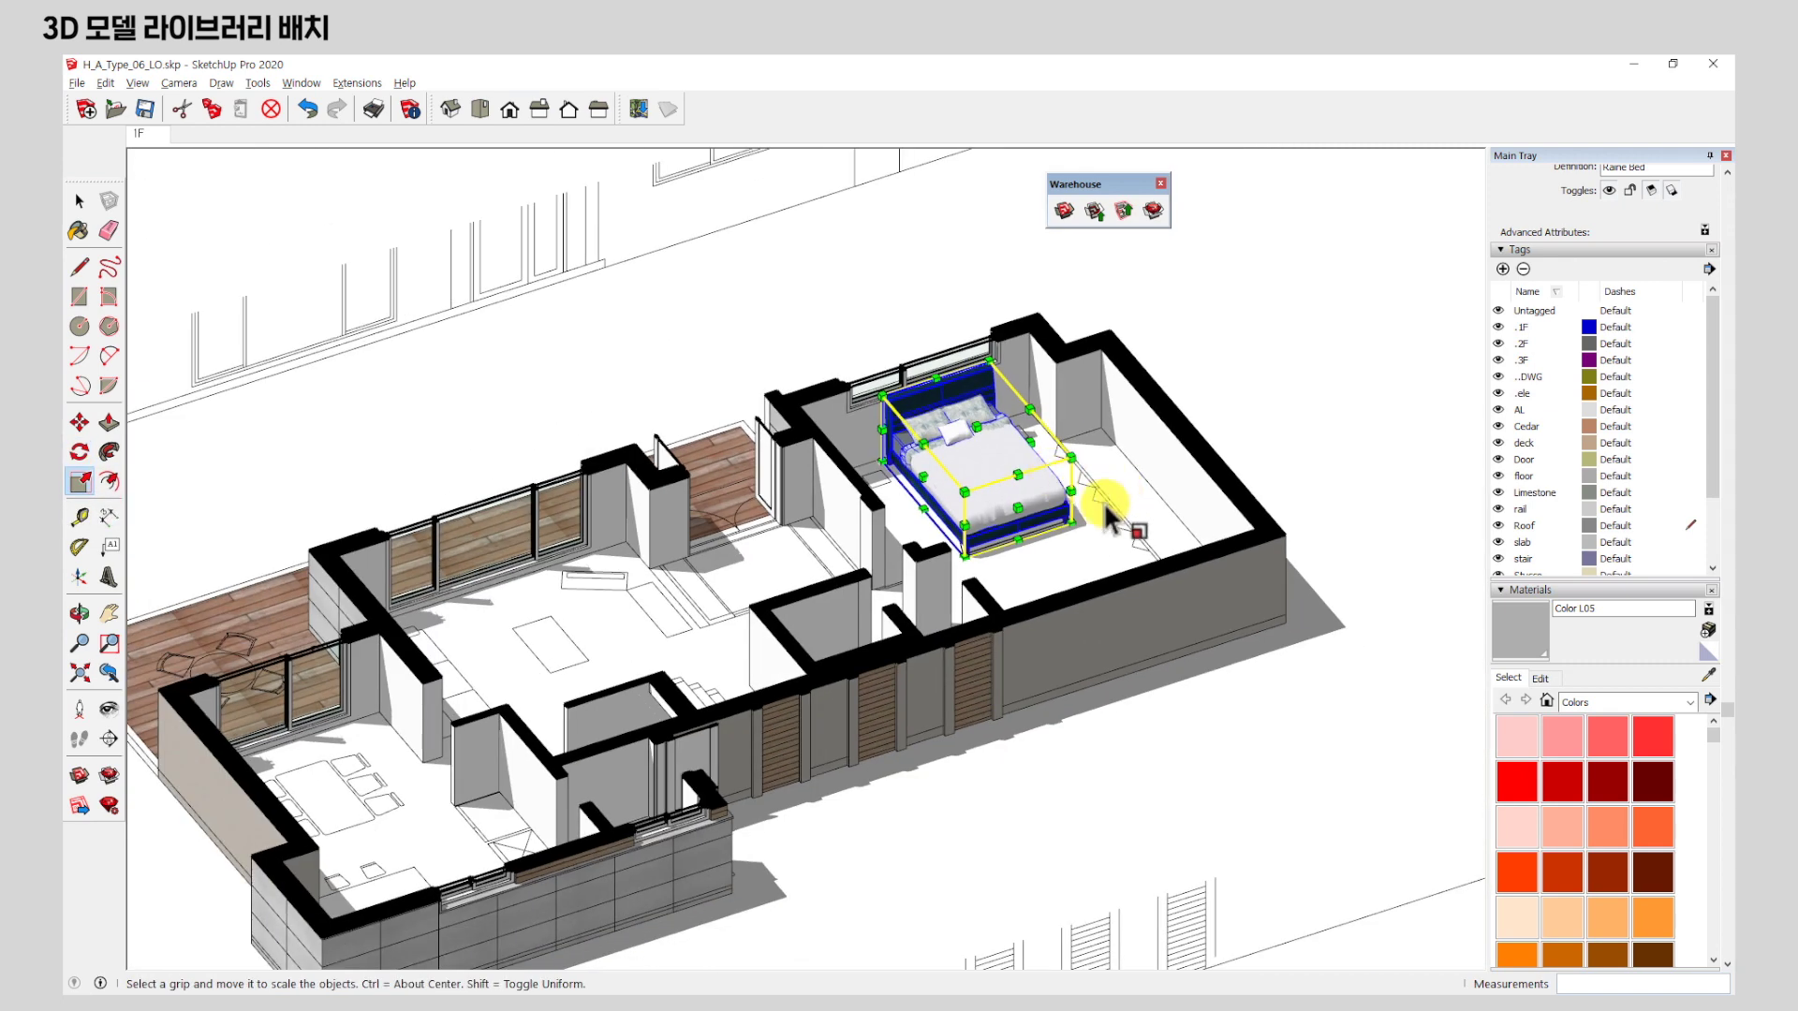
middle_drag(1134, 490, 734, 622)
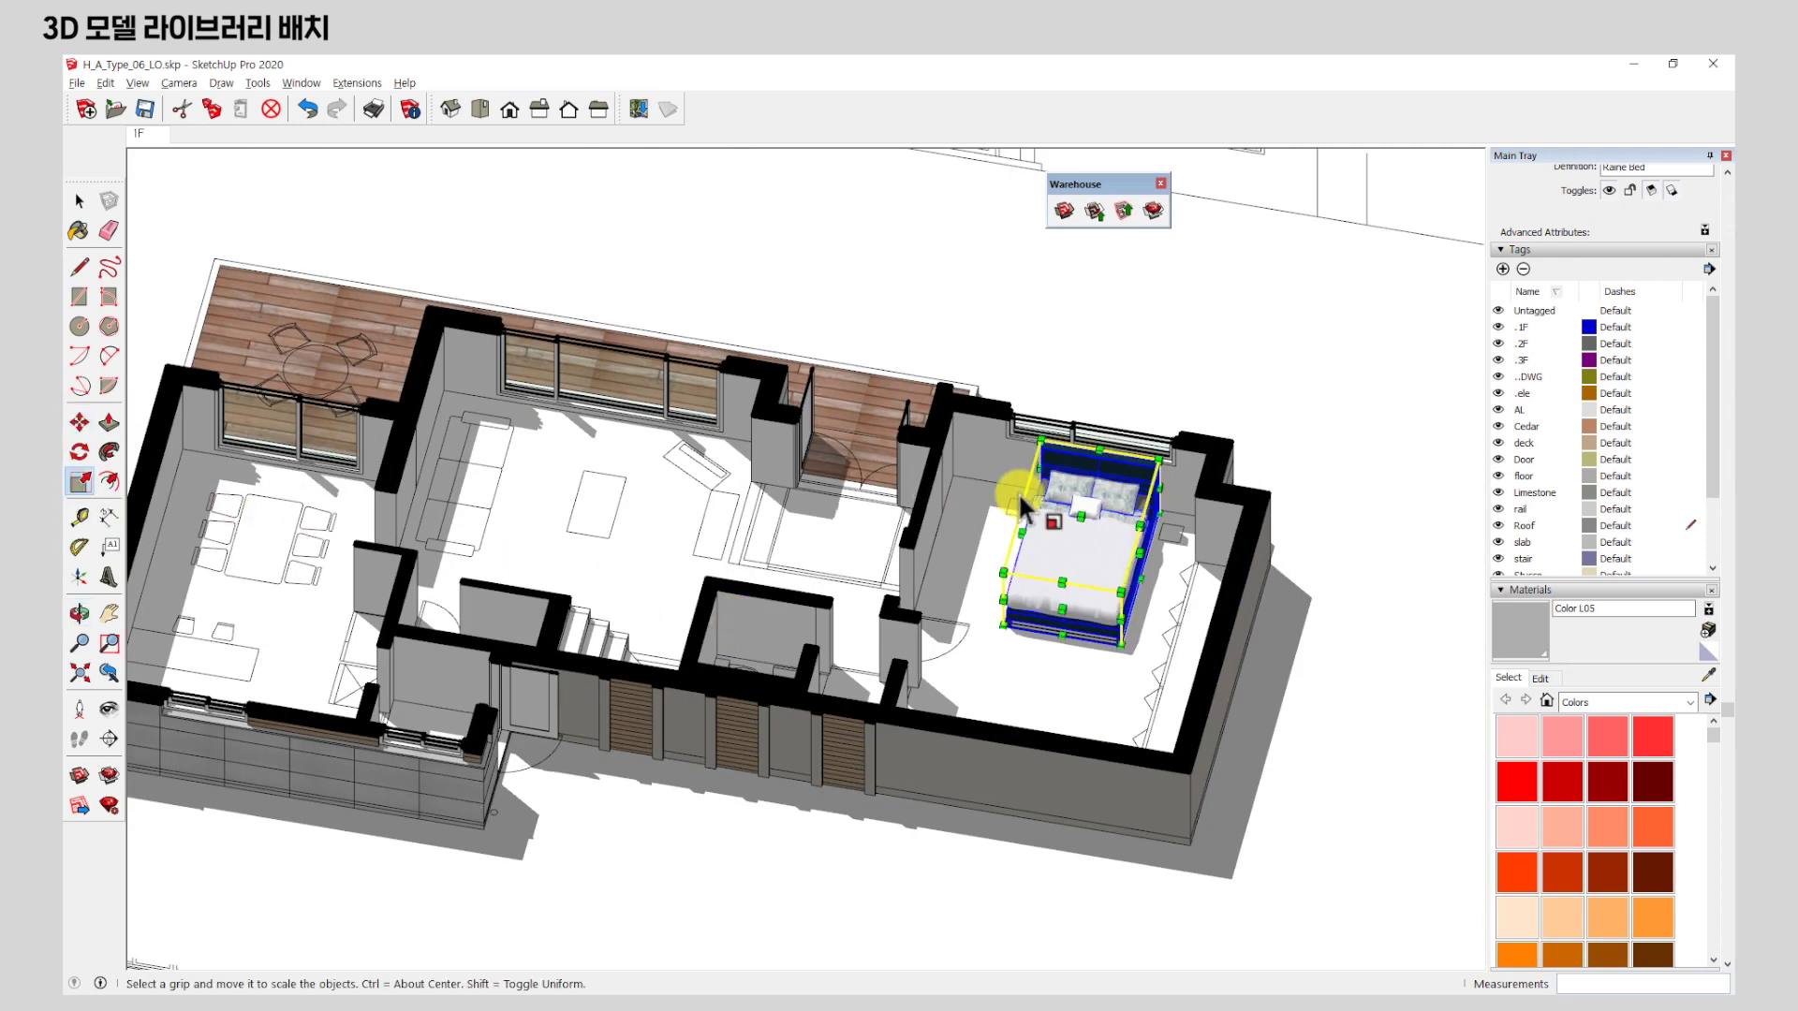
middle_drag(947, 554, 930, 574)
key(space)
scroll(509, 341, up, 6)
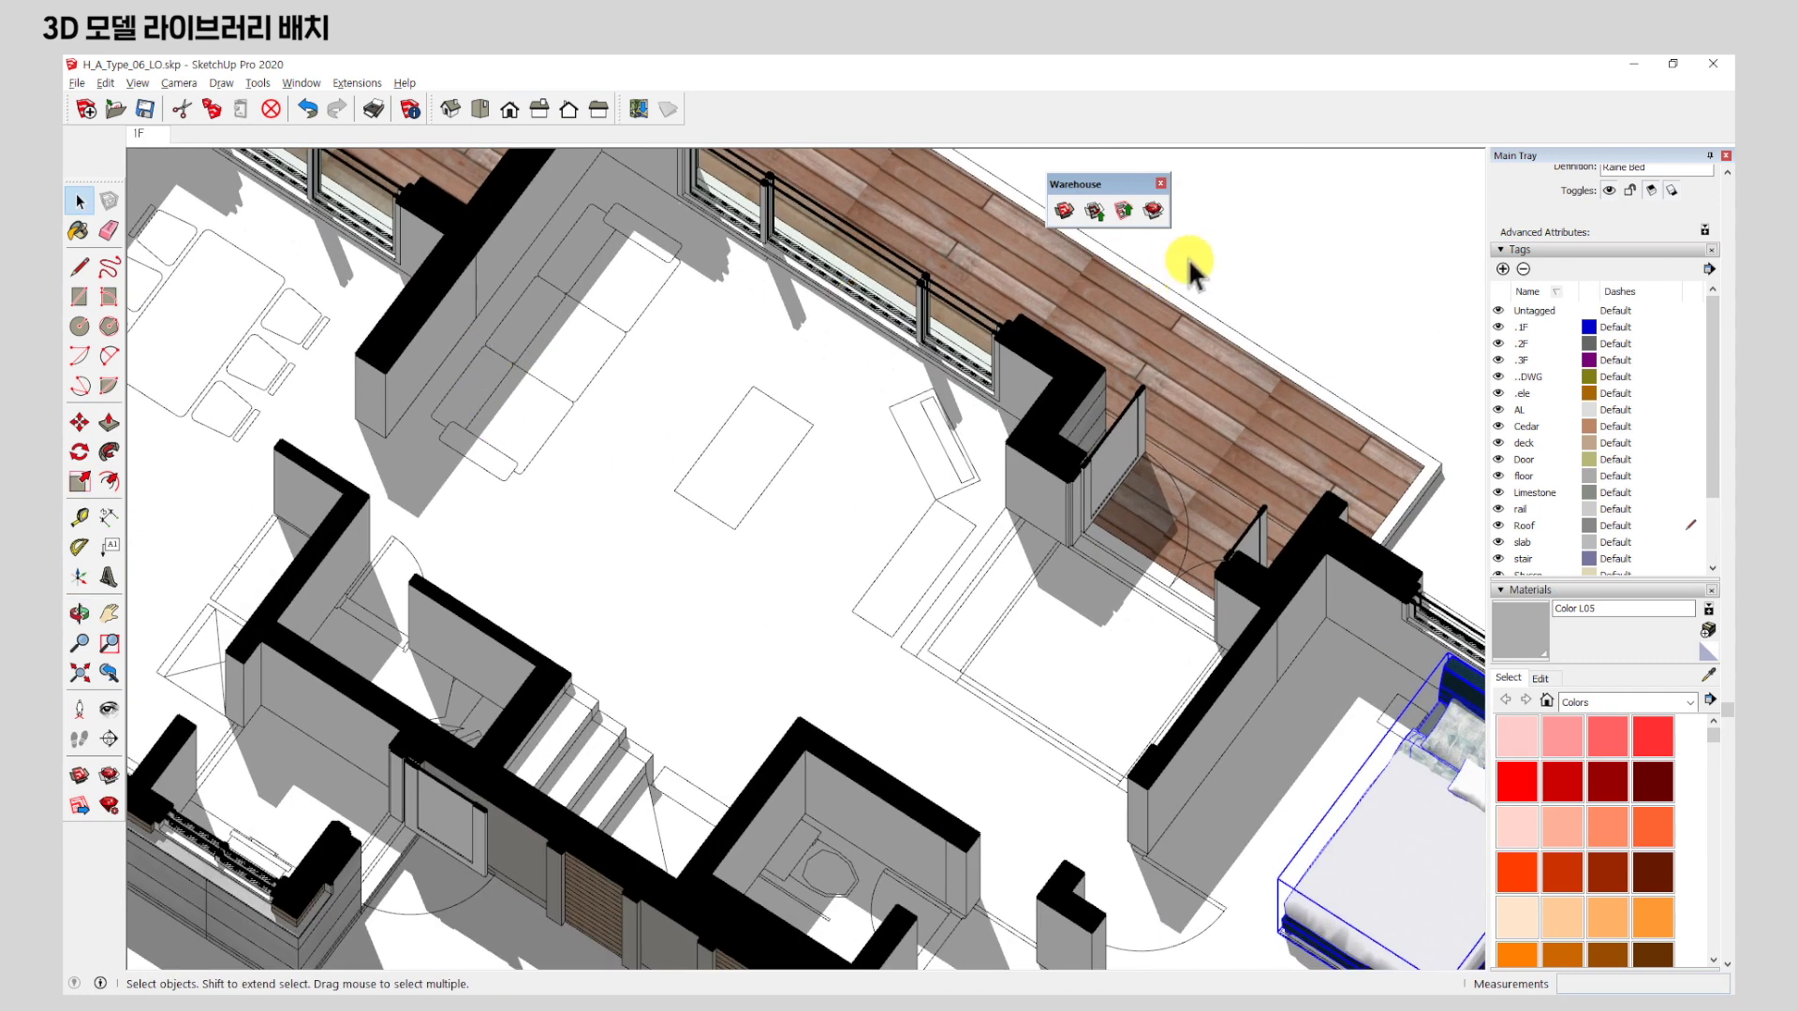
Search 3D Warehouse for 'sofa' and load the Scruffy Infill sofa into the model.
click(1062, 210)
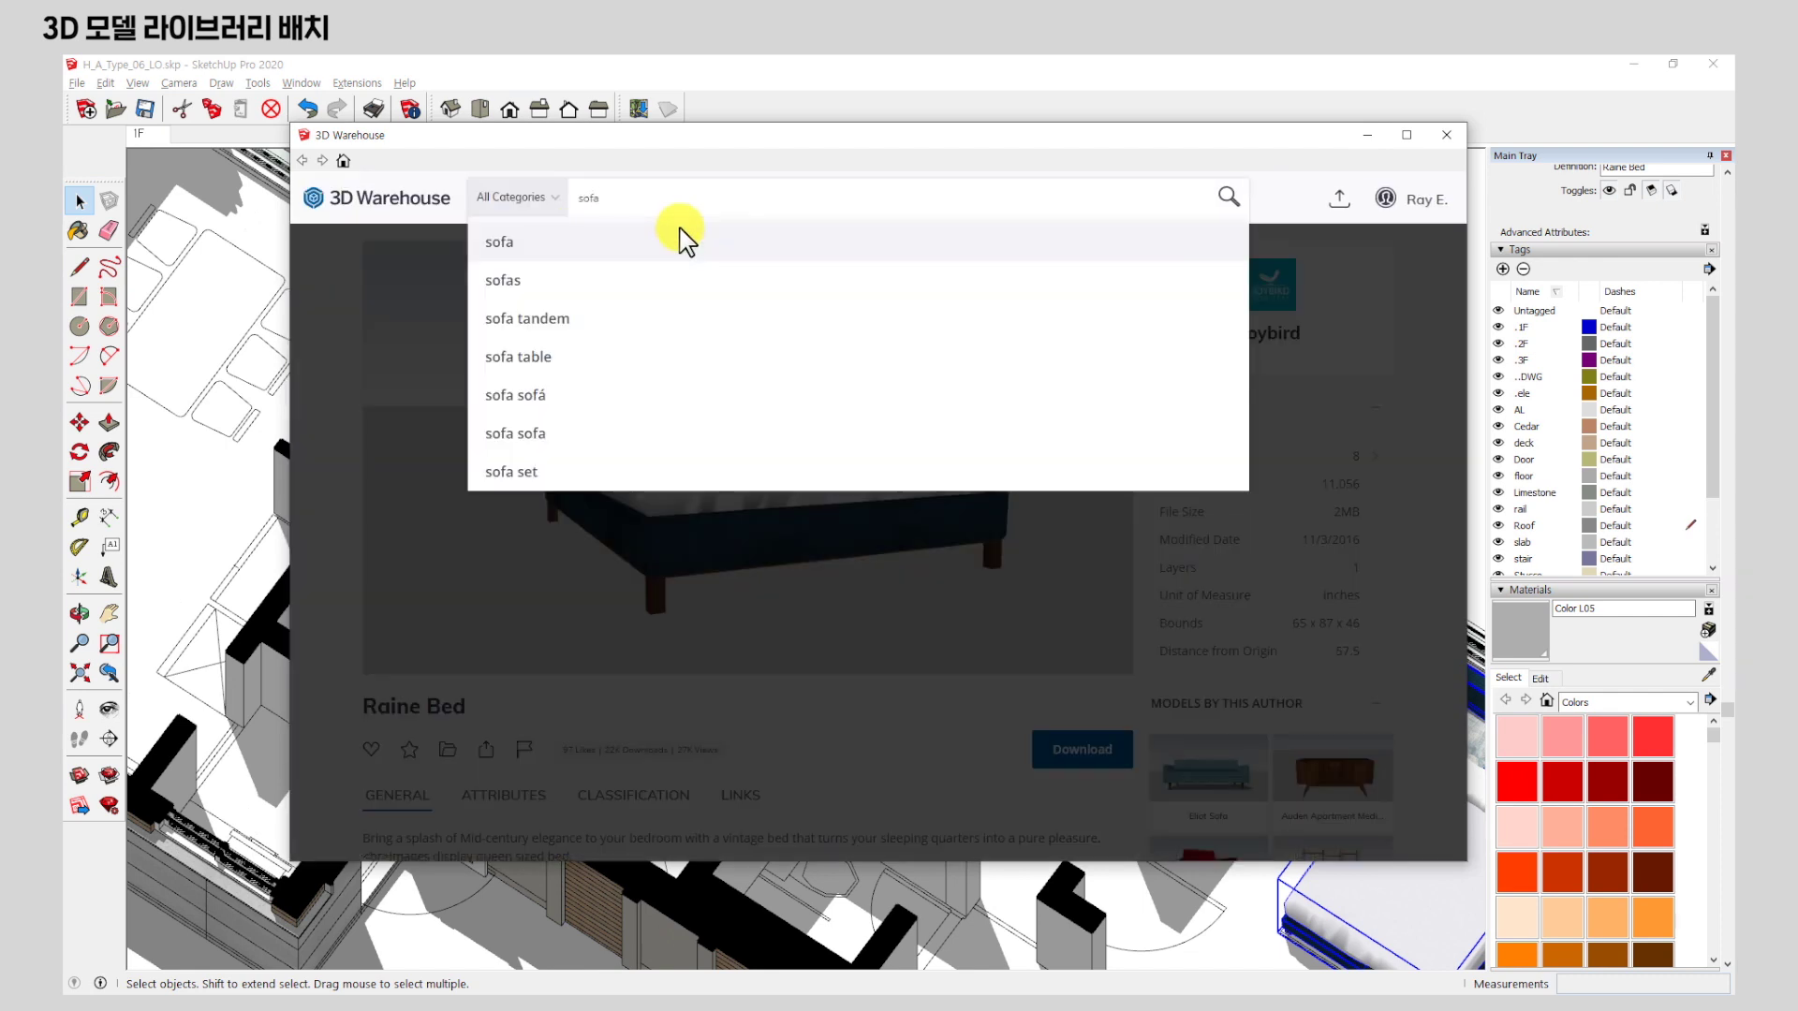
click(686, 242)
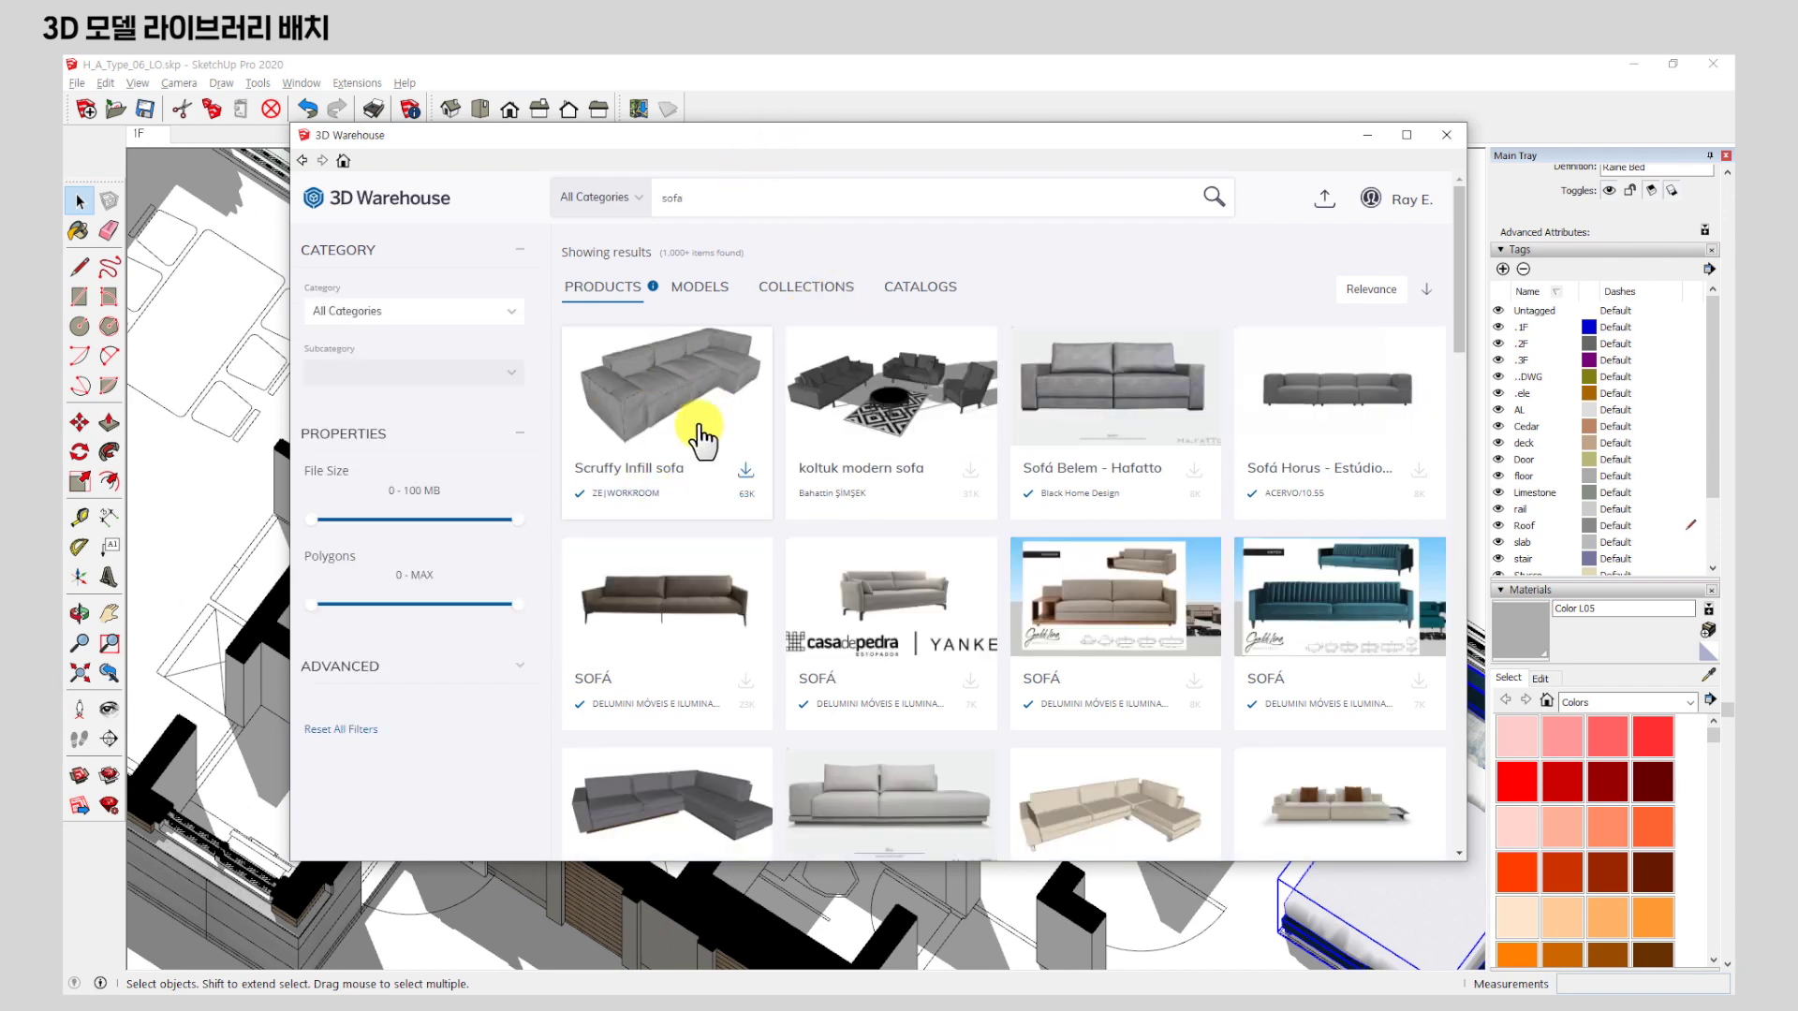
click(691, 398)
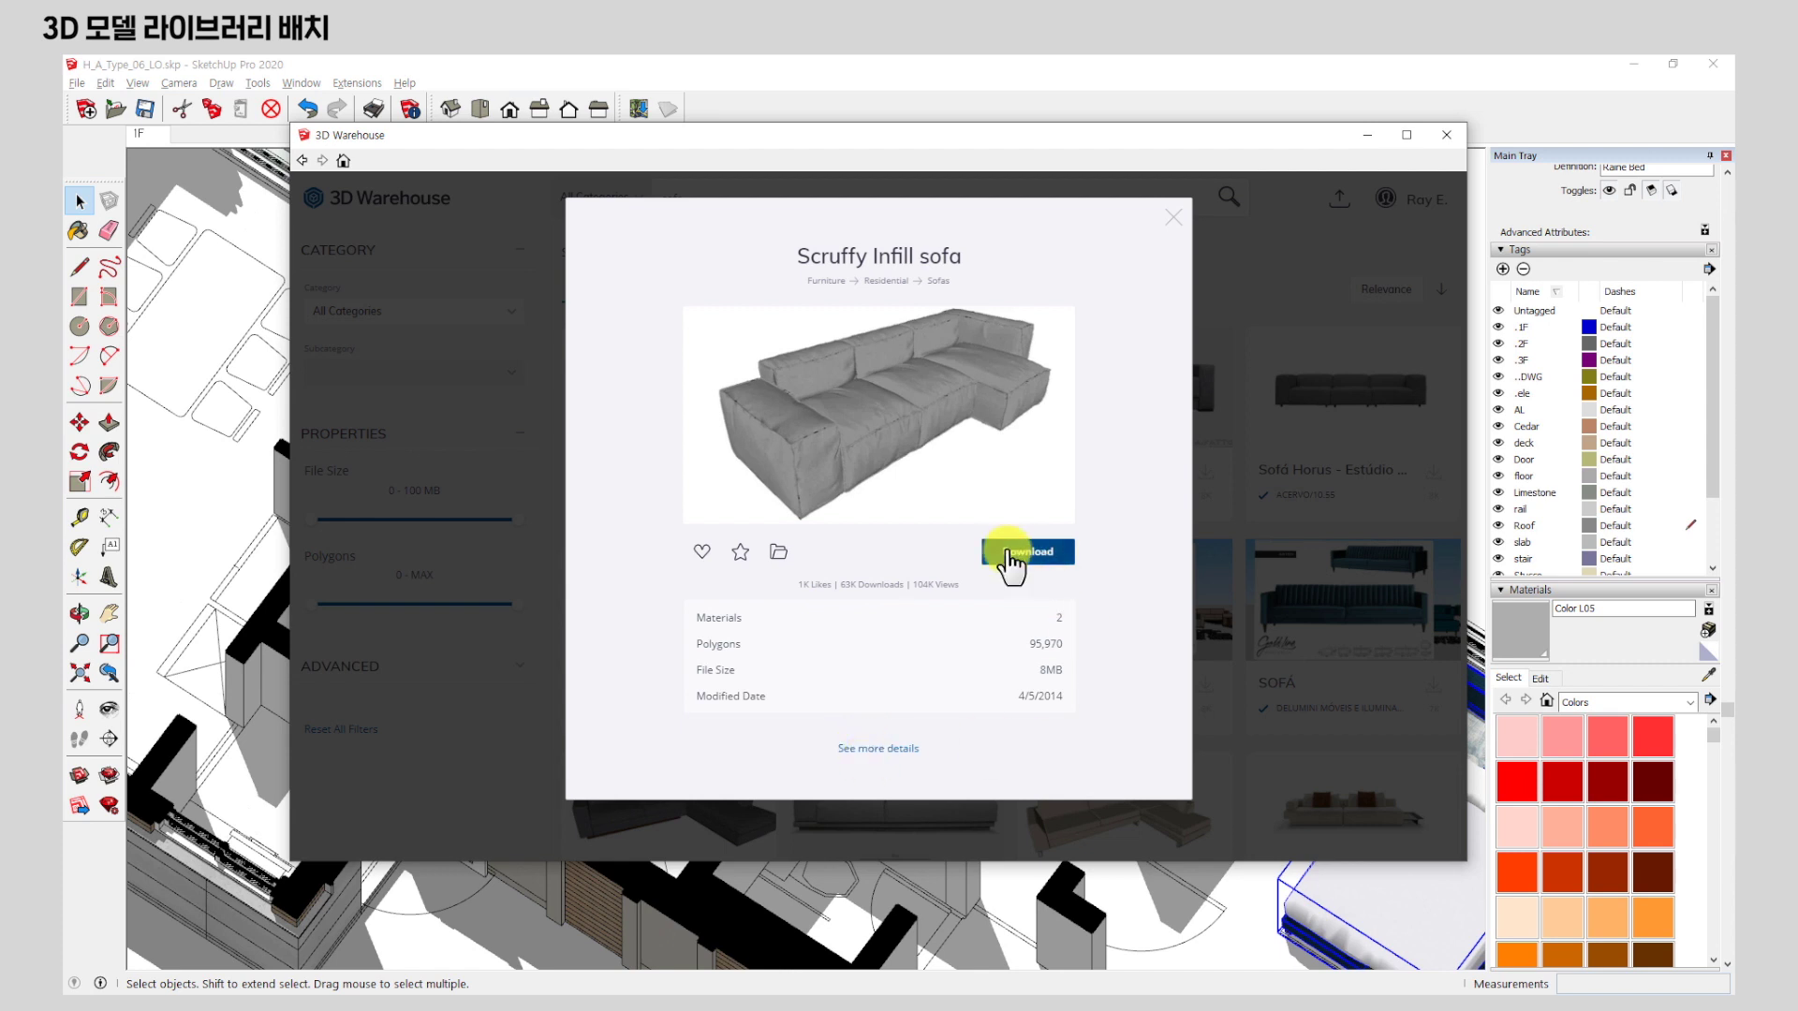
click(1011, 554)
click(830, 539)
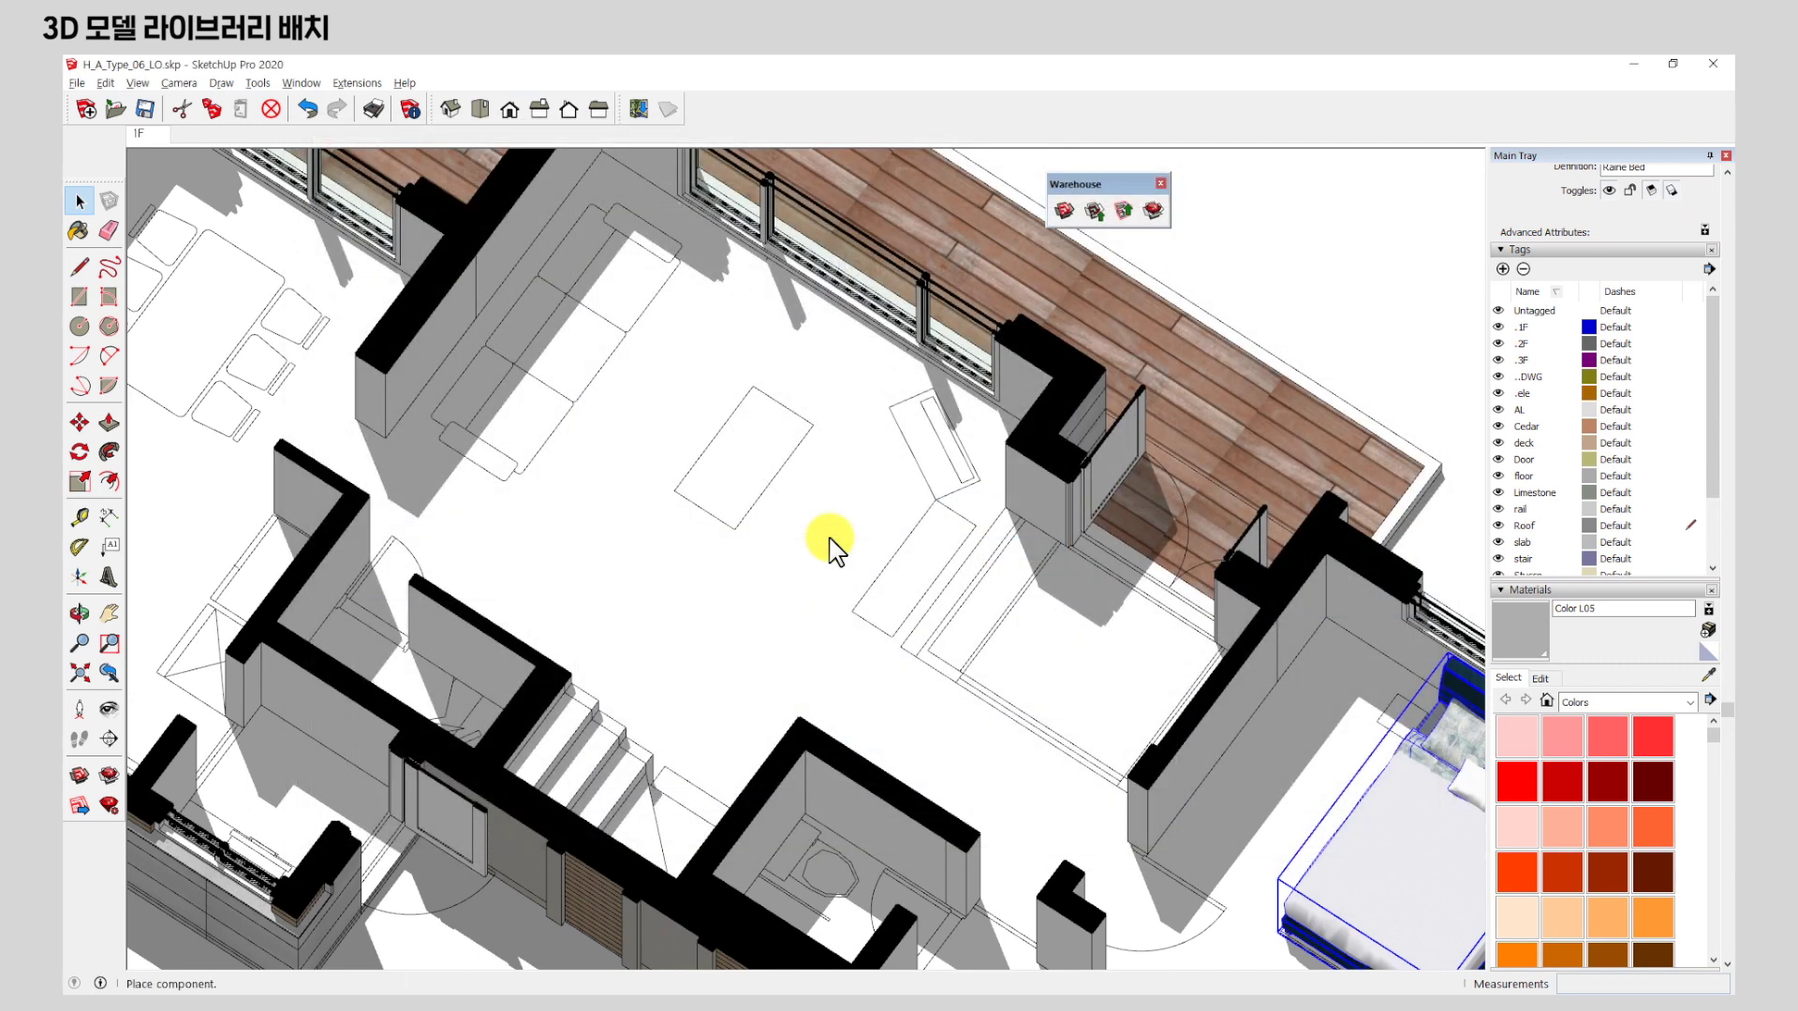
Place the Scruffy Infill sofa against the living-room wall.
middle_drag(702, 328, 634, 289)
scroll(683, 502, up, 5)
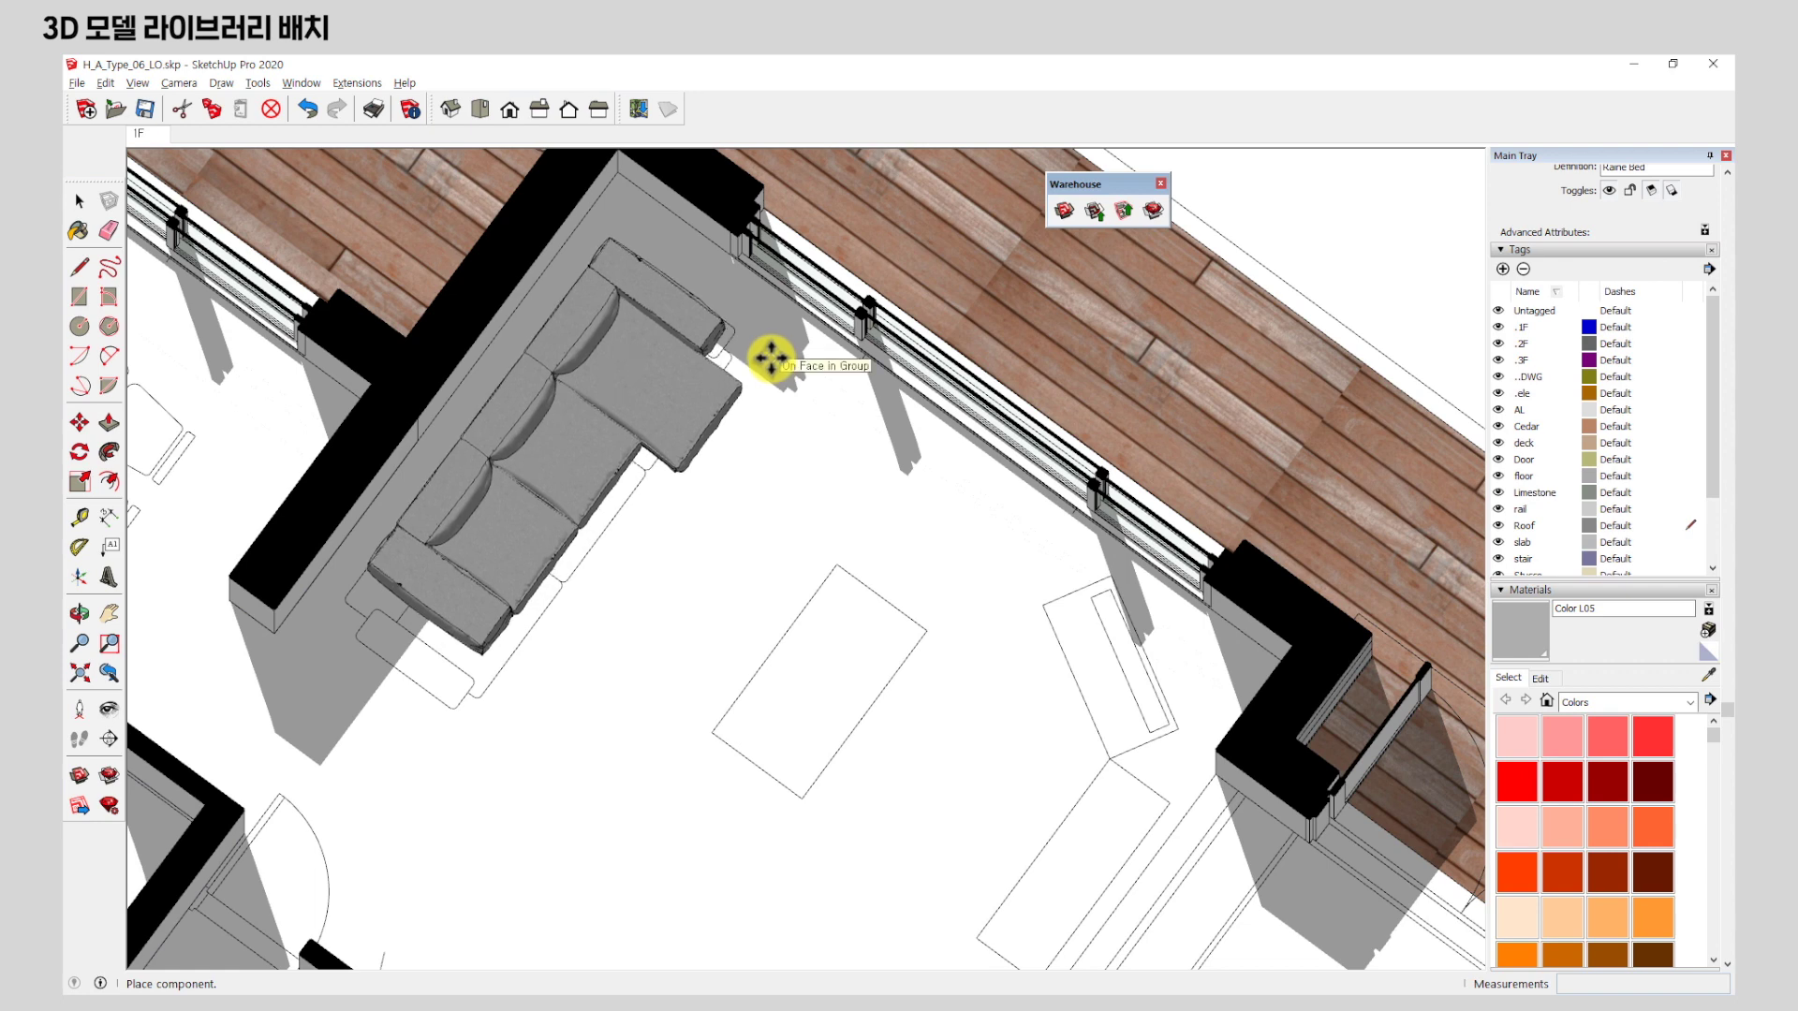
click(770, 356)
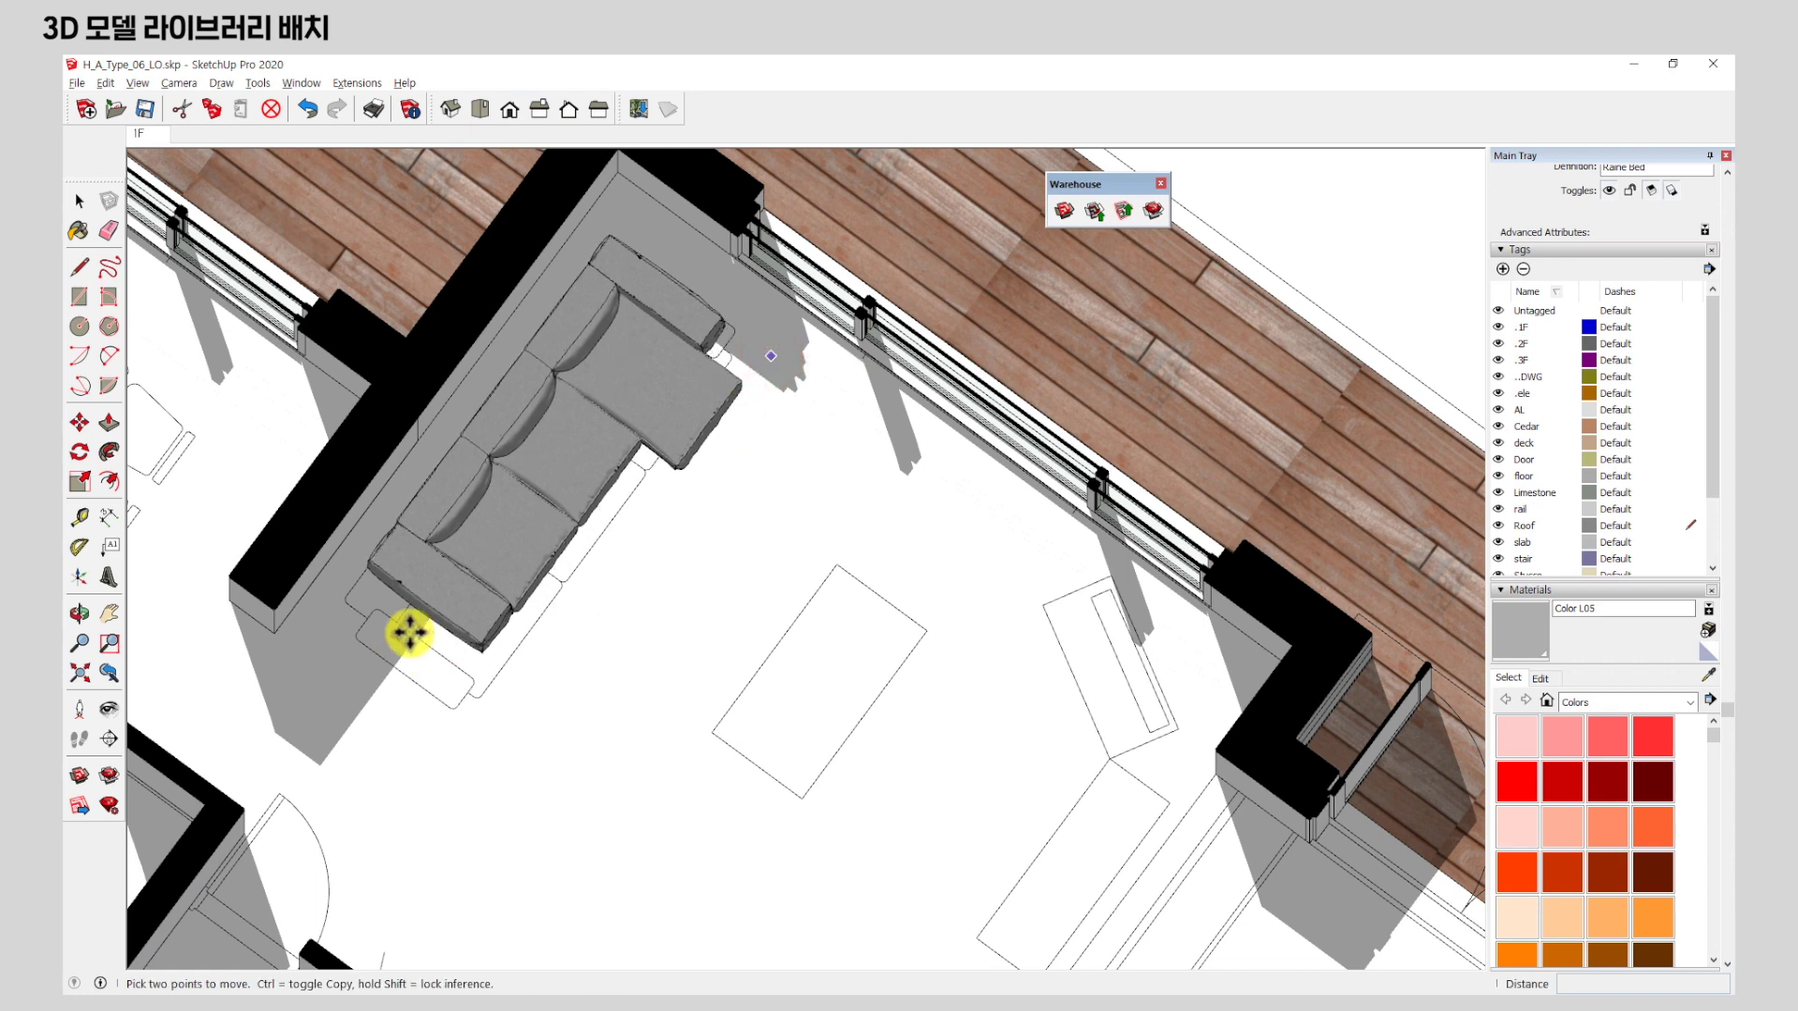
scroll(409, 634, up, 2)
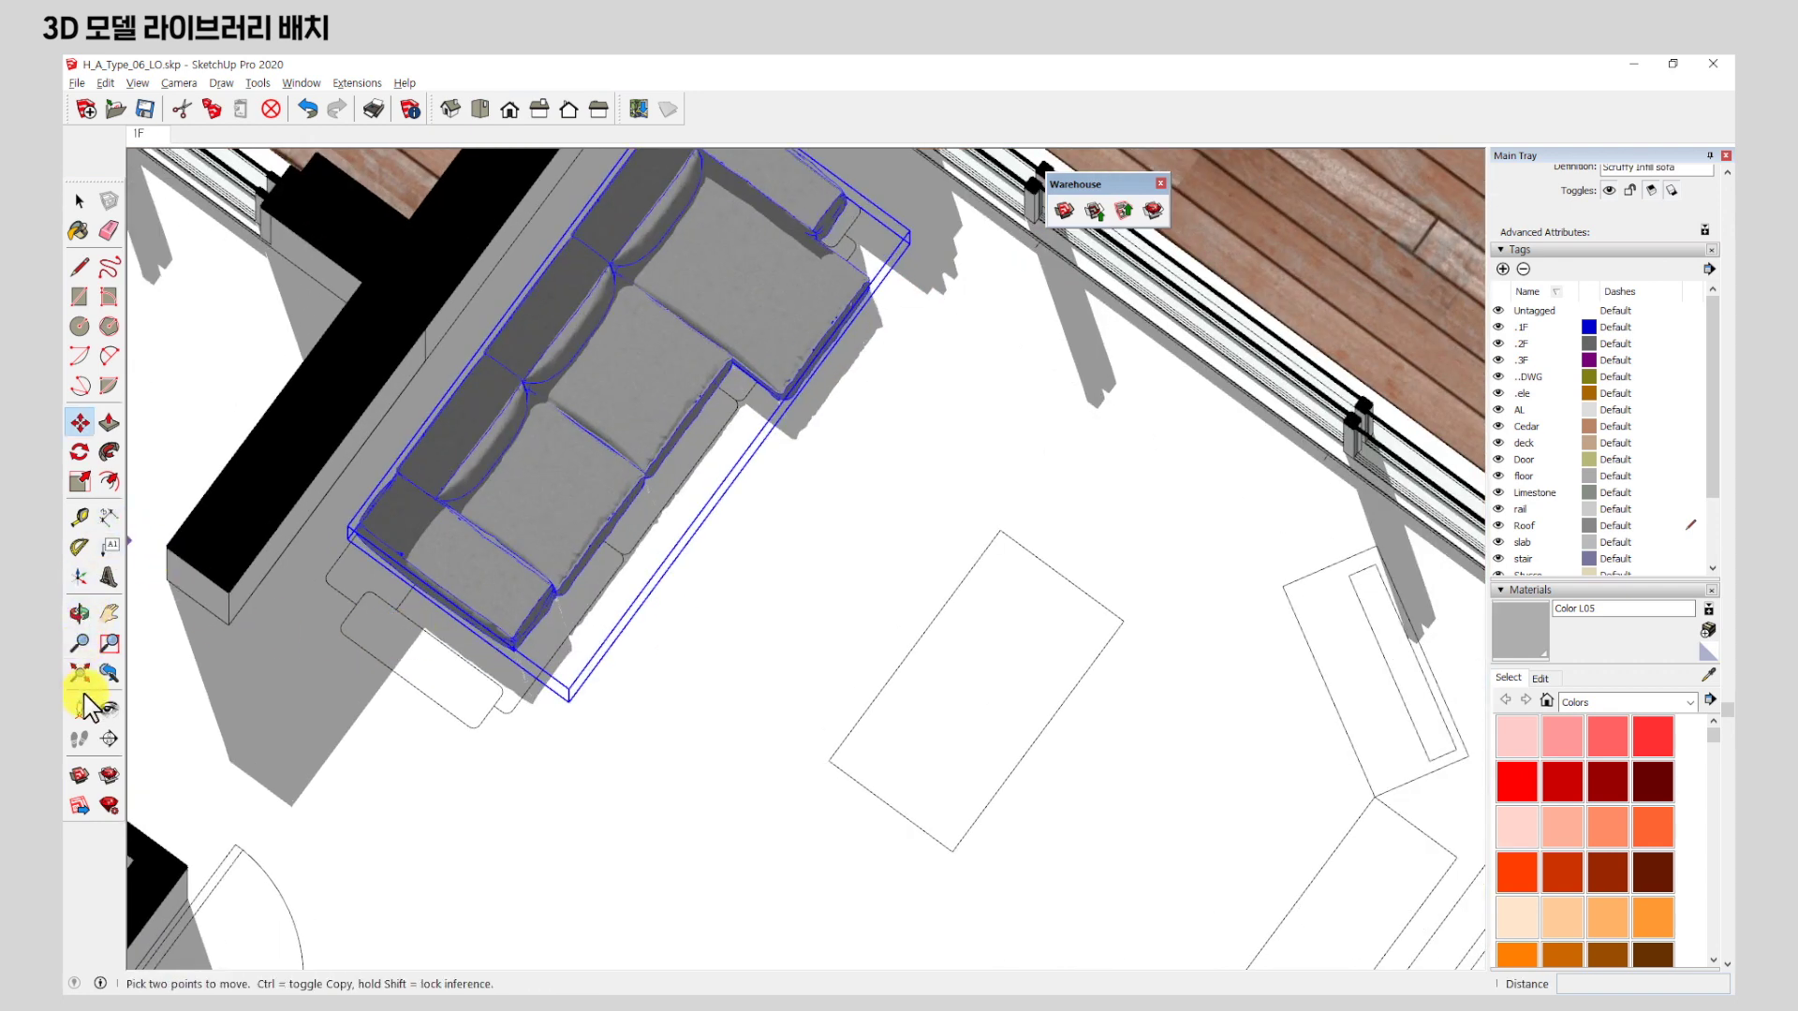
Lengthen the sofa with the Scale tool to Green Scale 1.14.
click(80, 482)
middle_drag(646, 787, 543, 656)
scroll(468, 656, up, 2)
click(459, 557)
drag(426, 576, 373, 649)
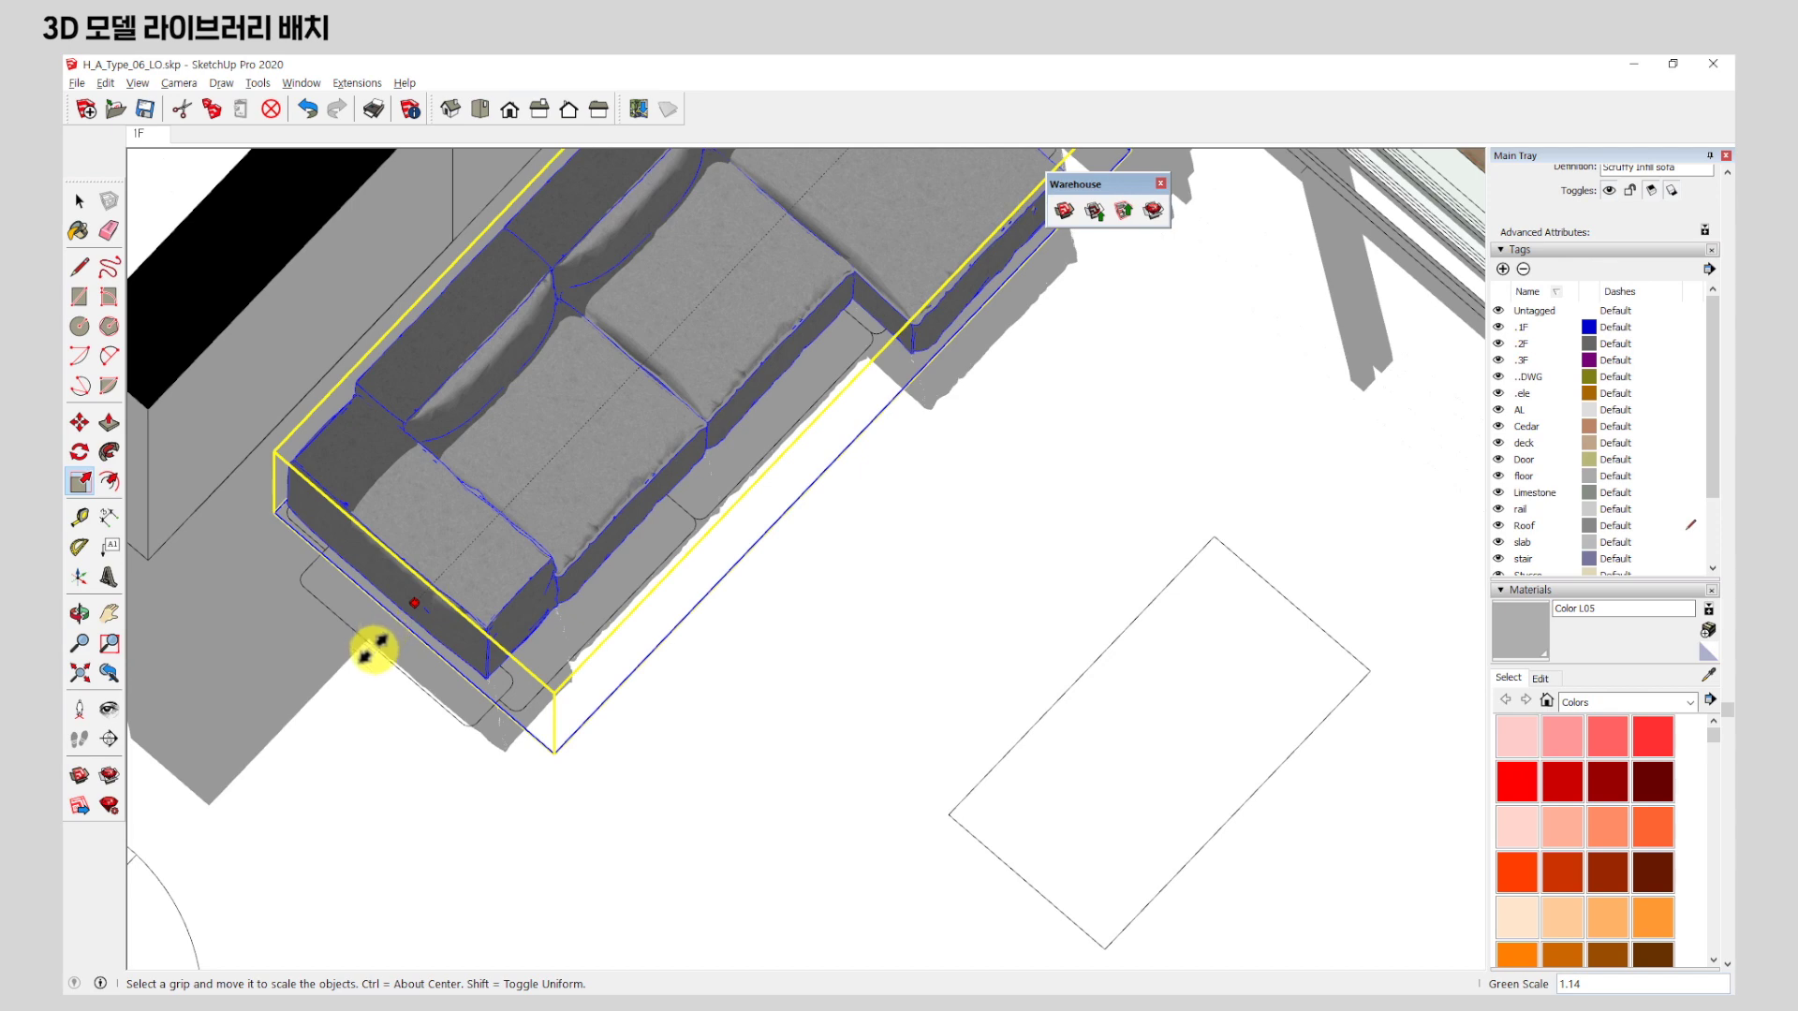
click(398, 643)
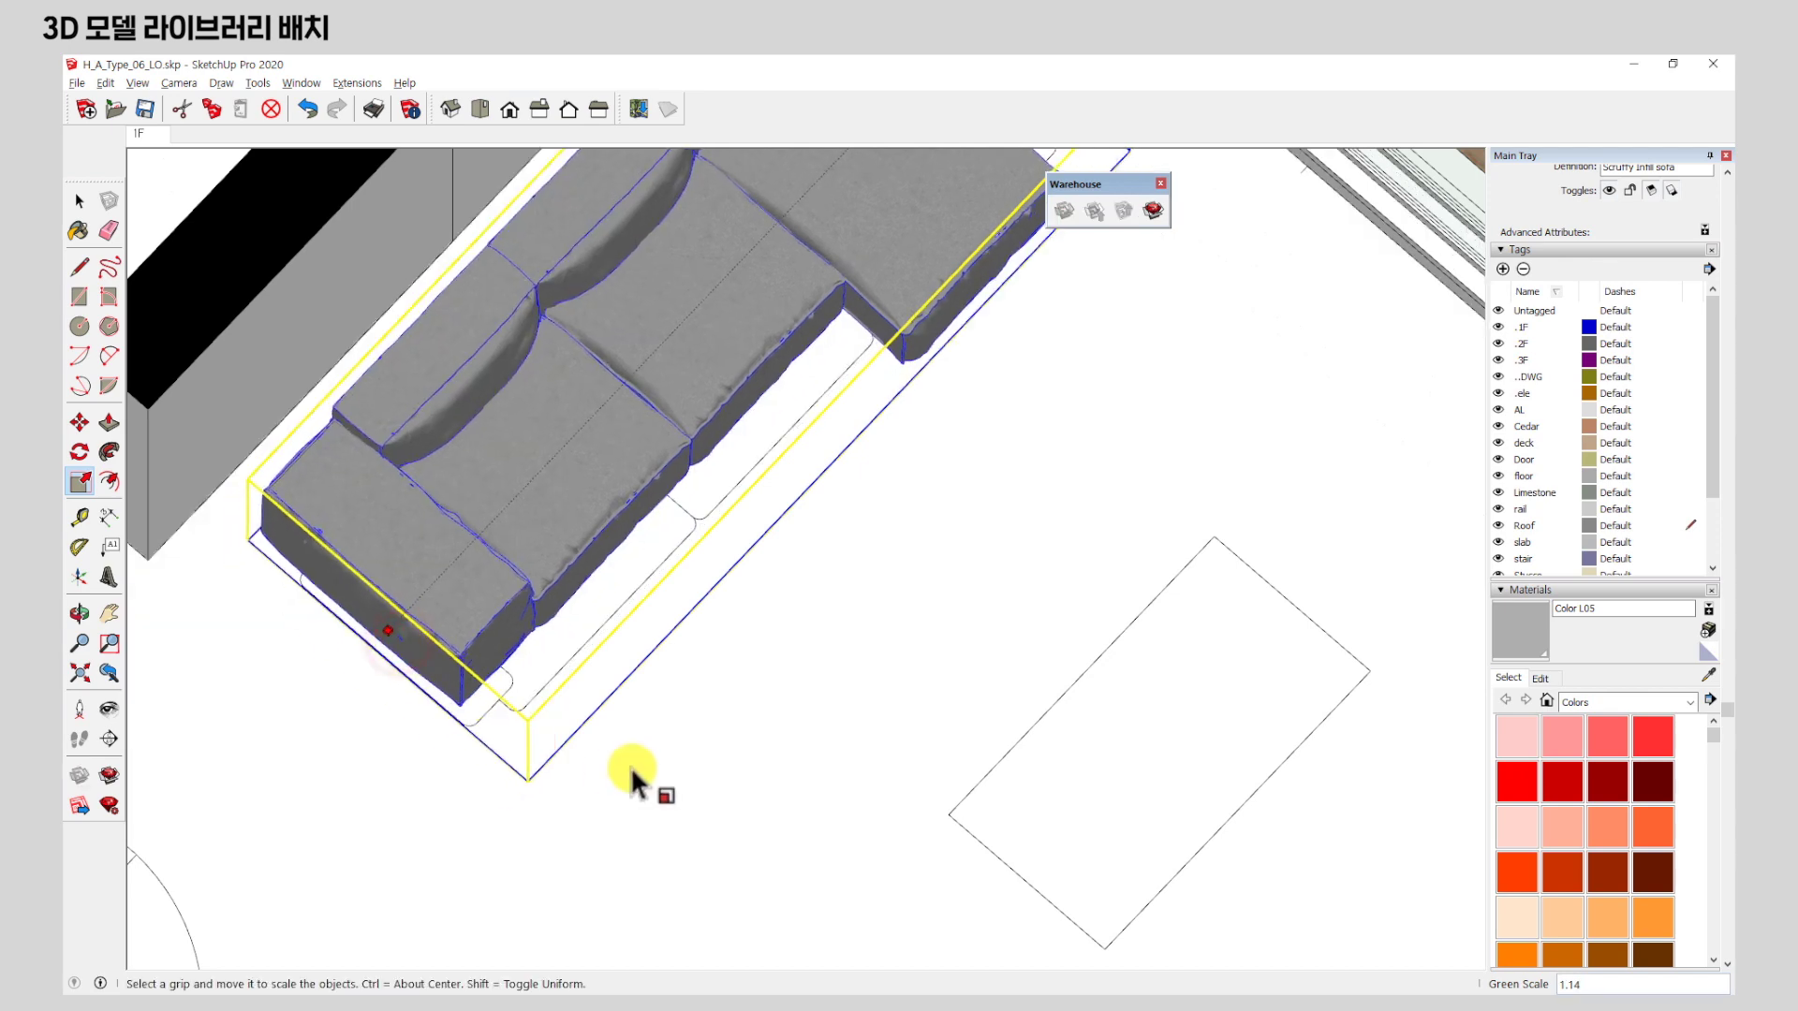
scroll(712, 662, down, 2)
middle_drag(714, 662, 417, 402)
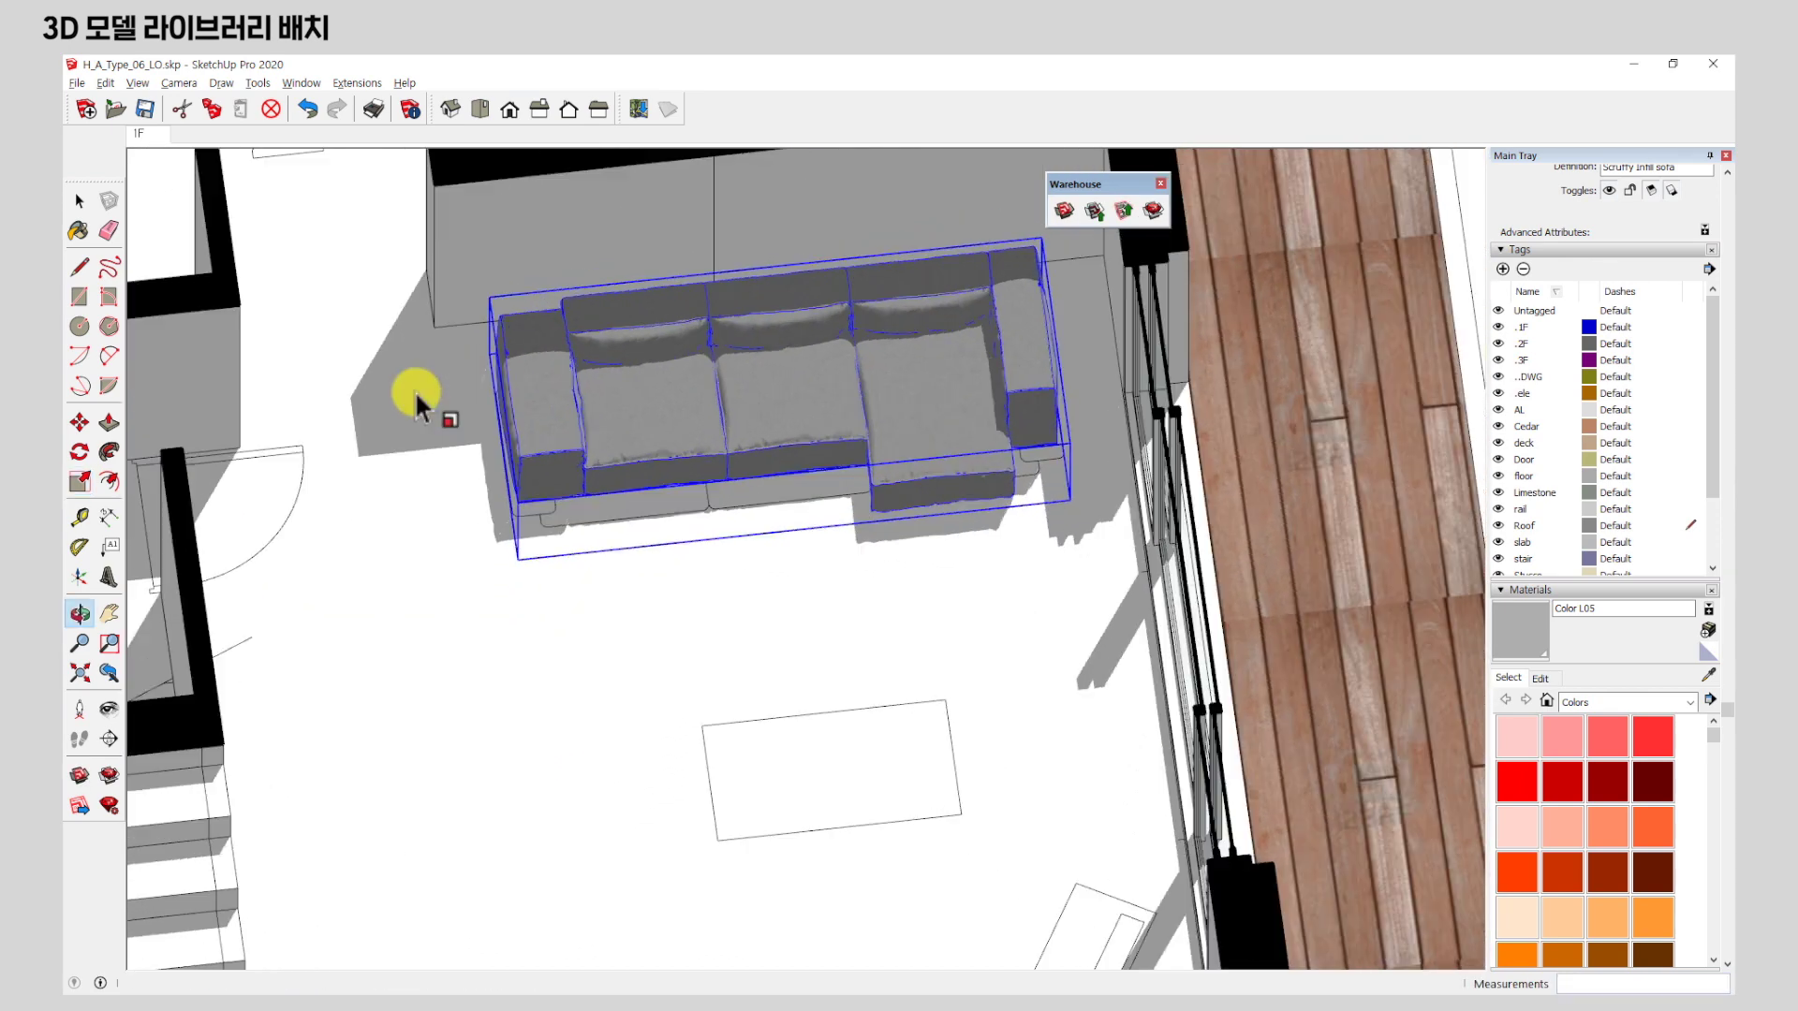
Drill into the sofa's nested components (sofa2, skp-50A) down to the chaise cushion Component2.
click(80, 200)
middle_drag(562, 630, 762, 474)
scroll(753, 340, up, 3)
scroll(985, 359, down, 3)
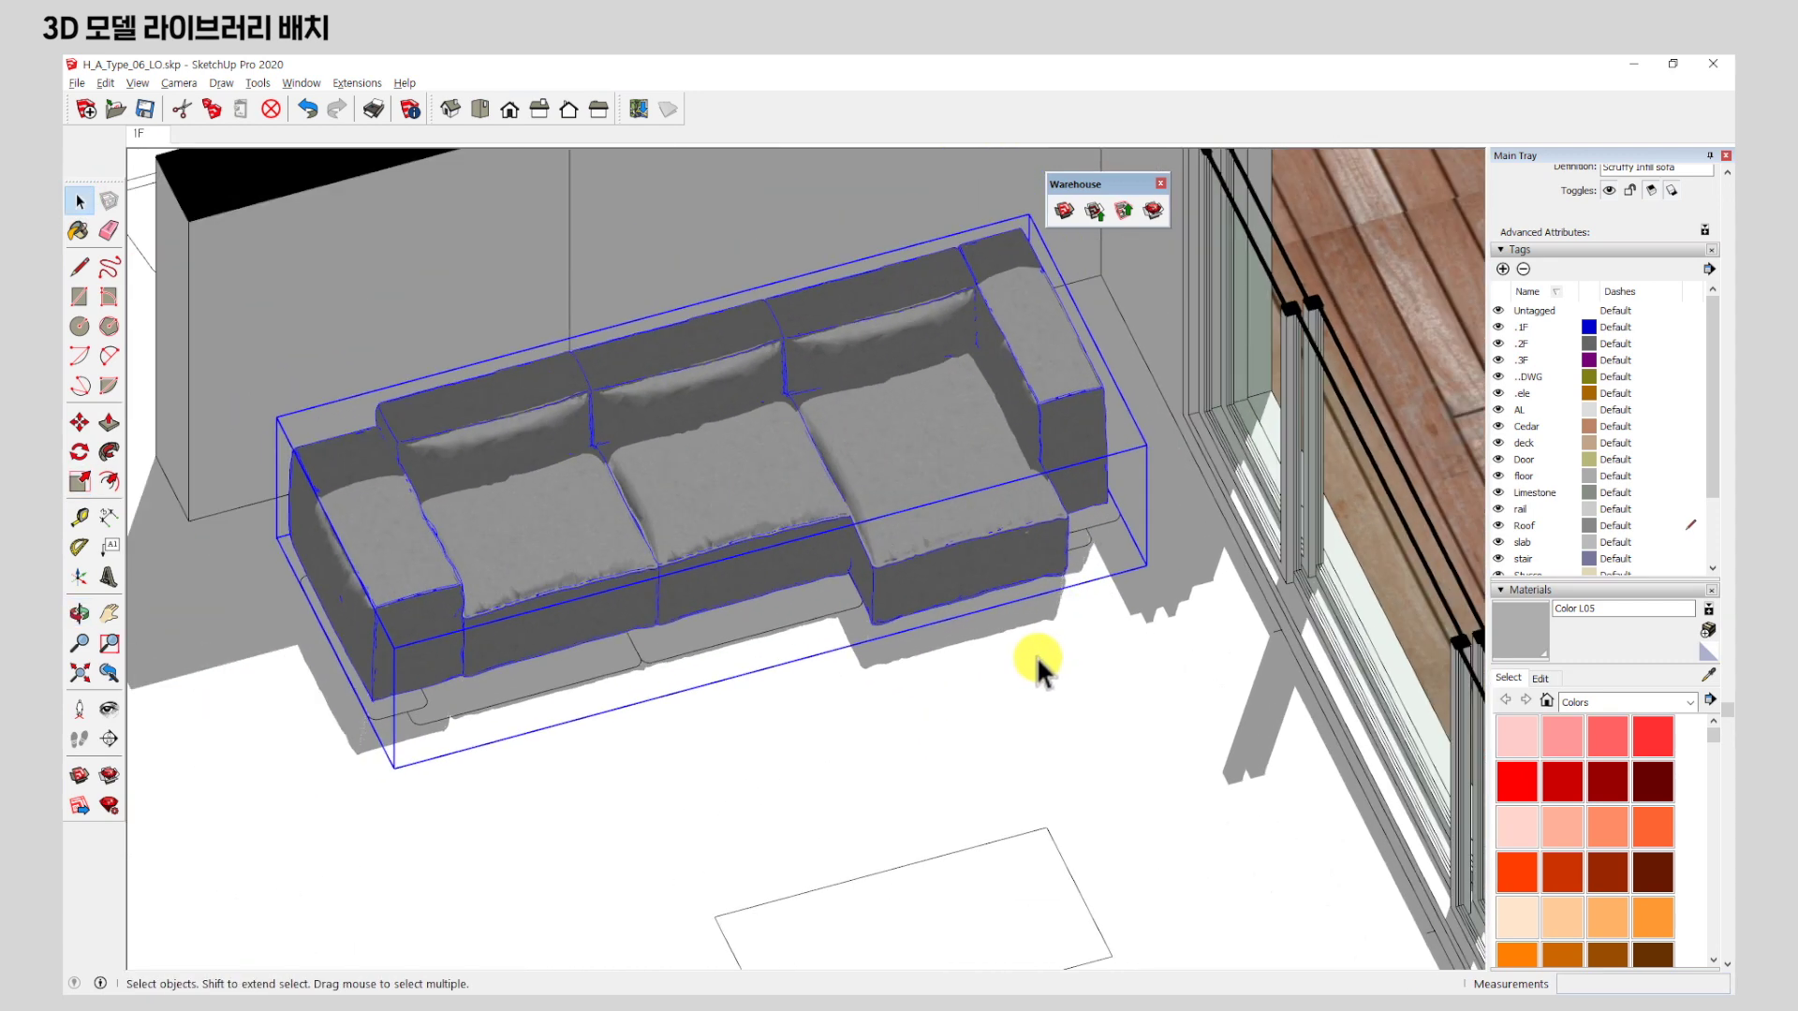
middle_drag(1036, 656, 1043, 593)
scroll(935, 435, up, 3)
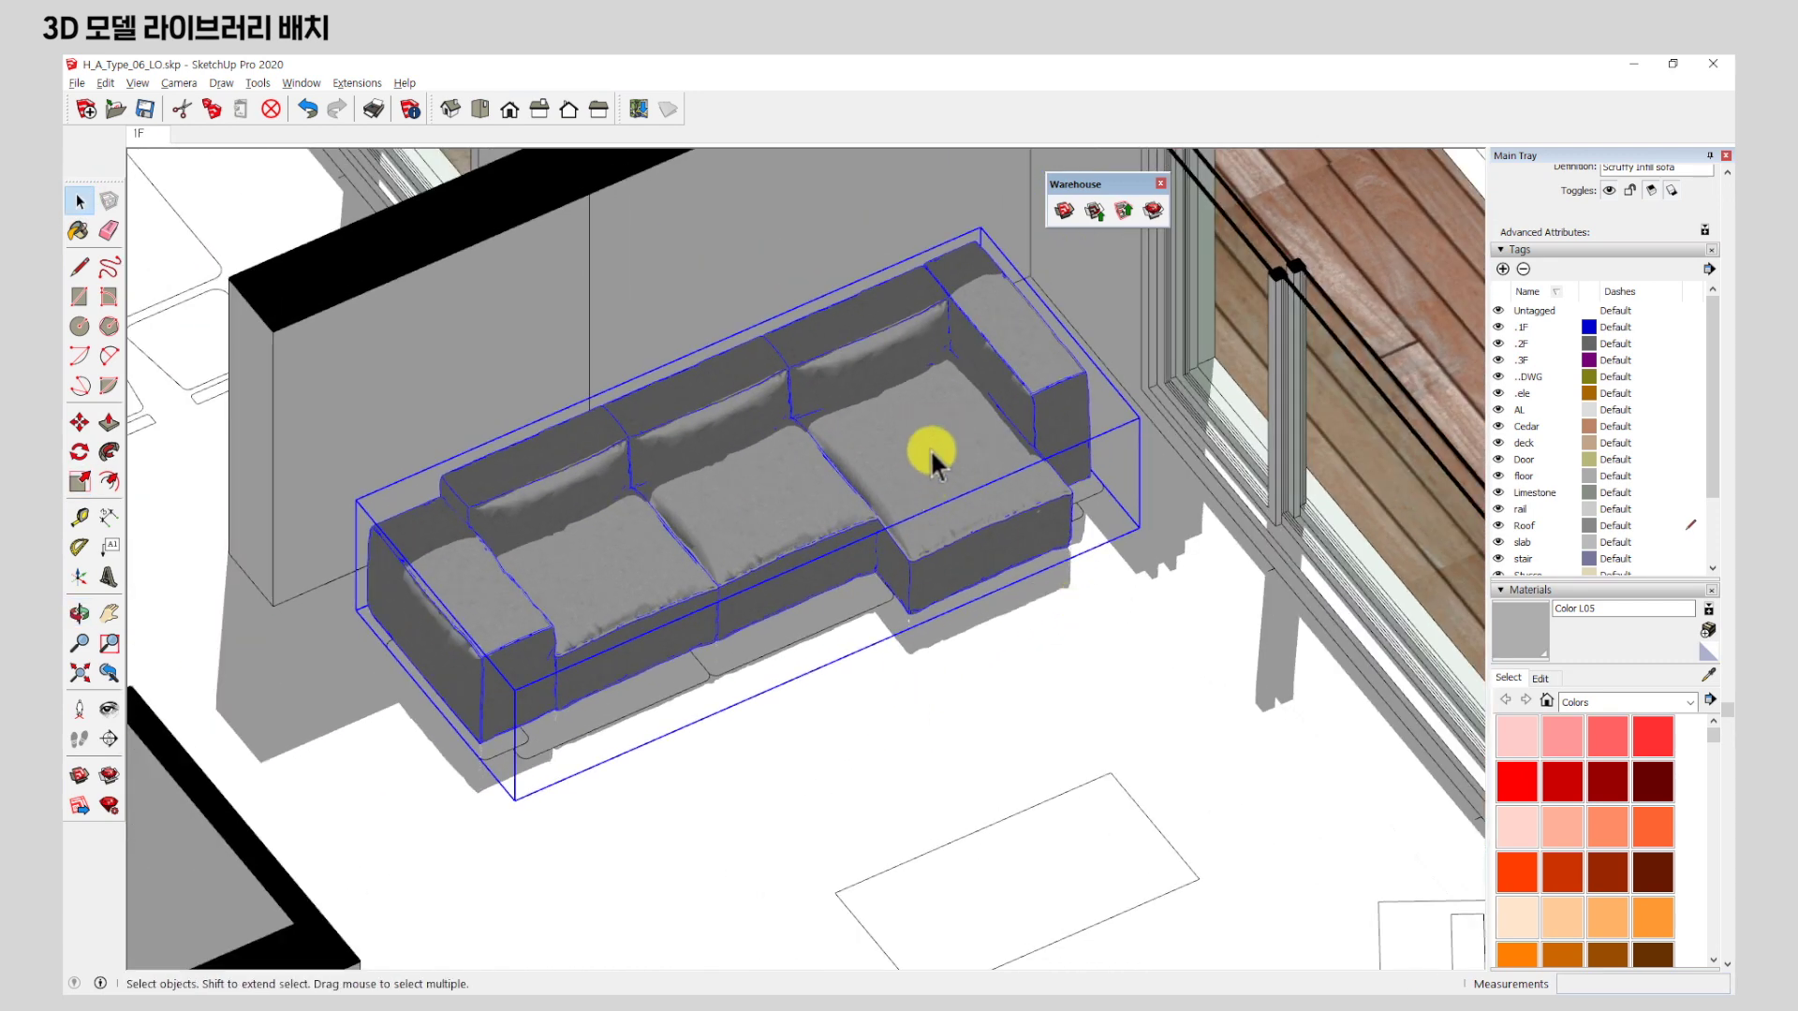
double_click(929, 448)
click(930, 447)
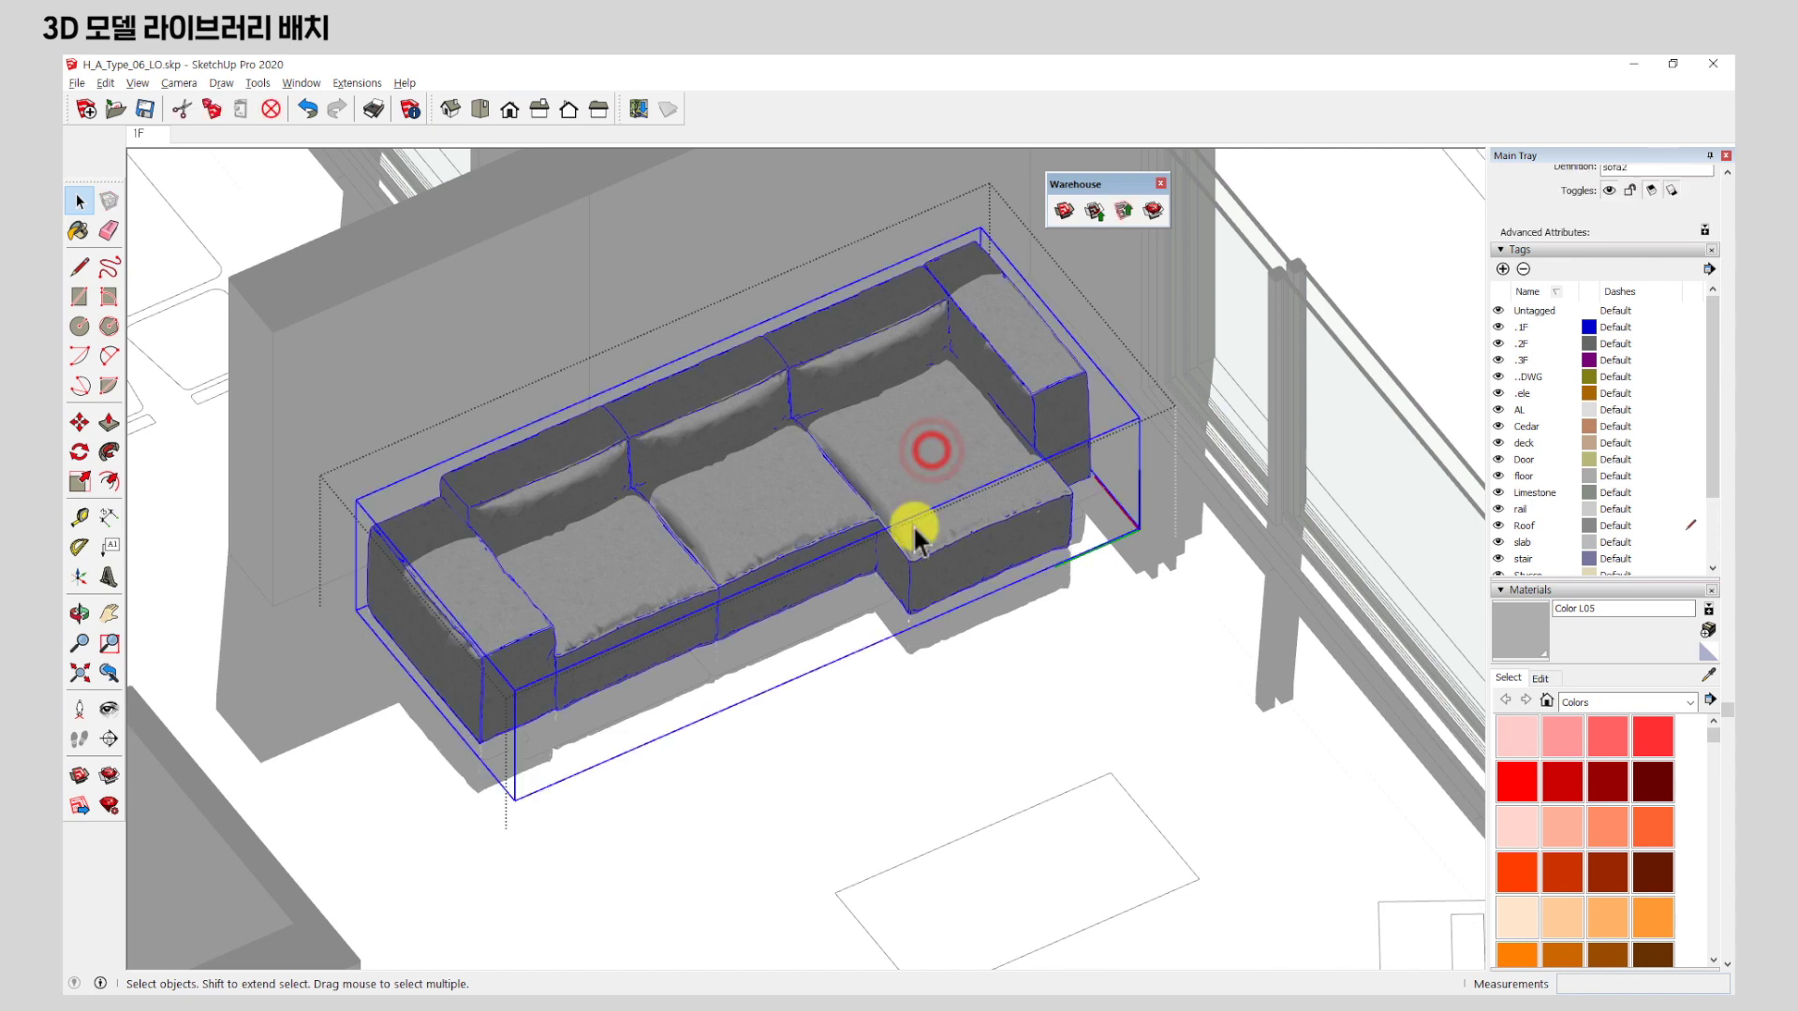
double_click(912, 470)
click(912, 471)
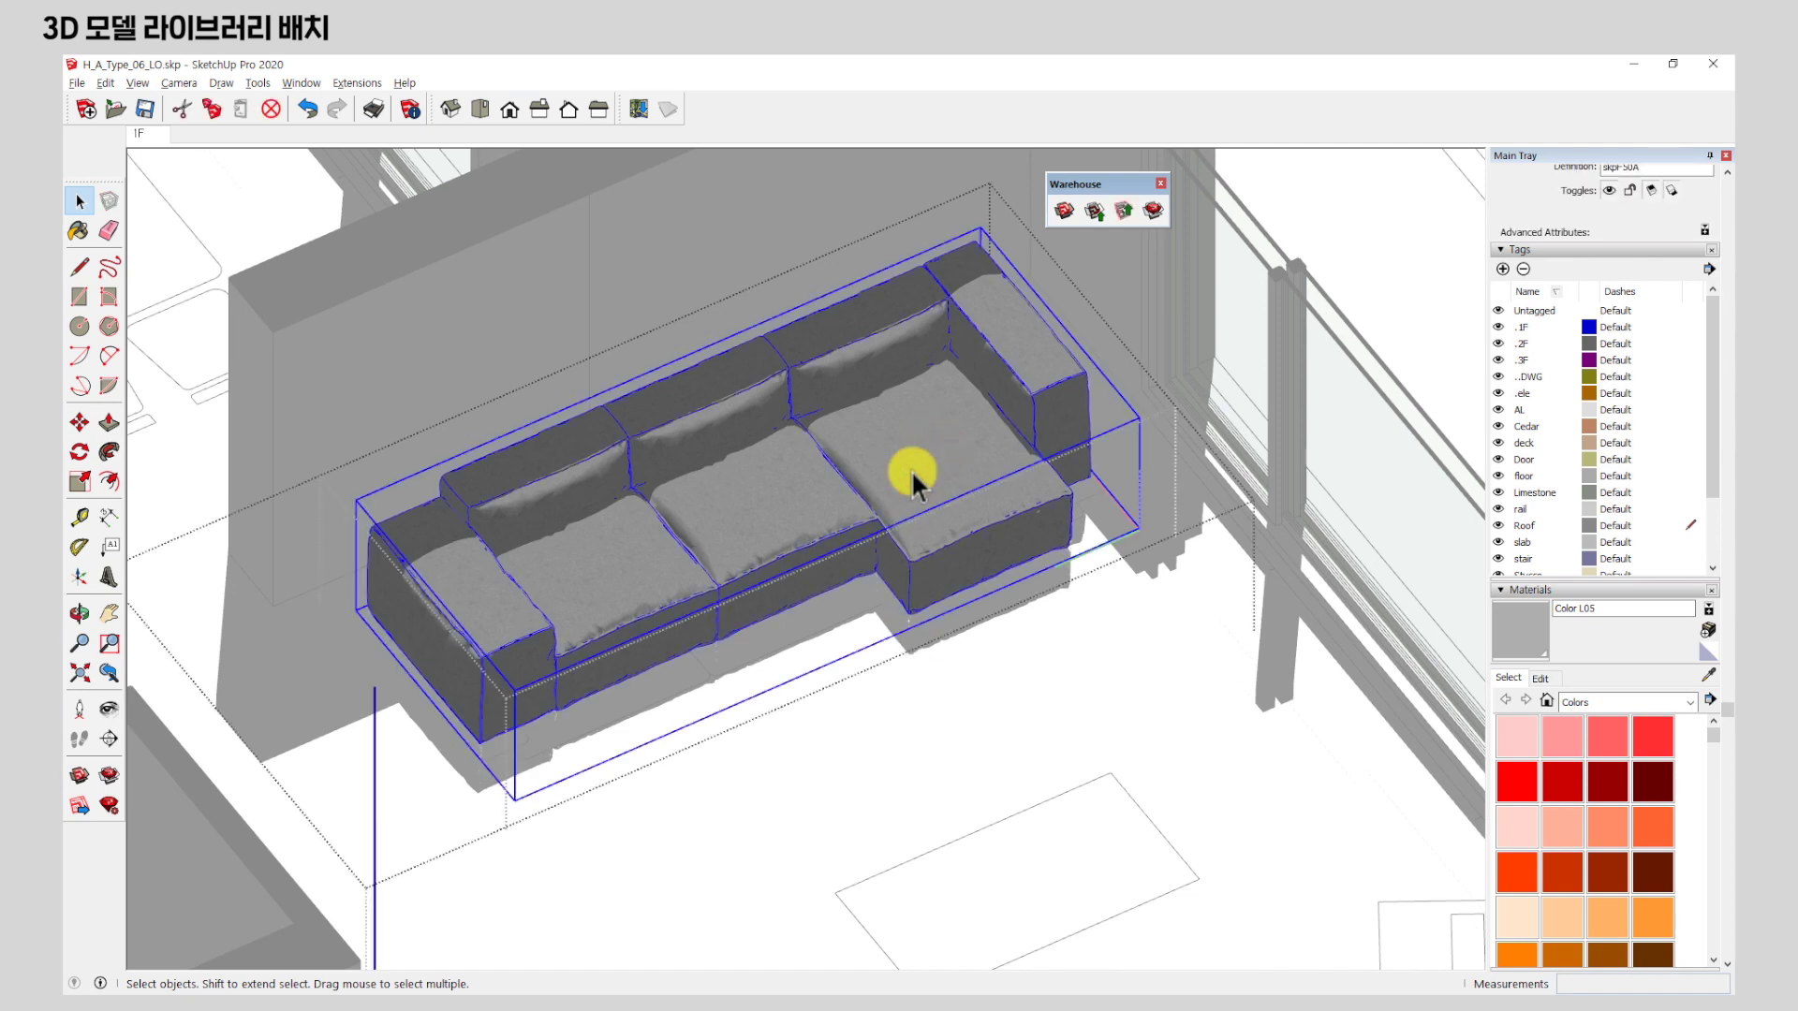
double_click(912, 469)
click(912, 469)
middle_drag(912, 470, 965, 422)
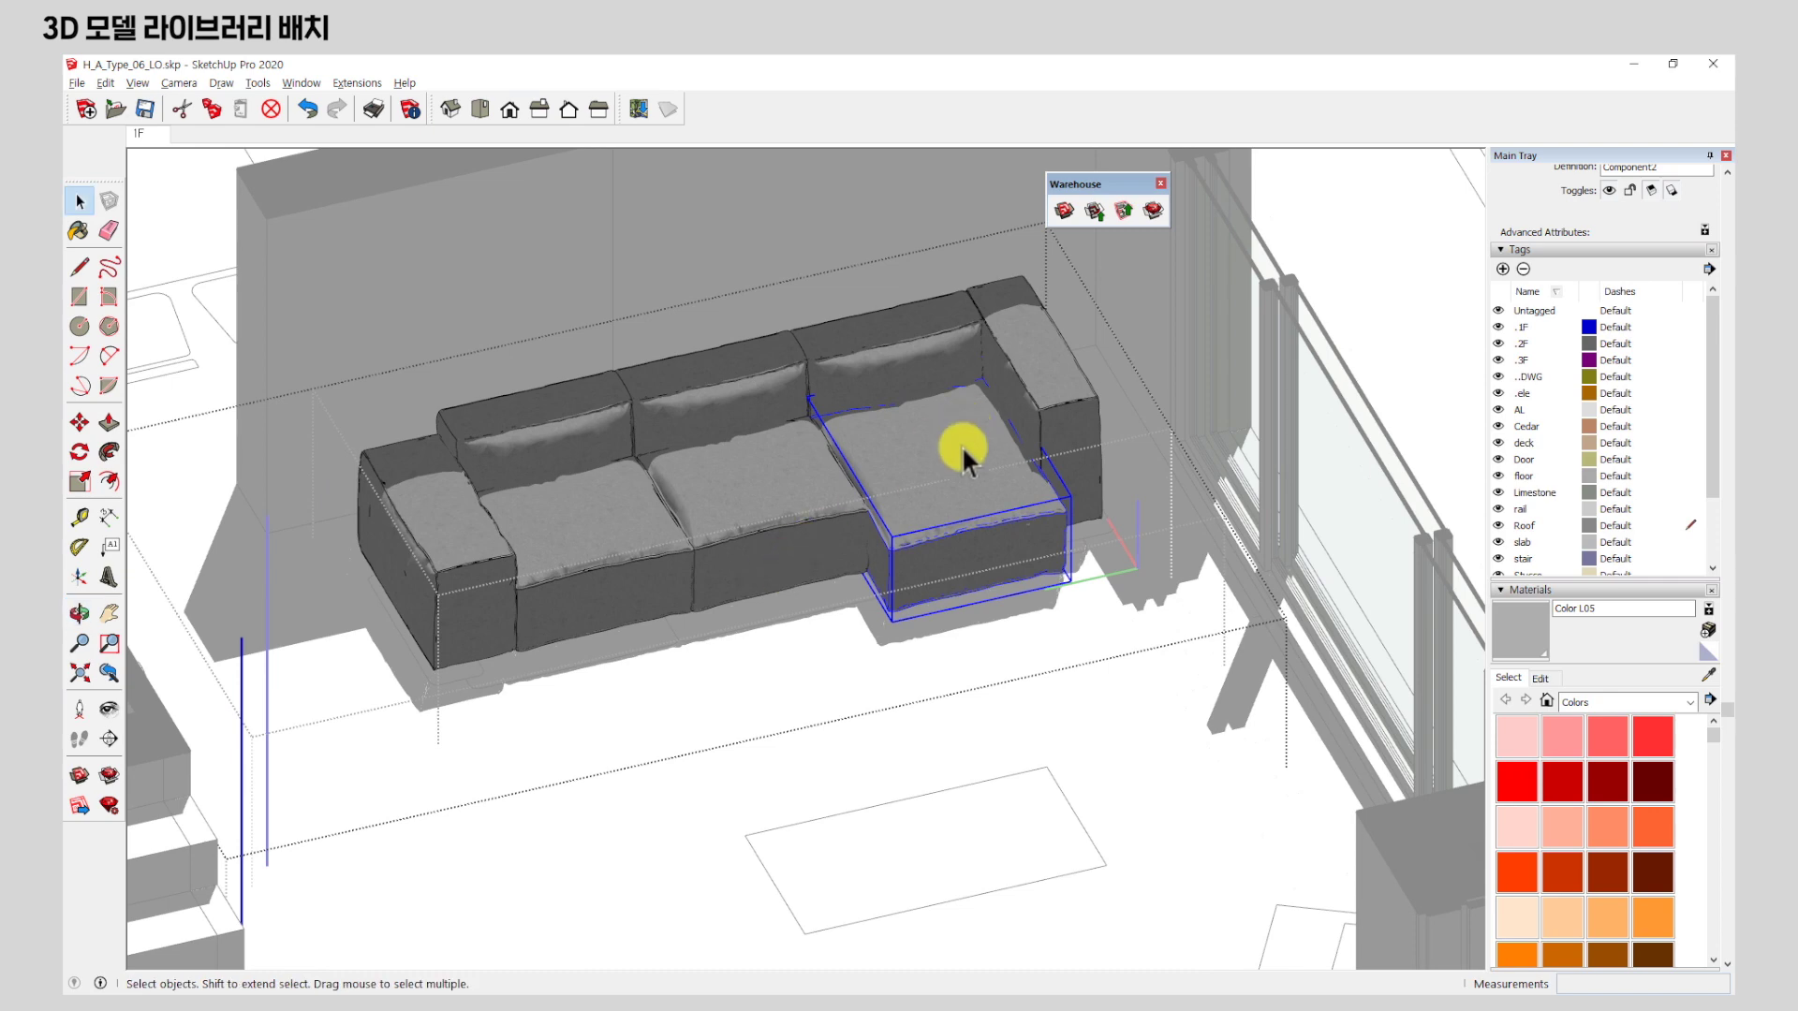
Scale the chaise cushion to 0.71 along the green axis, then deselect and exit component editing.
click(84, 480)
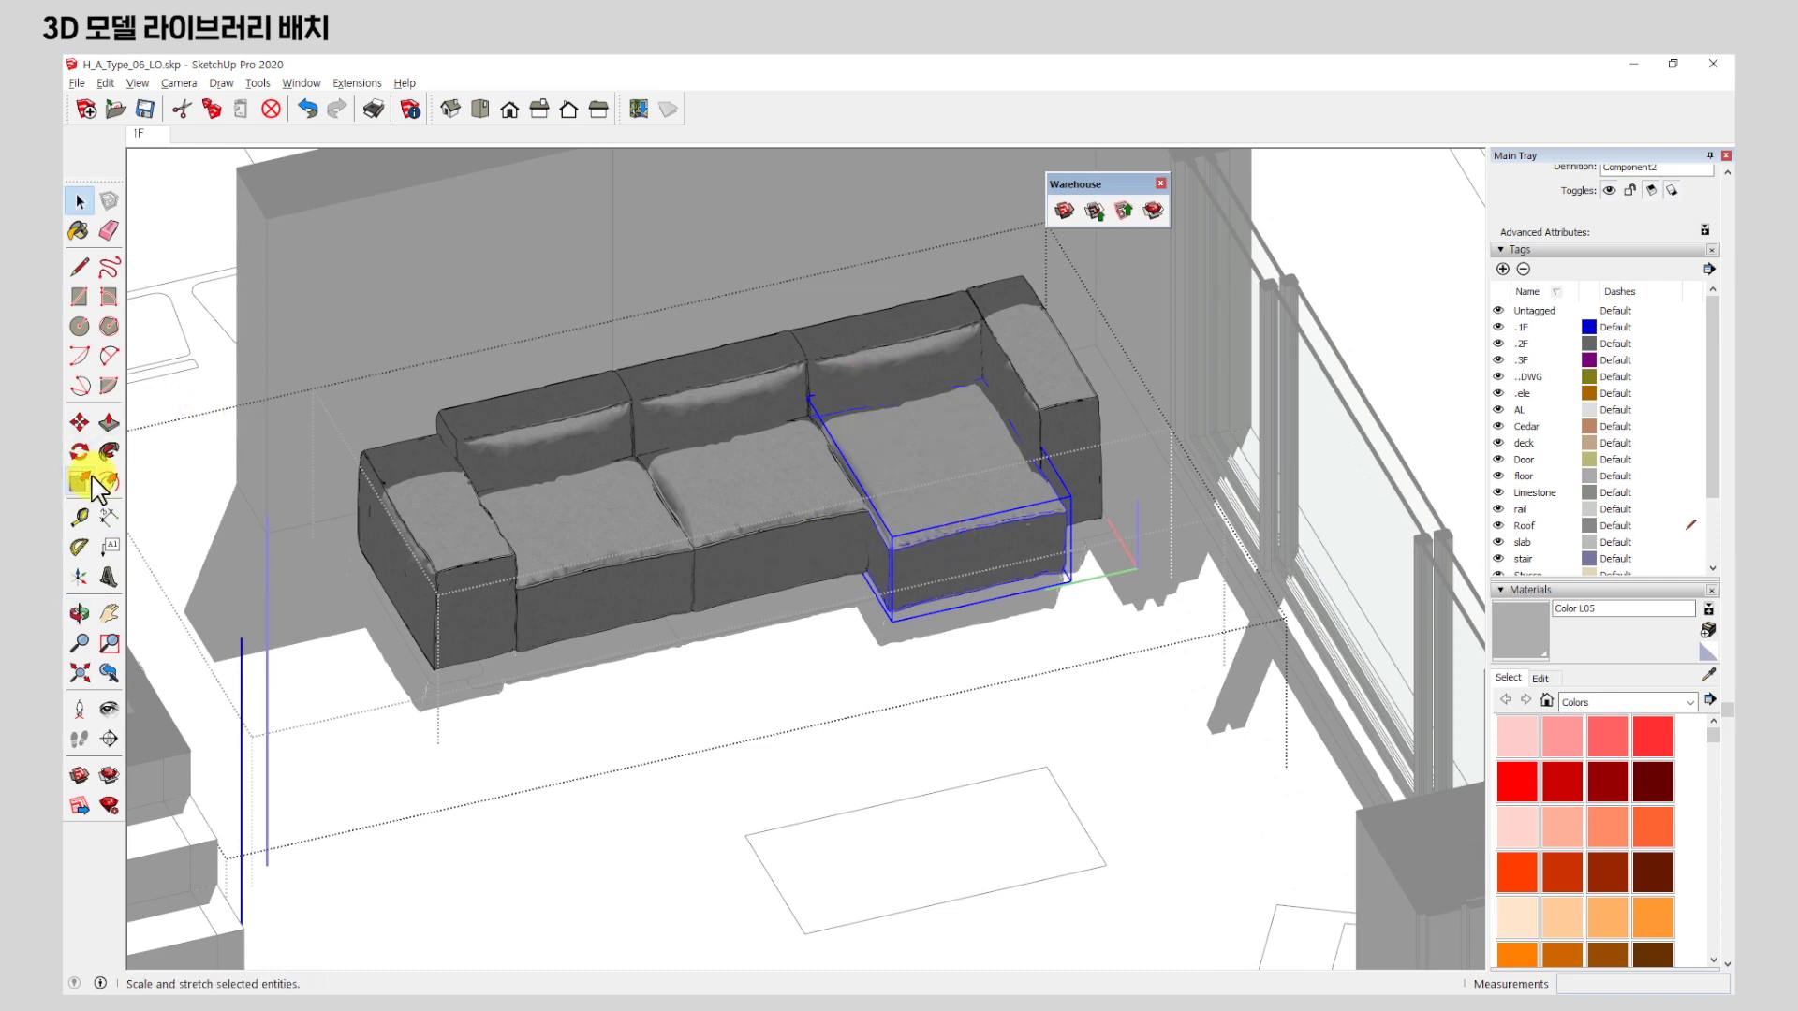
scroll(924, 610, up, 6)
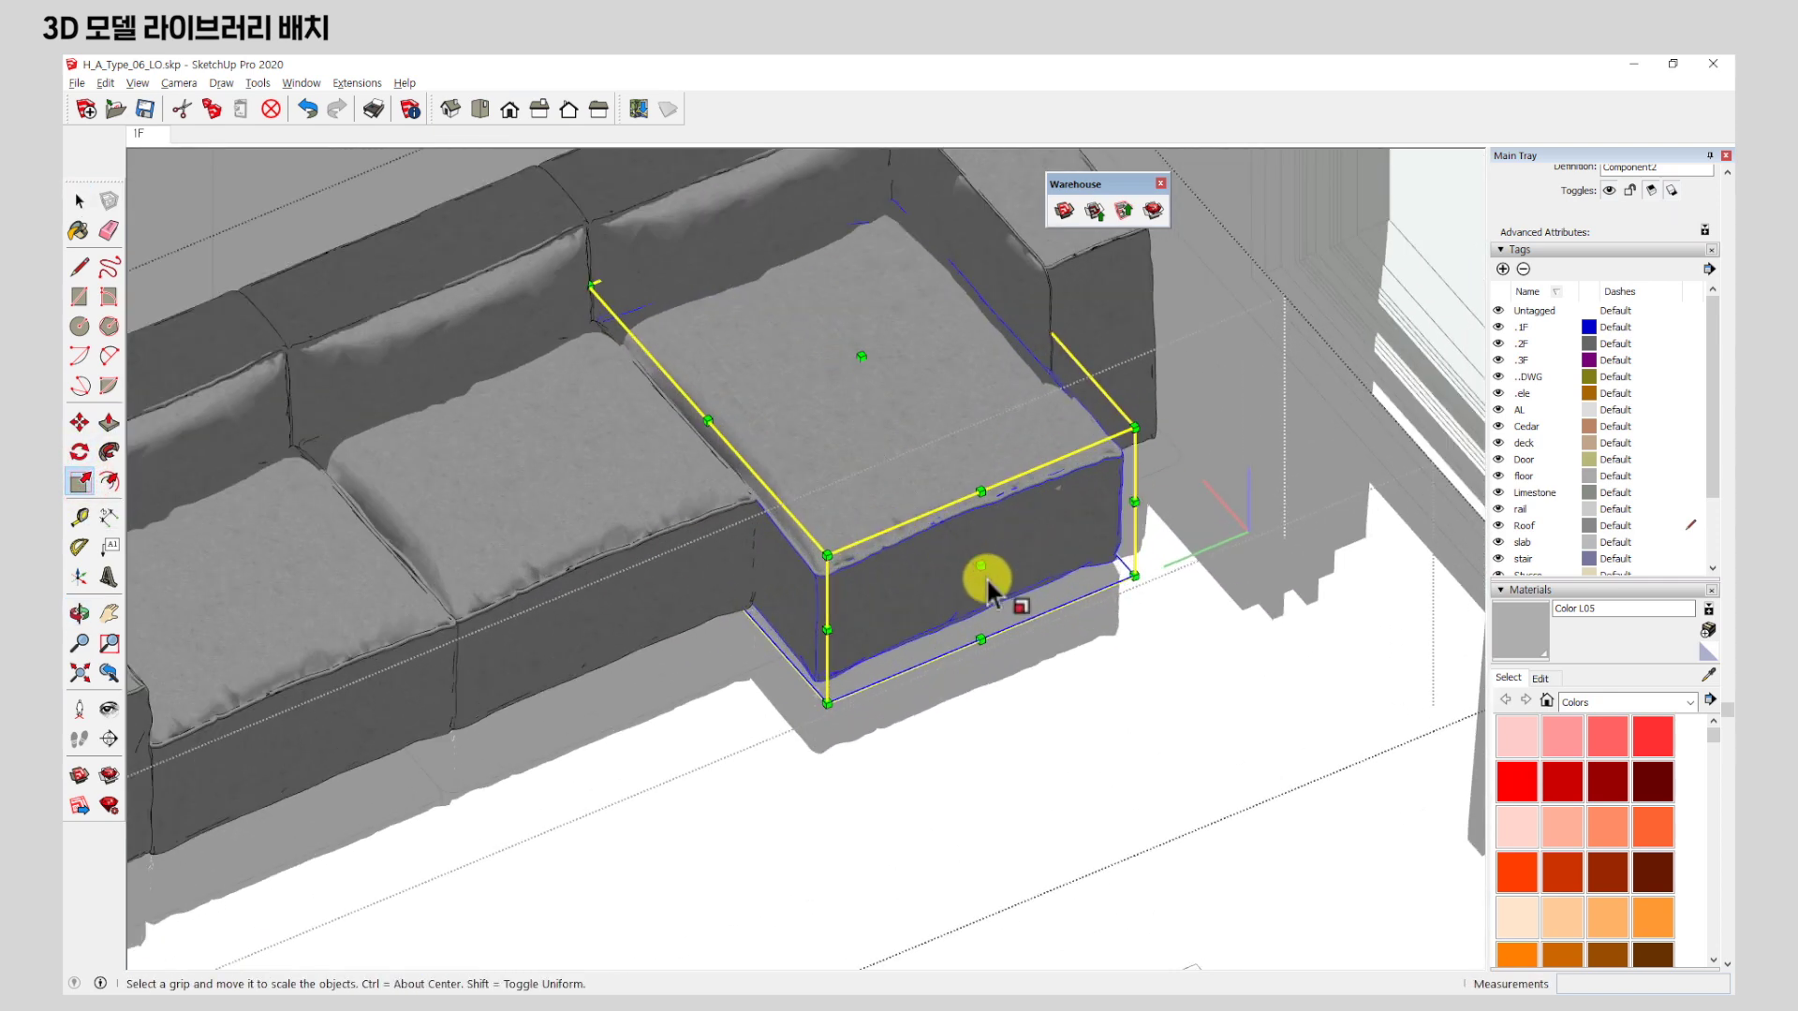
click(985, 570)
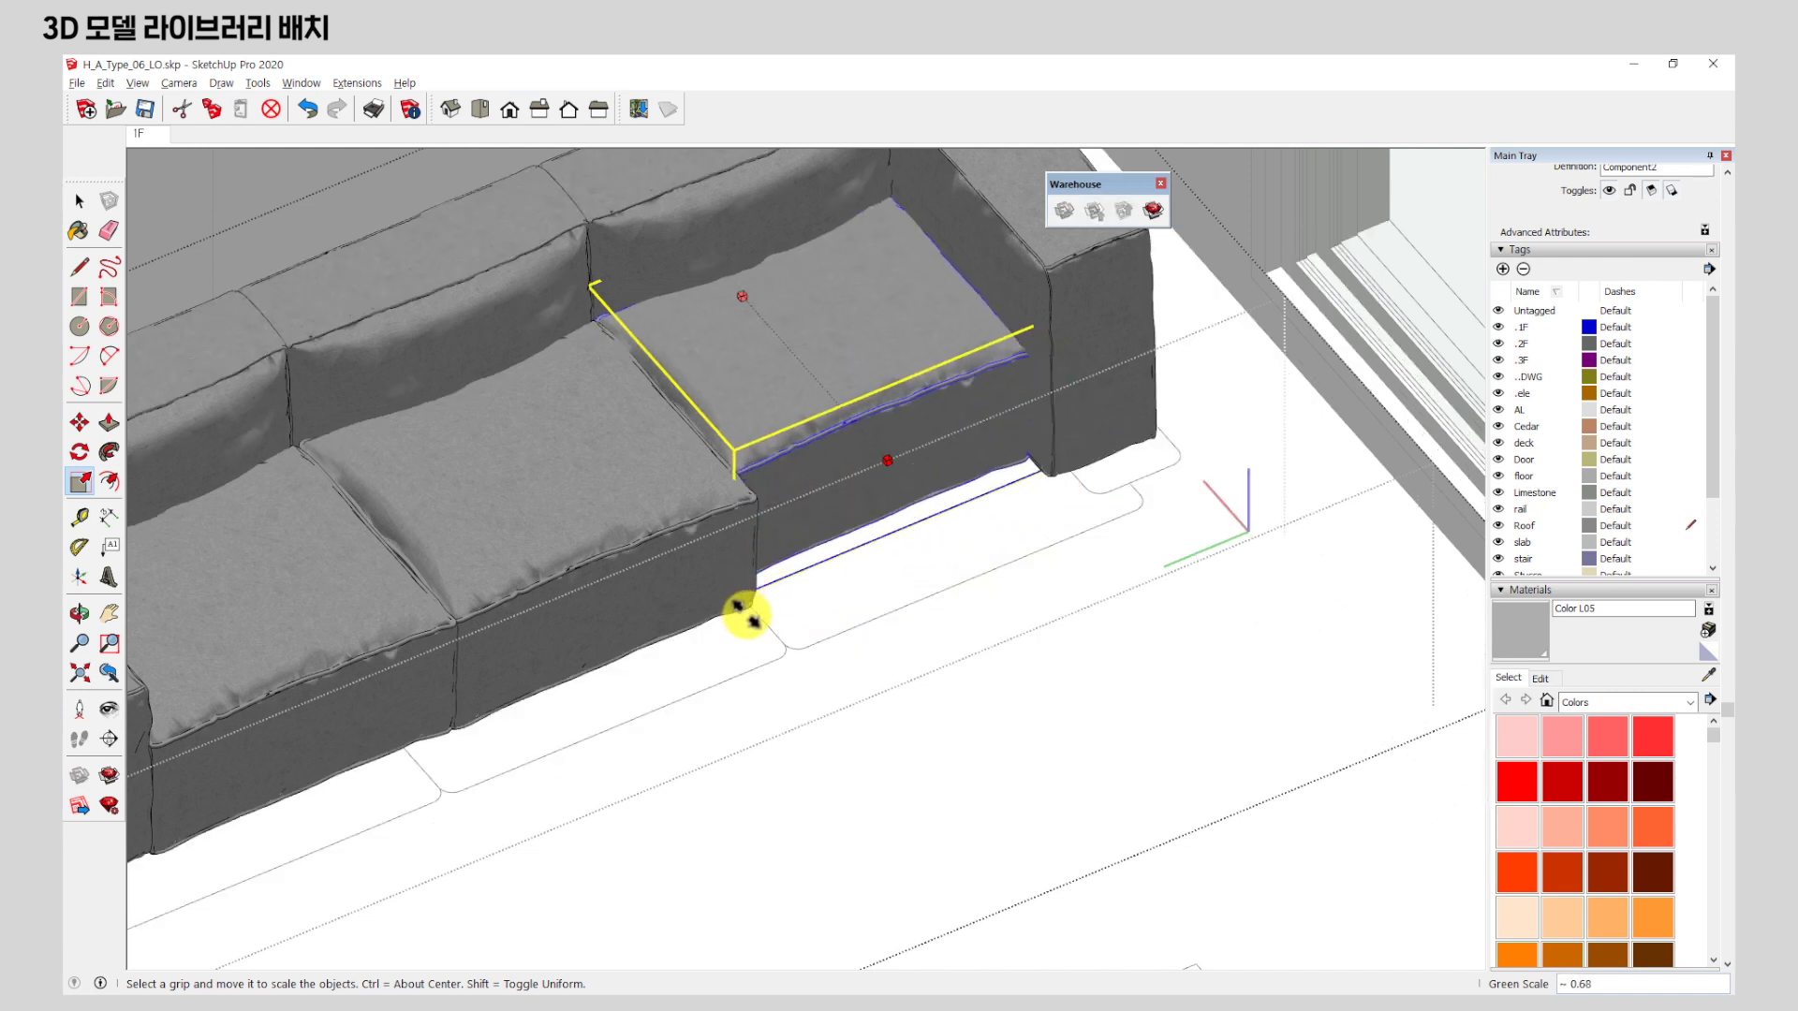
click(739, 620)
click(80, 202)
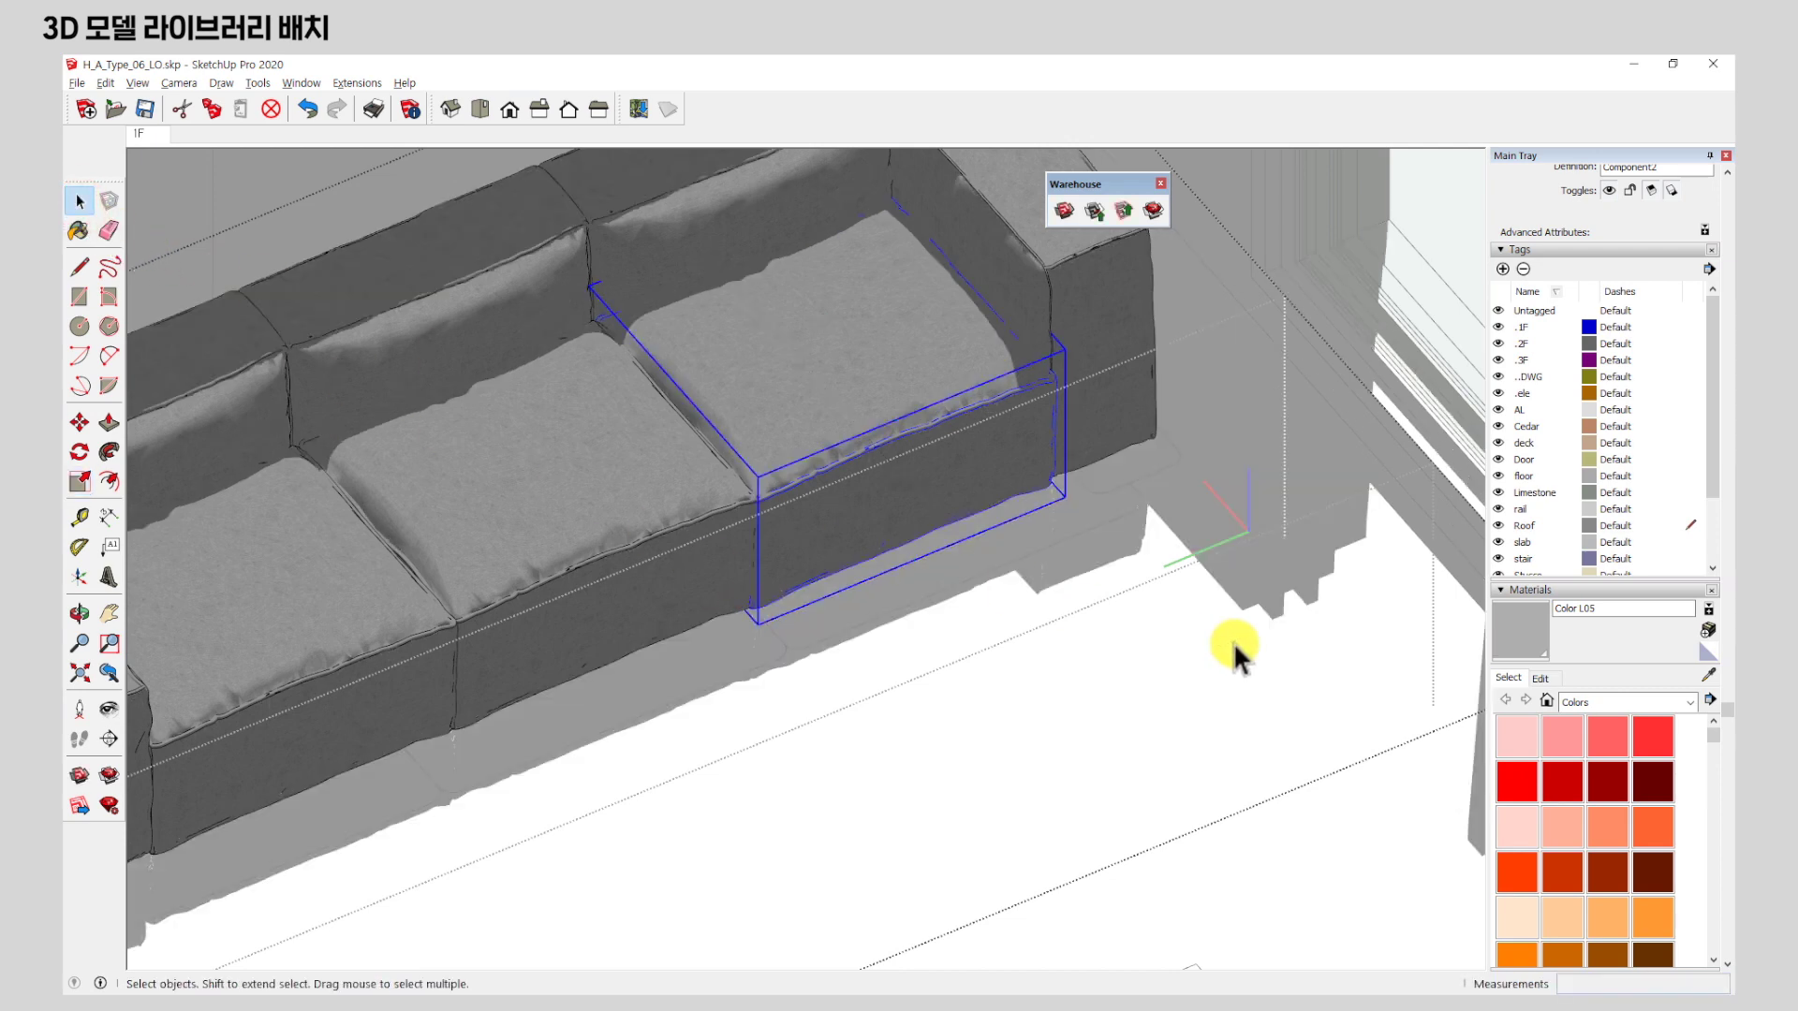
scroll(937, 483, down, 6)
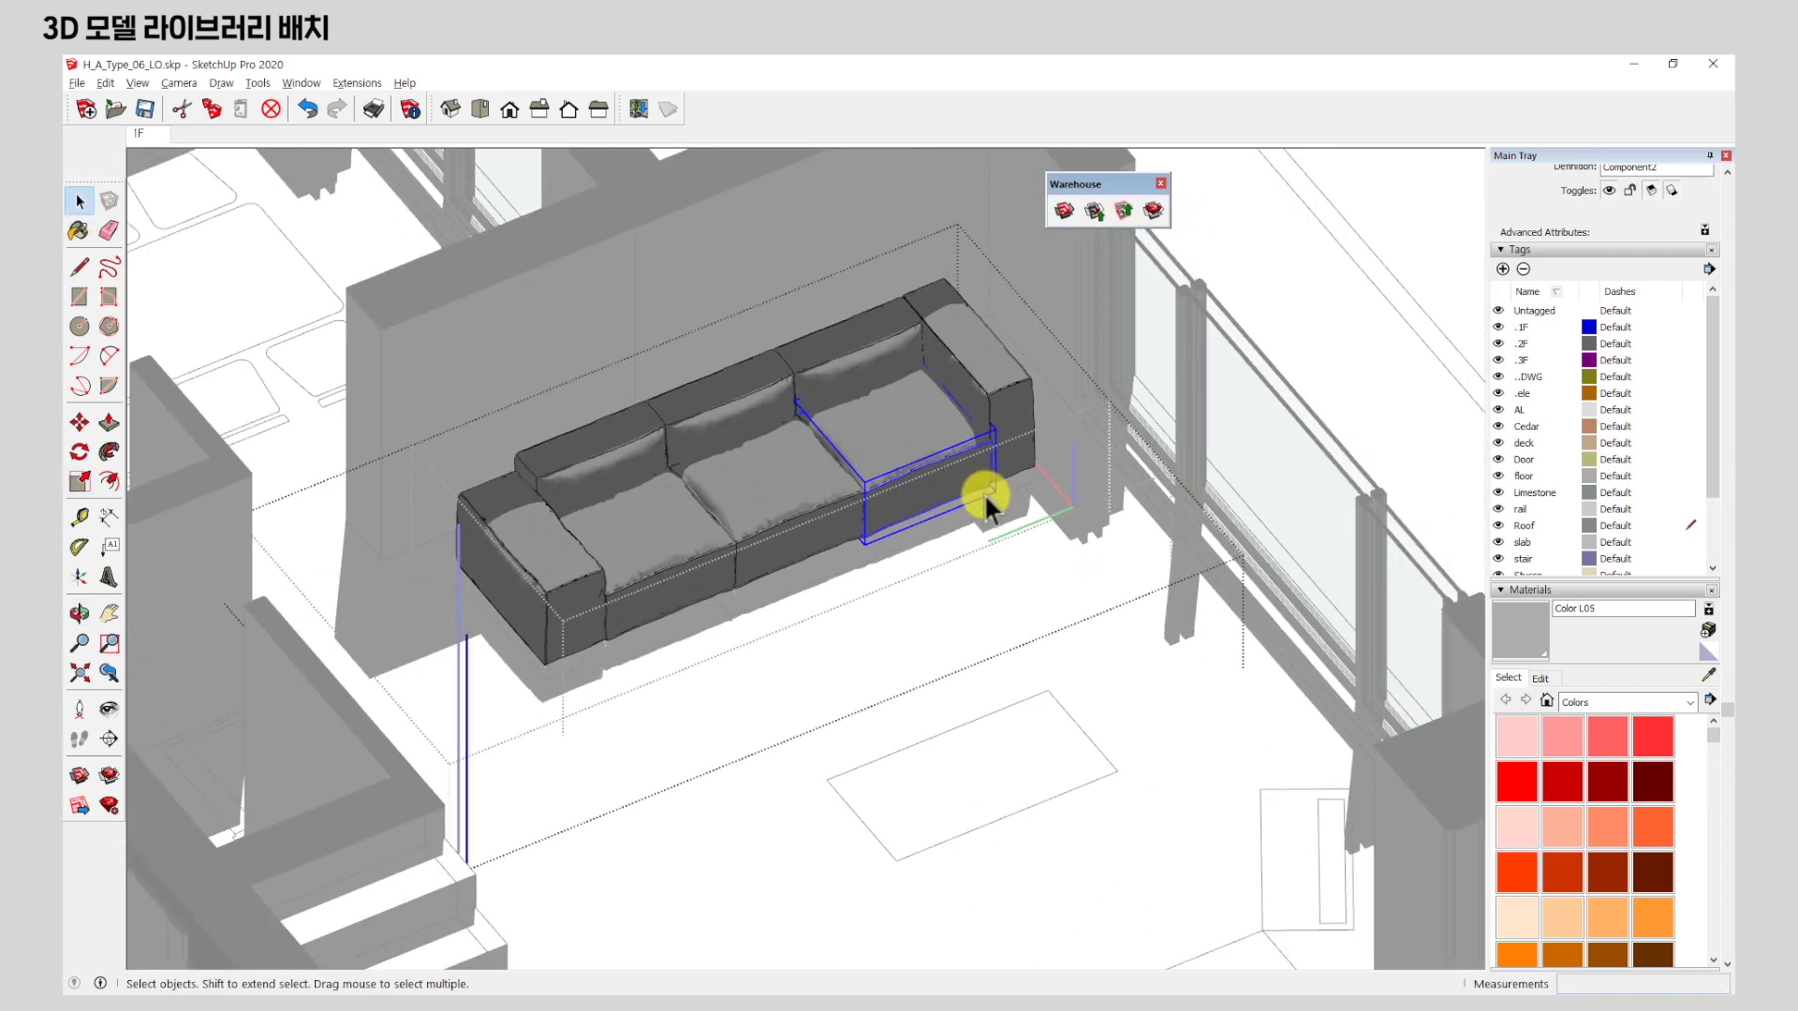
click(985, 493)
click(985, 496)
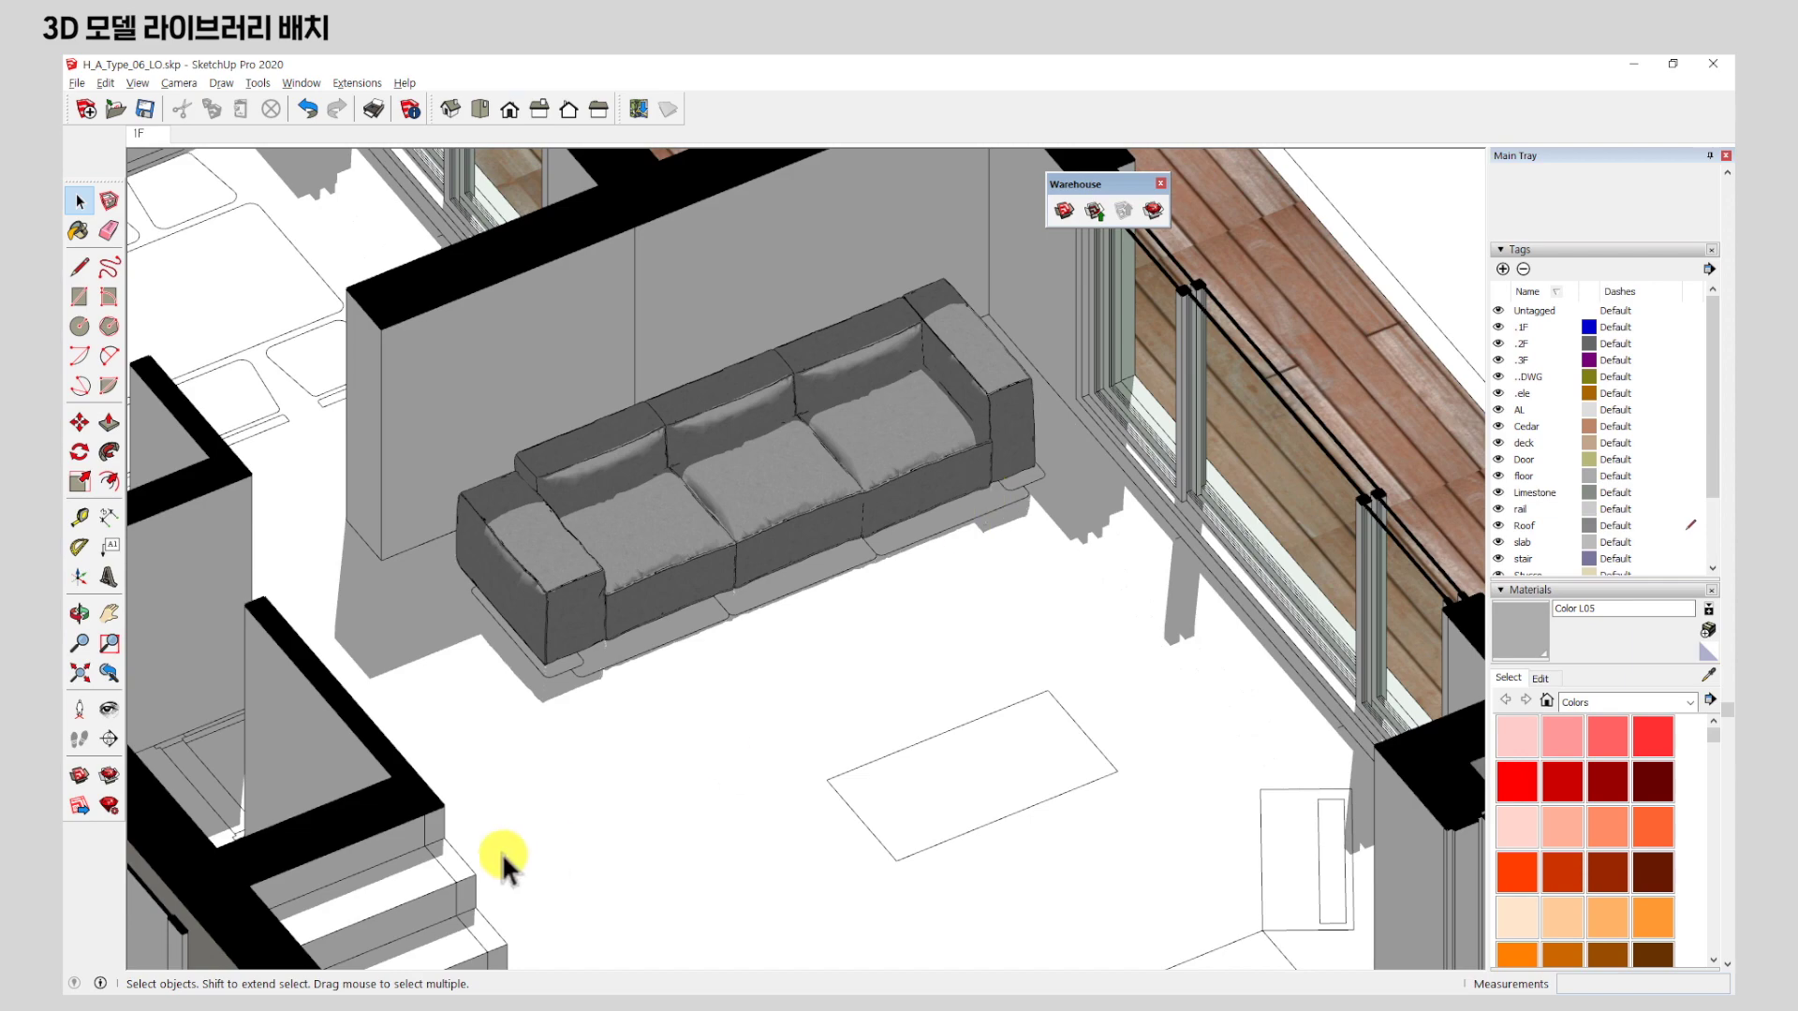
scroll(1048, 704, down, 2)
middle_drag(1047, 705, 1013, 657)
scroll(1014, 654, down, 3)
middle_drag(1107, 688, 352, 612)
scroll(974, 620, down, 2)
middle_drag(1094, 560, 711, 571)
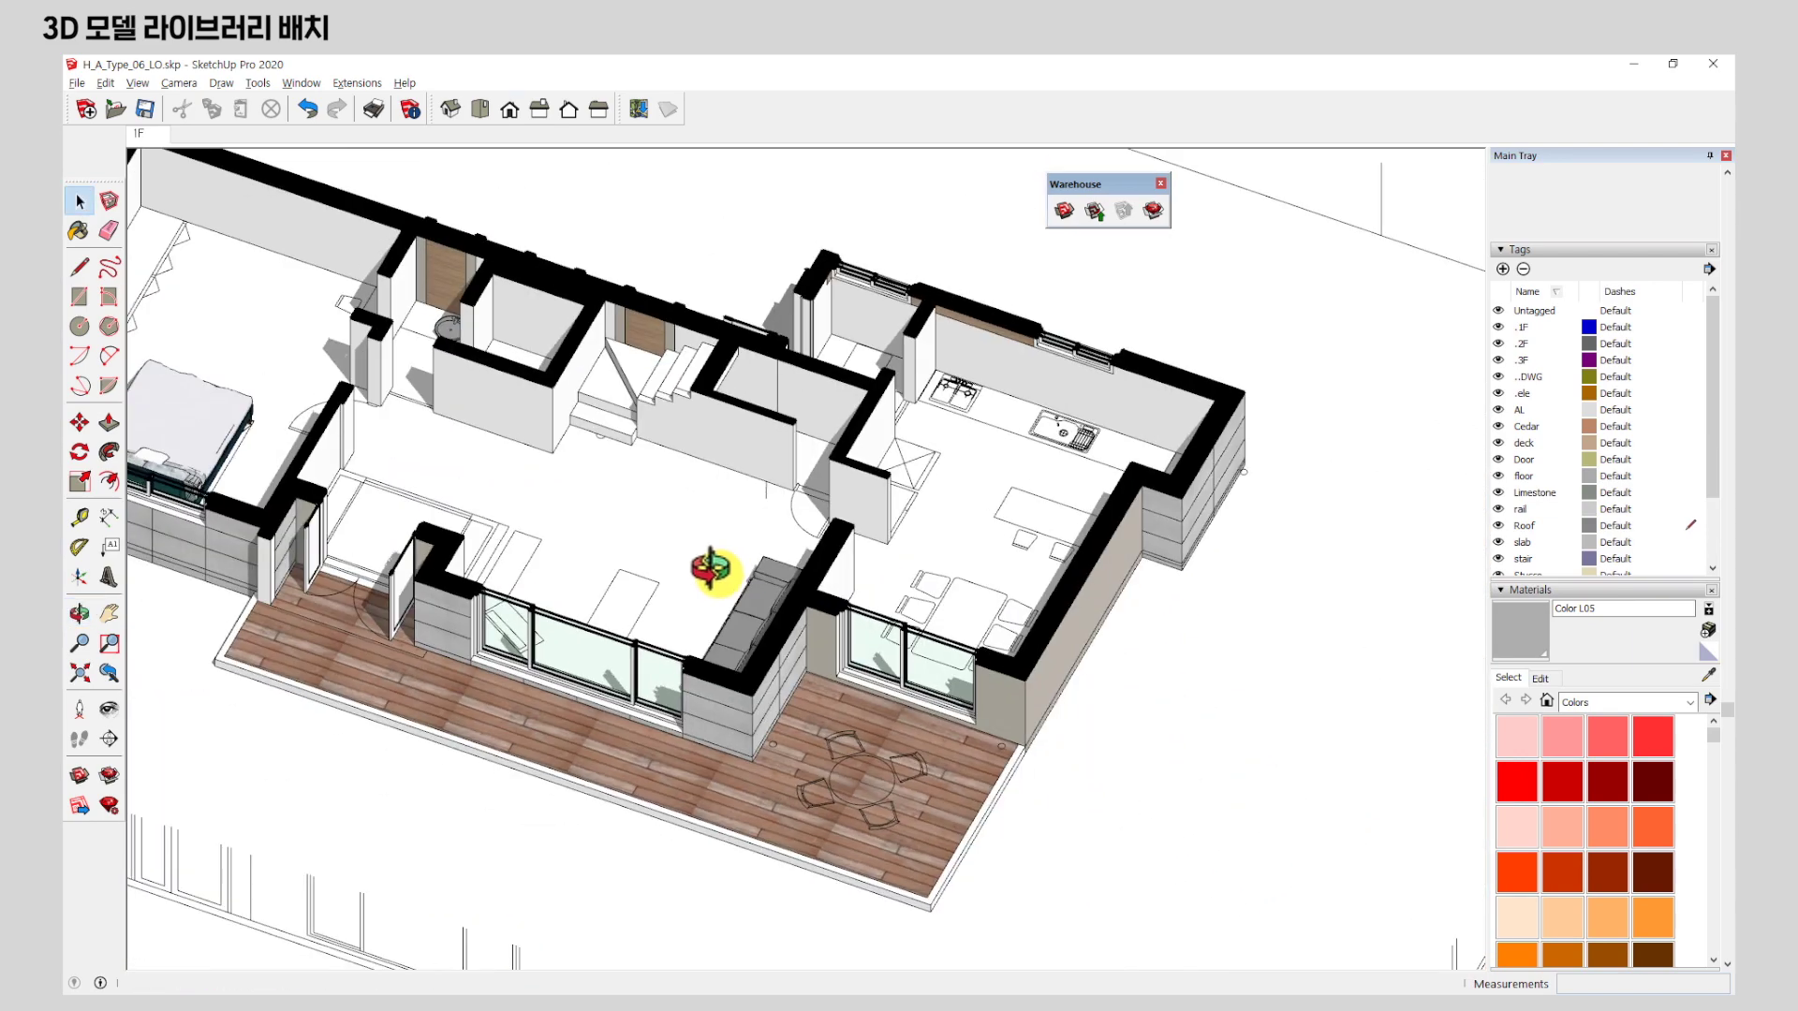
scroll(1066, 690, down, 2)
scroll(685, 661, up, 1)
scroll(684, 659, up, 1)
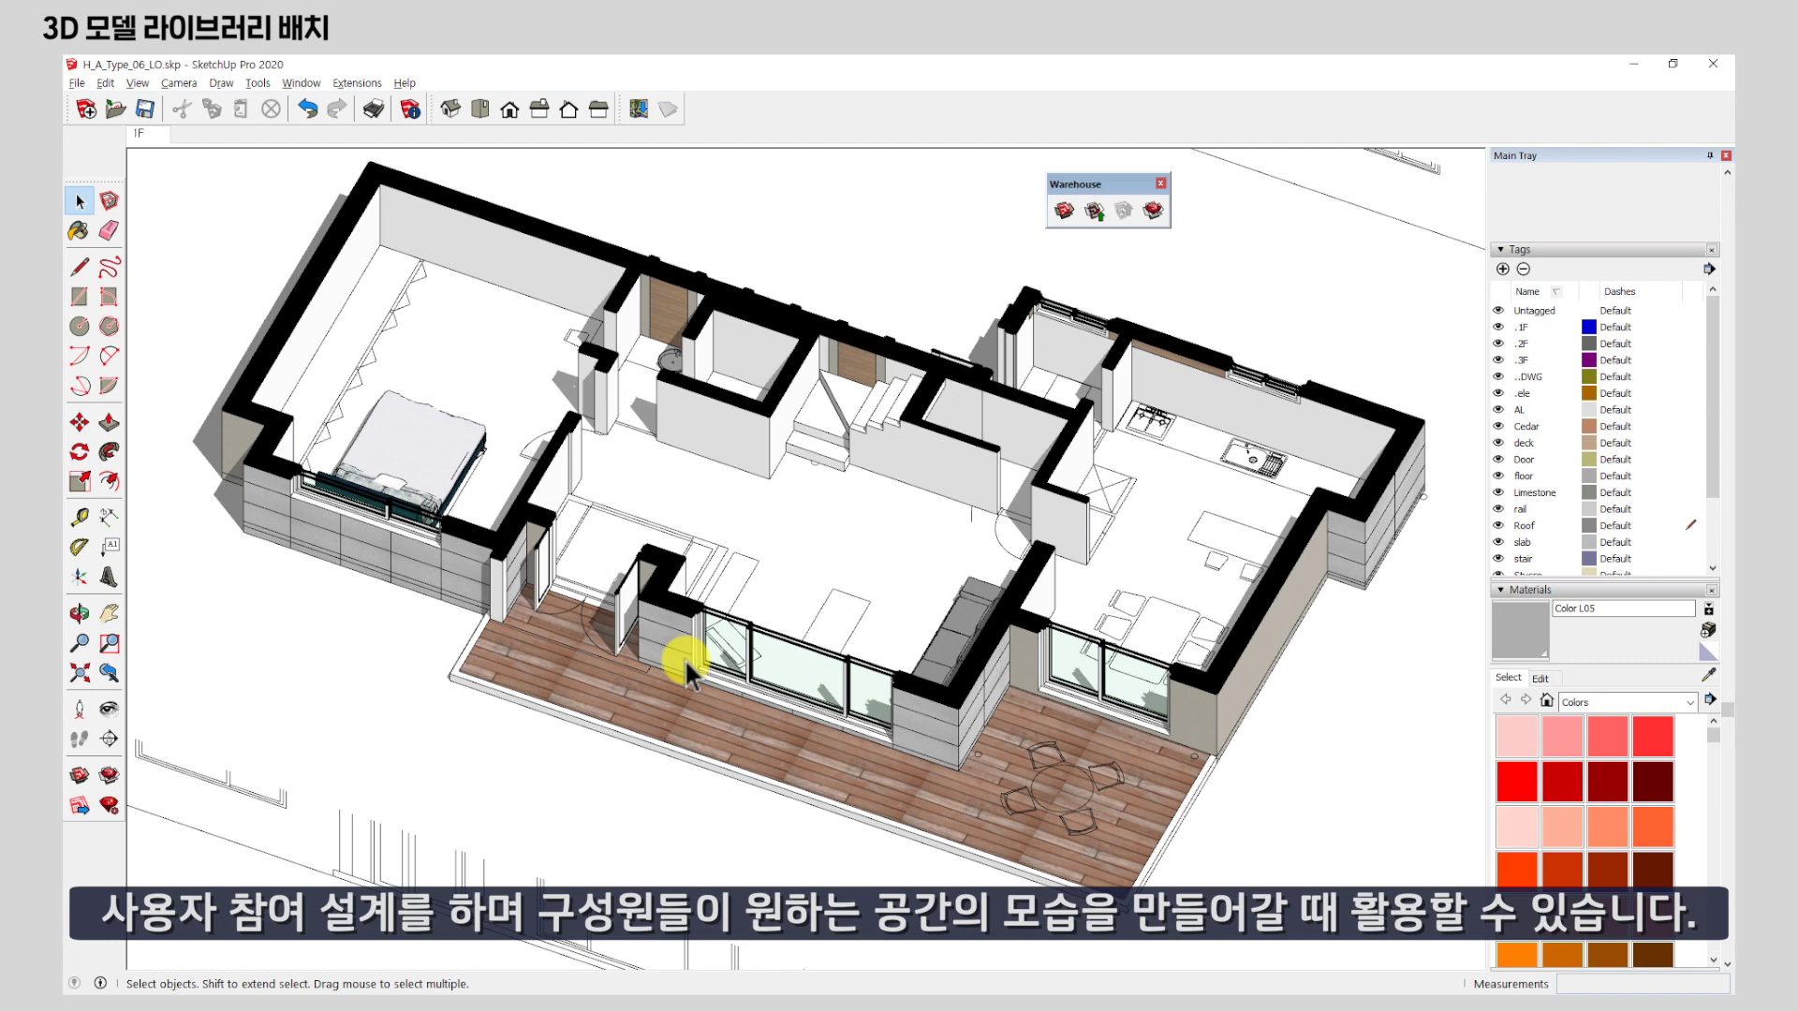
middle_drag(626, 442, 642, 593)
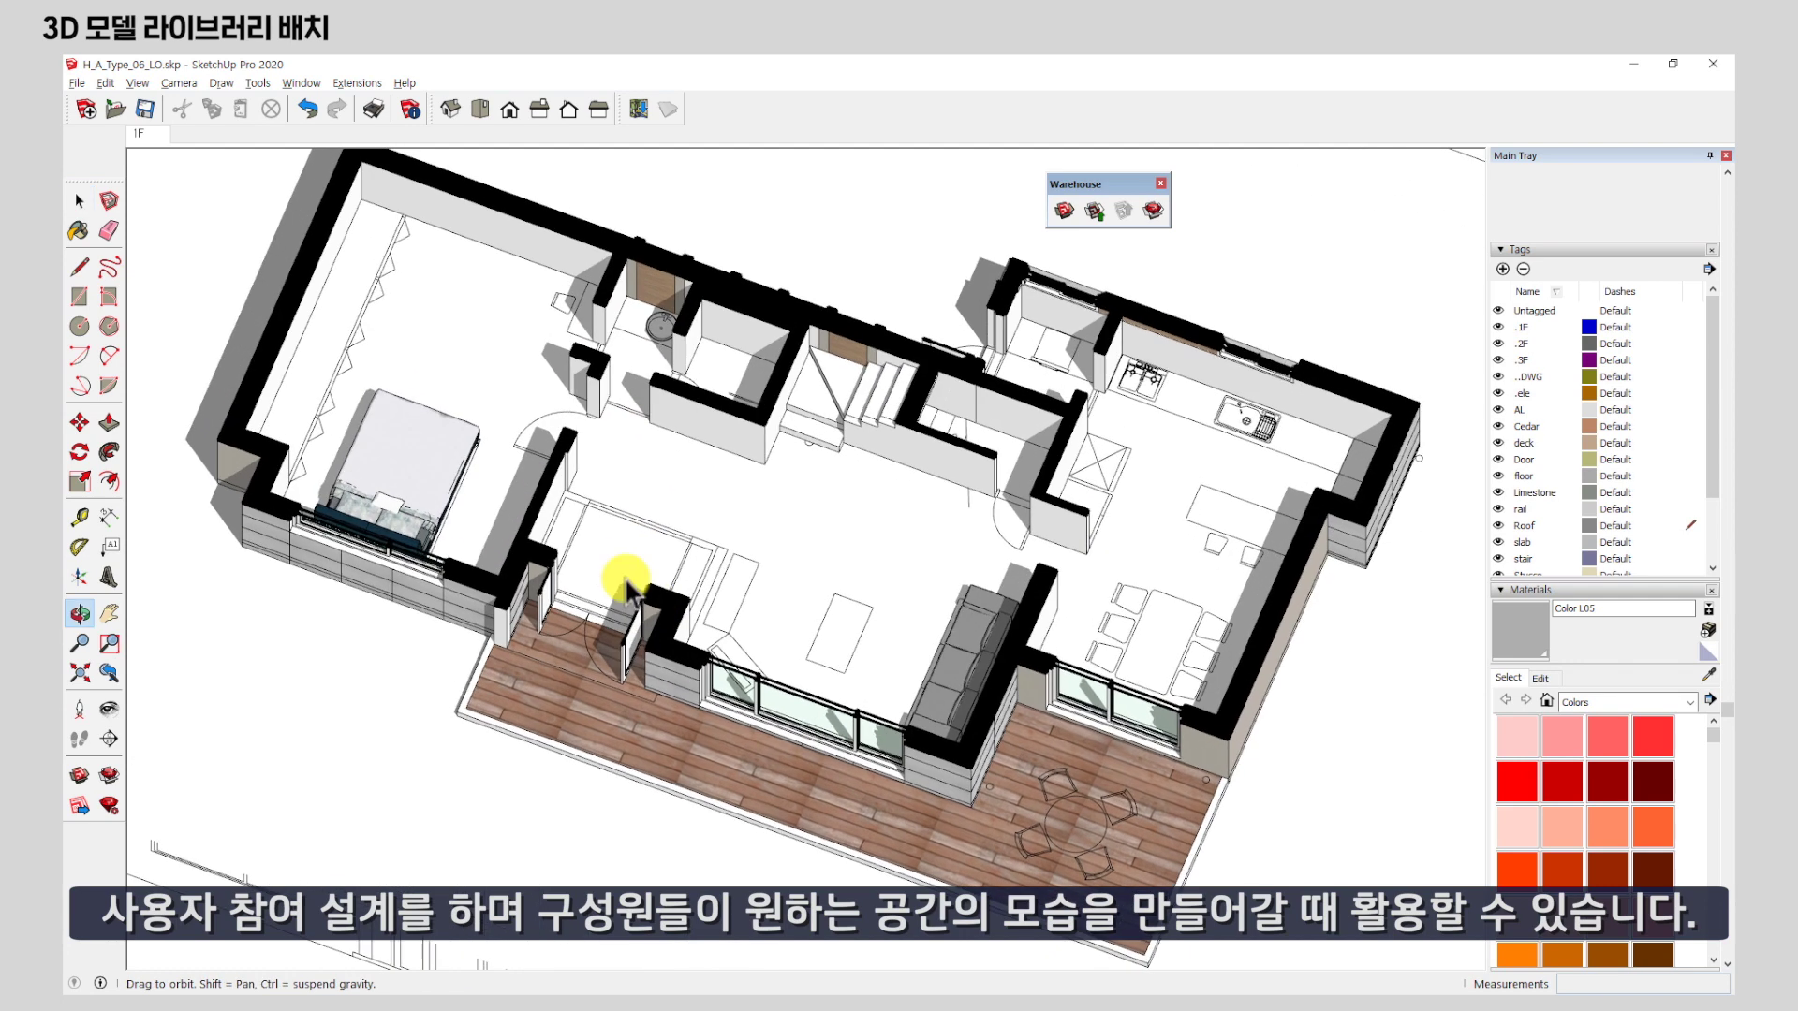
scroll(338, 474, up, 3)
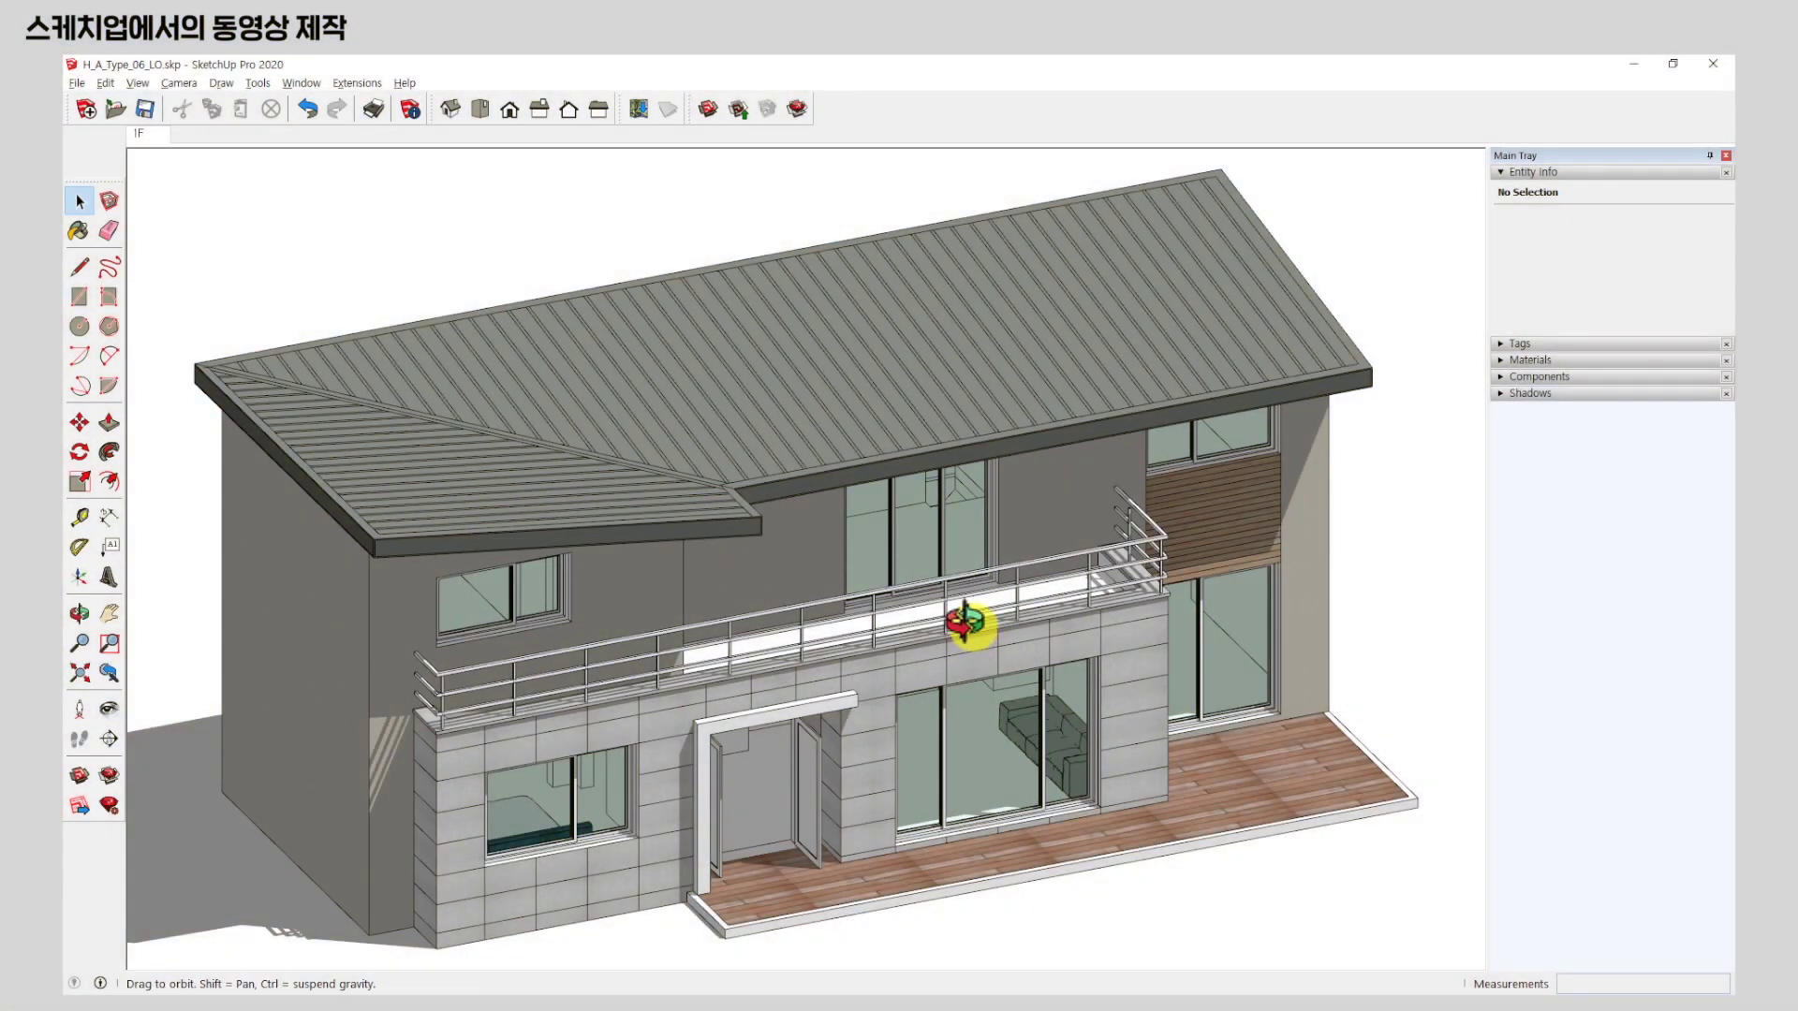
Add the Scenes panel to the tray from Window > Default Tray > Scenes.
middle_drag(963, 622, 927, 613)
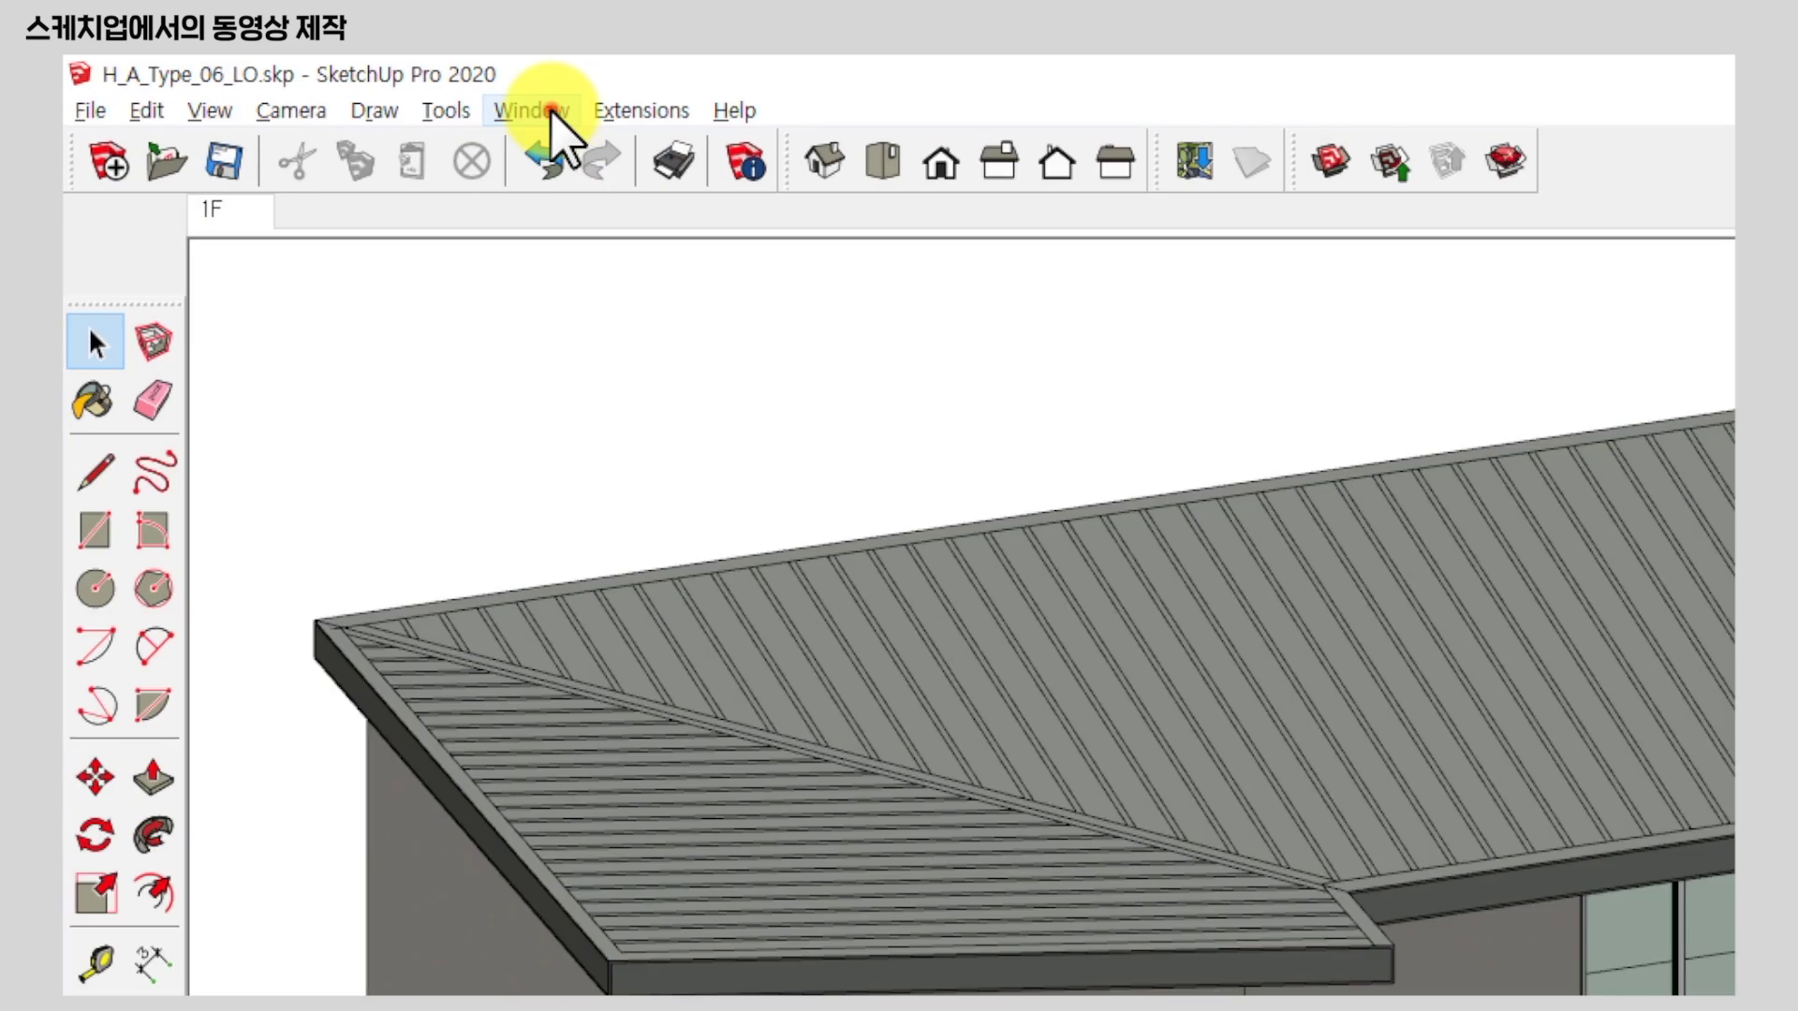
click(309, 82)
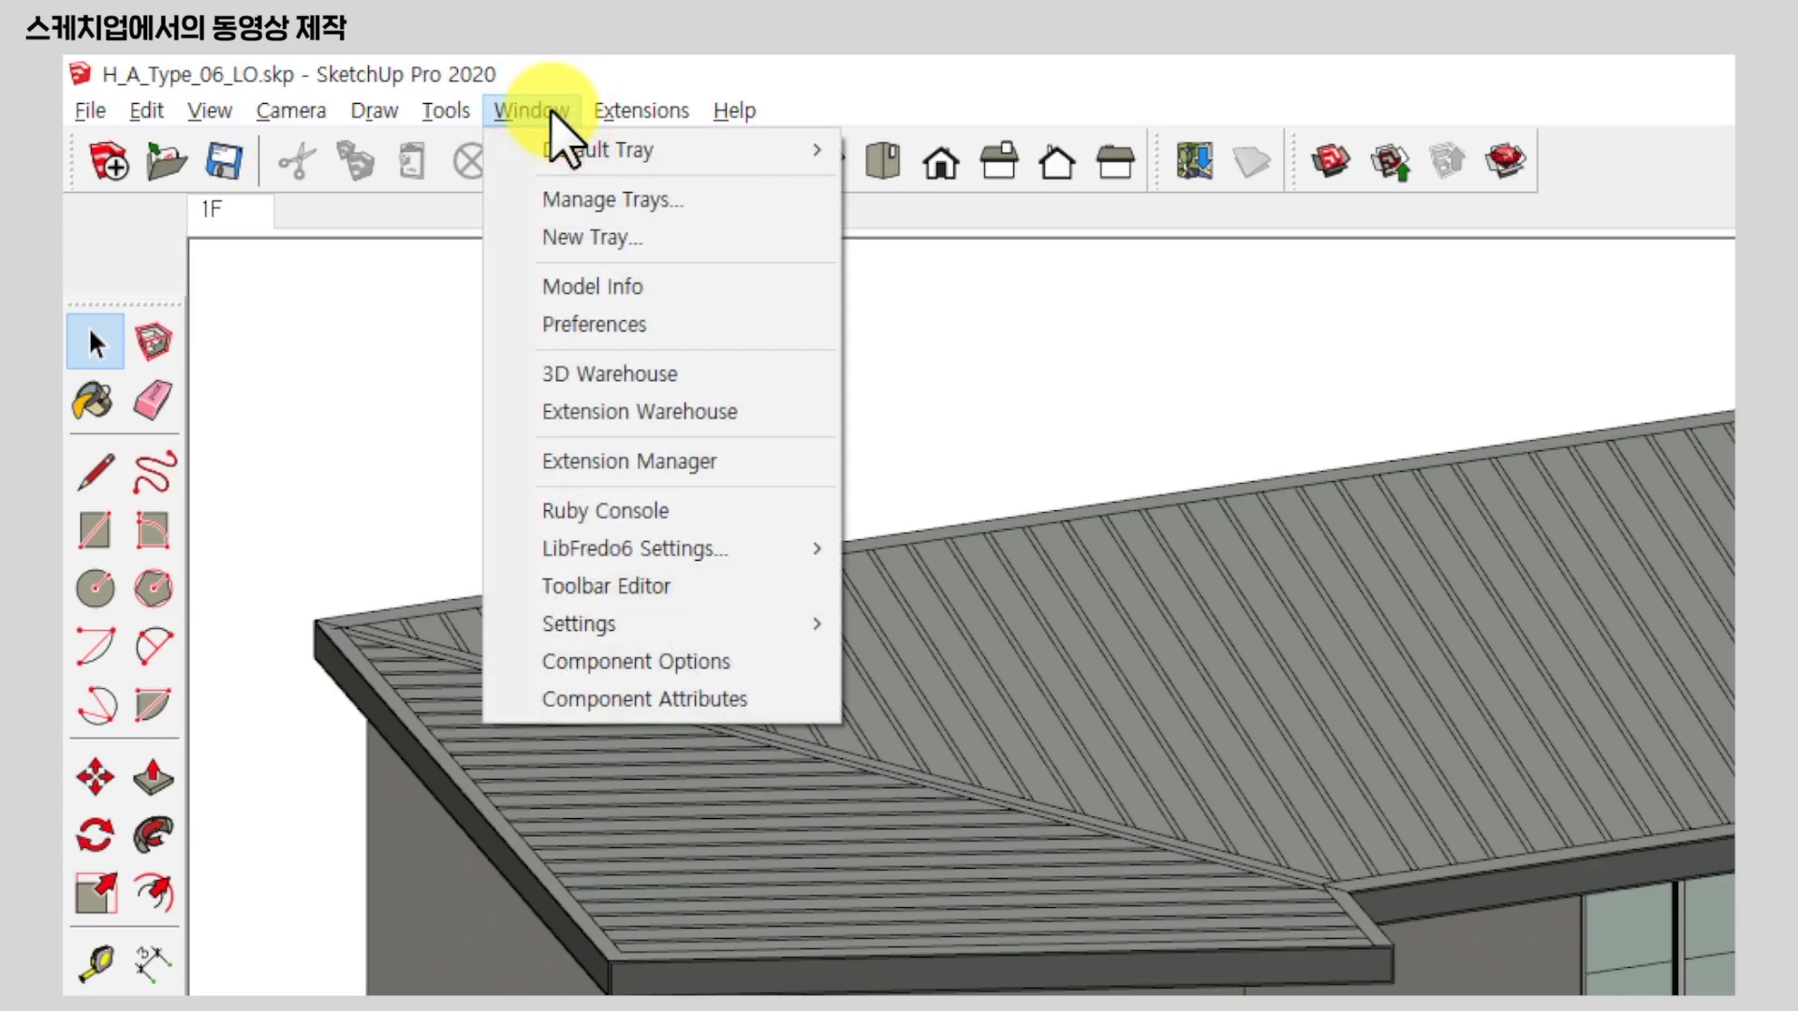
mouse_move(576, 150)
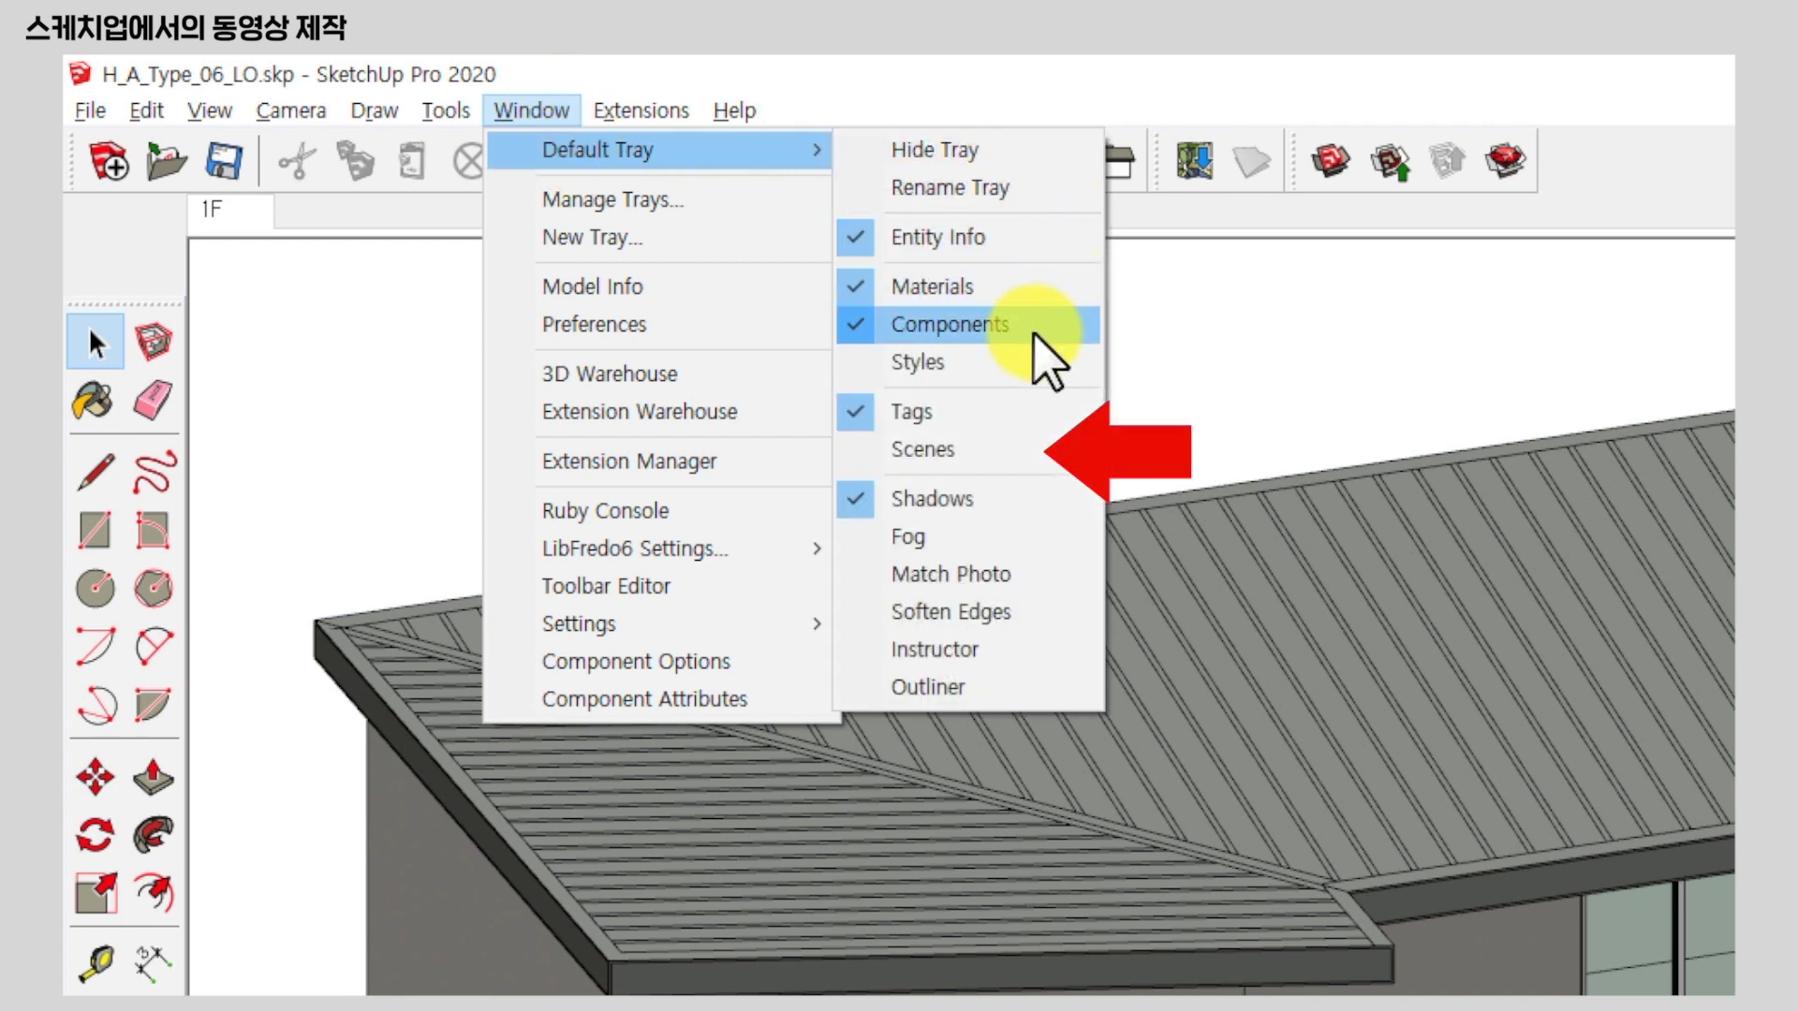
click(999, 448)
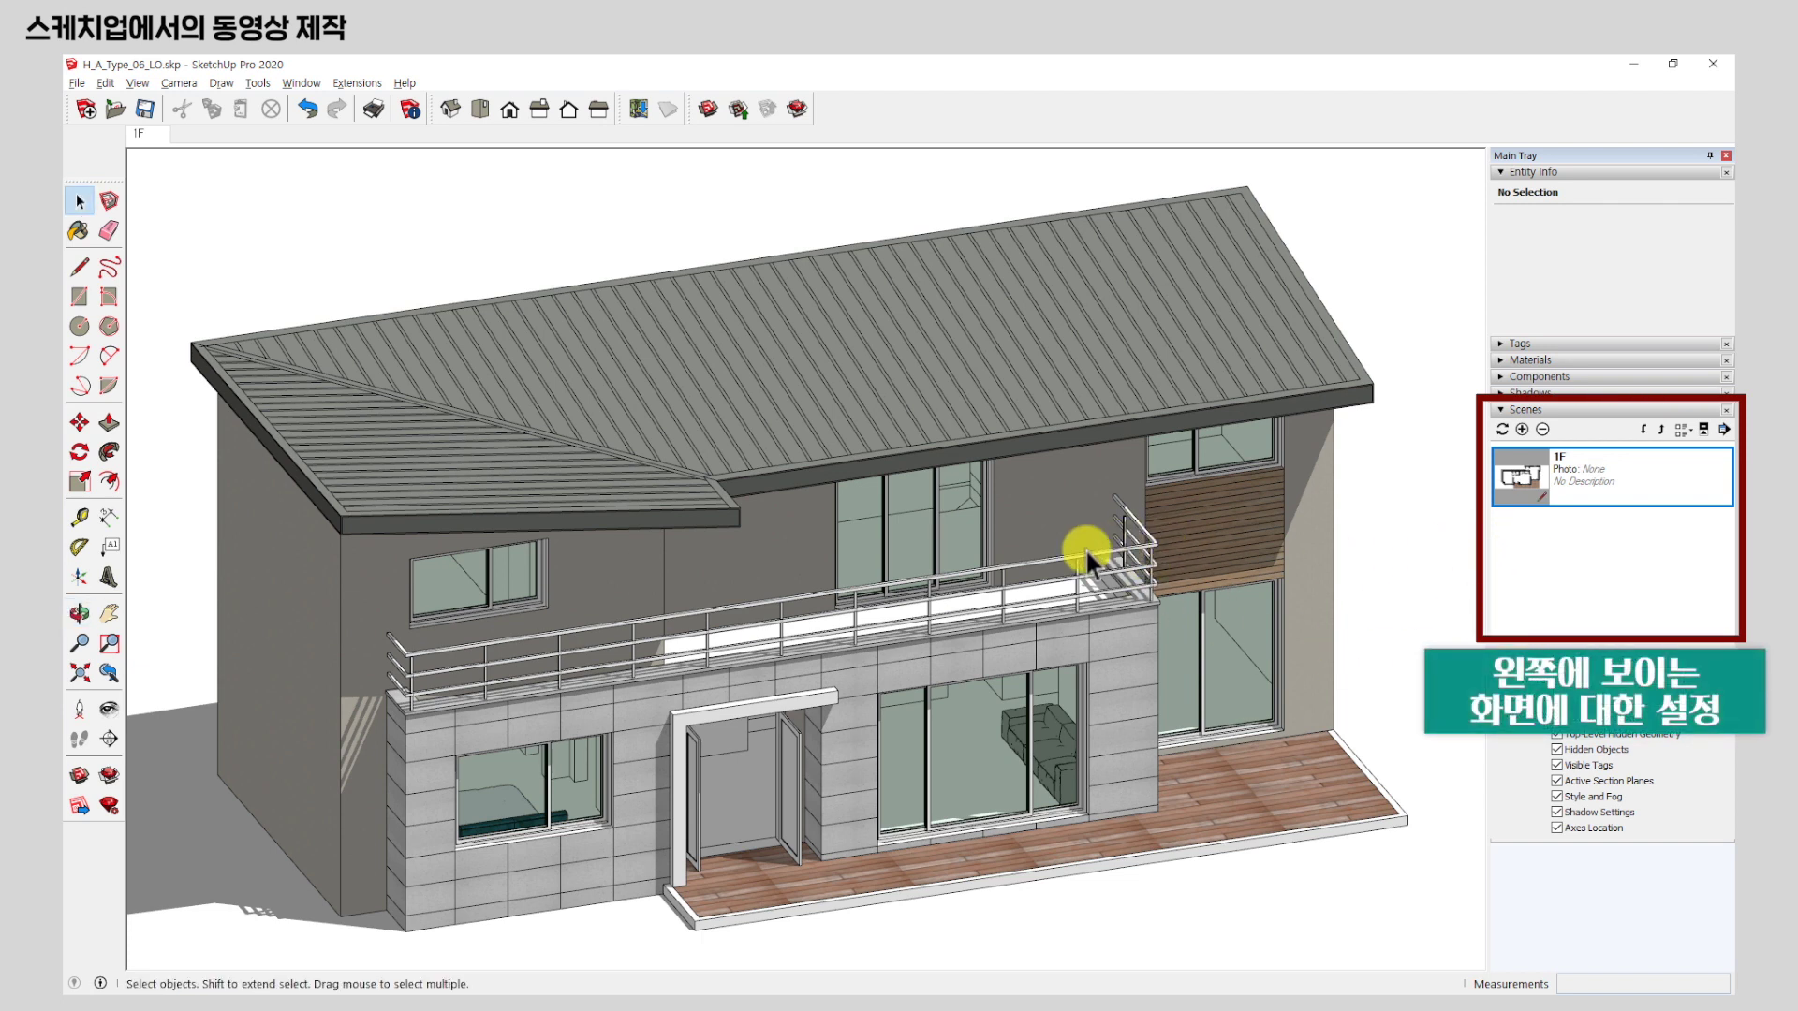
Remove the 1F scene from the Scenes panel, confirming the deletion with Yes.
middle_drag(804, 552, 932, 552)
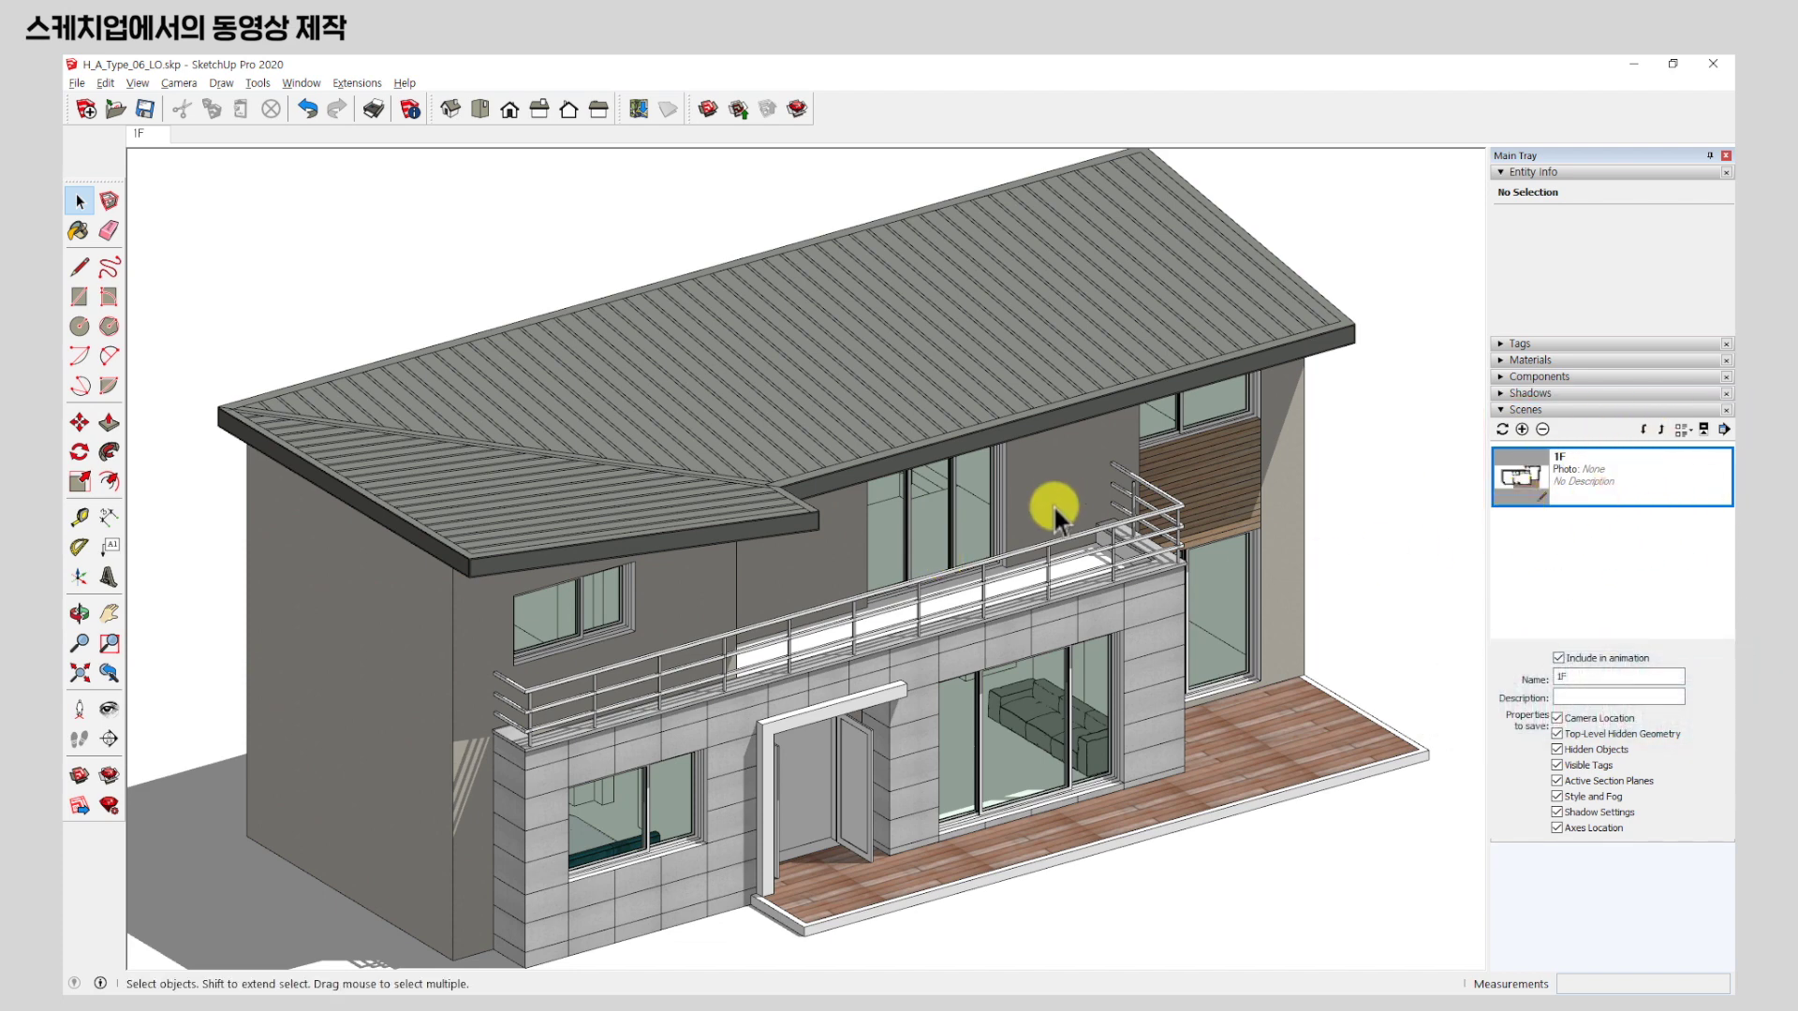
middle_drag(1055, 509, 974, 535)
scroll(975, 535, down, 2)
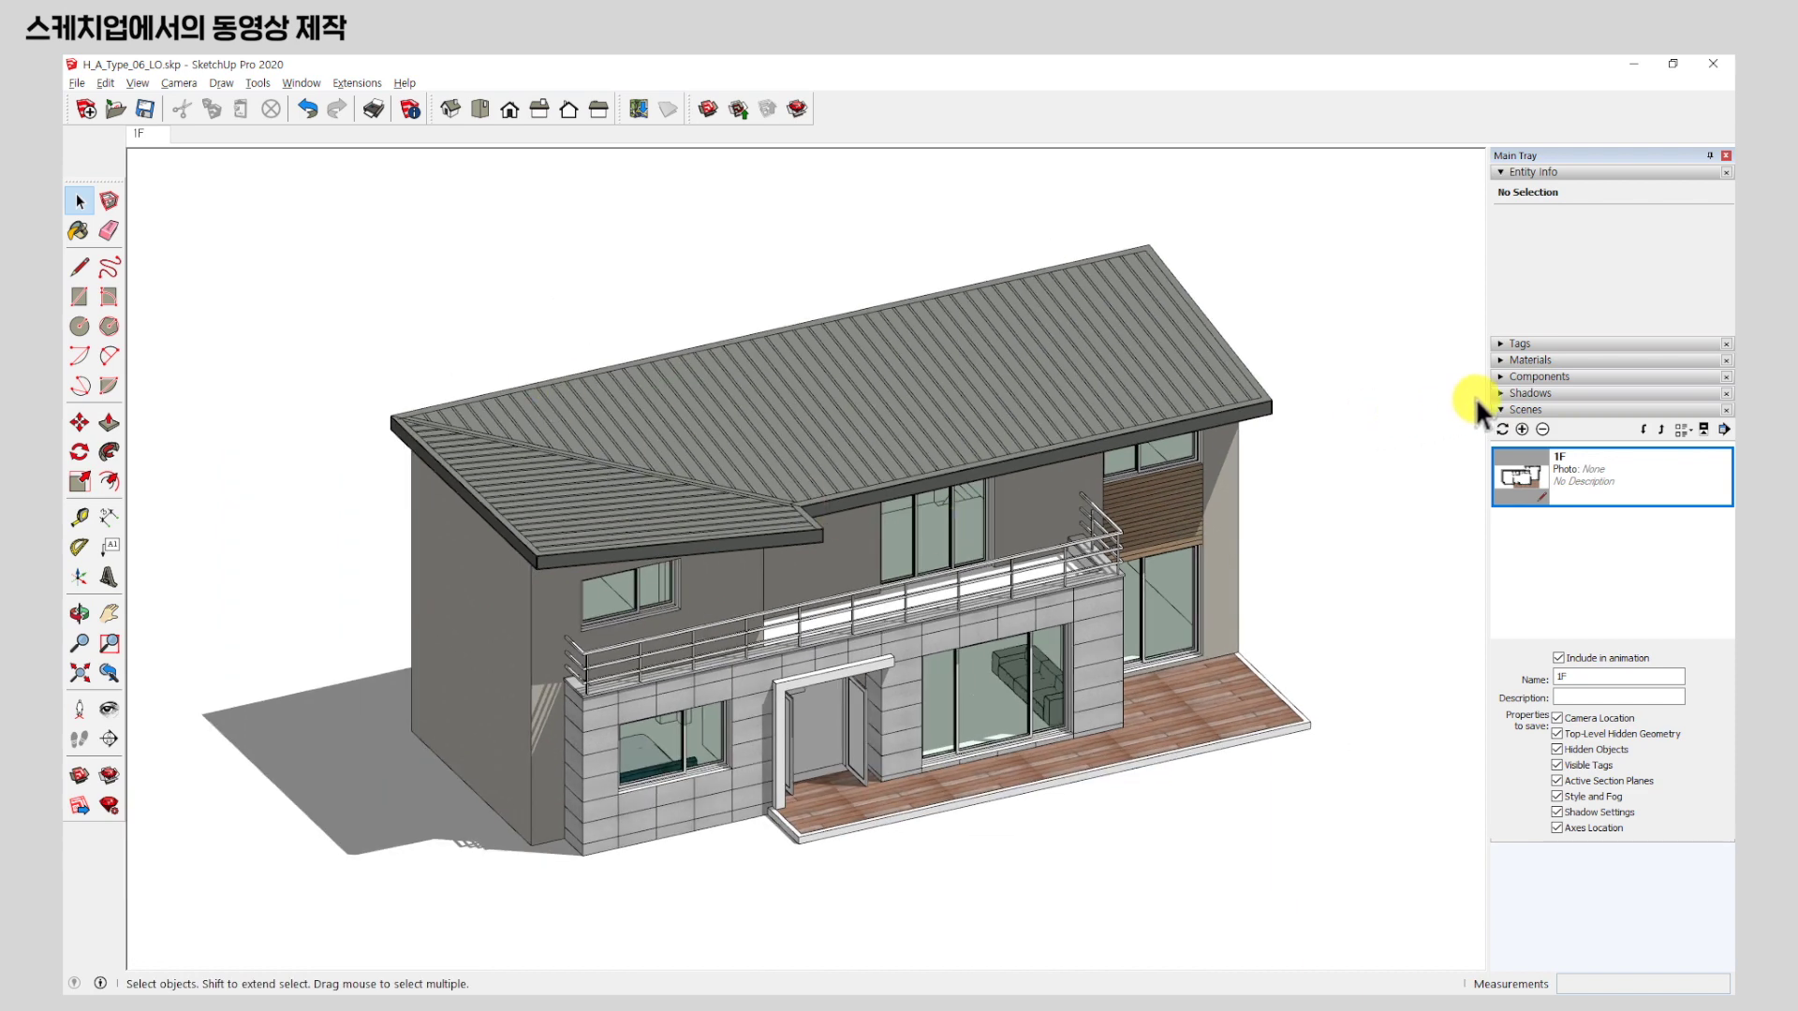
click(1543, 429)
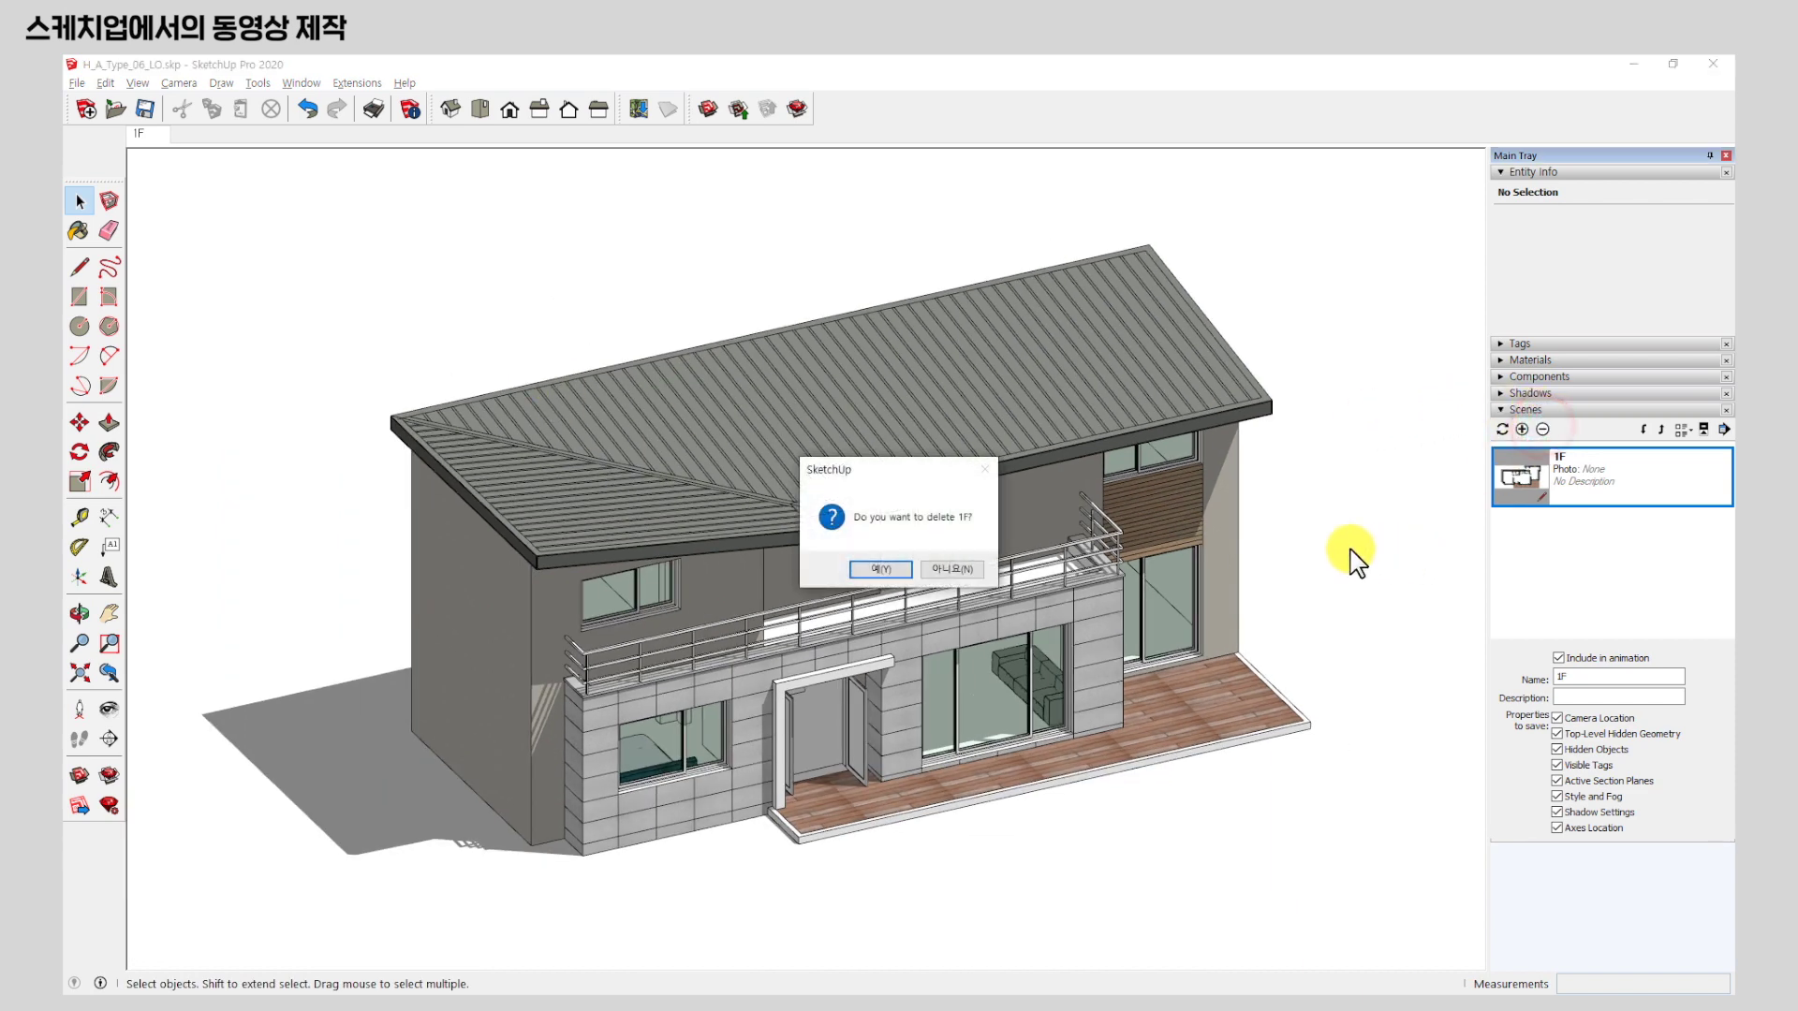
click(876, 567)
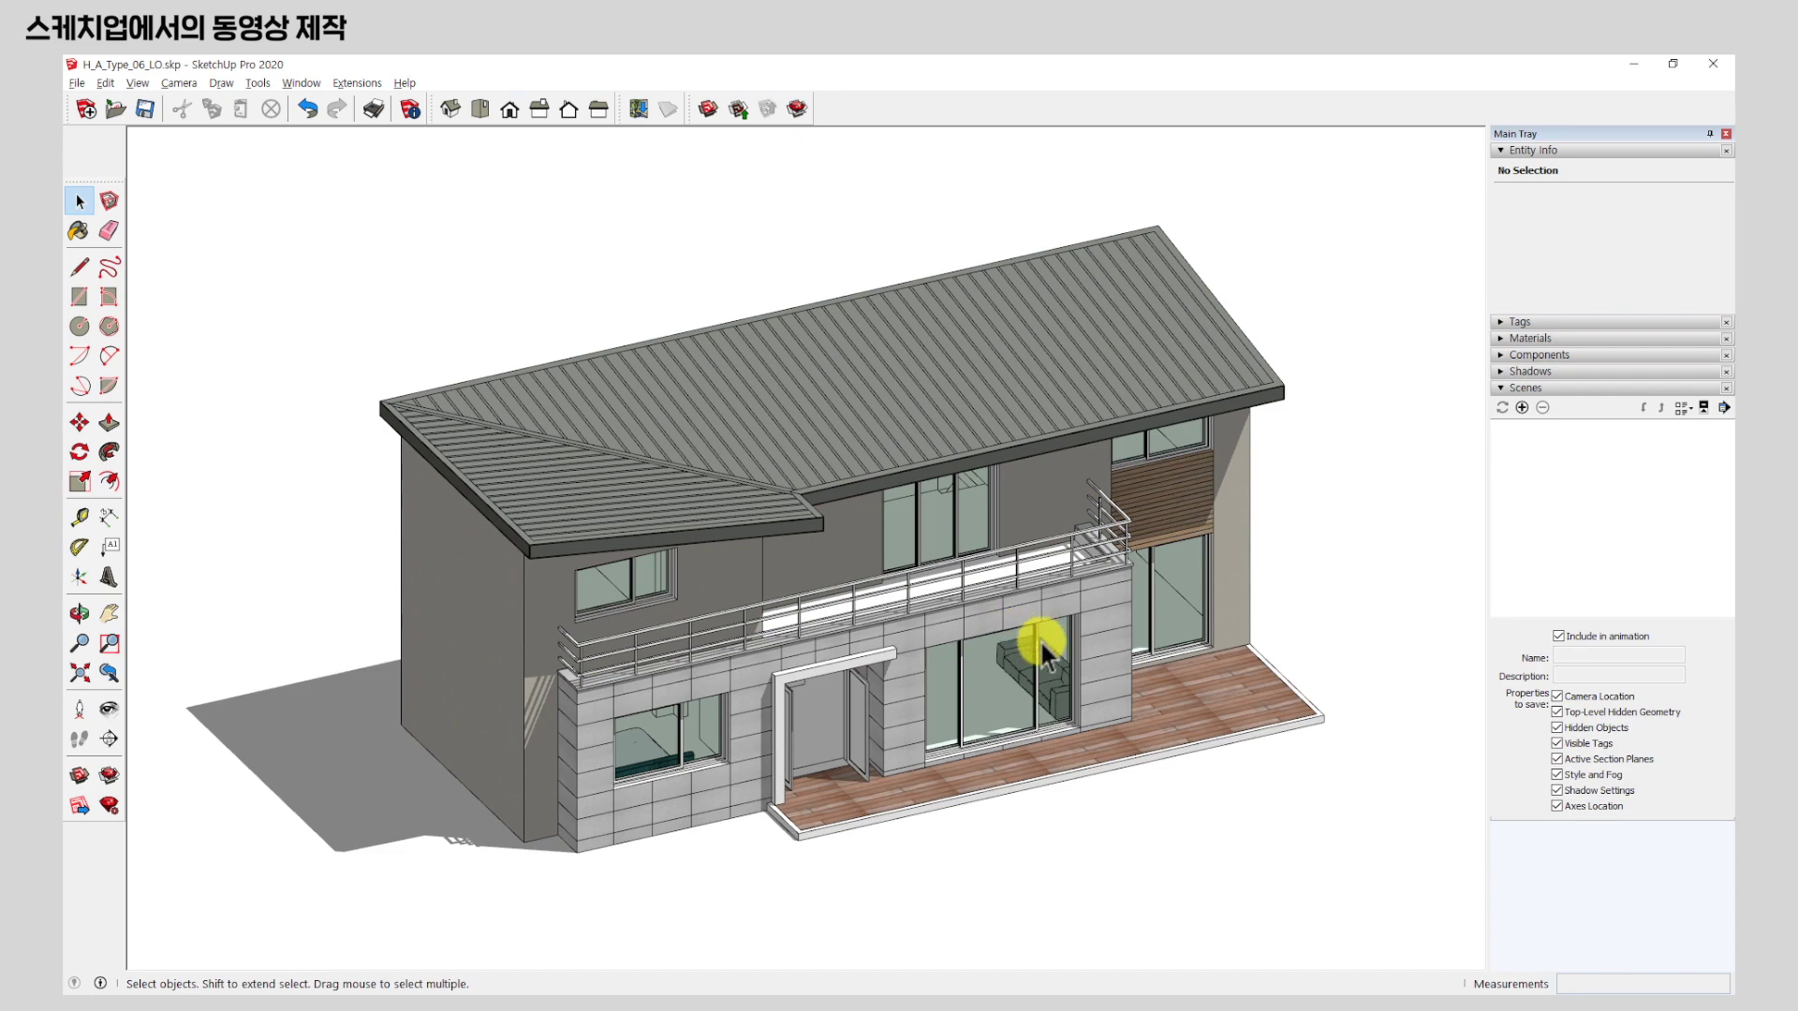
middle_drag(1035, 631, 854, 565)
scroll(1013, 569, up, 3)
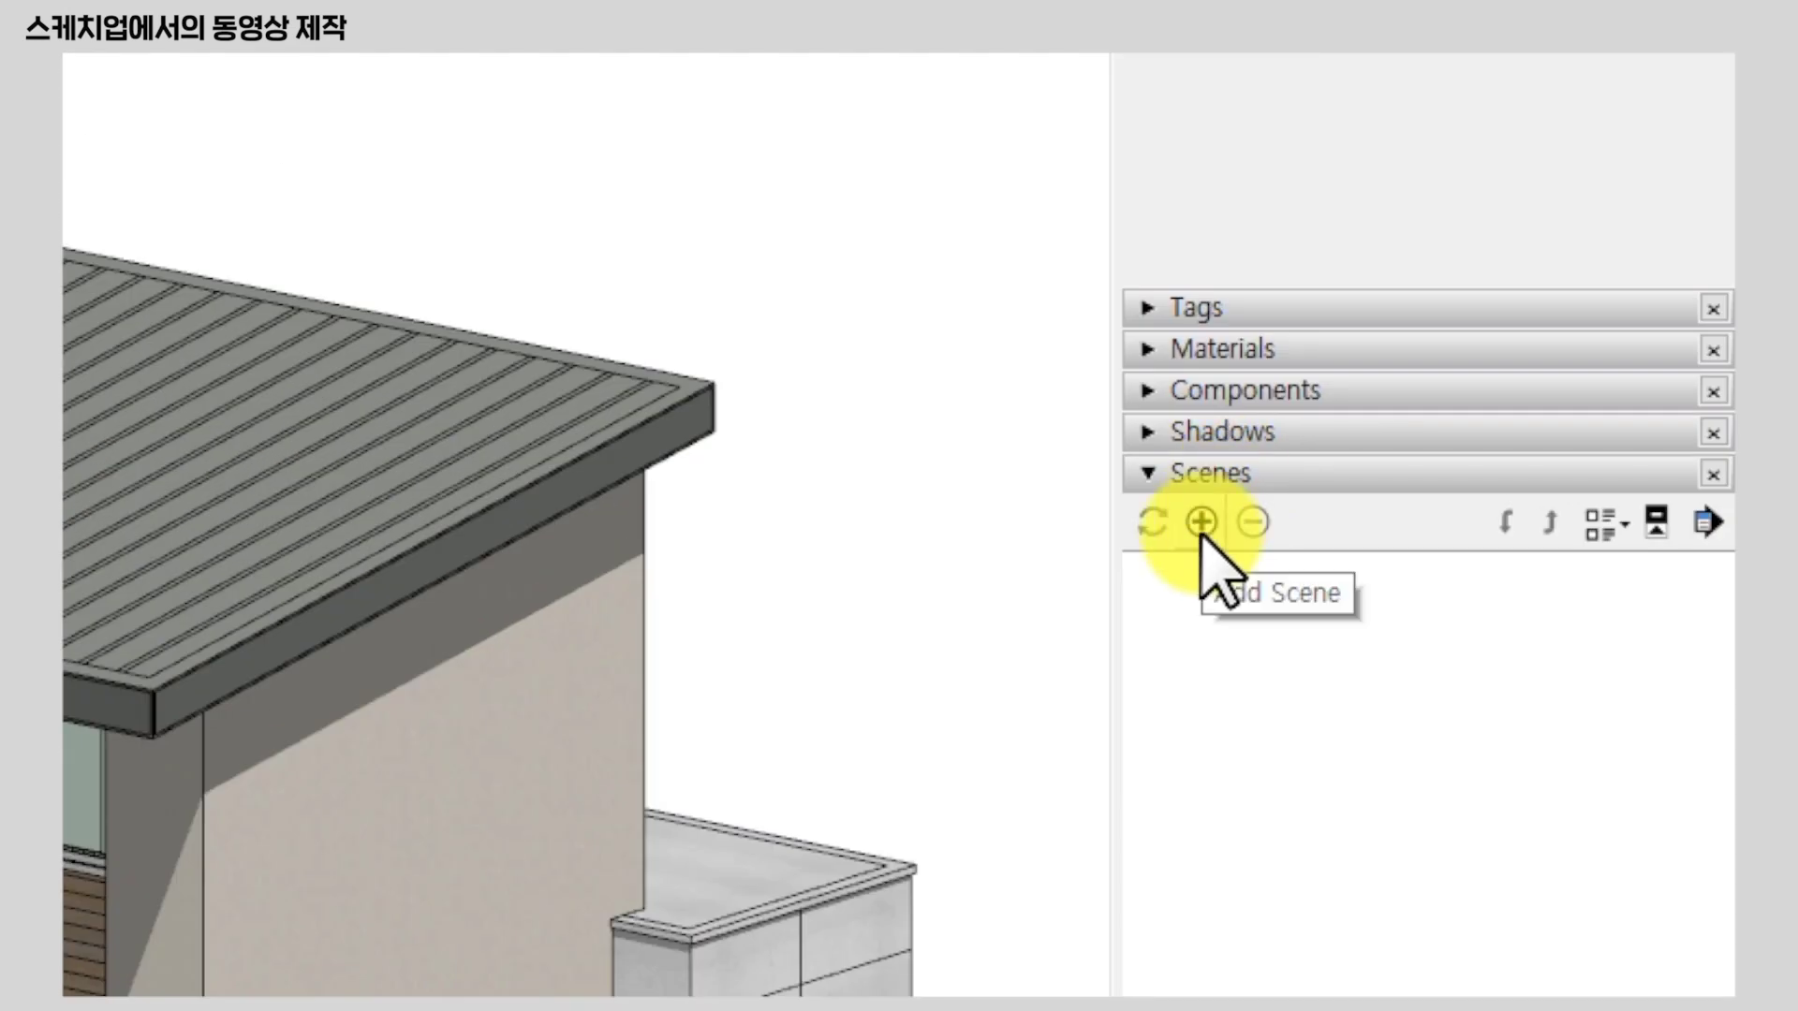
Add Scene 1 from the current house view, keeping 'Save as a new style'.
click(1202, 524)
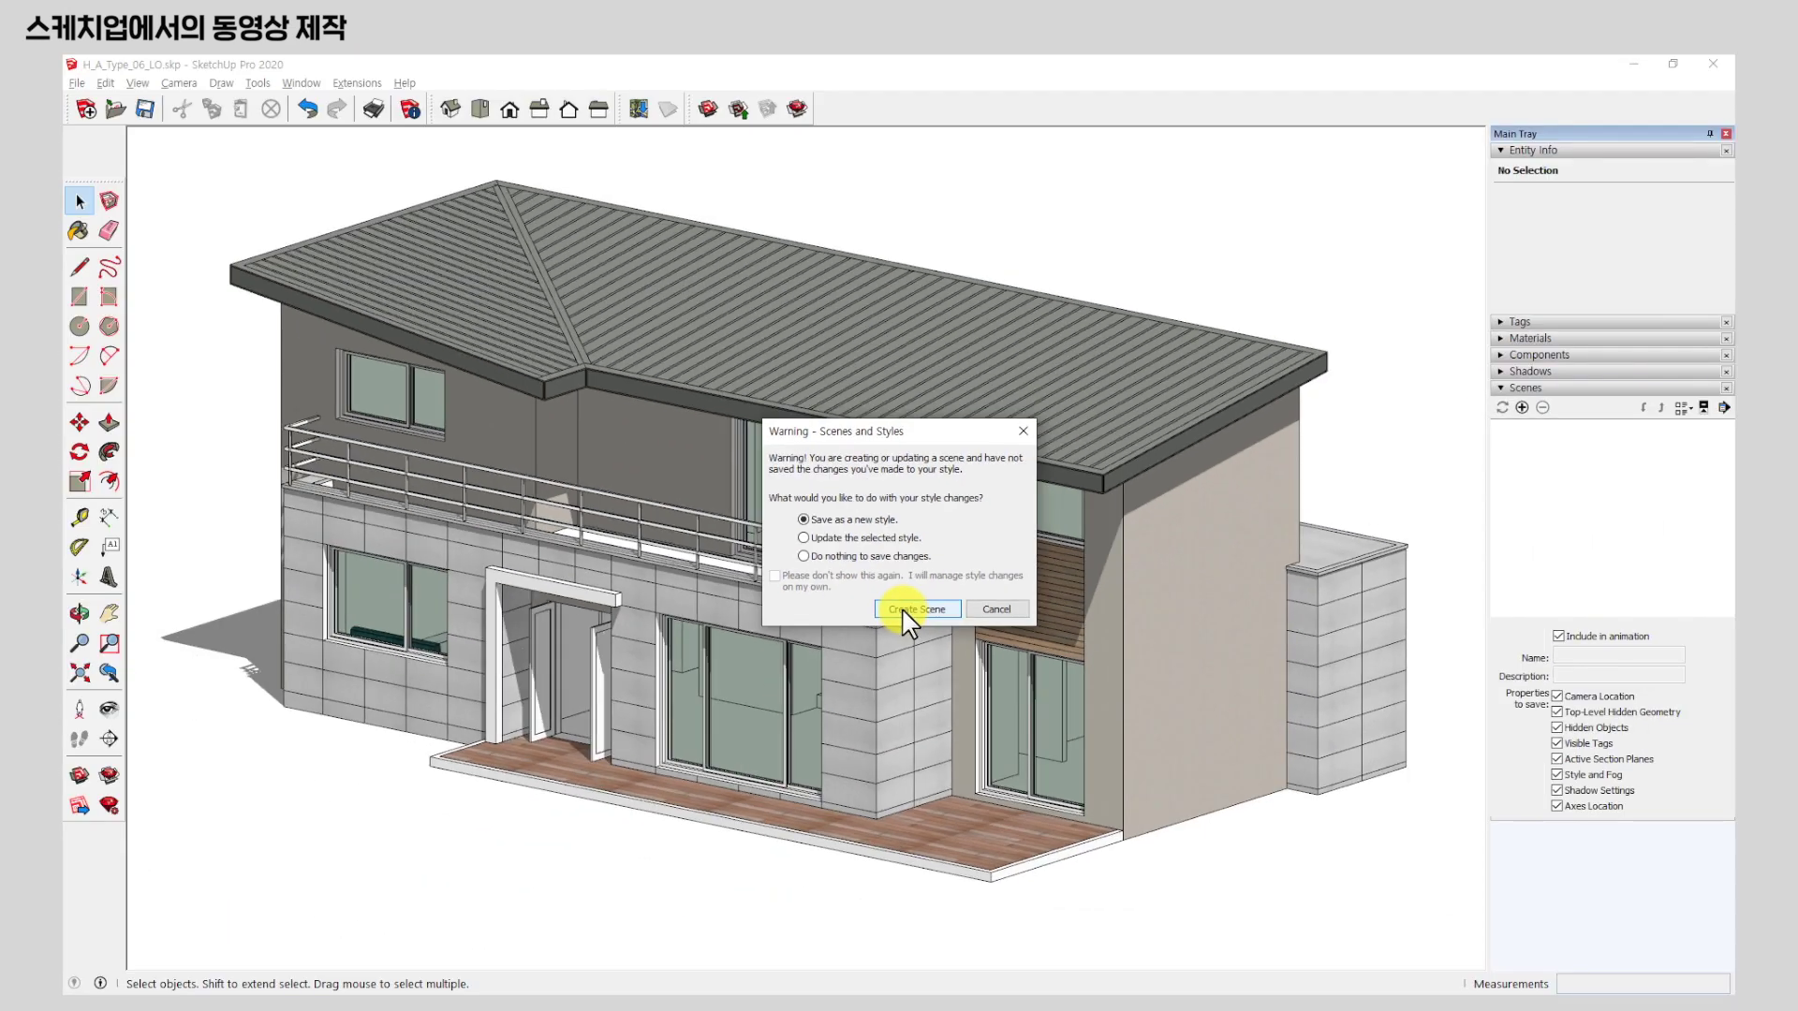
click(903, 609)
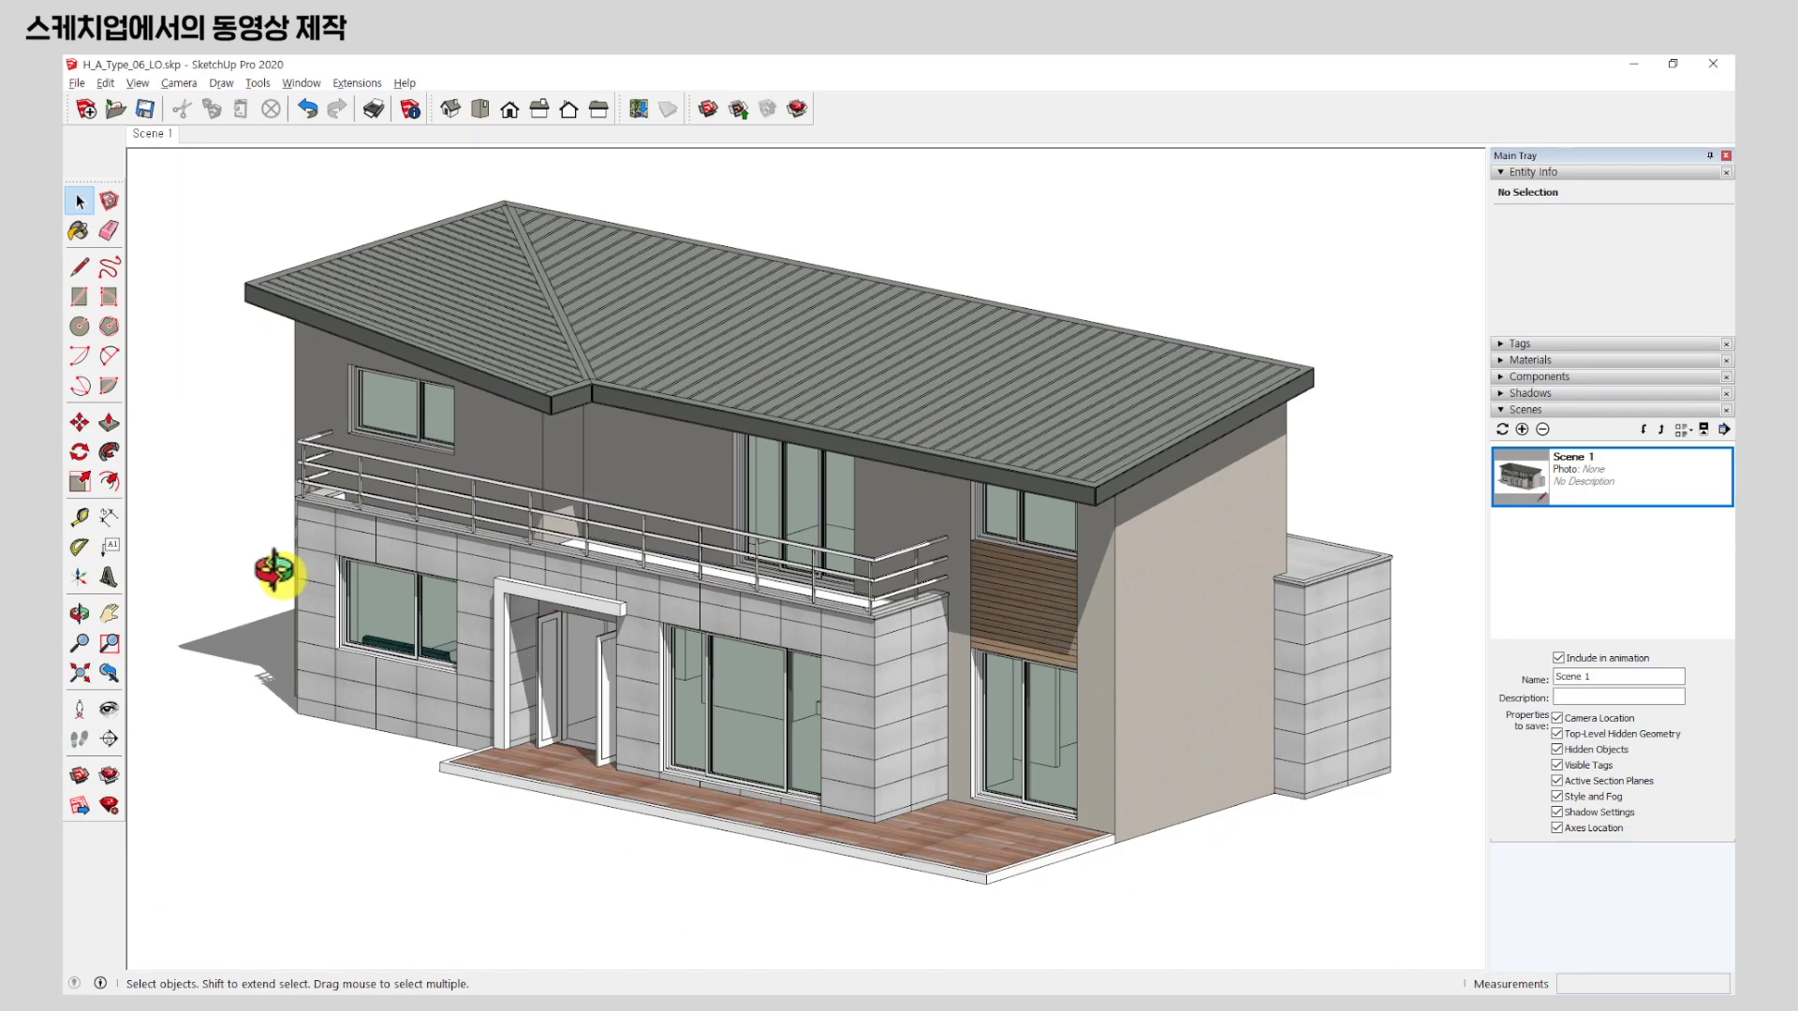
mouse_move(281, 569)
middle_down()
mouse_move(489, 506)
mouse_move(1136, 525)
mouse_move(1096, 580)
middle_up()
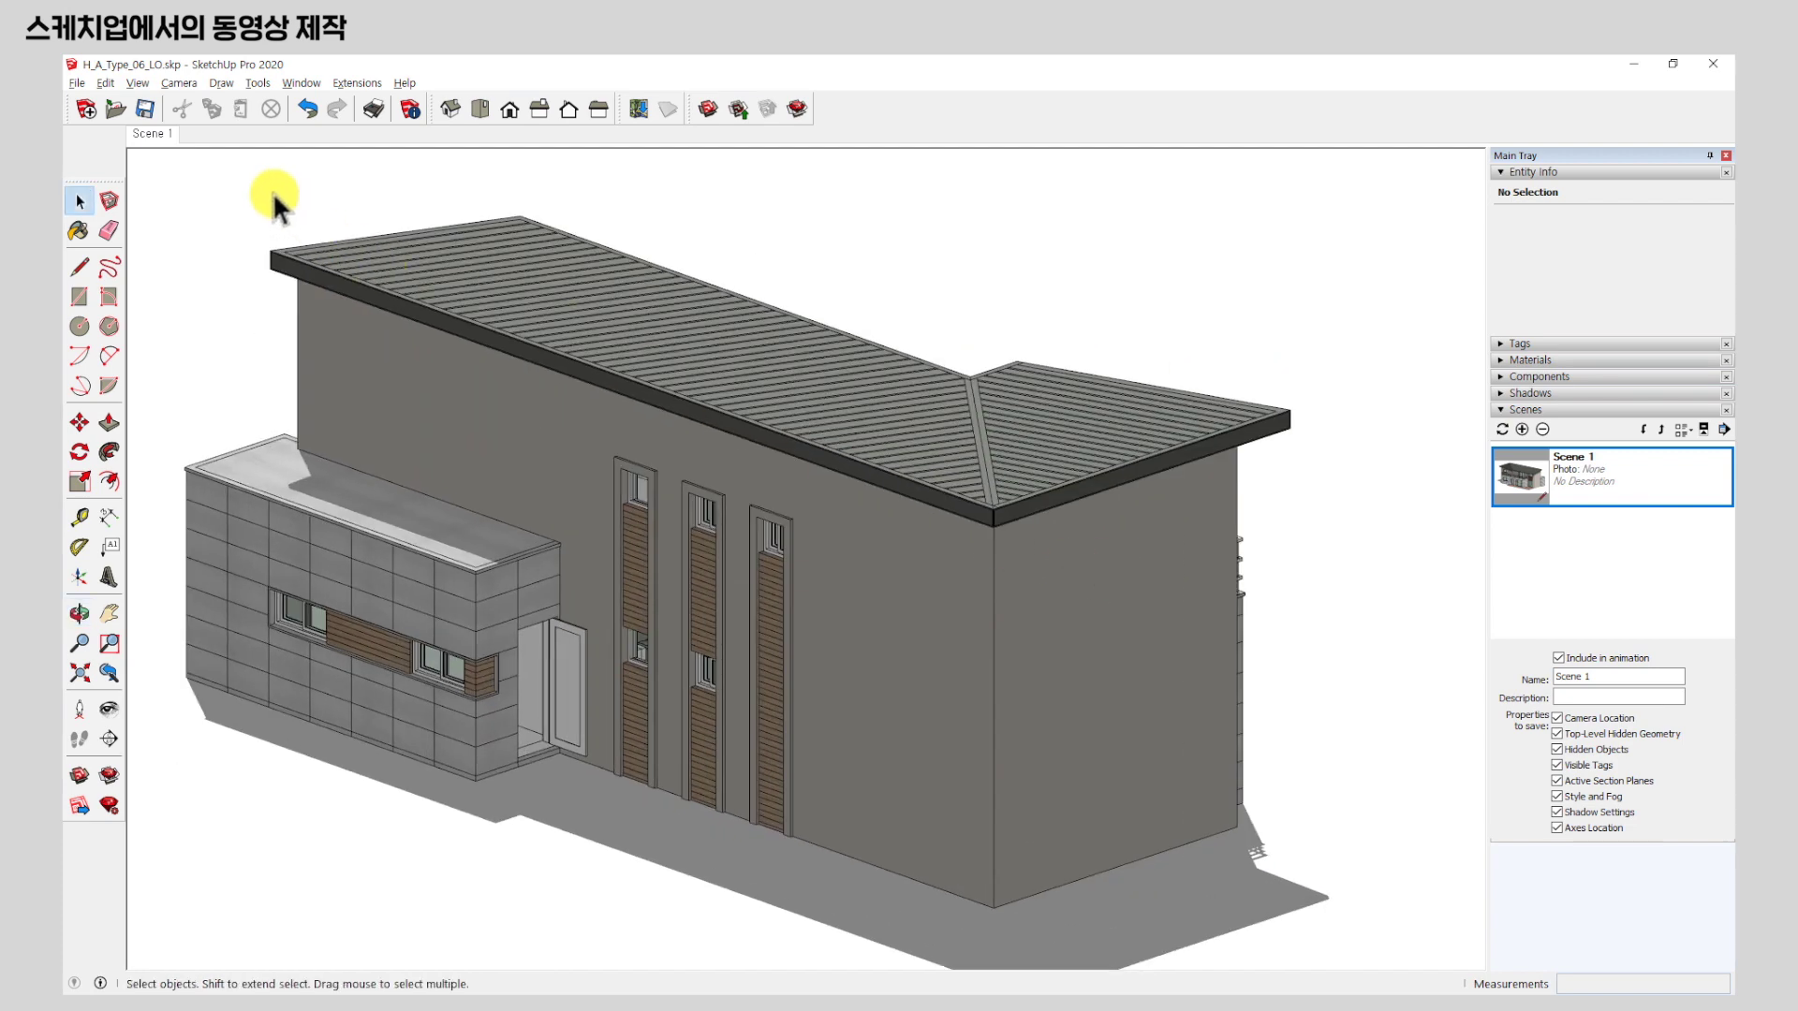
click(156, 133)
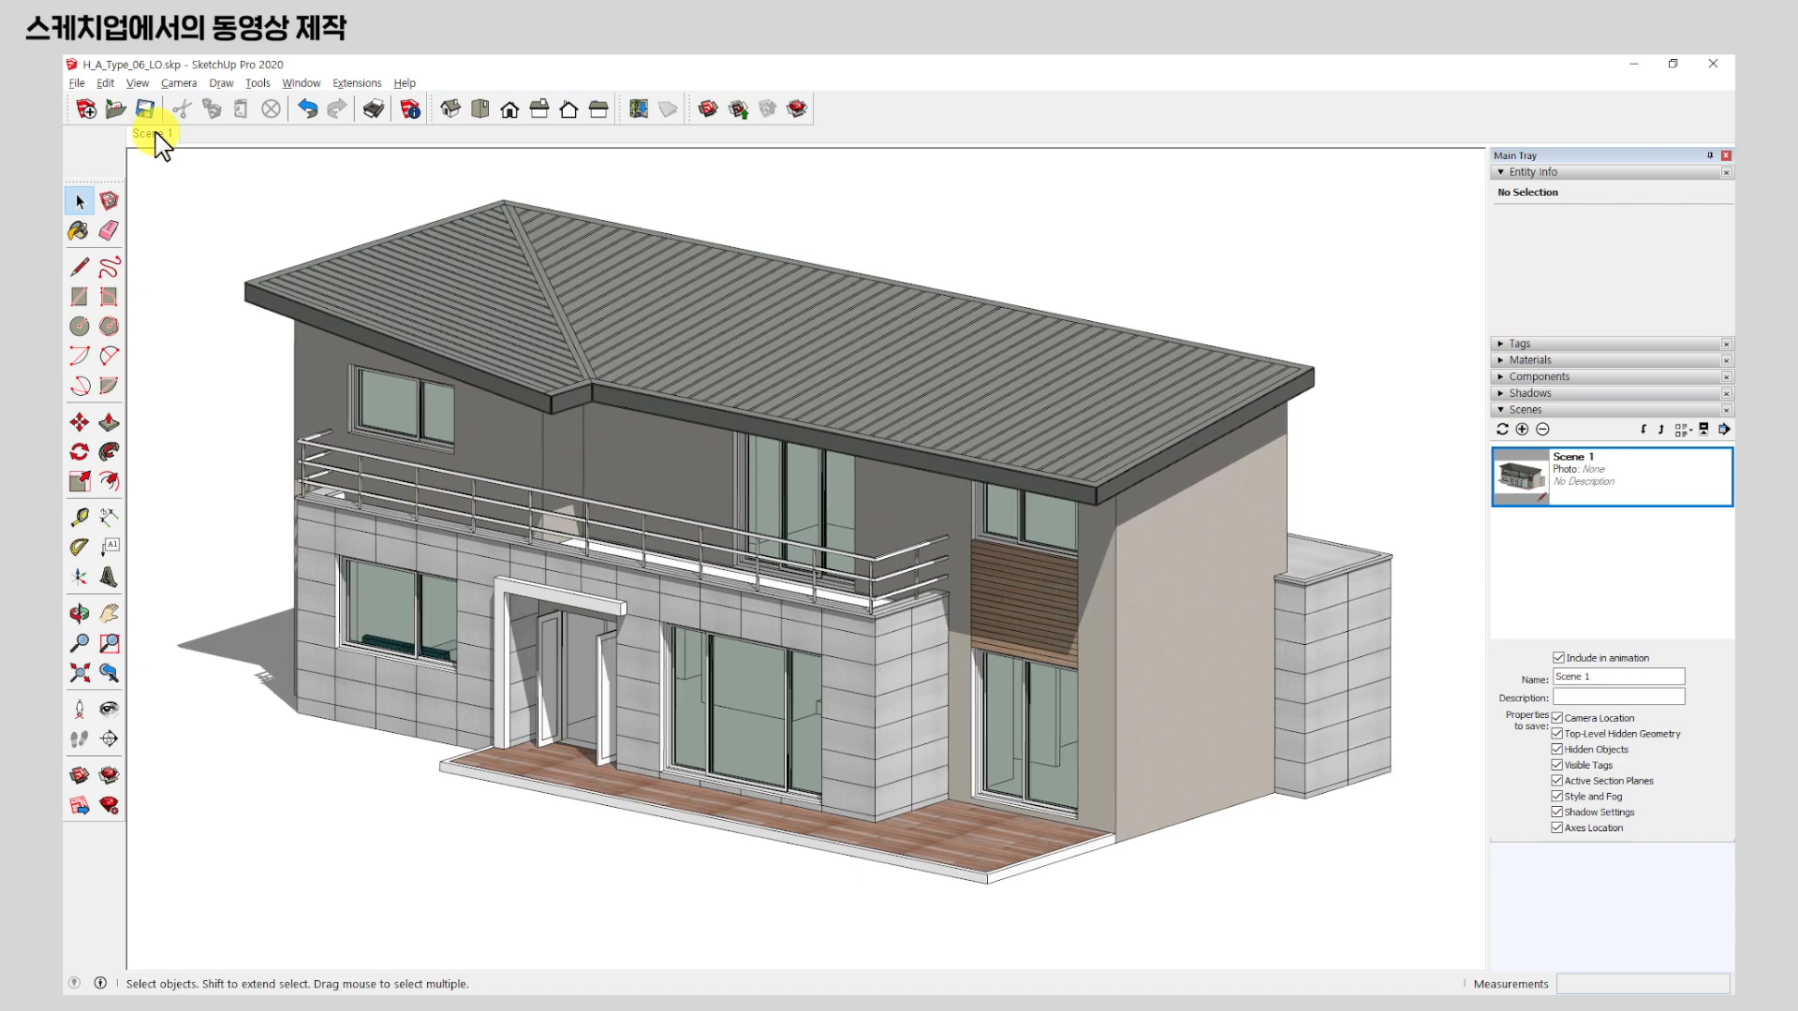
middle_drag(578, 346, 286, 178)
click(143, 140)
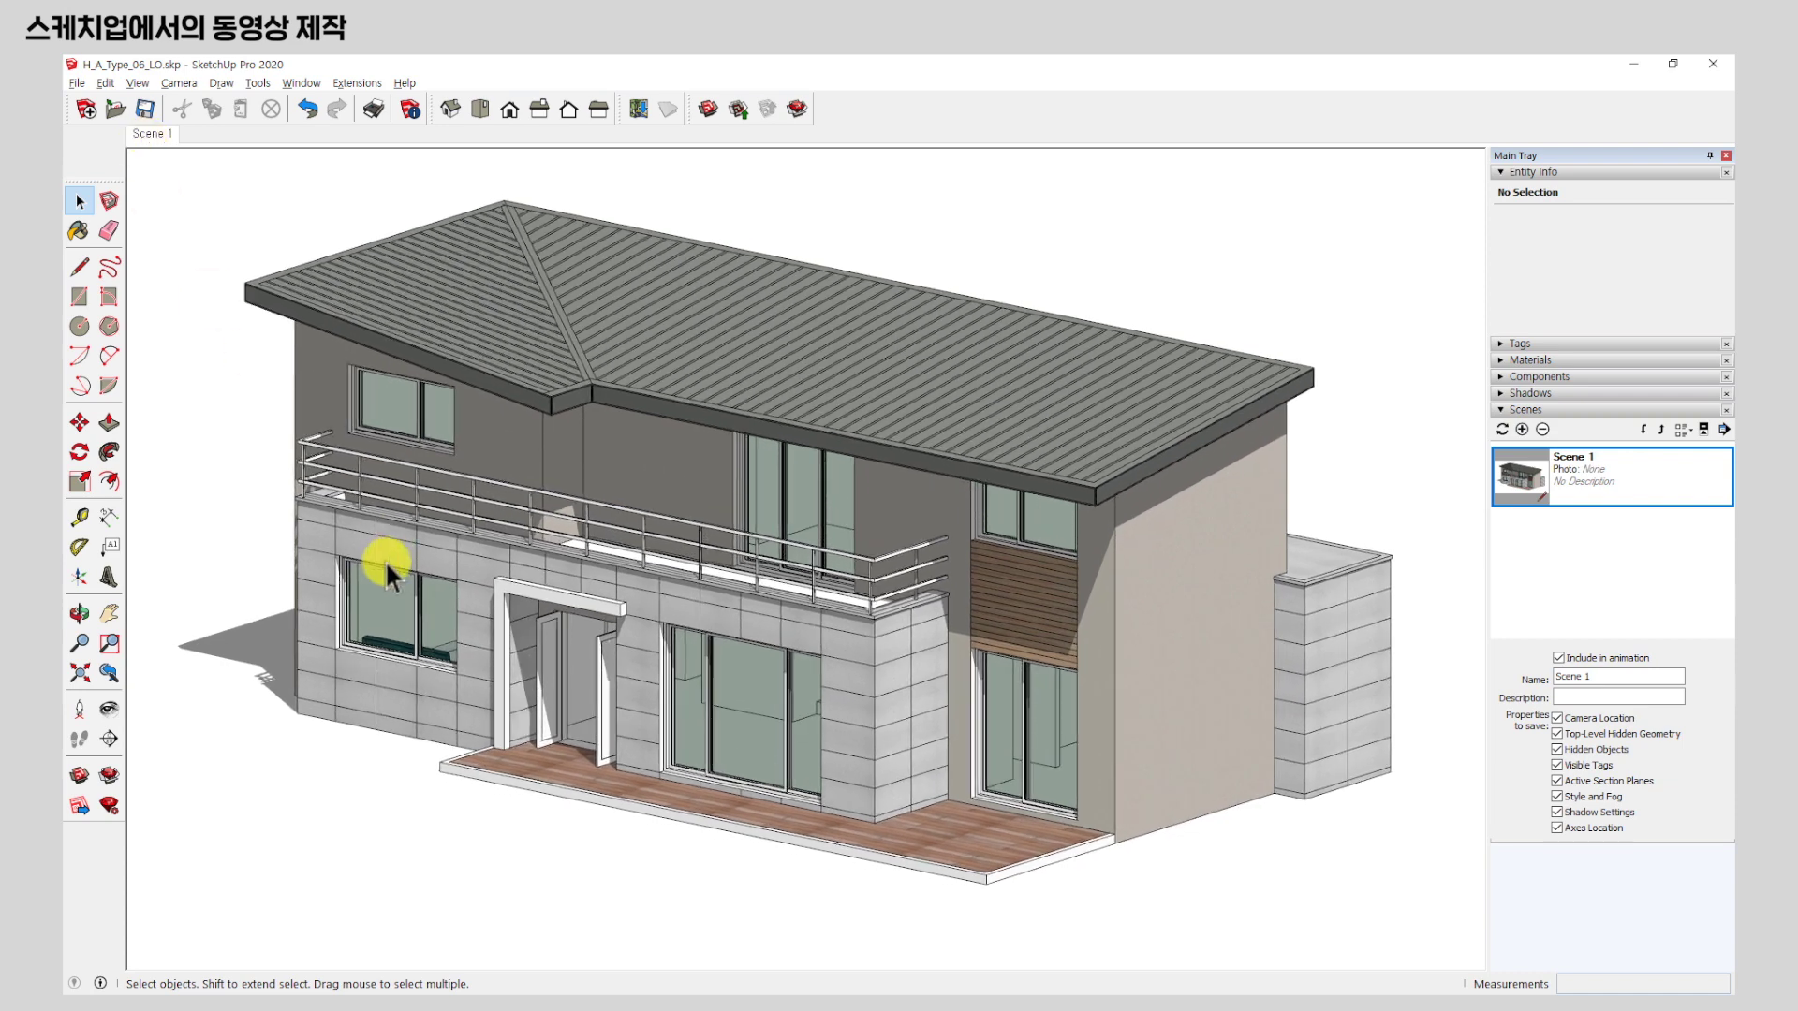
middle_drag(387, 563, 862, 565)
scroll(981, 497, down, 6)
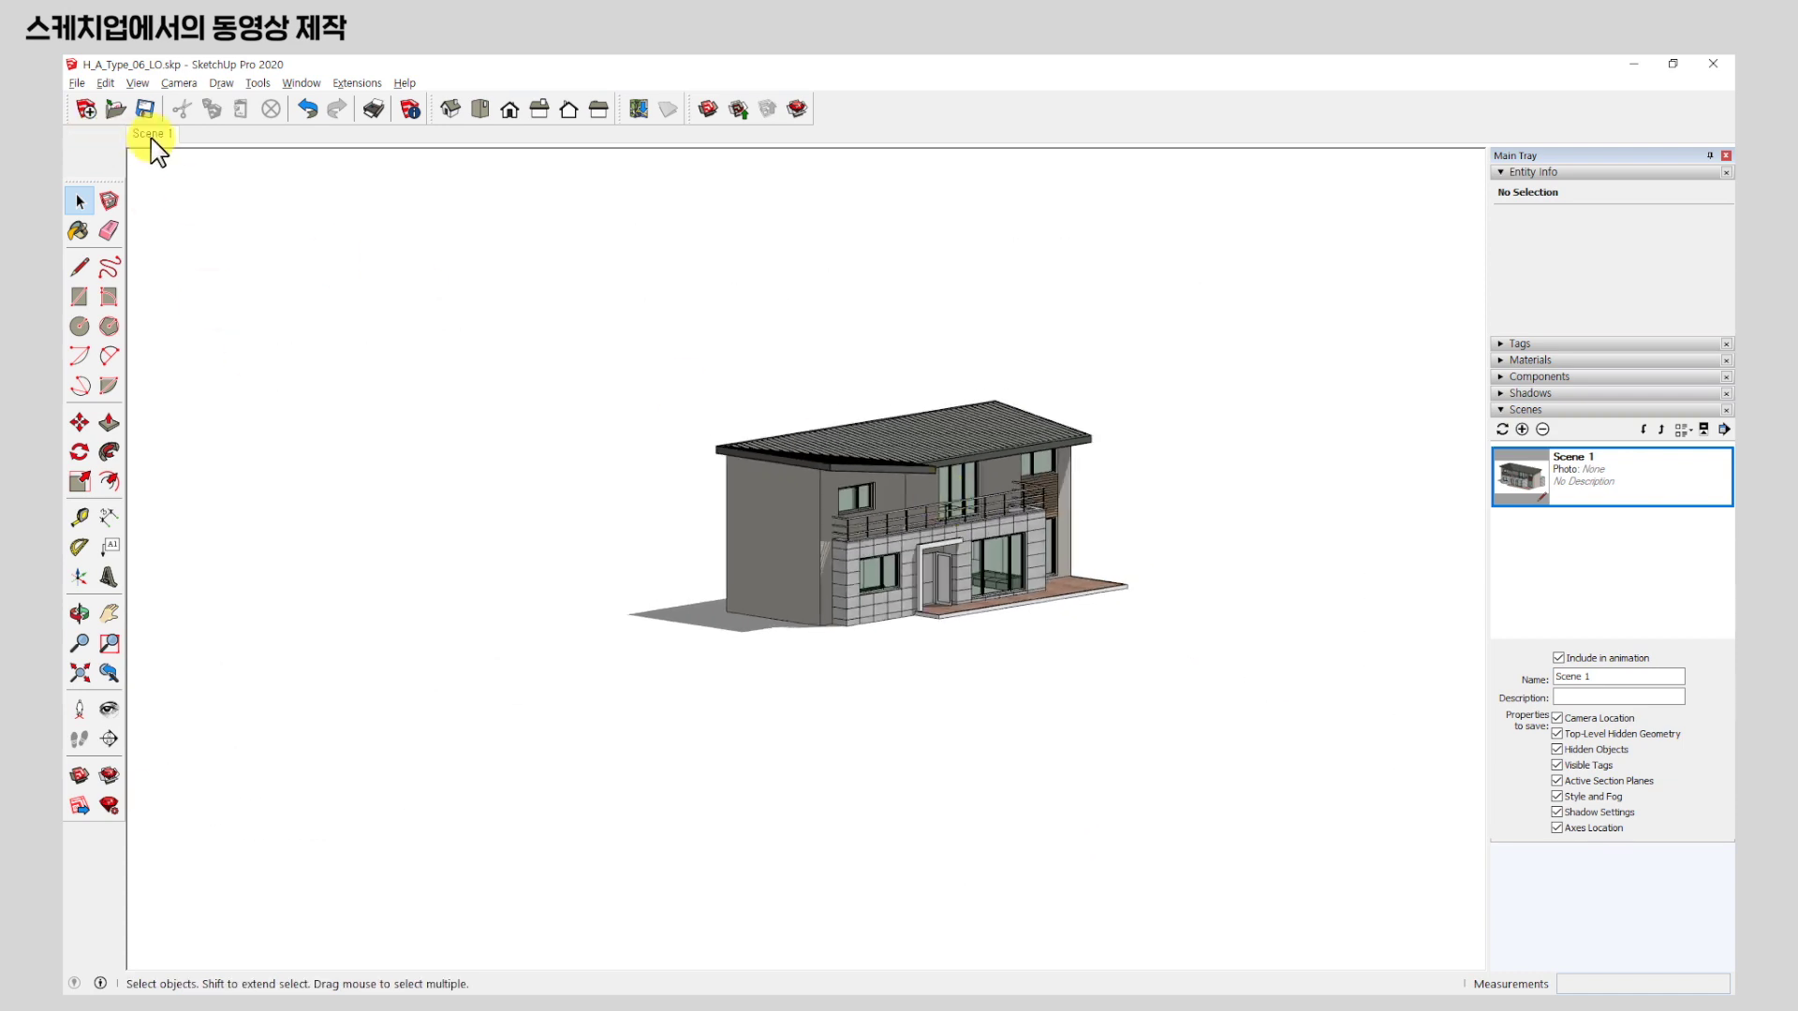
click(151, 141)
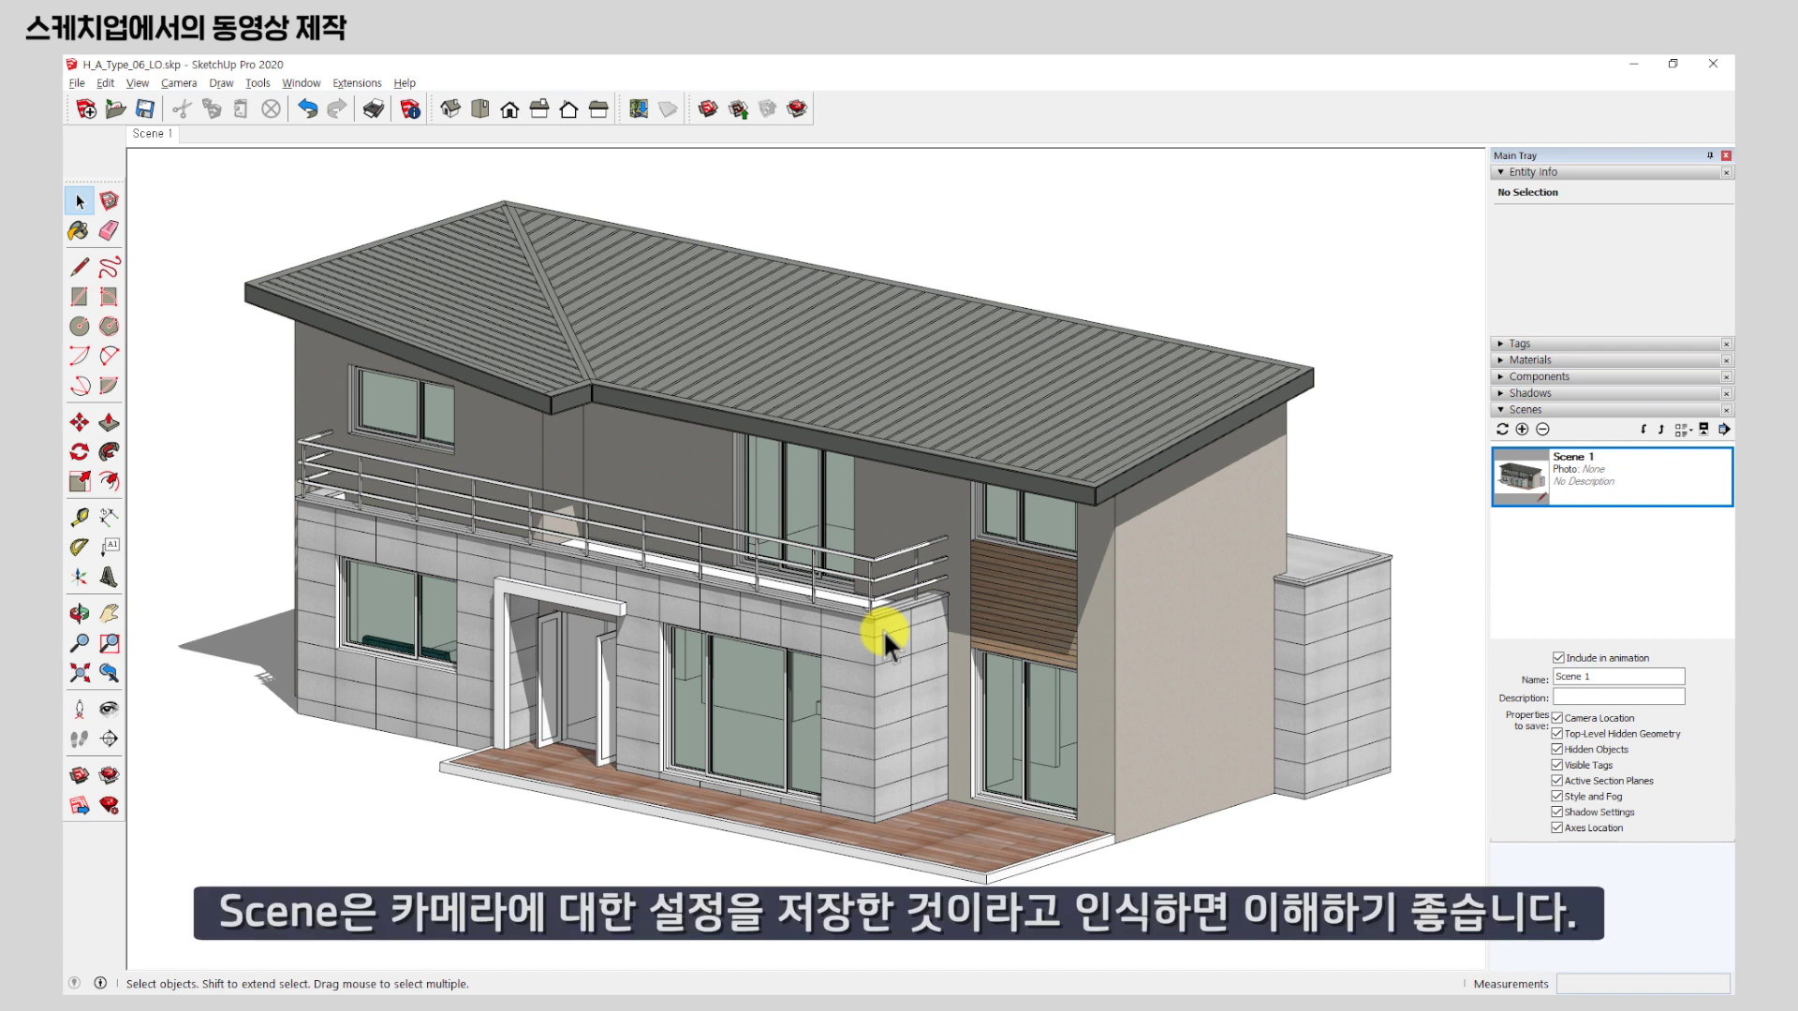
middle_drag(453, 562, 882, 599)
drag(1075, 587, 1152, 593)
key(space)
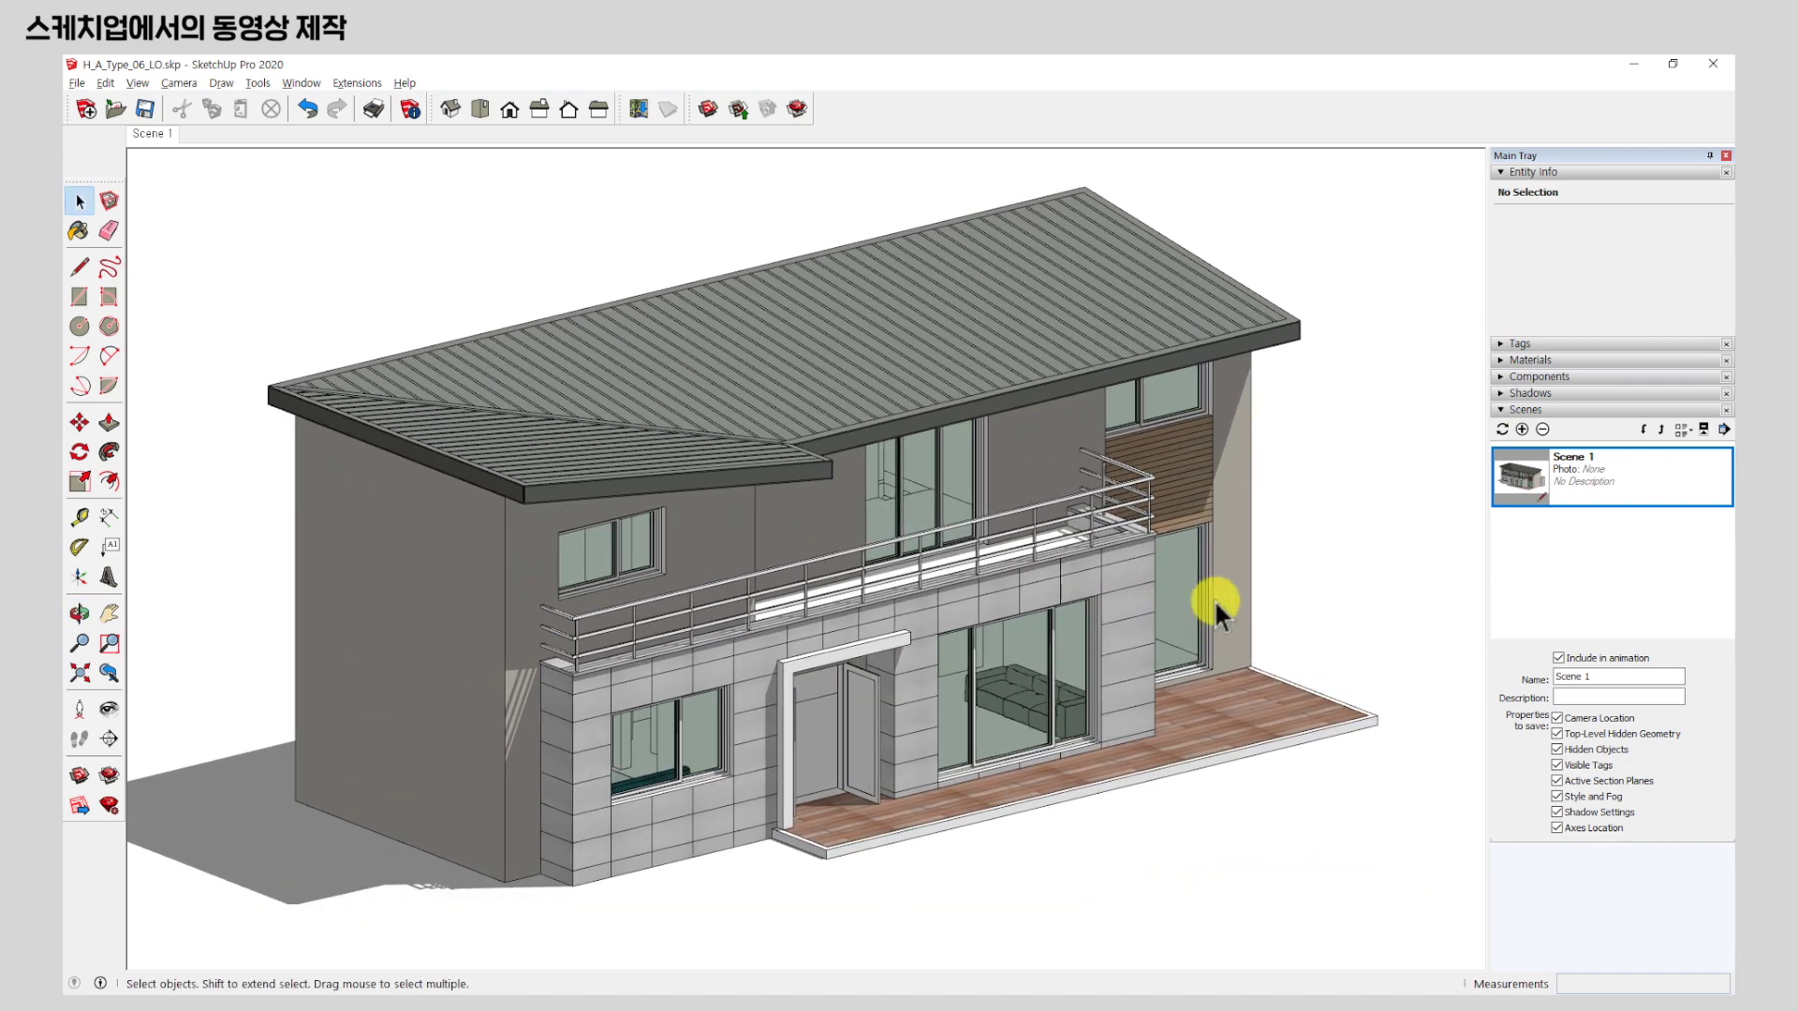
Add Scene 2 from this viewpoint, return to Scene 1, and turn shadows off.
click(1523, 430)
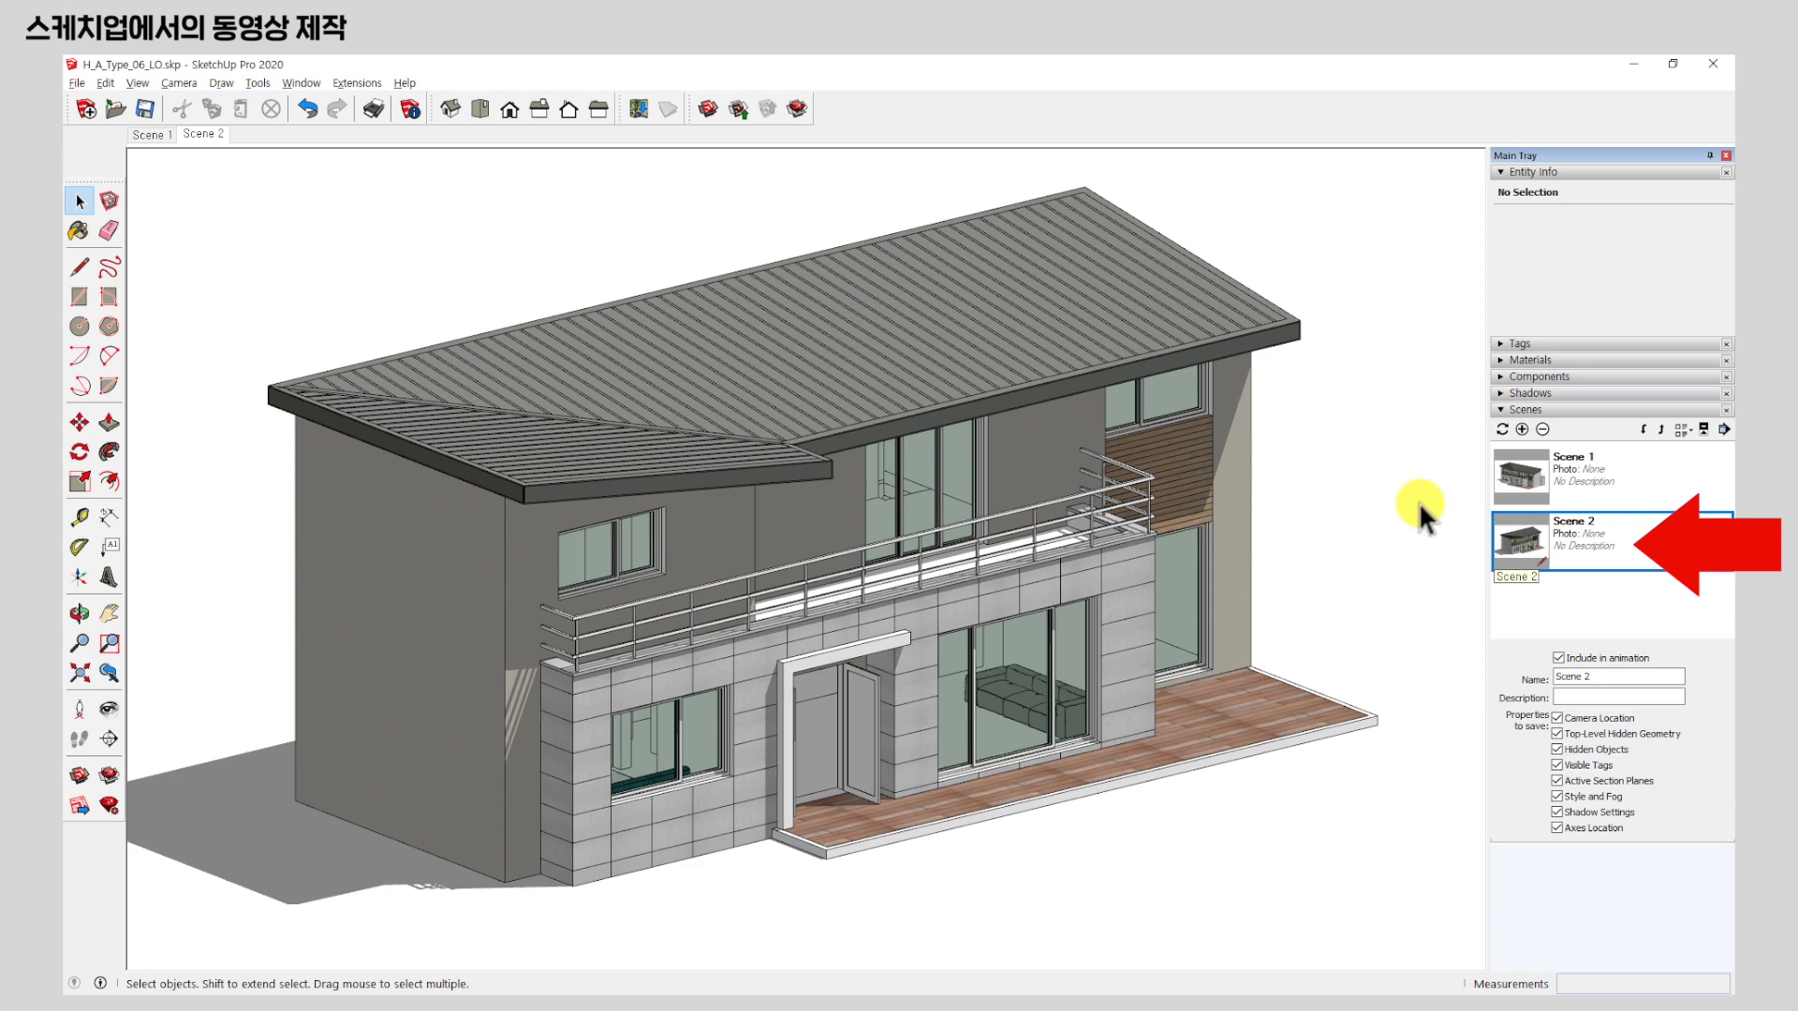
click(147, 135)
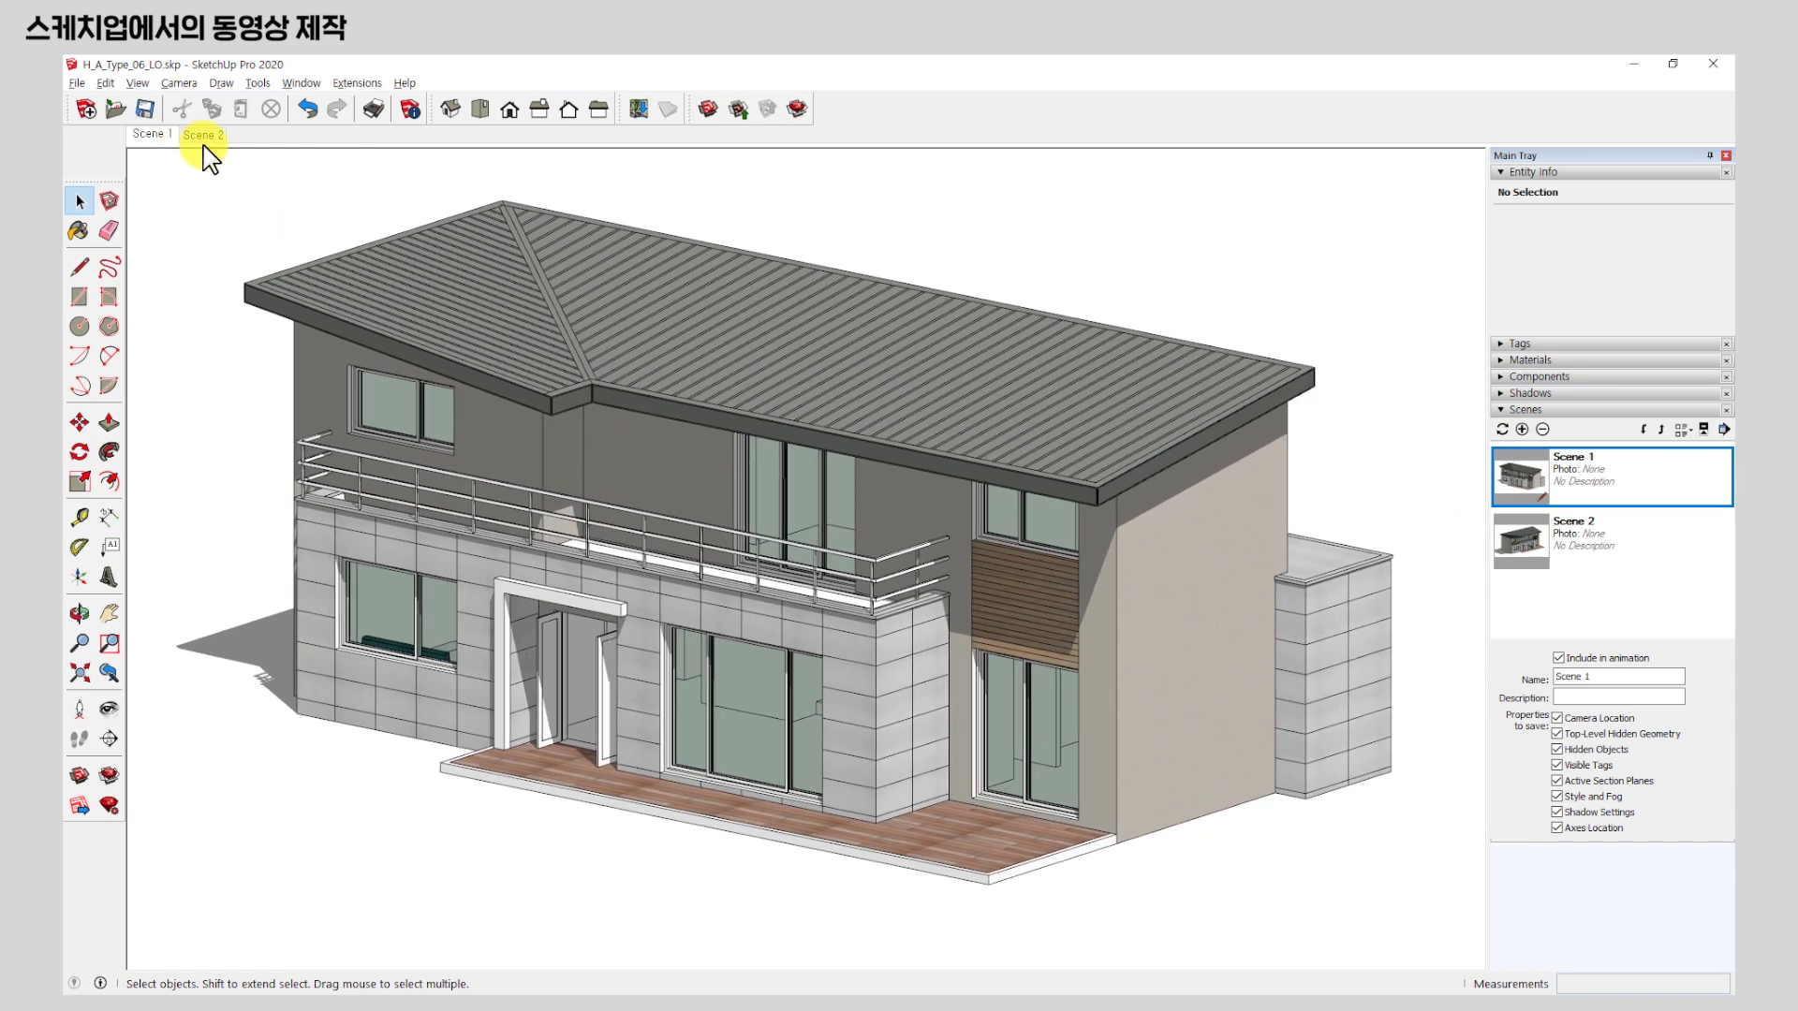
click(202, 137)
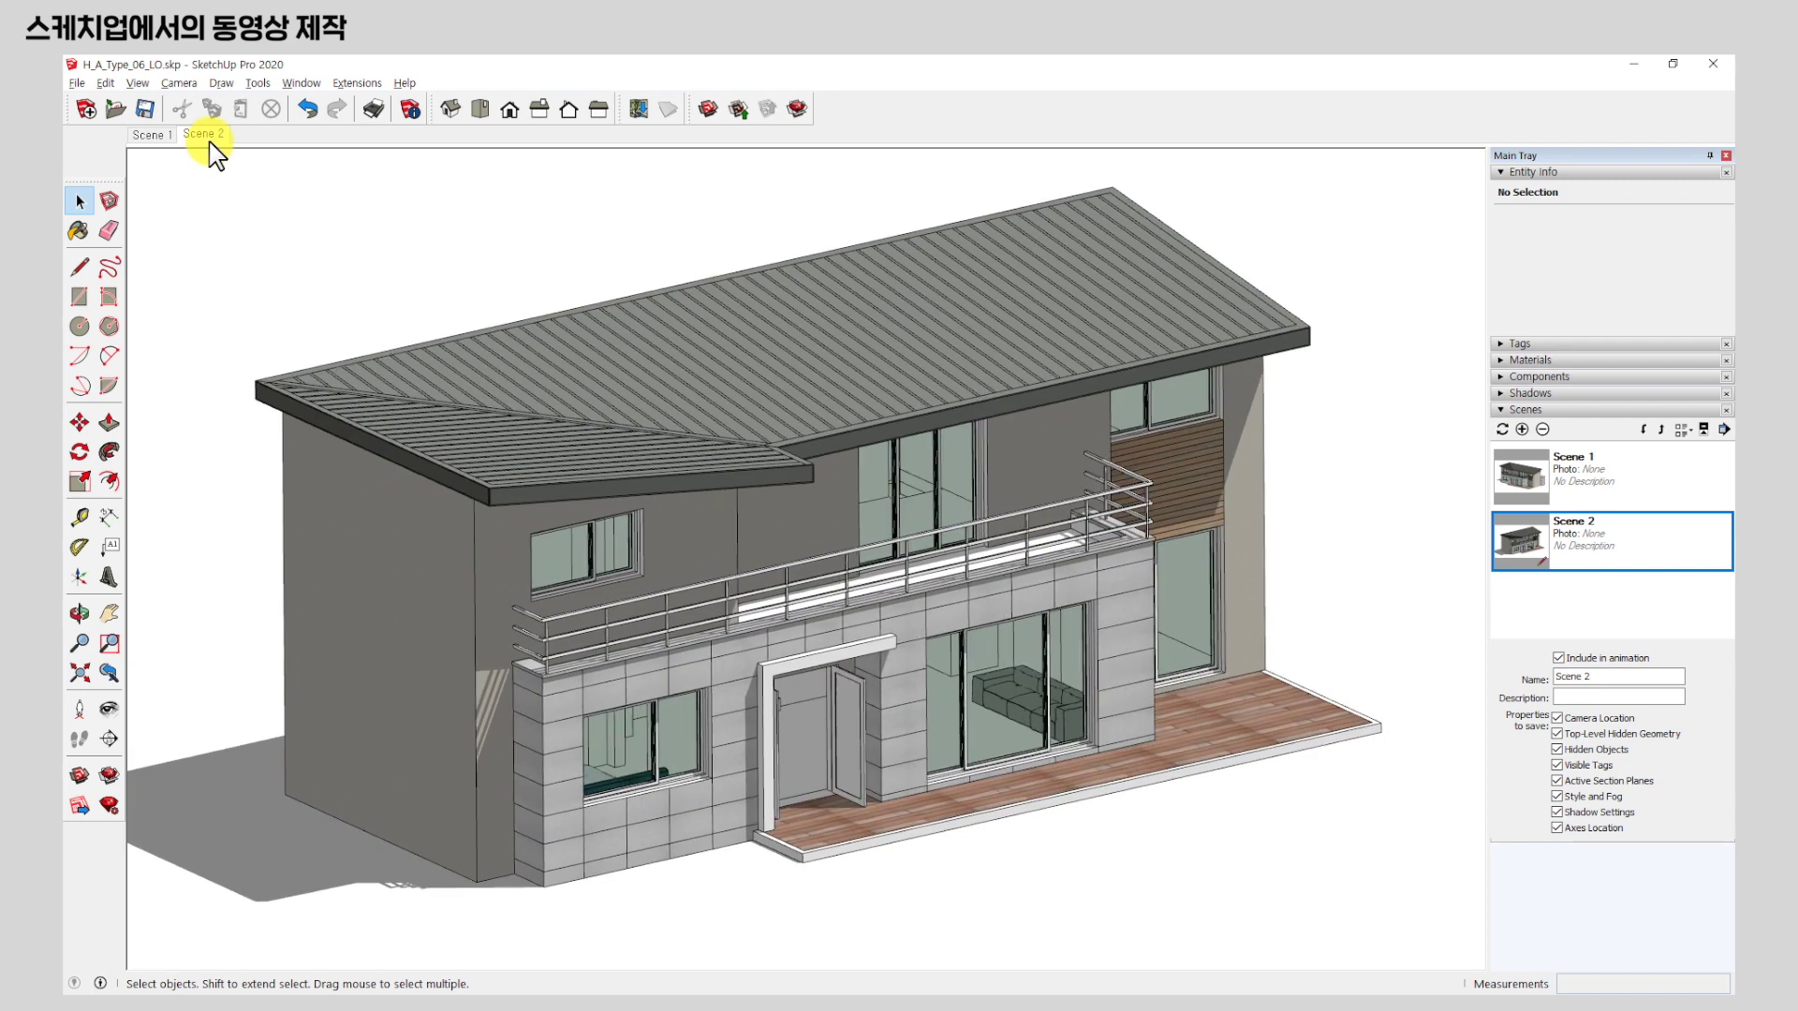
click(148, 136)
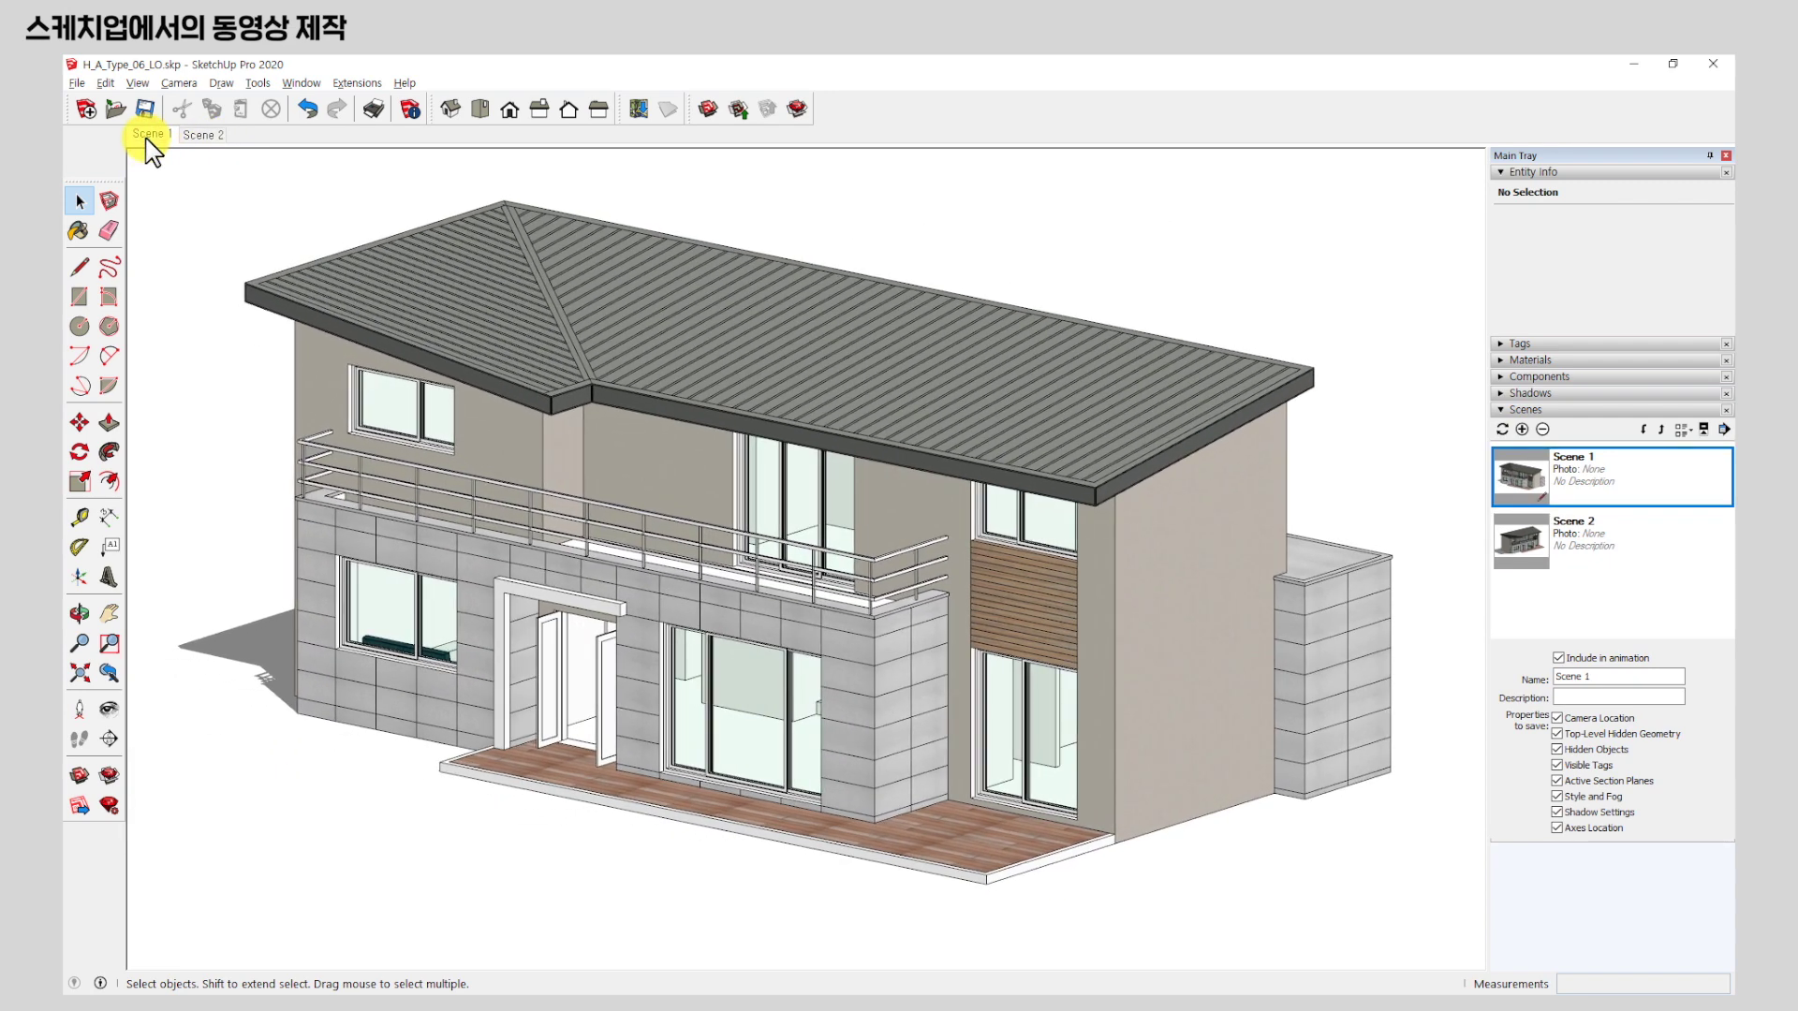
click(1555, 392)
click(1506, 413)
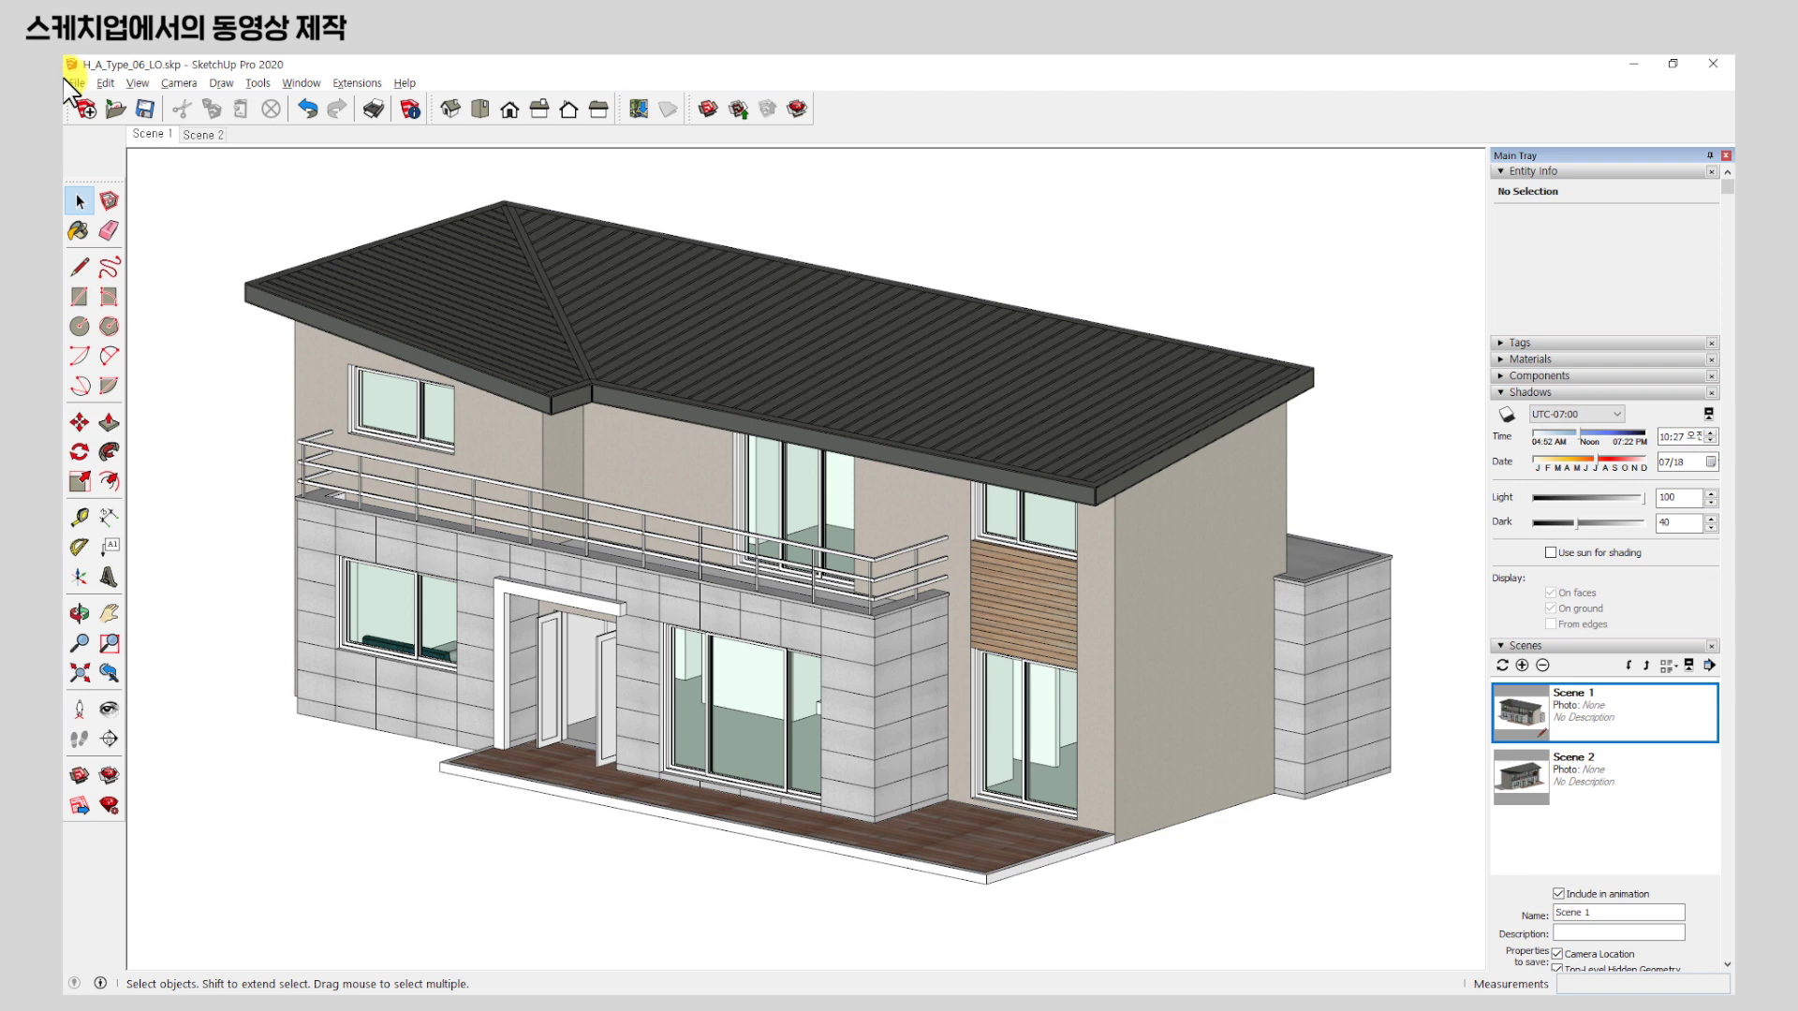
Update Scene 1 to keep shadows off, then switch to Scene 2 and update it as well.
right_click(158, 135)
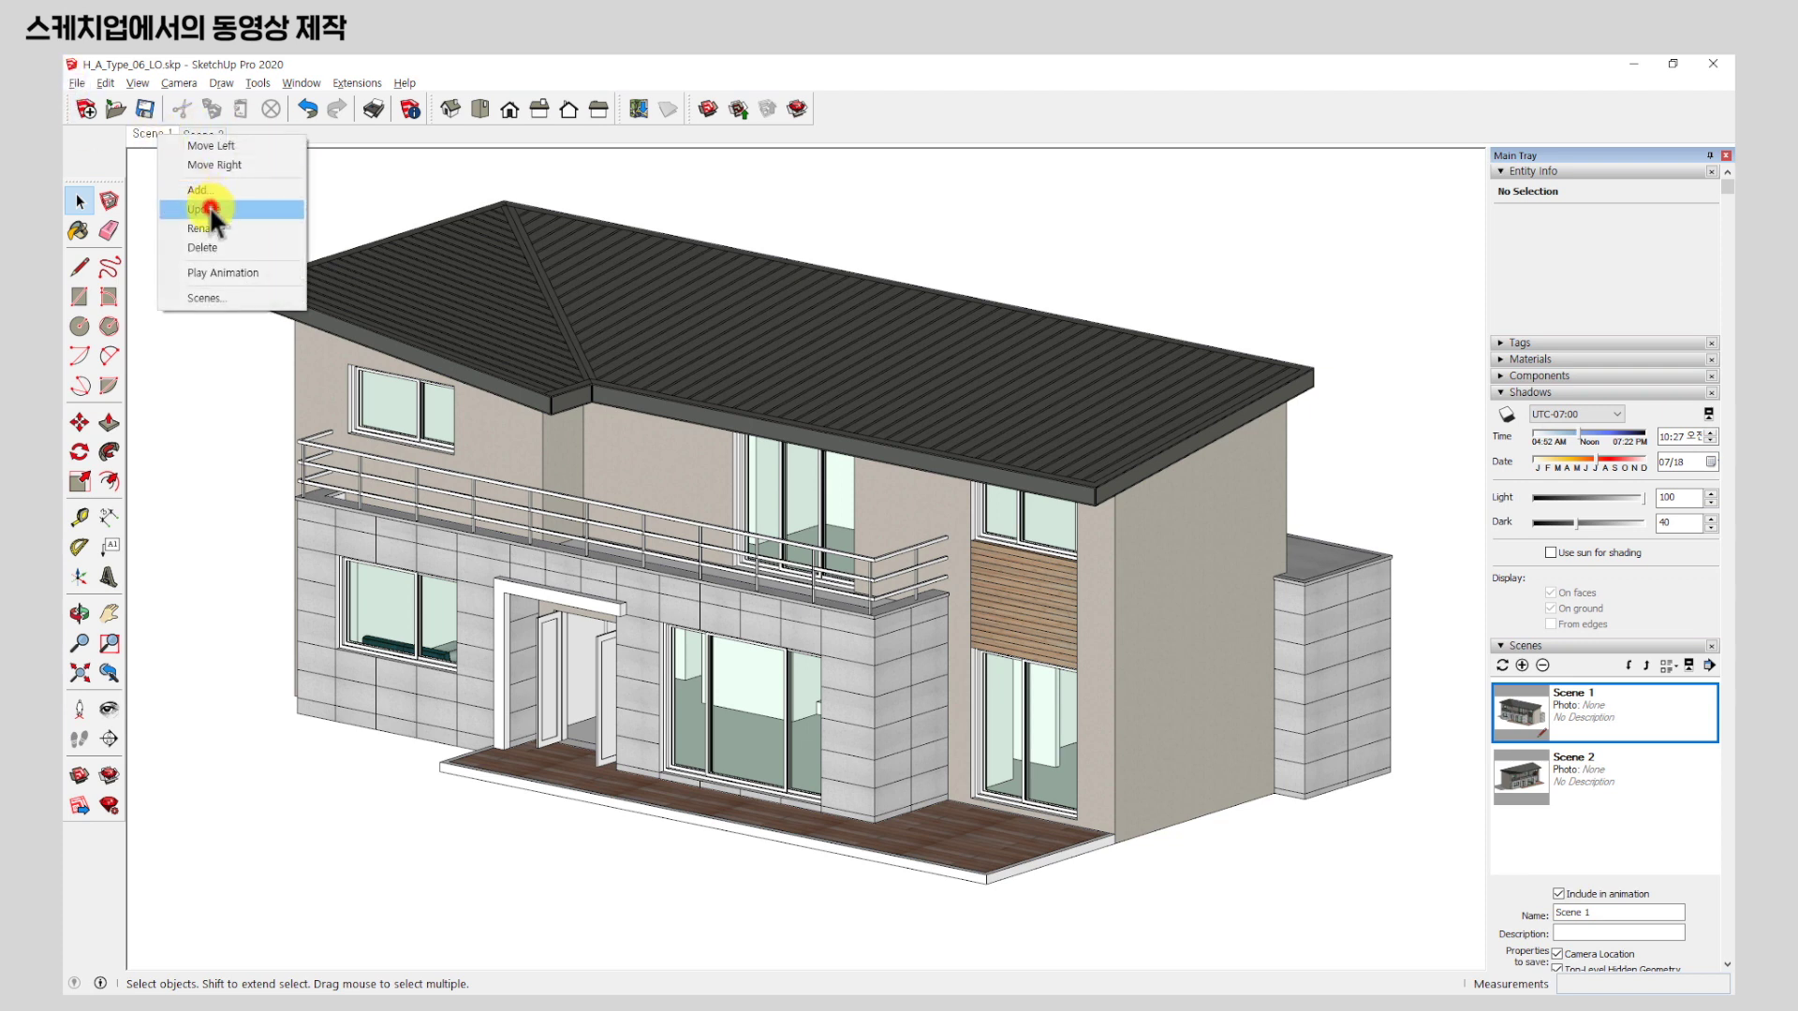
click(210, 206)
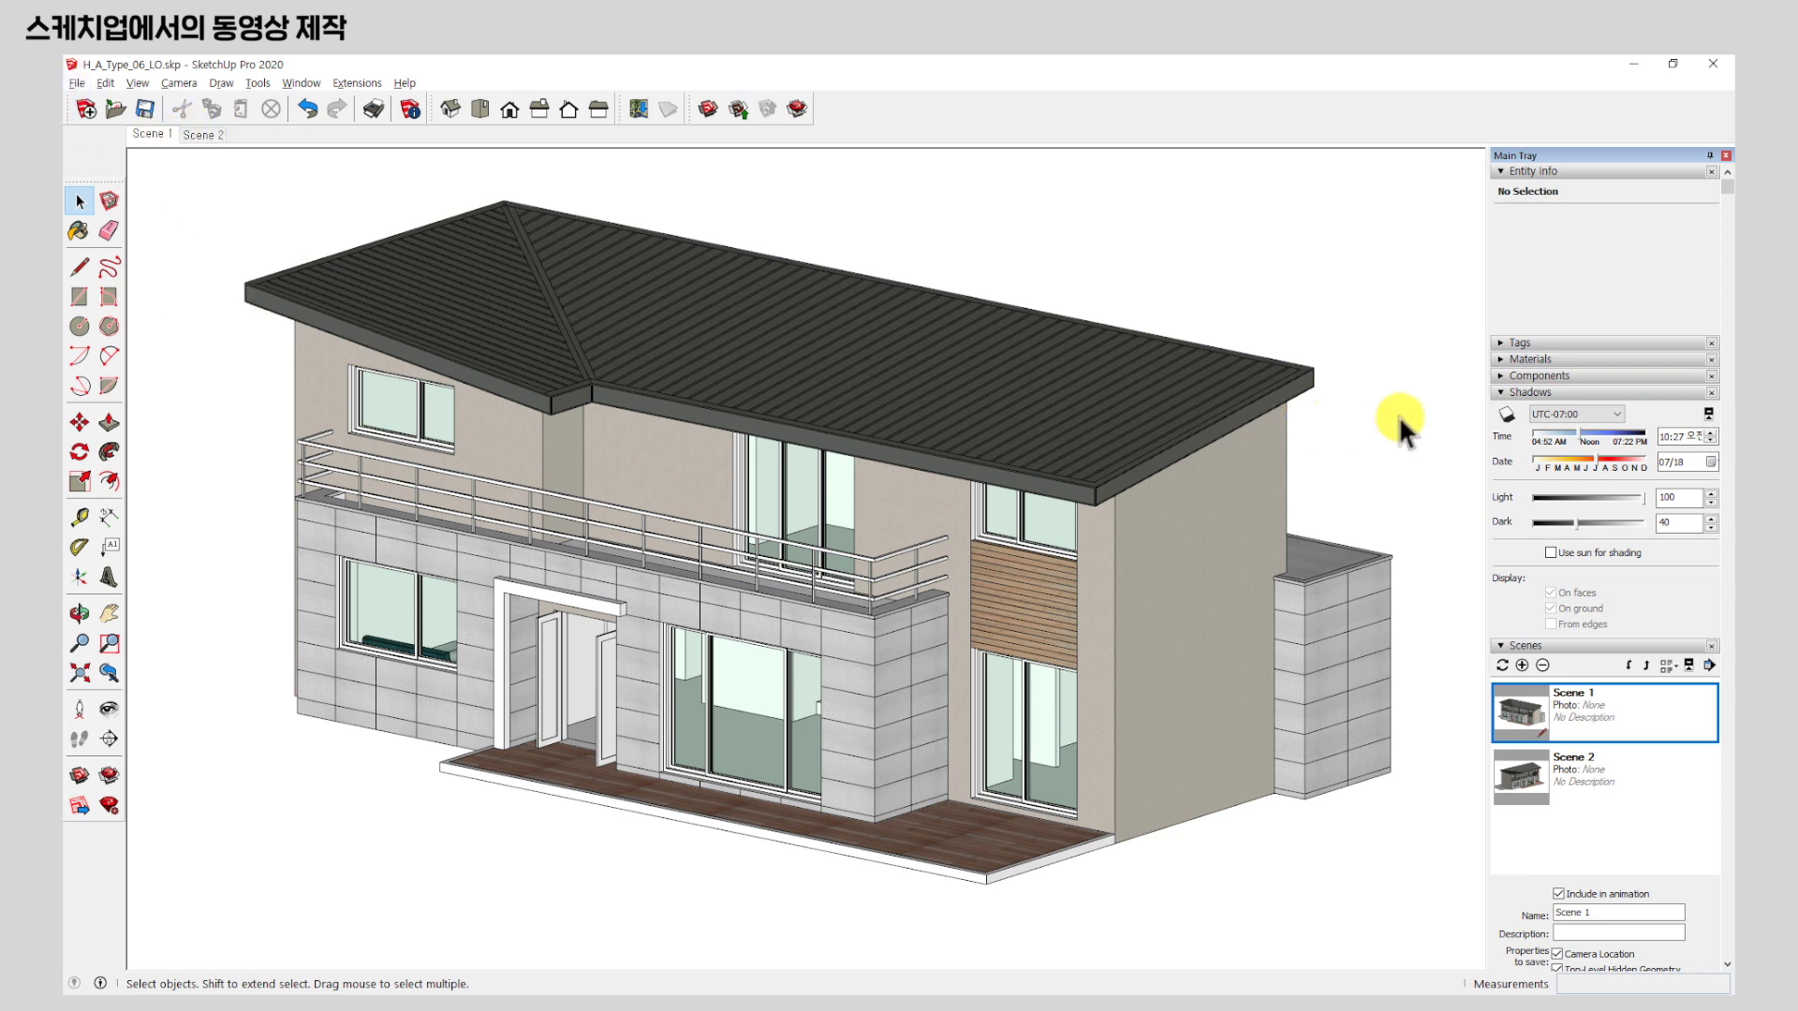
click(1545, 776)
click(198, 134)
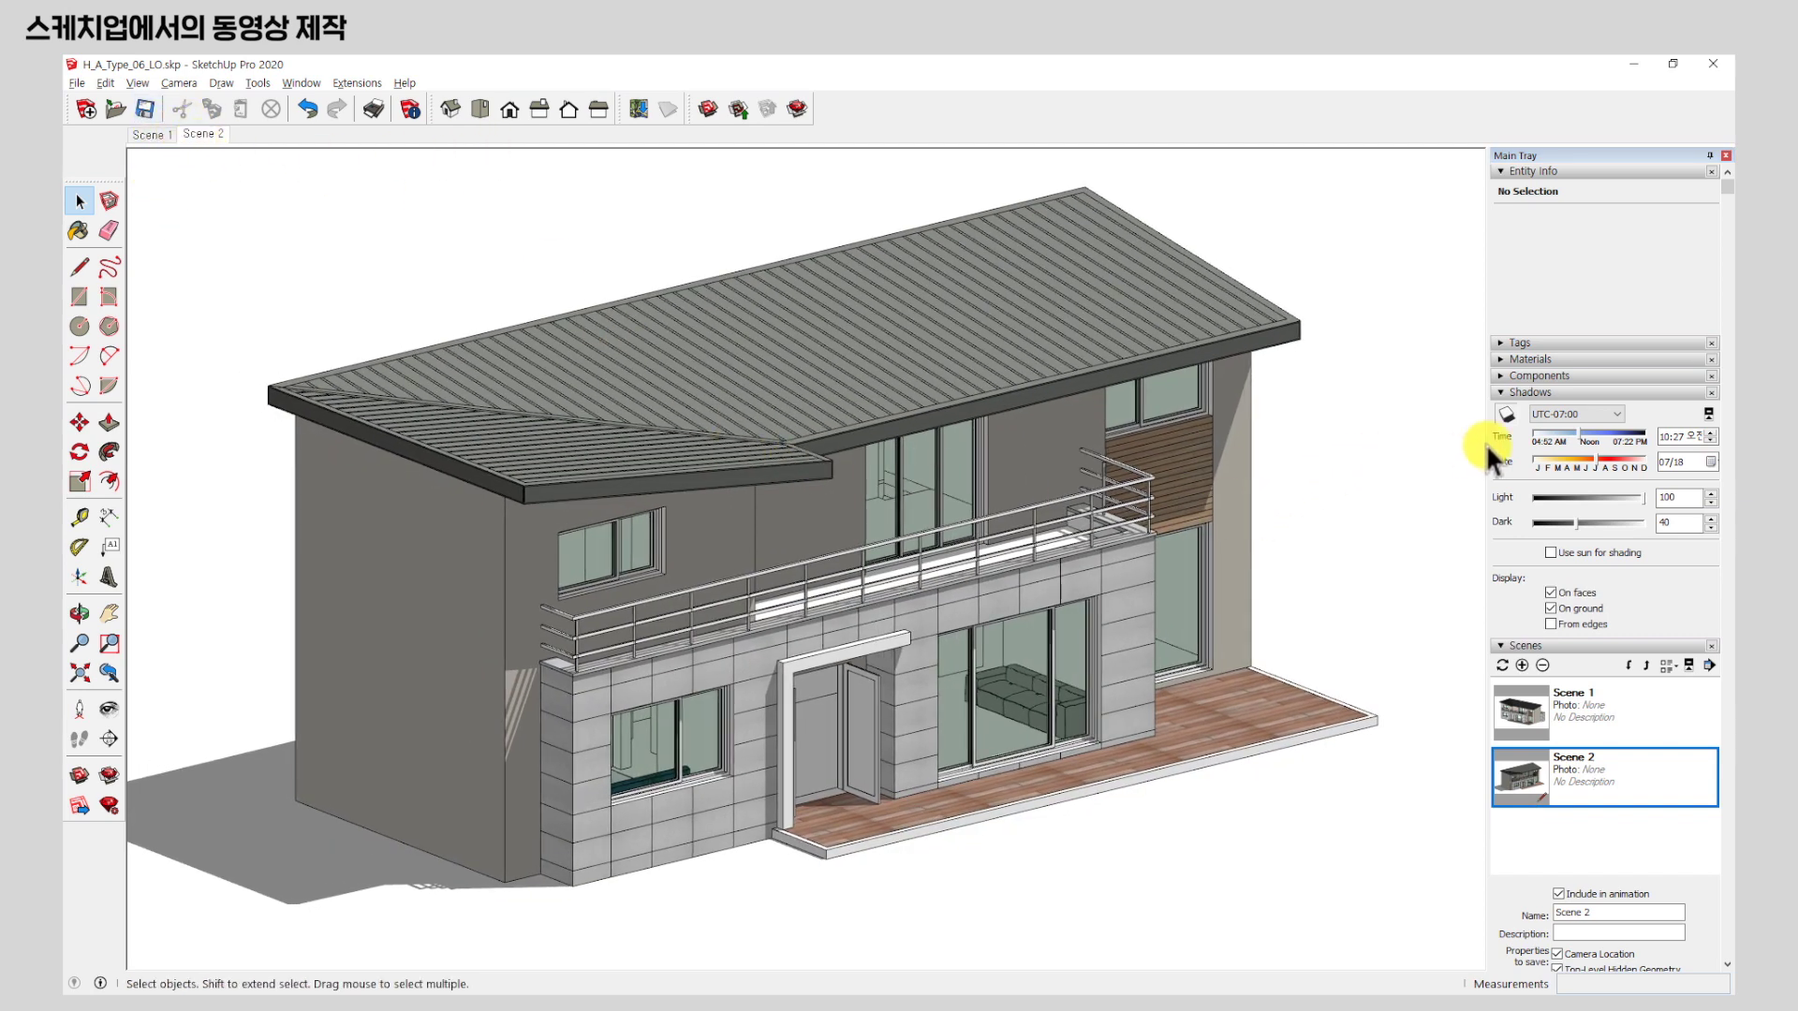
click(1507, 414)
right_click(202, 134)
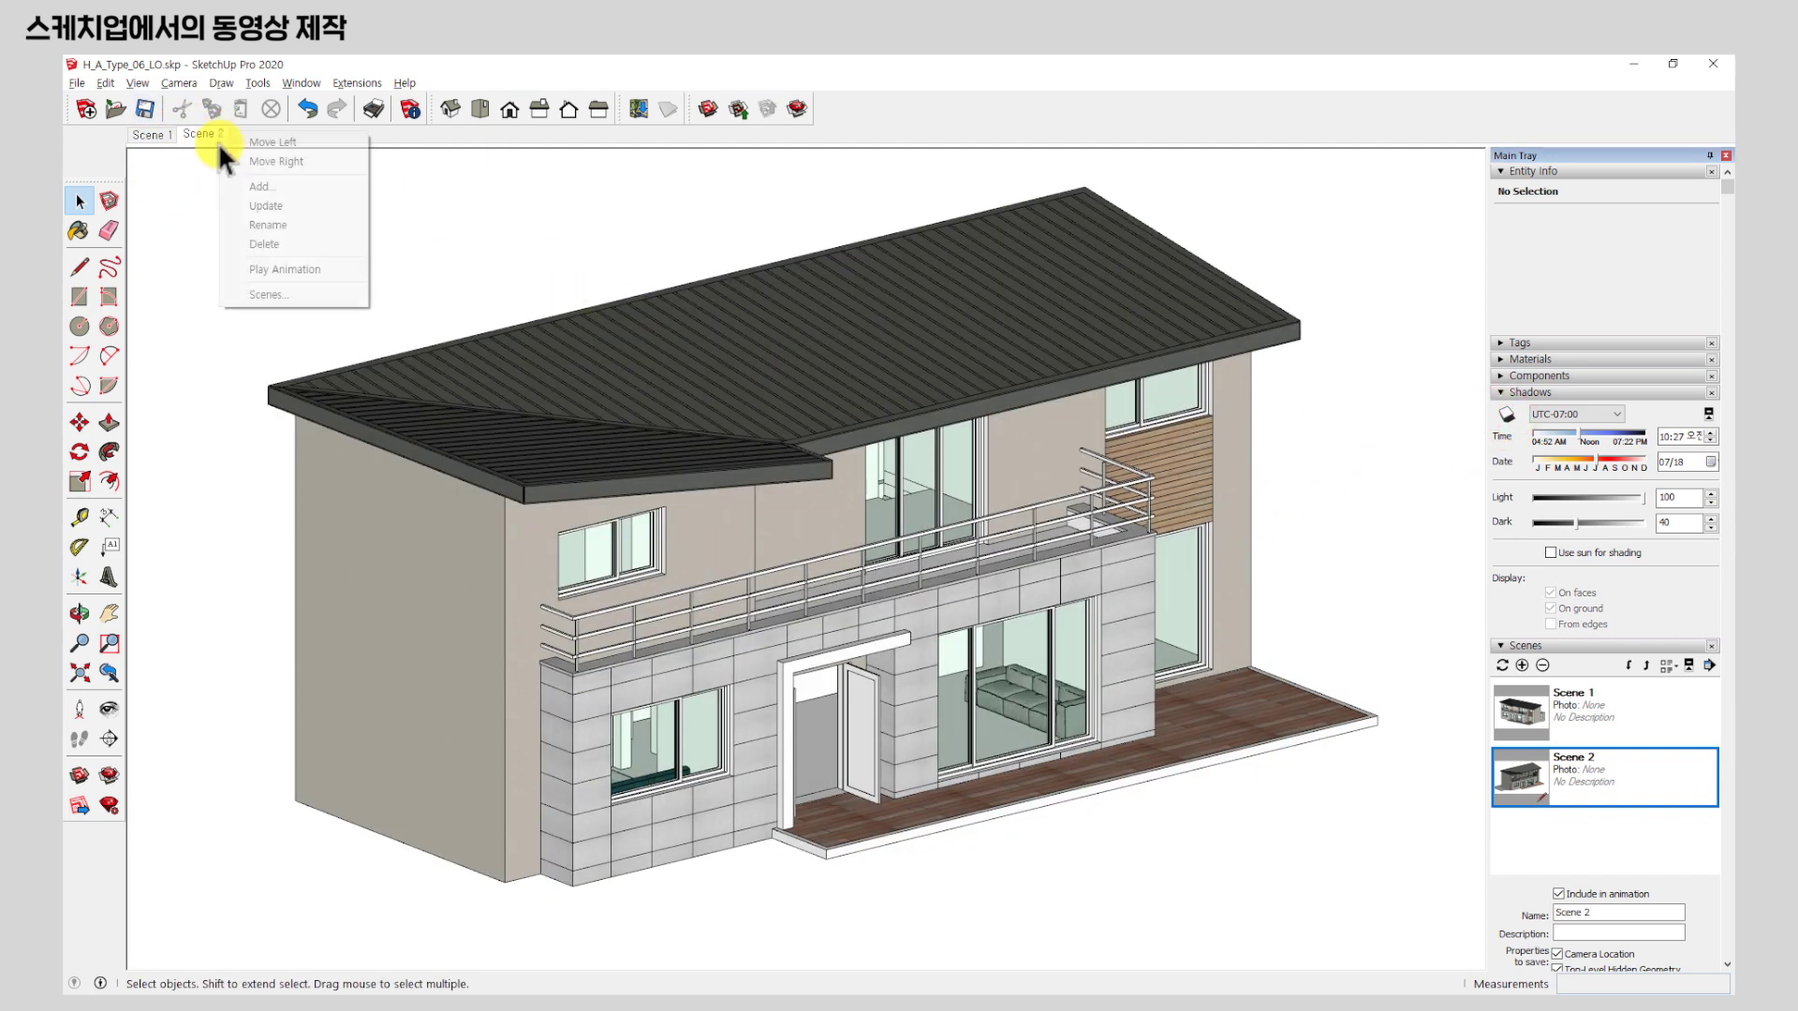
click(300, 208)
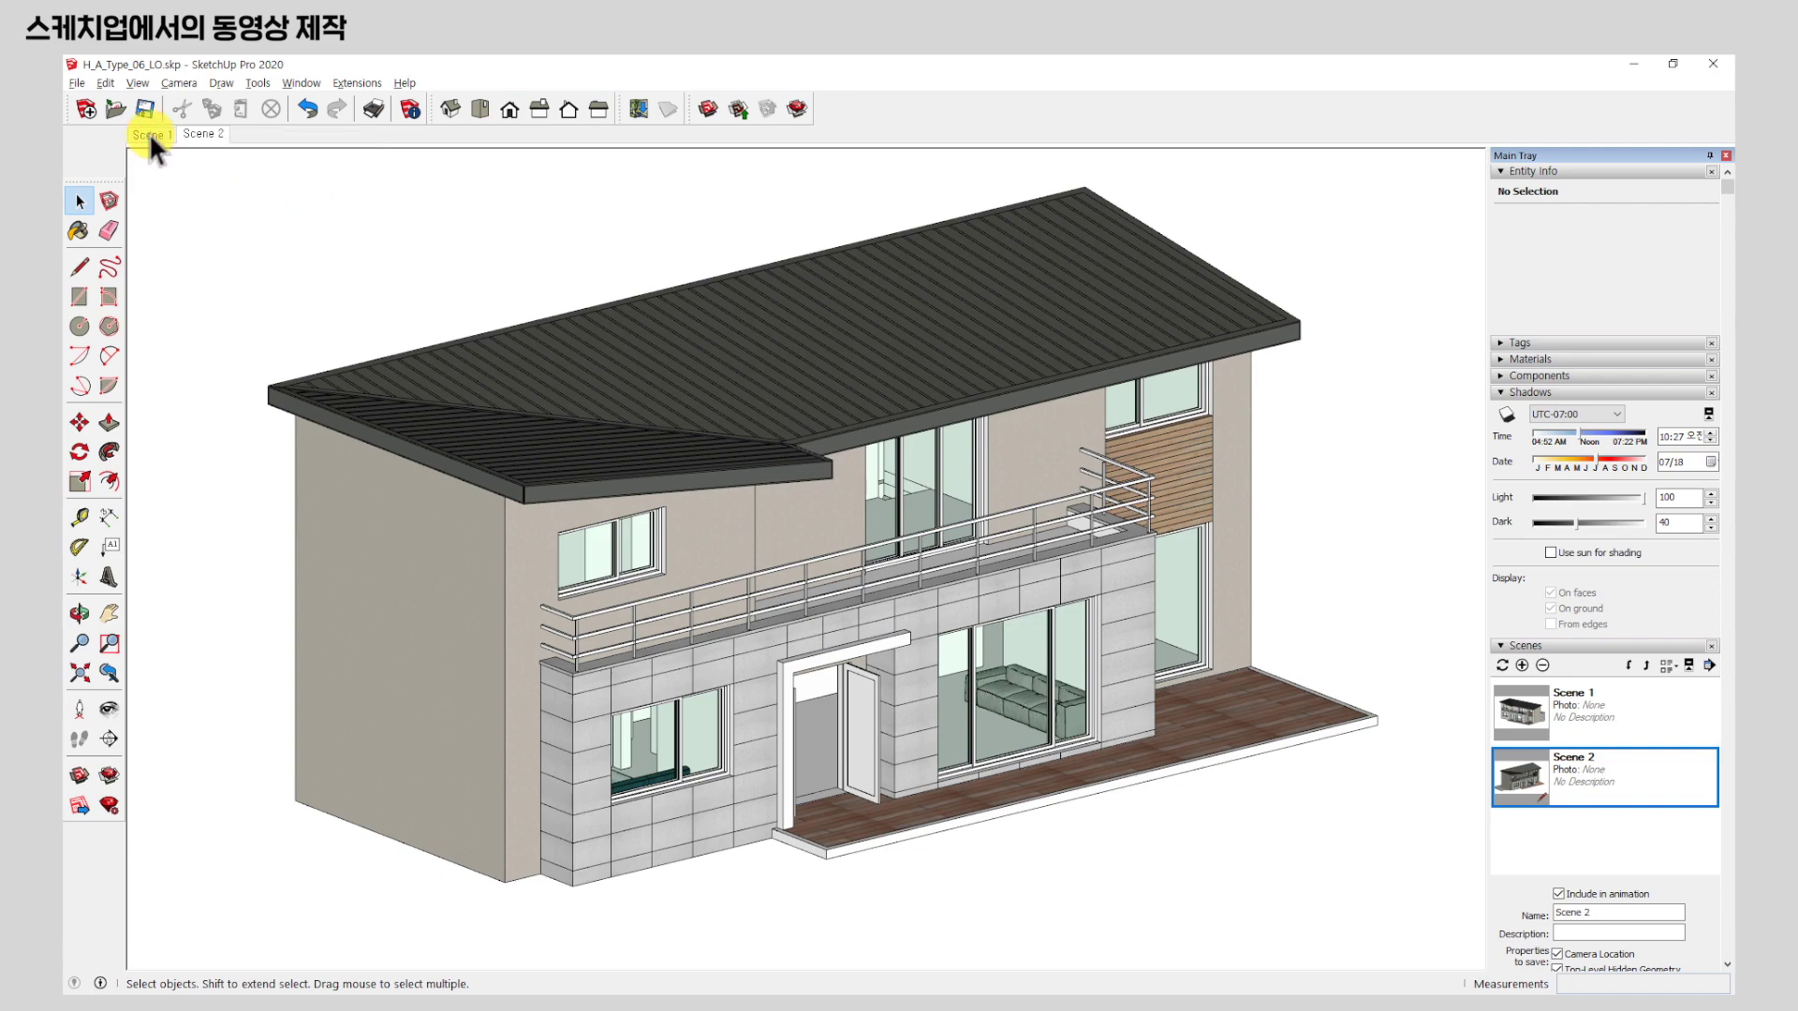
click(149, 133)
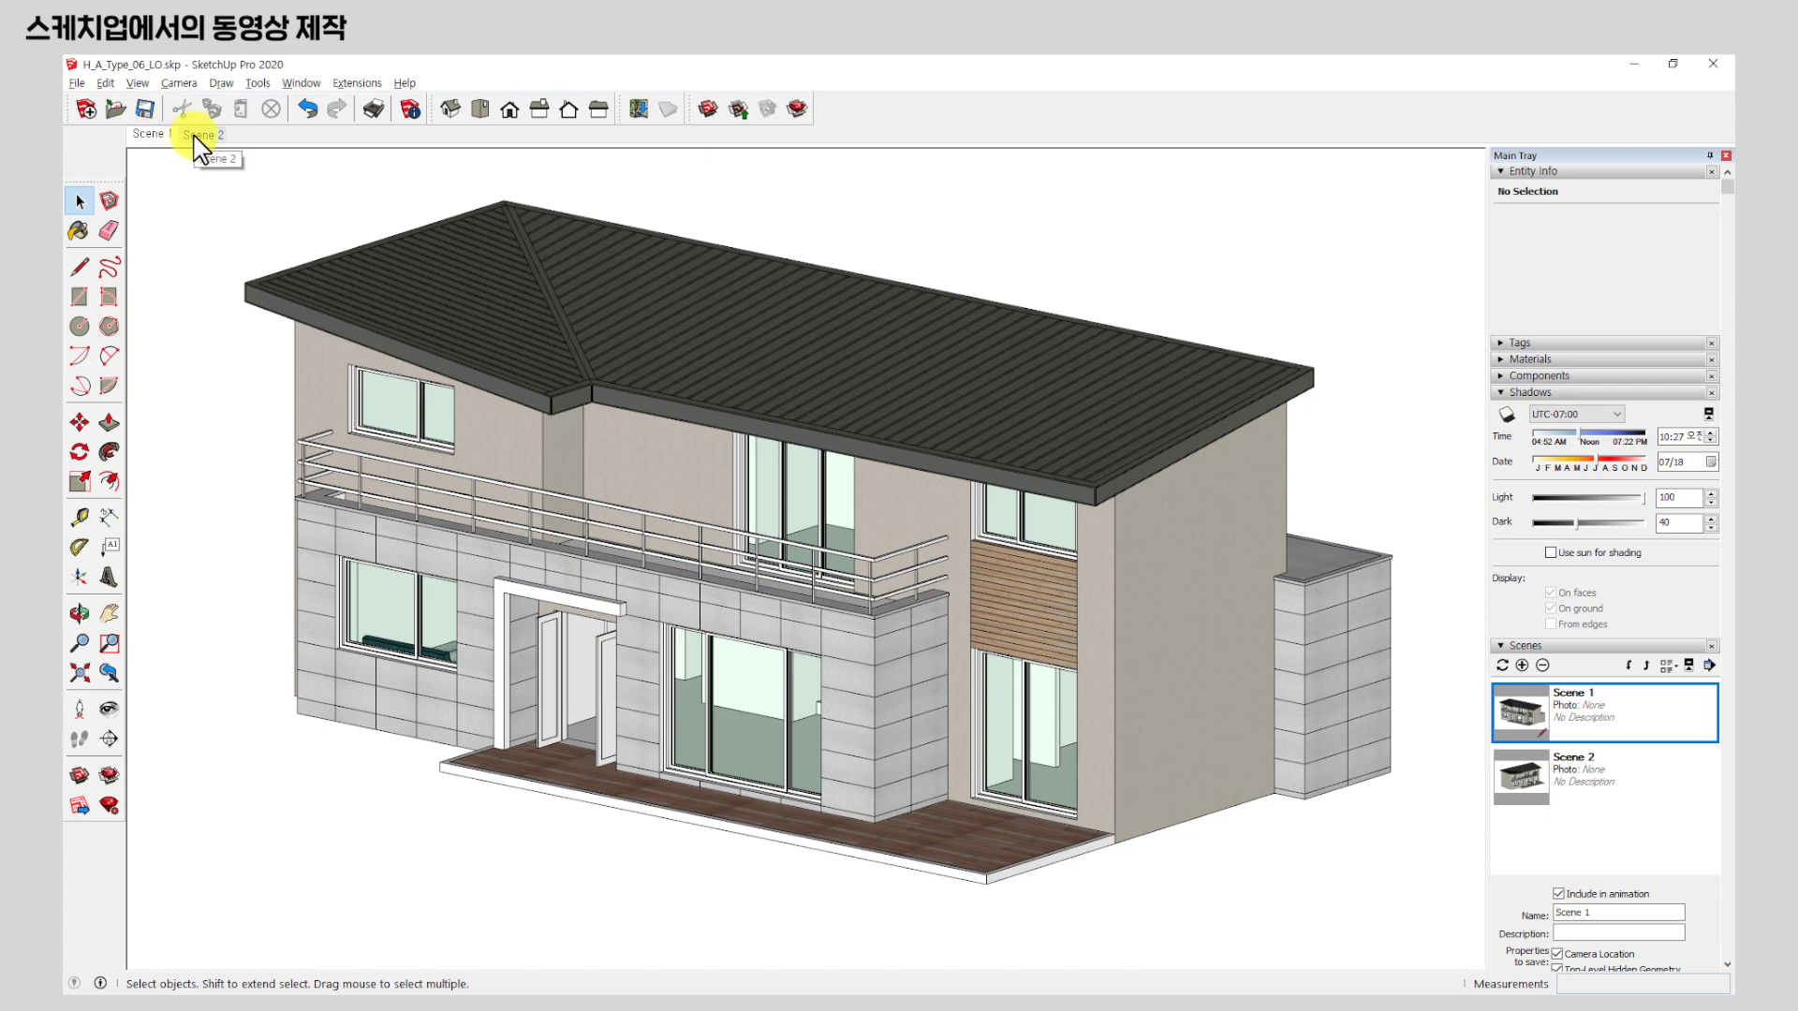
click(197, 137)
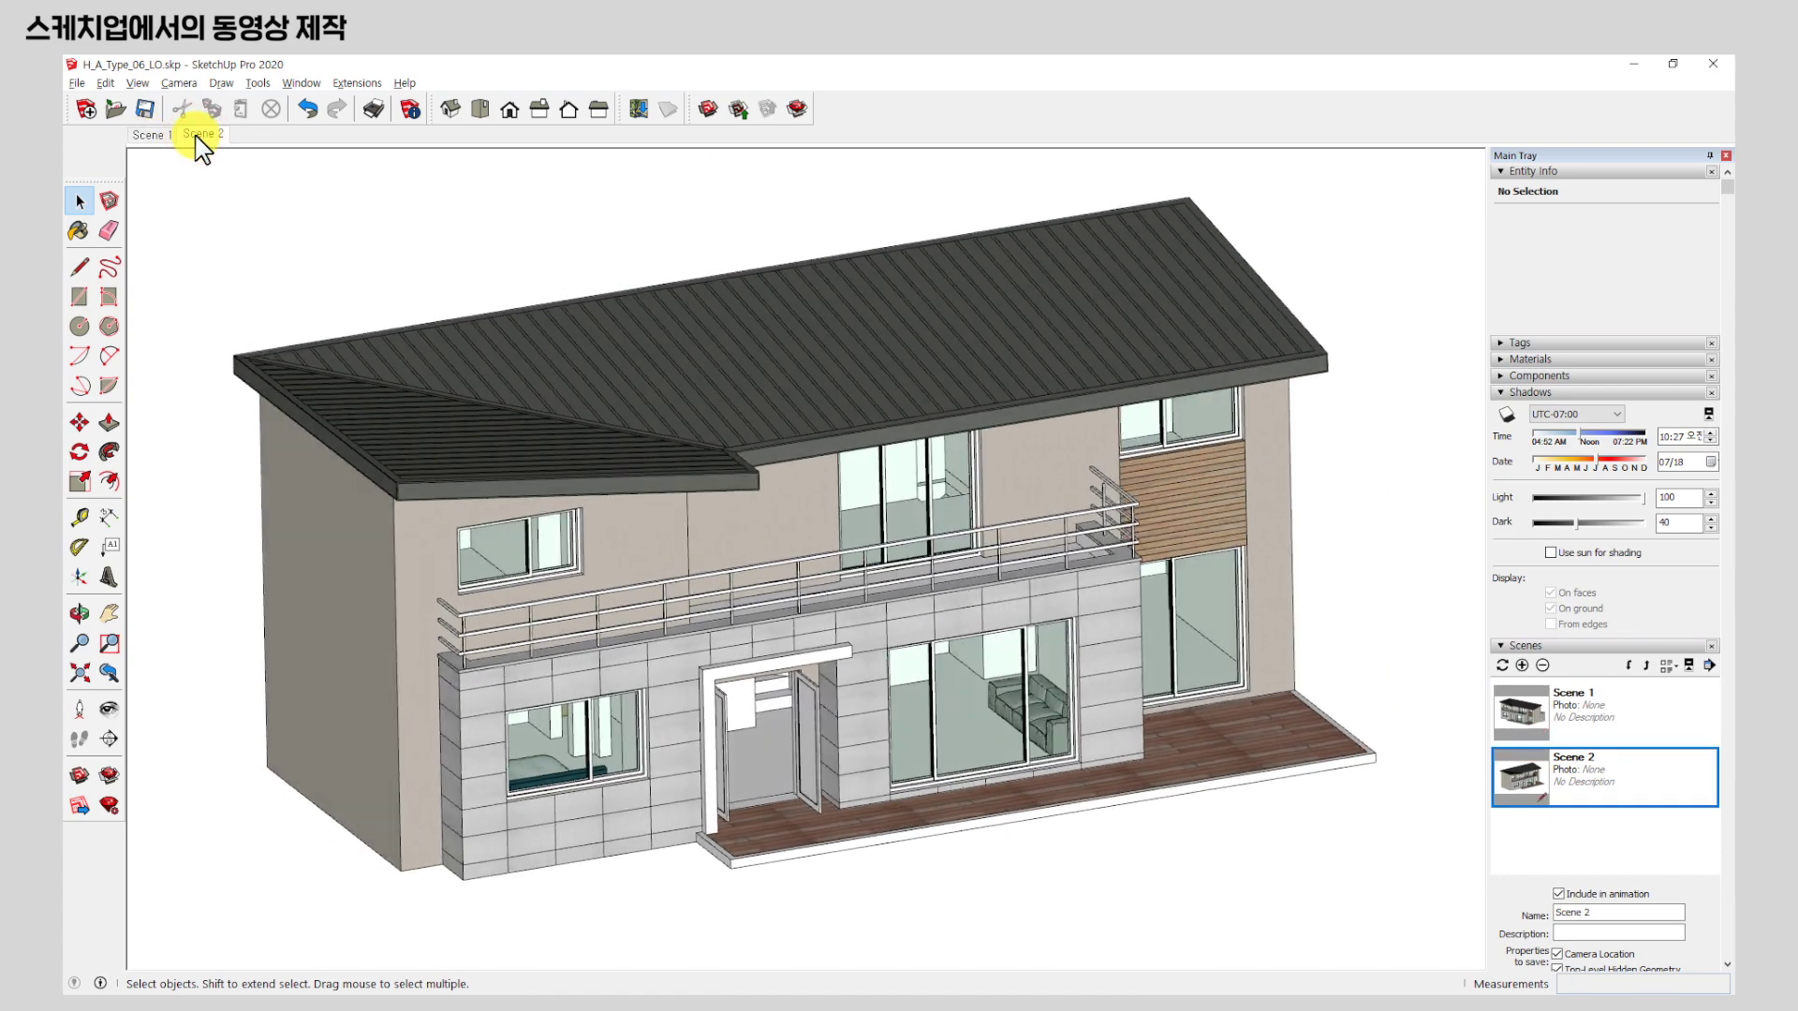
click(161, 137)
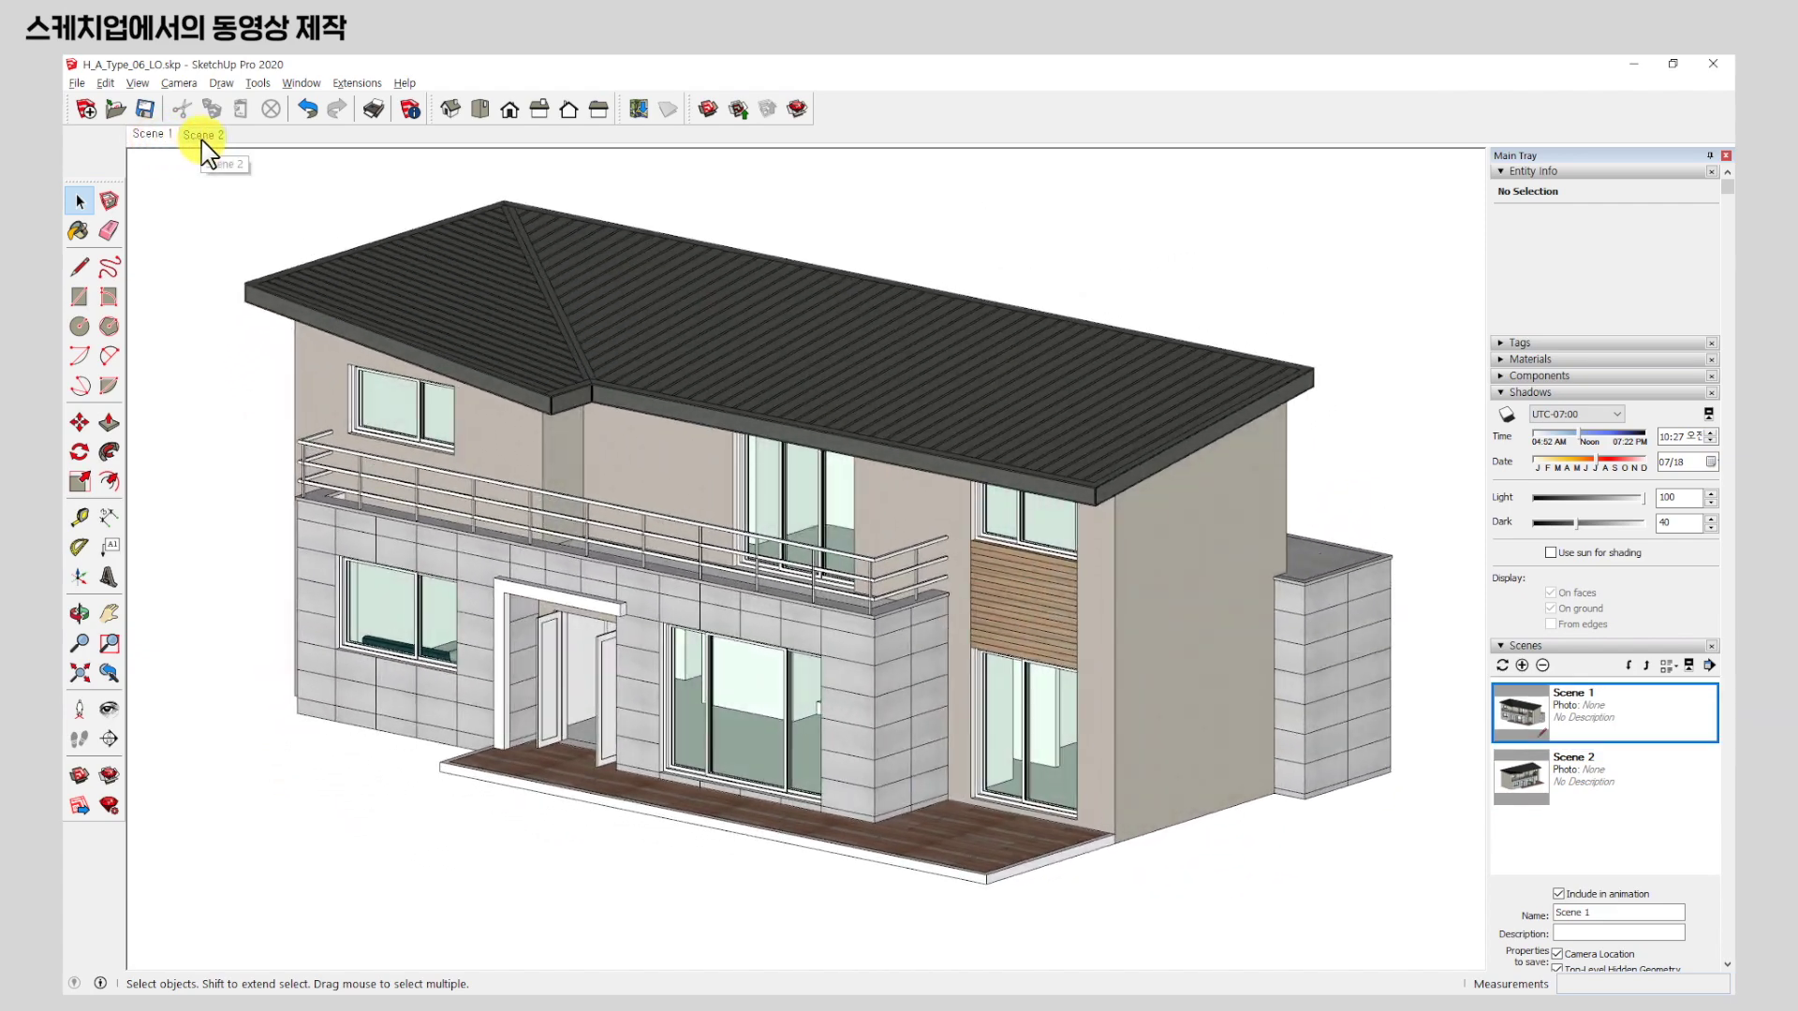
click(199, 137)
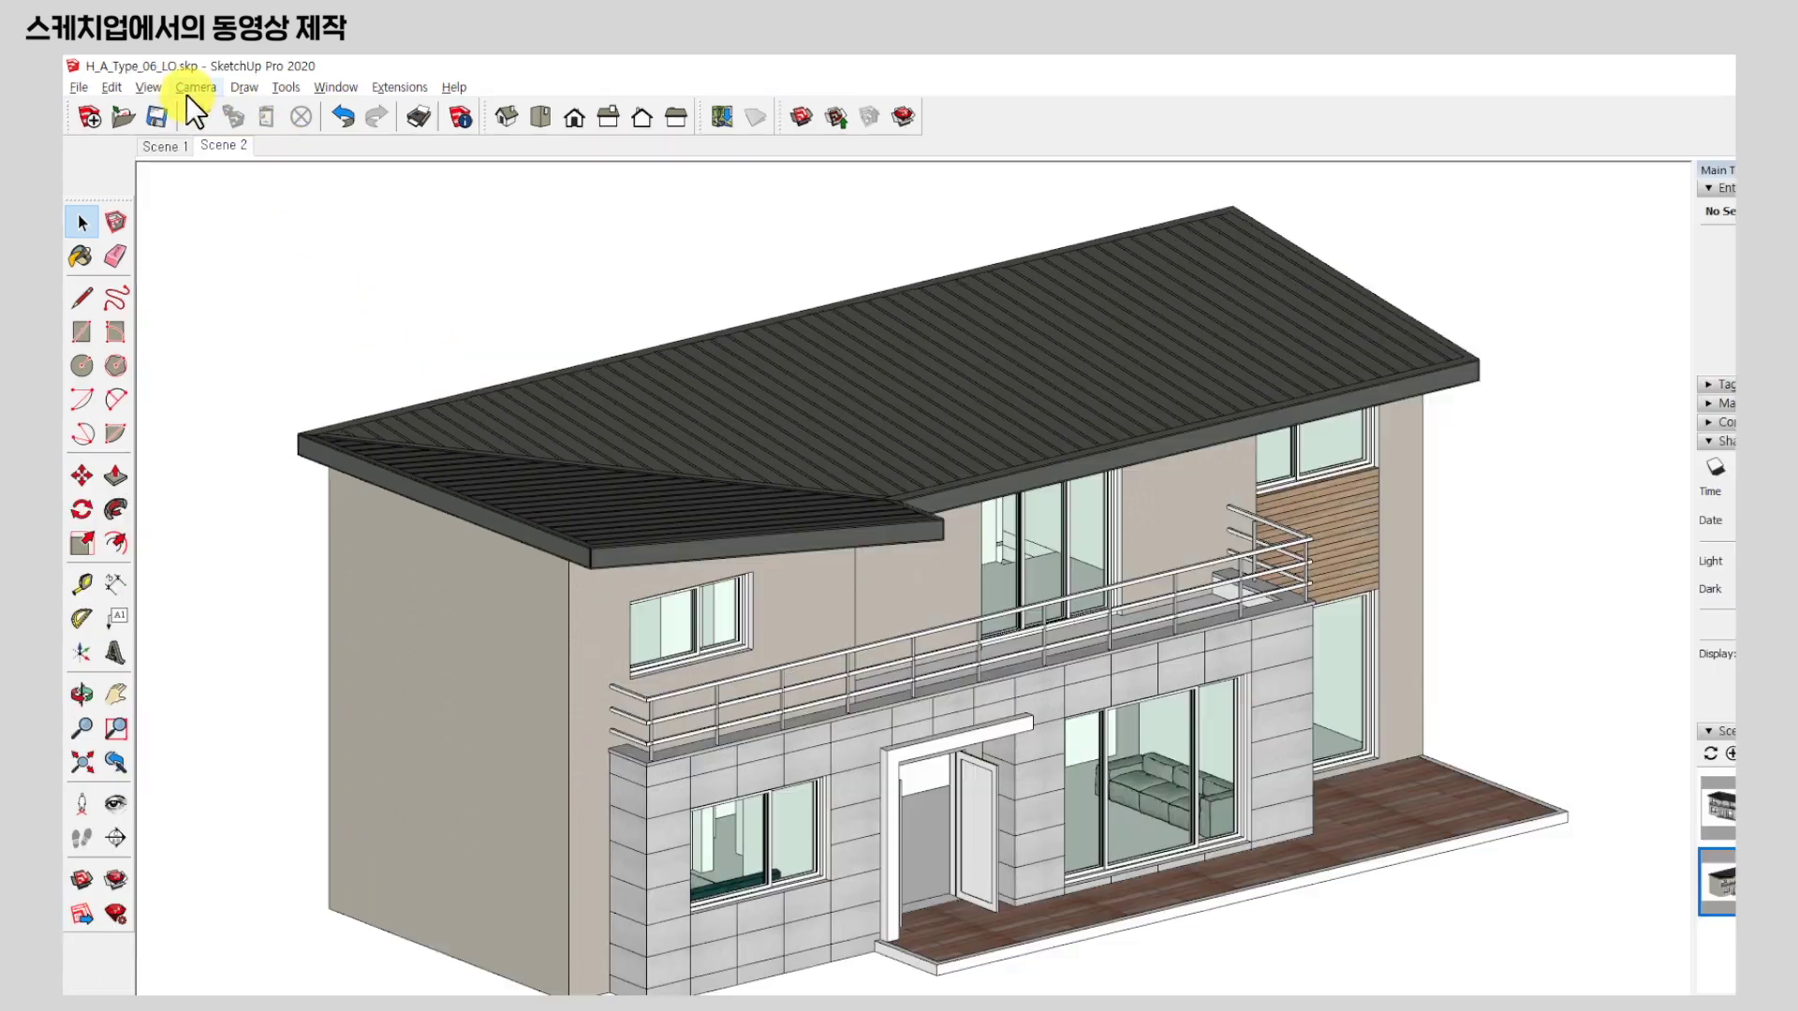
click(174, 84)
Switch the camera to Perspective and orbit to a low view of the front entrance.
click(602, 411)
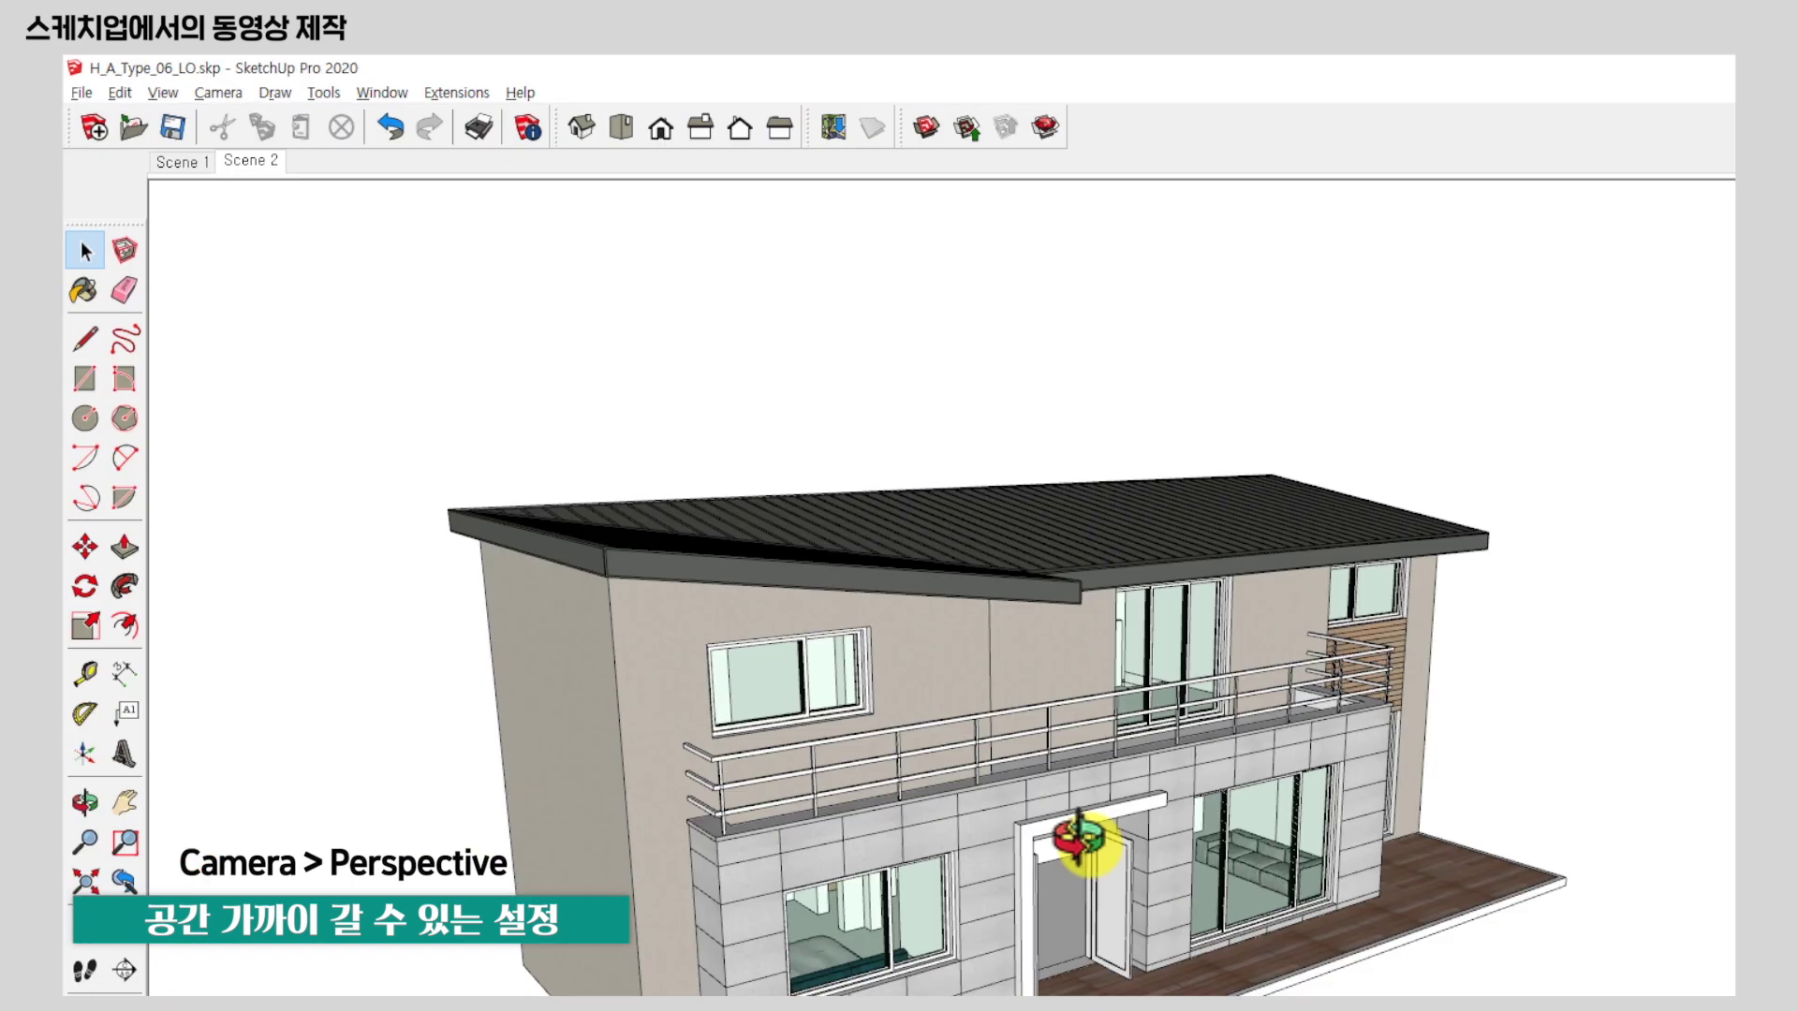
mouse_move(1075, 843)
middle_down()
mouse_move(643, 621)
mouse_move(862, 662)
mouse_move(1021, 632)
mouse_move(924, 622)
mouse_move(957, 668)
middle_up()
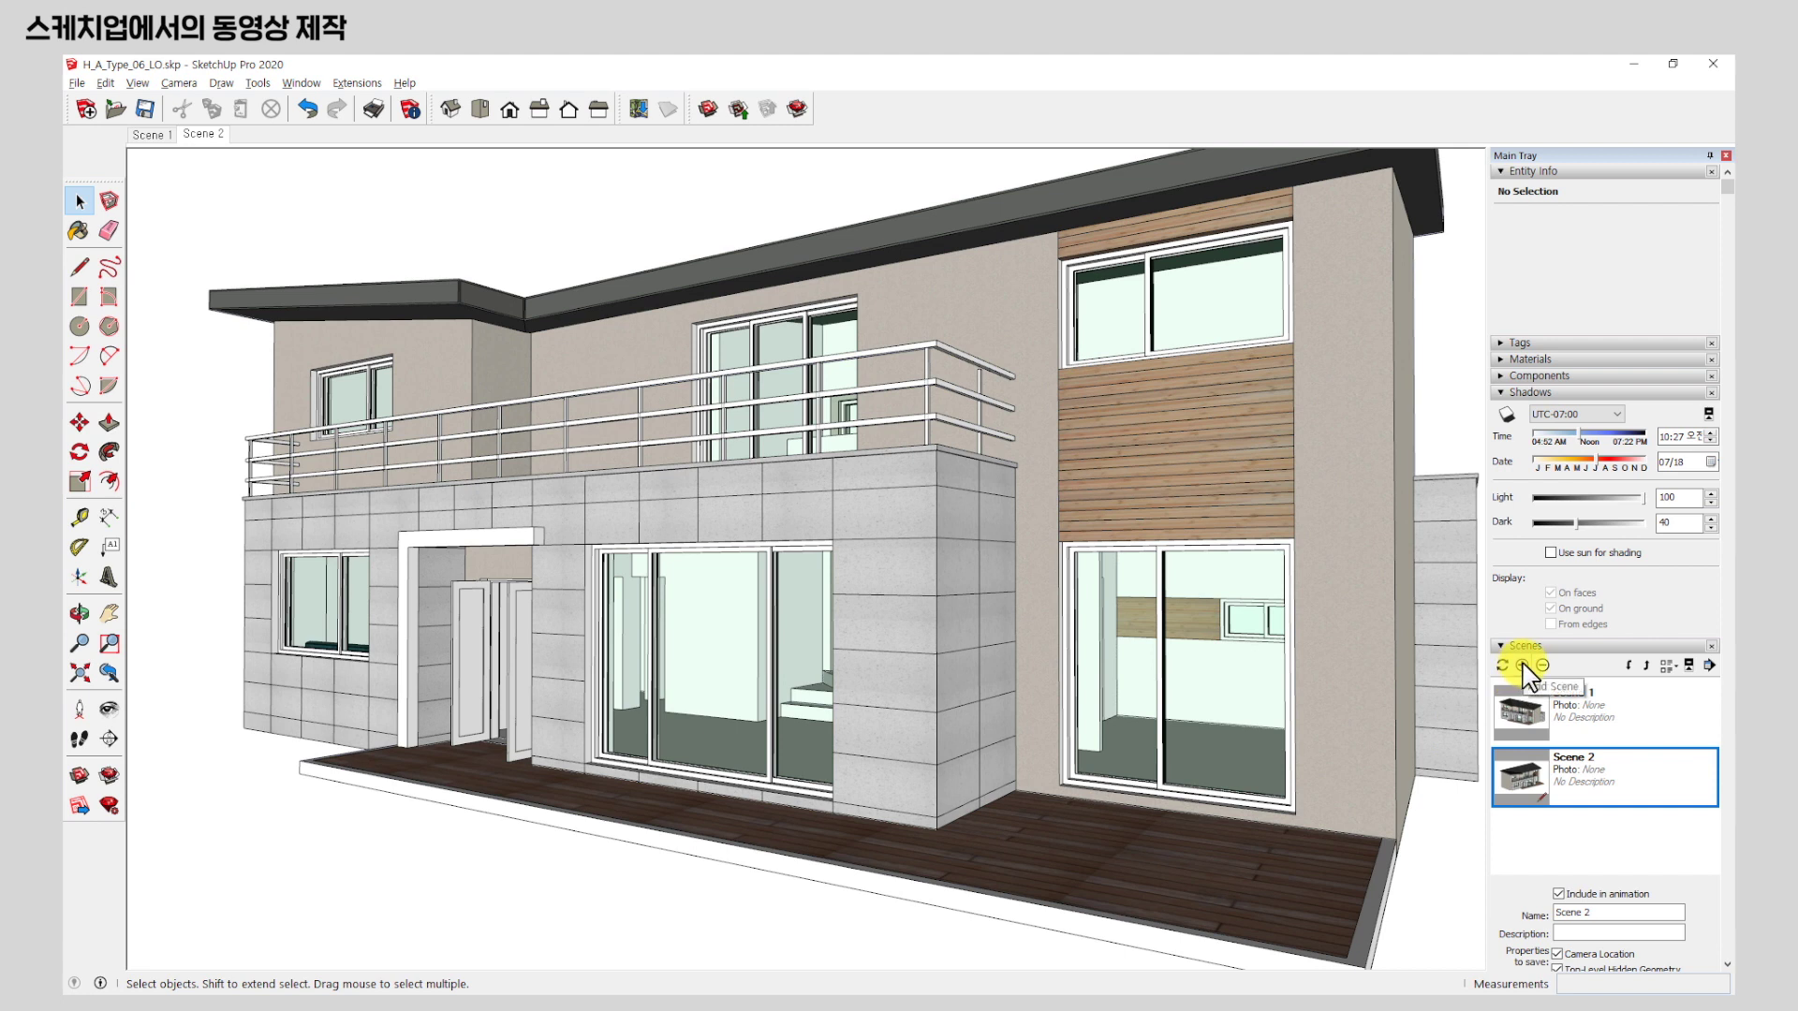
Add Scene 3 from the low entrance-and-deck view, then preview Scenes 1 and 2.
right_click(217, 140)
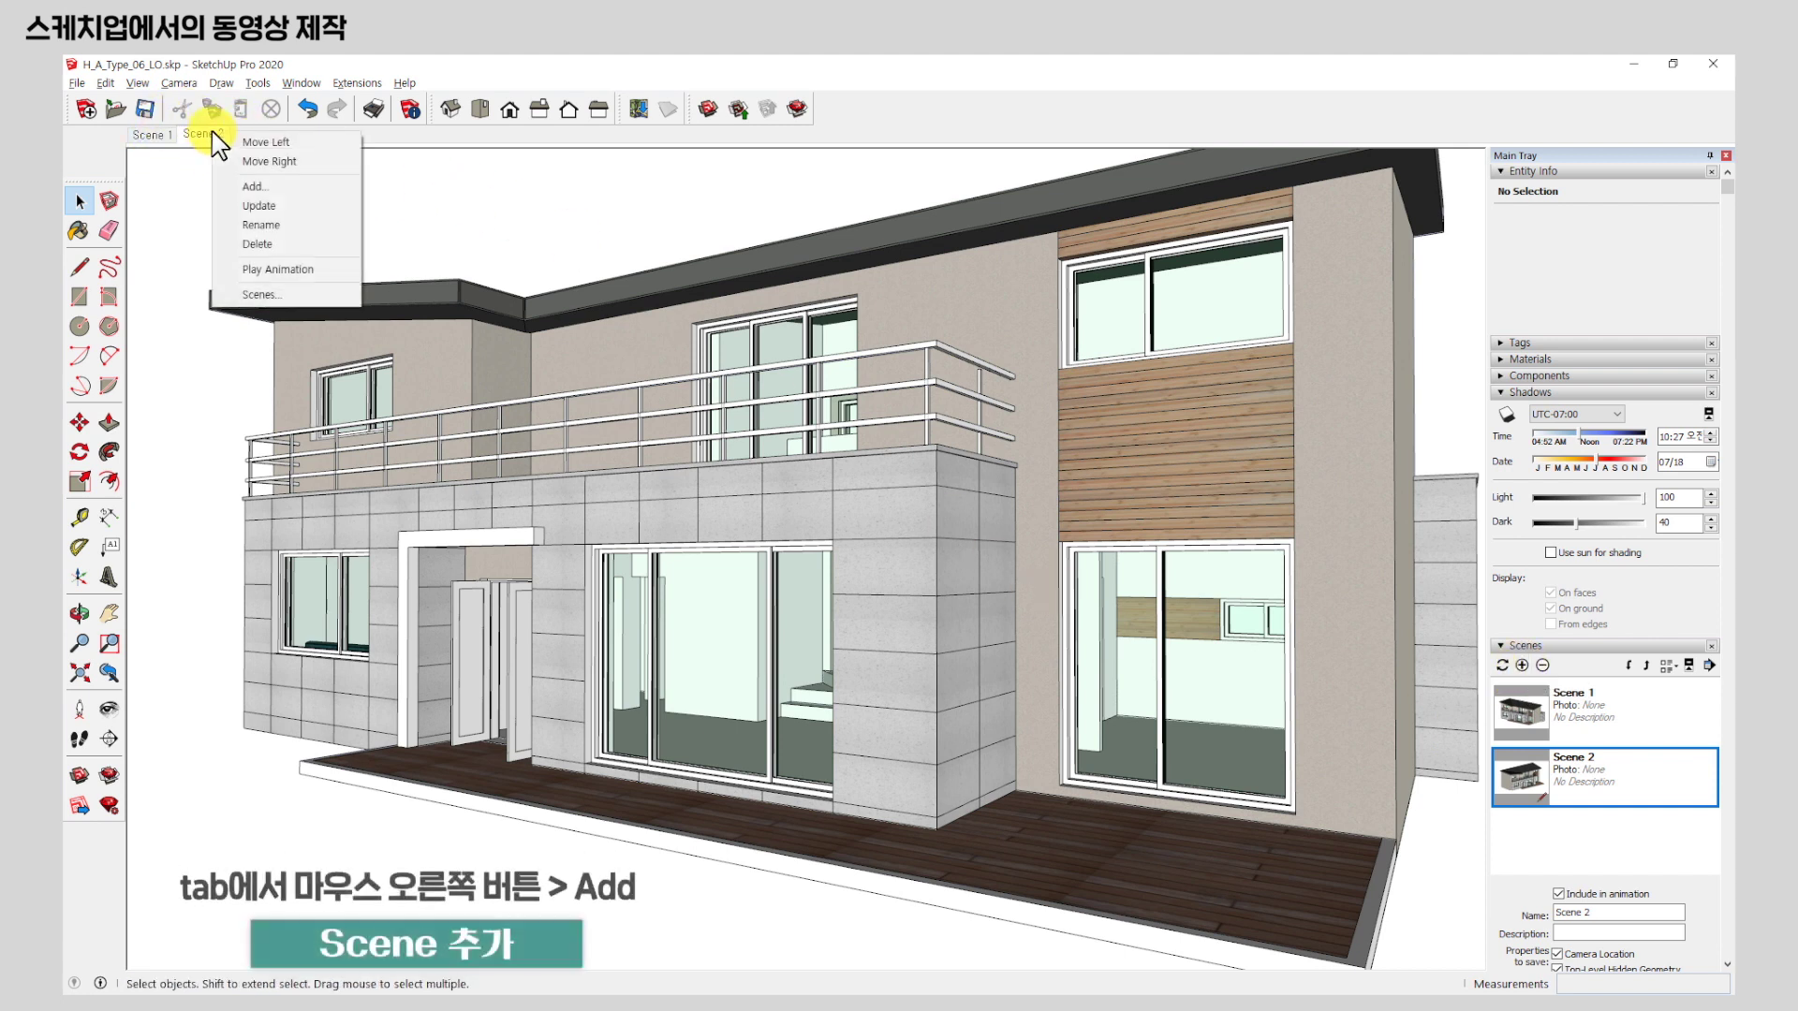
click(273, 186)
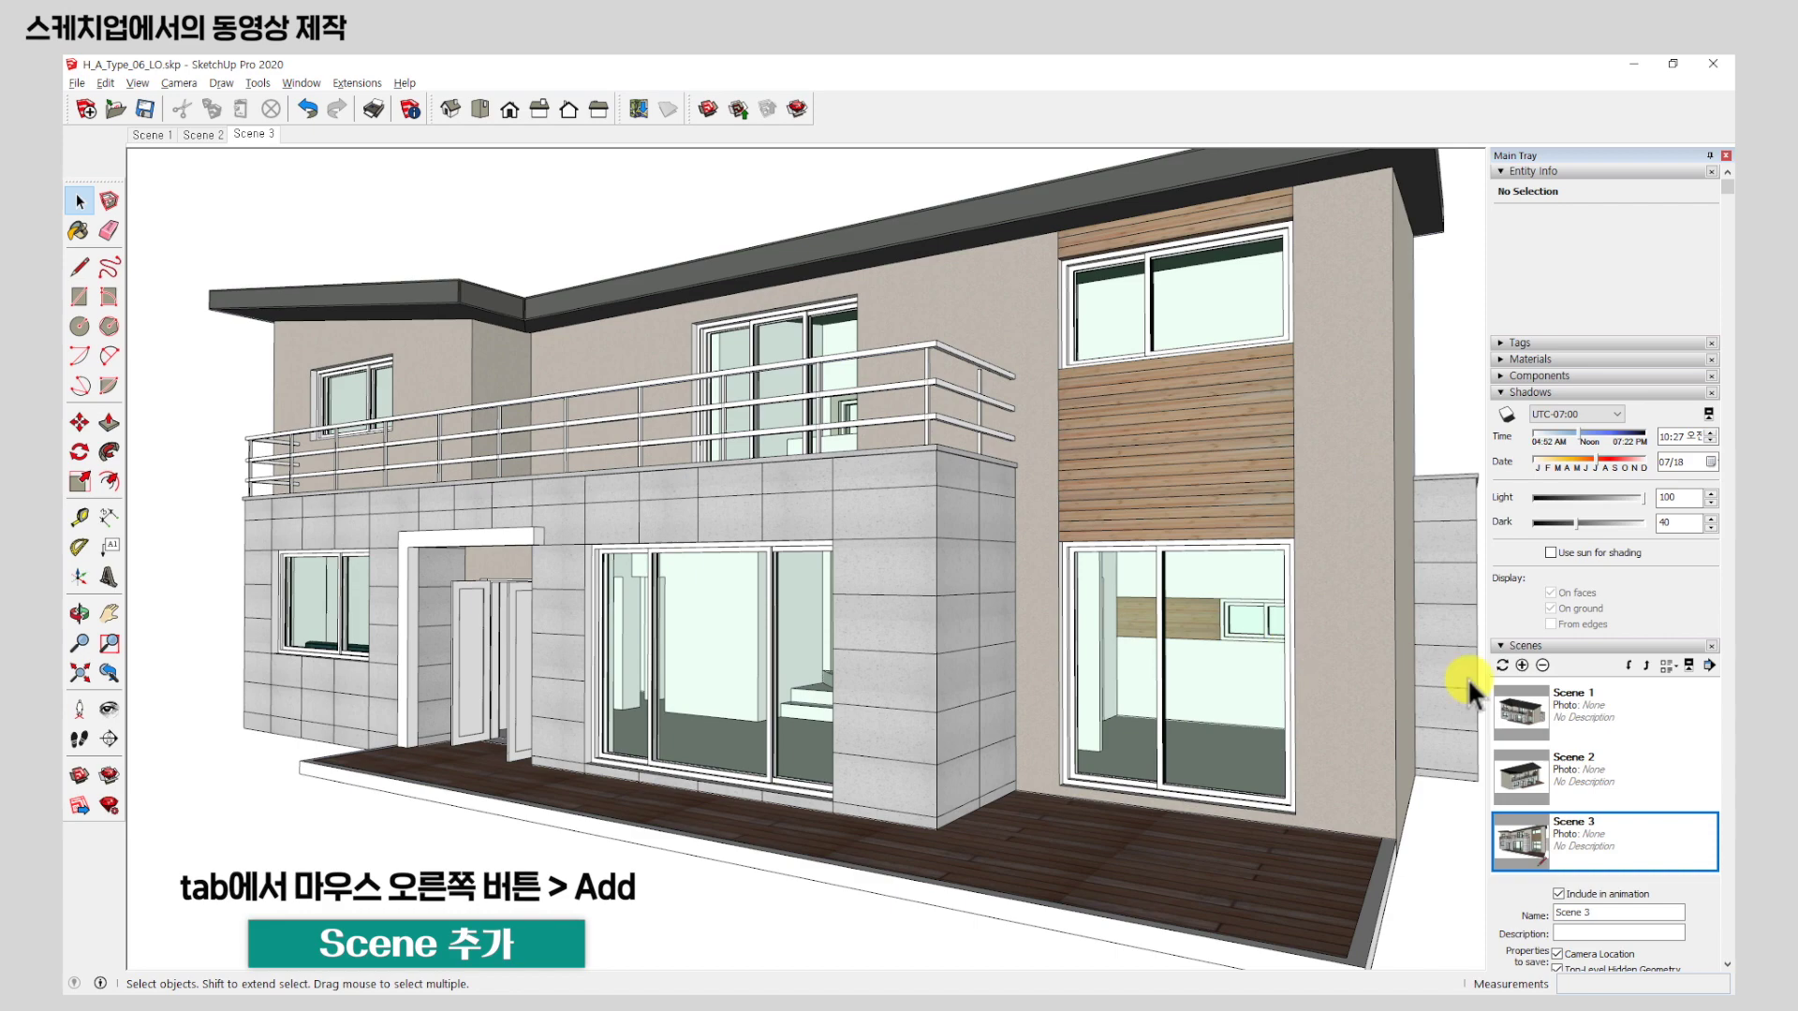
click(150, 134)
click(206, 136)
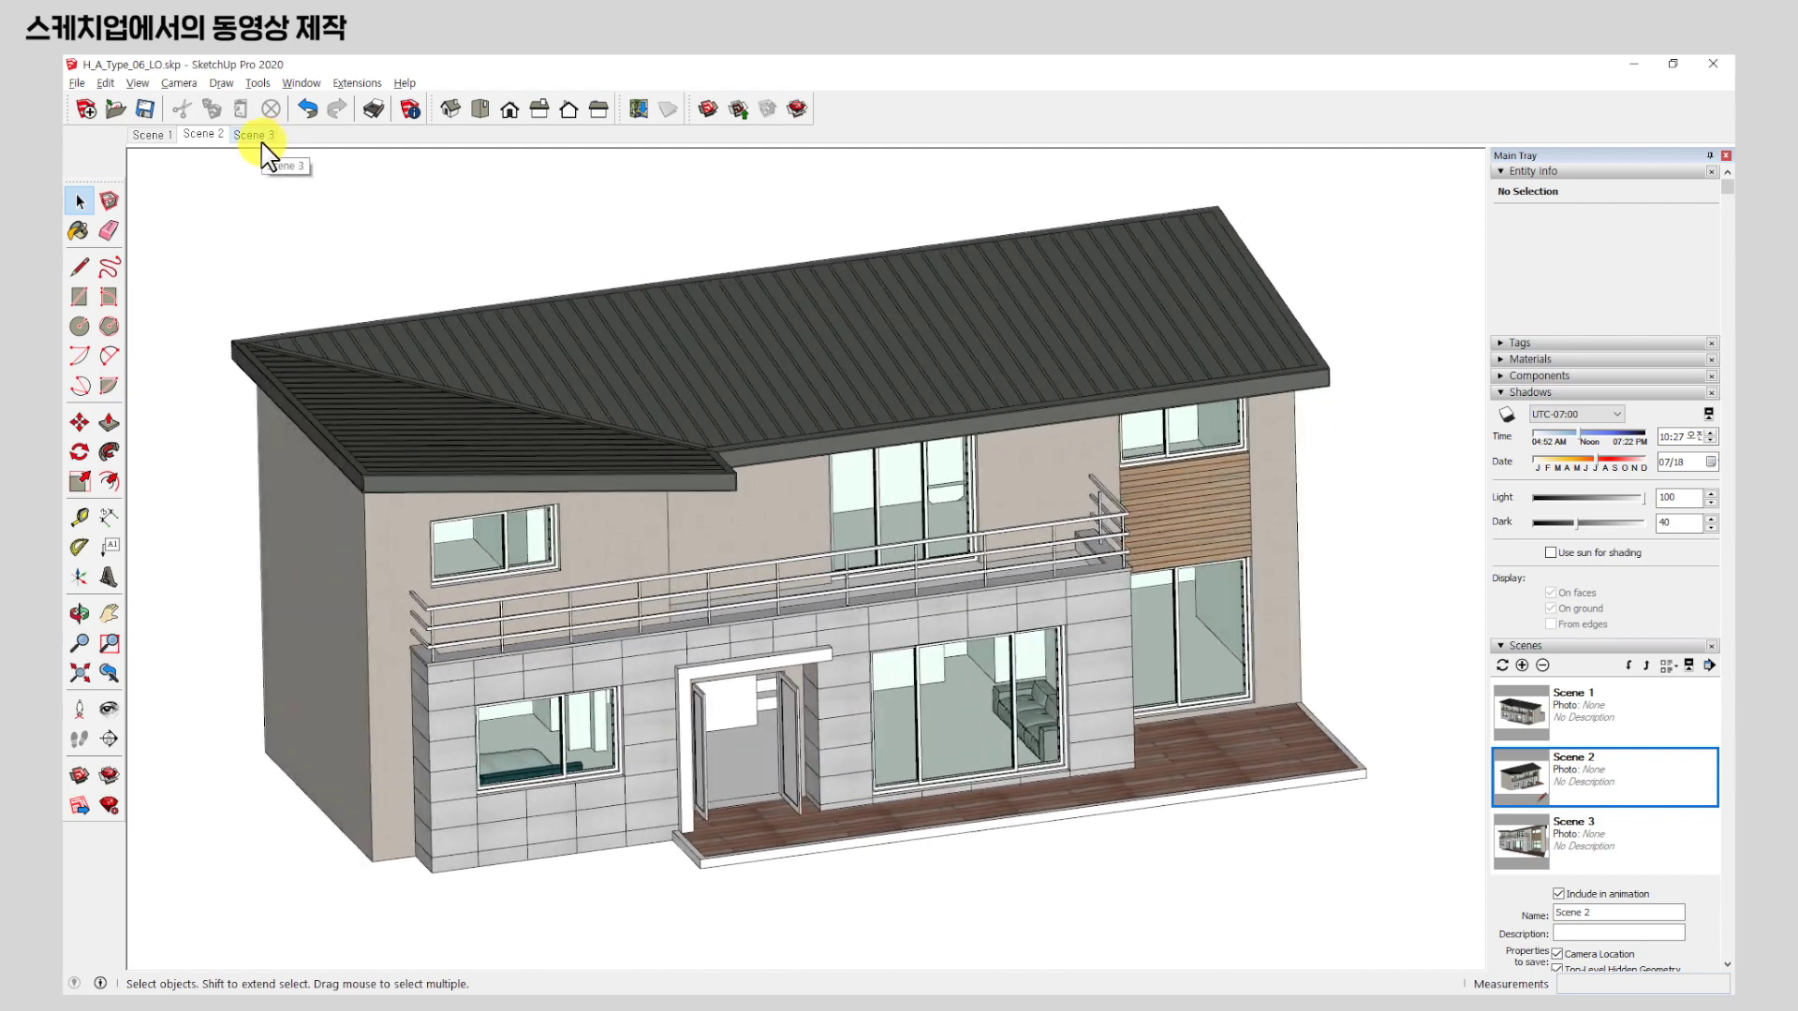
From Scene 3, zoom through the sliding door to the staircase and add it as Scene 4.
click(262, 137)
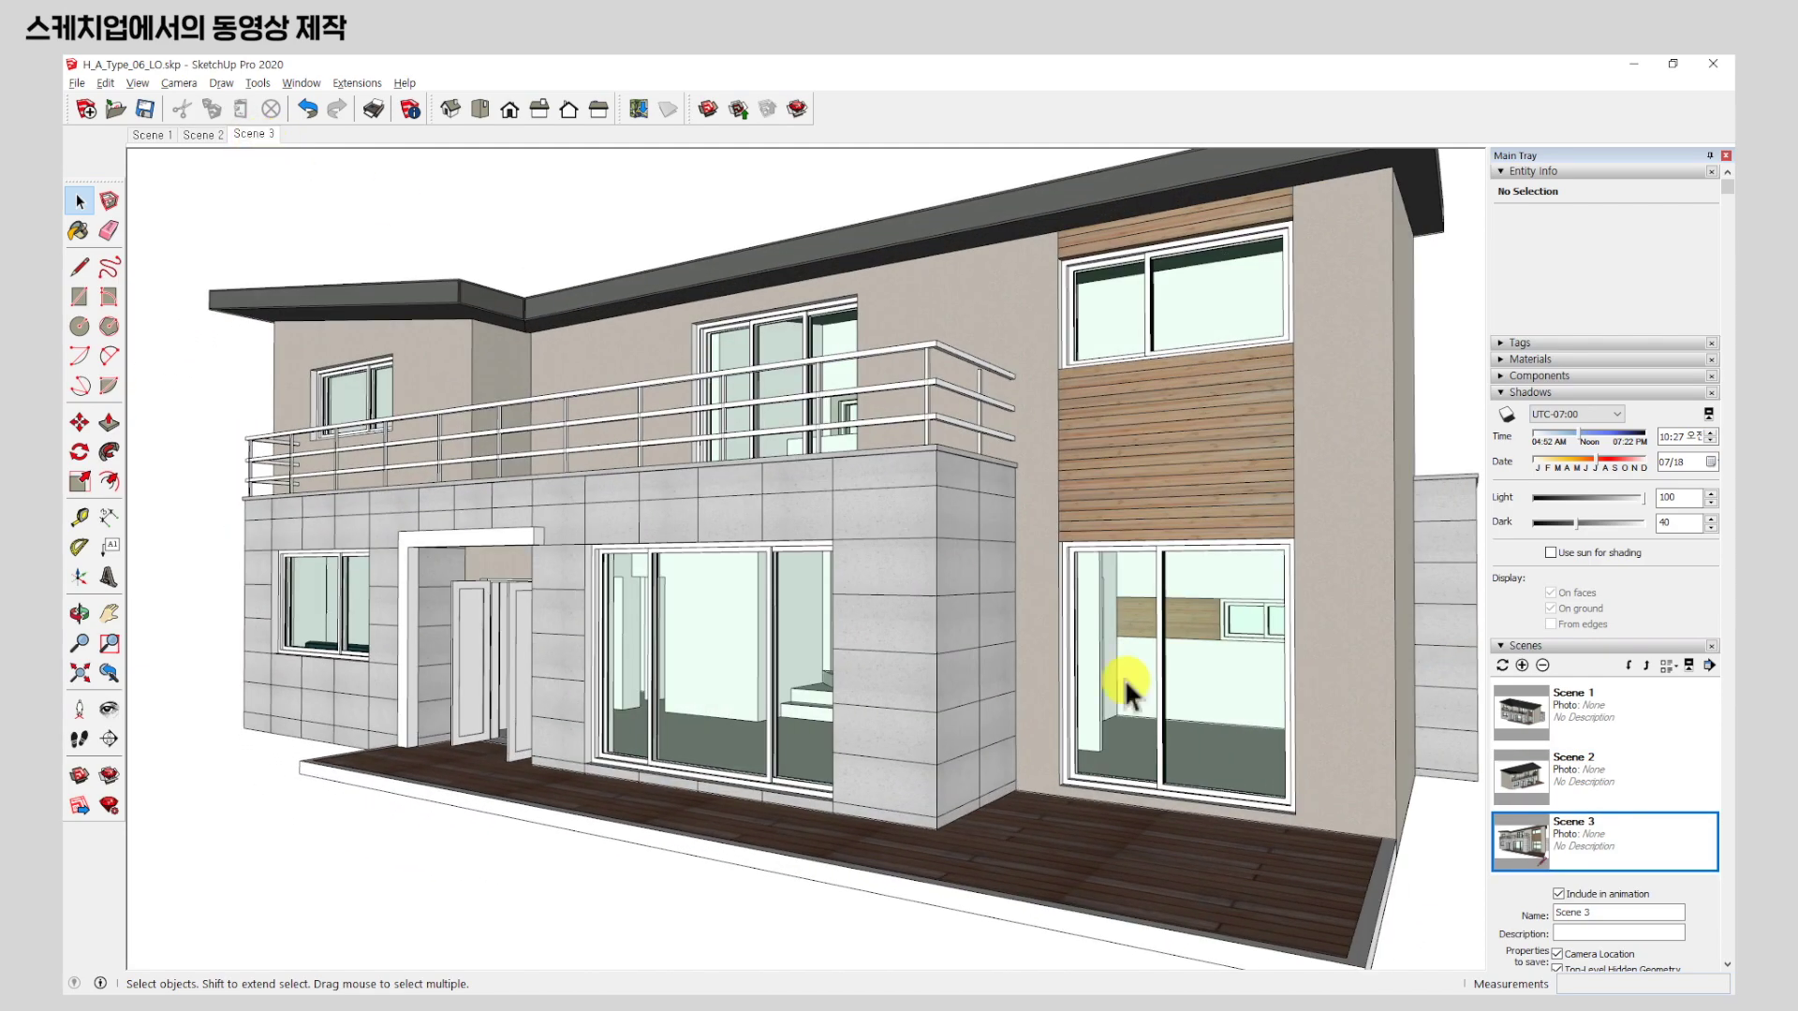
scroll(740, 712, up, 10)
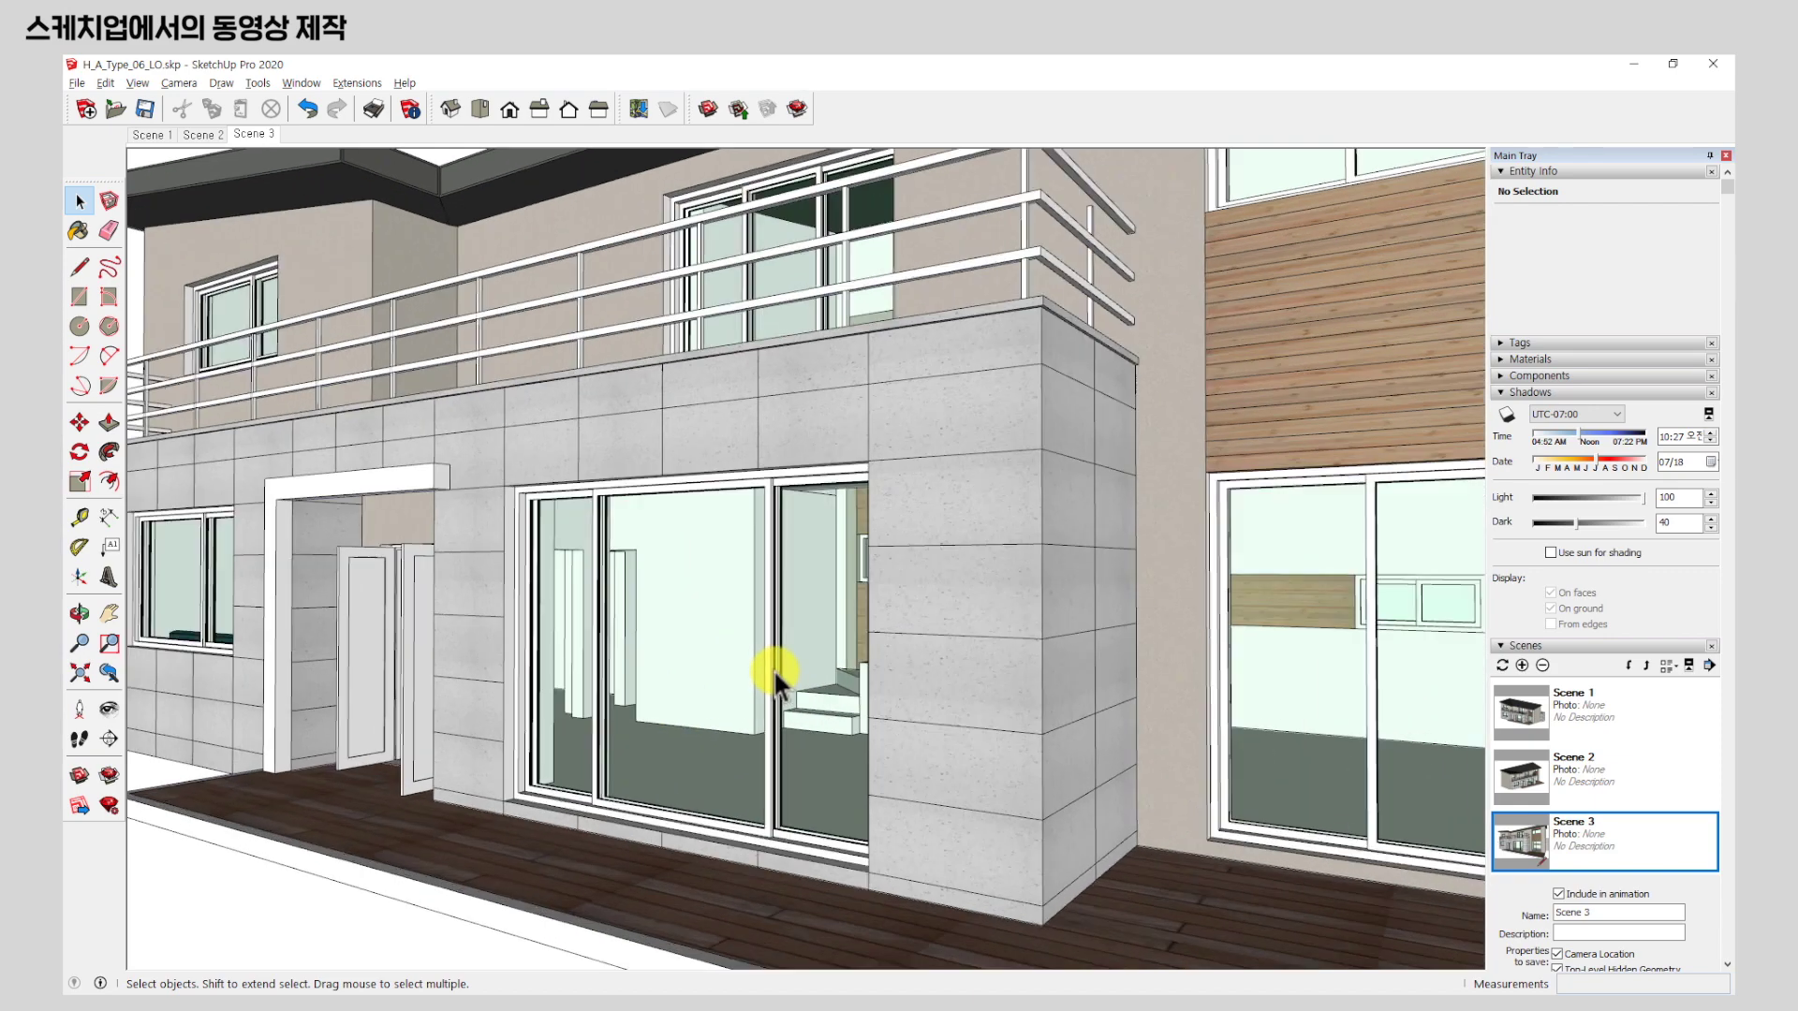
scroll(833, 639, up, 8)
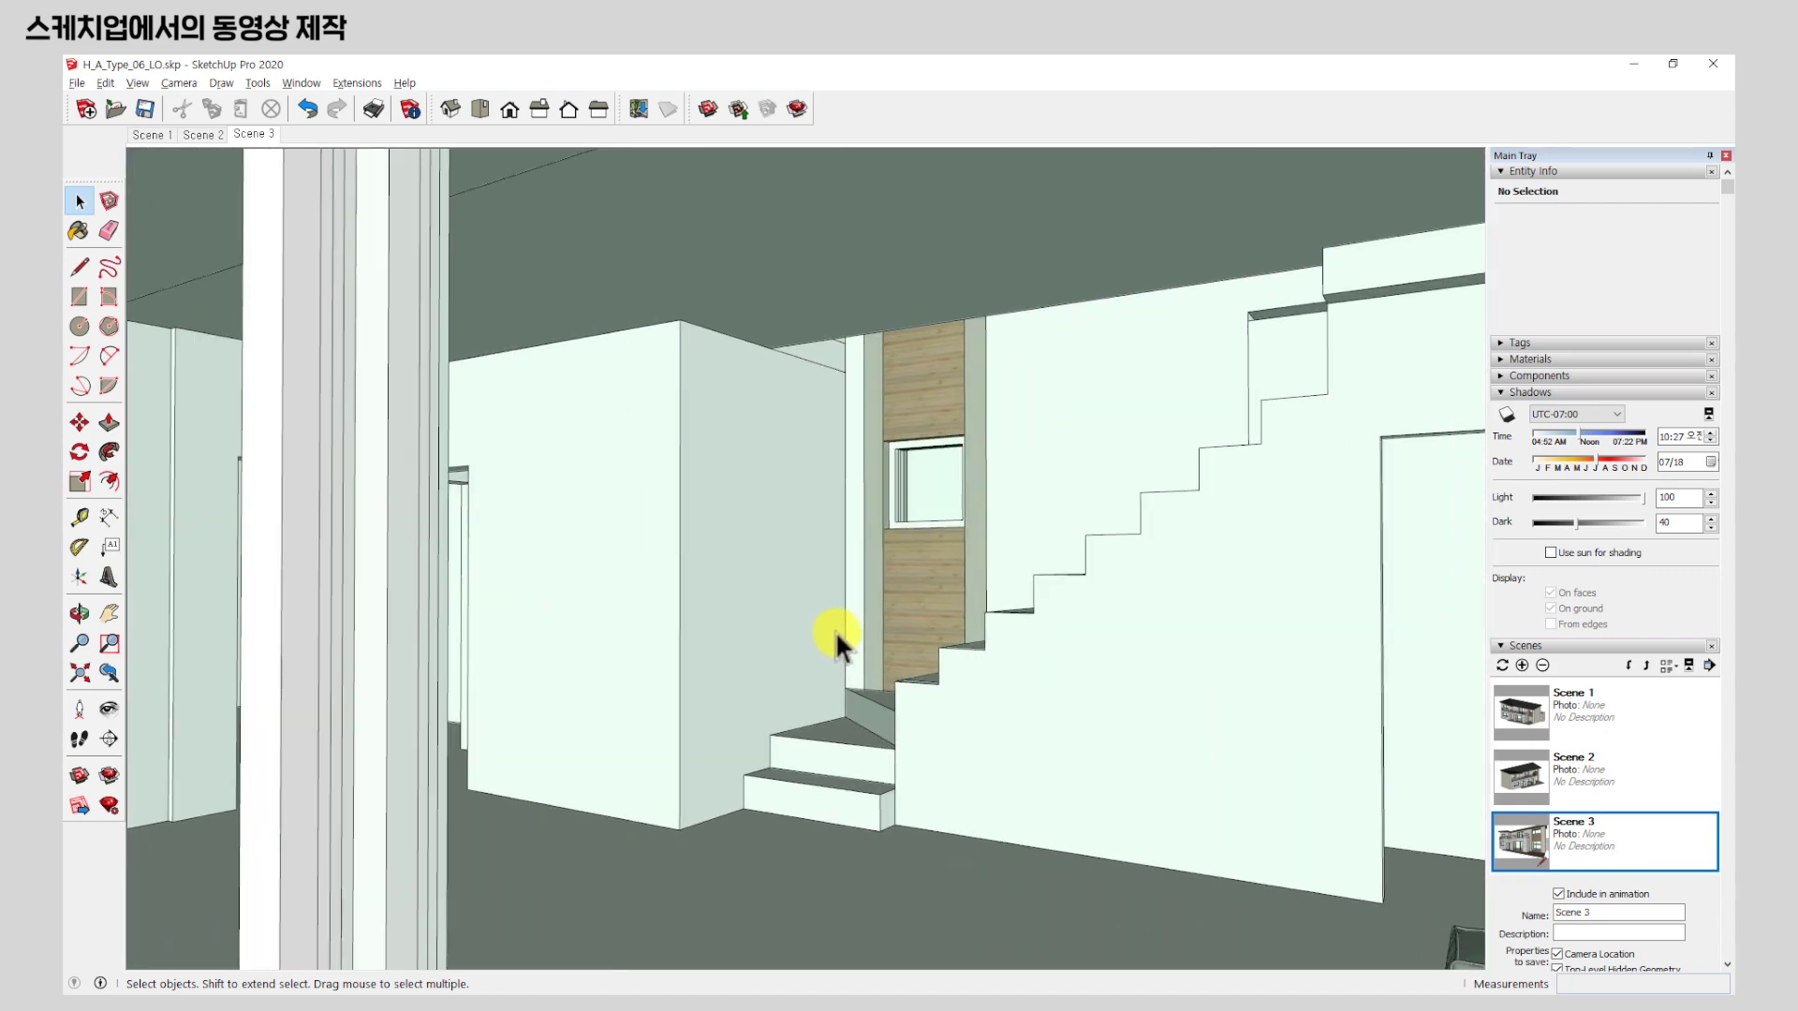
scroll(835, 633, up, 3)
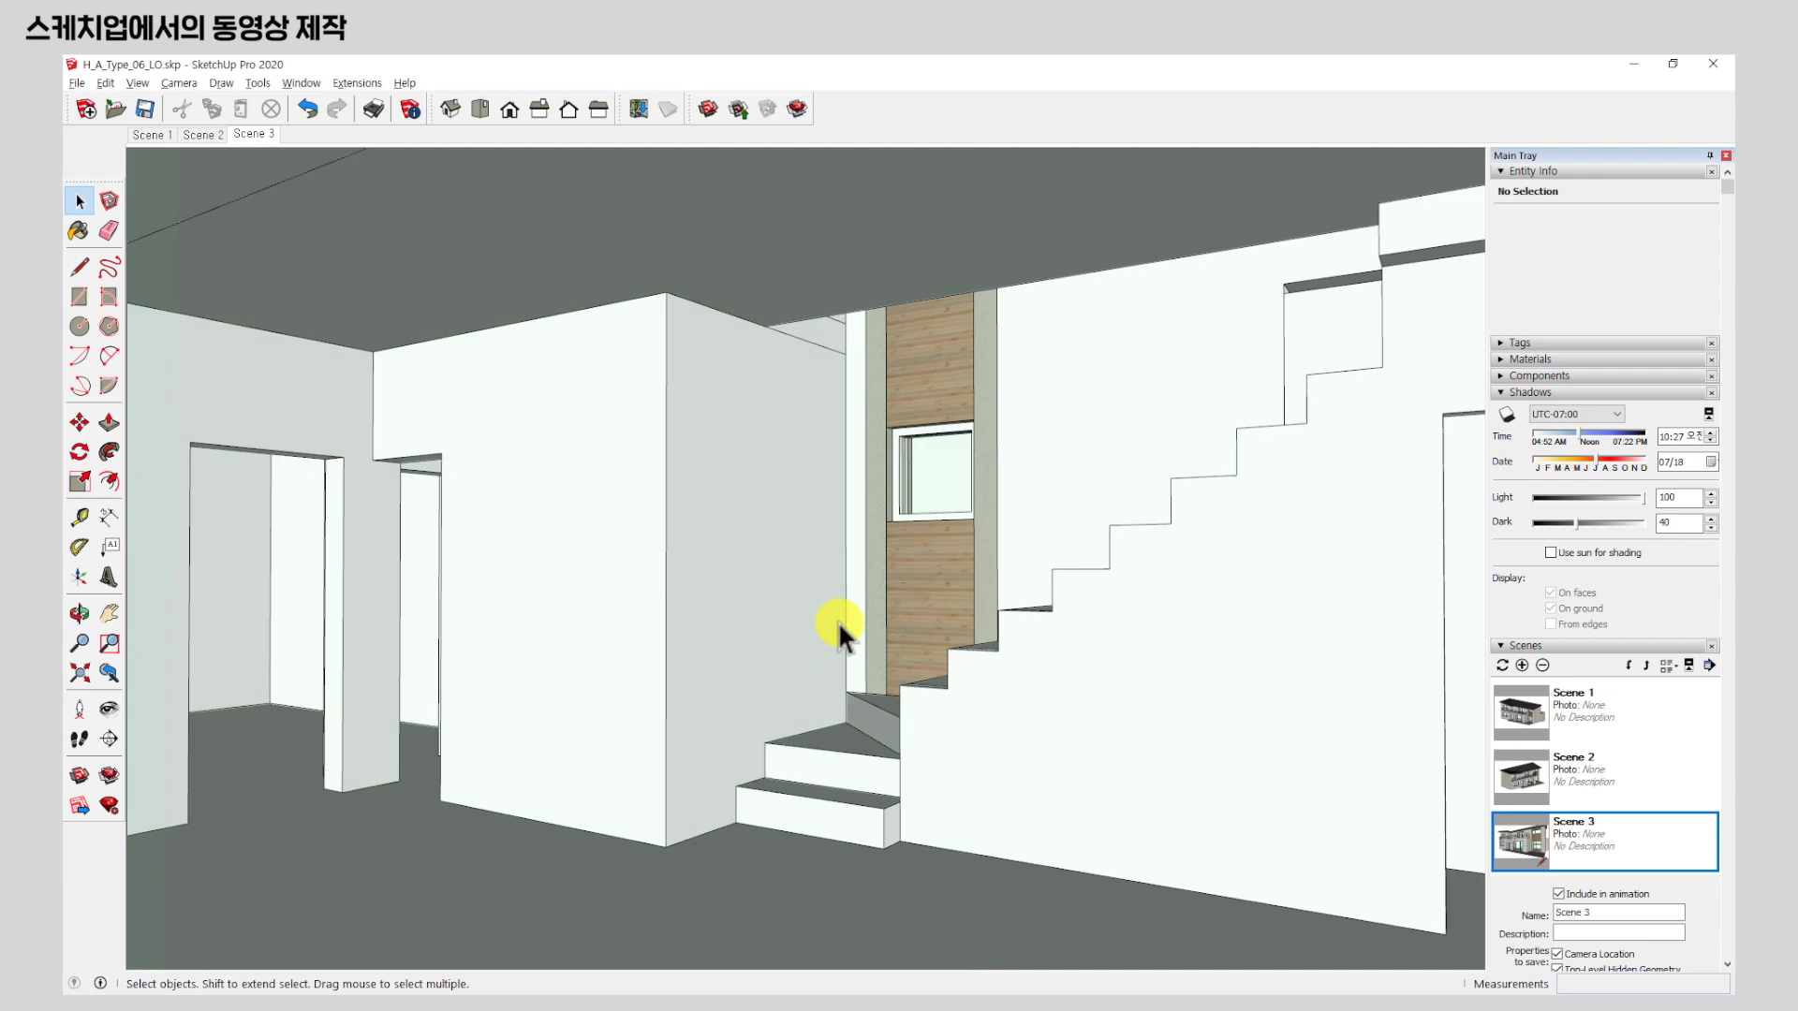
right_click(268, 137)
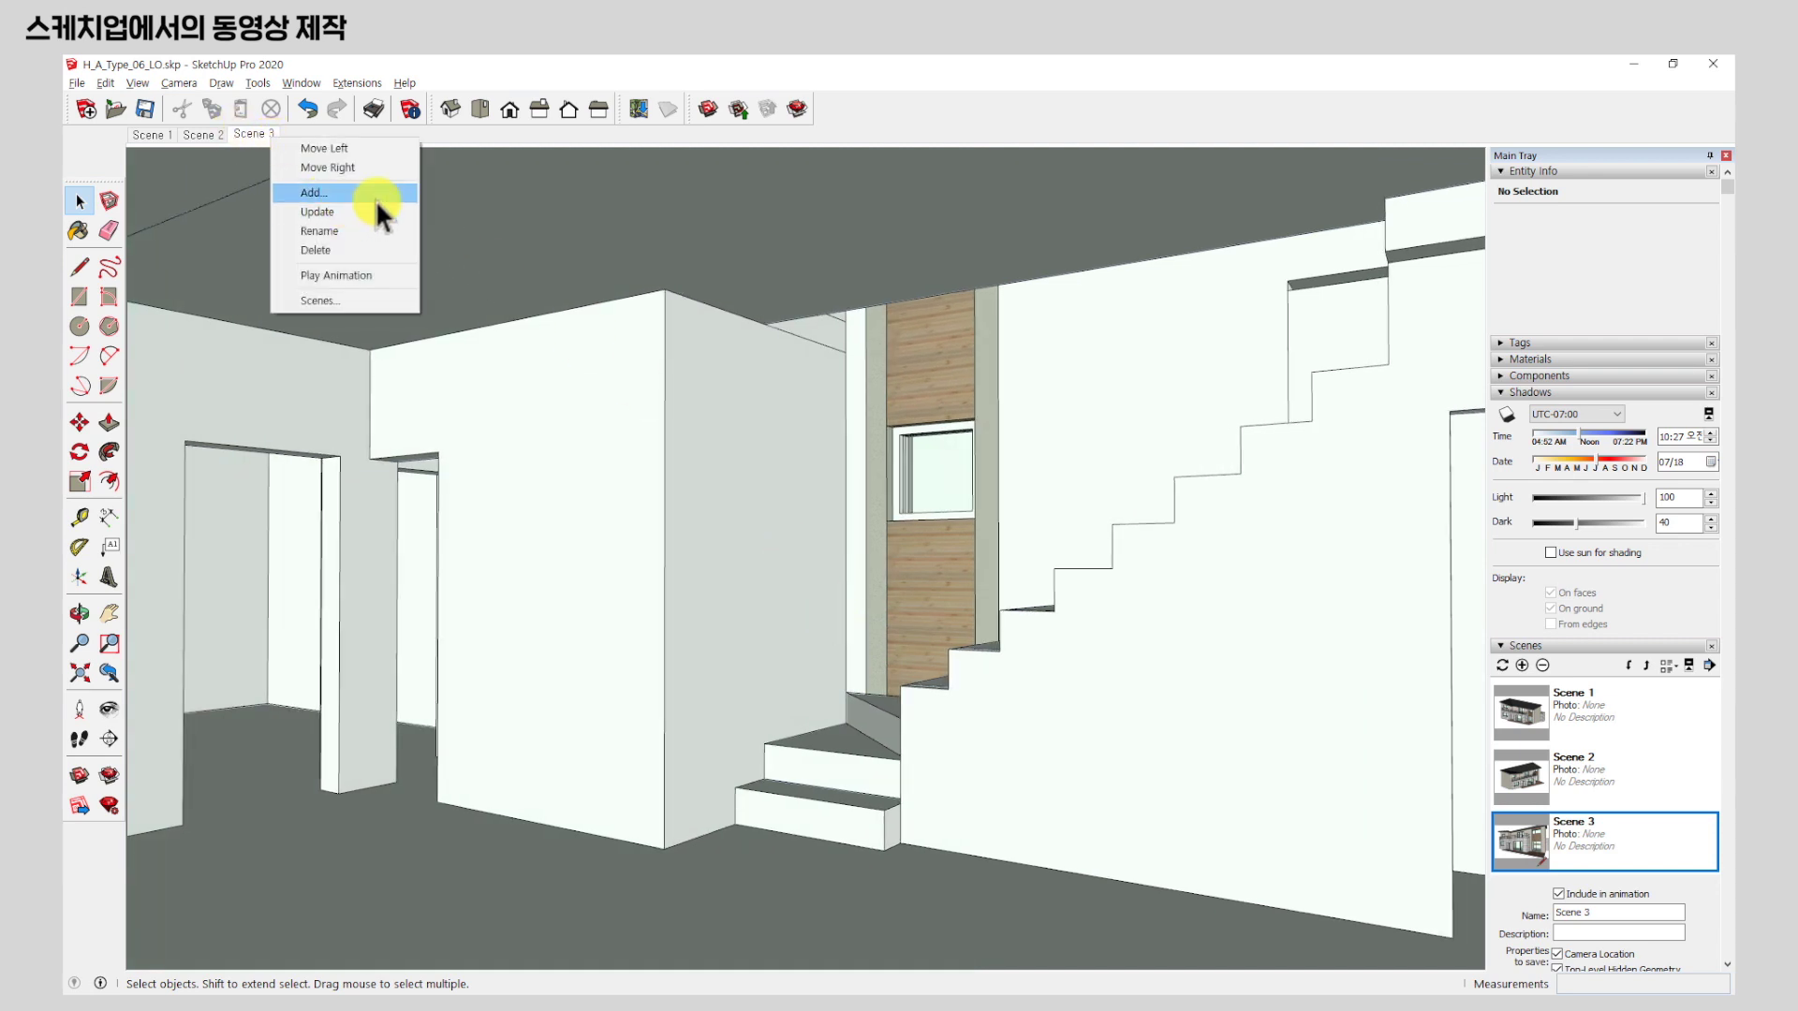
click(341, 196)
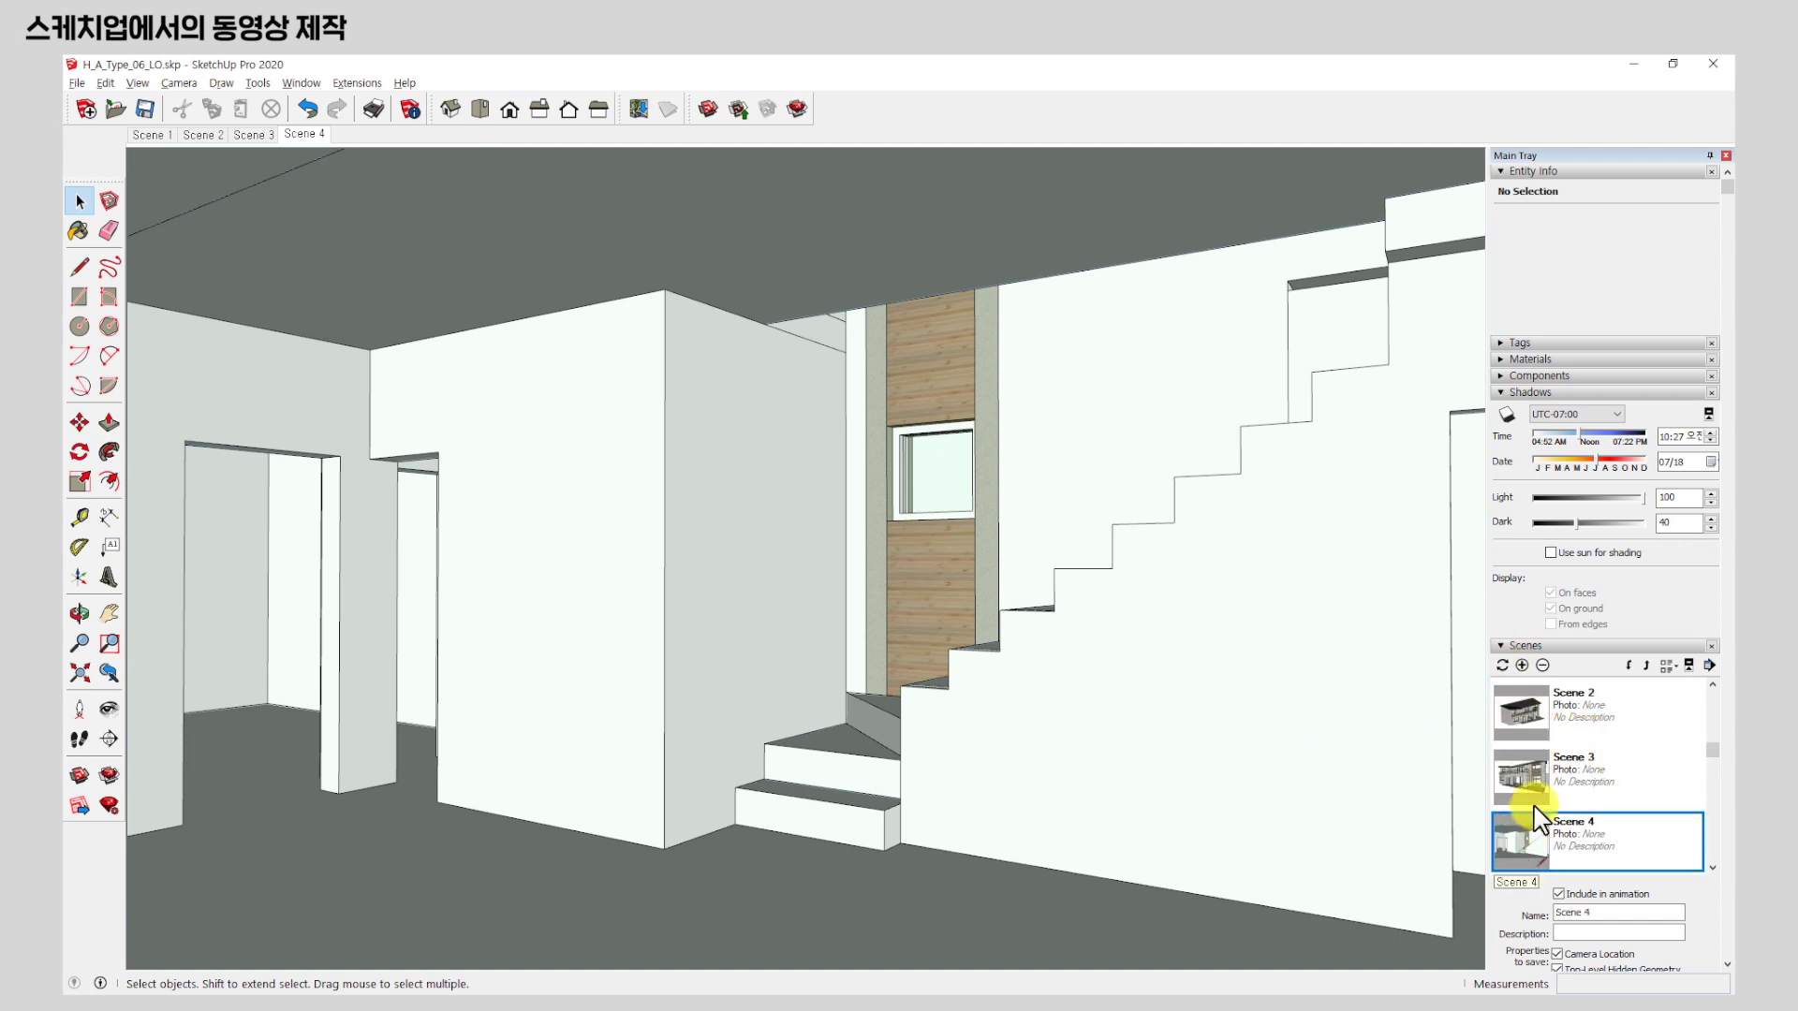
scroll(1543, 825, up, 1)
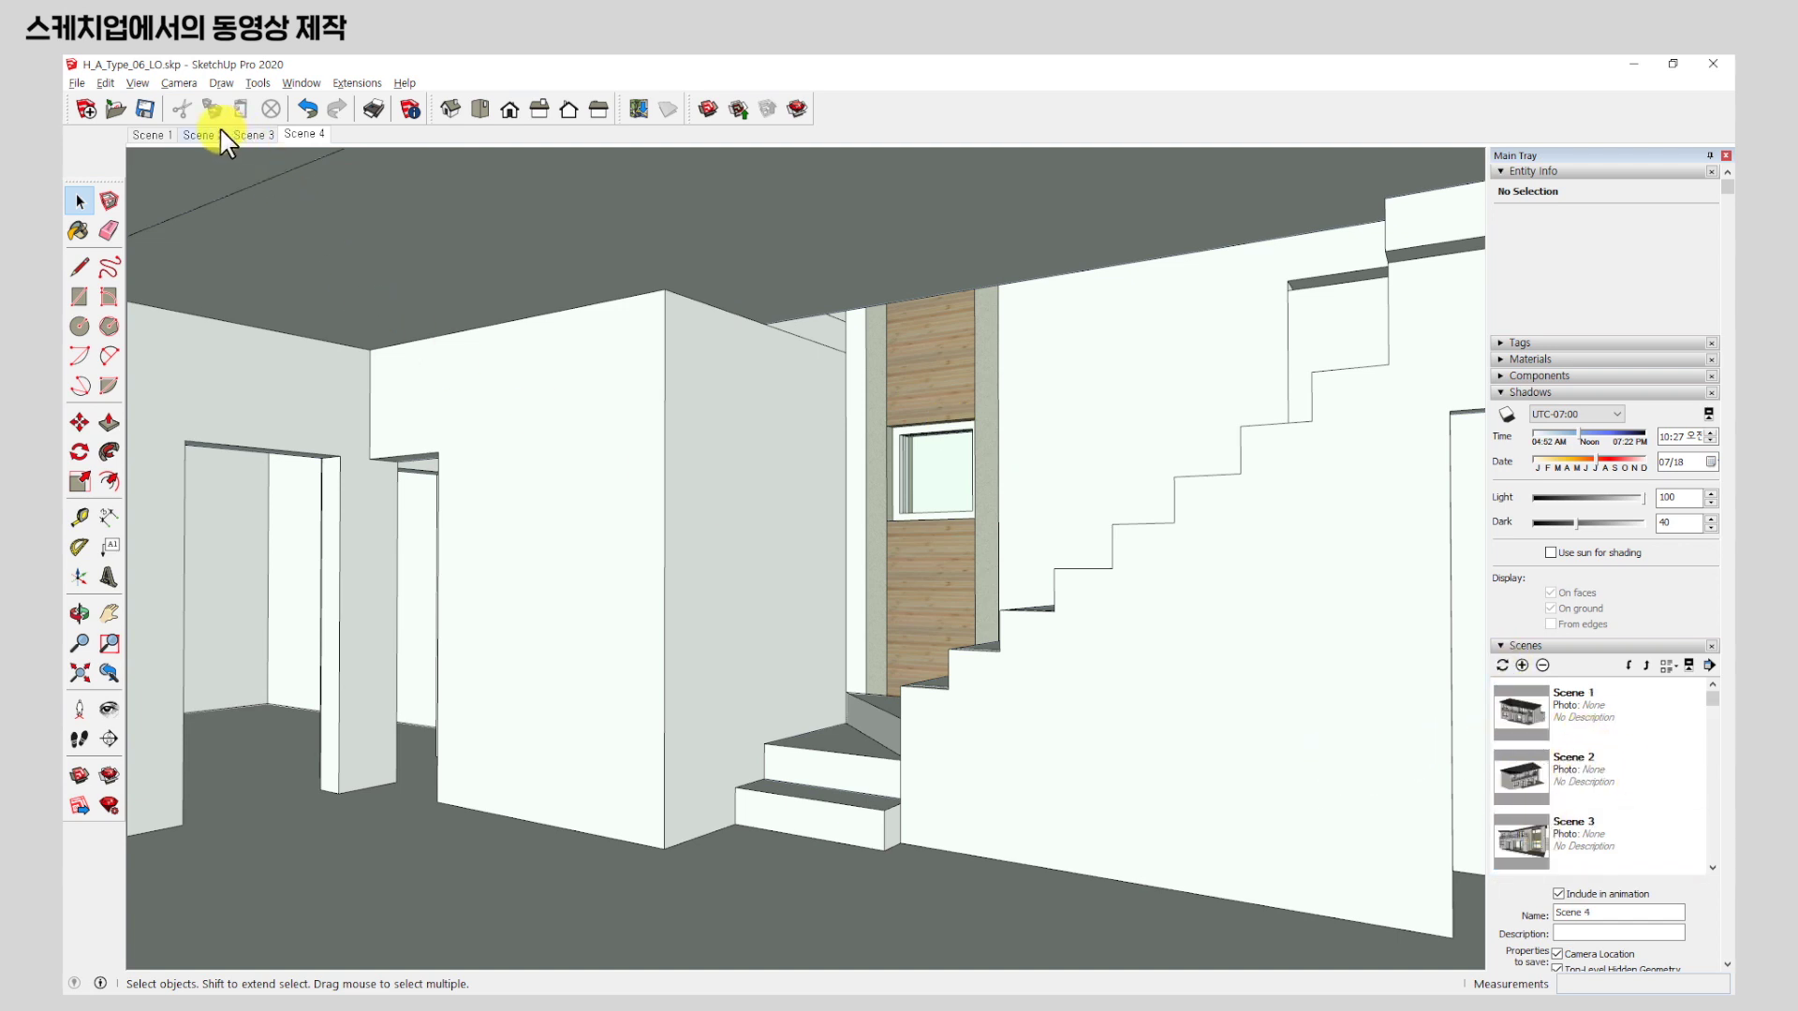
Play the transitions through Scenes 3, 4, 1, 2 and 3, ending on Scene 1.
click(245, 134)
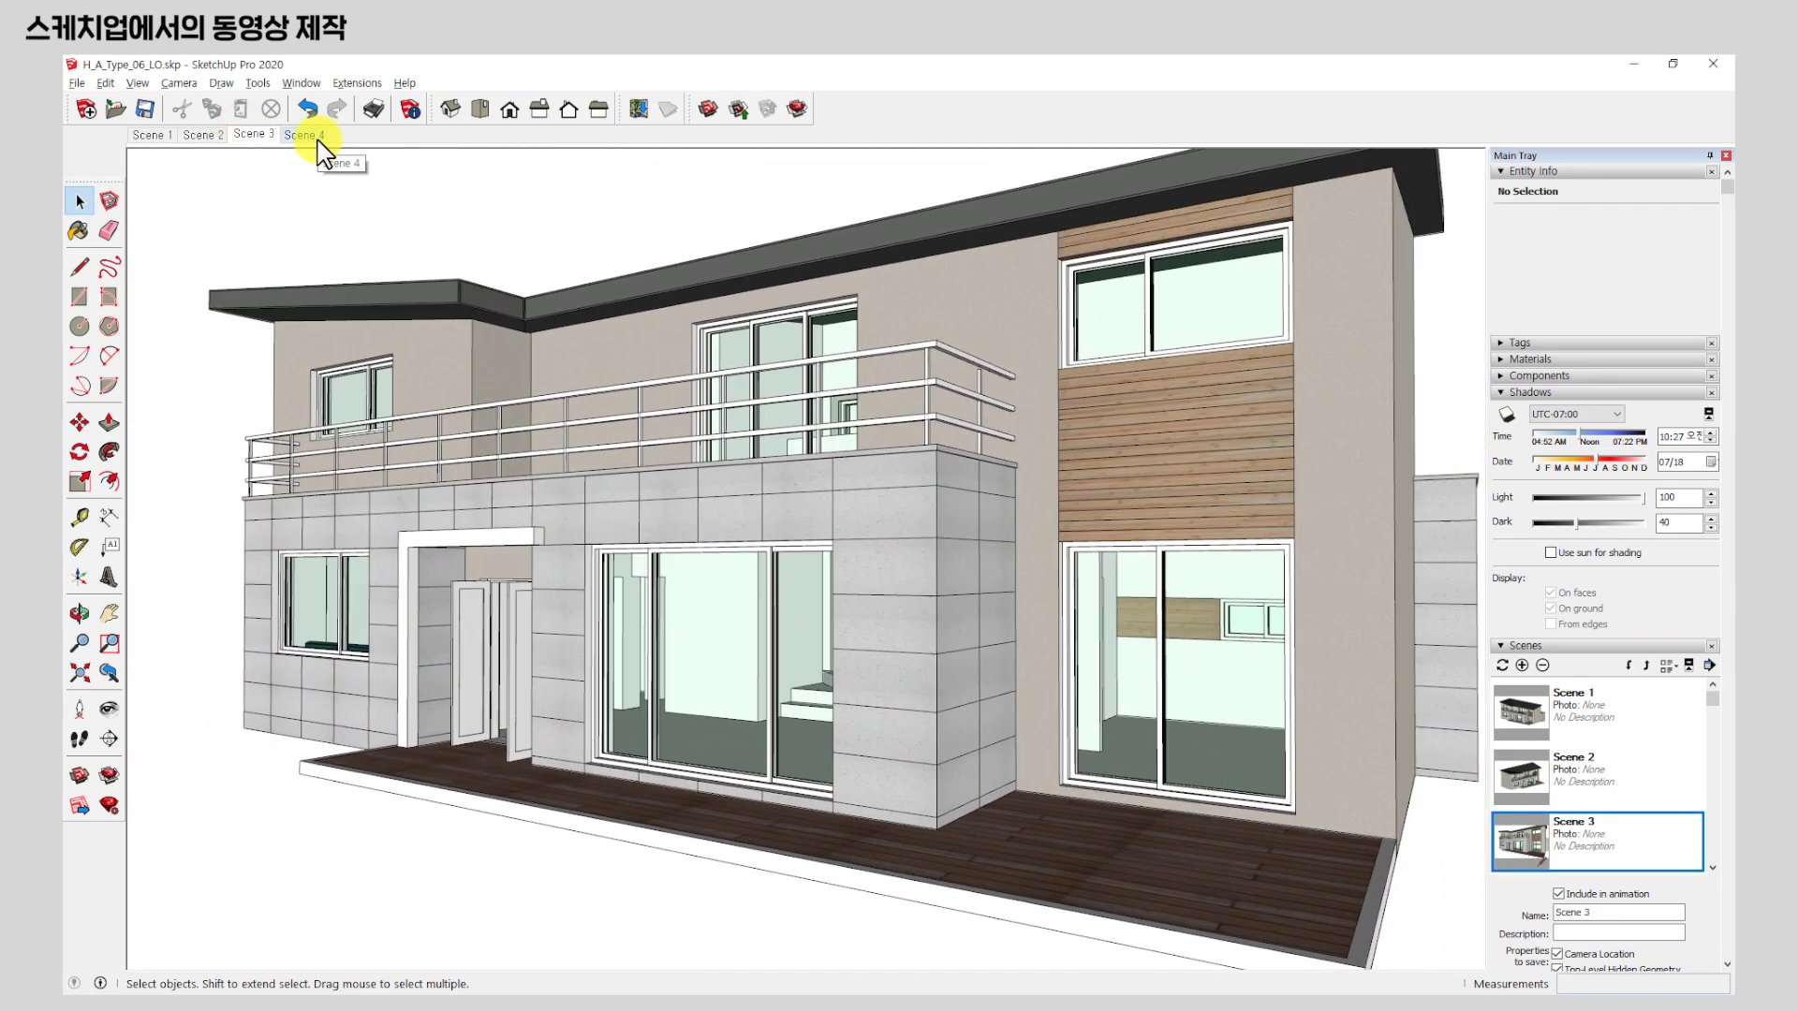
click(317, 139)
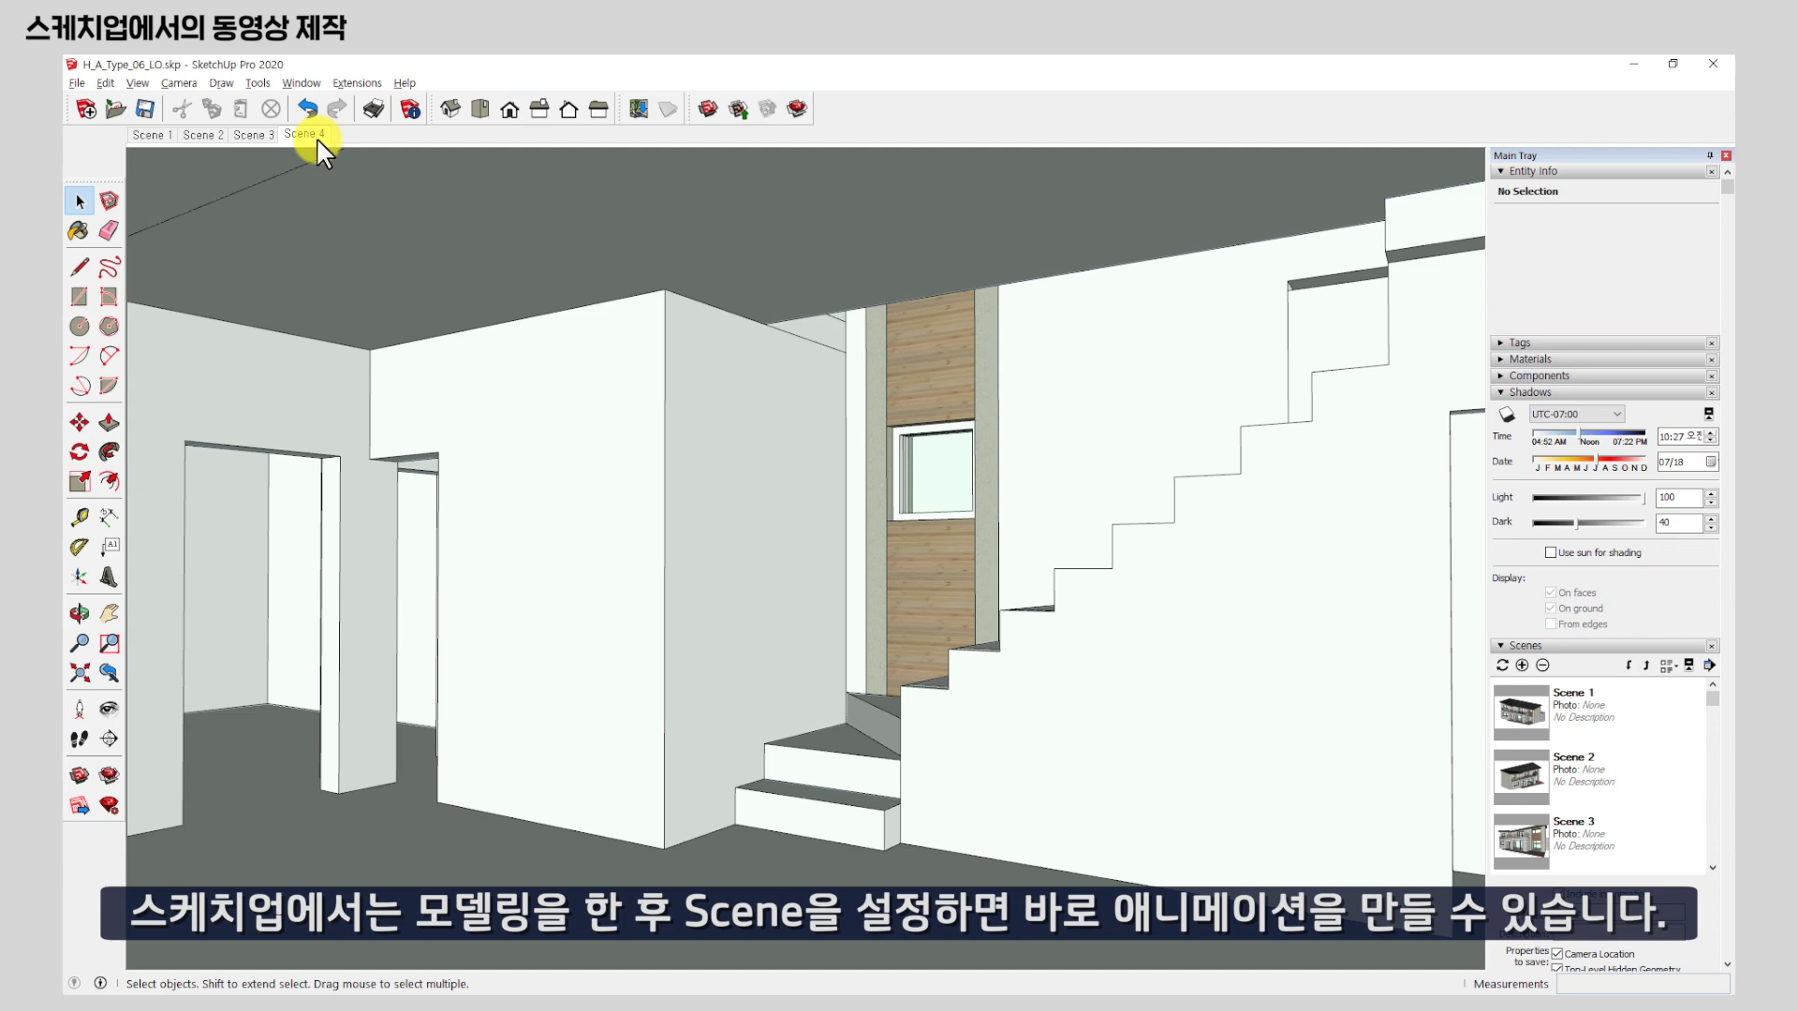
click(144, 134)
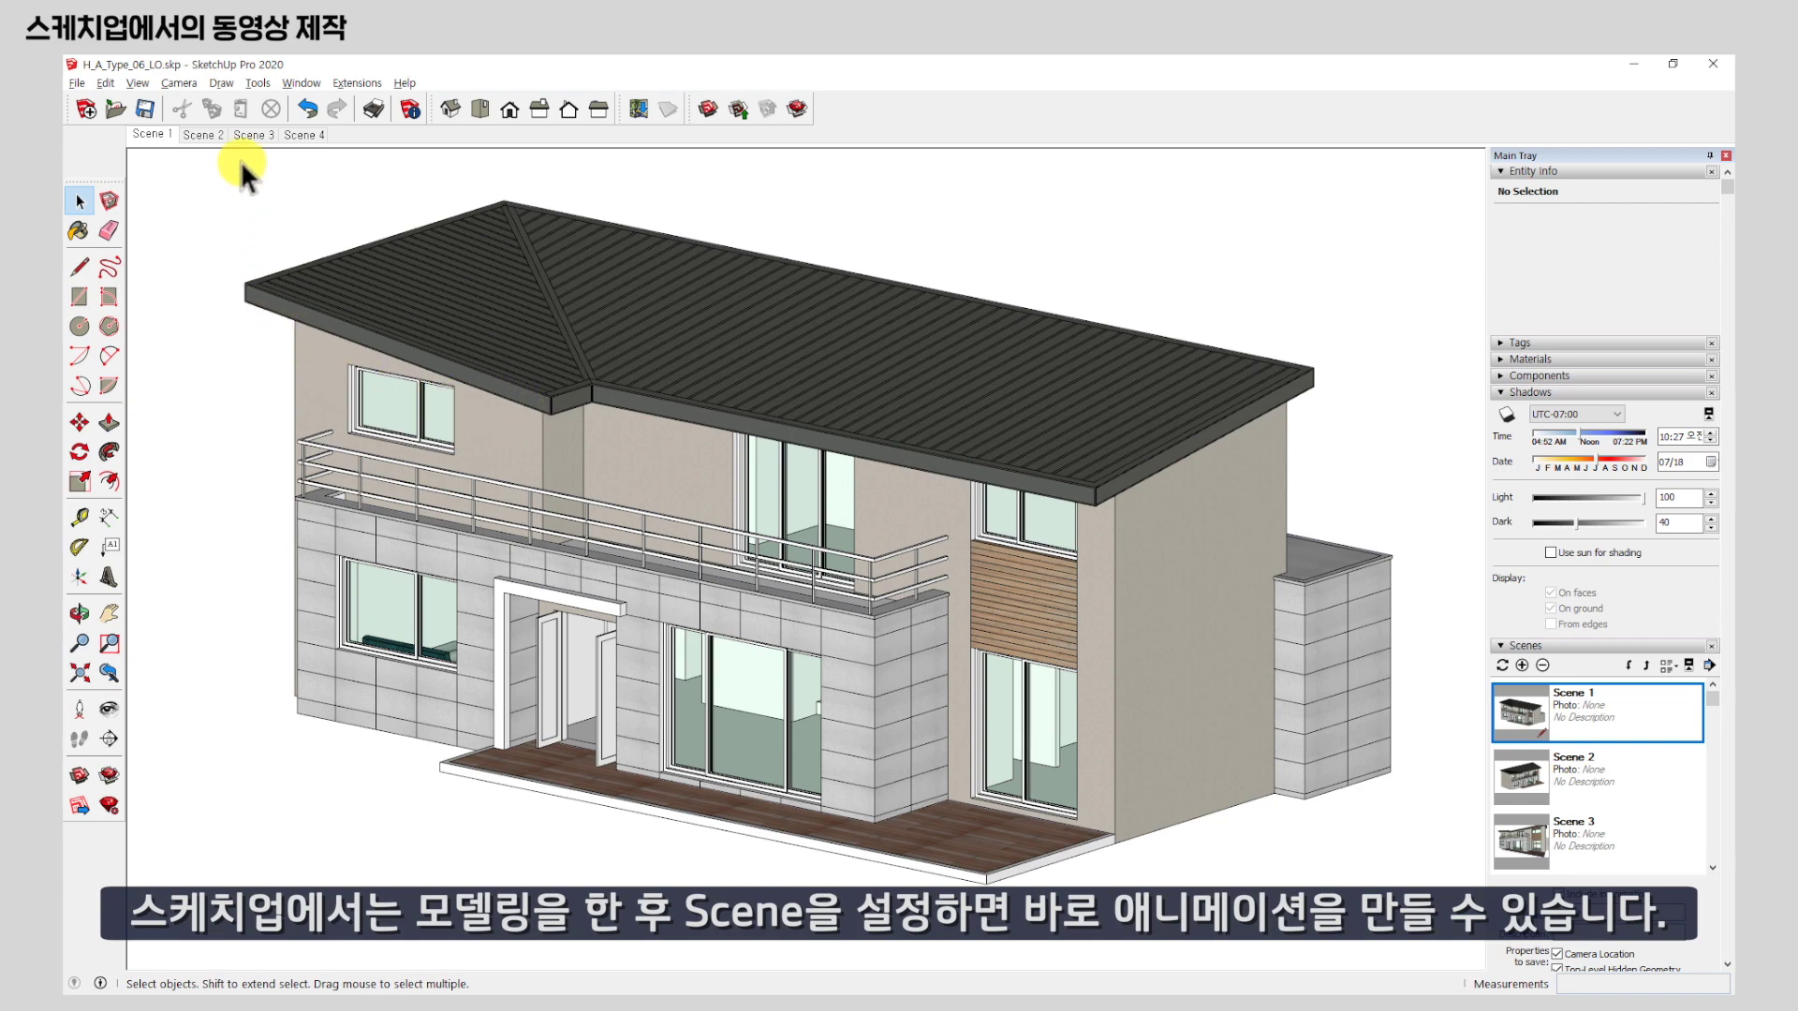
click(190, 135)
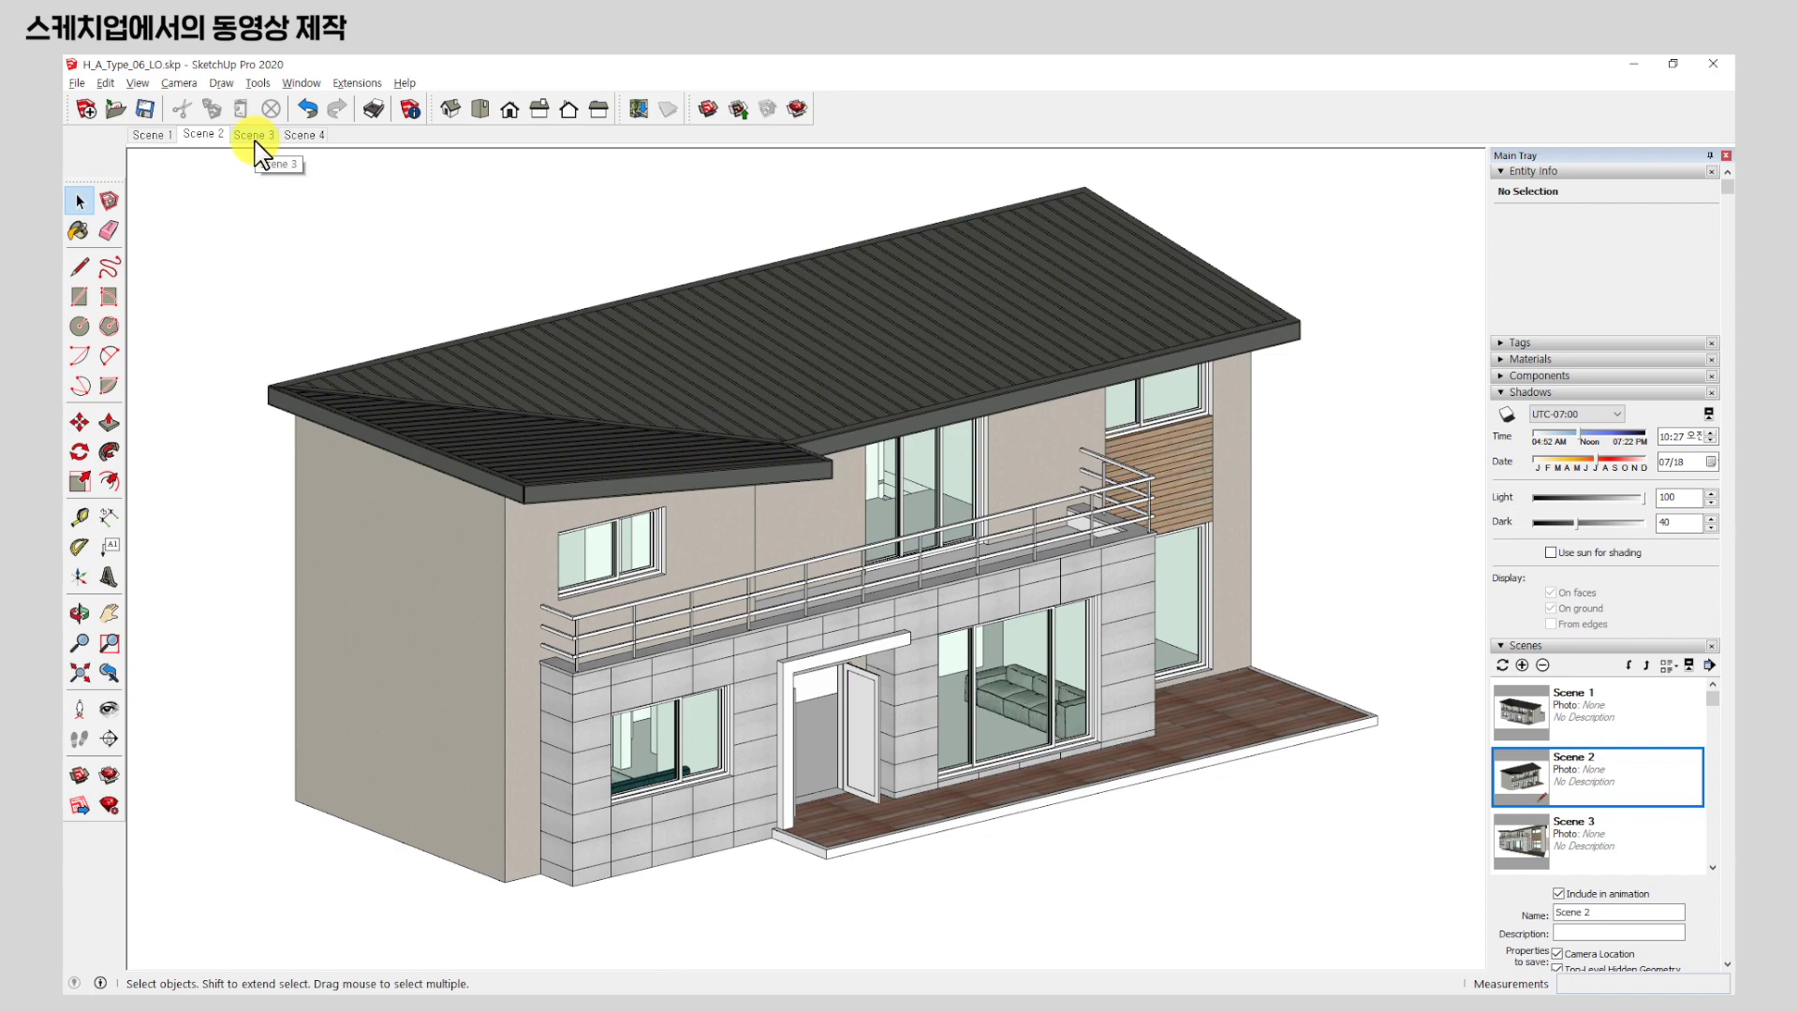
click(254, 136)
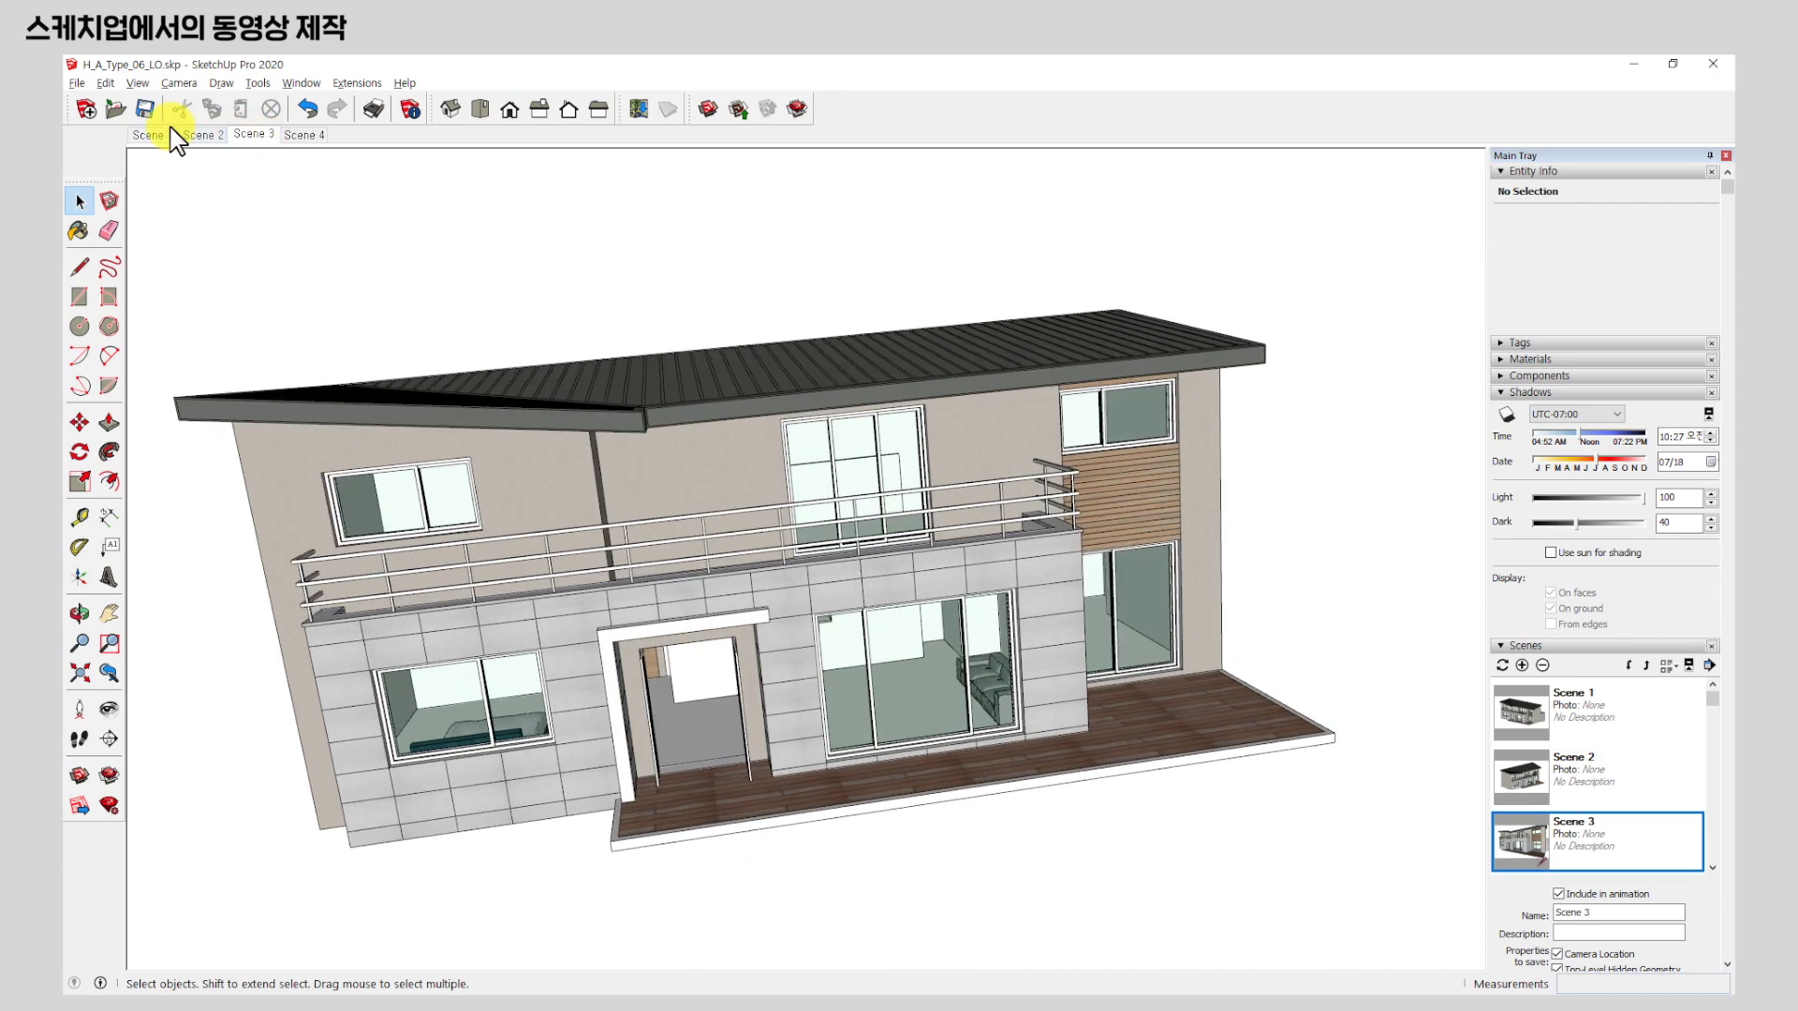
click(155, 136)
Start the File > Export > Animation export of H_A_Type_06_LO.mp4 and bring the dialog into view.
click(77, 84)
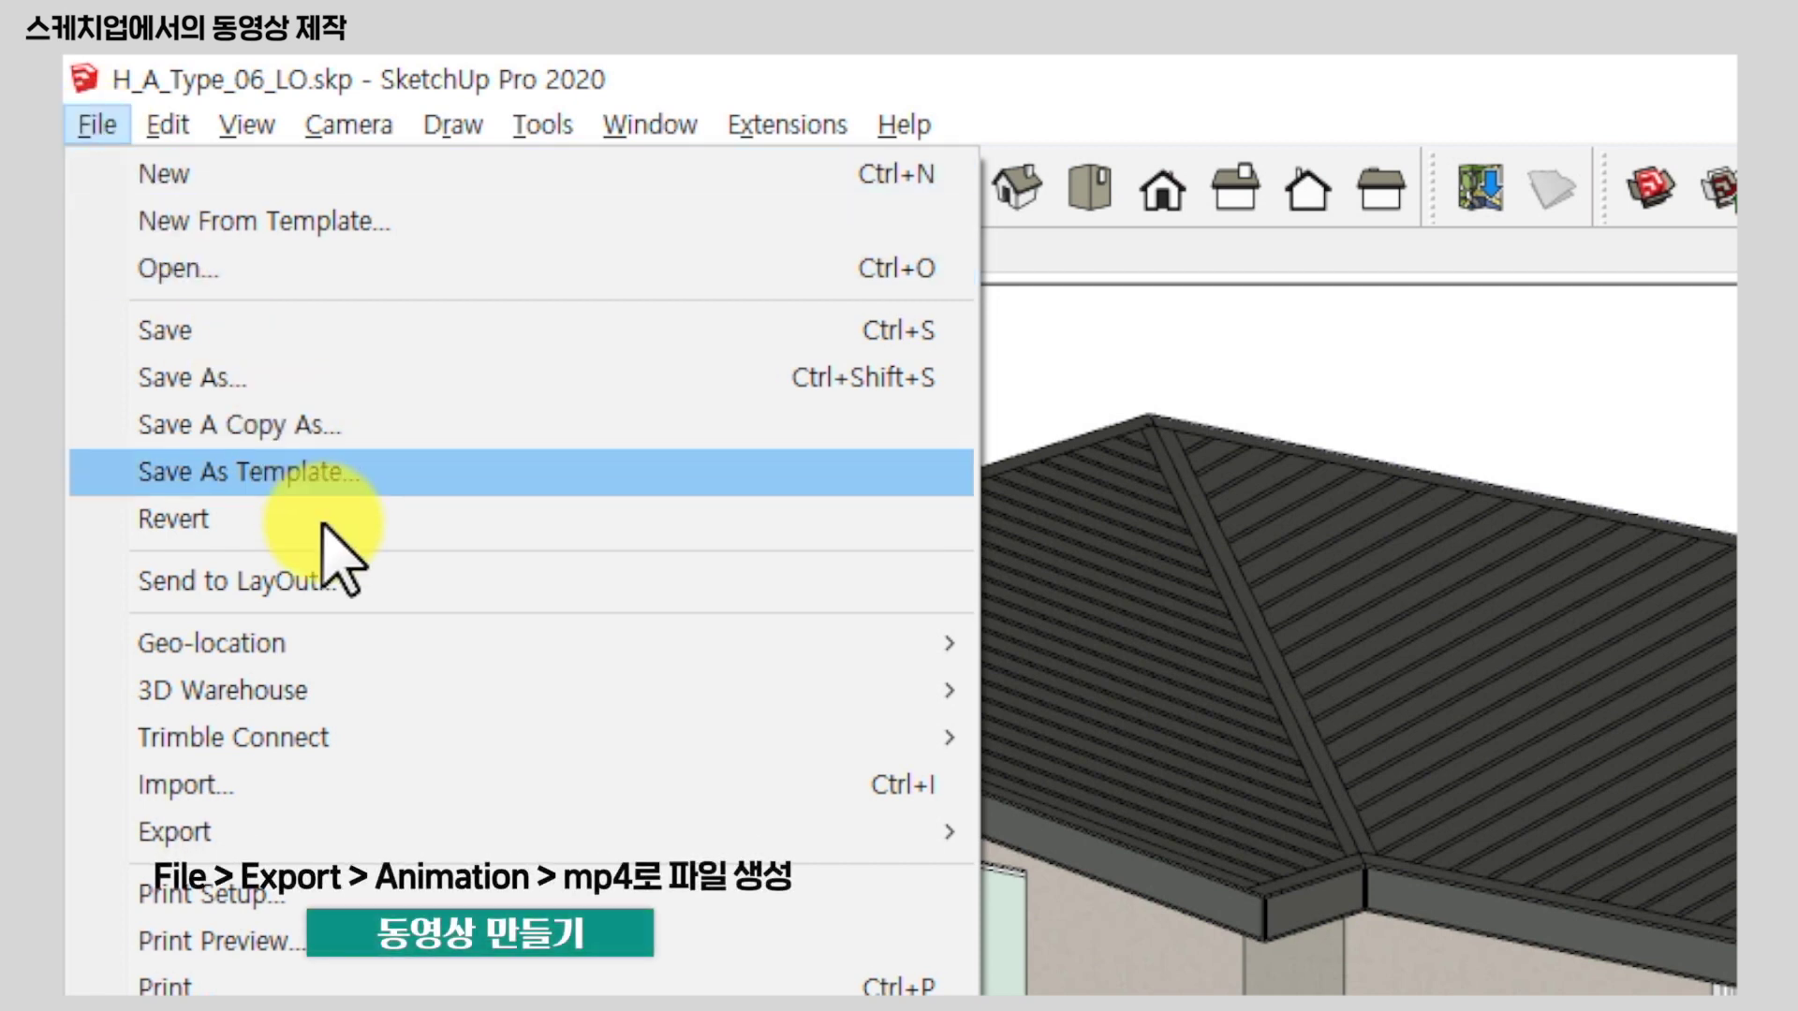
mouse_move(377, 813)
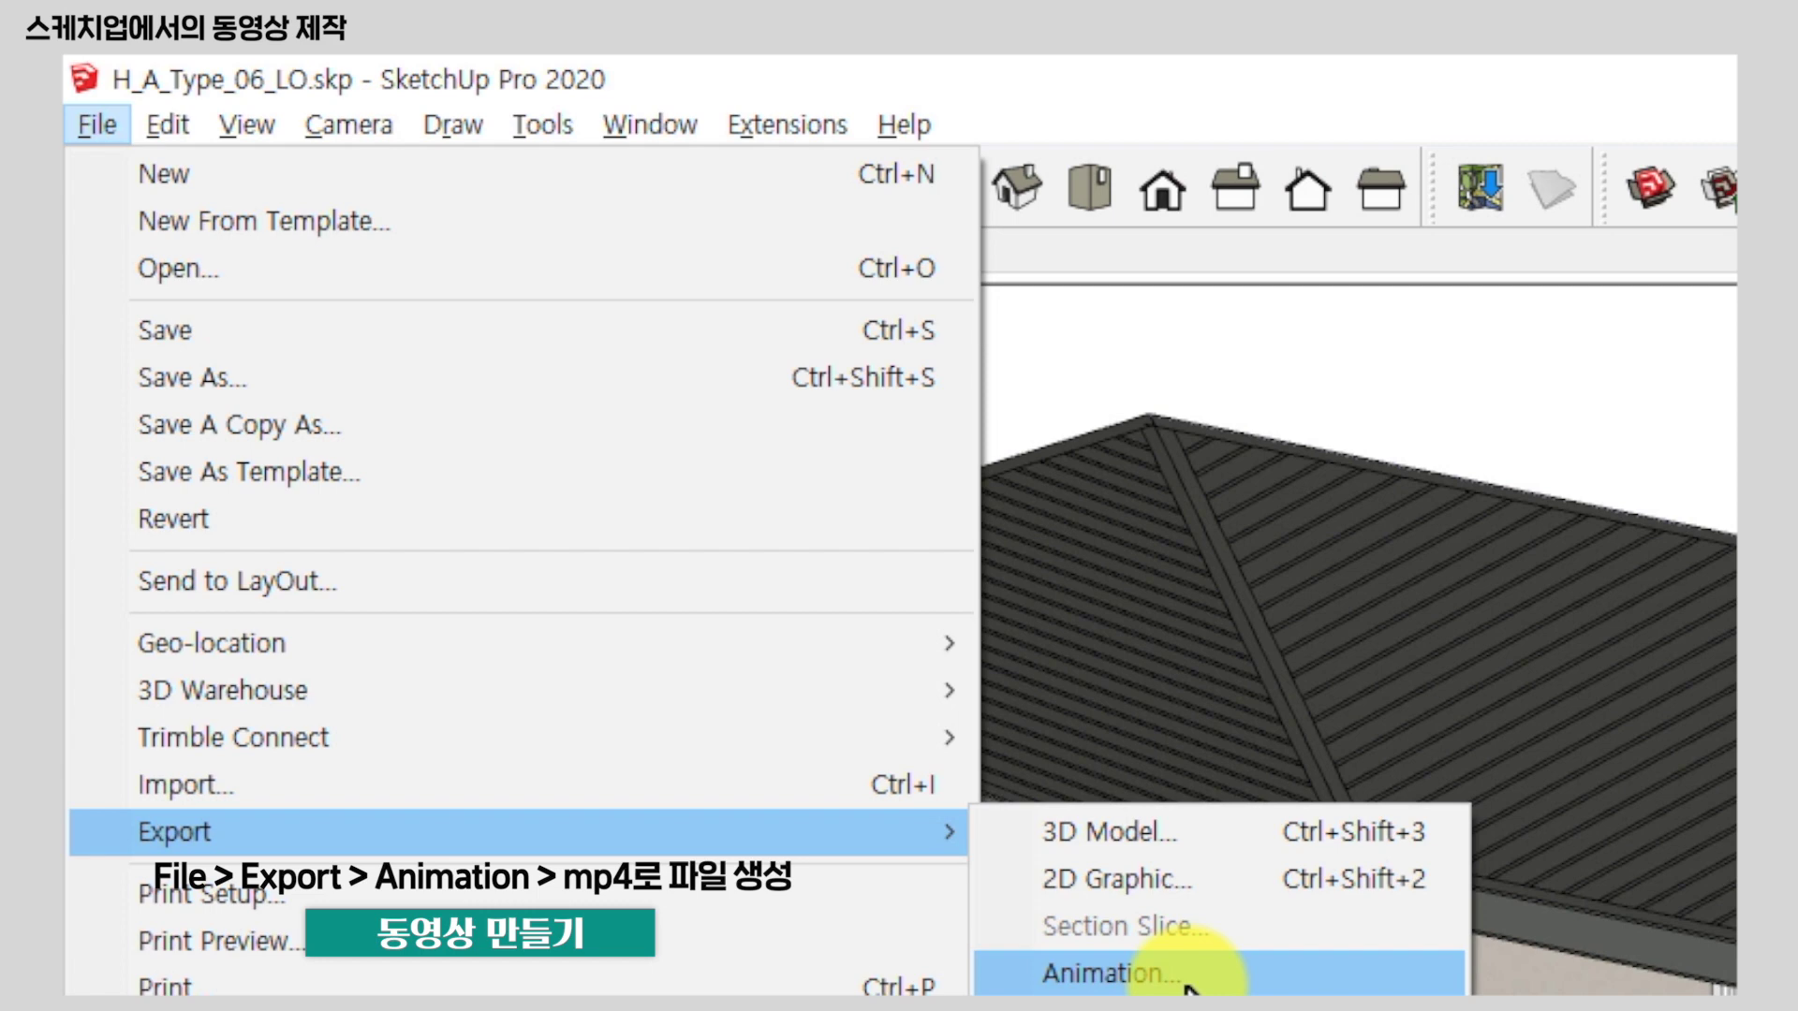
click(1184, 984)
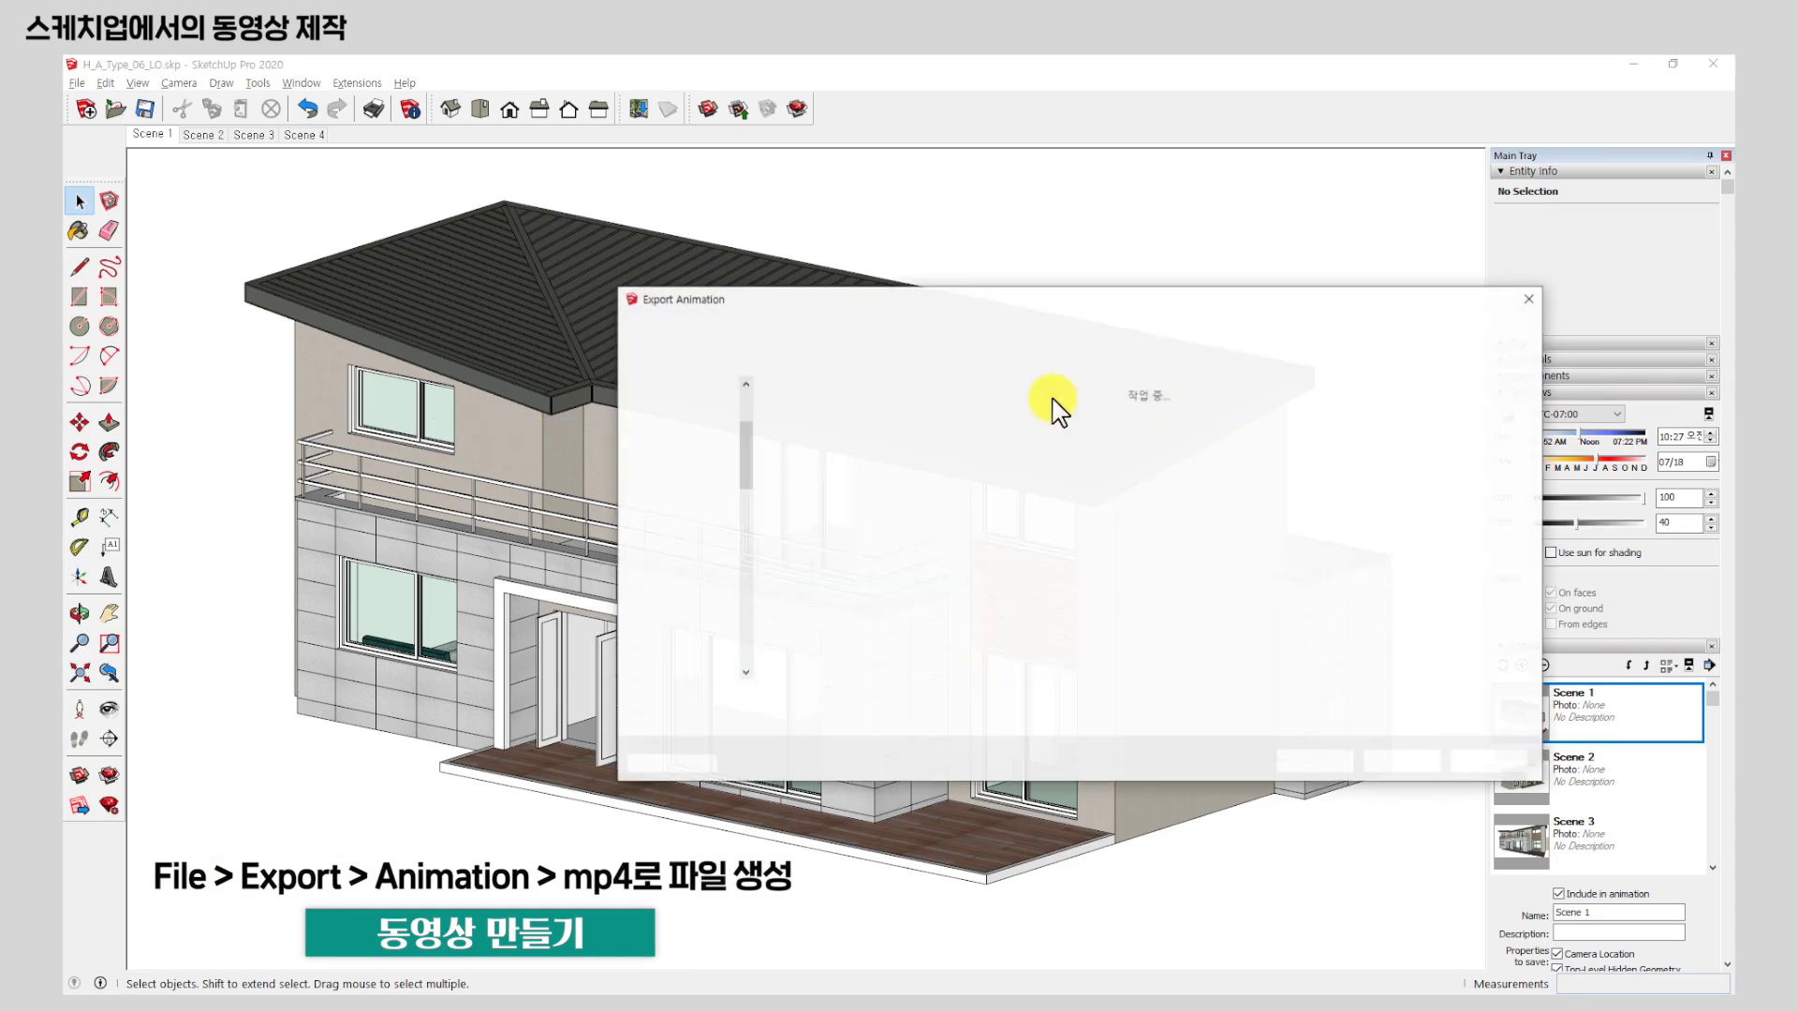
drag(1030, 302, 944, 199)
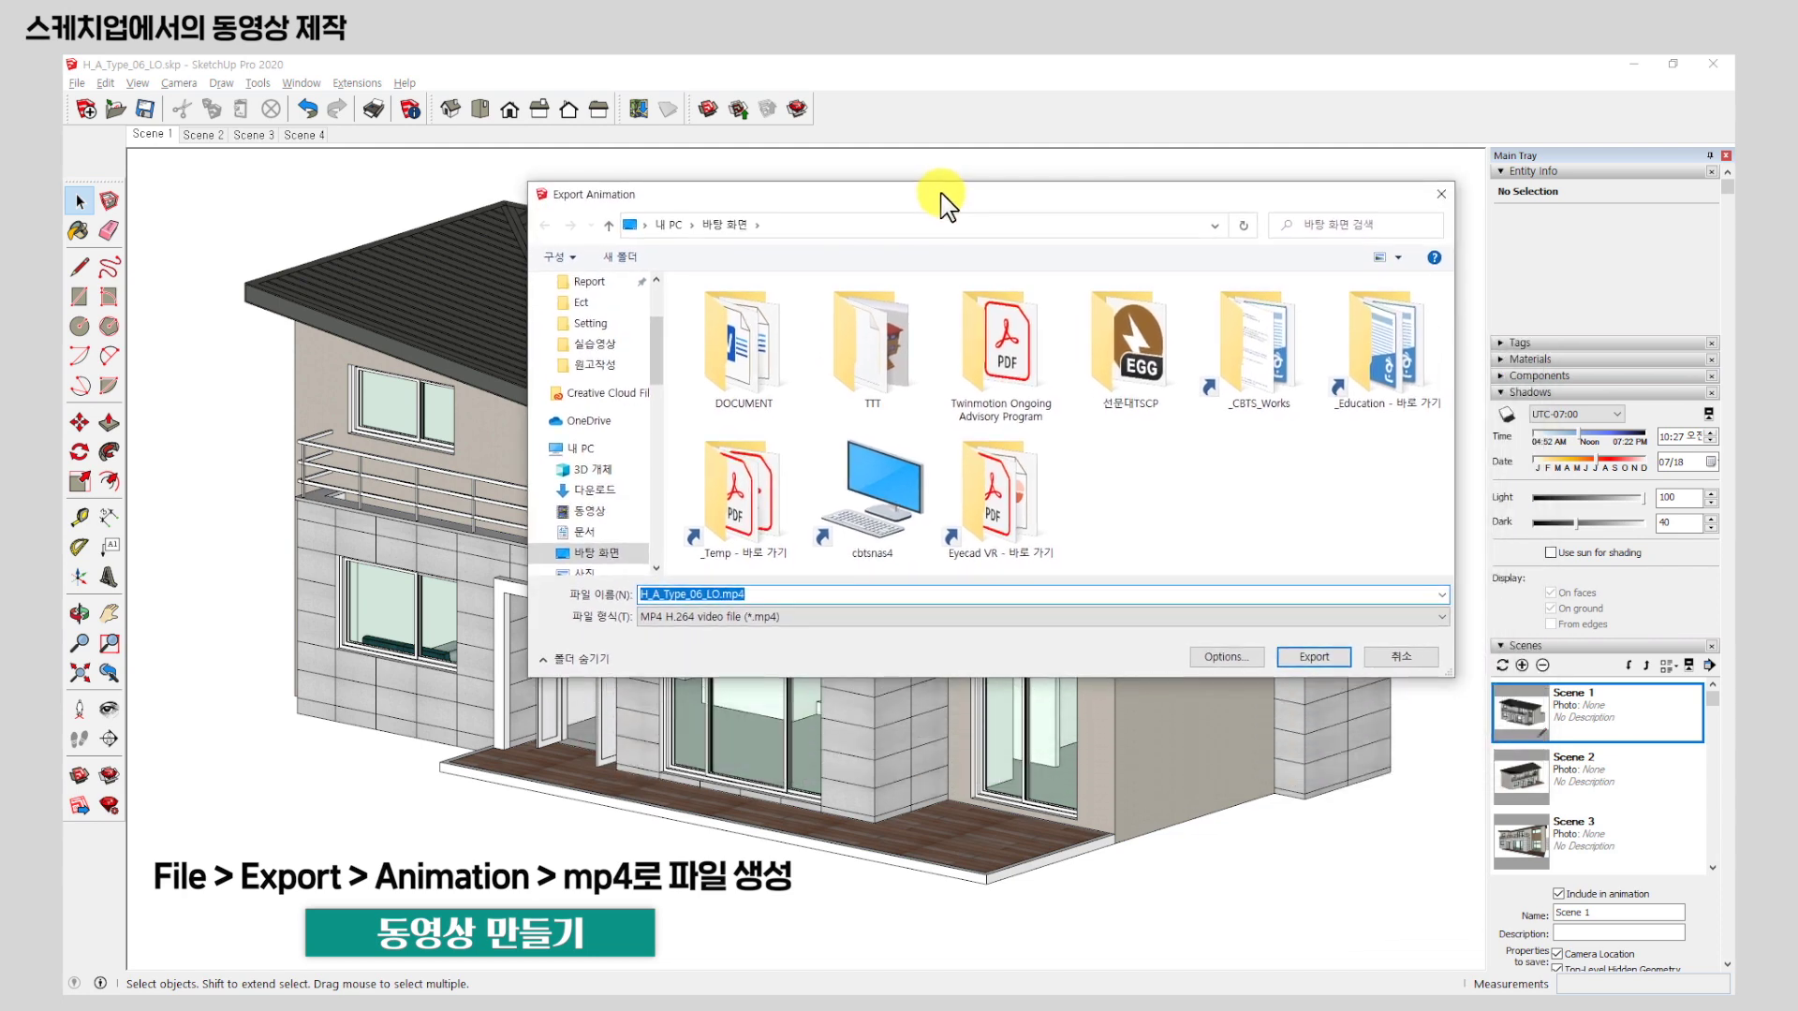
click(813, 618)
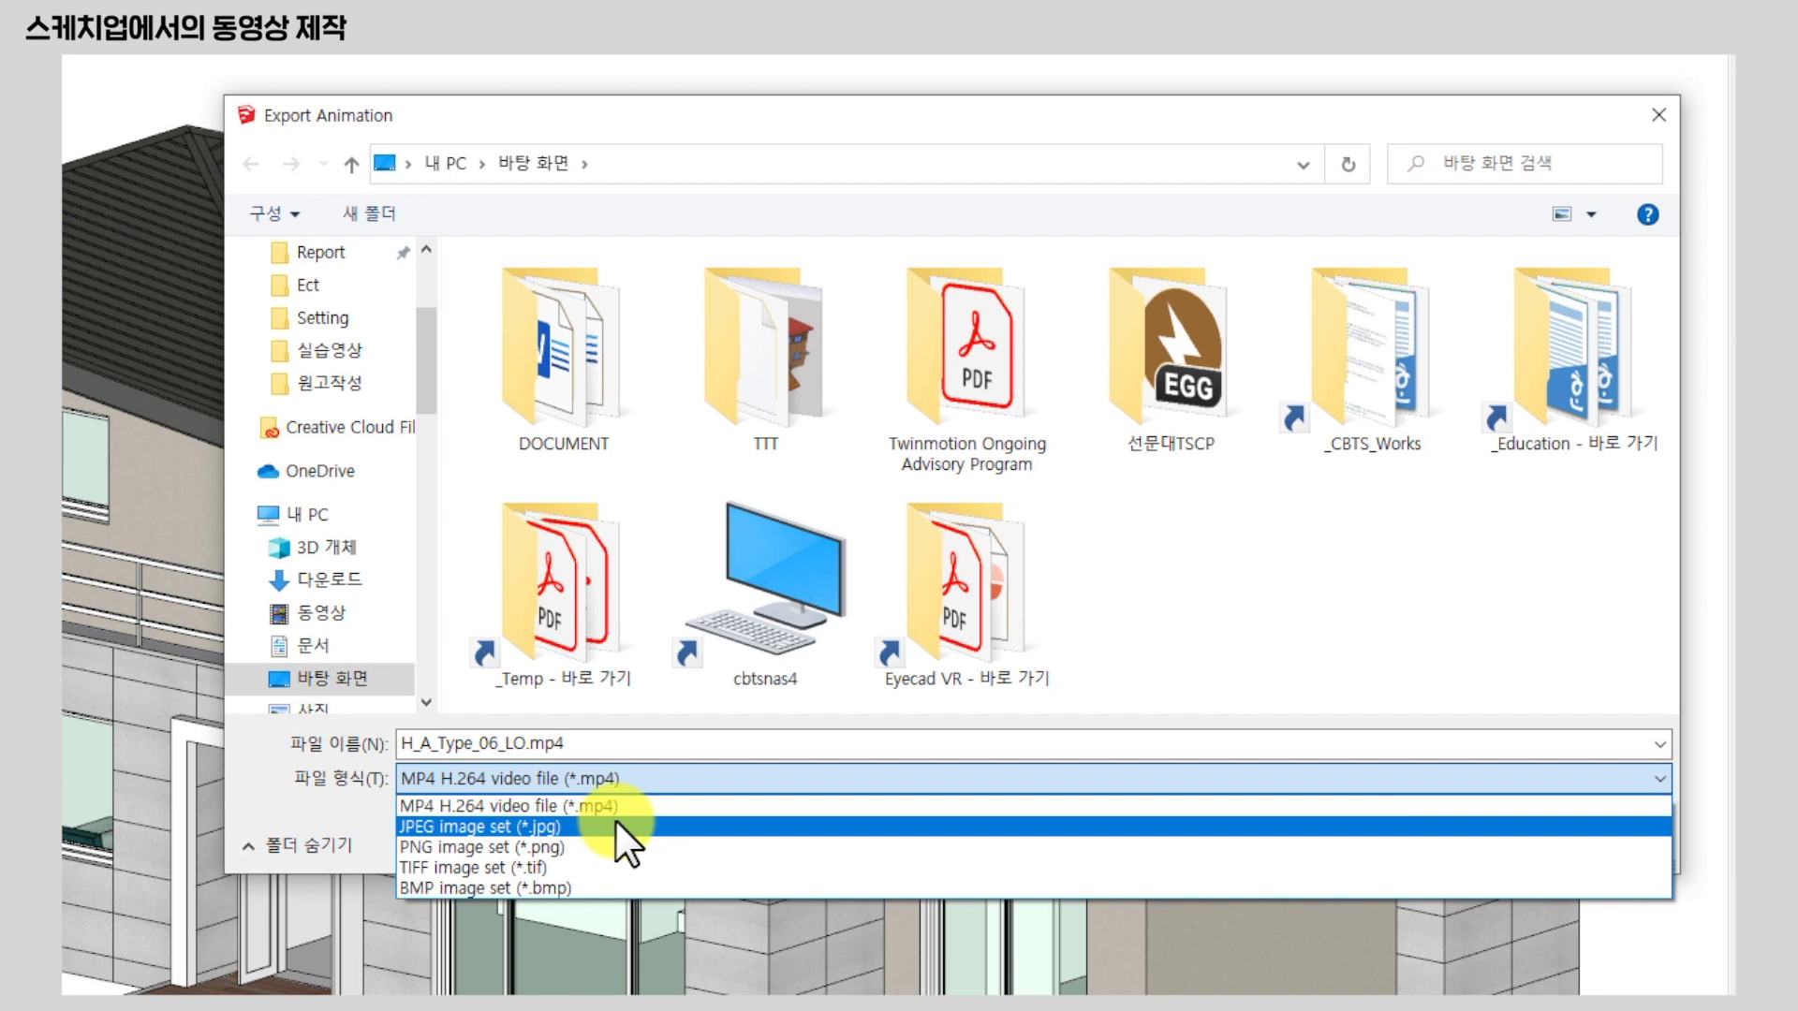
click(660, 802)
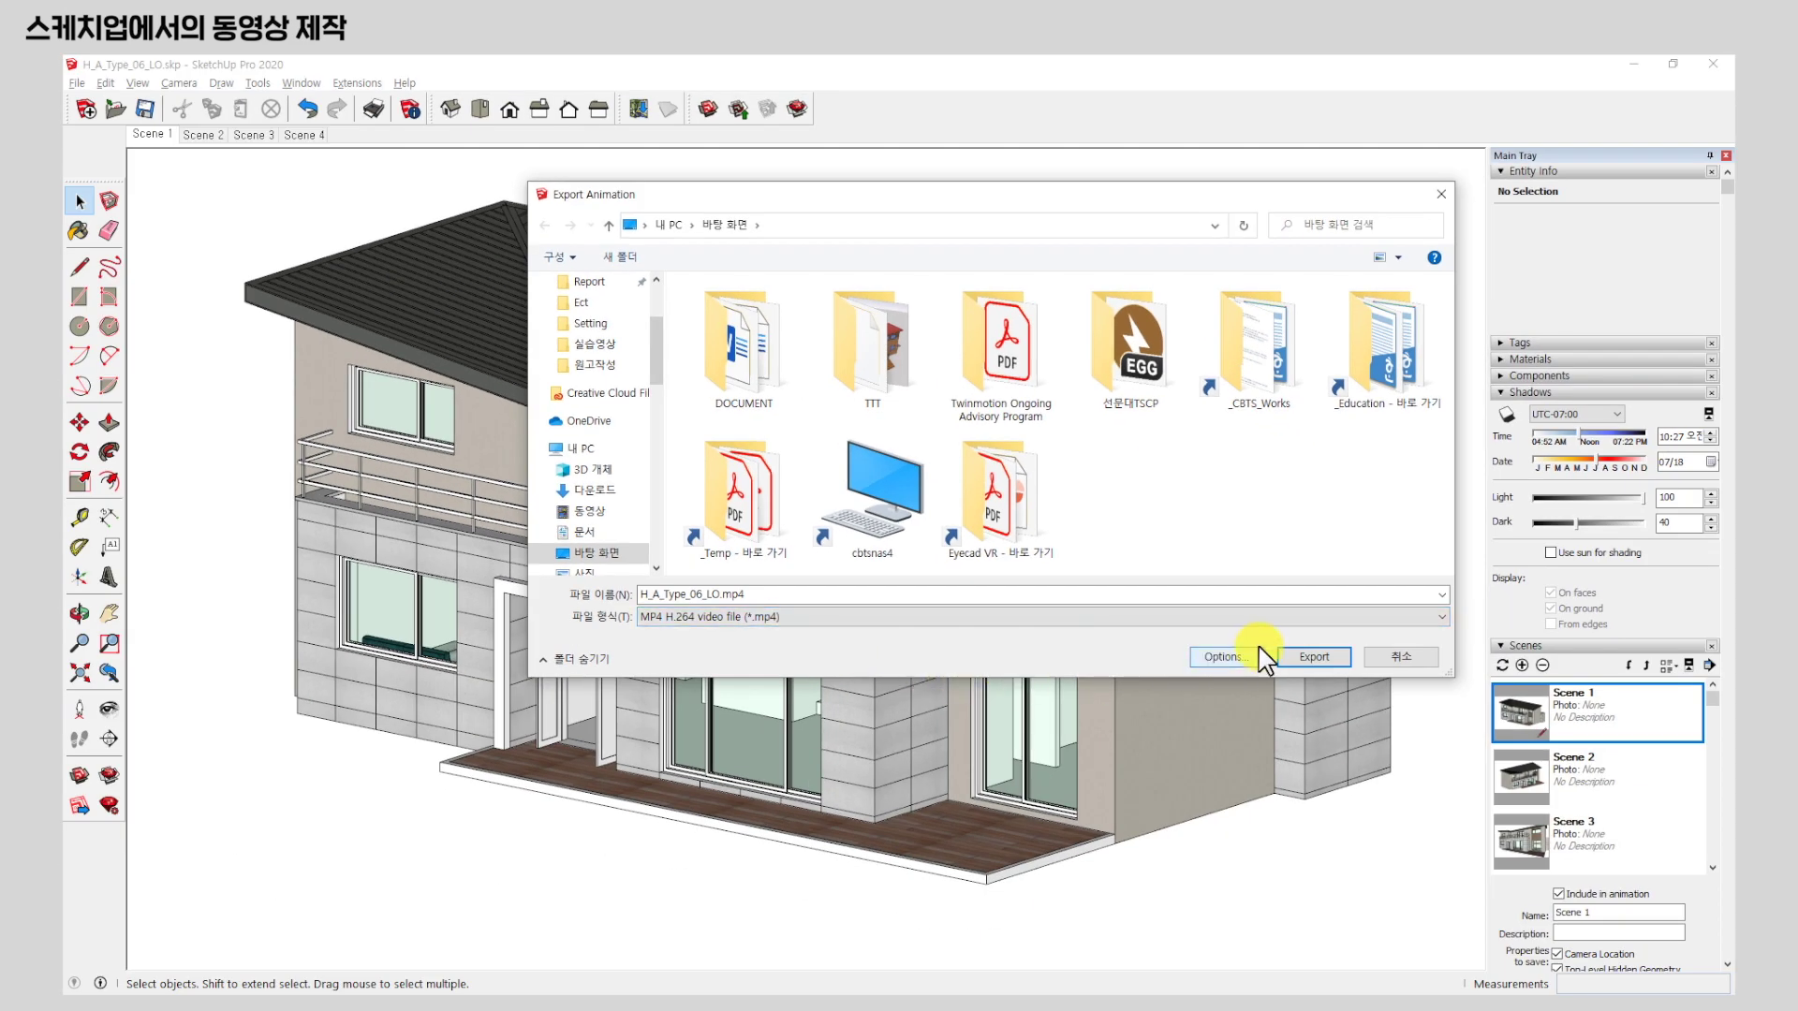
In the video export options, change the resolution from the presets to Custom.
click(1259, 651)
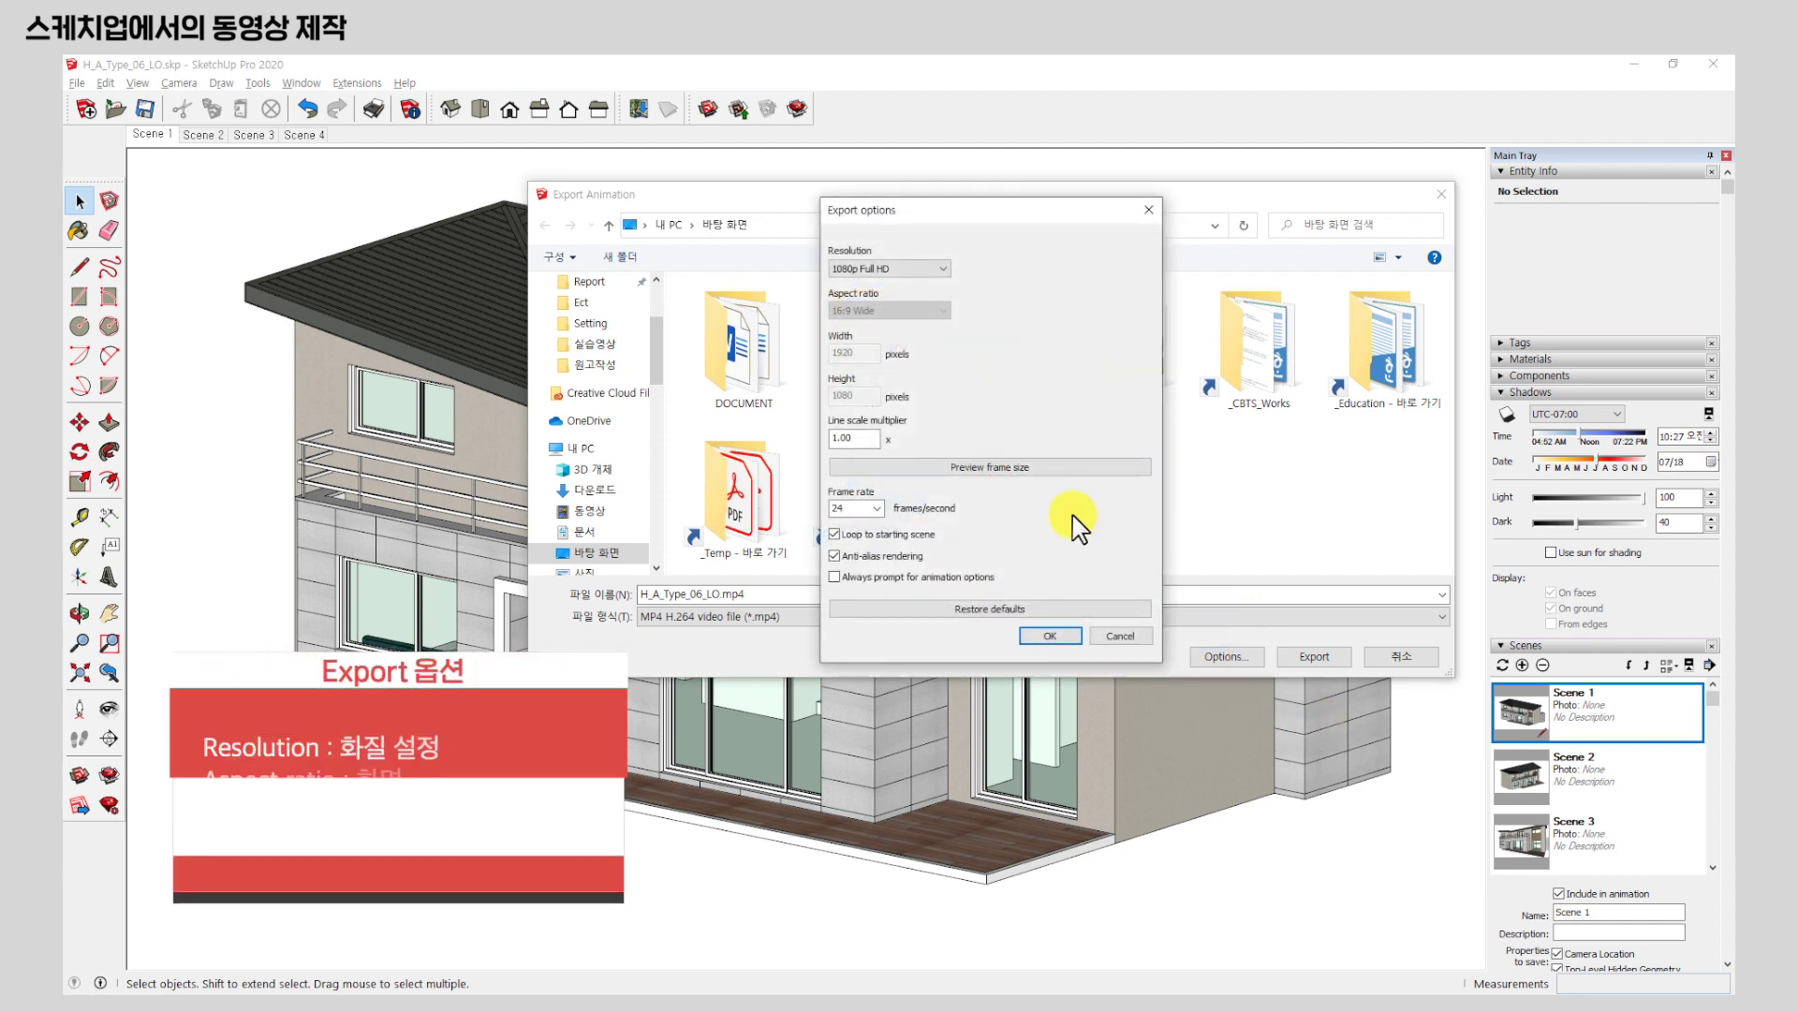
drag(964, 209, 999, 297)
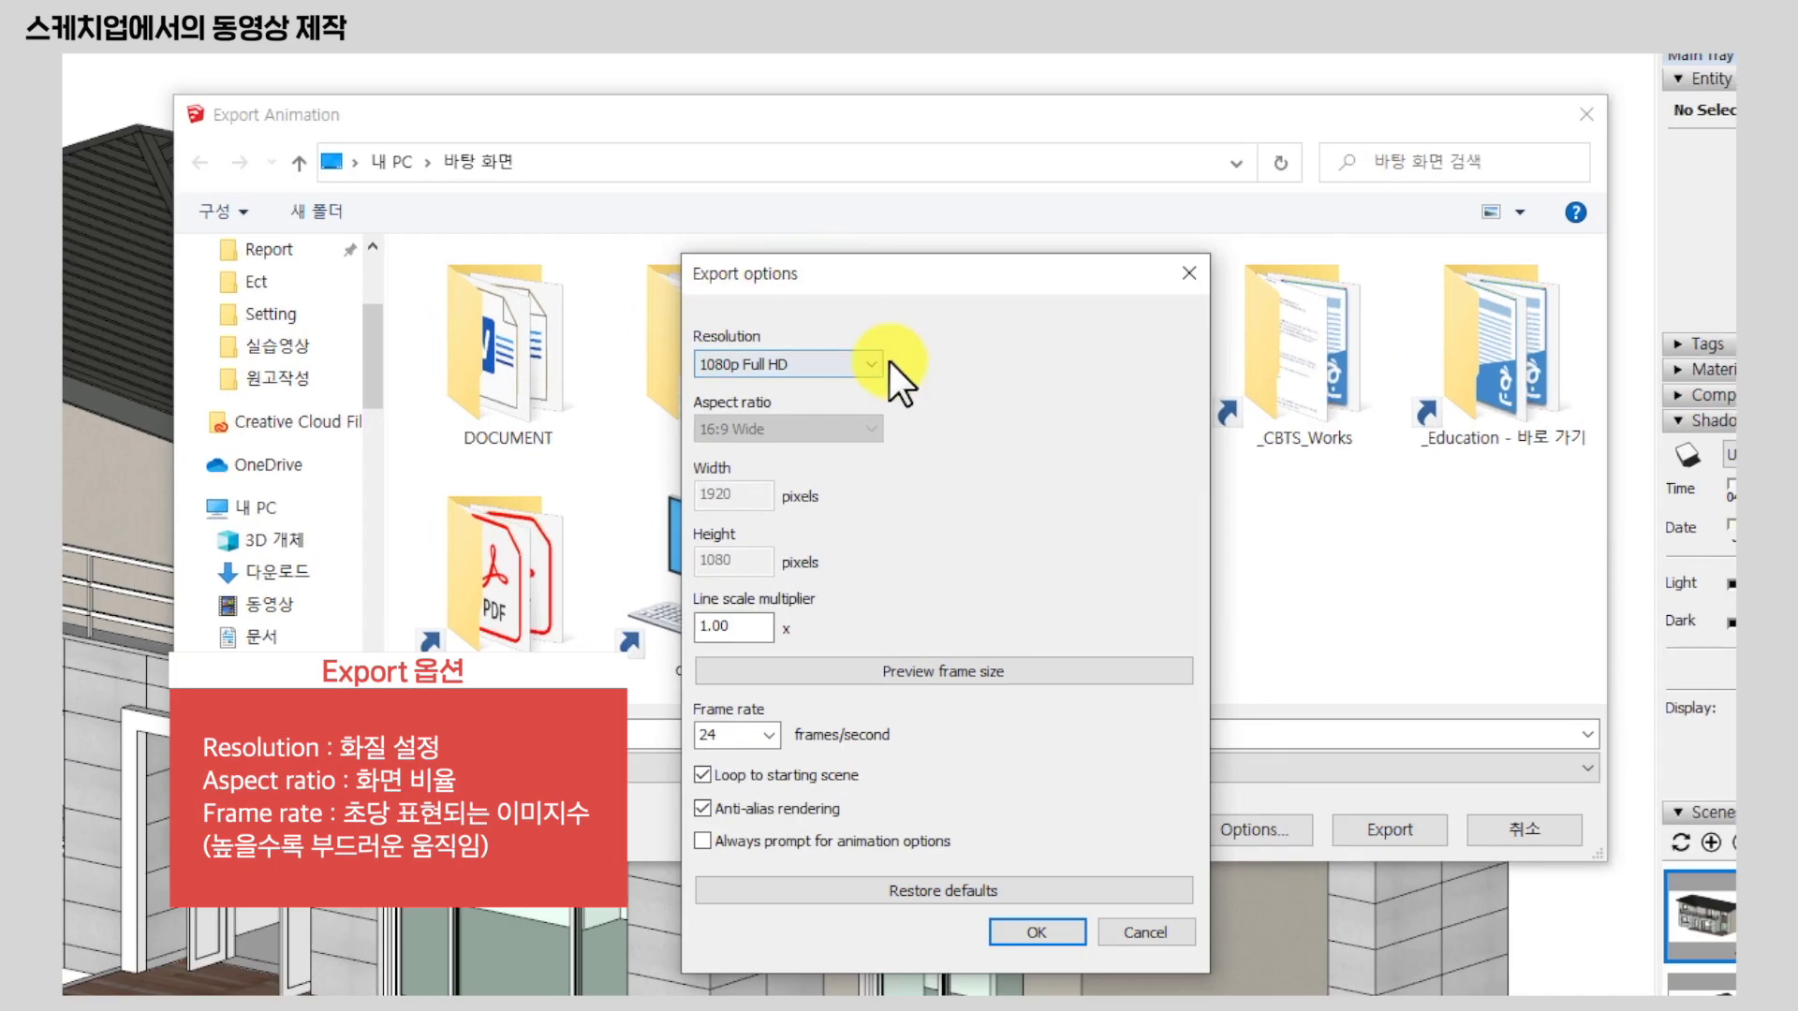
click(862, 365)
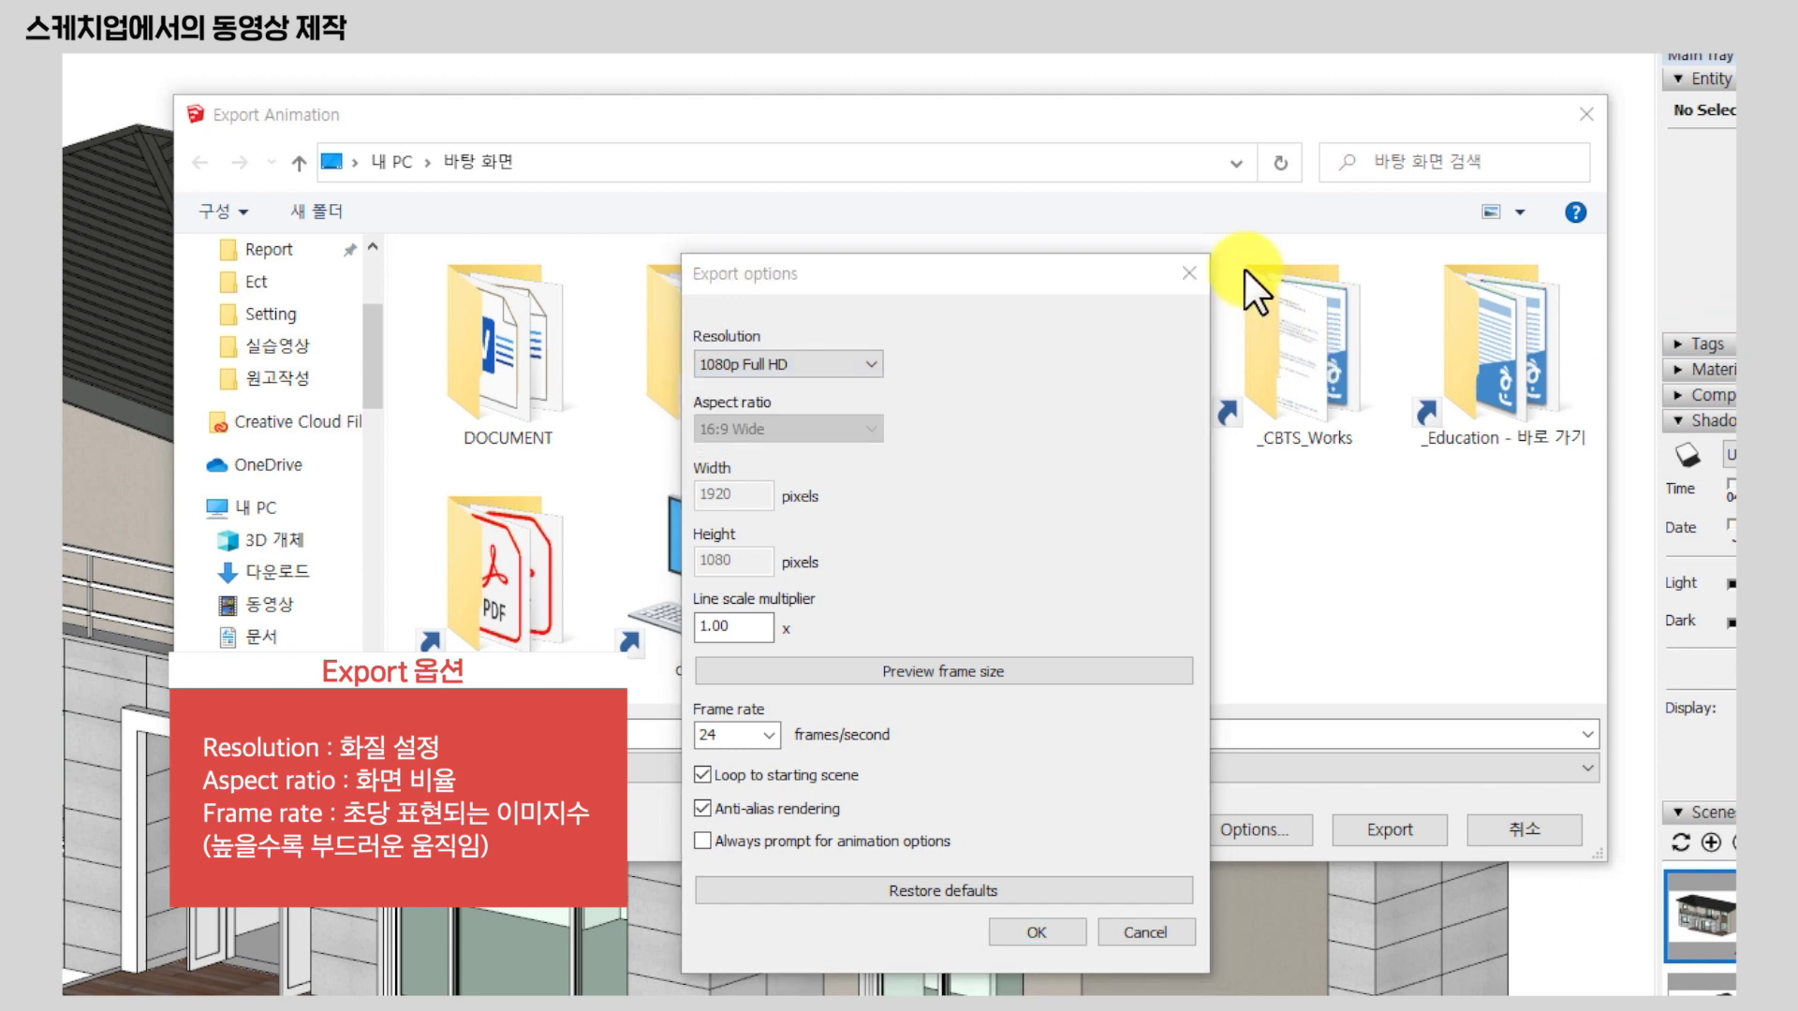
click(811, 363)
click(1040, 360)
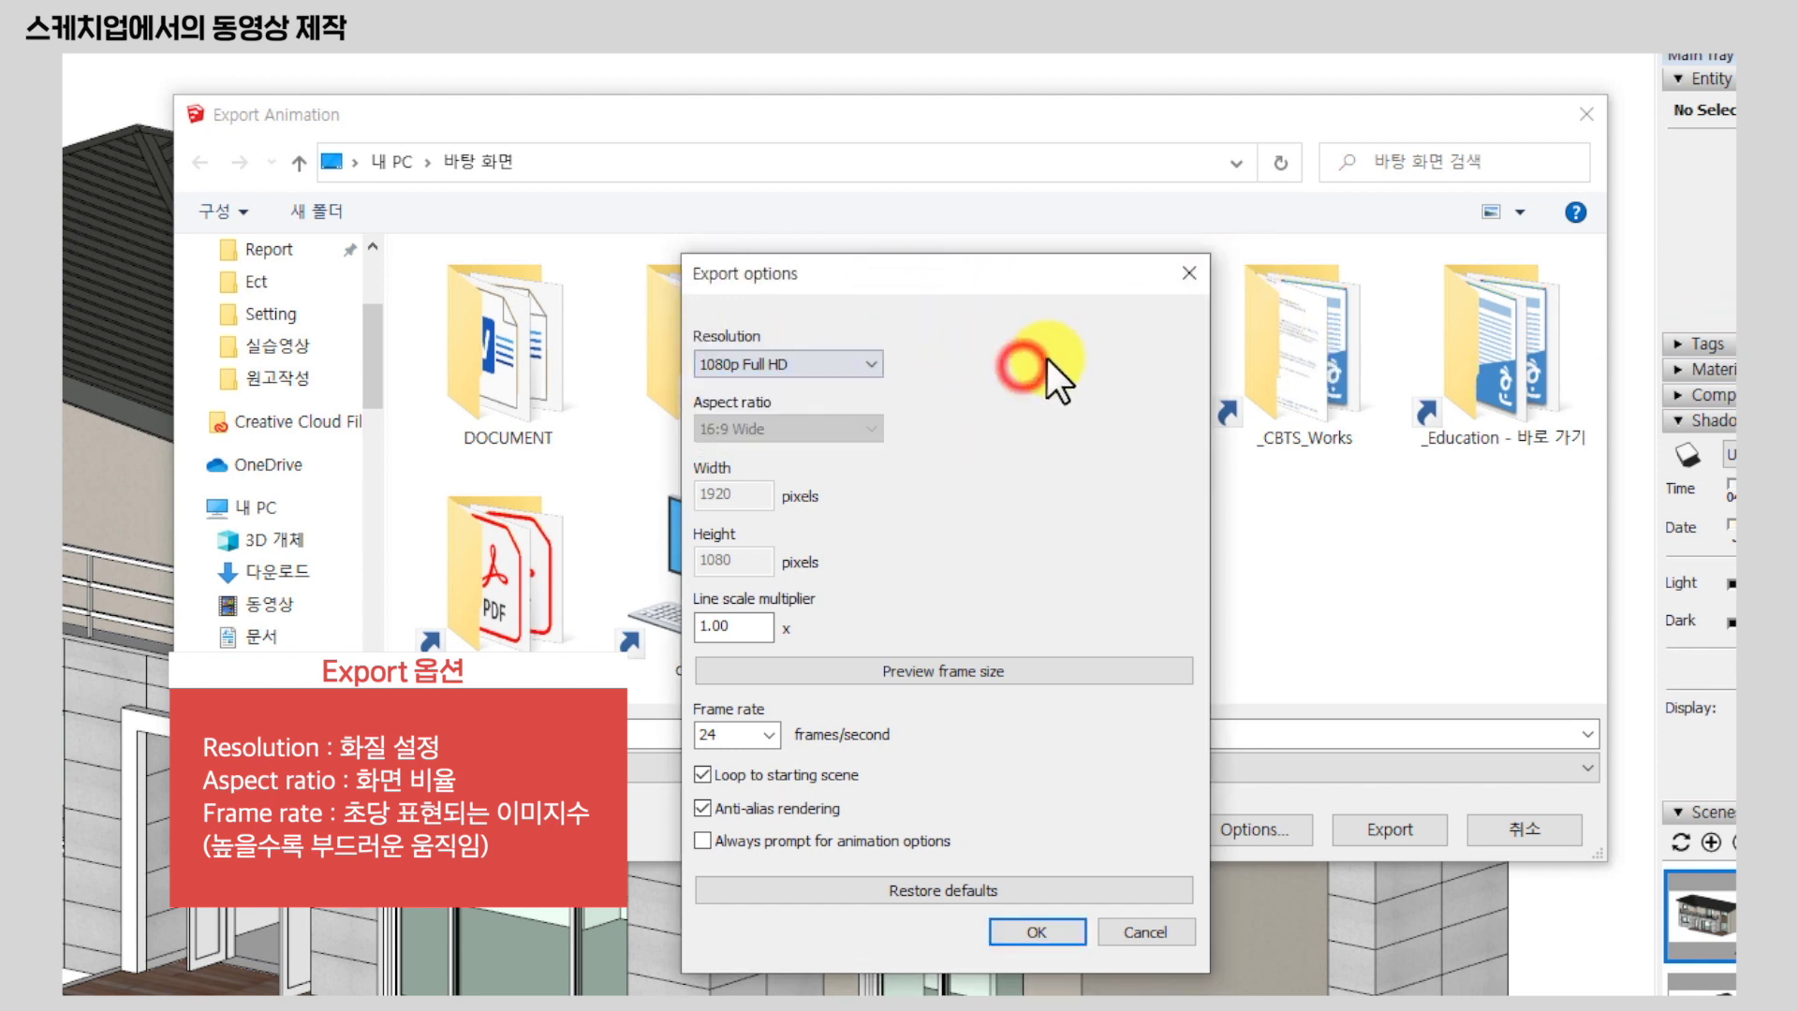
click(773, 367)
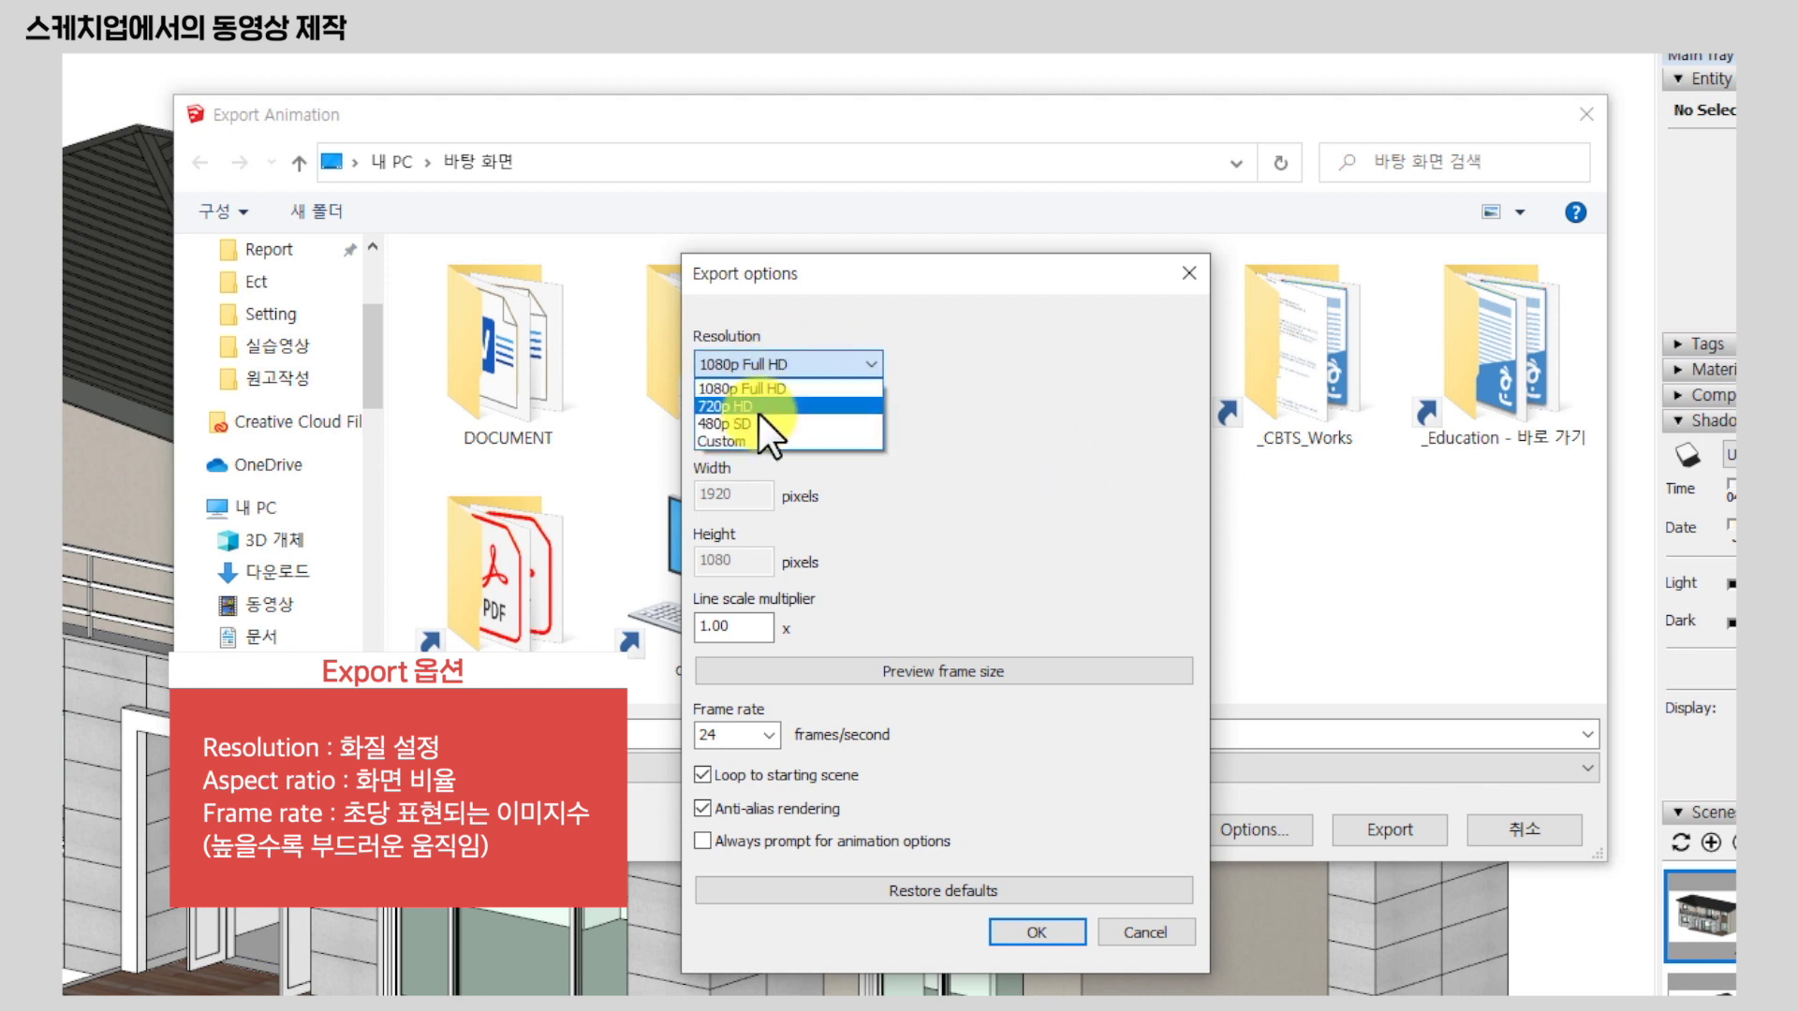
click(745, 442)
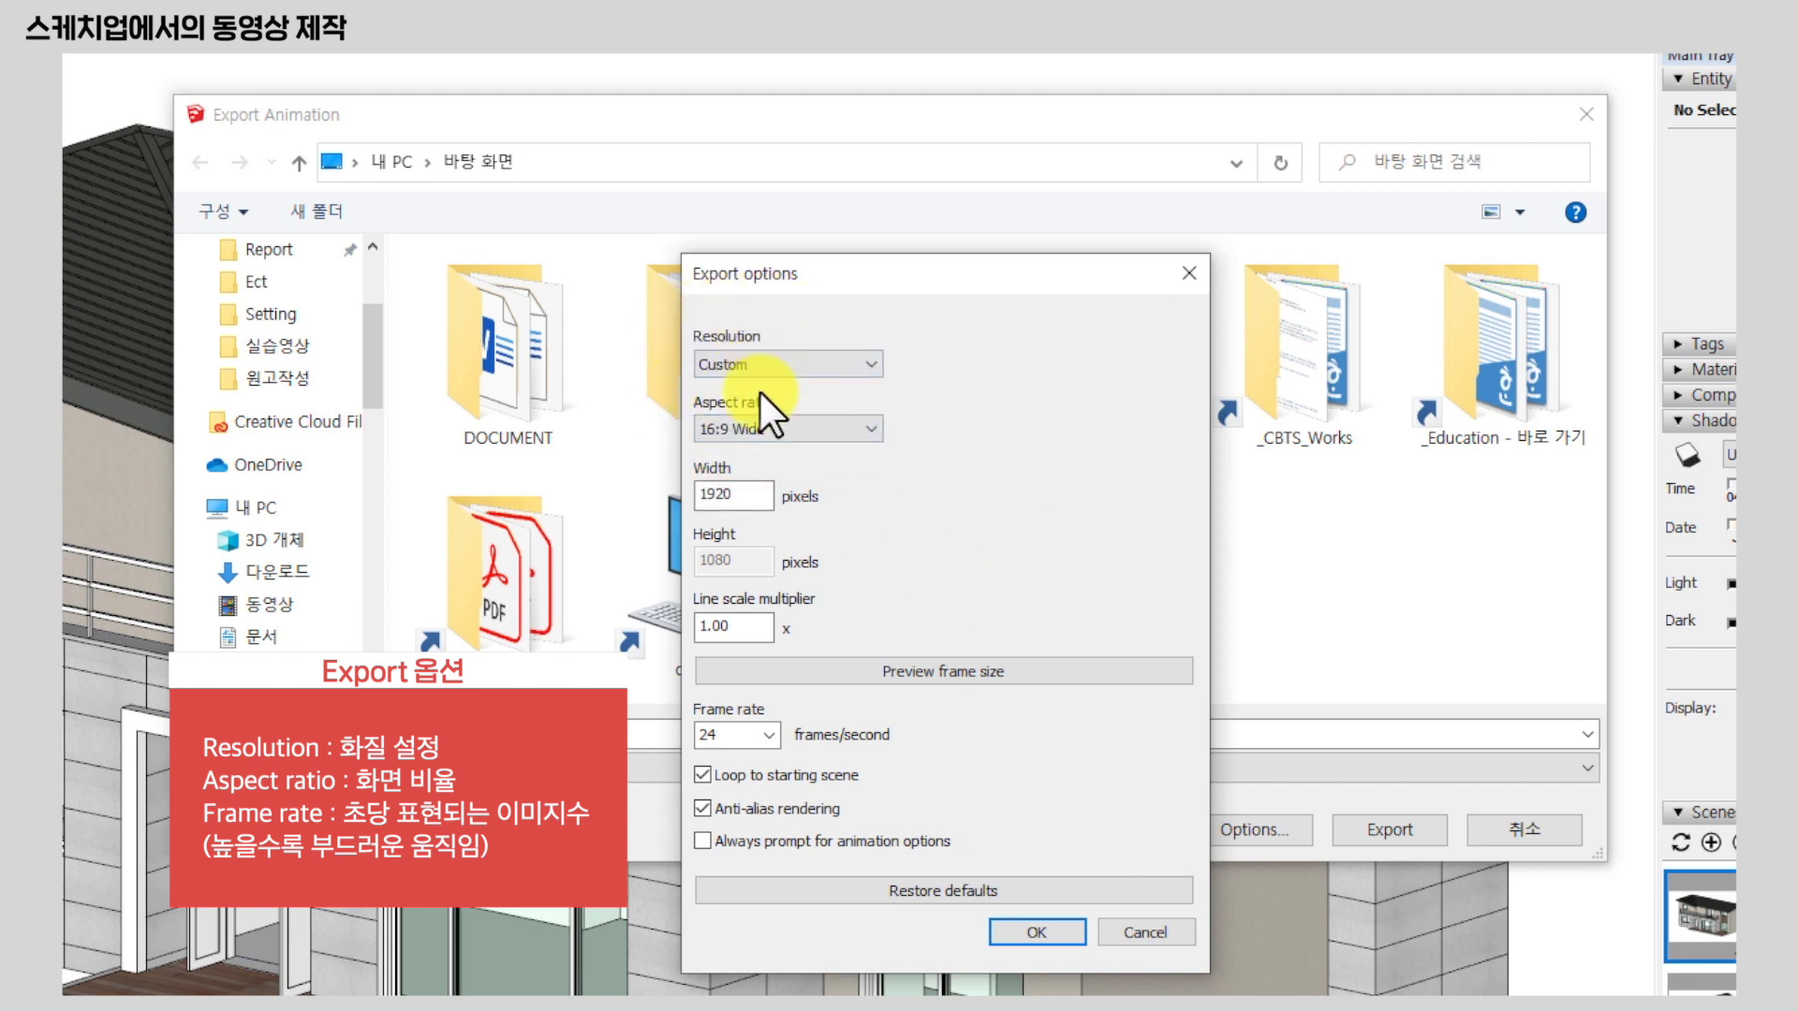
Try a 4:3 aspect ratio, return to 16:9 Wide, and preview the 1920 × 1080 frame size.
click(797, 428)
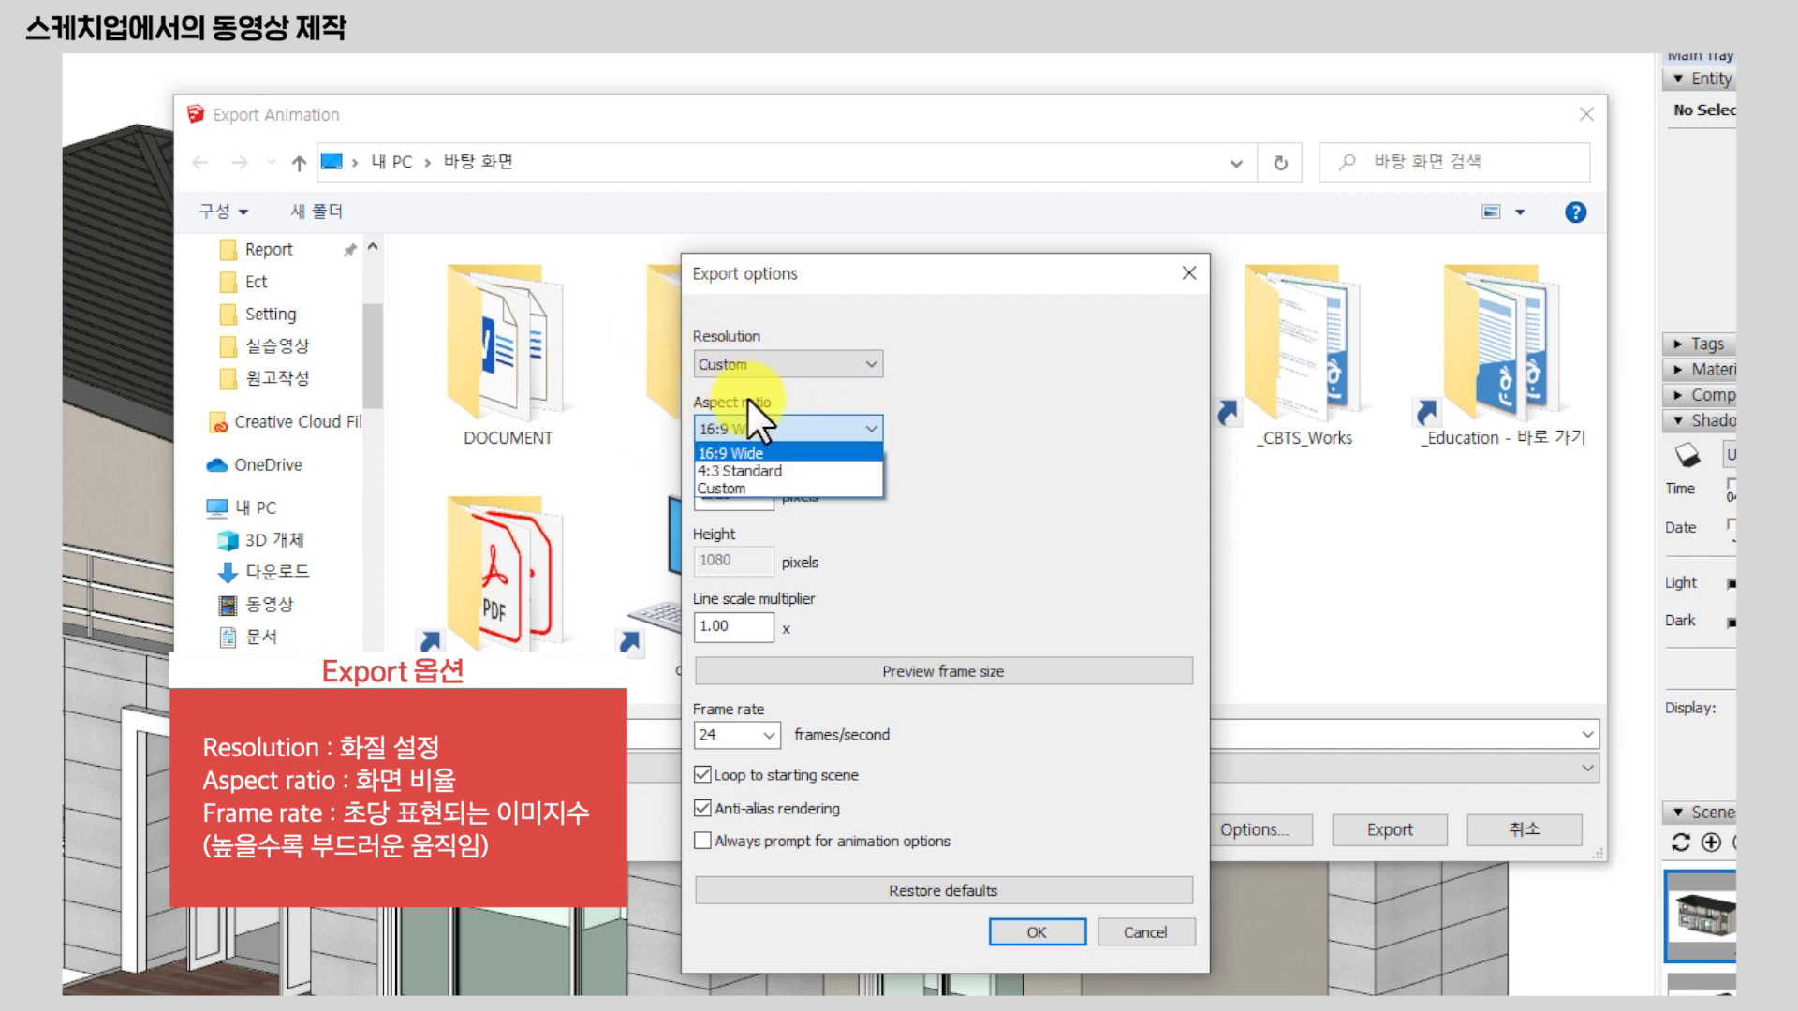
click(790, 470)
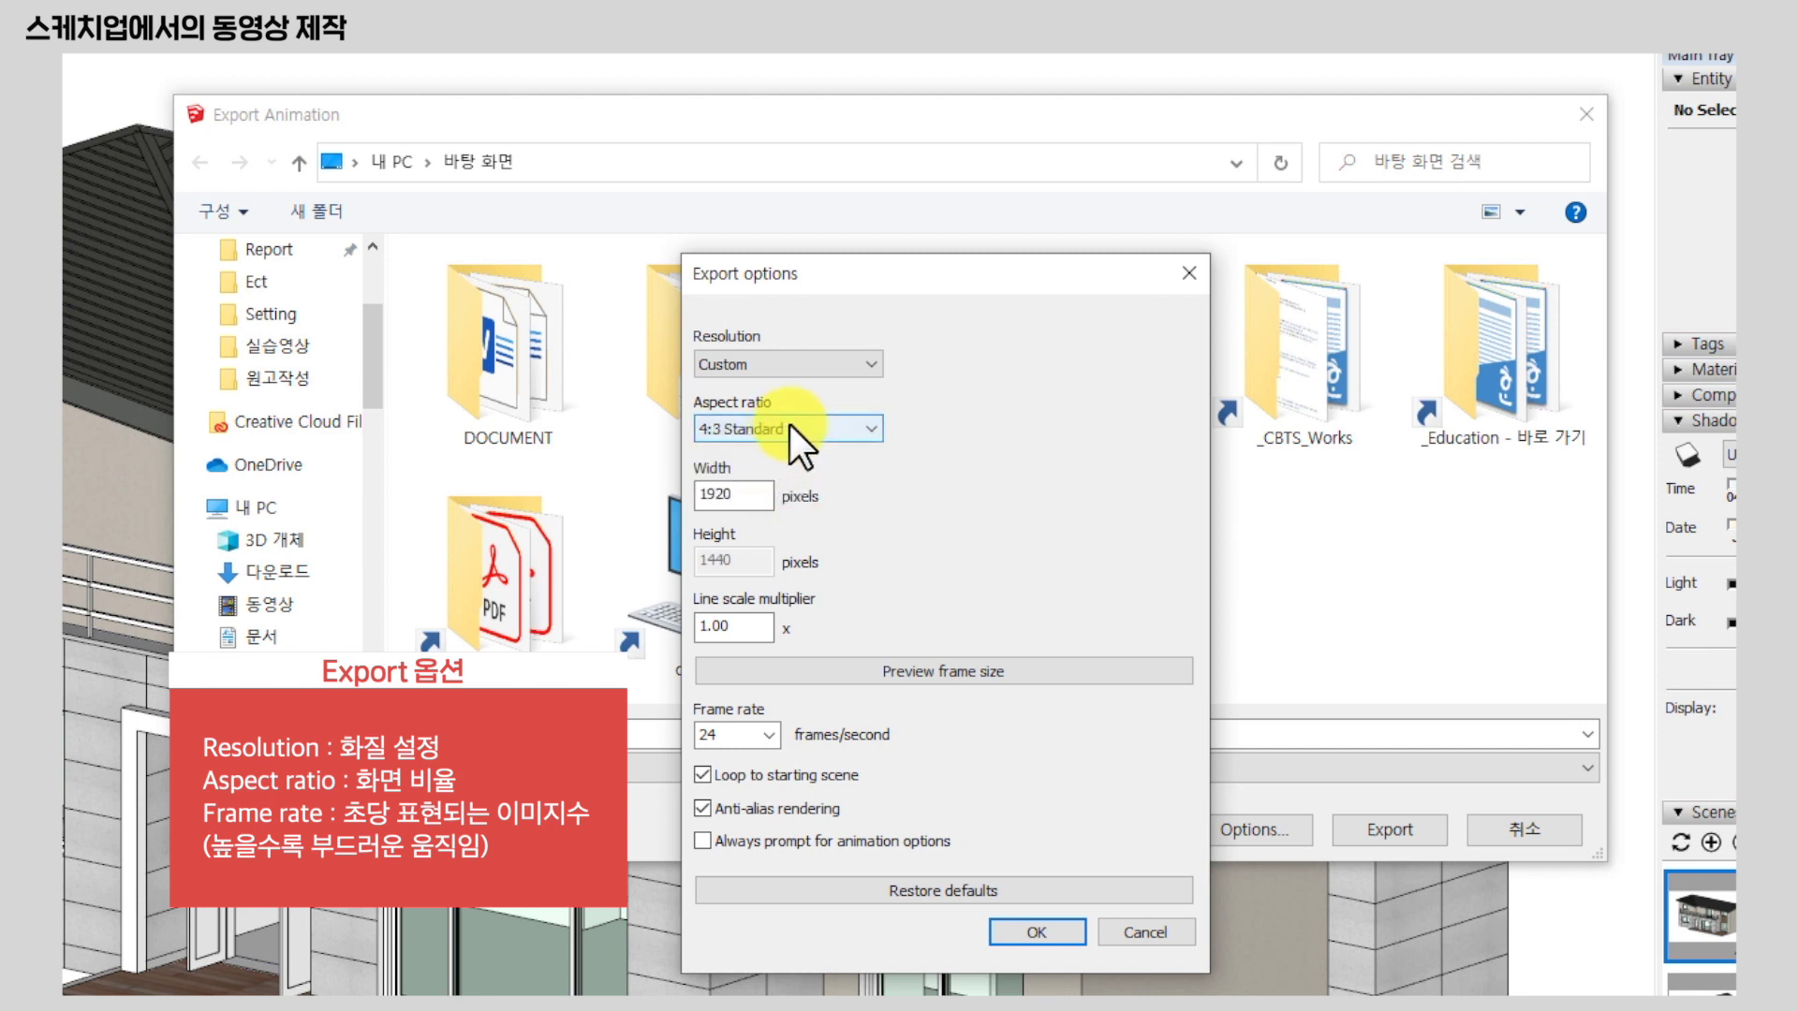
click(790, 426)
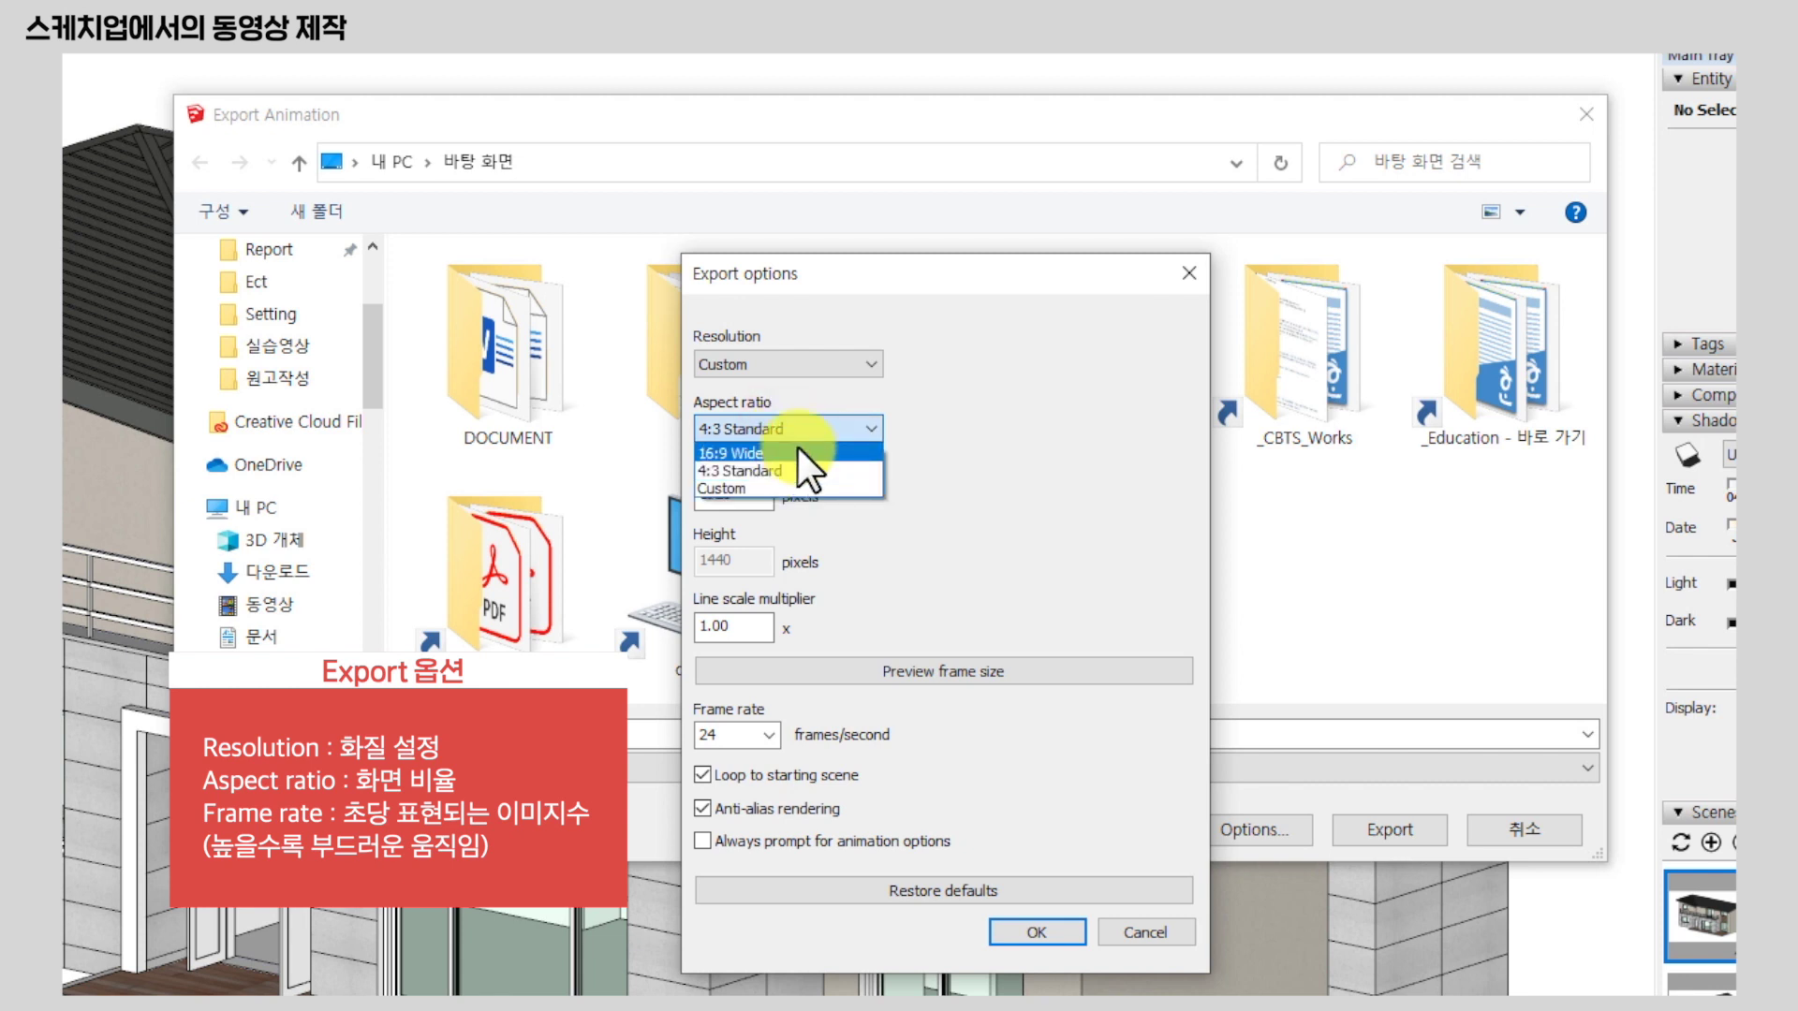
click(796, 447)
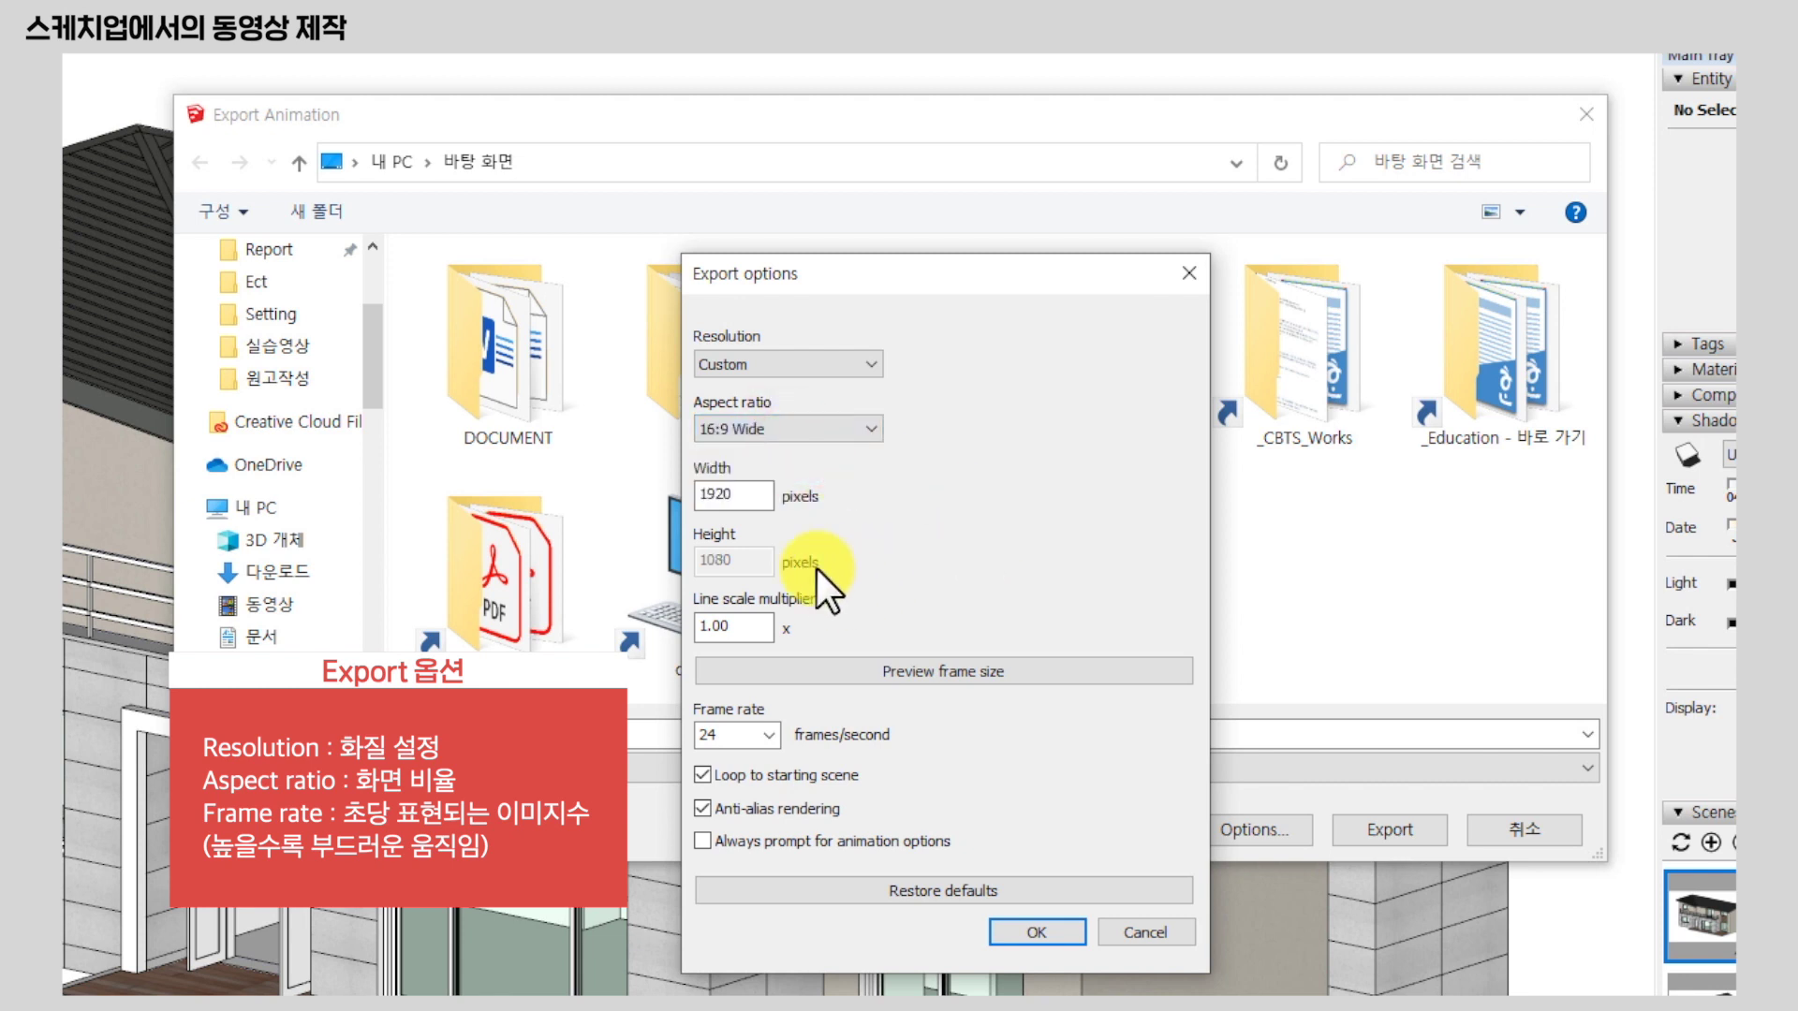
drag(766, 504, 560, 512)
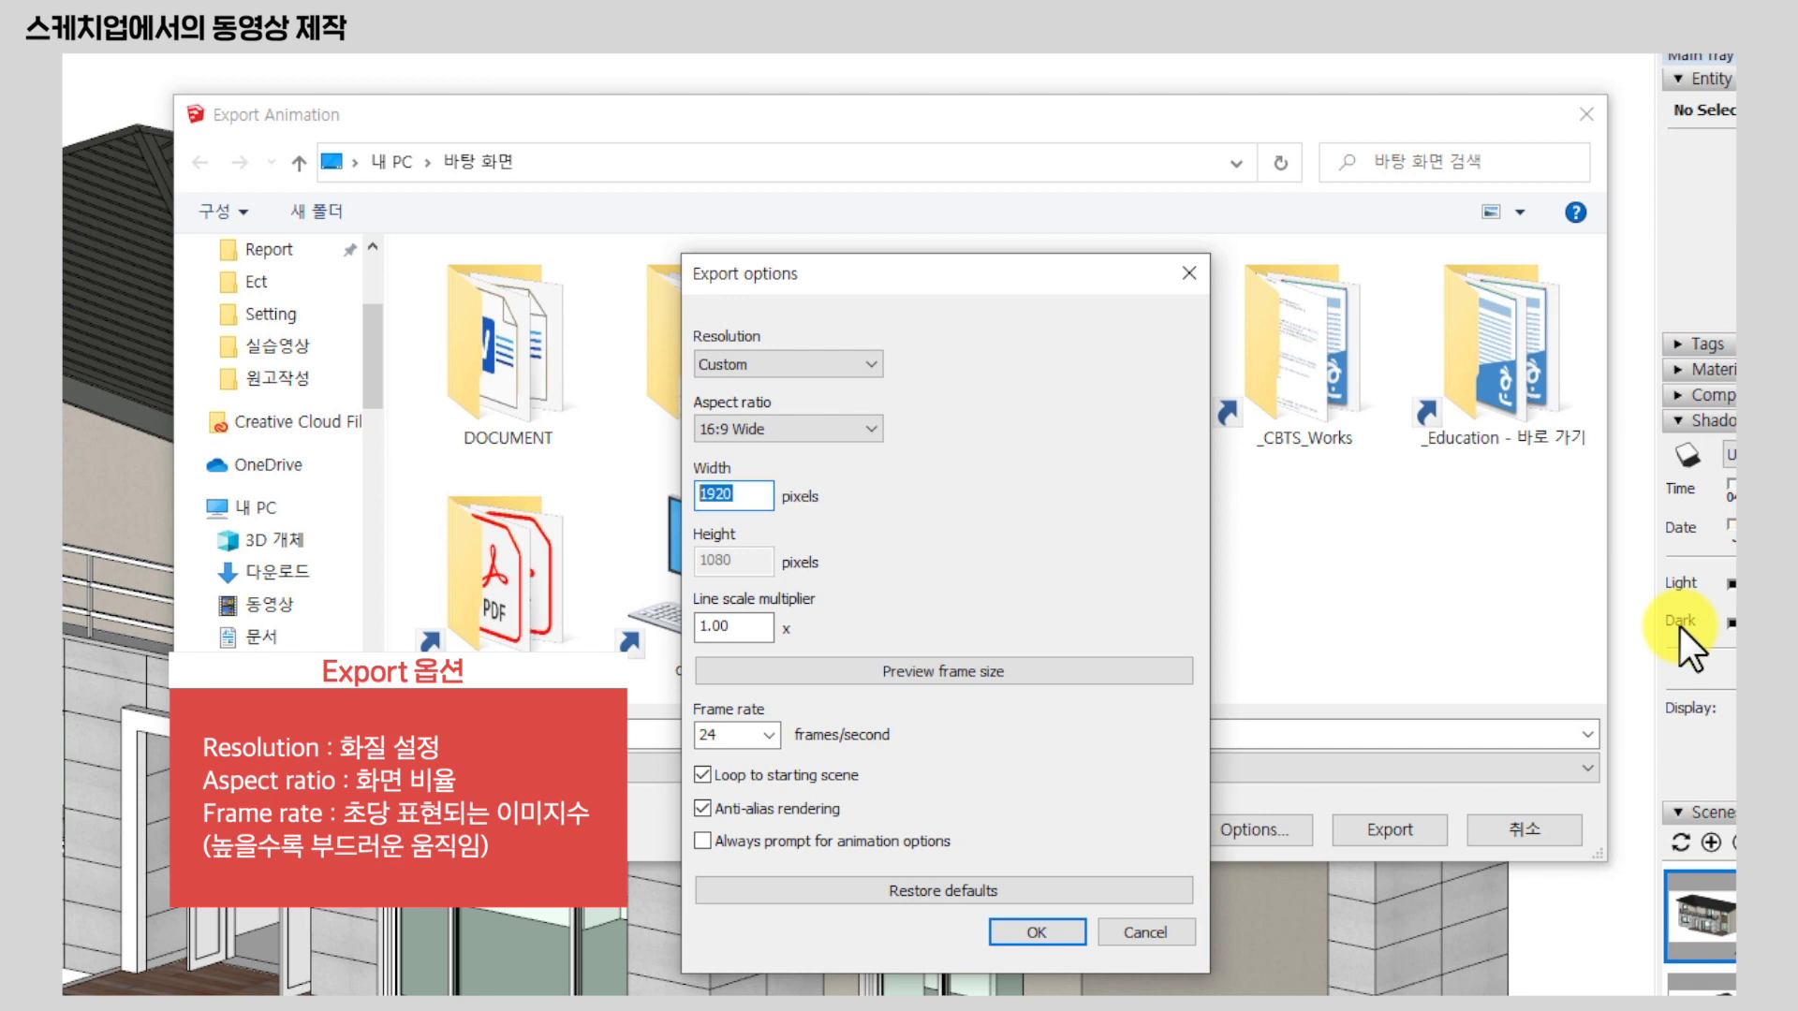
click(764, 496)
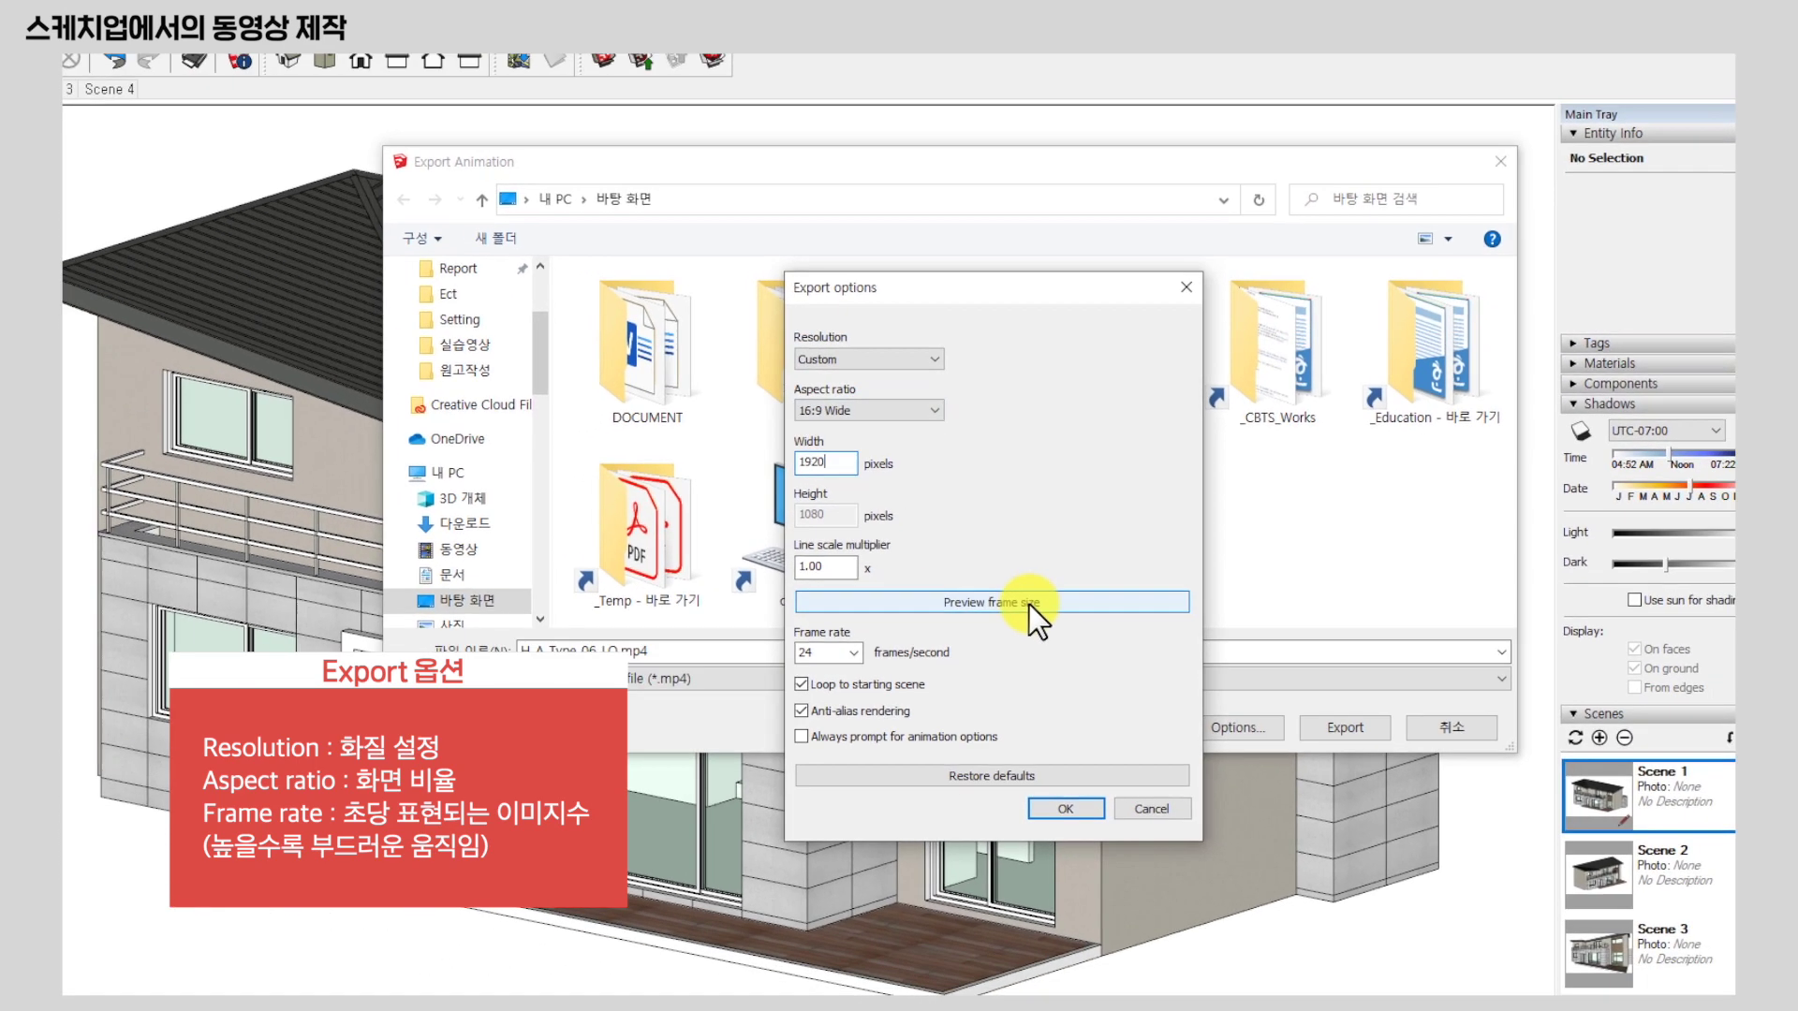
click(943, 670)
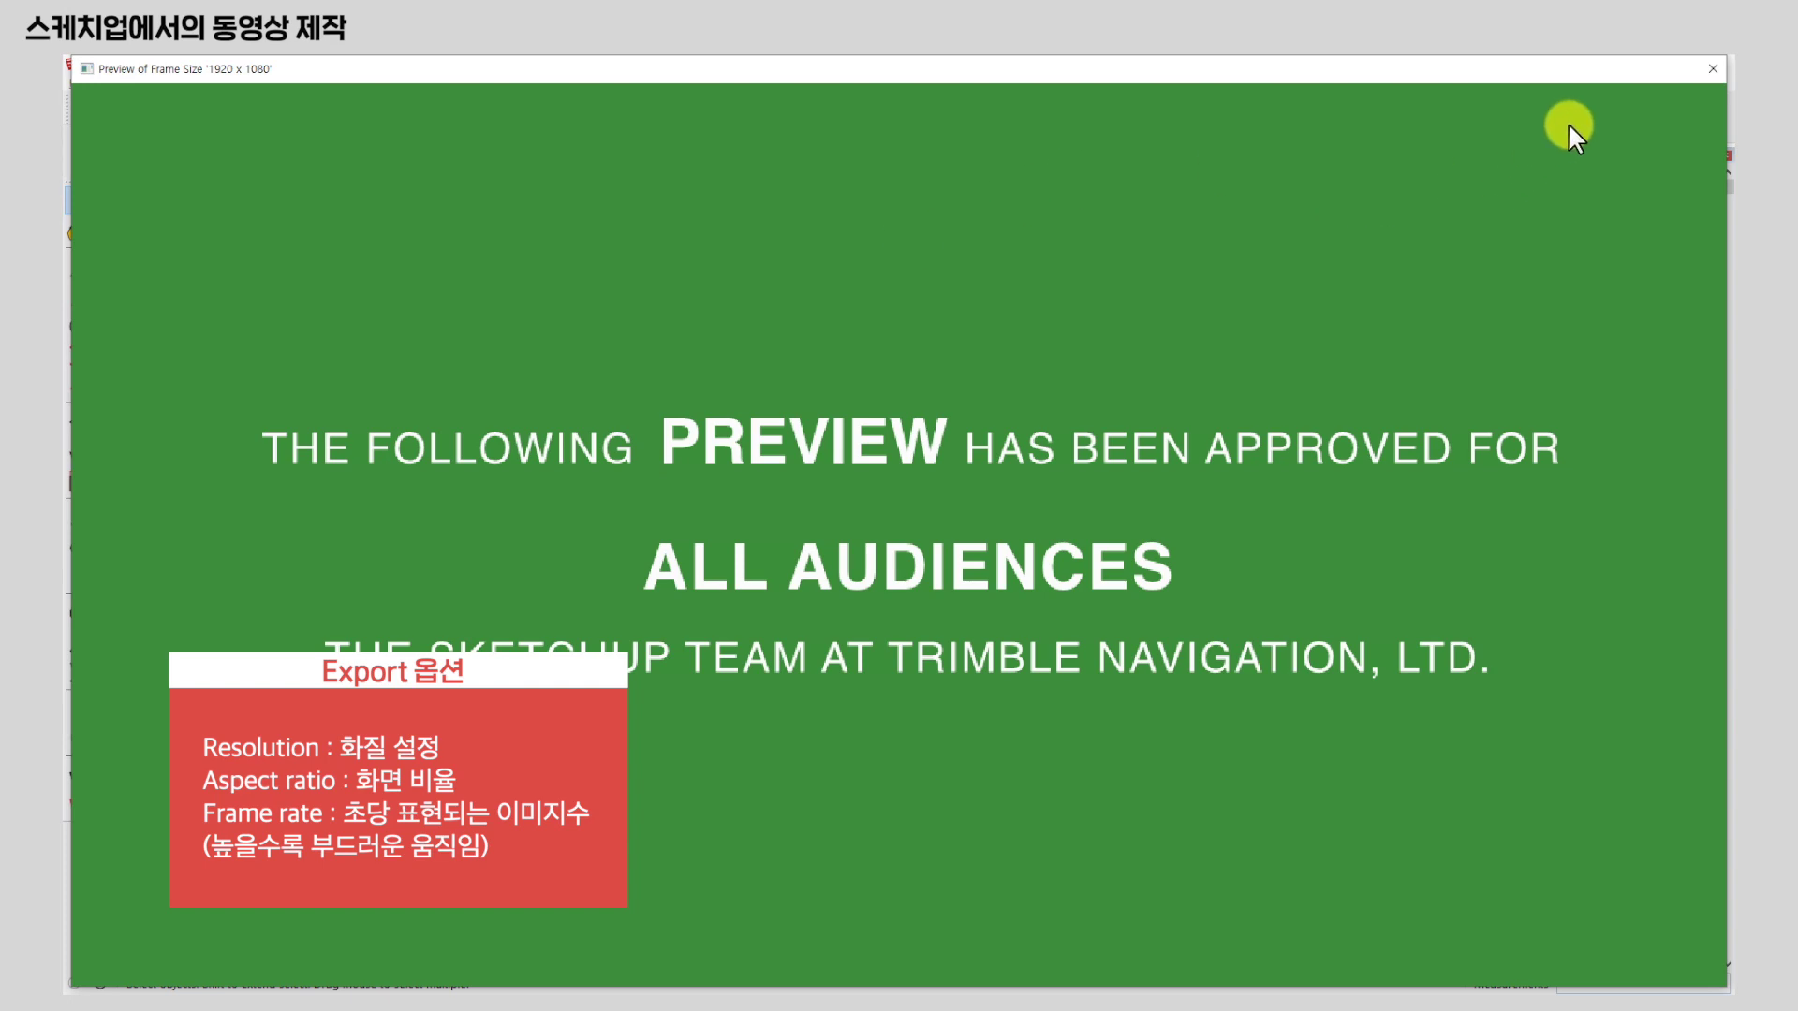
Close the 1920 × 1080 preview, raise the Export options dialog, and view the frame rate choices.
click(1716, 66)
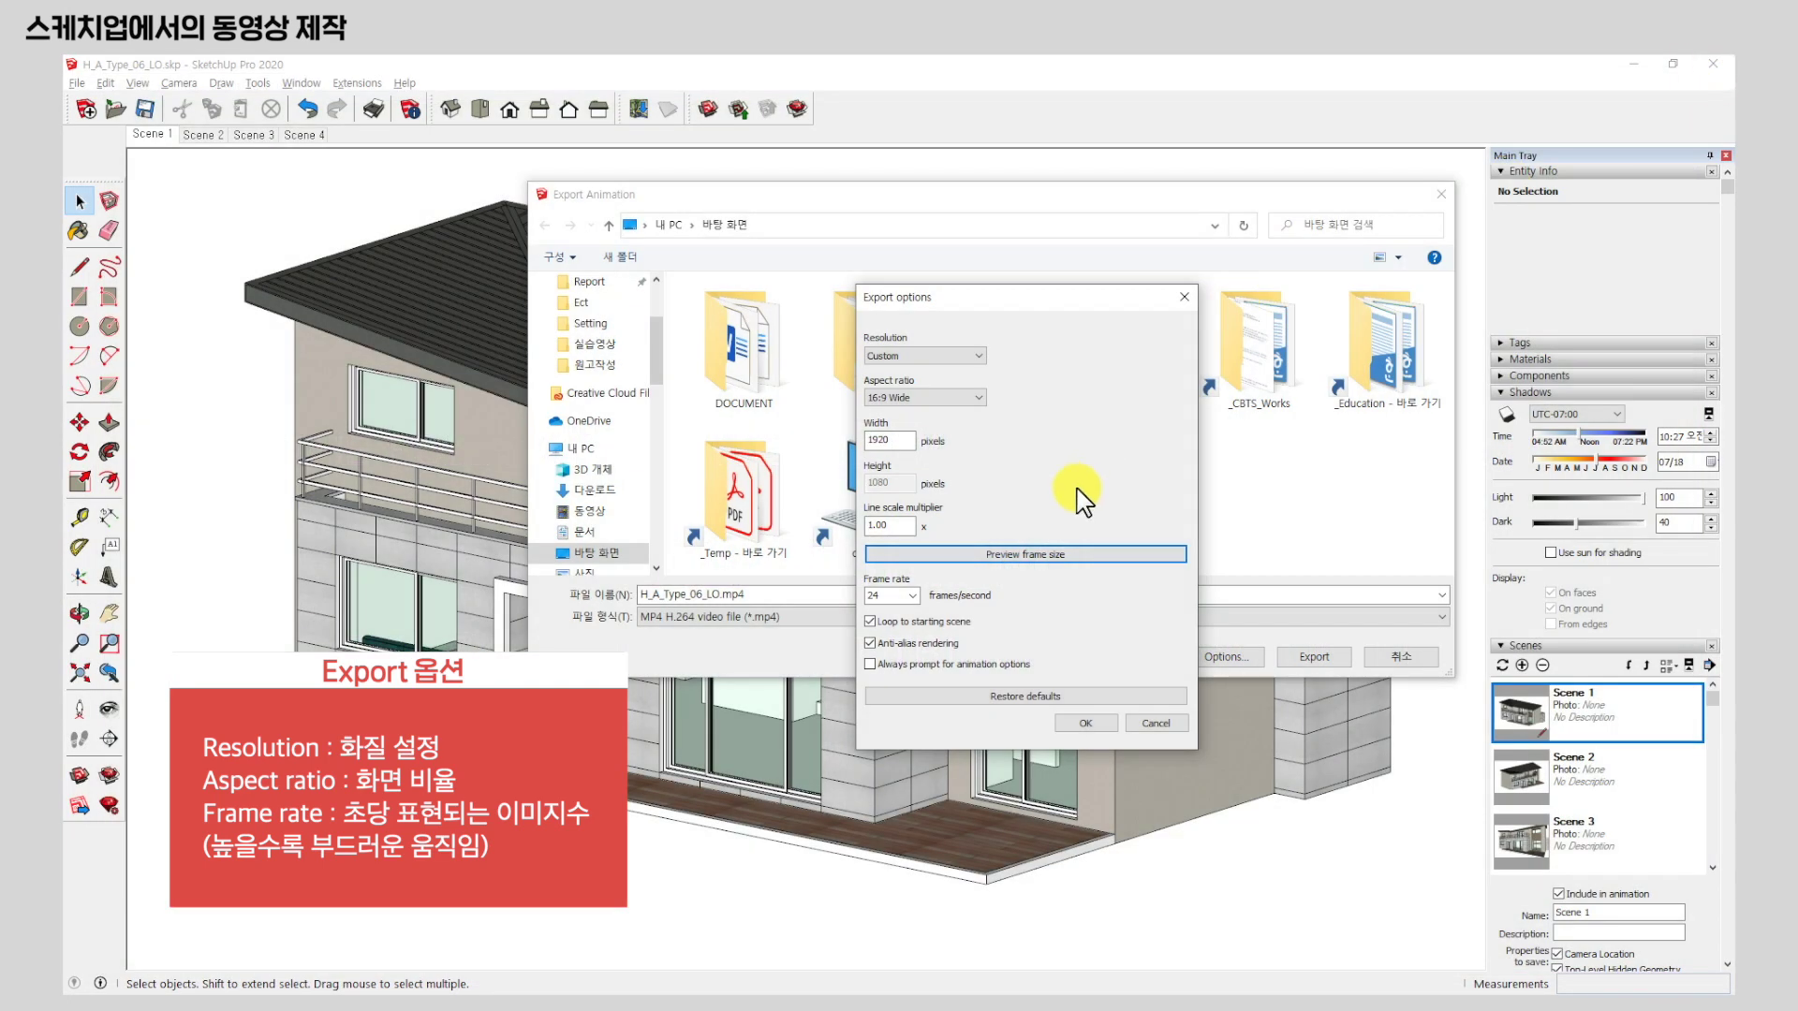
drag(1046, 293, 1039, 188)
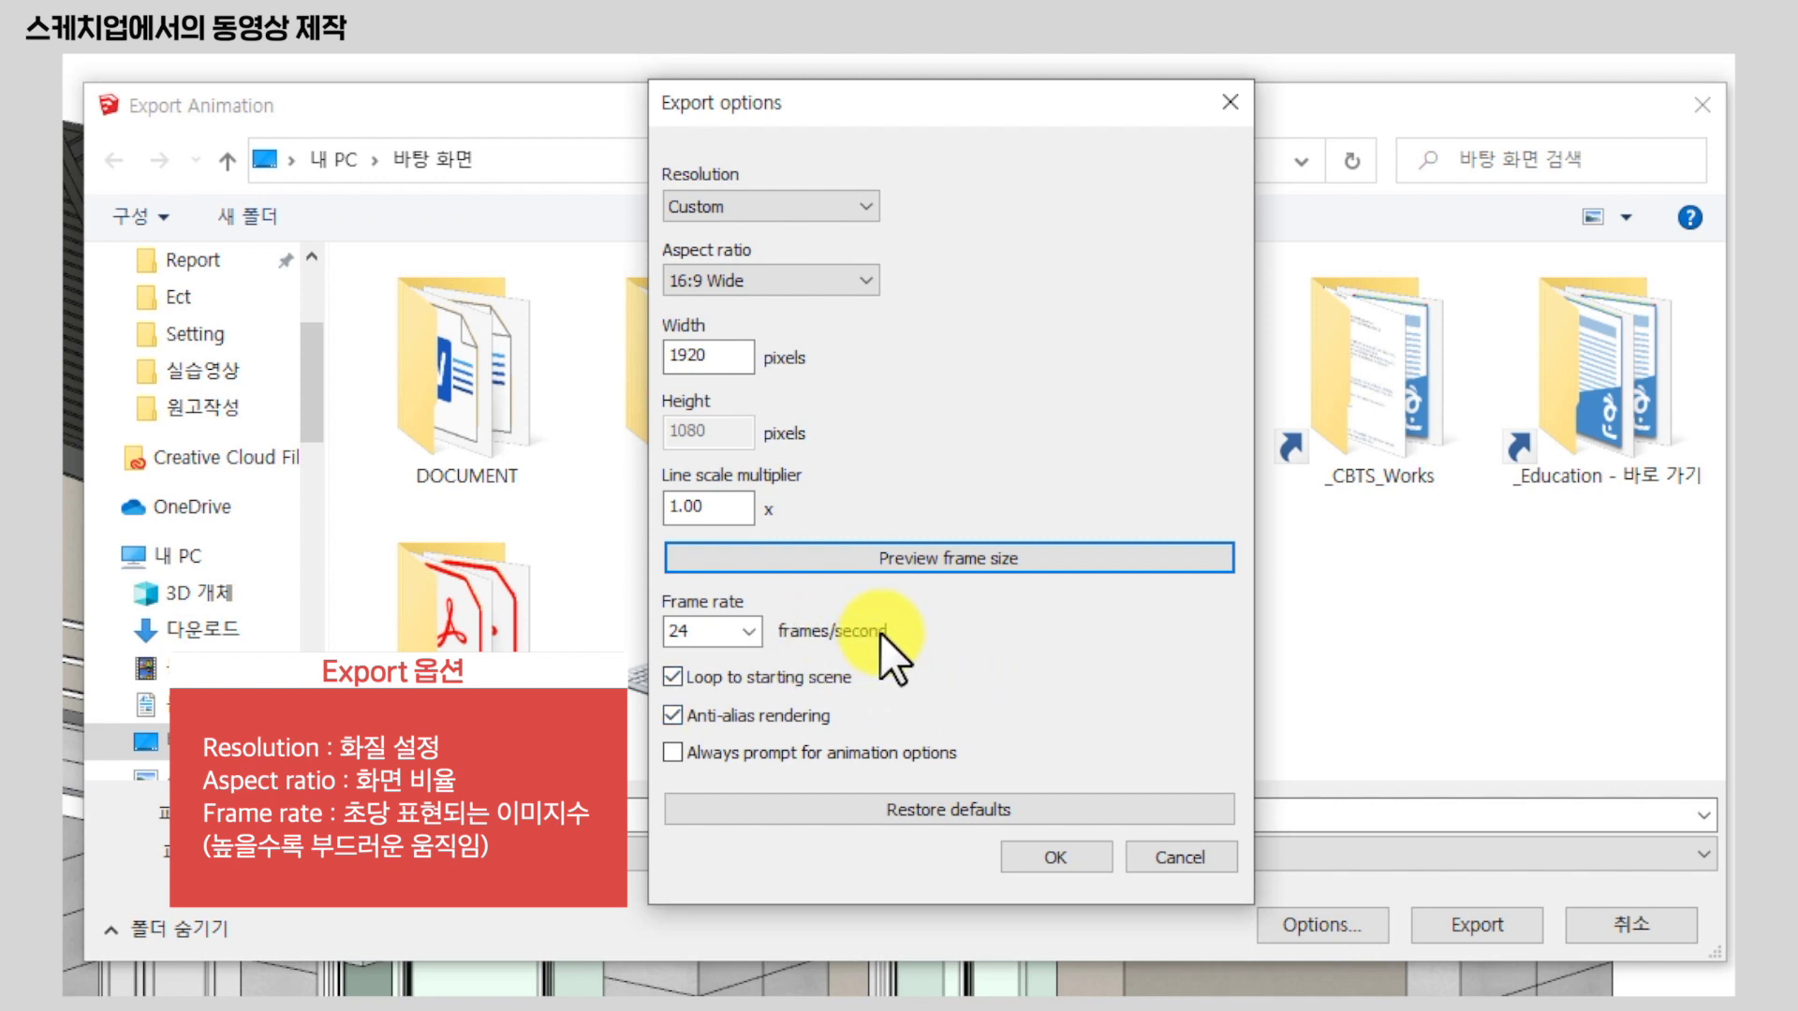
click(738, 631)
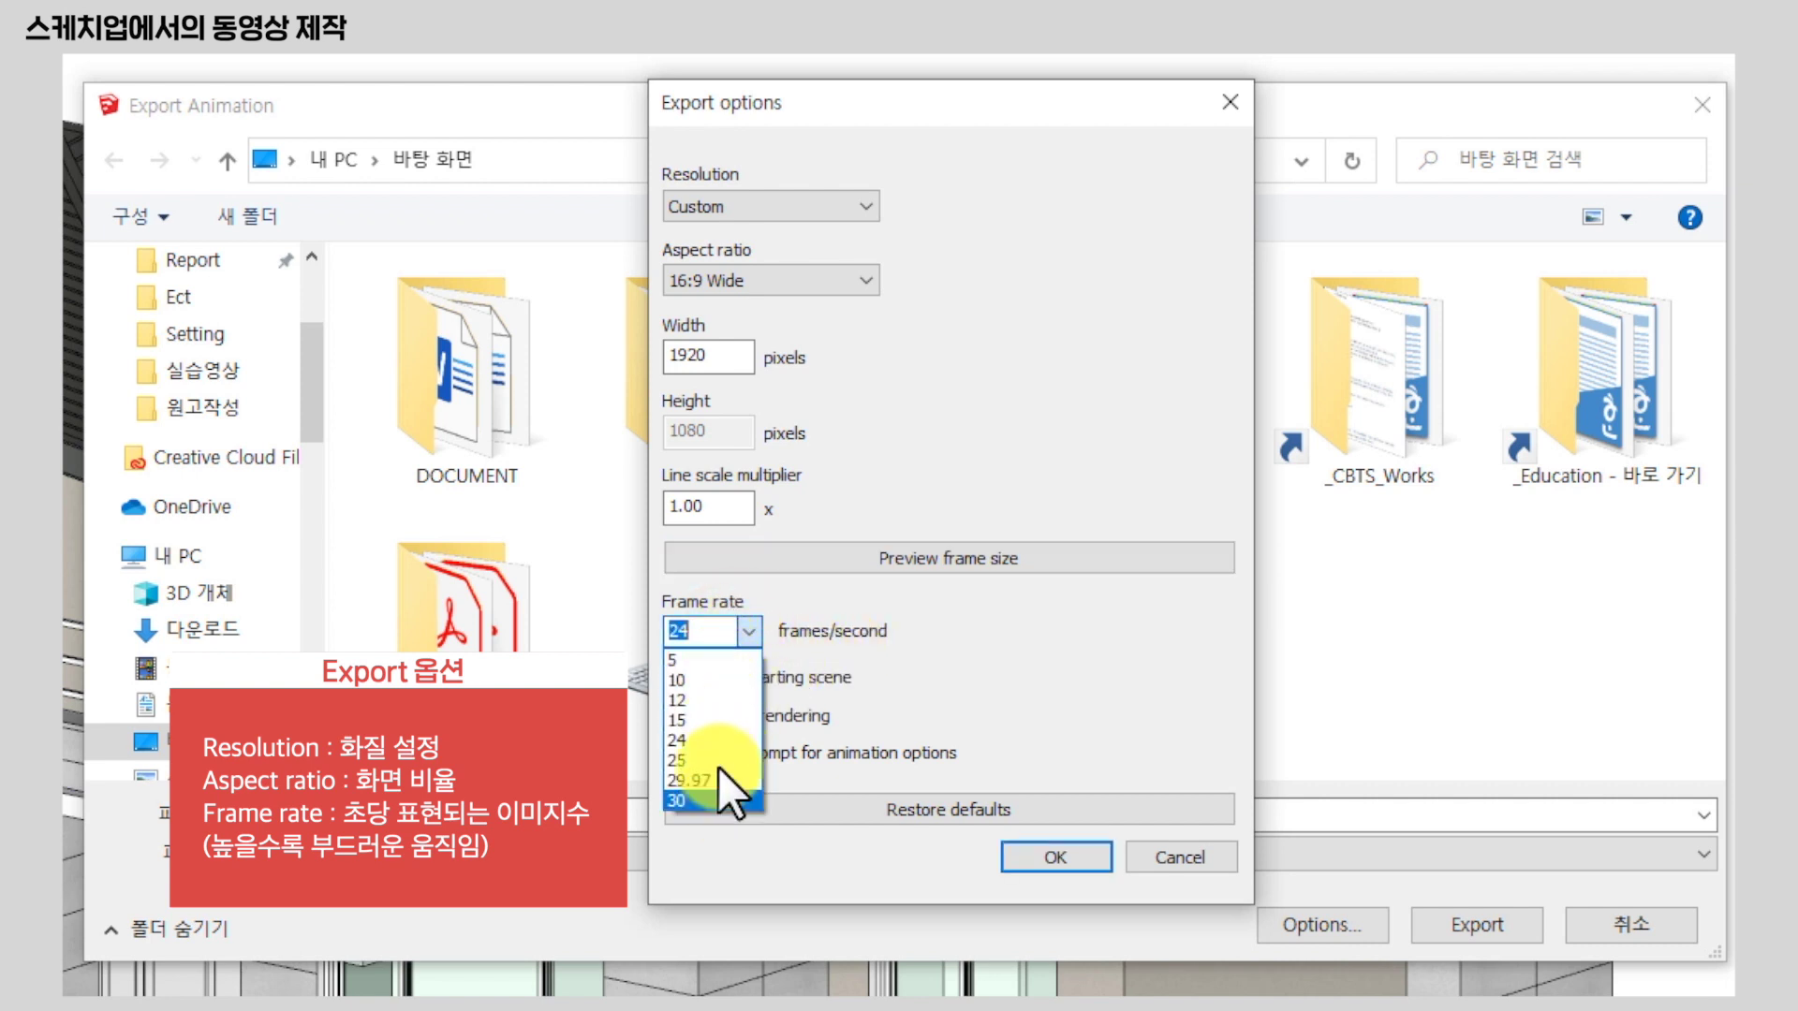
Try 5 and 15 fps, settle on a 30 fps frame rate, and confirm the export options.
click(711, 660)
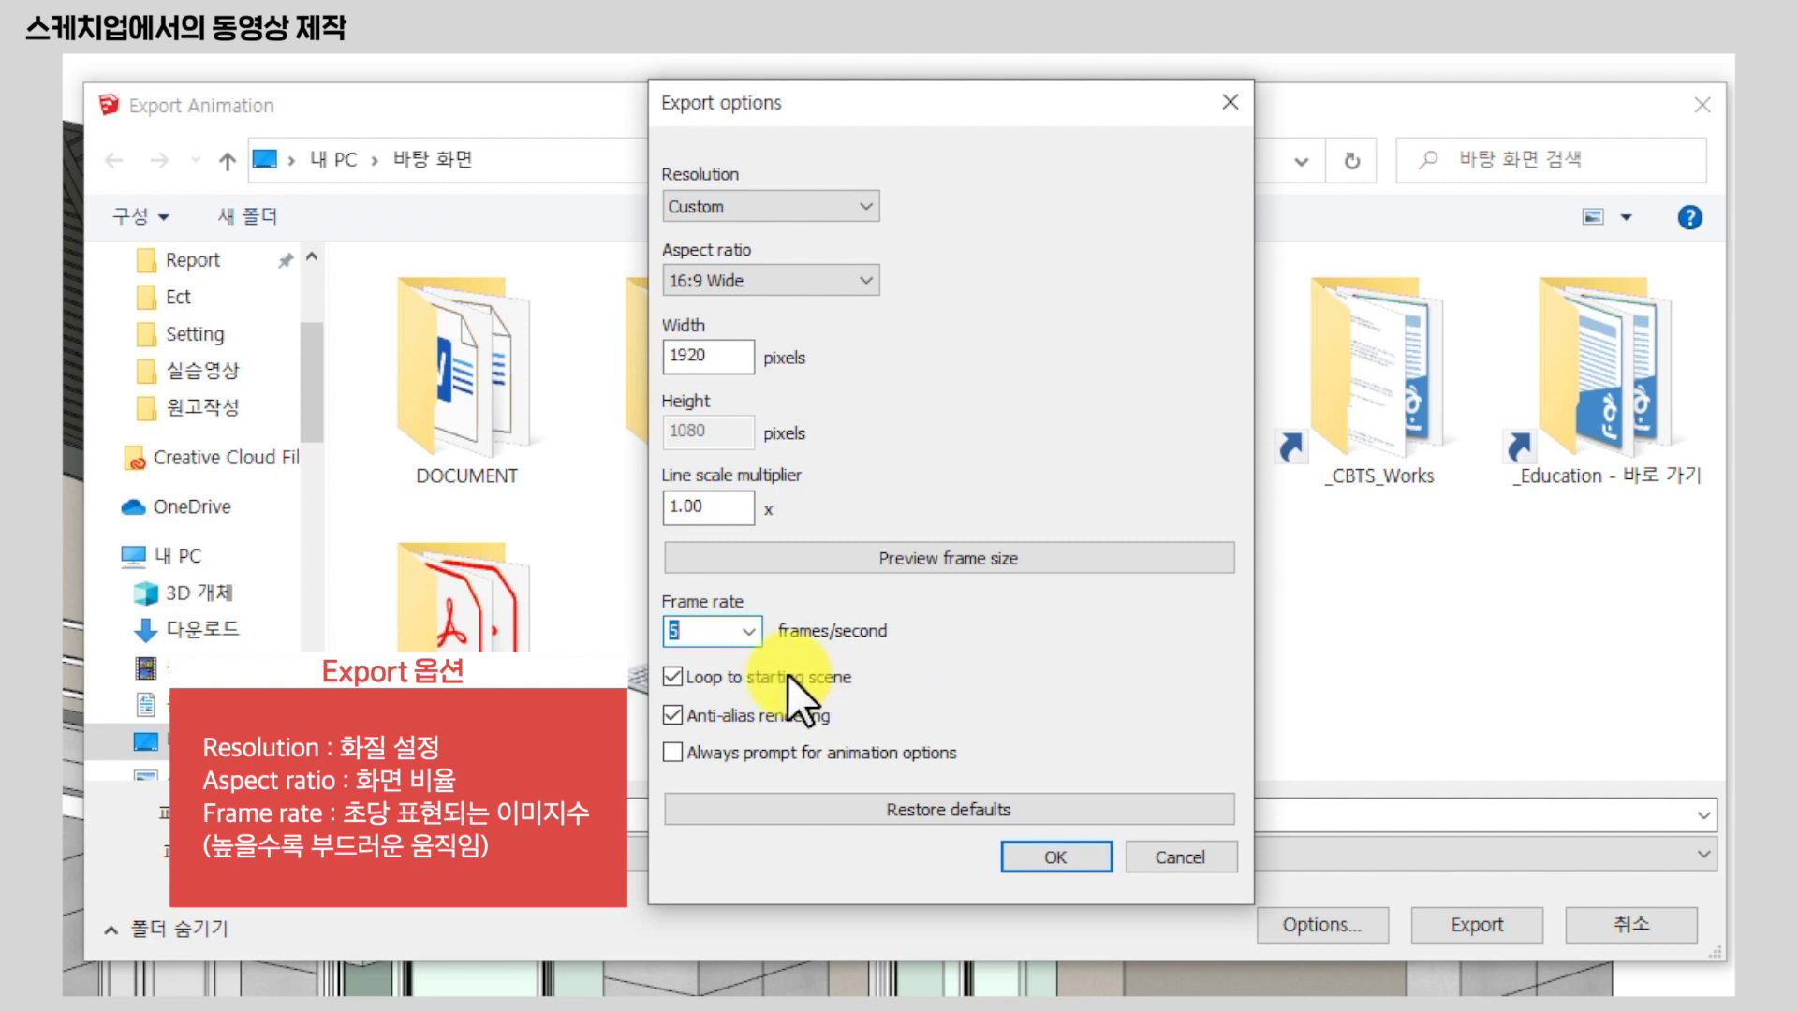
click(749, 632)
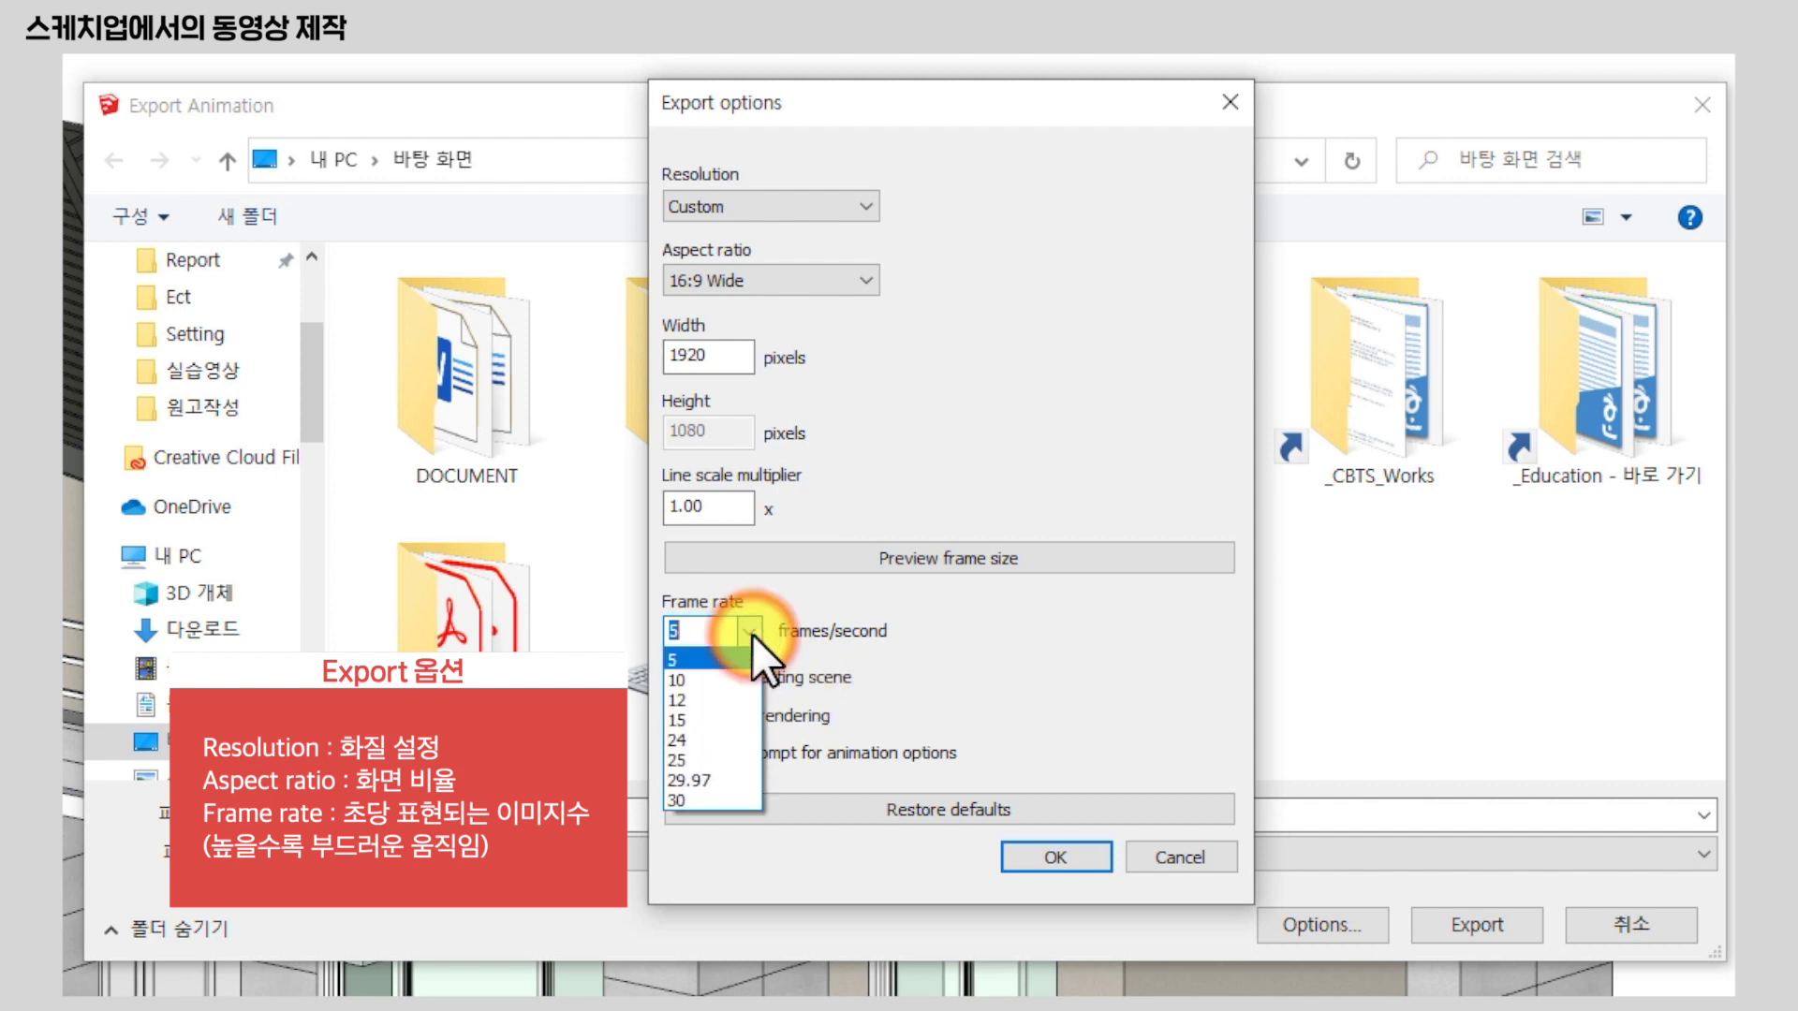
click(737, 718)
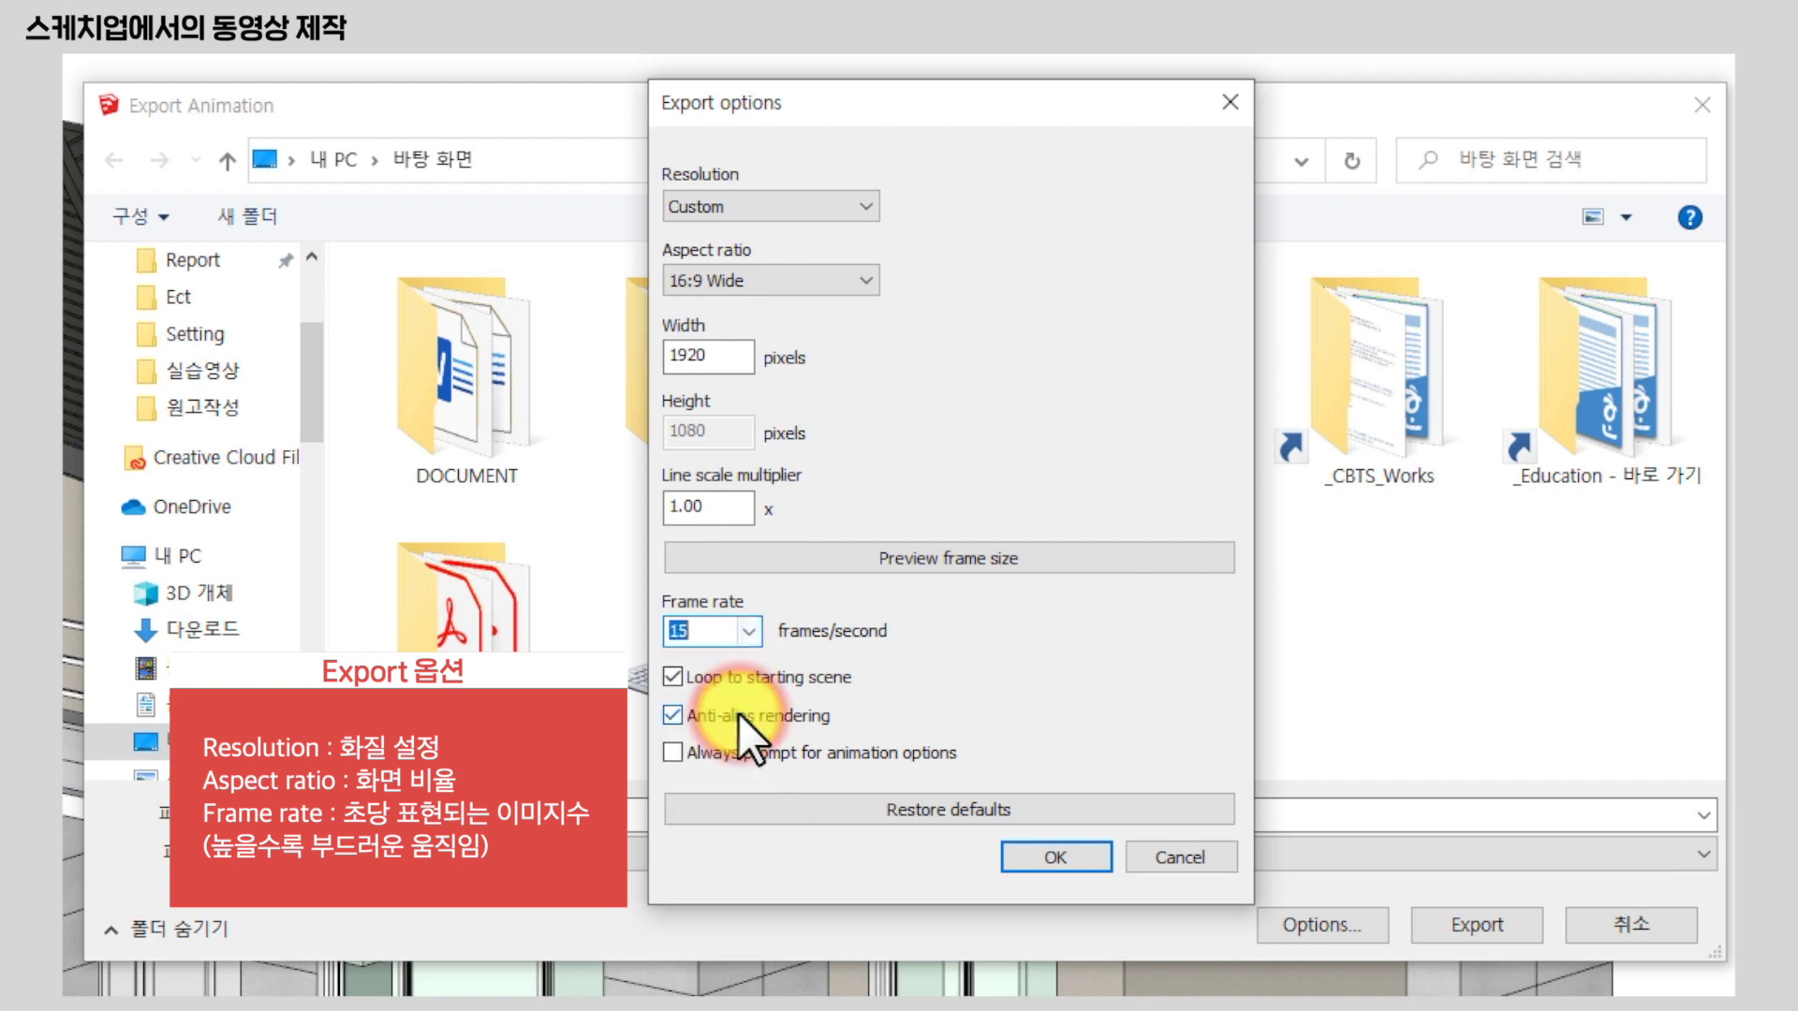
click(749, 629)
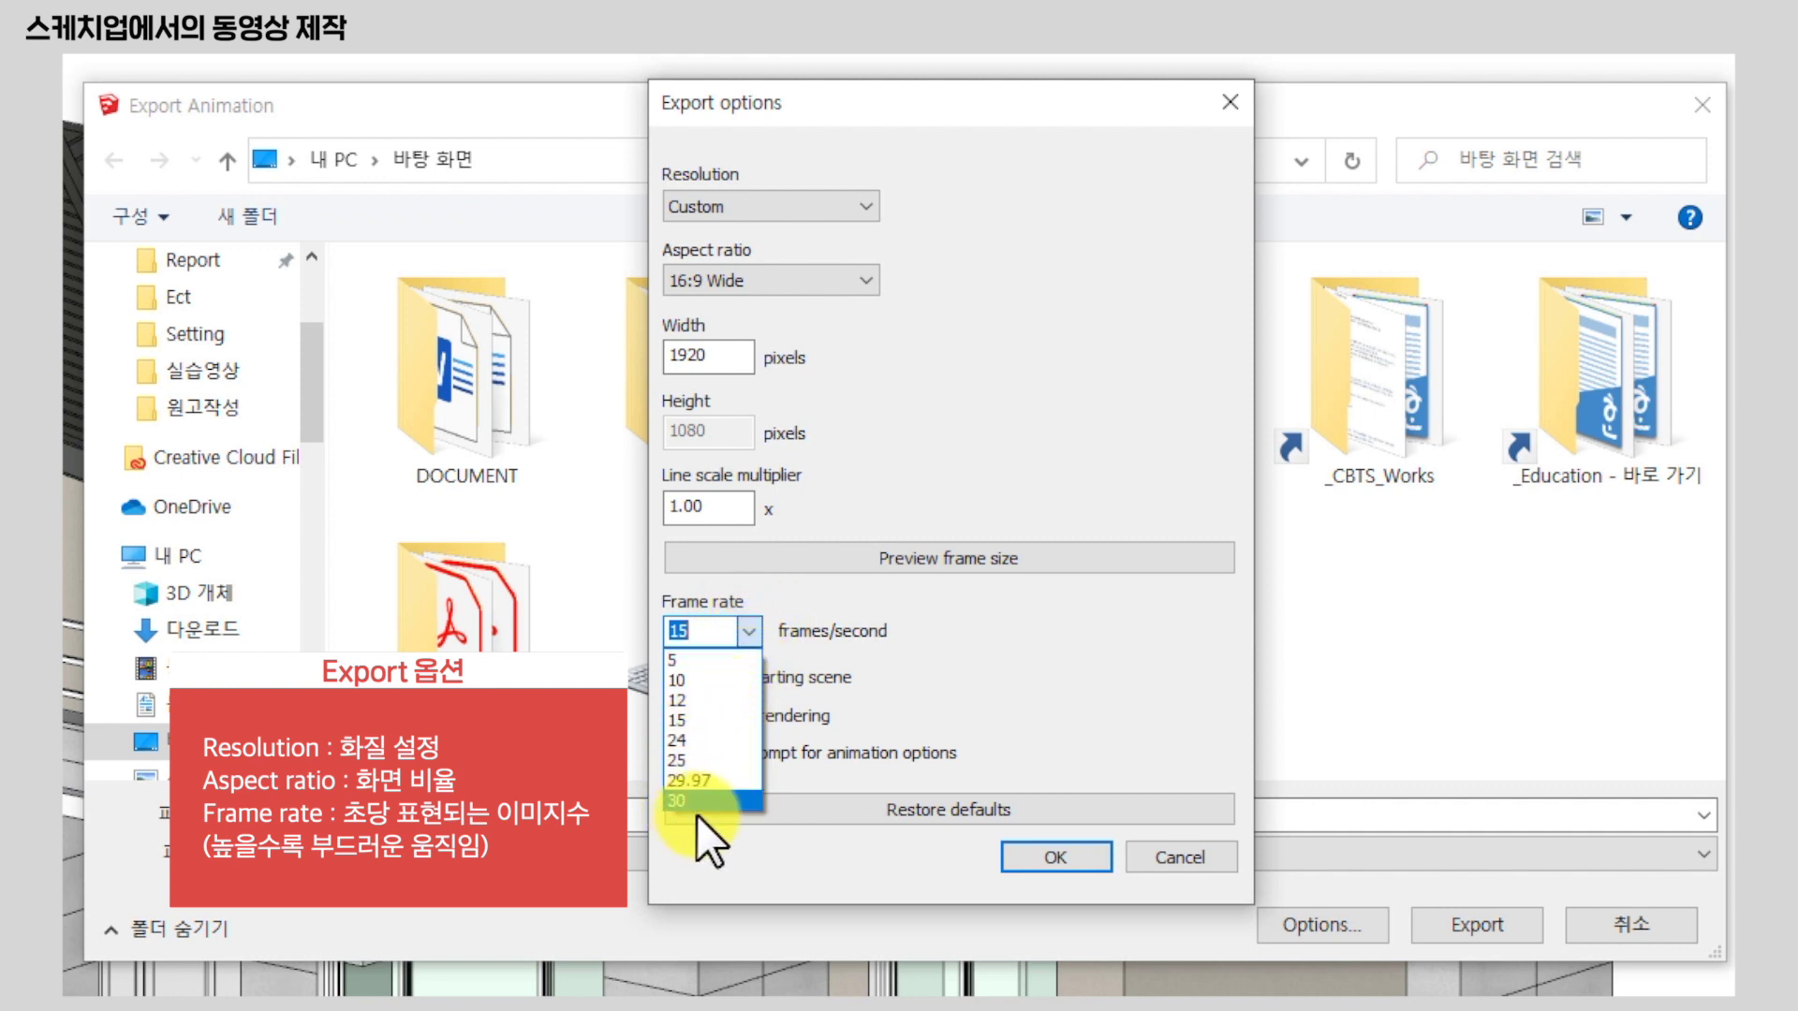
click(1128, 663)
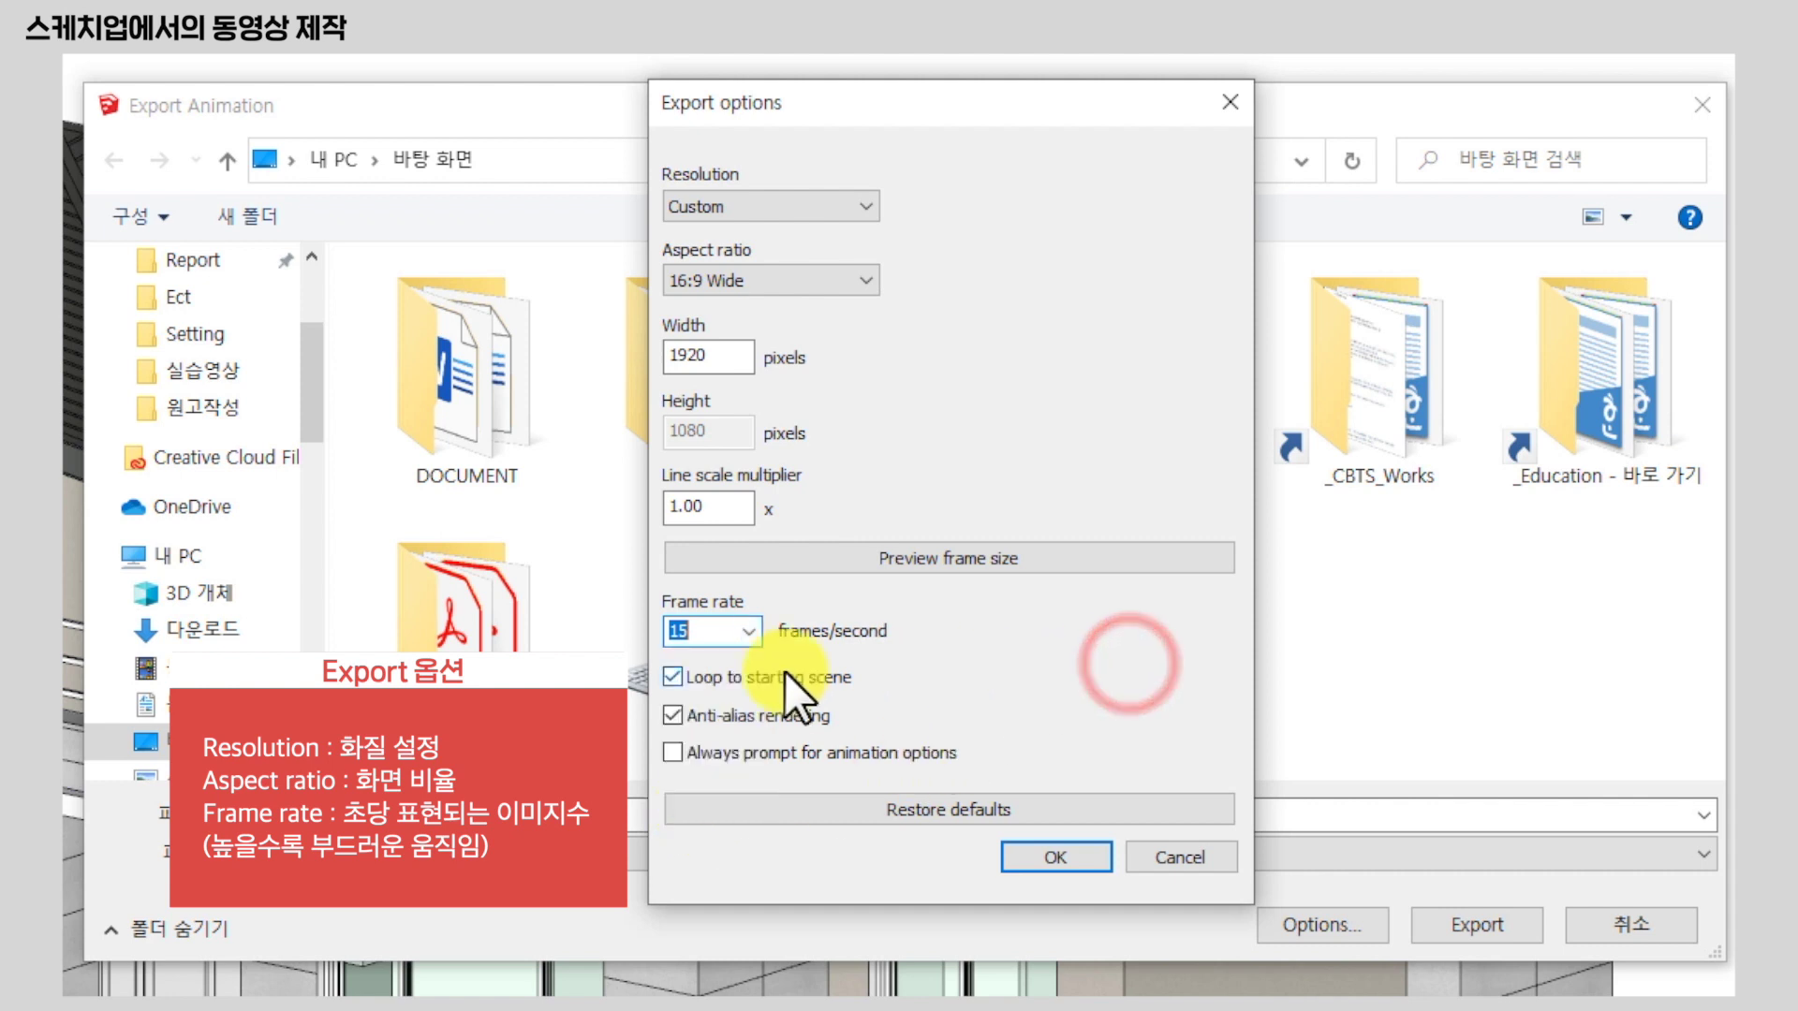
click(749, 630)
click(686, 799)
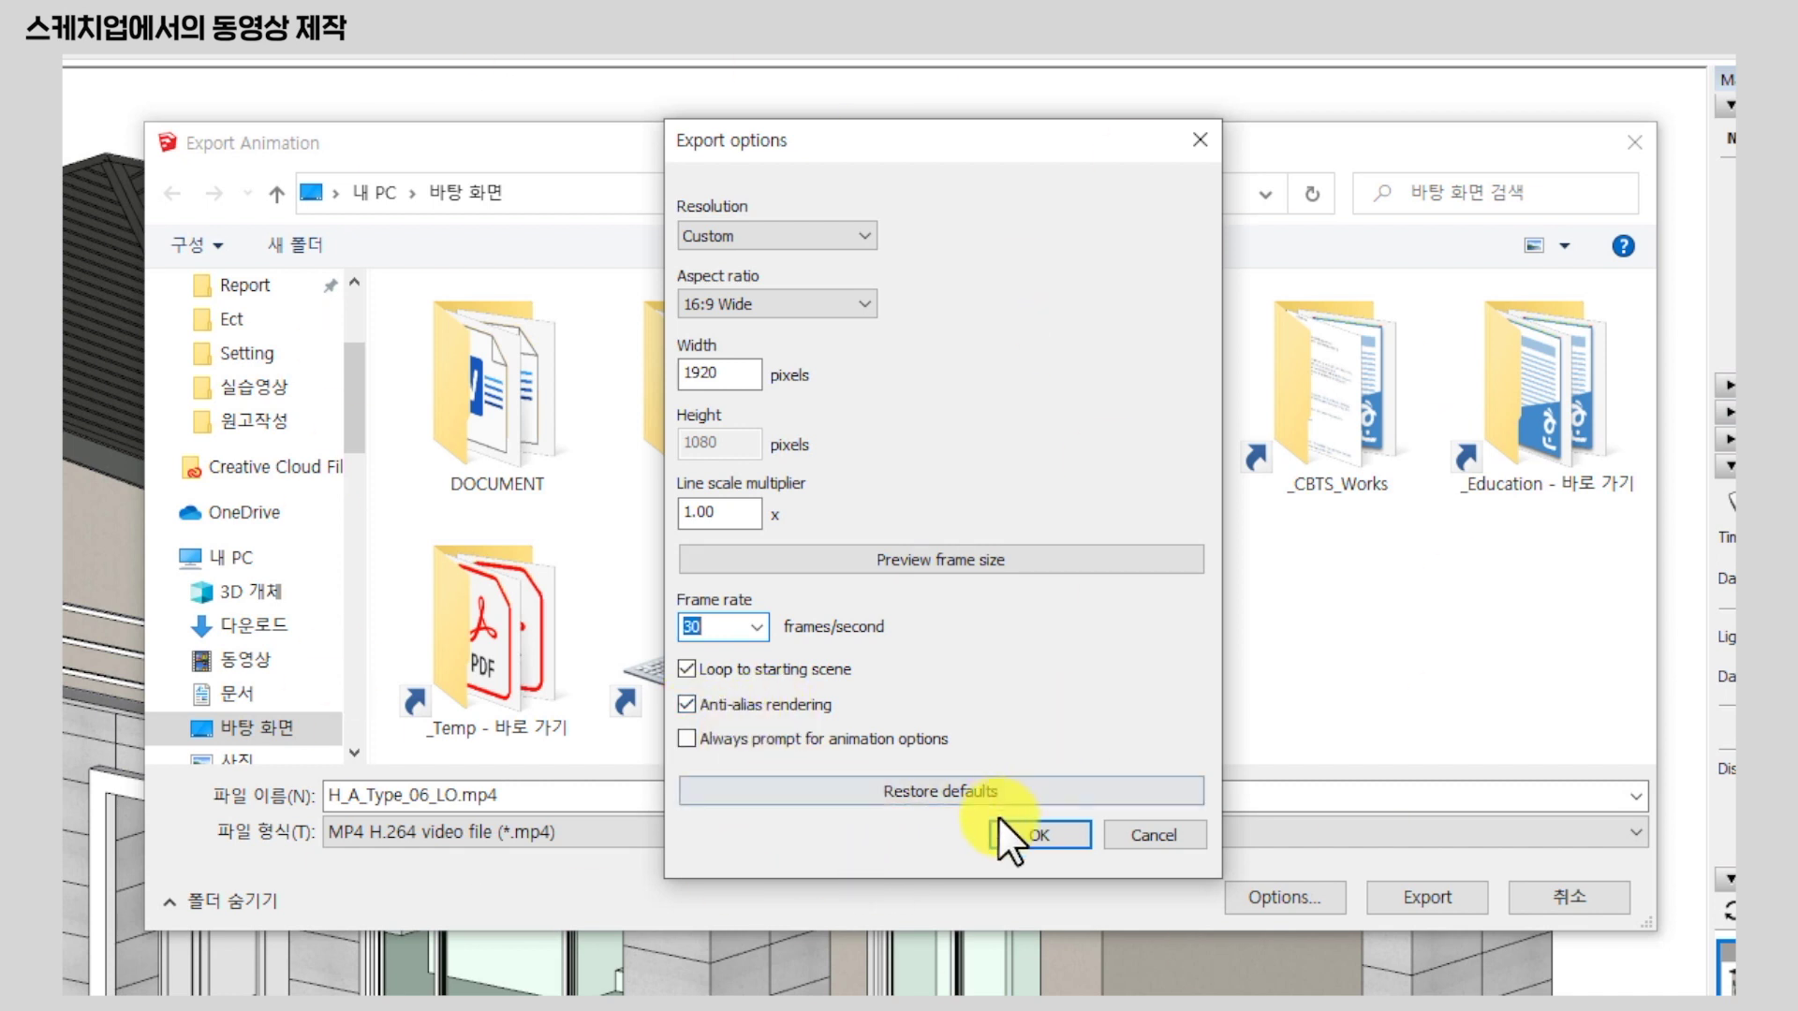
click(1028, 832)
Rename the output file to 'test' and export the MP4 animation.
double_click(557, 795)
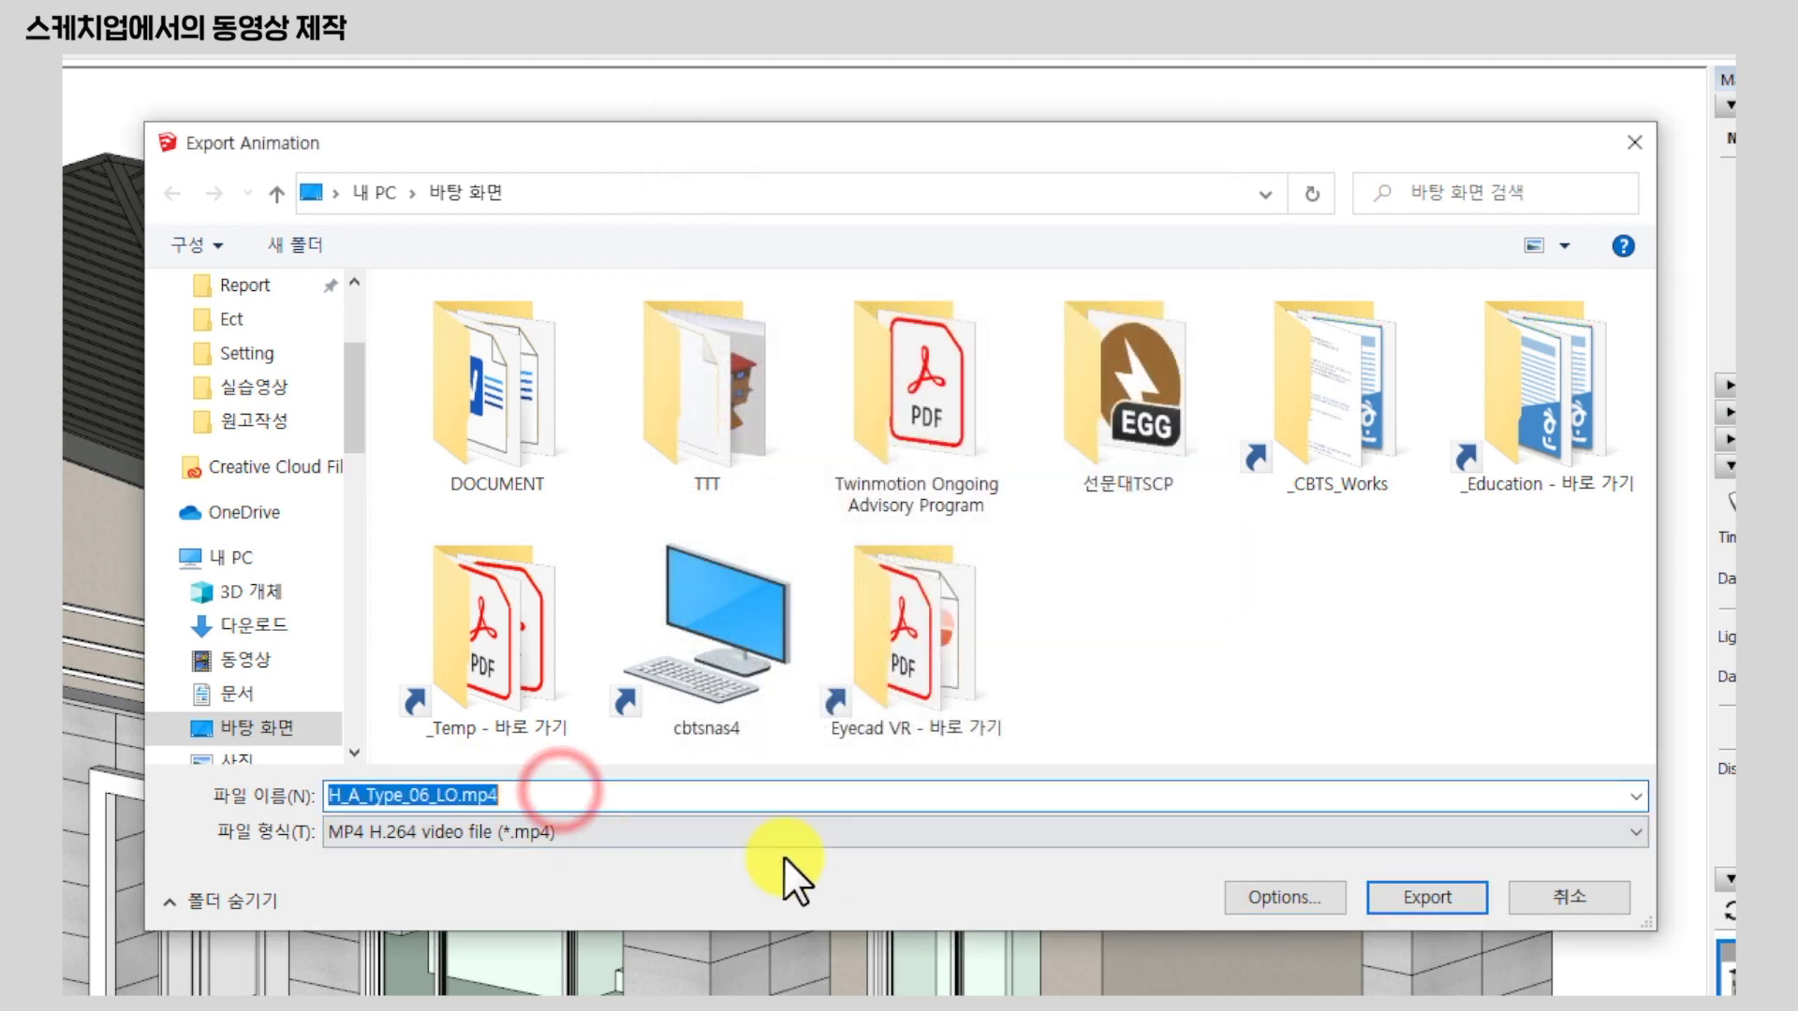
text(test)
click(1326, 715)
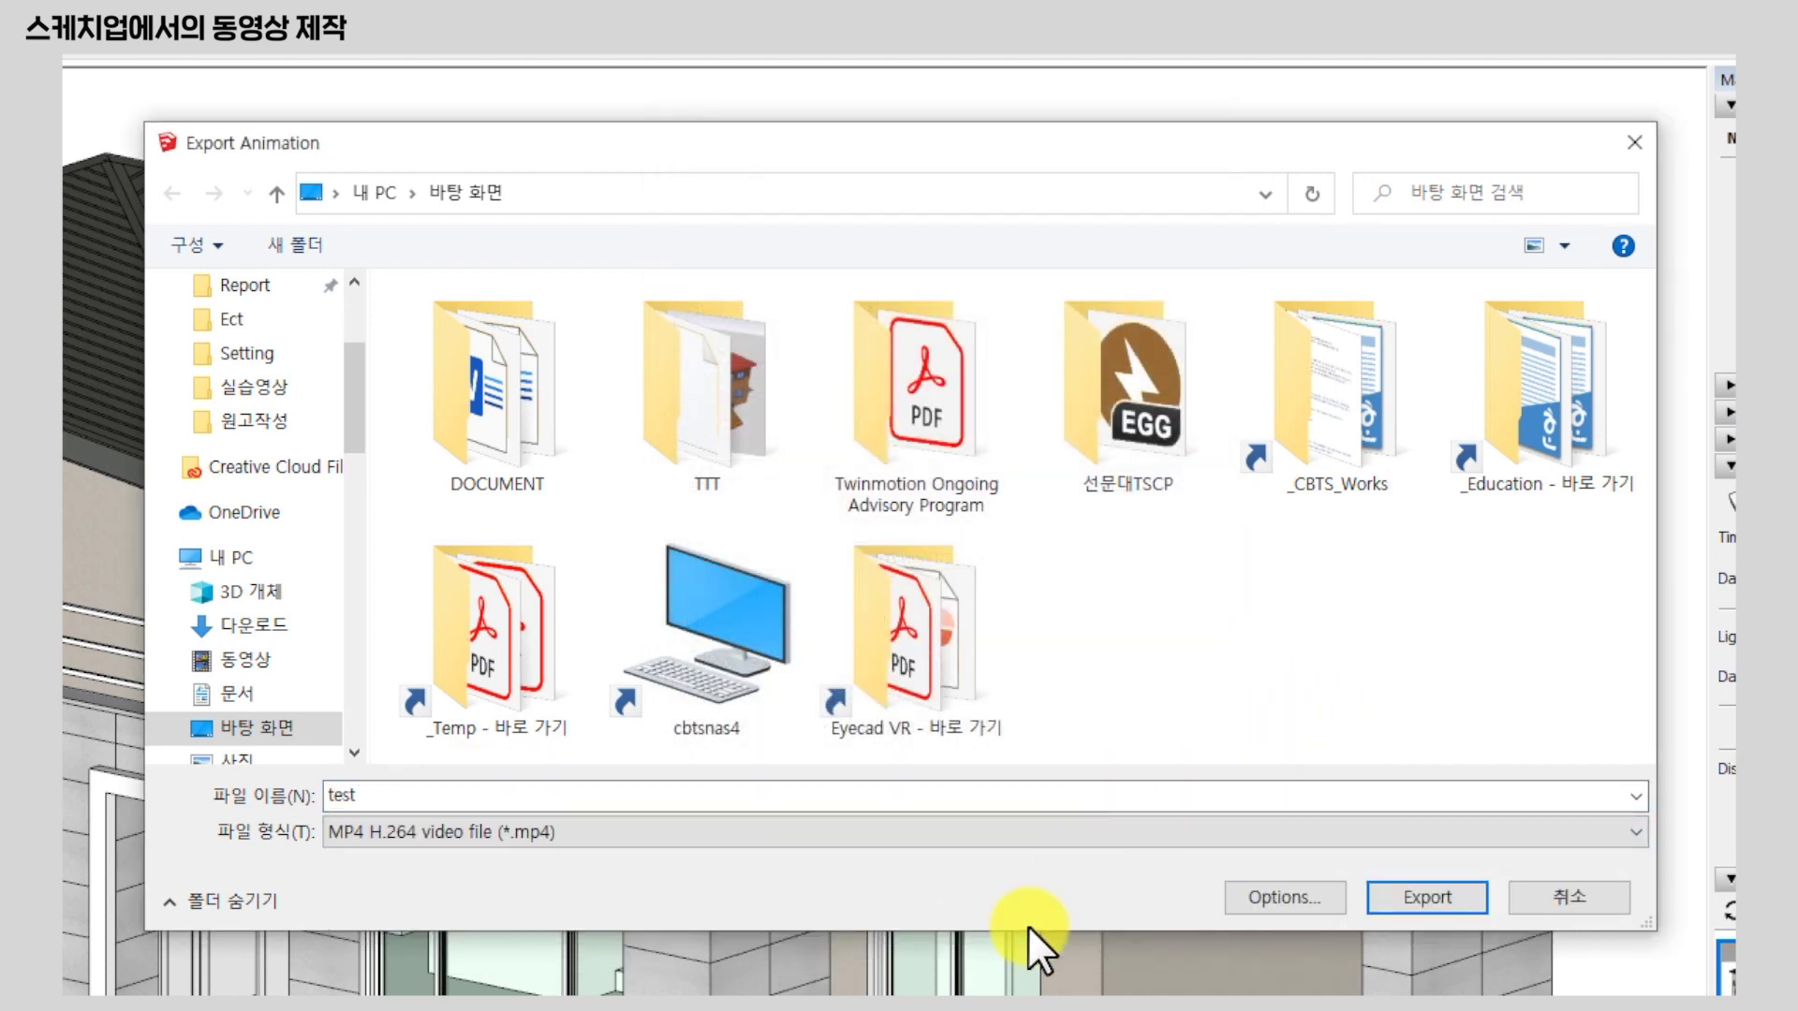
click(1432, 899)
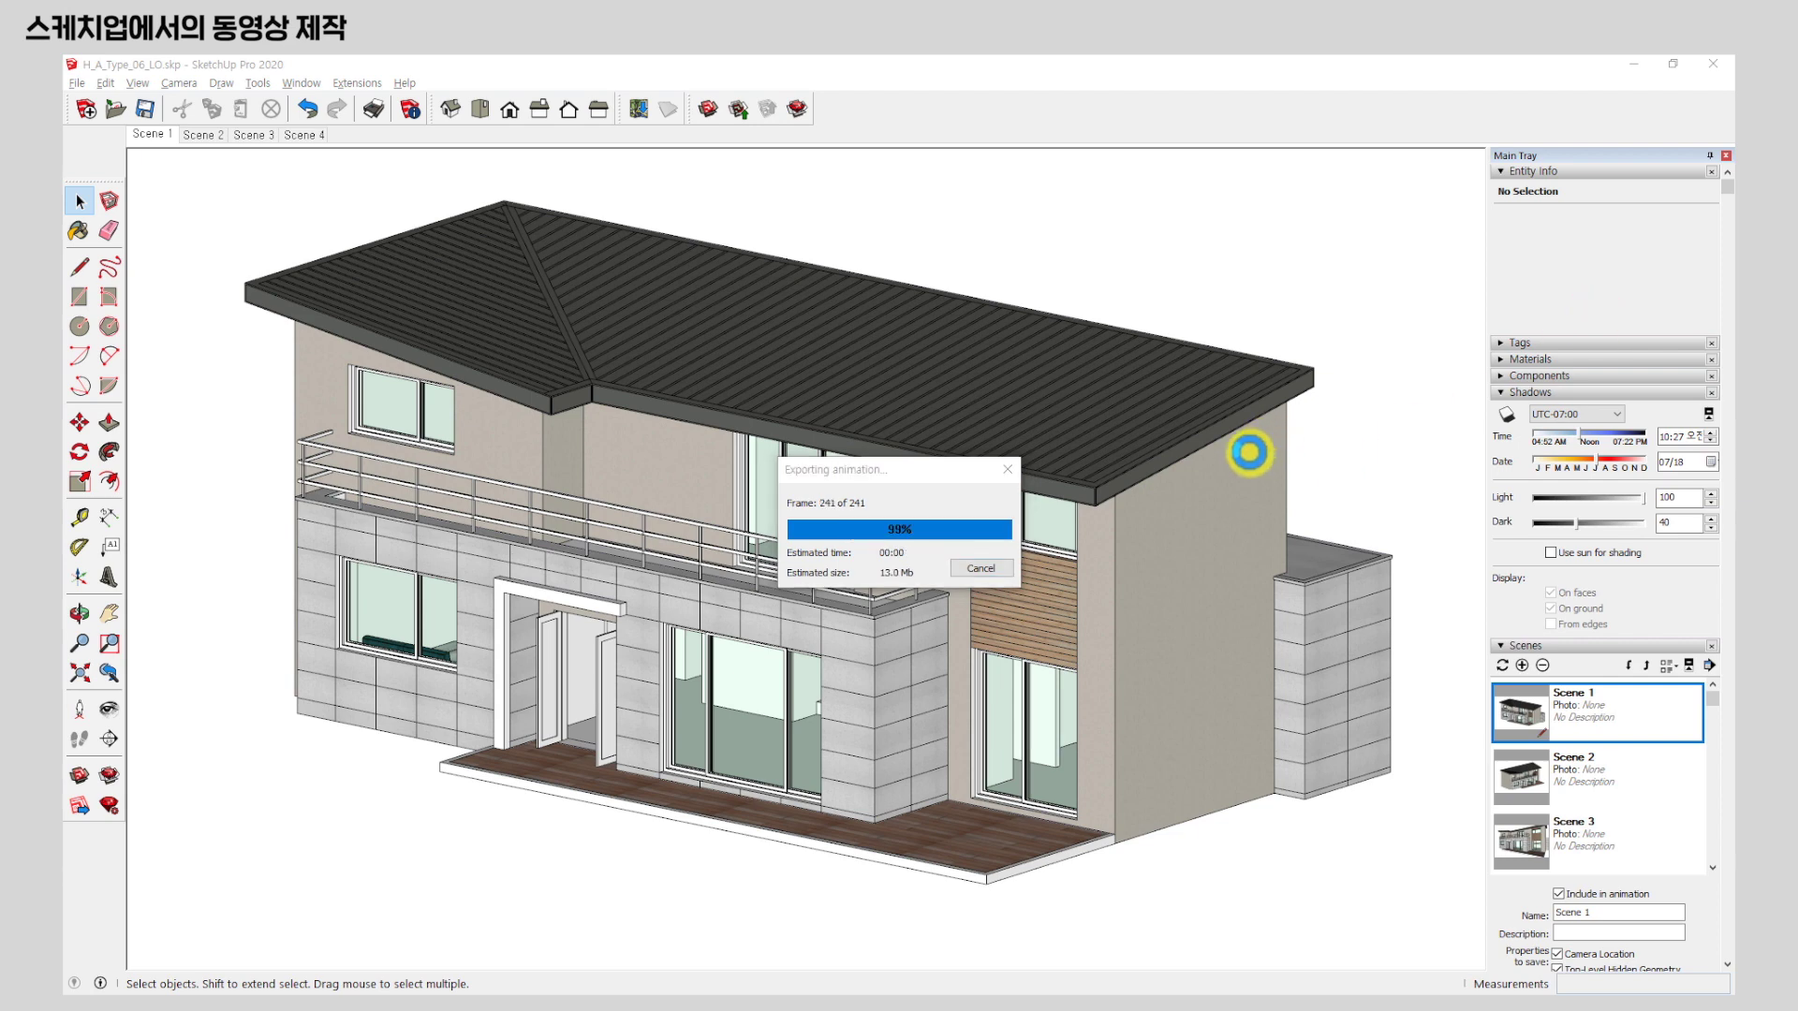
Minimize SketchUp and open test.mp4 from the desktop, enlarging it to fill the screen.
click(1632, 65)
click(976, 447)
double_click(92, 924)
double_click(644, 381)
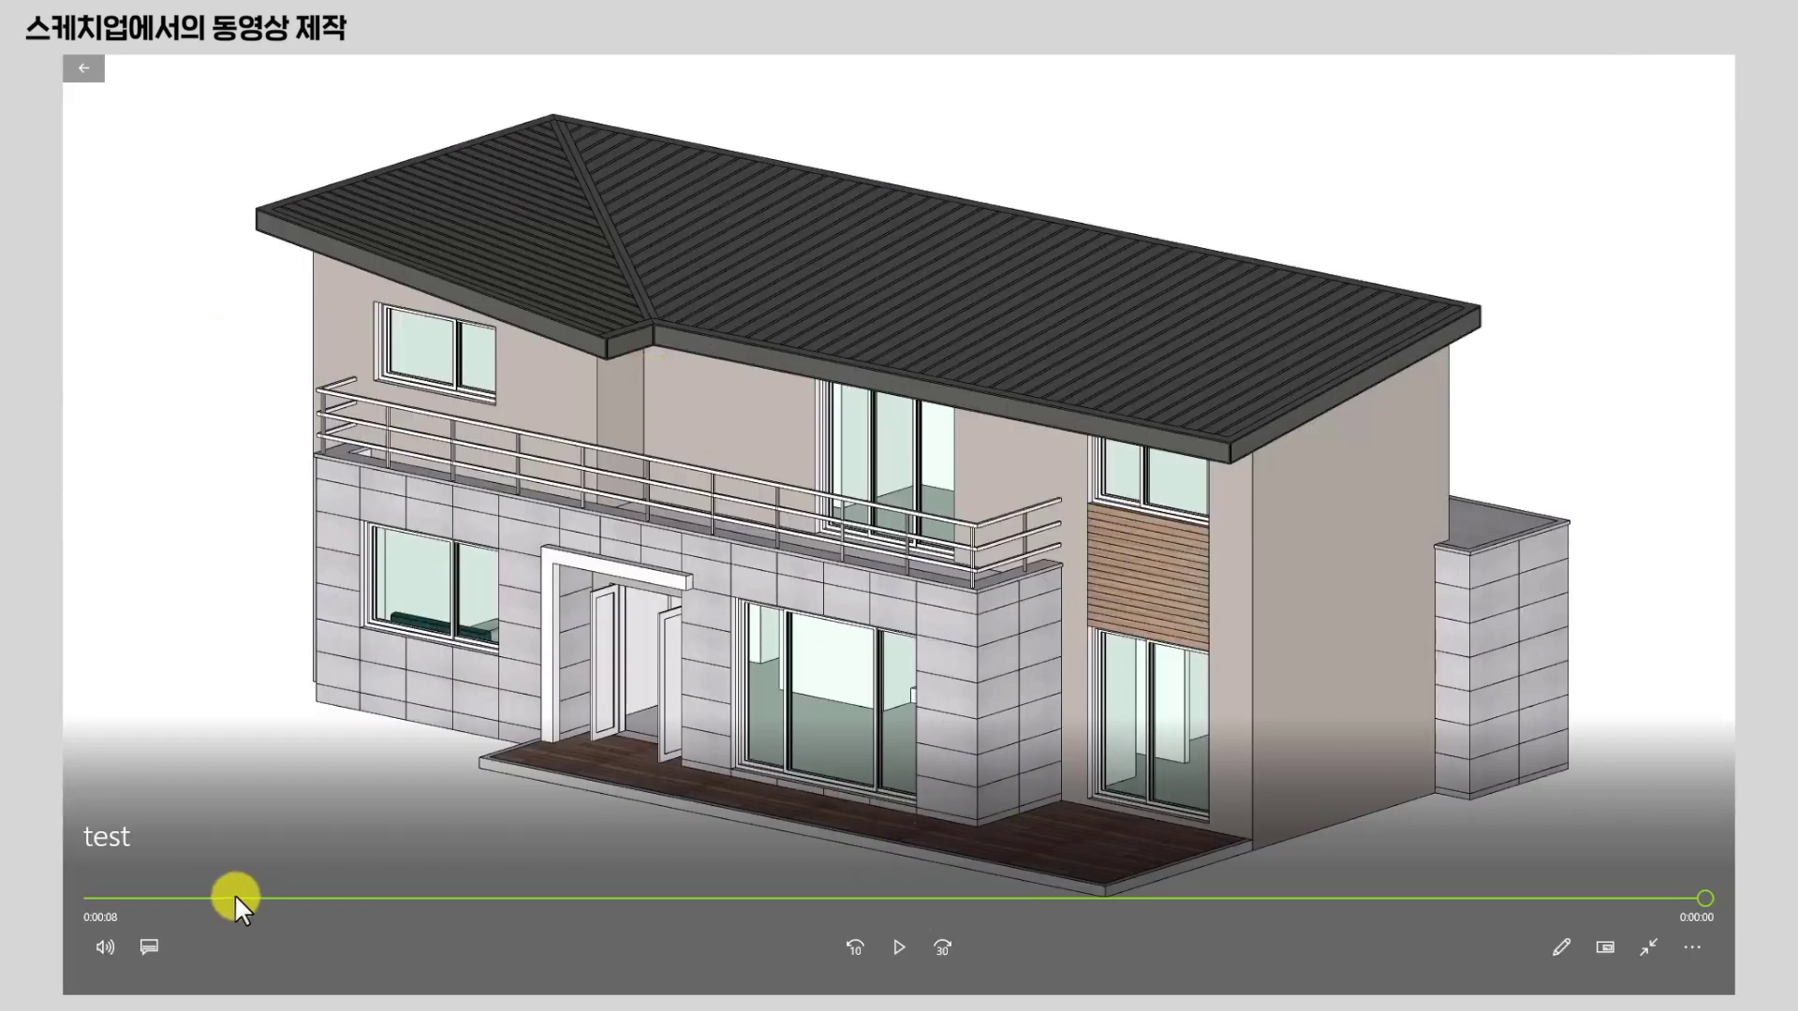
Play the 8-second test video, close Movies & TV, and return to the H_A_Type_06_LO model.
click(888, 948)
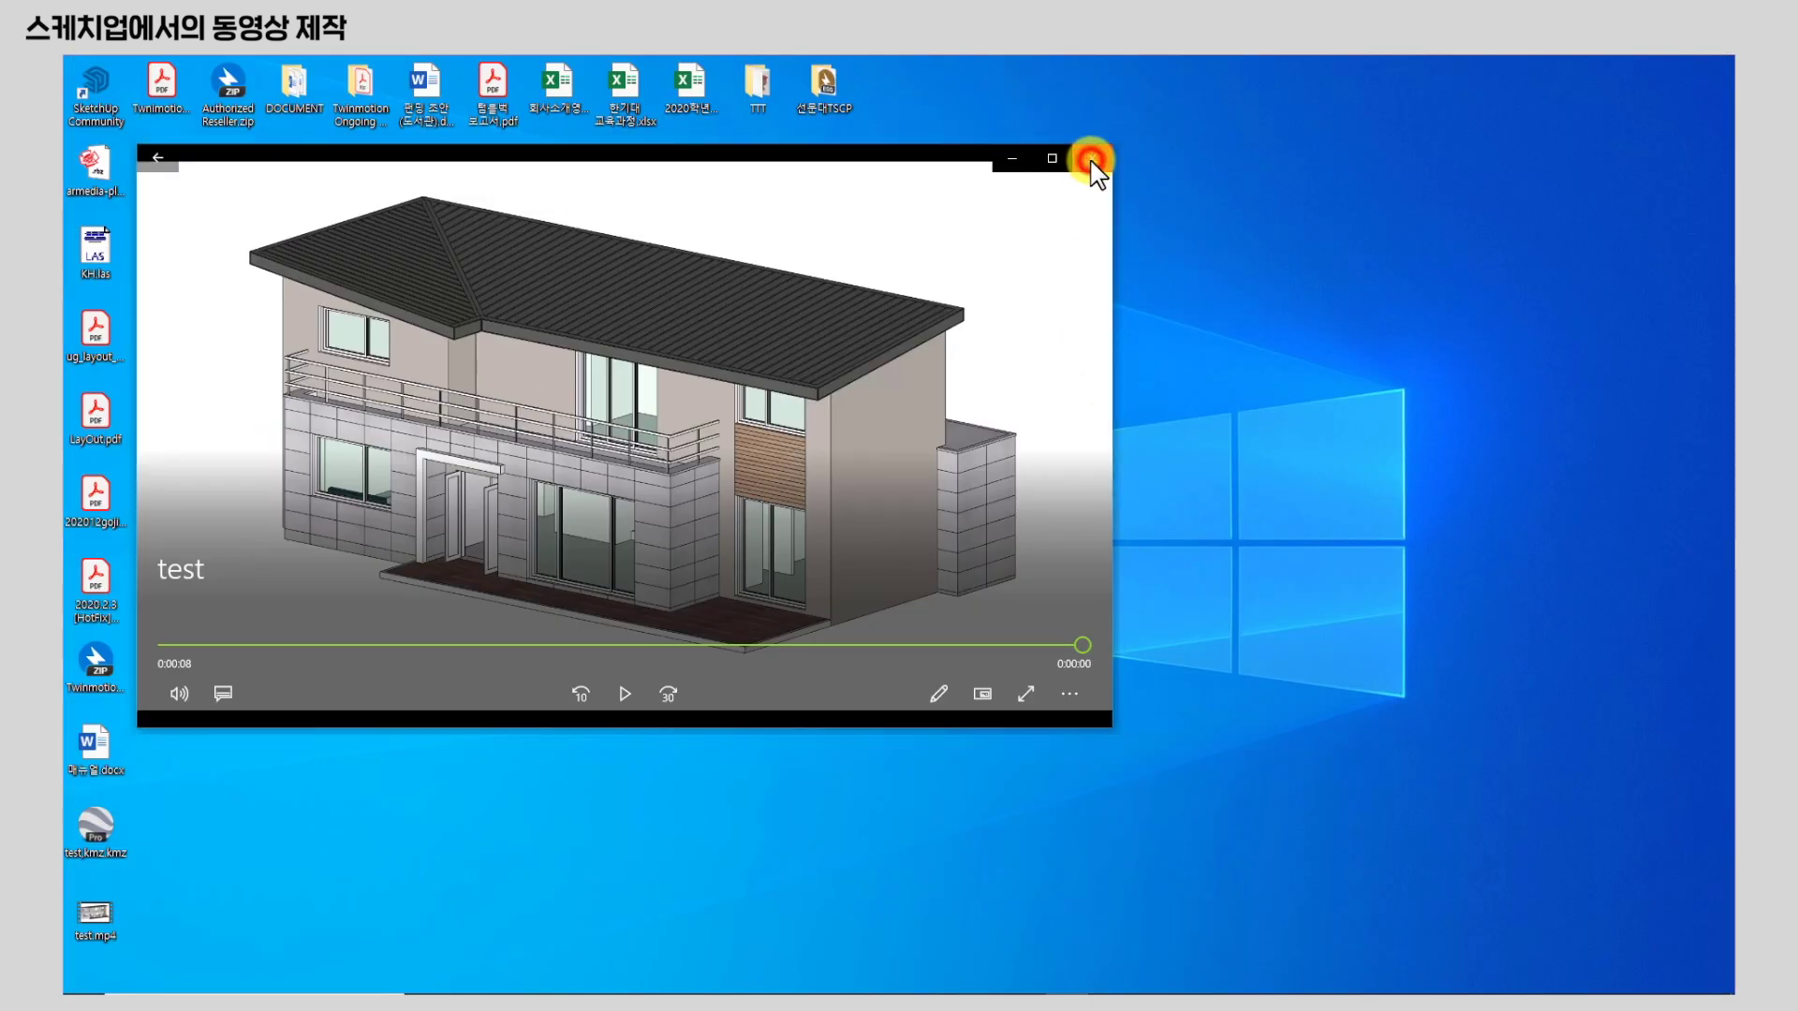
click(1092, 159)
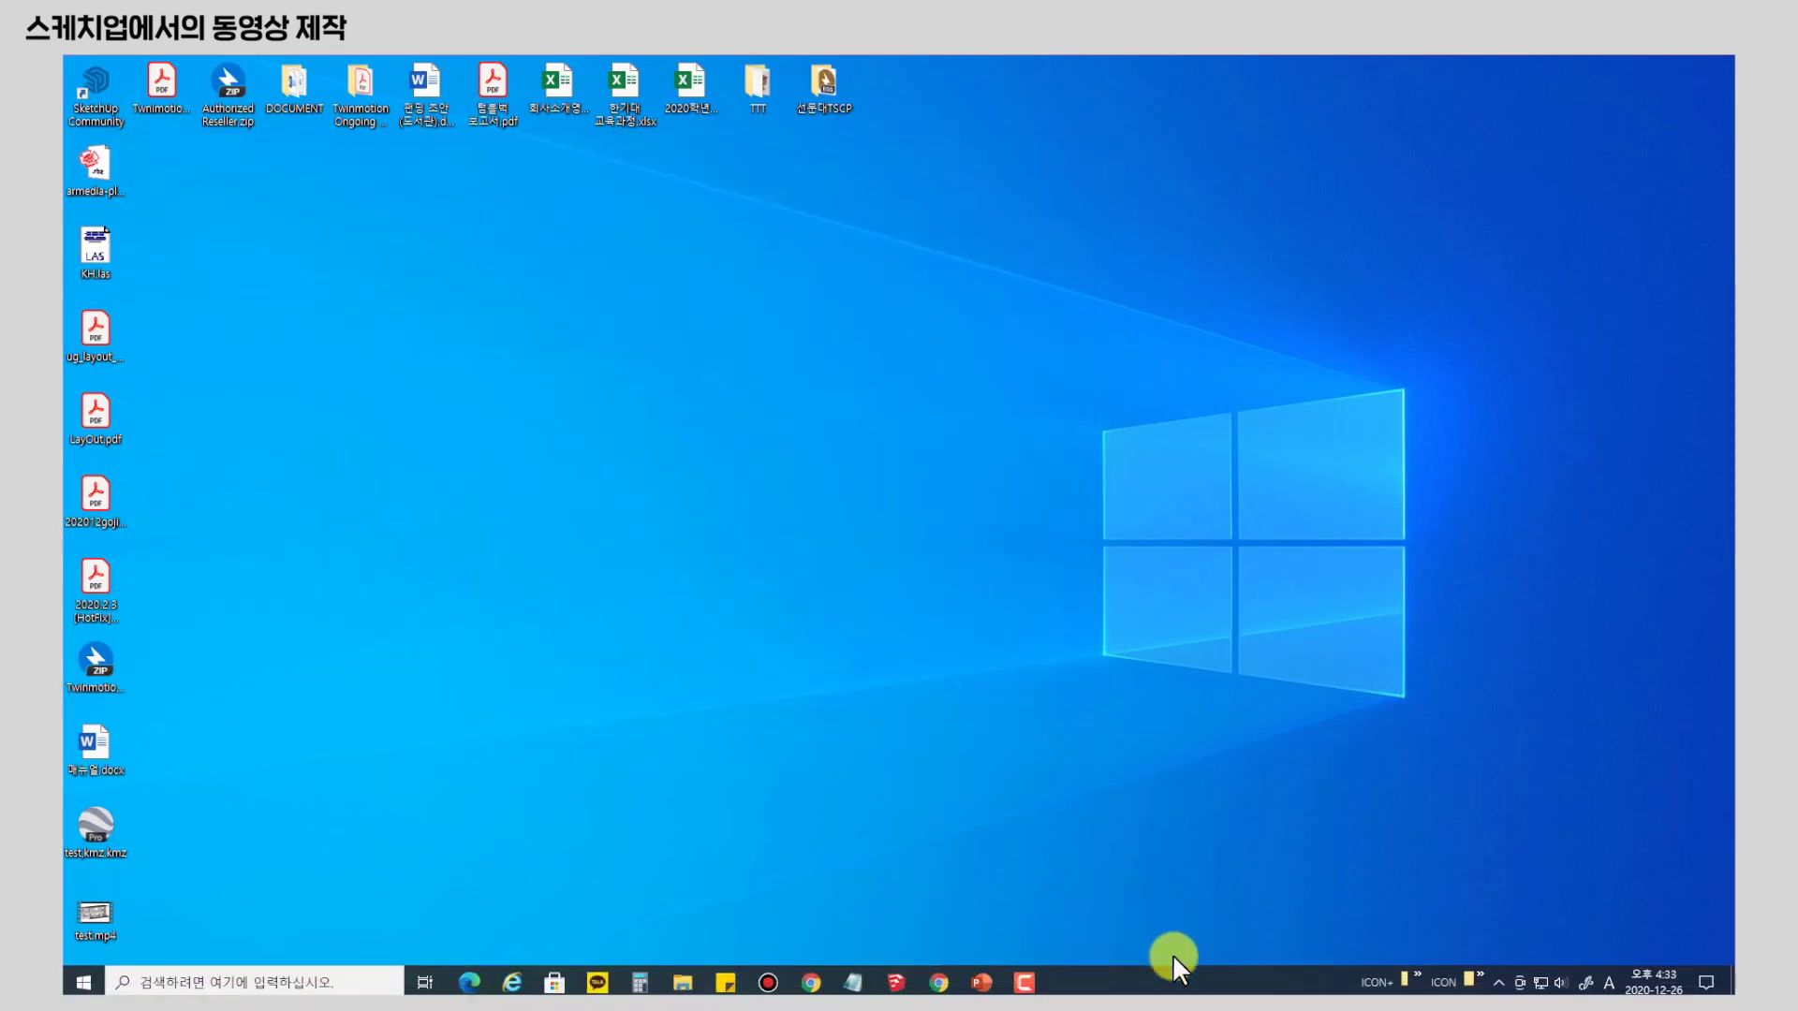
click(896, 978)
click(991, 901)
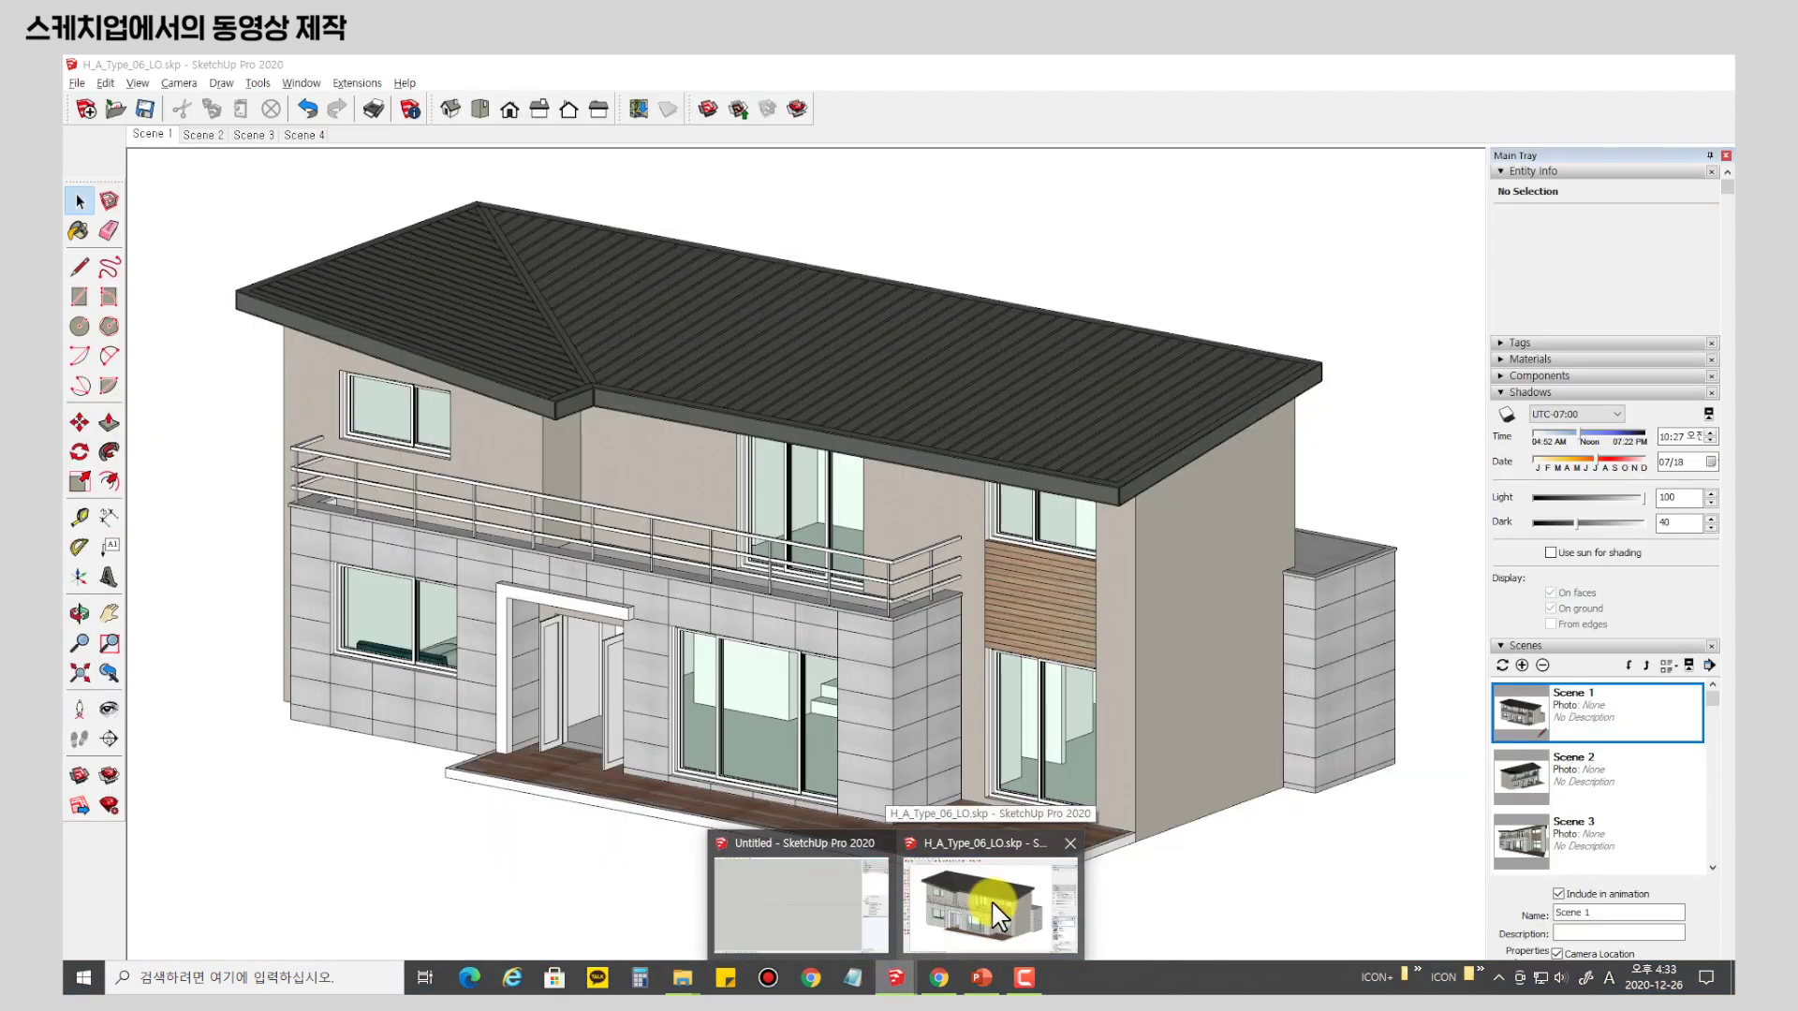
Bring the house model forward and show the Scenes panel from the Scene 1 tab's menu.
click(991, 901)
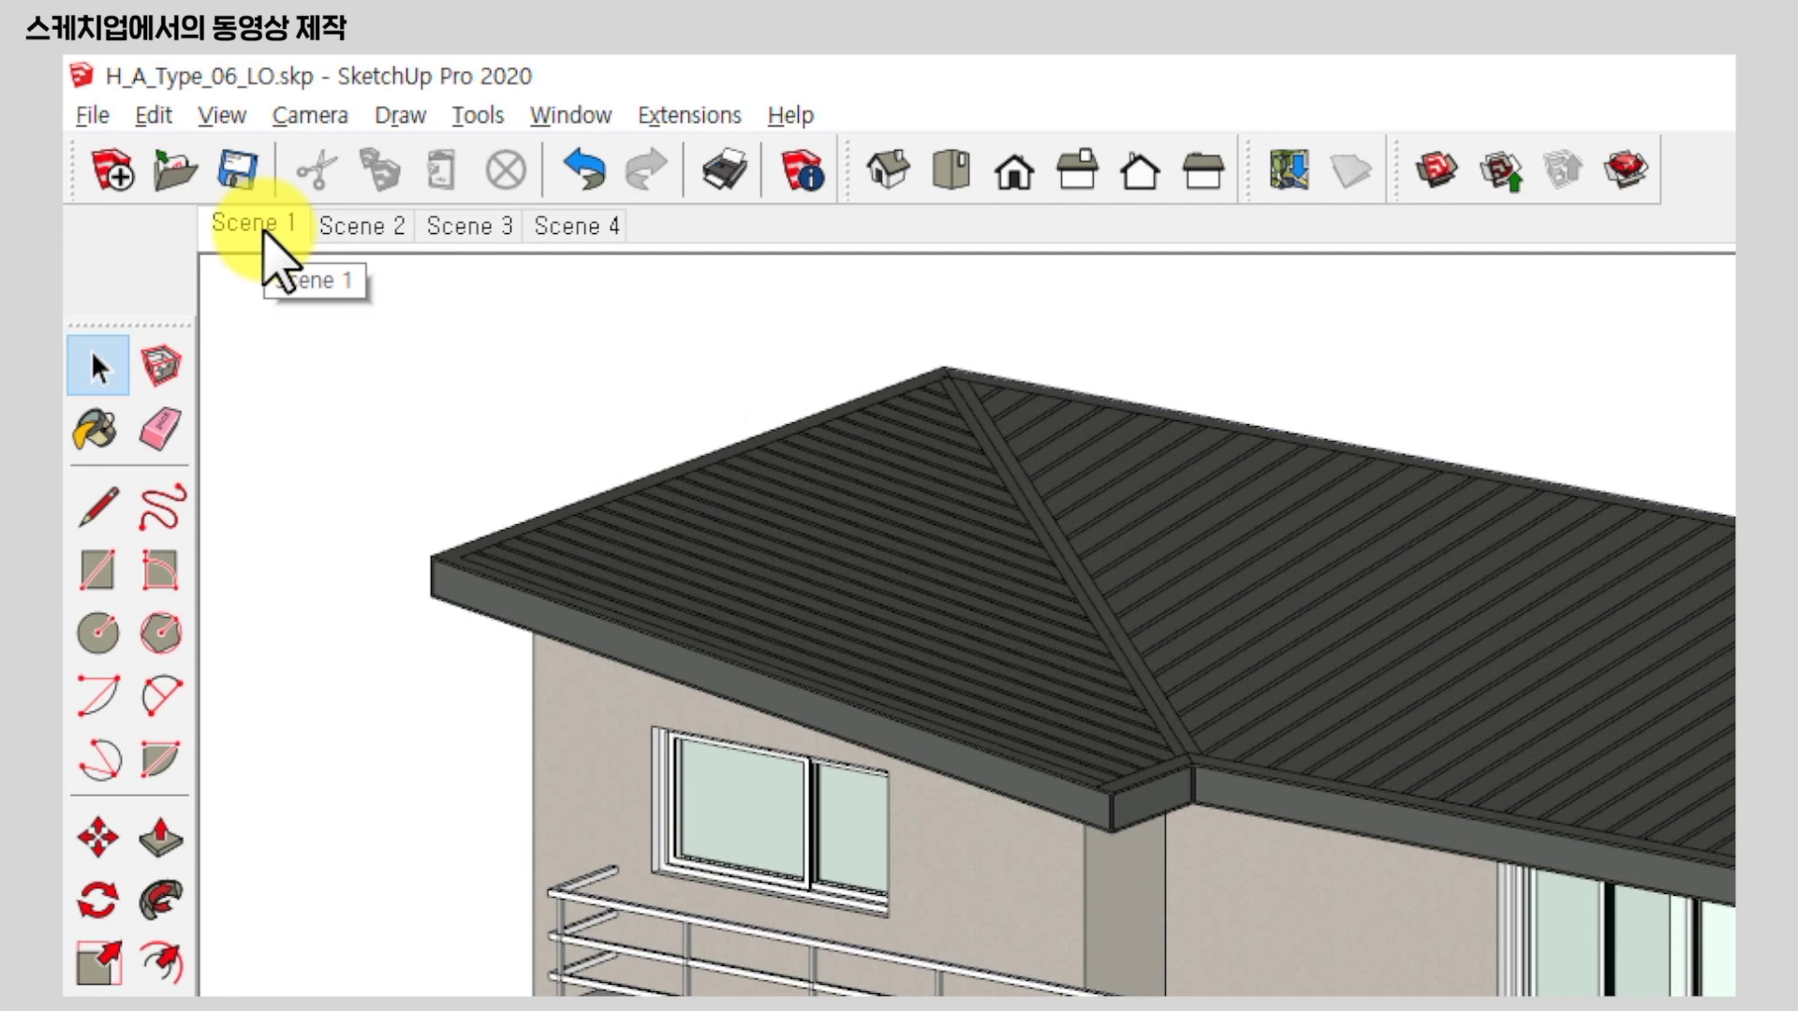
right_click(157, 137)
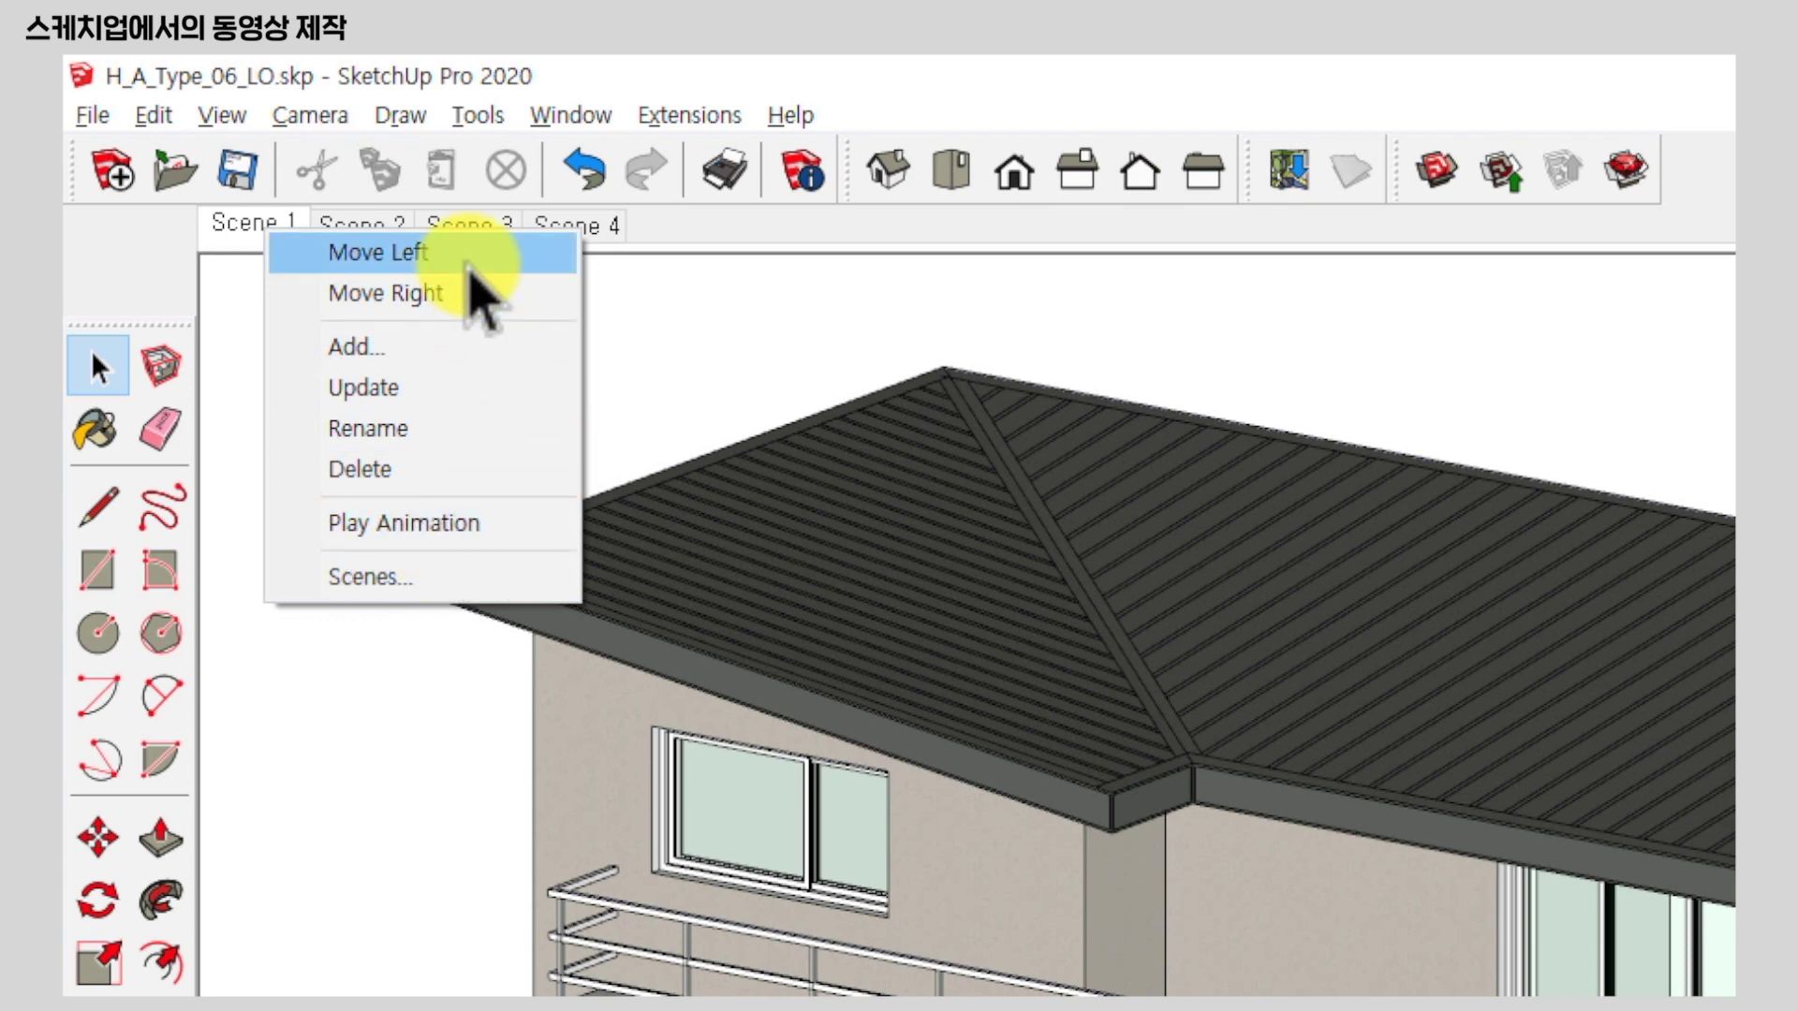
click(485, 577)
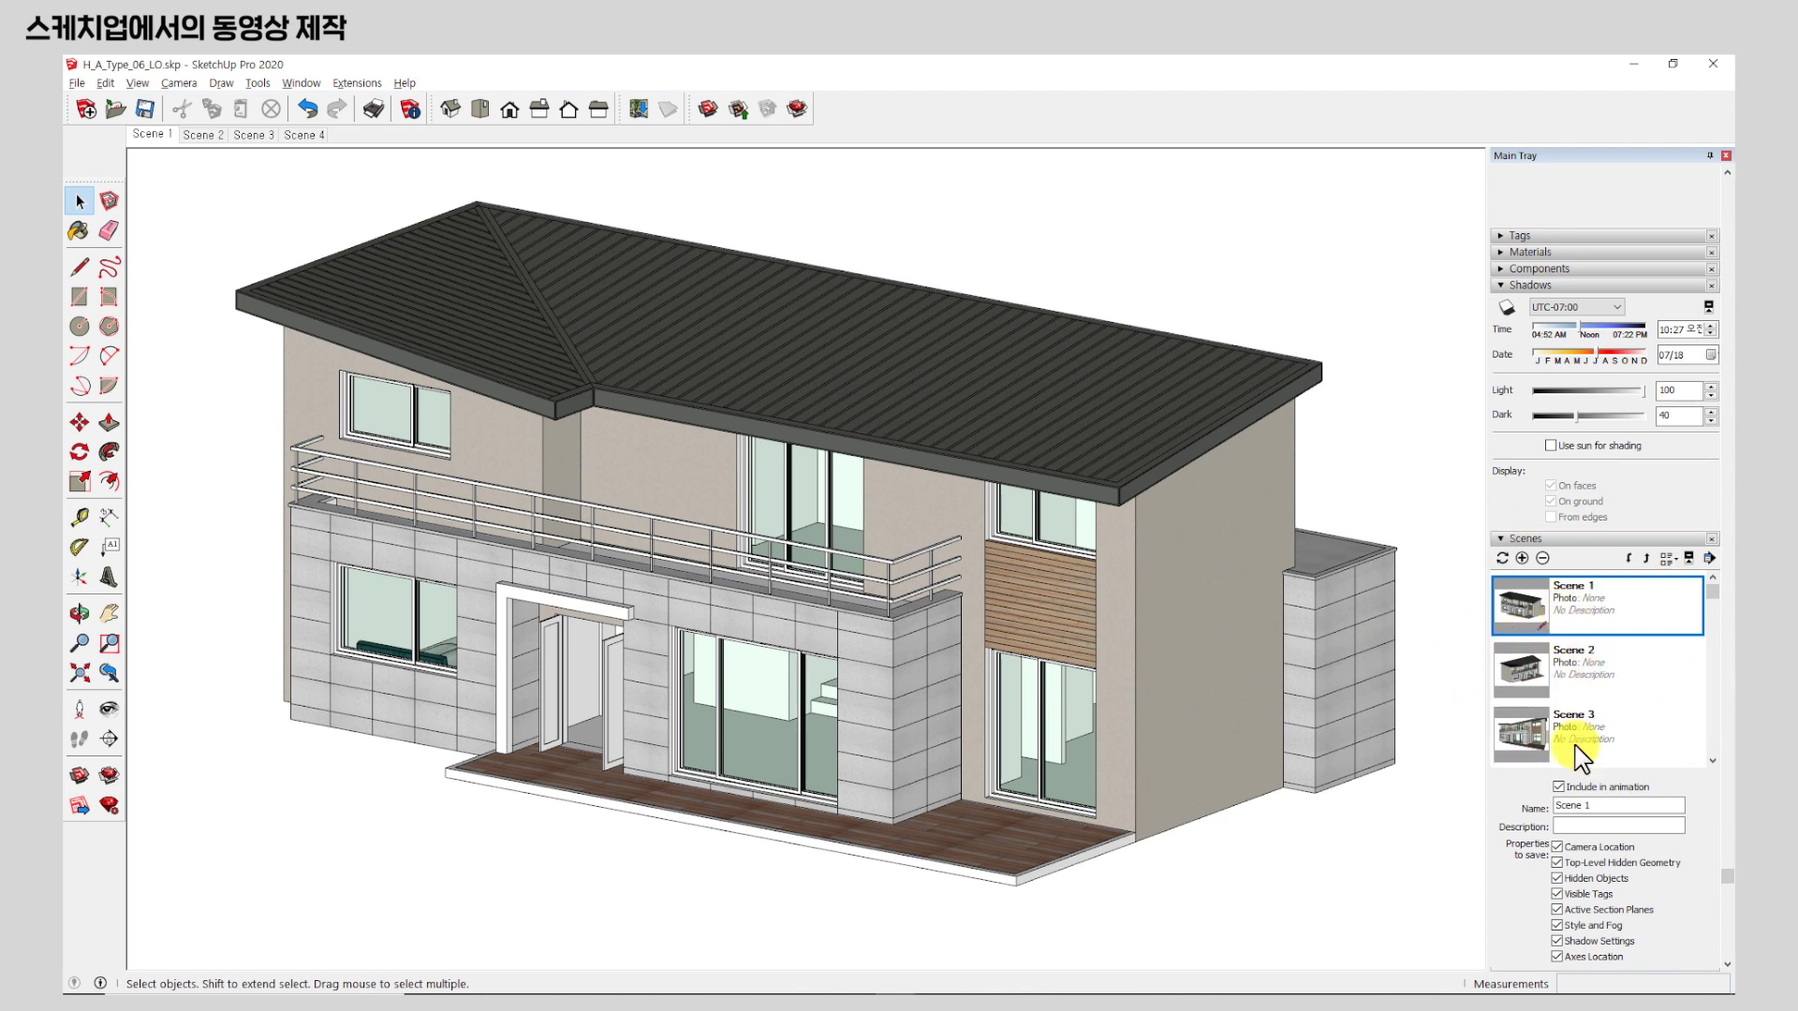
Orbit the house to a new viewpoint and bring up the Scene 1 tab's options to update it.
right_click(159, 140)
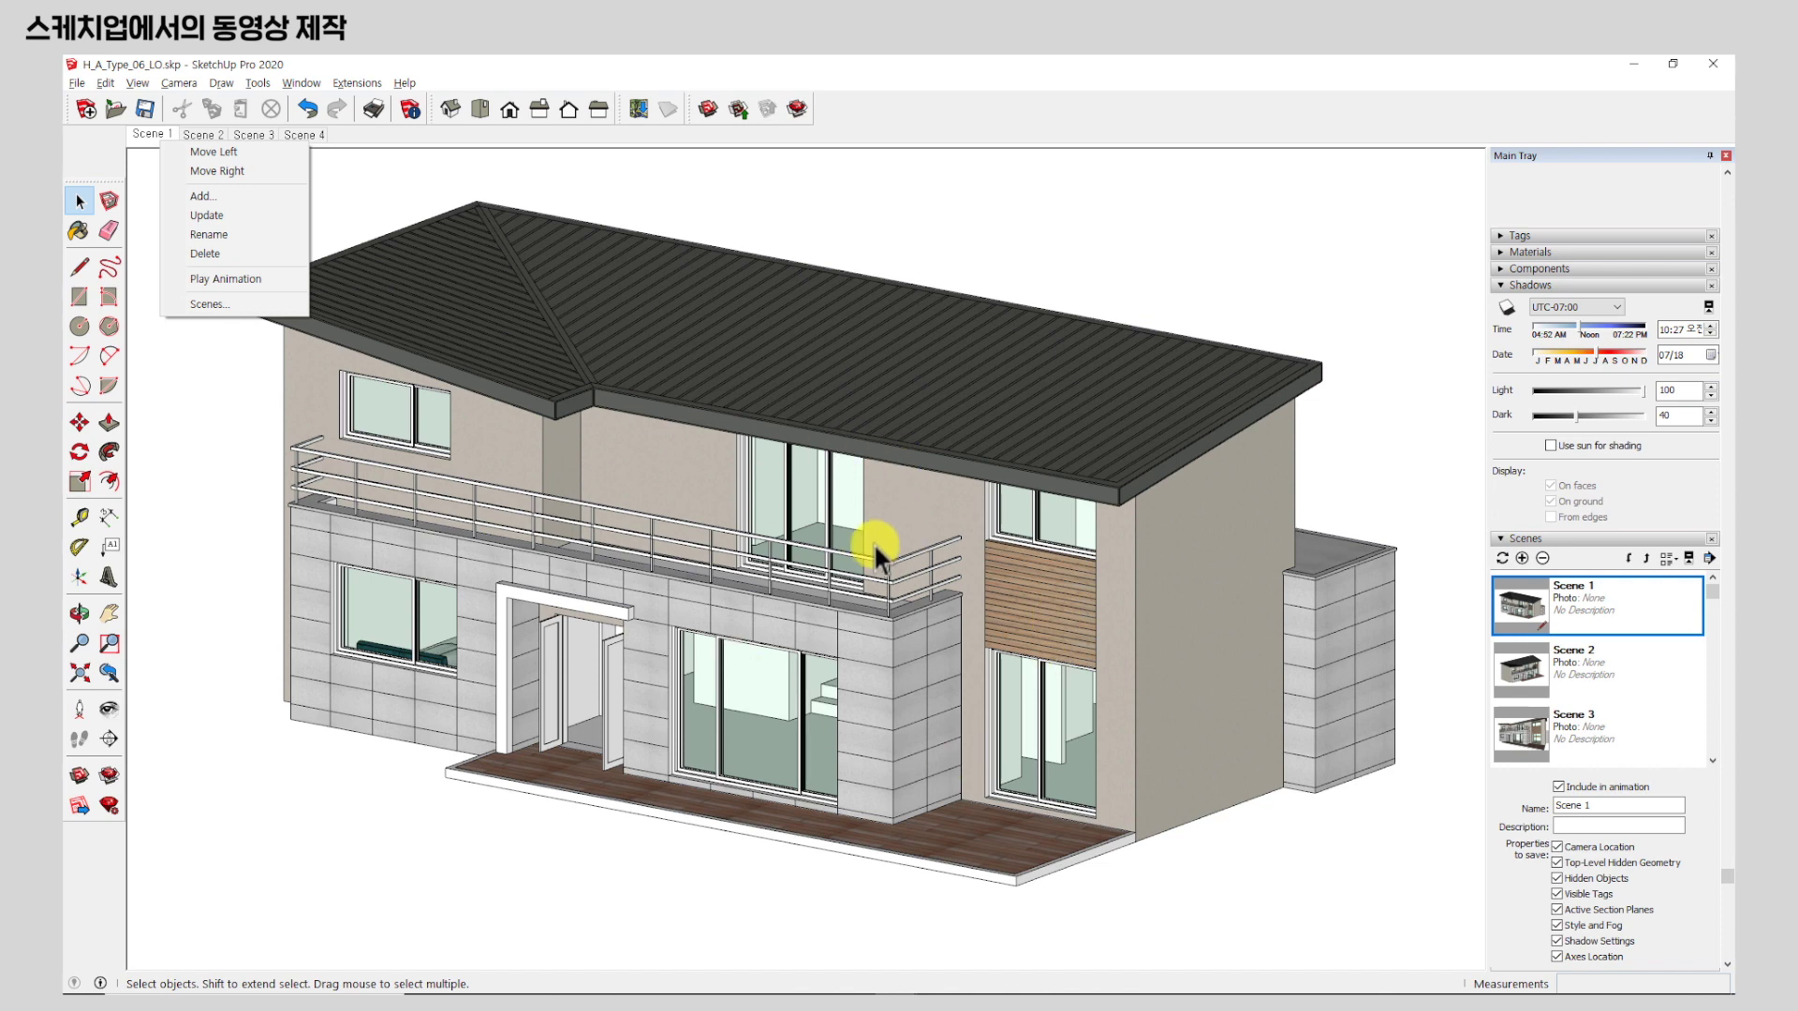
click(955, 229)
middle_drag(714, 522, 843, 662)
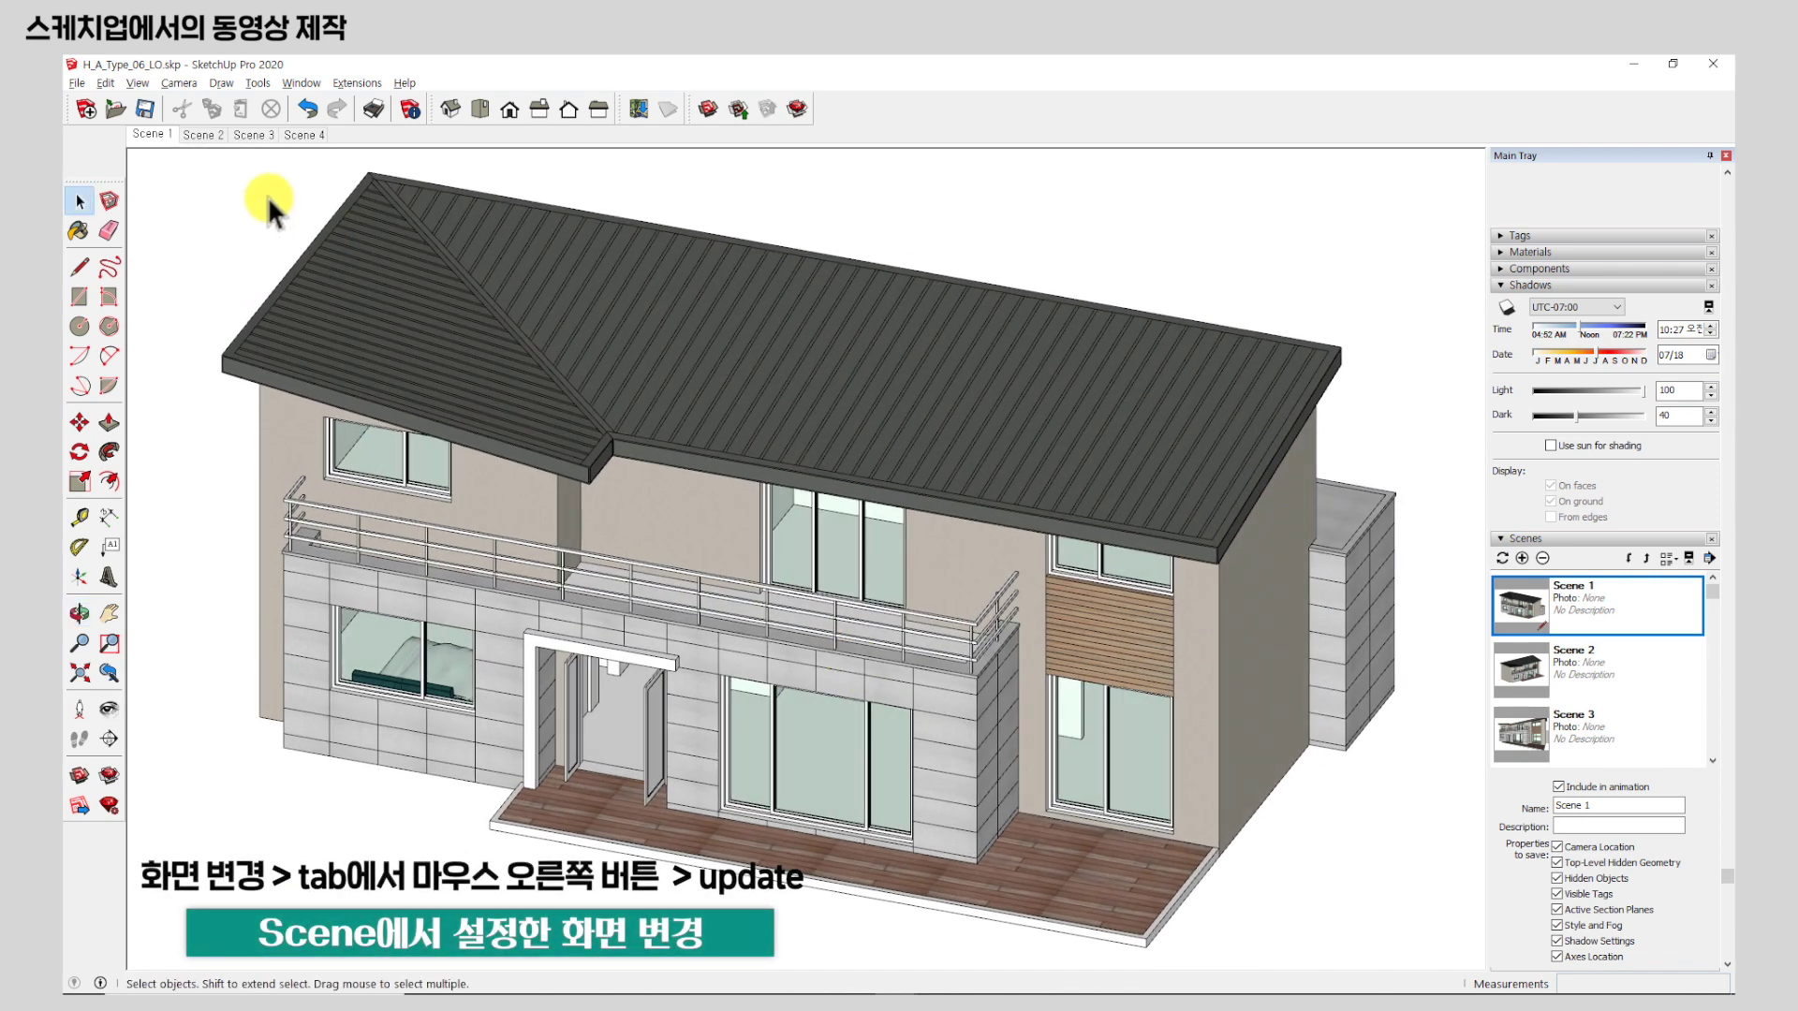
right_click(155, 136)
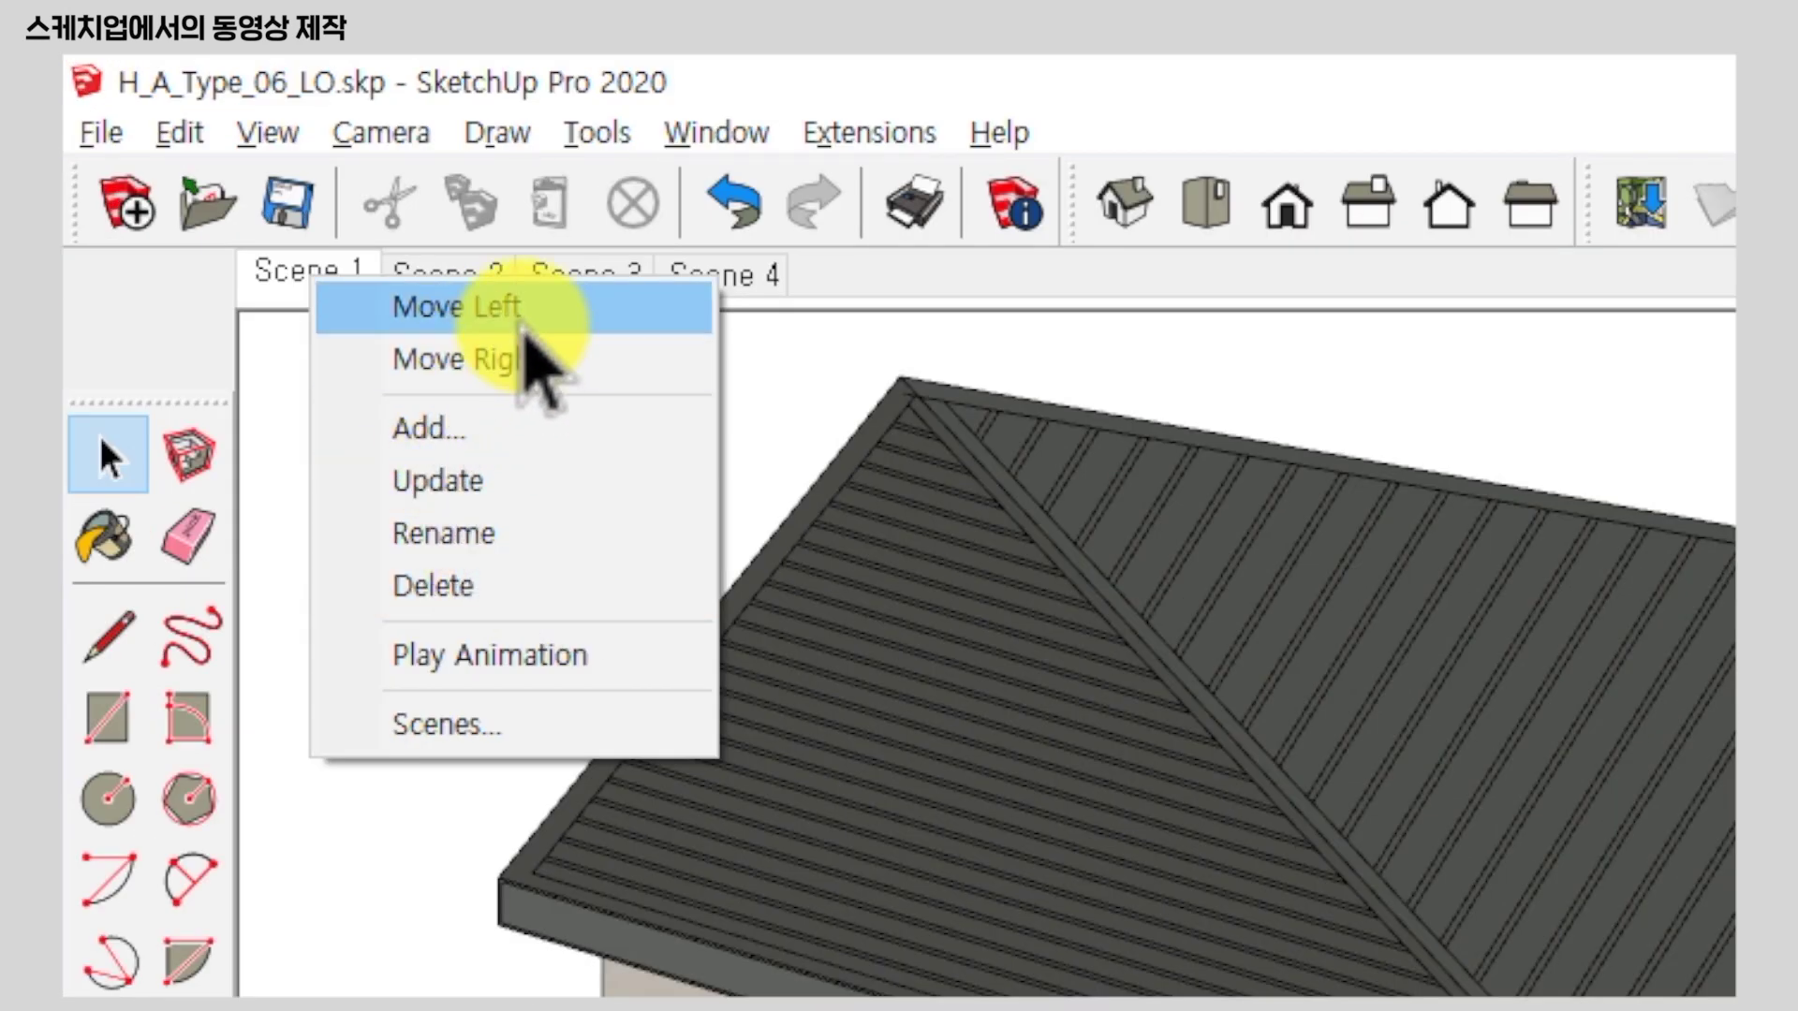
Reposition Scene 1 using the tab's Move commands and the Scenes panel's move down/up buttons.
click(515, 365)
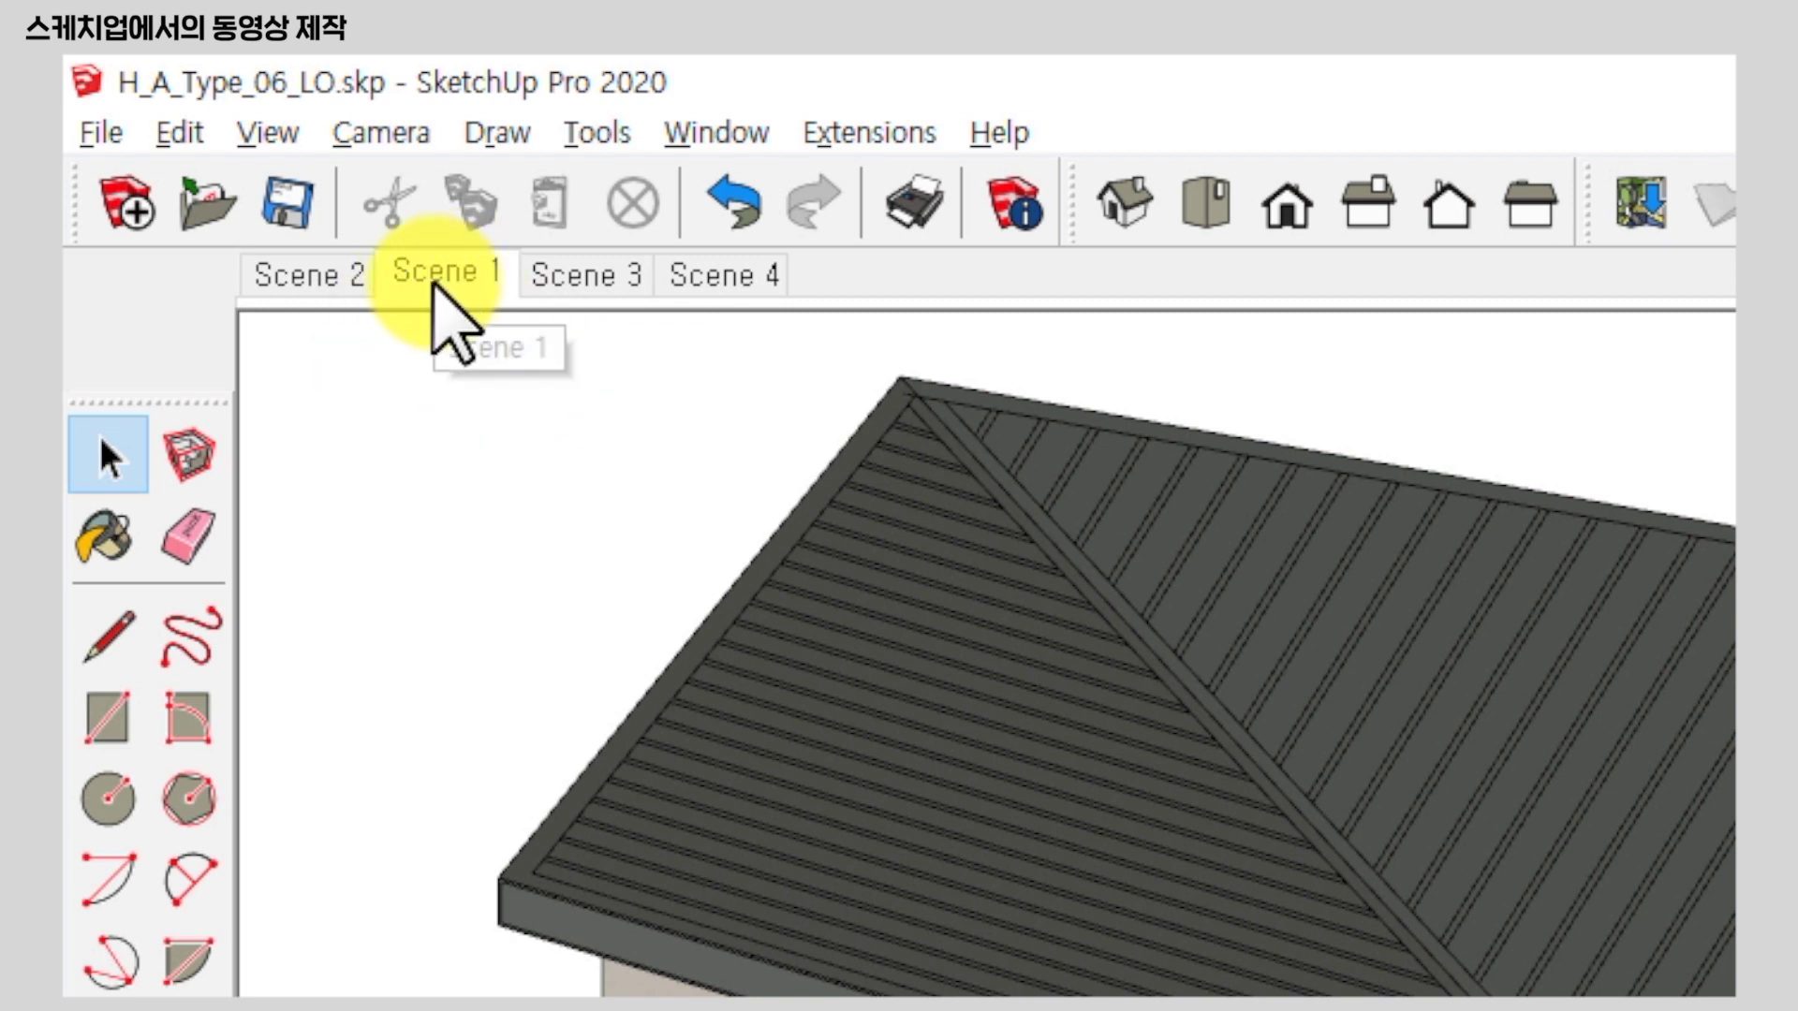
right_click(444, 276)
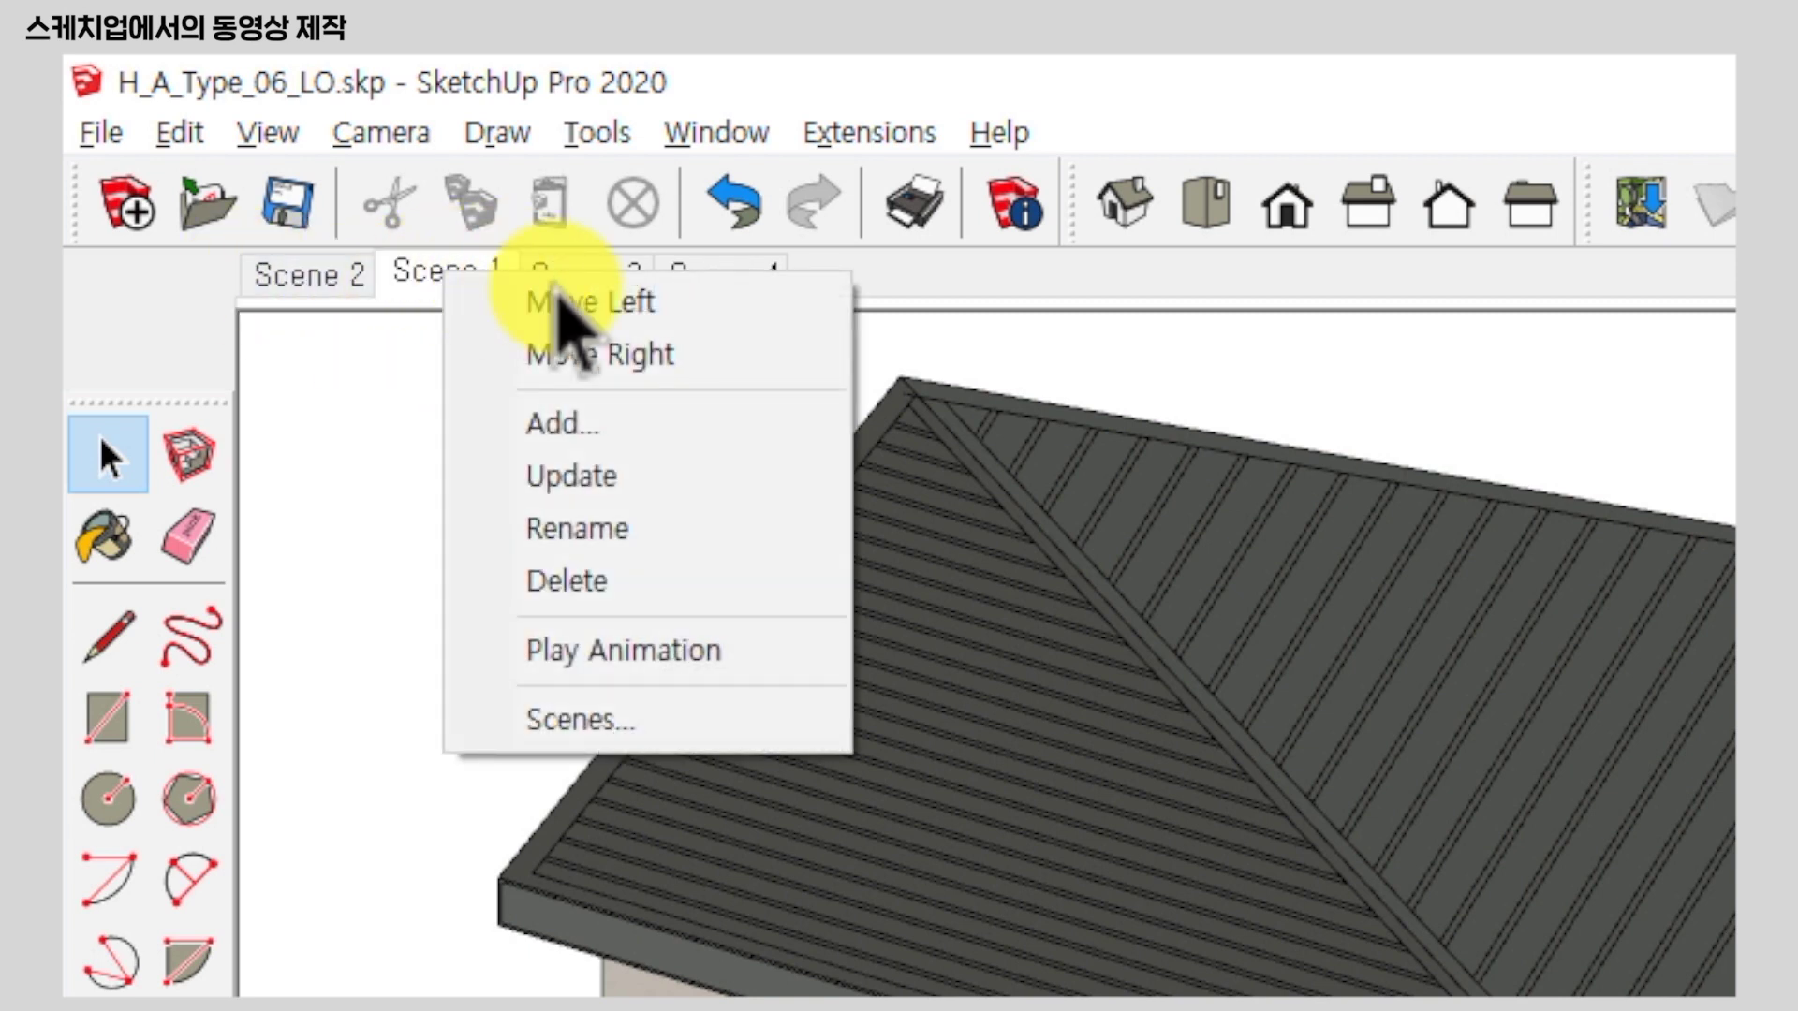
click(571, 301)
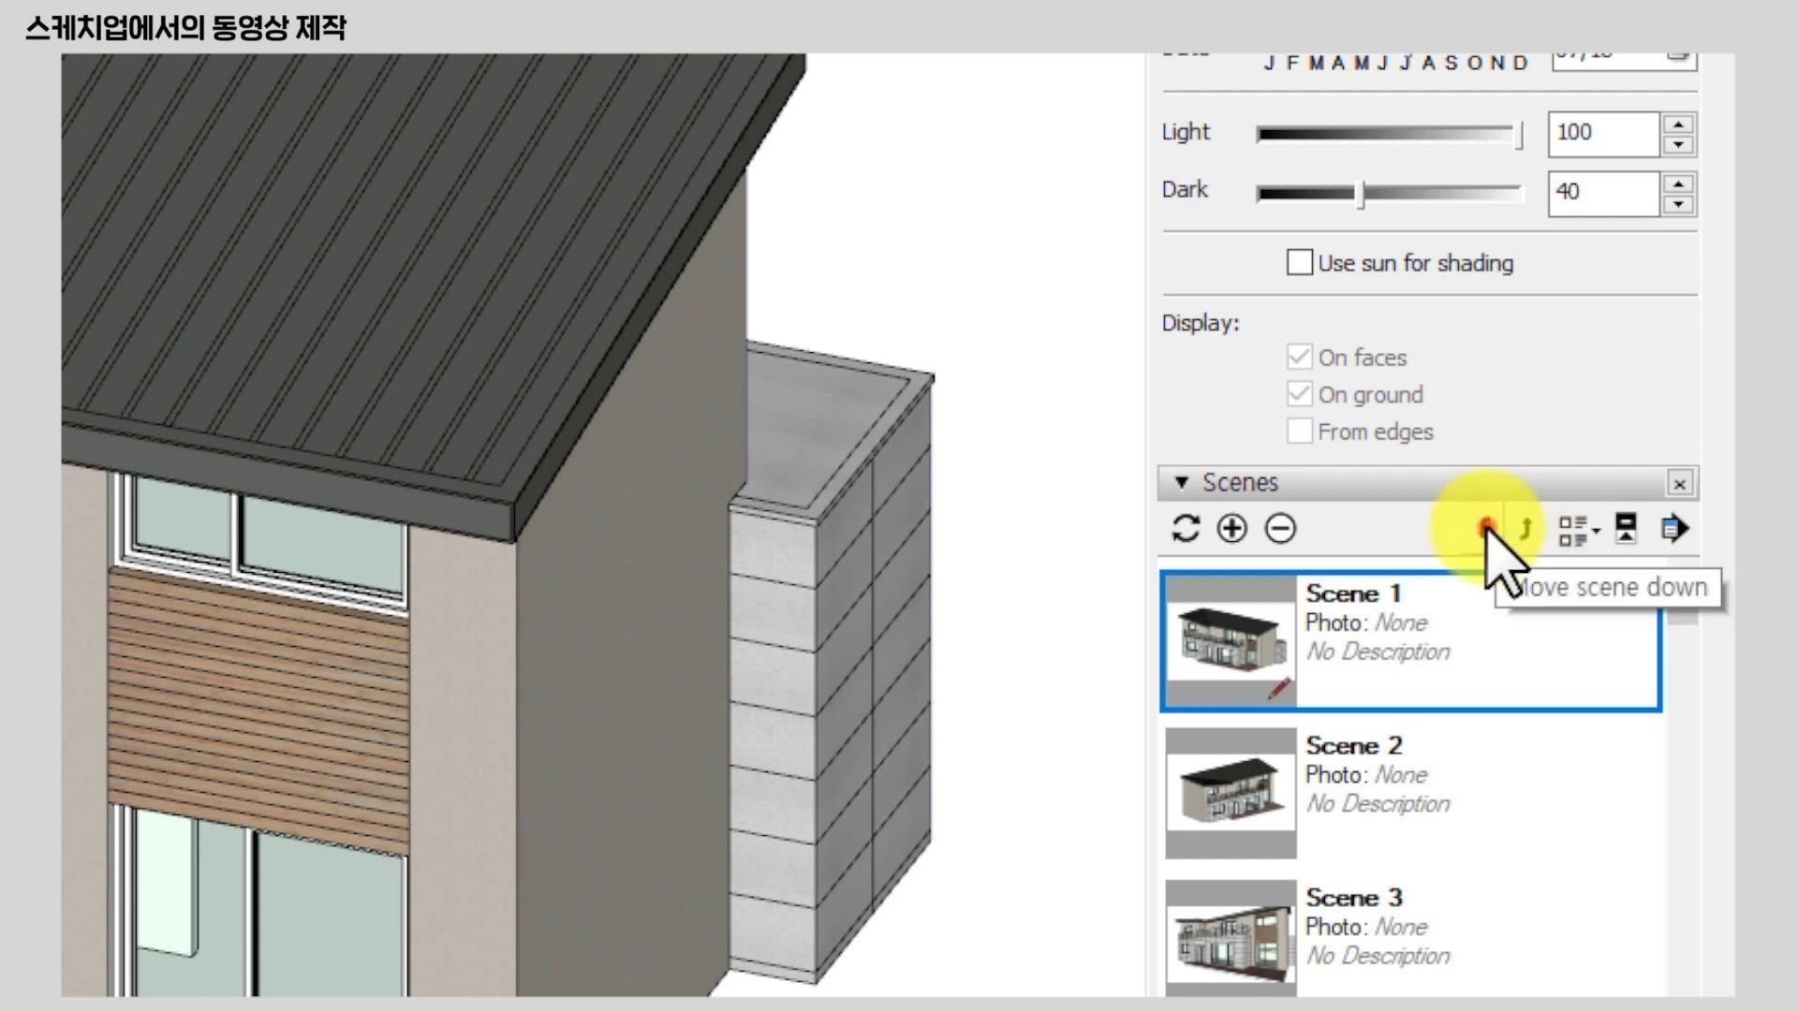
click(1496, 530)
click(1504, 529)
click(1524, 529)
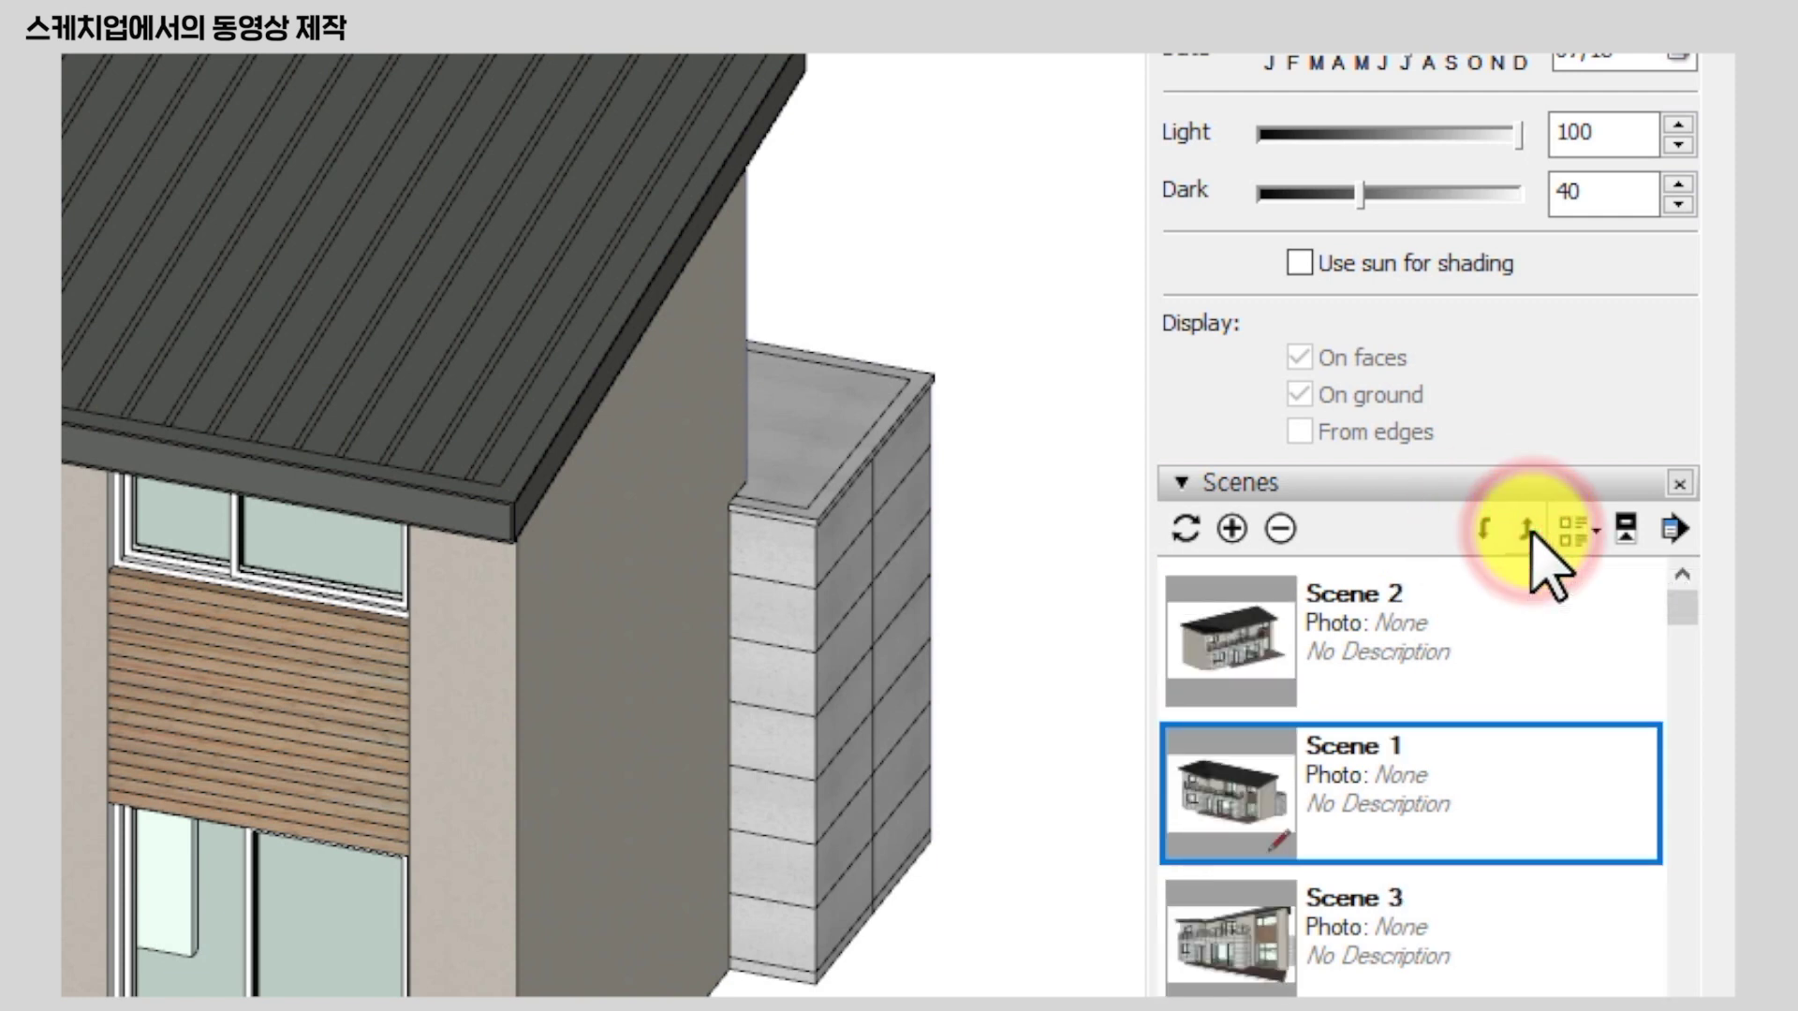
click(1524, 529)
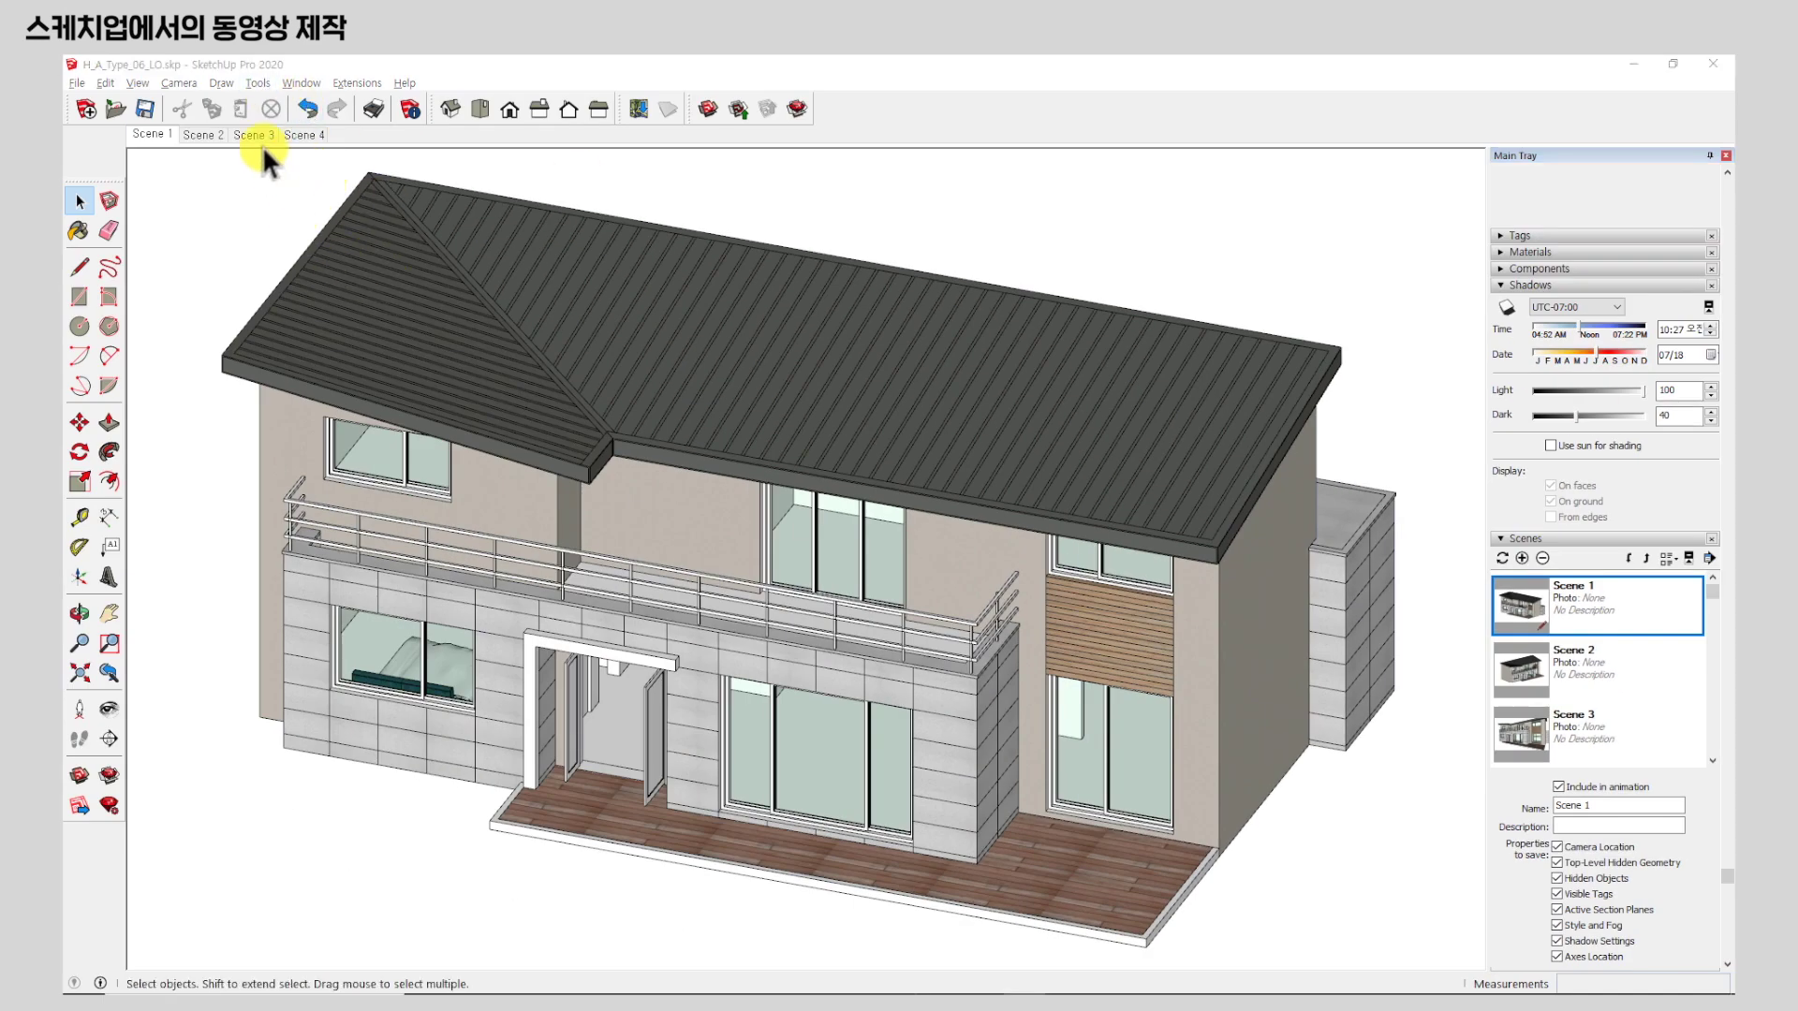
In View > Animation > Settings, review the 2 s transition and 0 s delay, then uncheck Enable scene transitions.
click(138, 82)
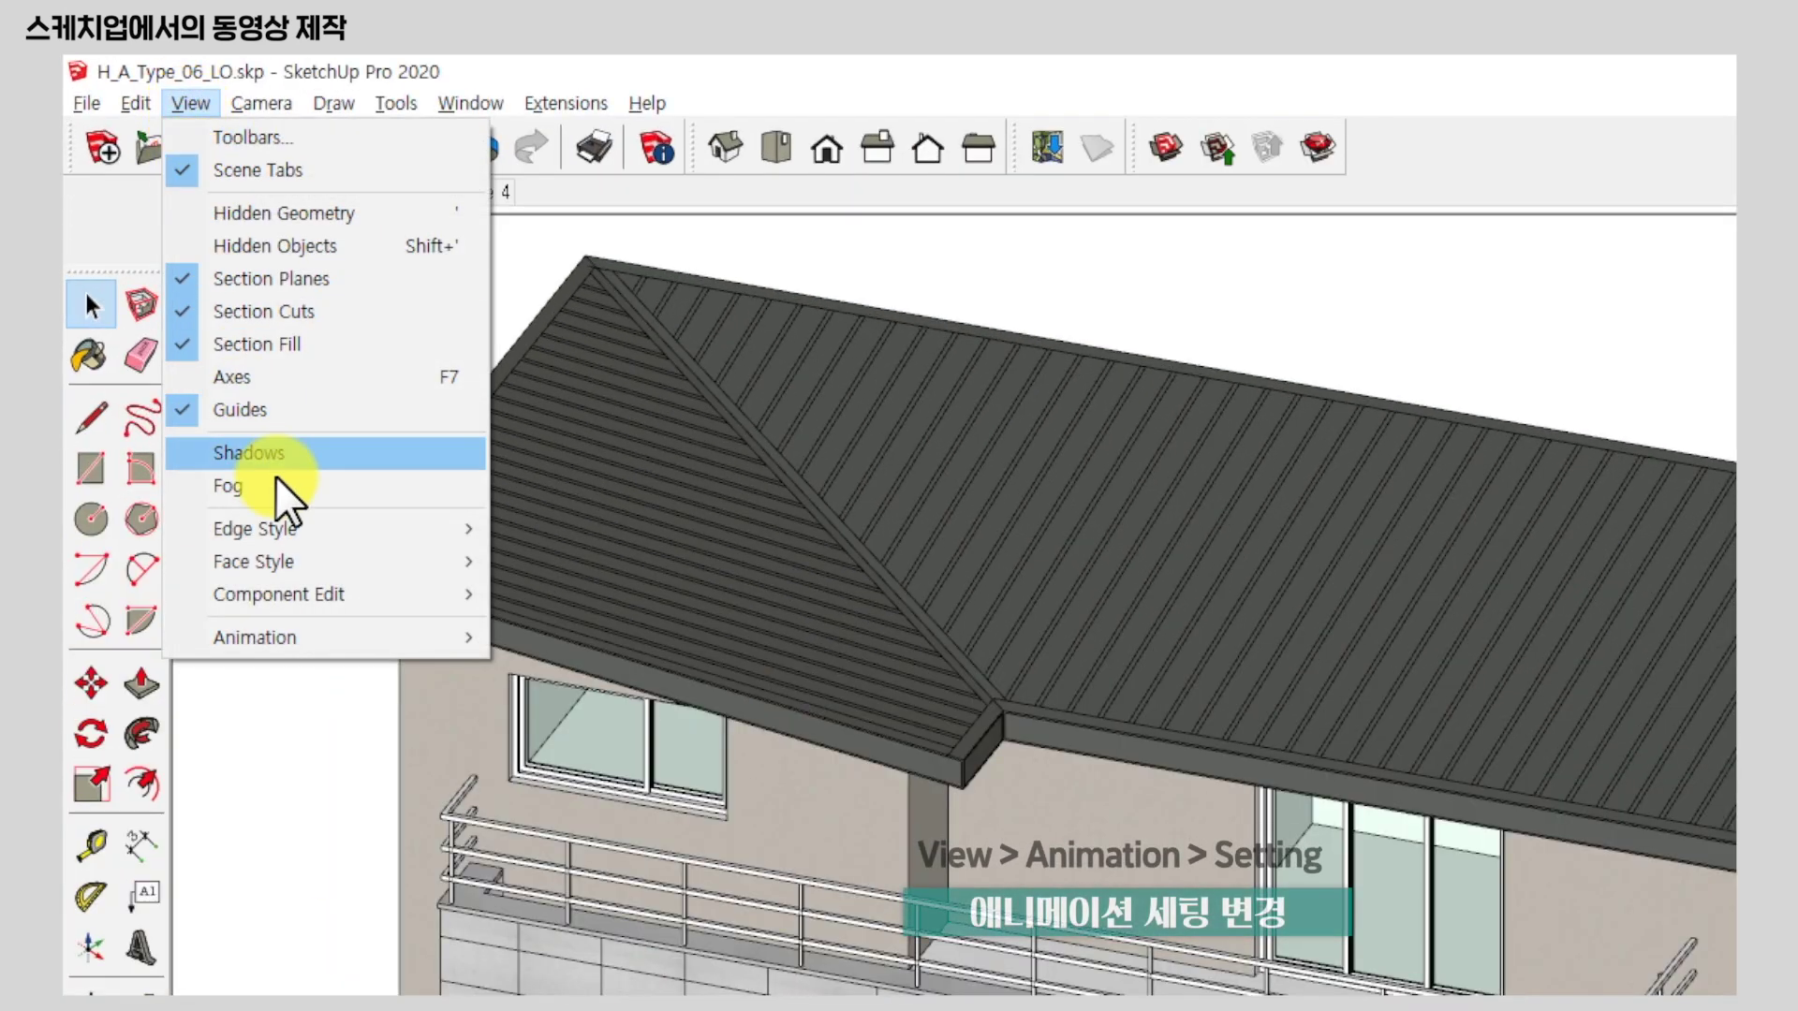
mouse_move(298, 637)
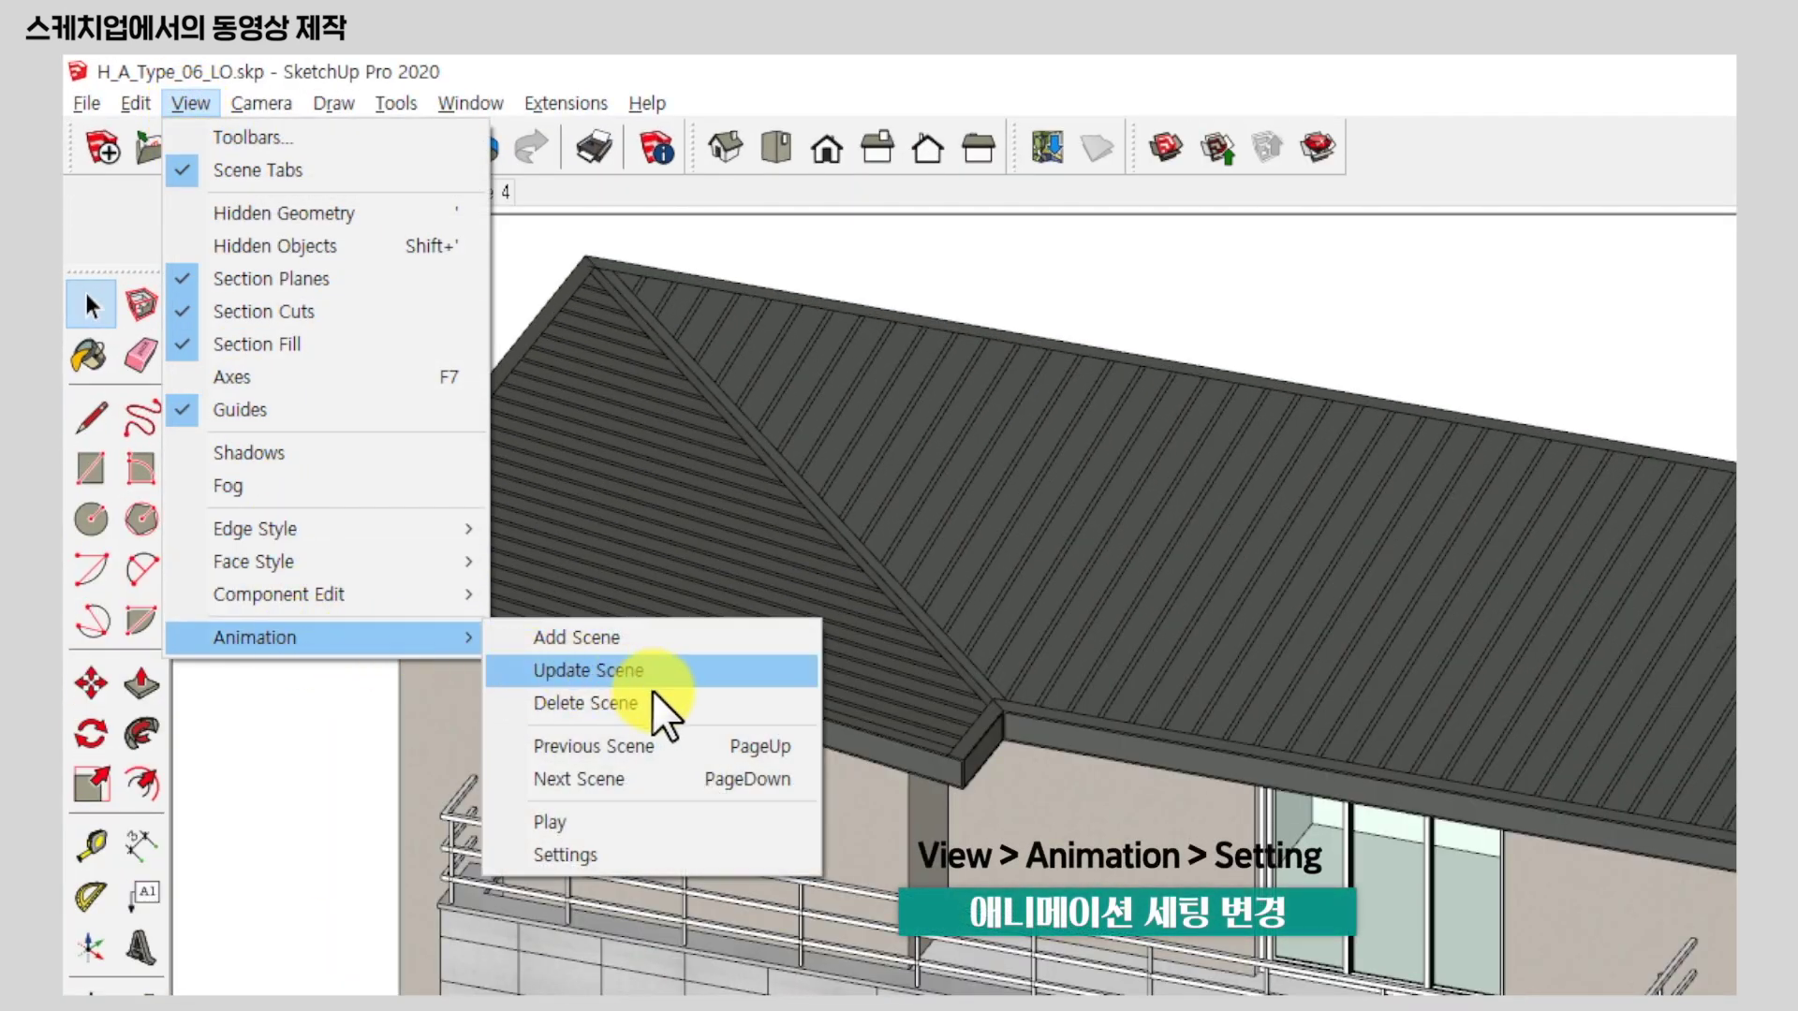
click(727, 858)
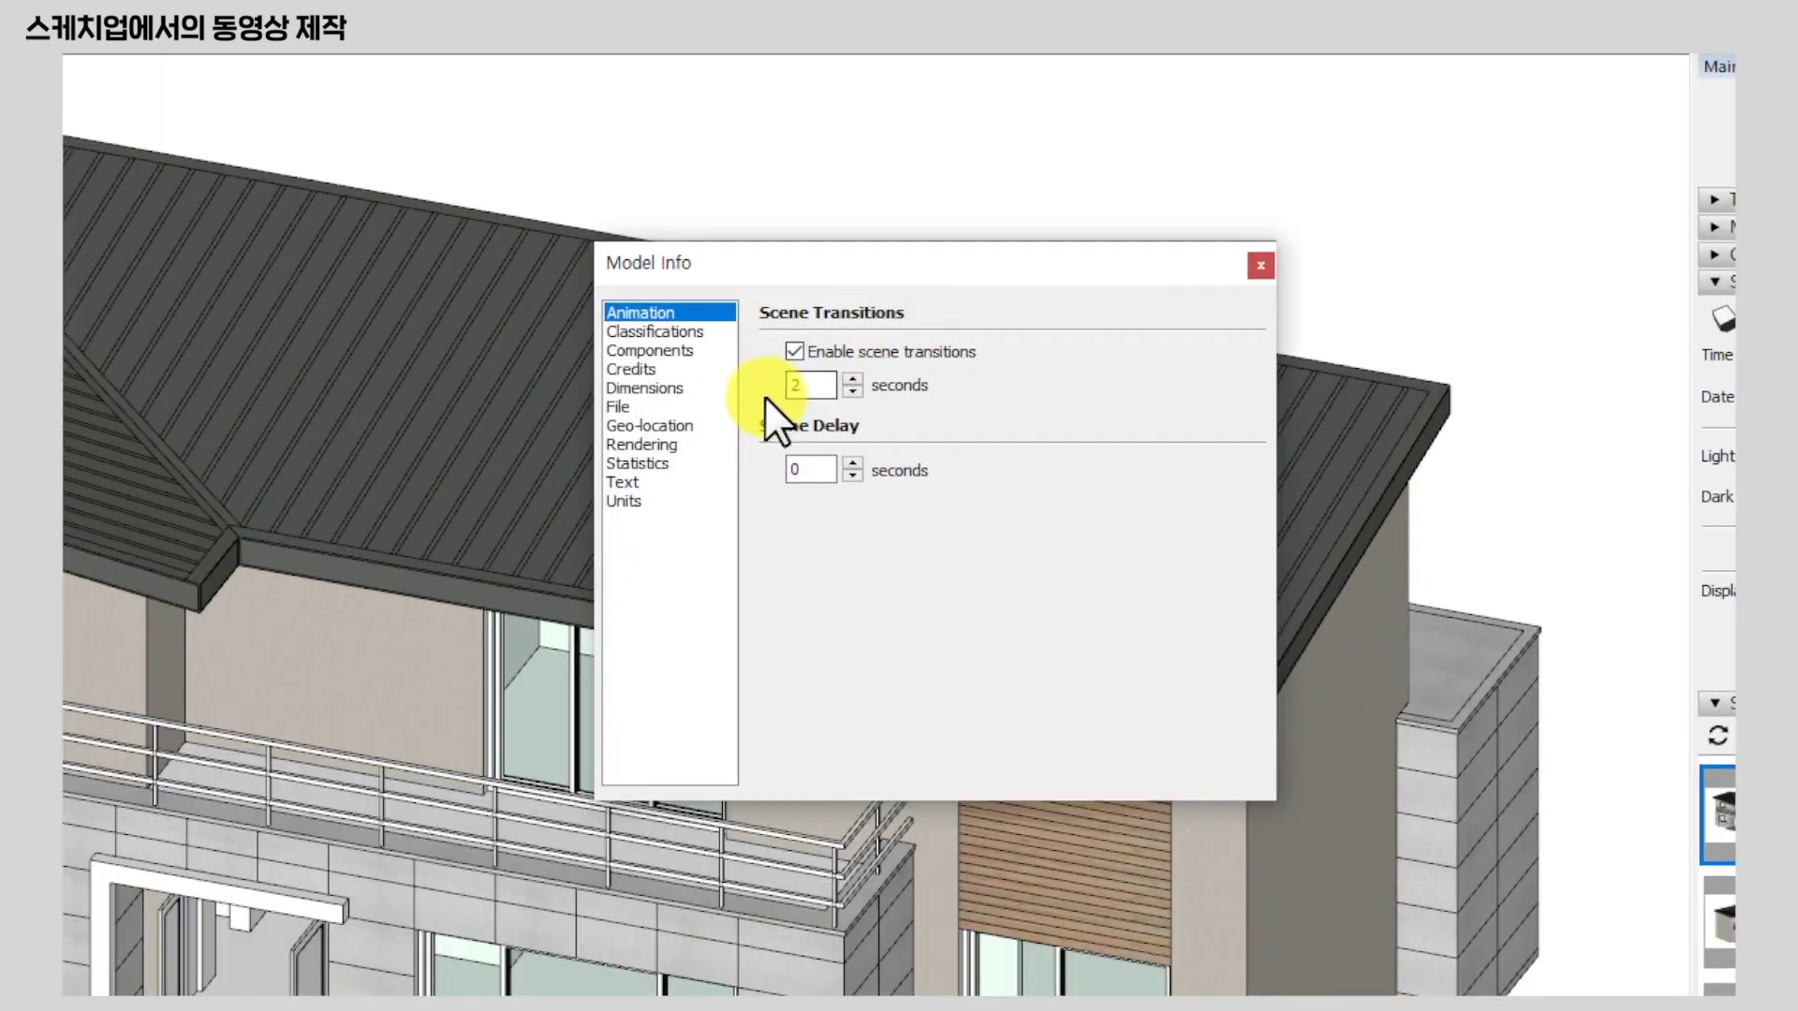
double_click(825, 385)
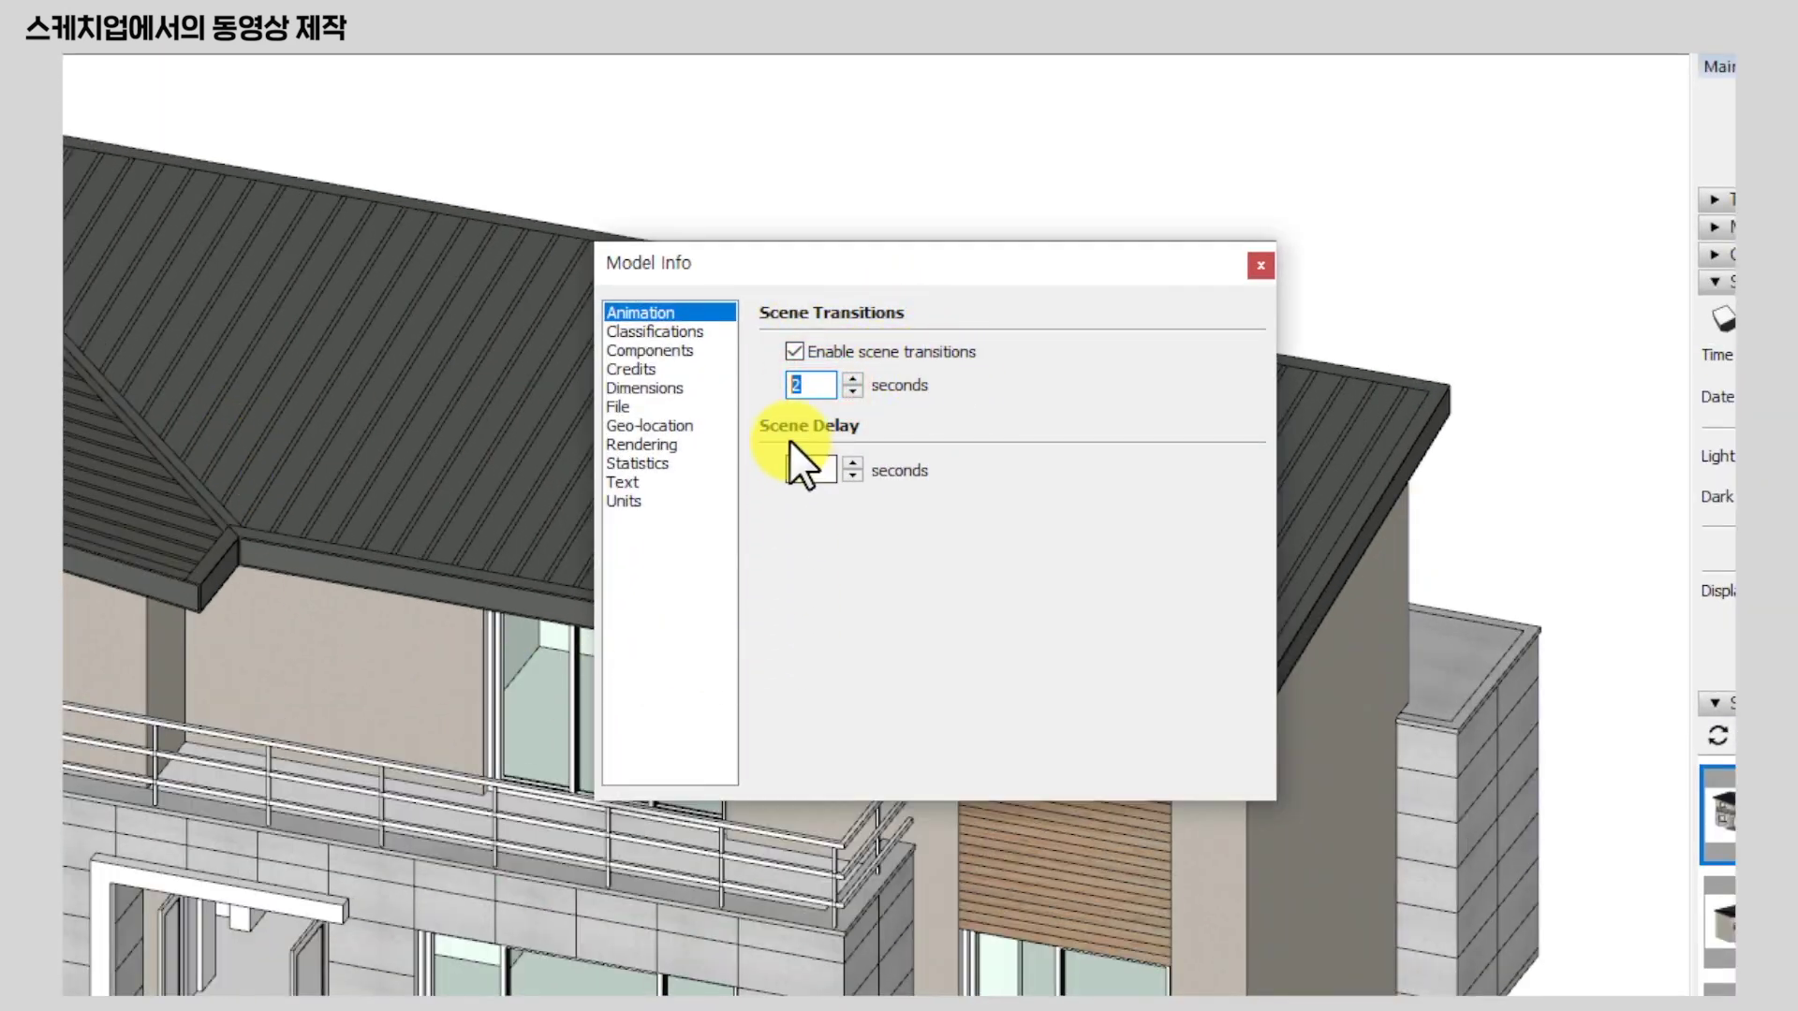
click(806, 469)
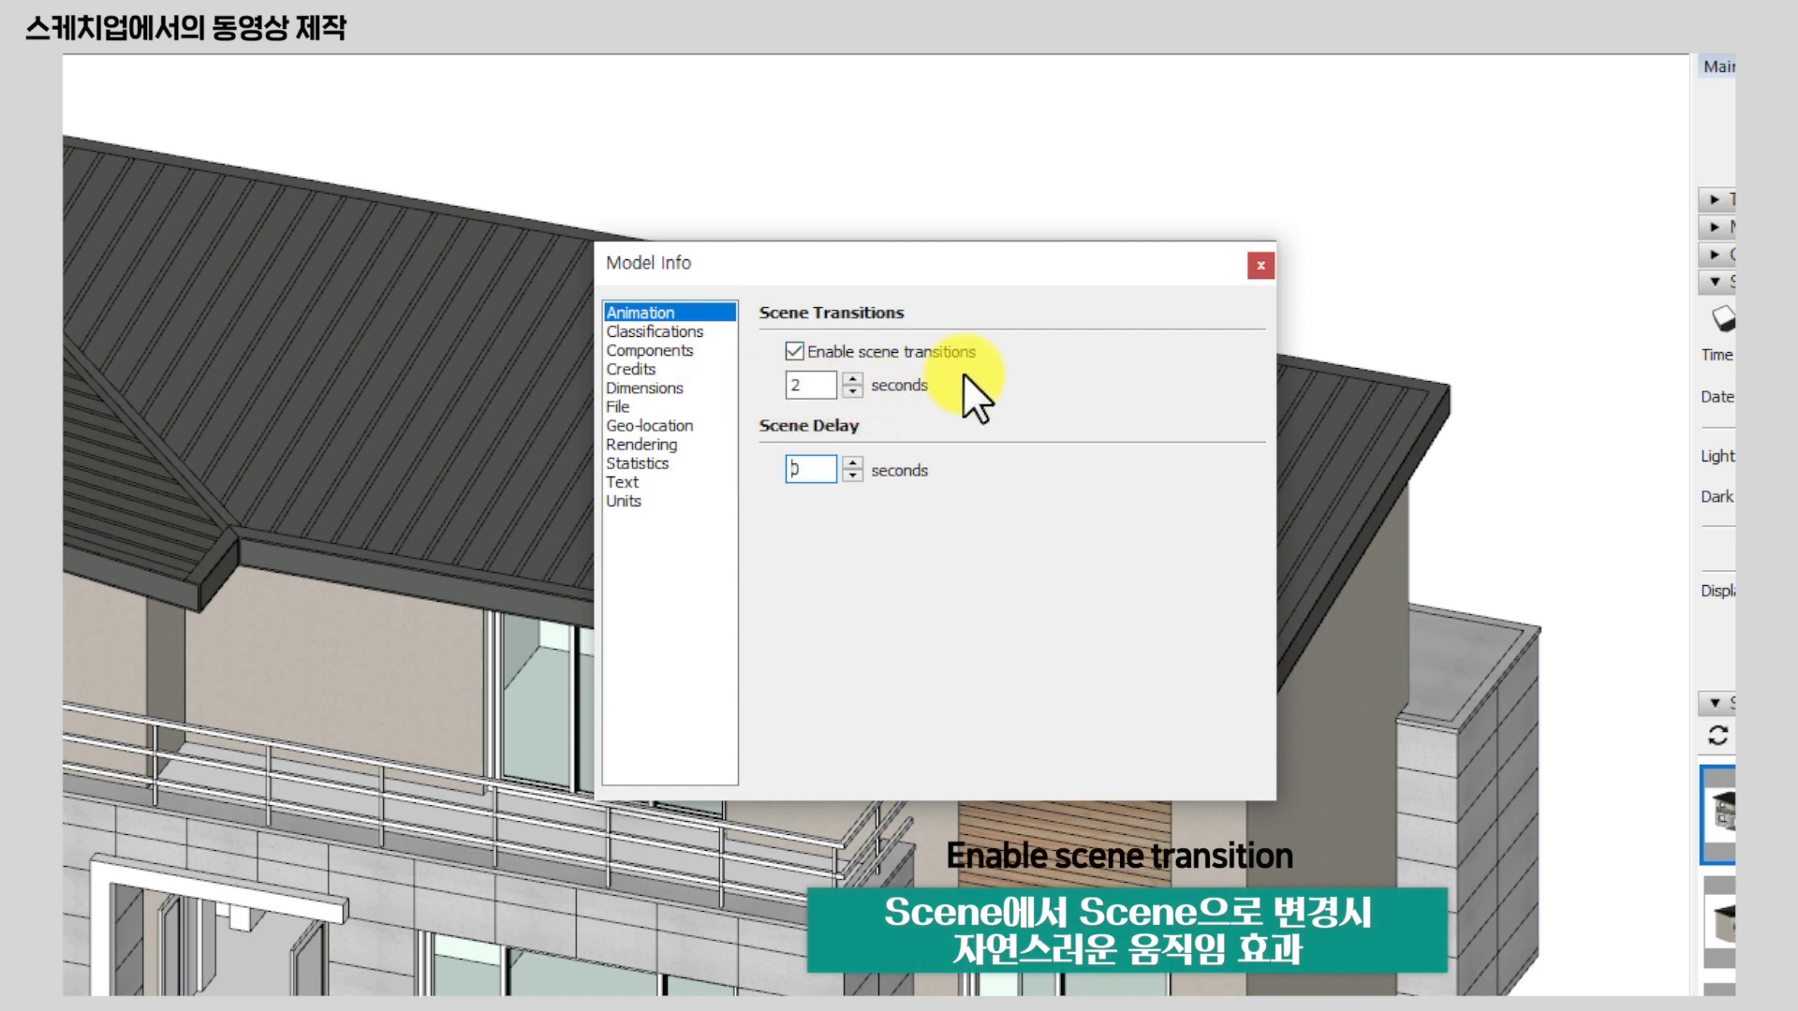
click(794, 350)
click(204, 135)
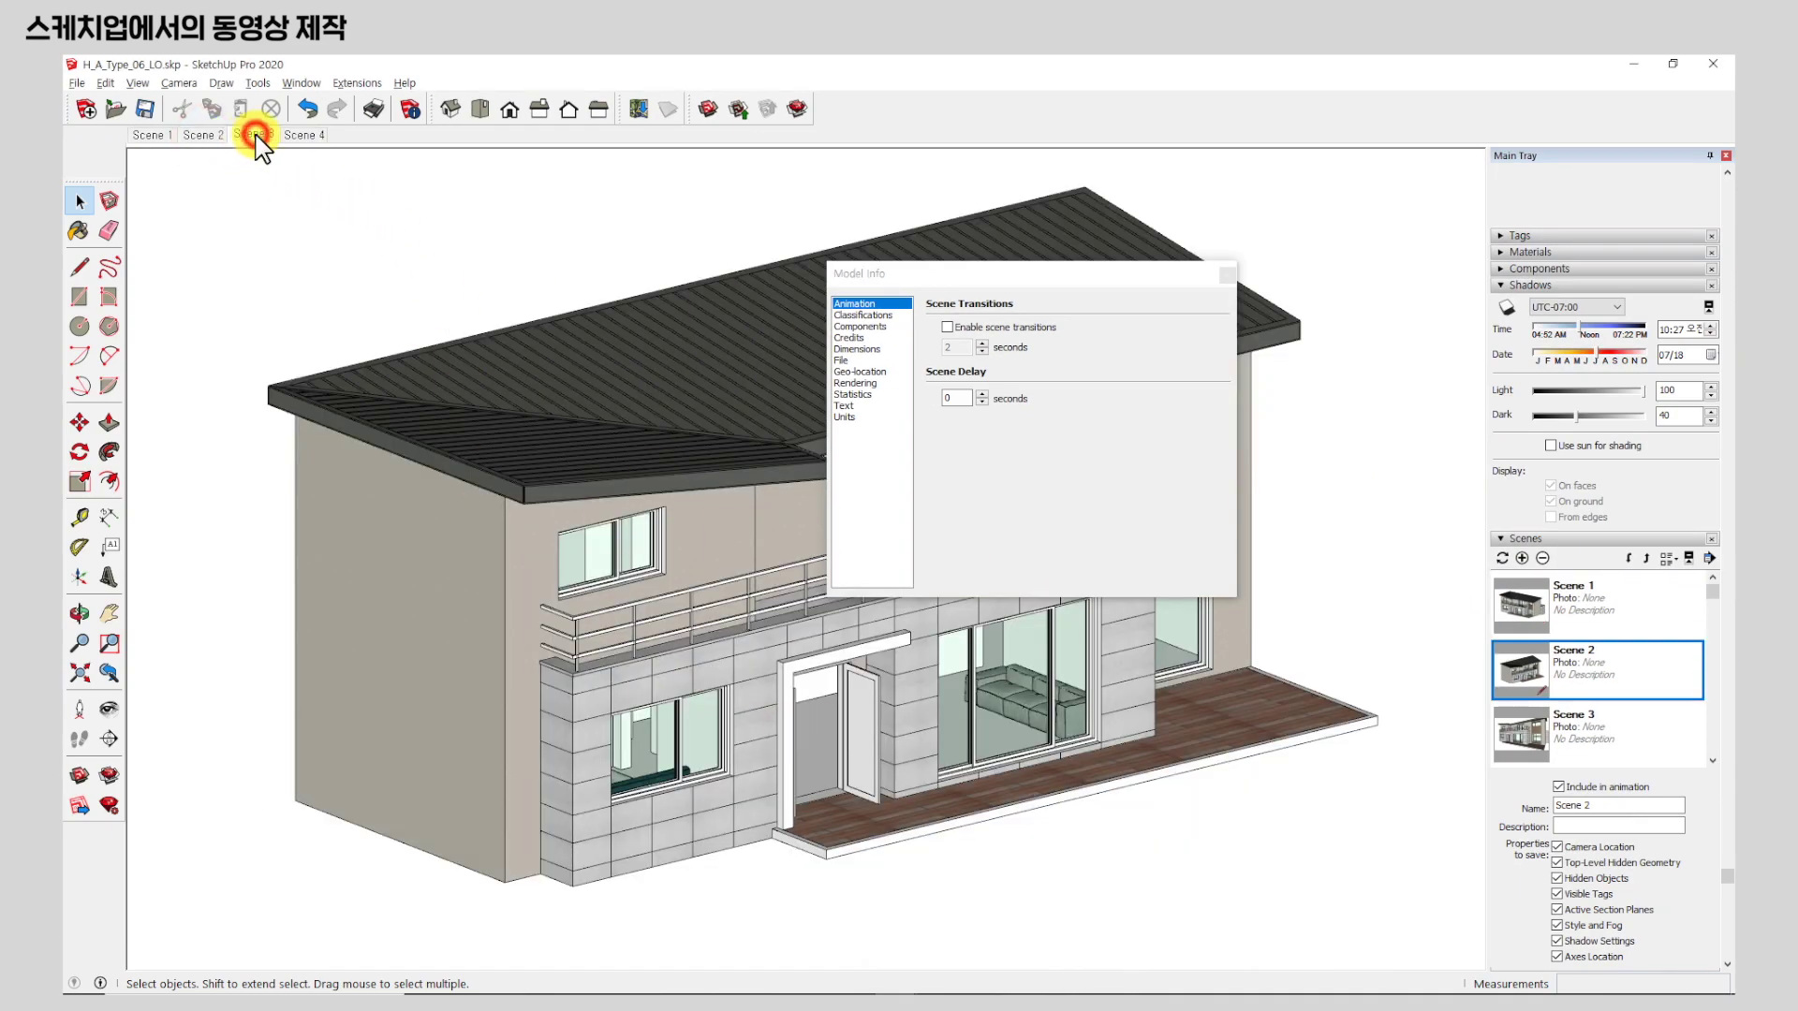
Compare Scenes 1–3 without transitions, then re-enable scene transitions and preview the moves to Scenes 2 and 3.
click(256, 138)
click(196, 137)
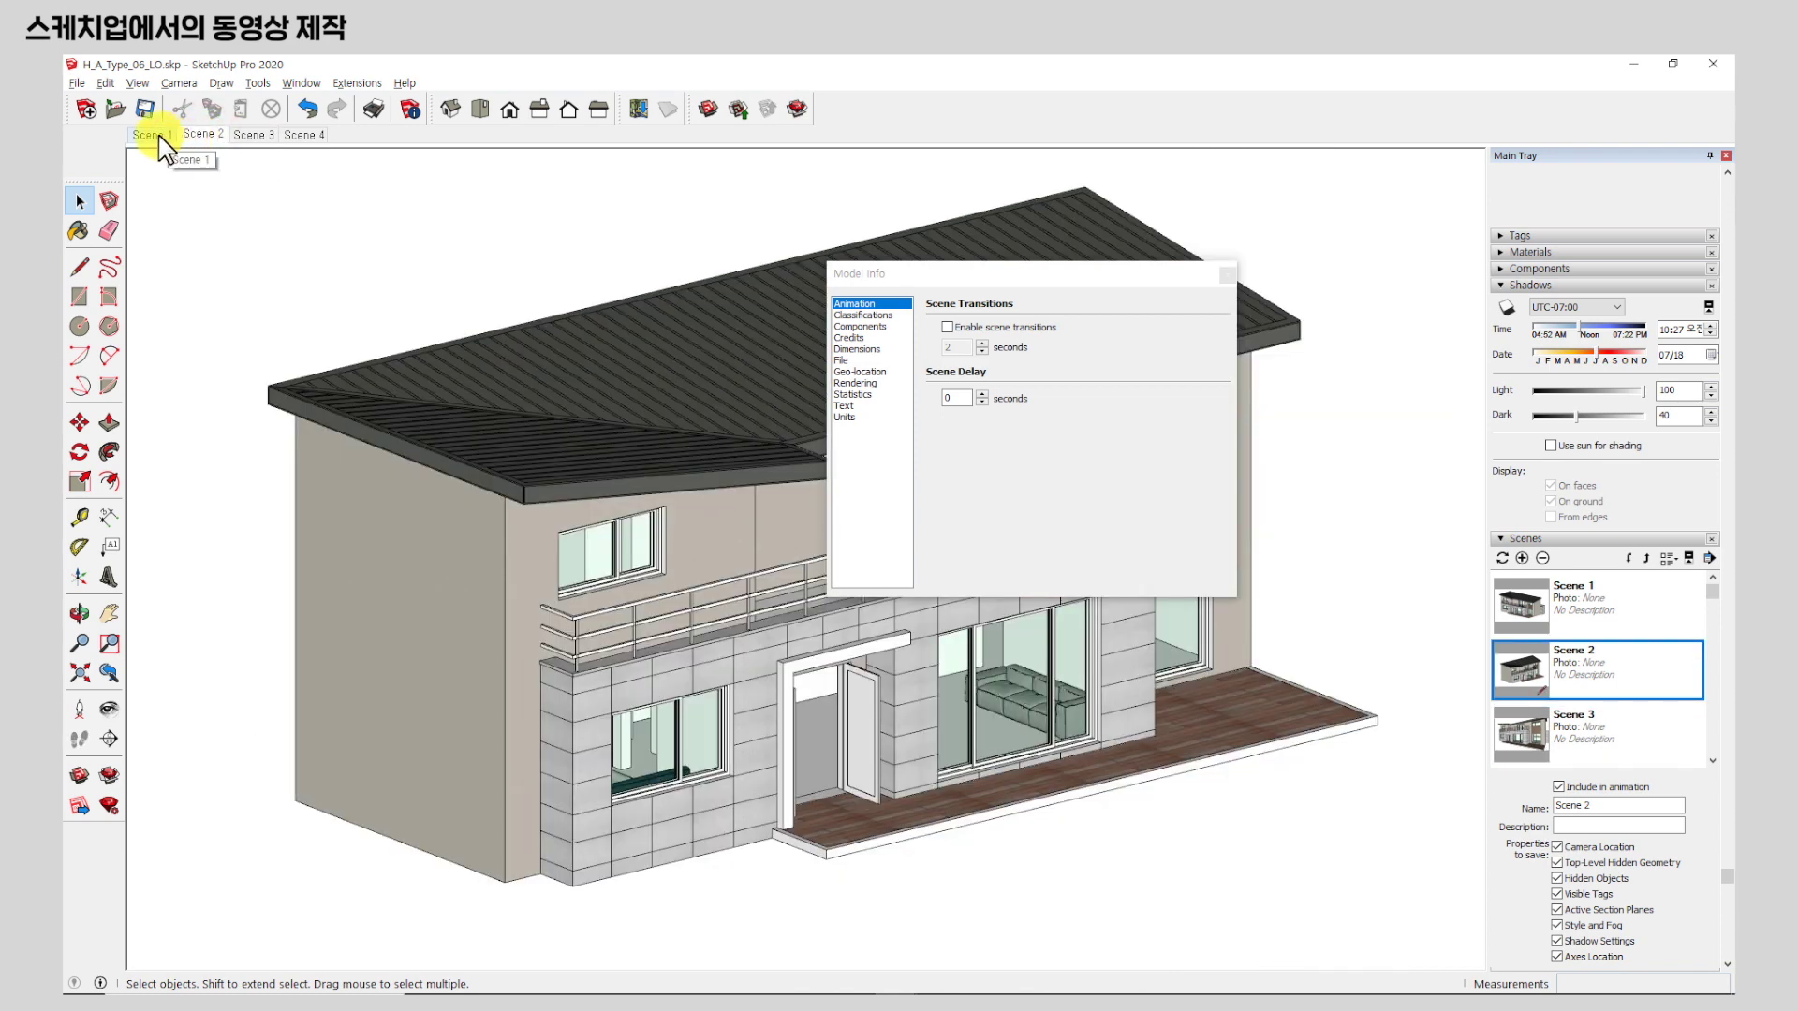
click(154, 136)
click(947, 327)
click(211, 133)
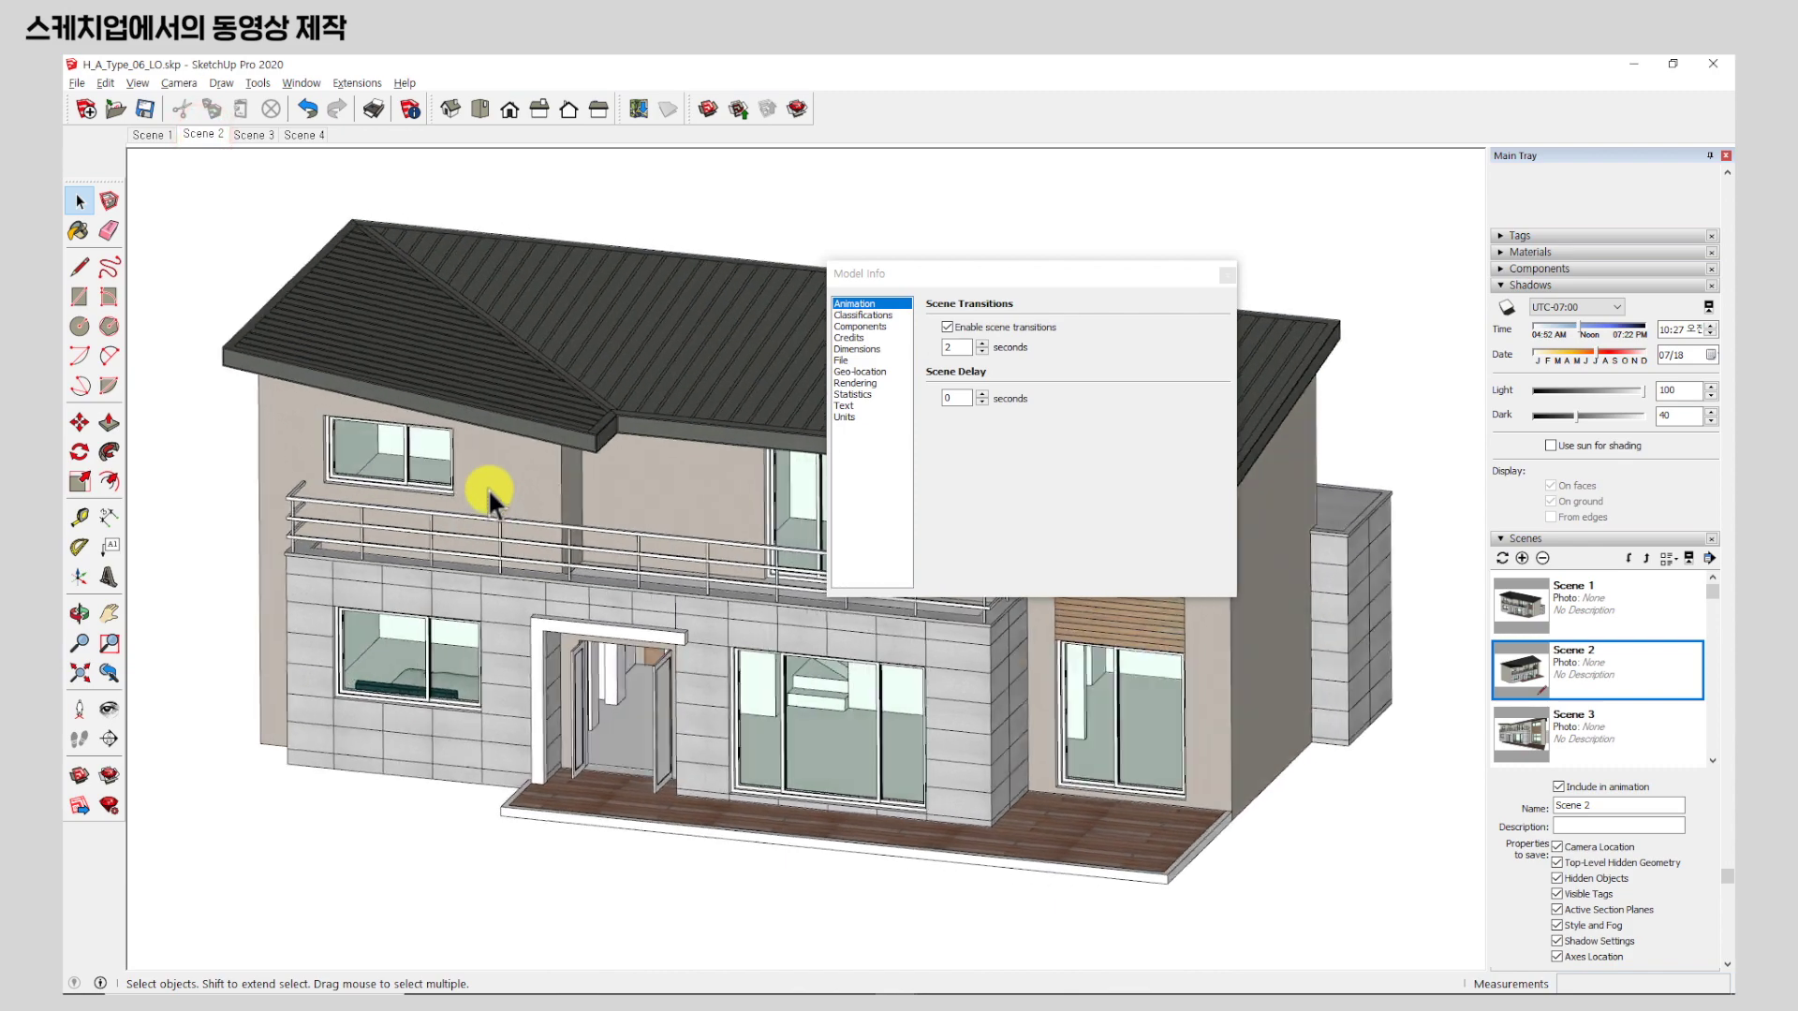
click(253, 133)
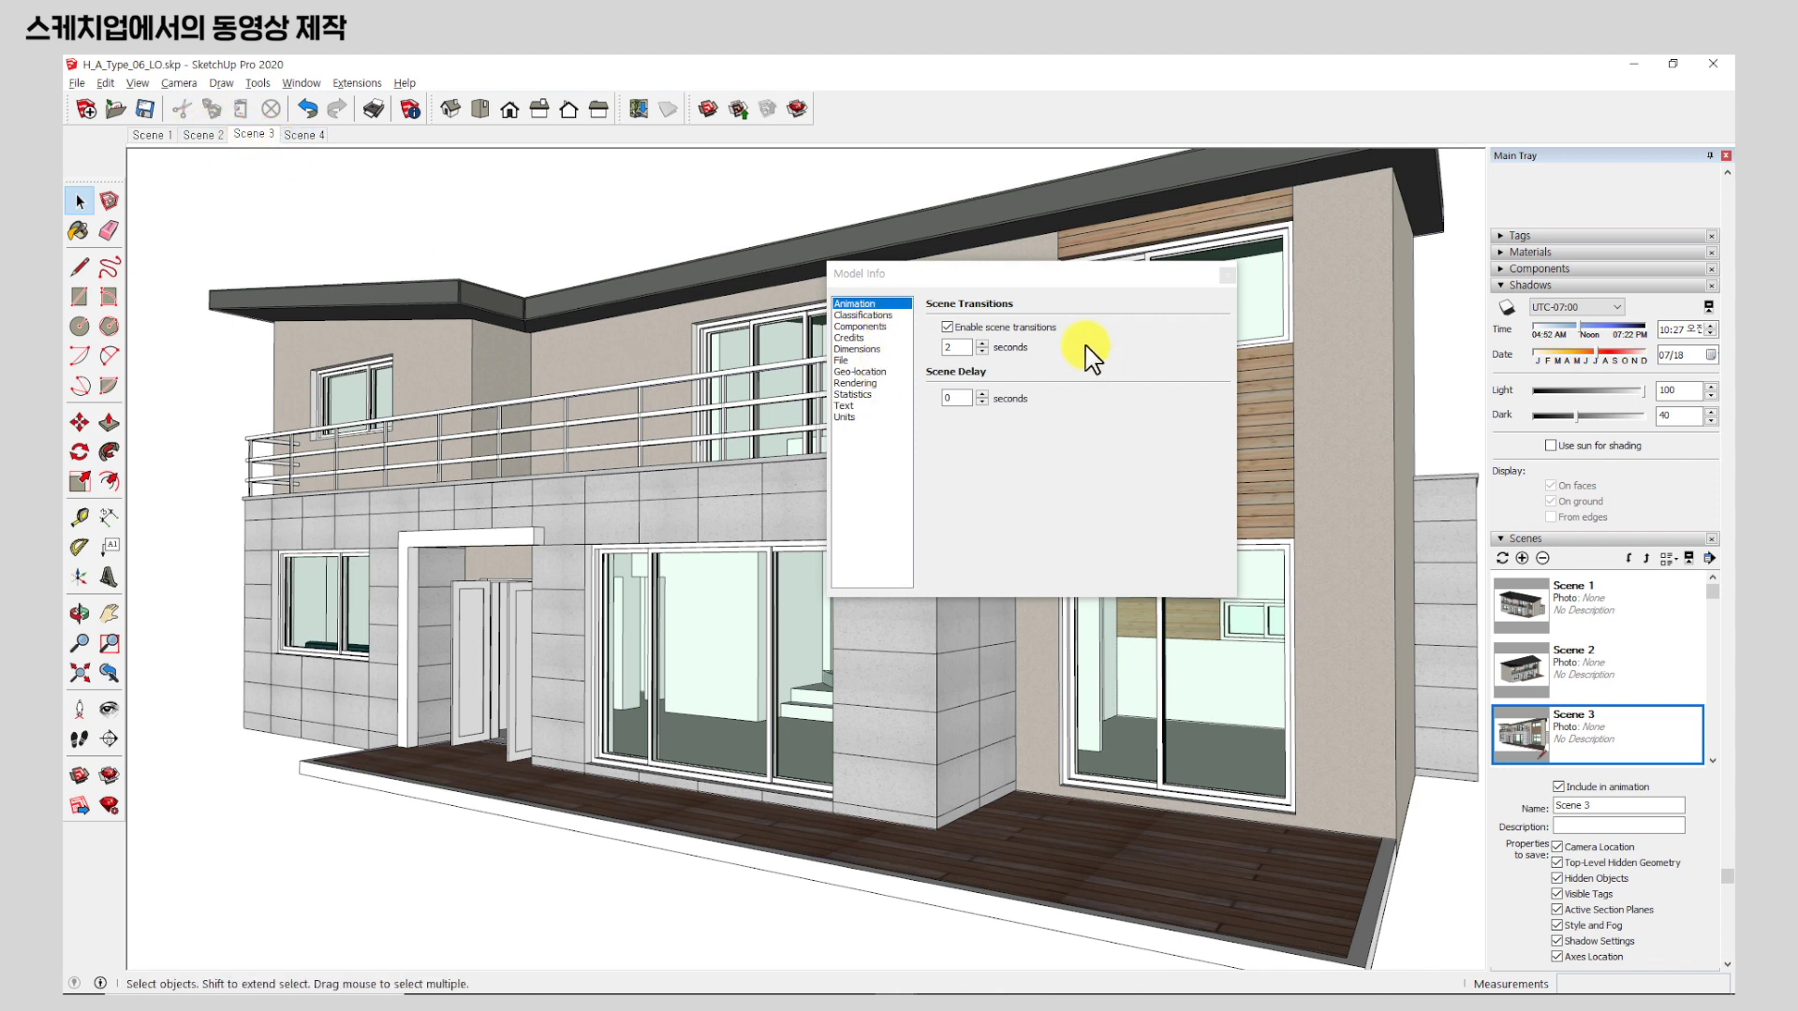
Set the scene transition time to 4 seconds and preview the moves to Scenes 4, 2 and 1.
double_click(969, 348)
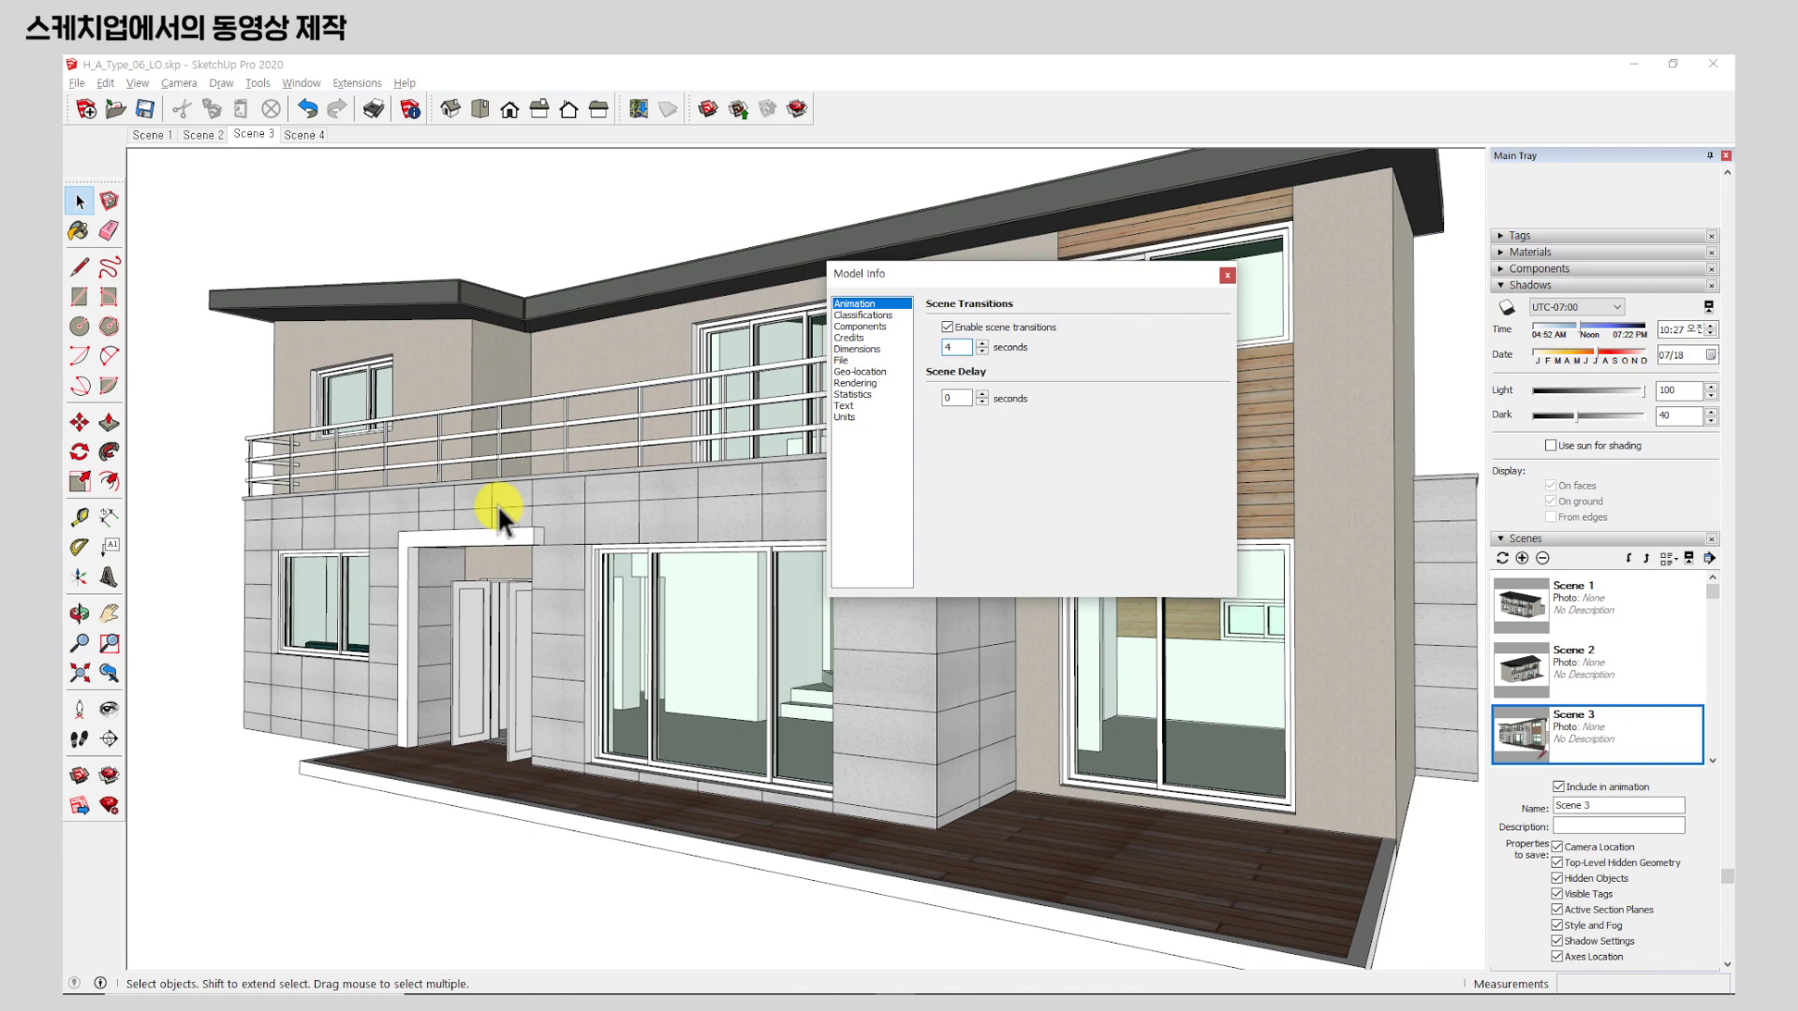
key(Tab)
click(305, 135)
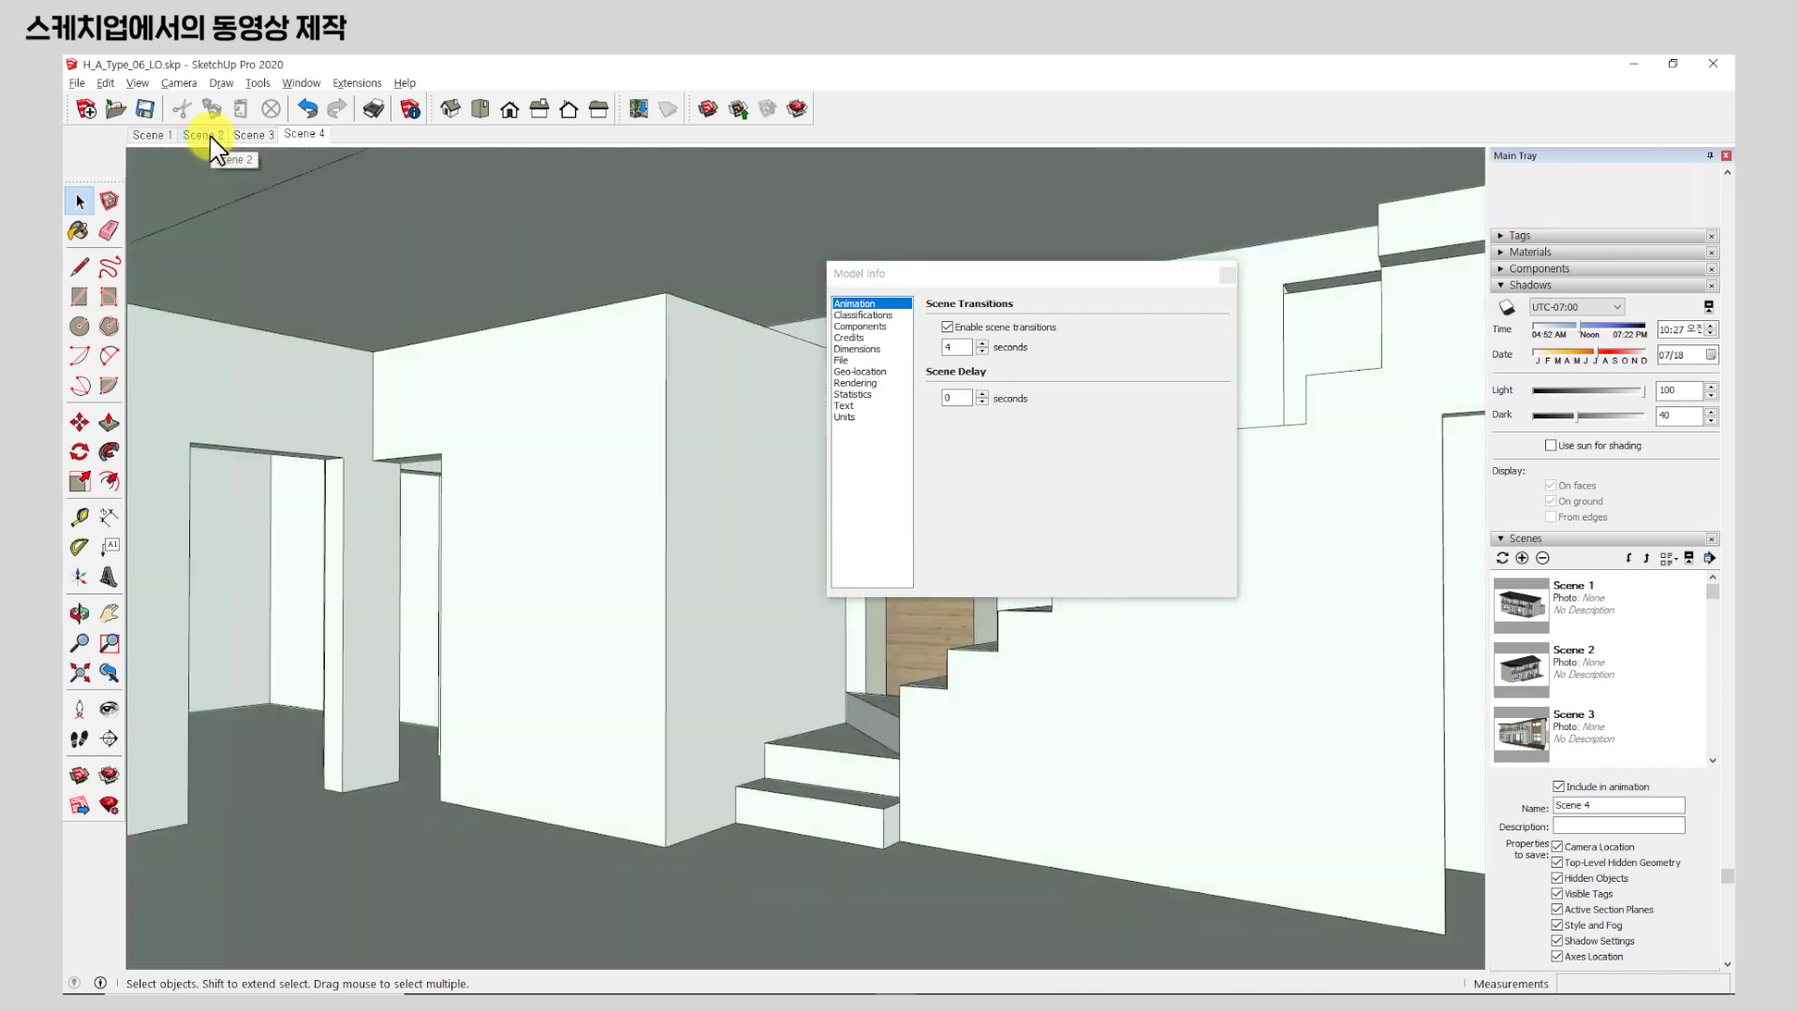
click(204, 135)
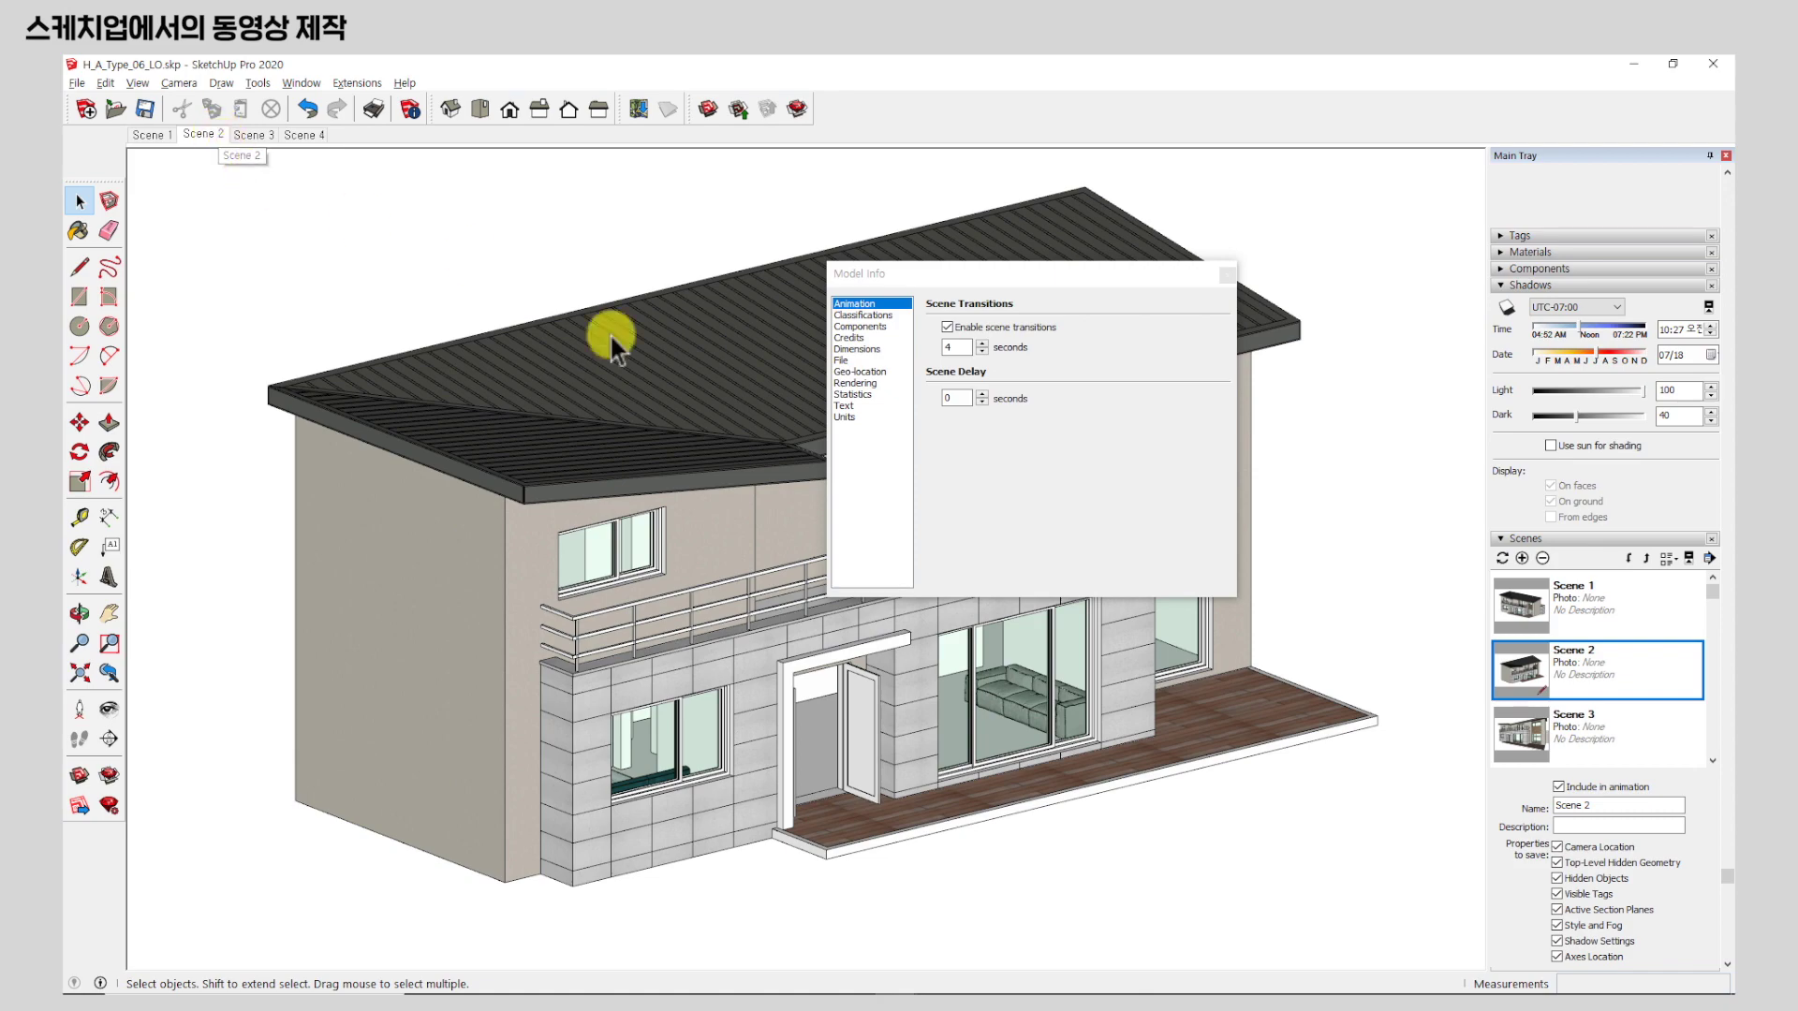
click(153, 136)
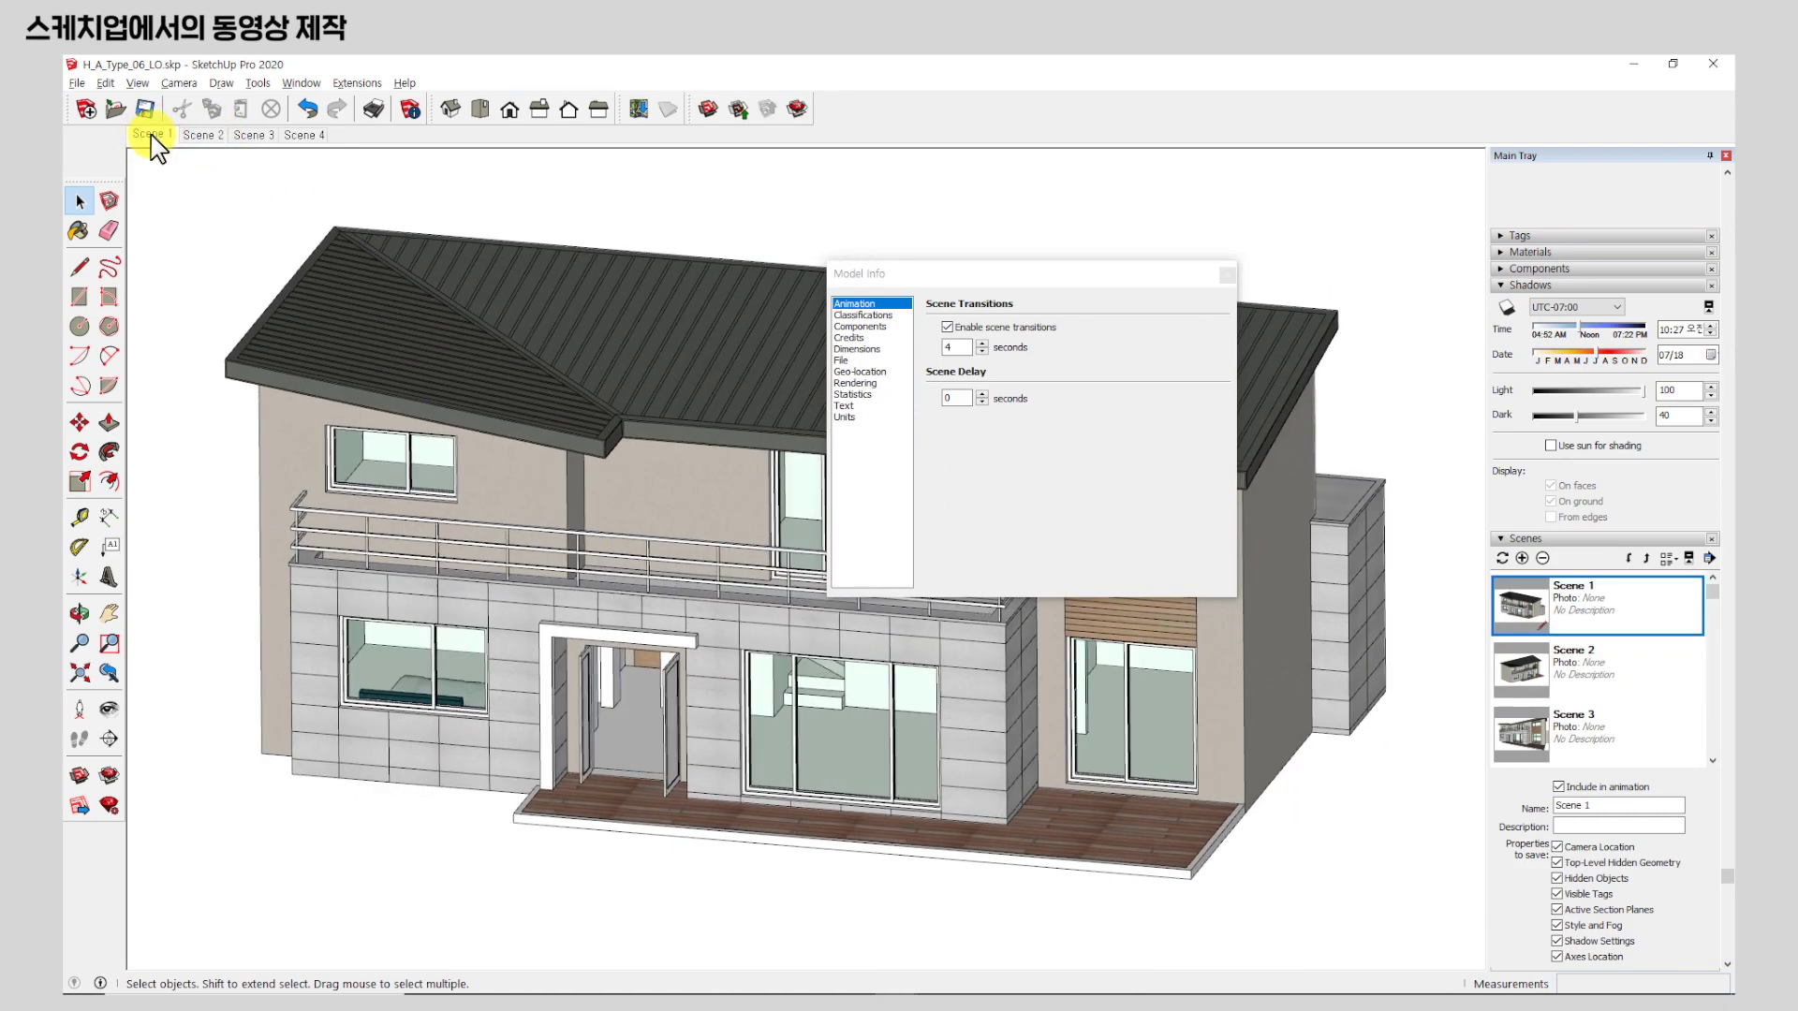
Play the four-scene animation with its current timing, then stop it.
right_click(152, 136)
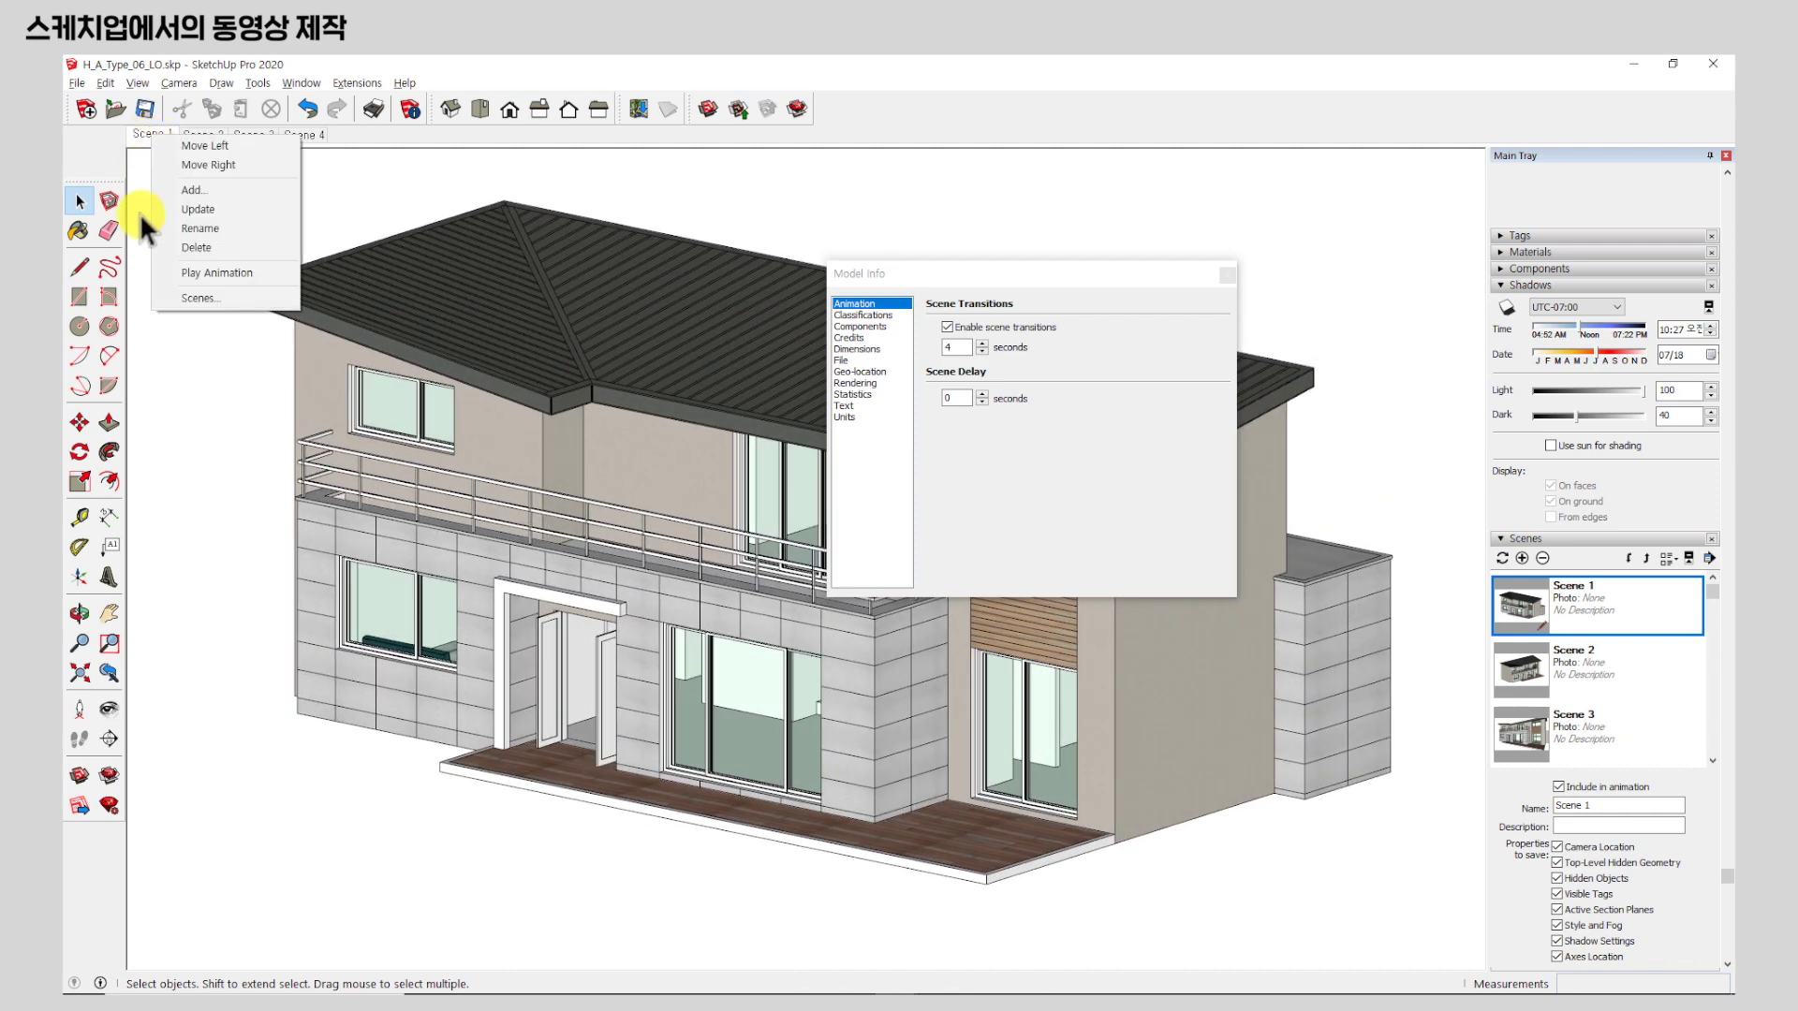
click(242, 277)
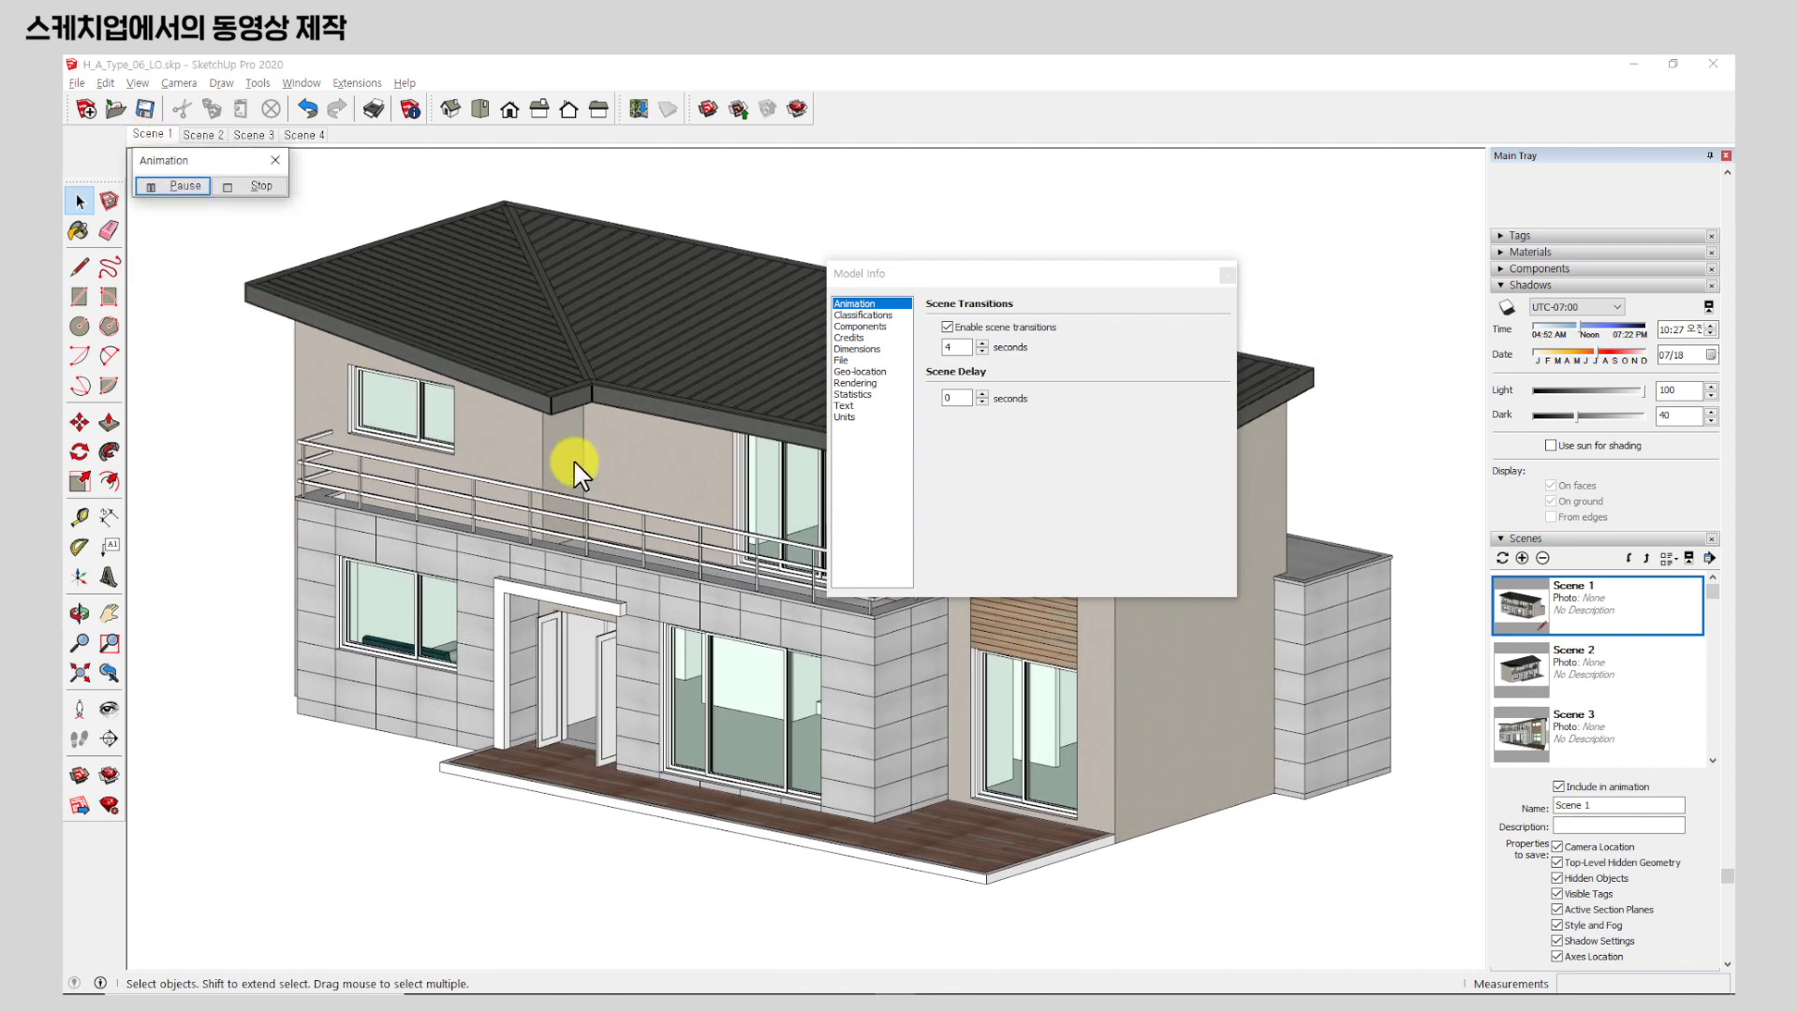
click(1019, 275)
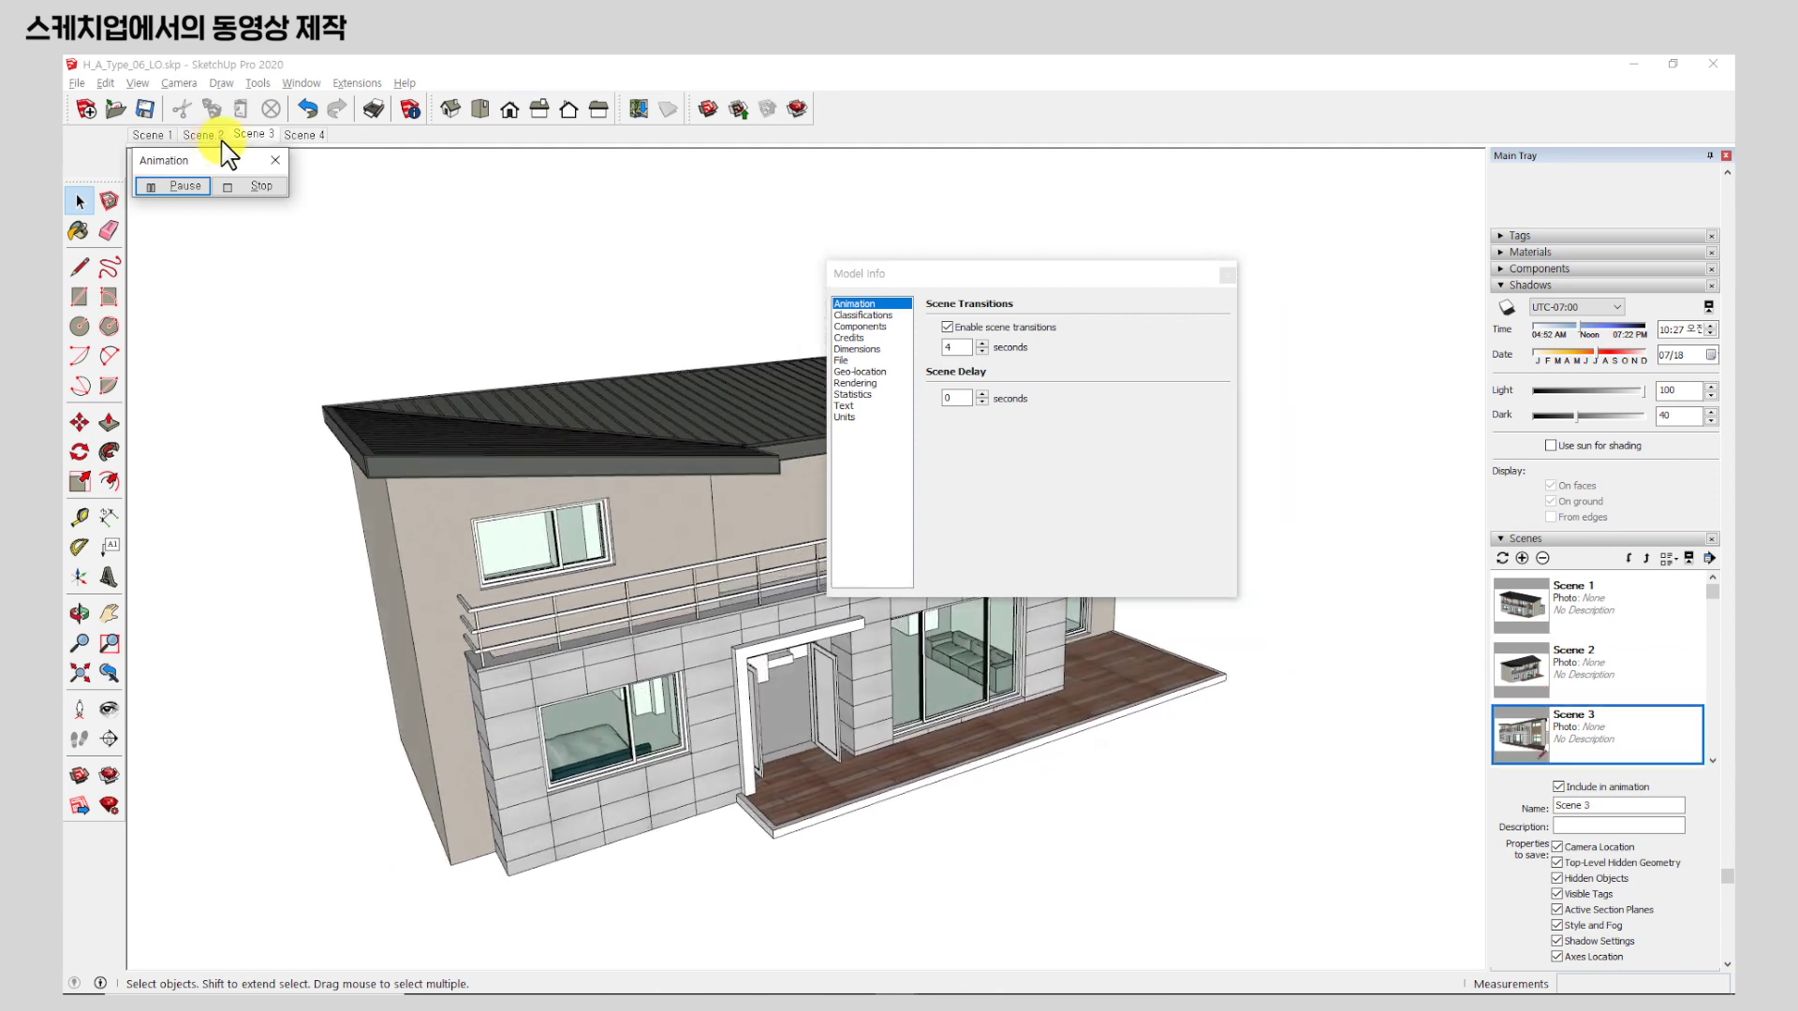
click(254, 187)
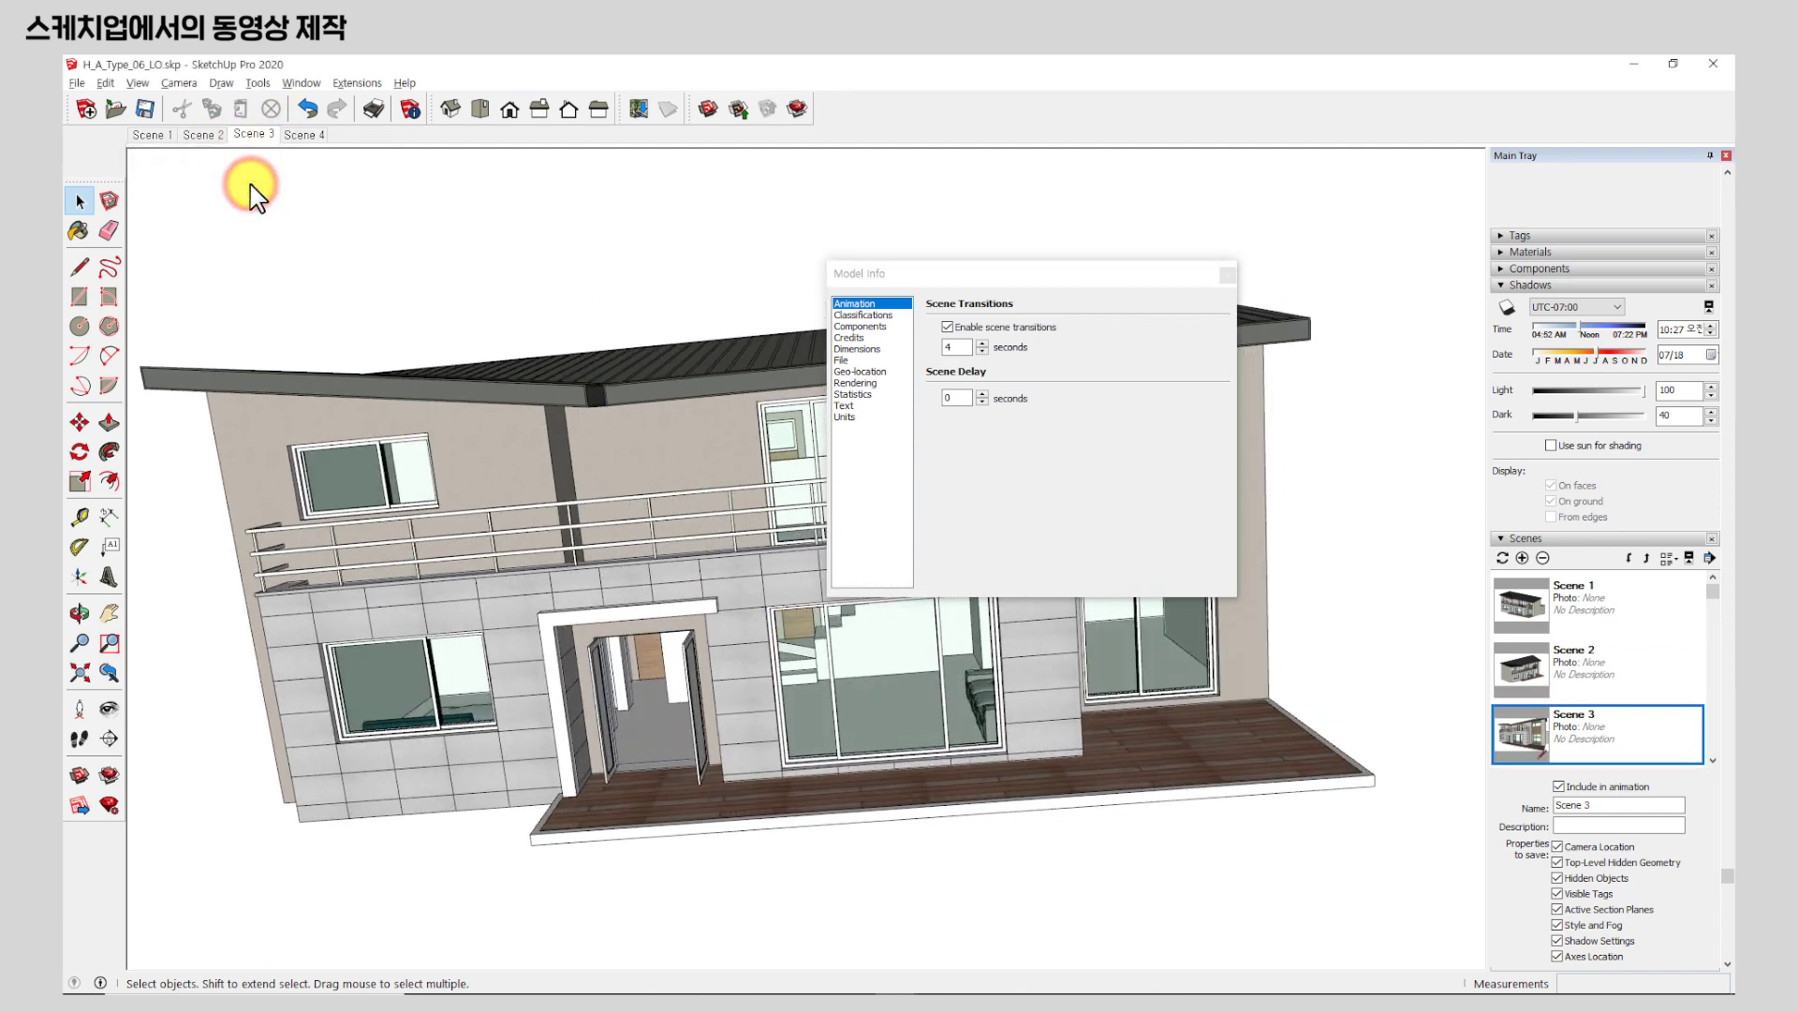
From Scene 1, change the scene delay to 1 second and the transition from 4 to 2 seconds.
click(152, 134)
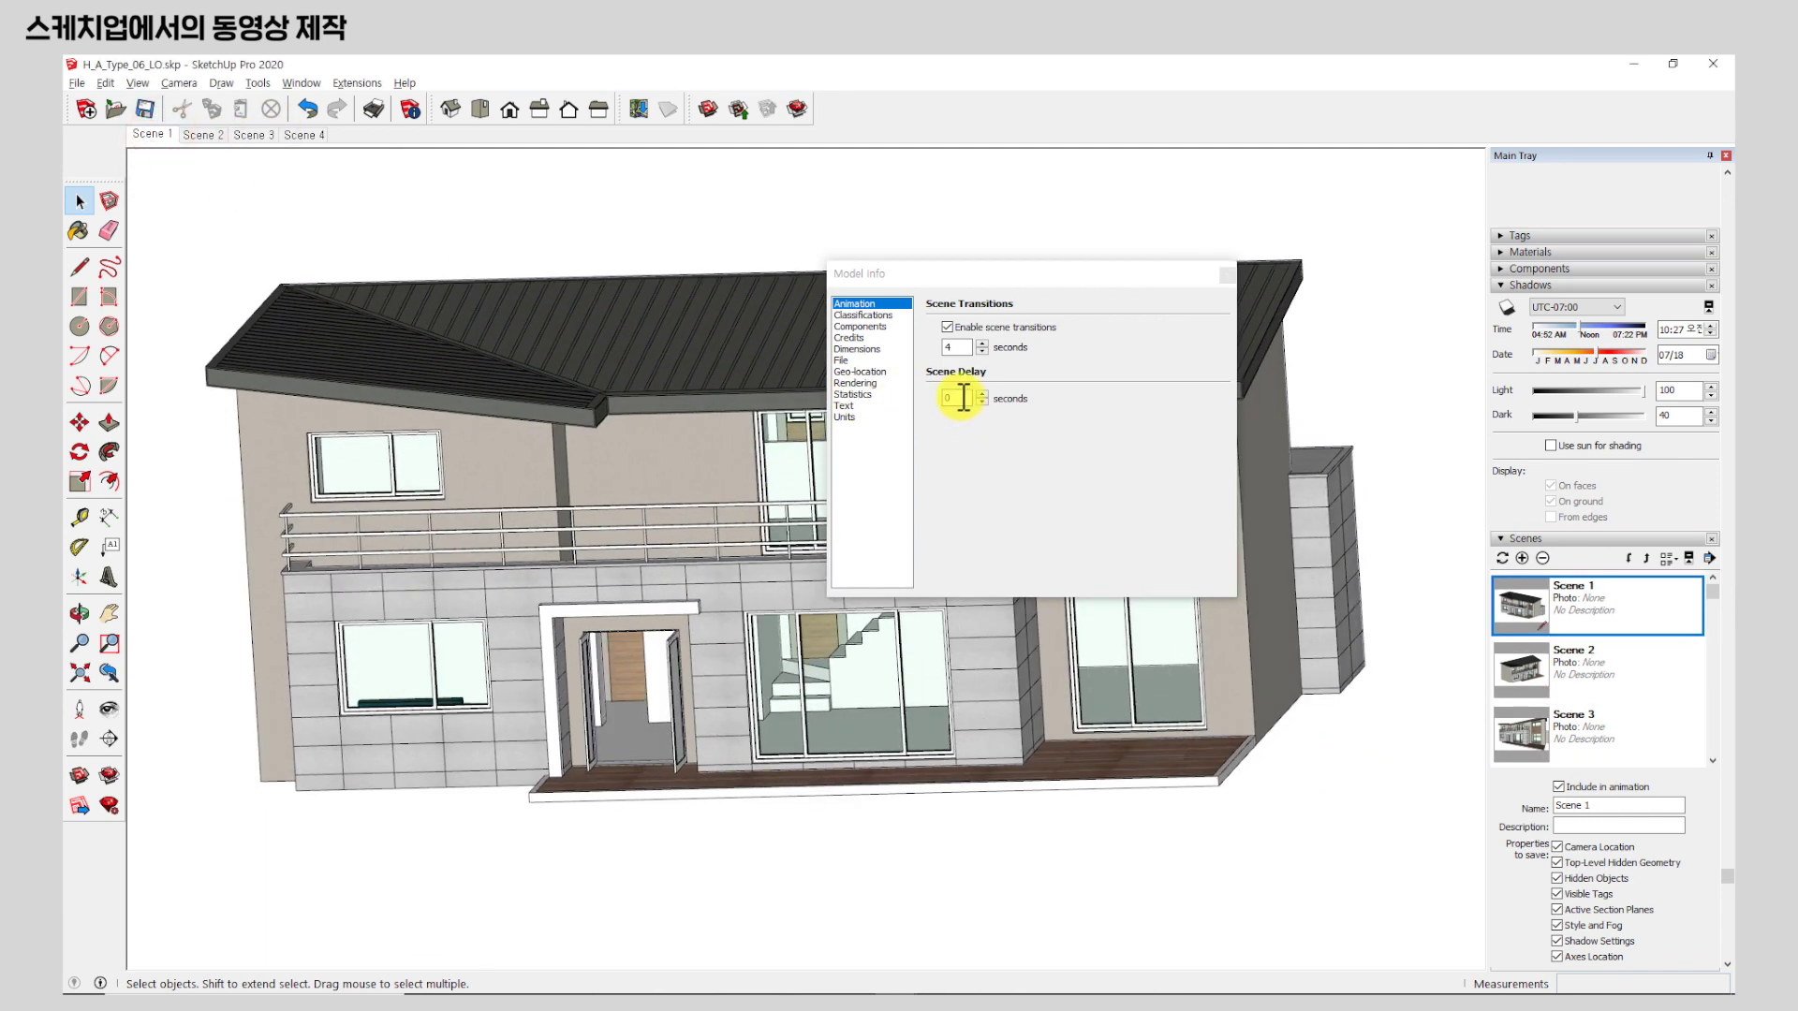
double_click(957, 398)
text(1)
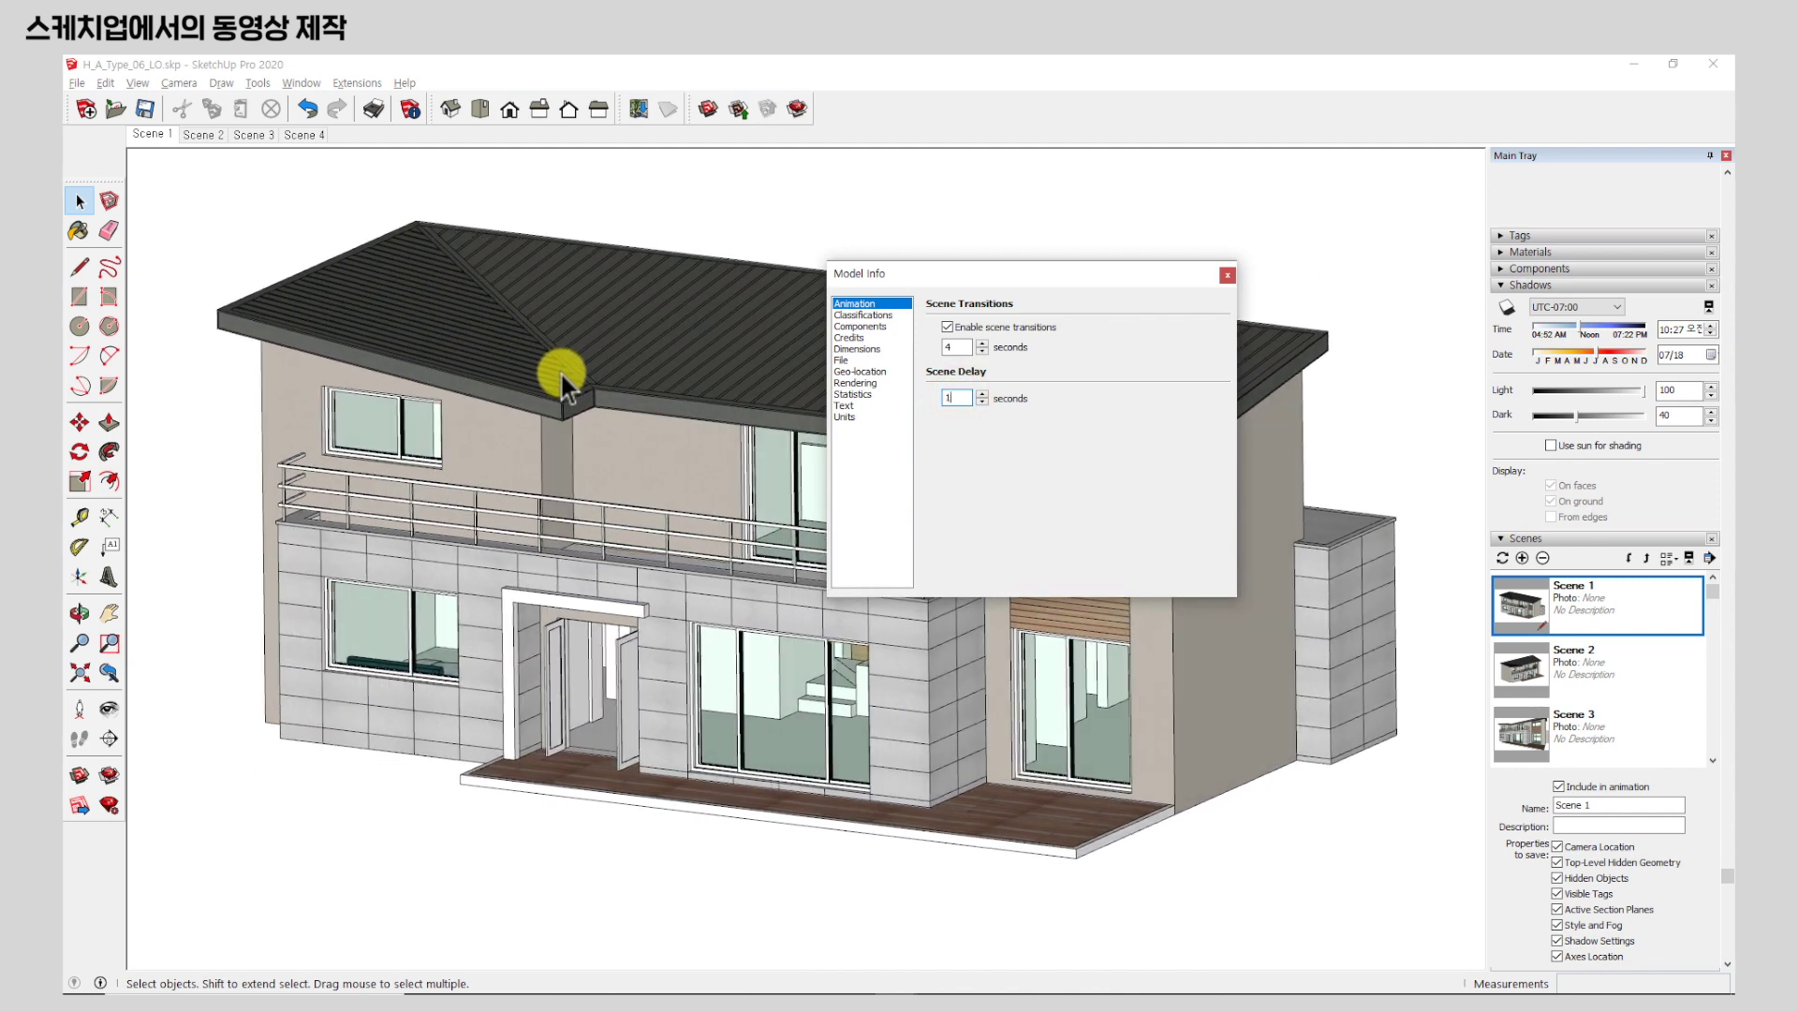
double_click(955, 347)
text(2)
click(957, 398)
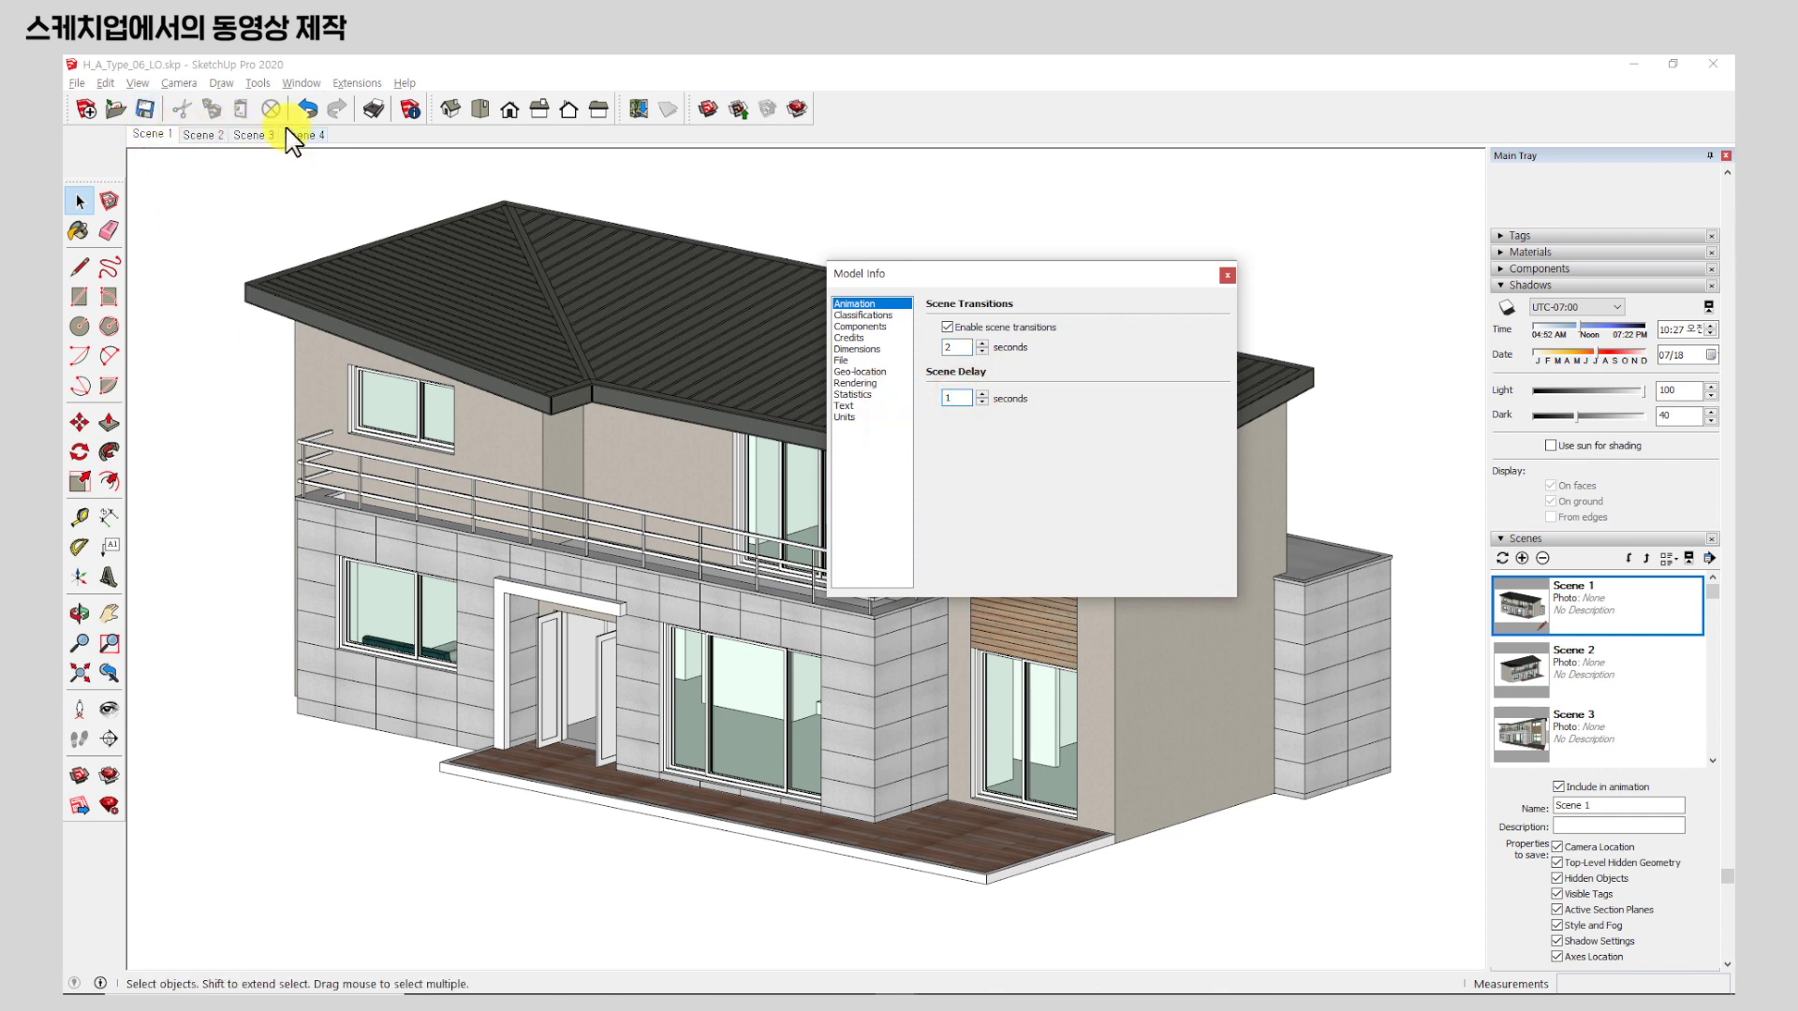
Replay the animation with the 2-second transitions and 1-second delay, then stop it.
right_click(160, 132)
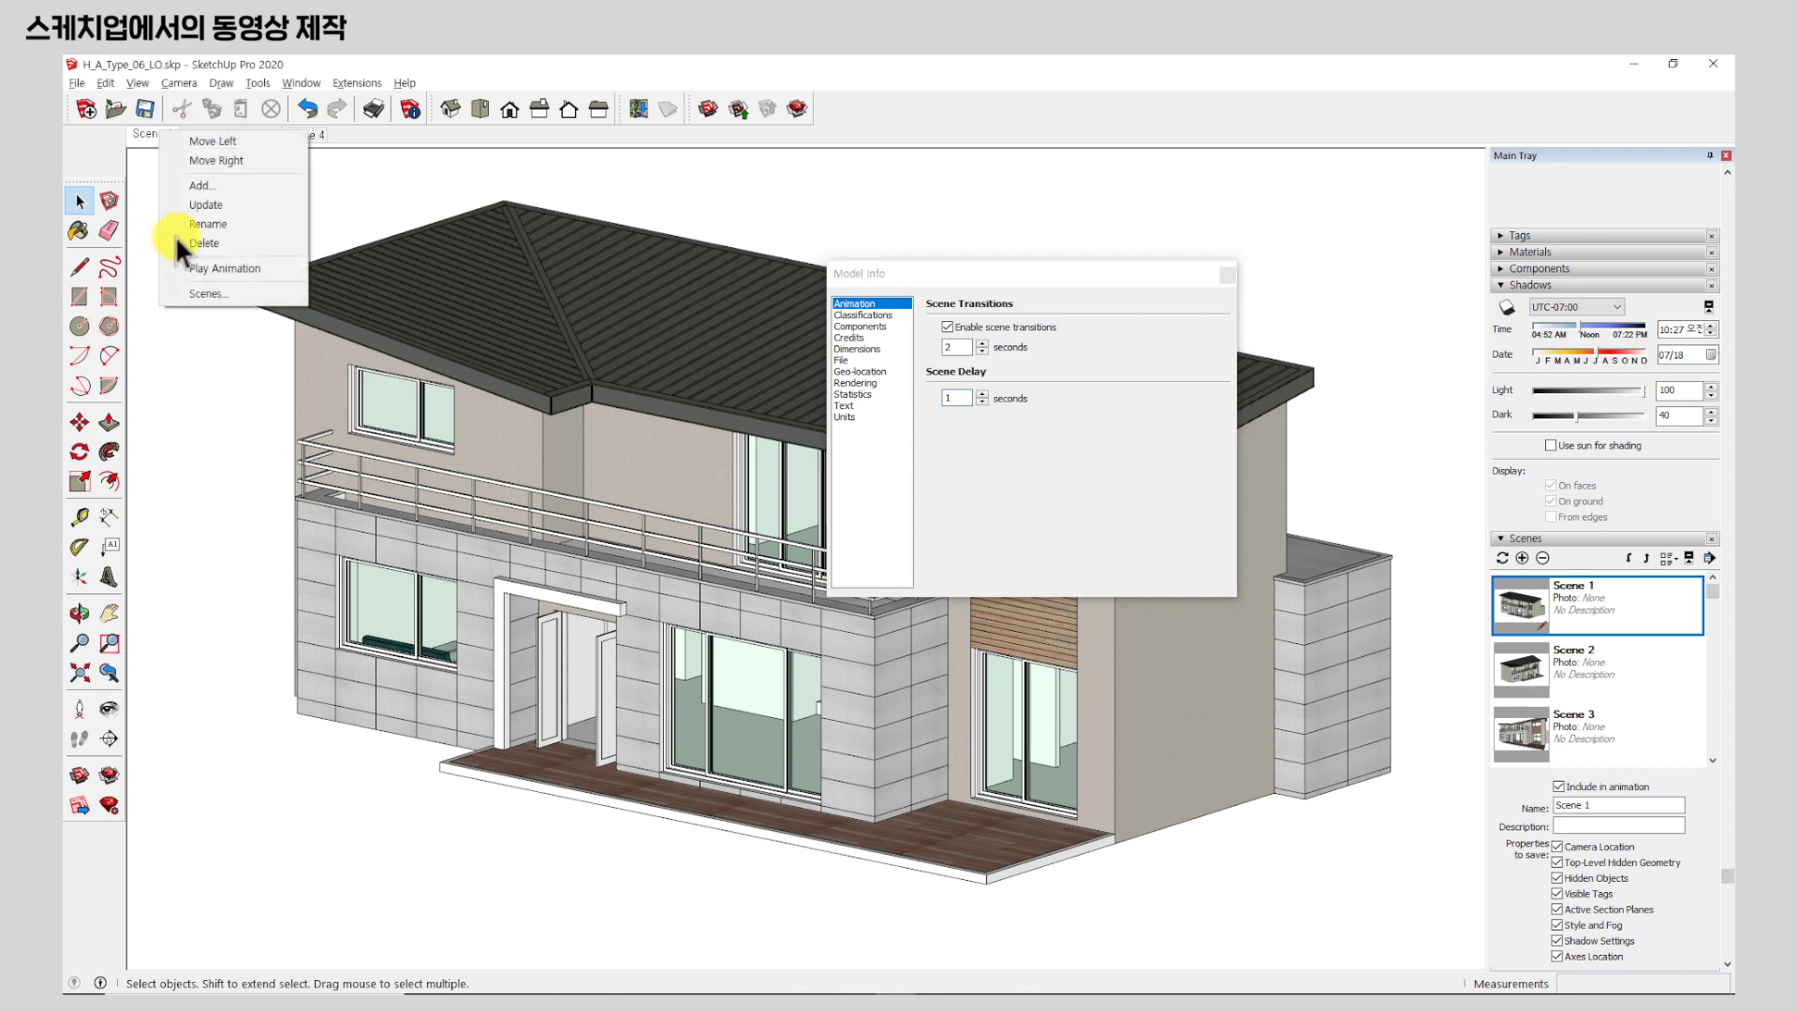
click(261, 272)
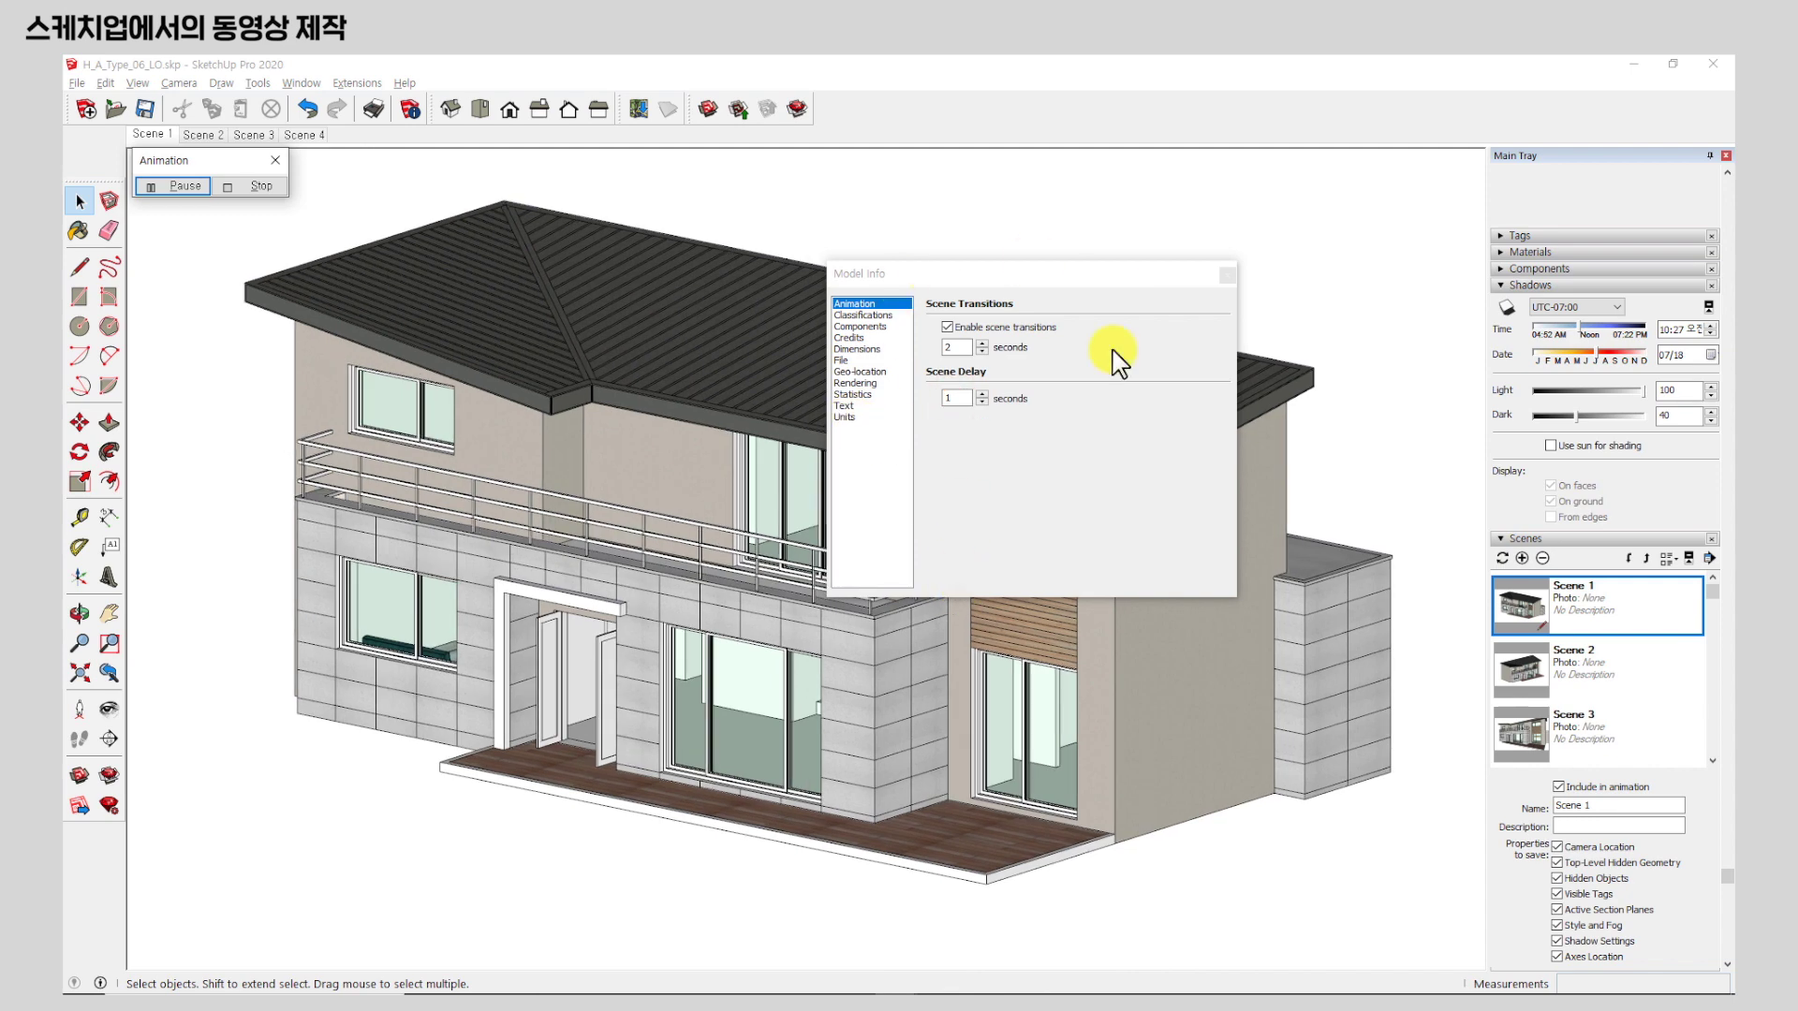
click(269, 190)
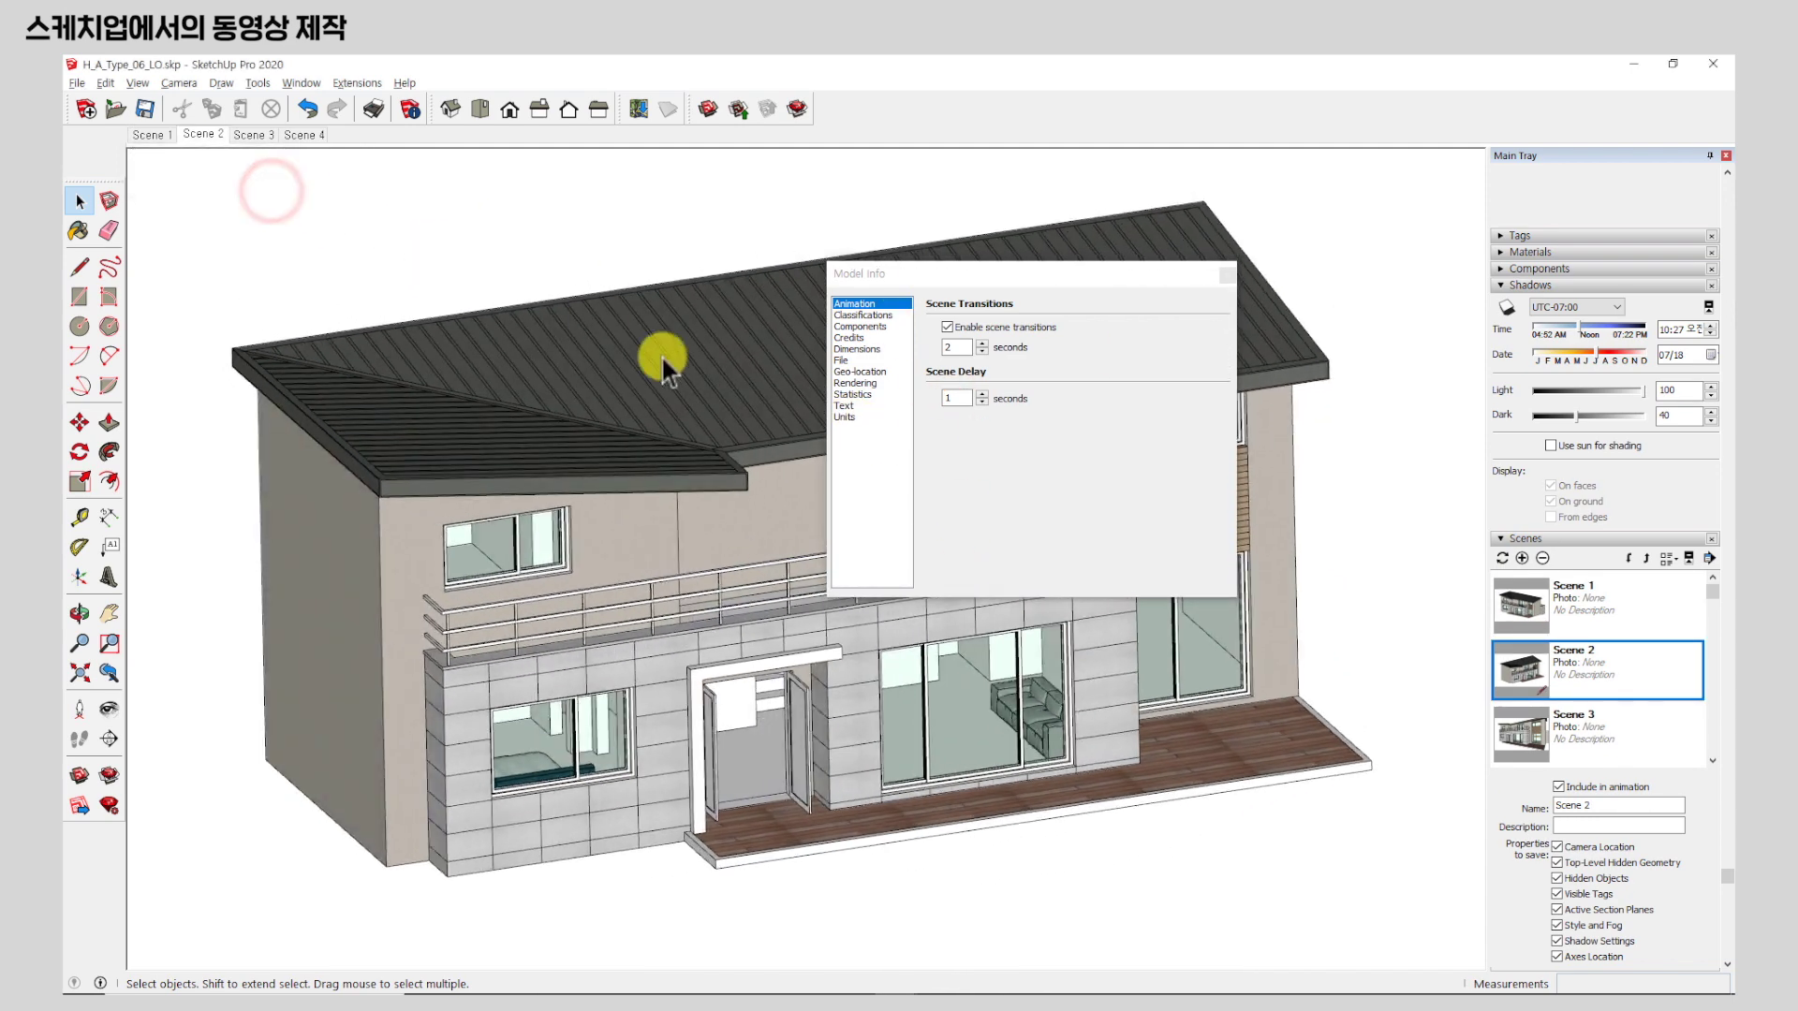